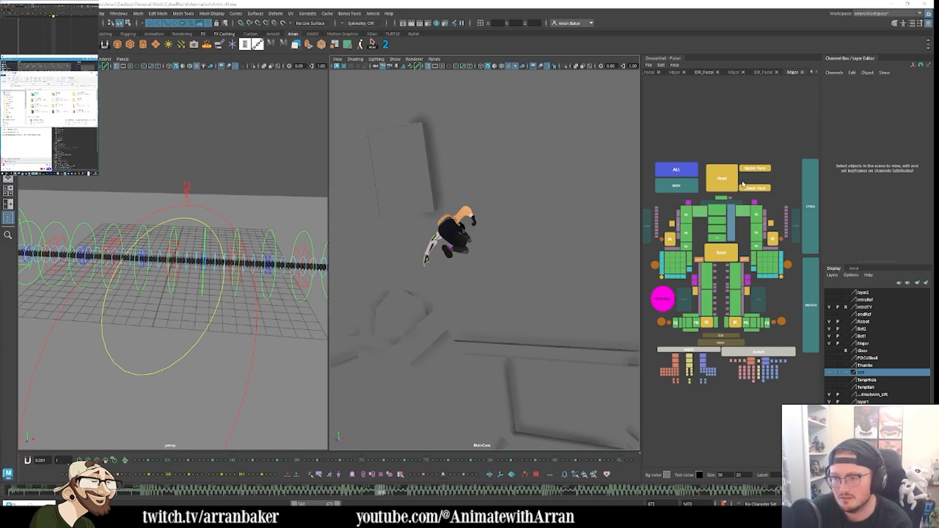
Step: Check the keys on the Major rig's master and head controls and look through the animation layers
click(729, 344)
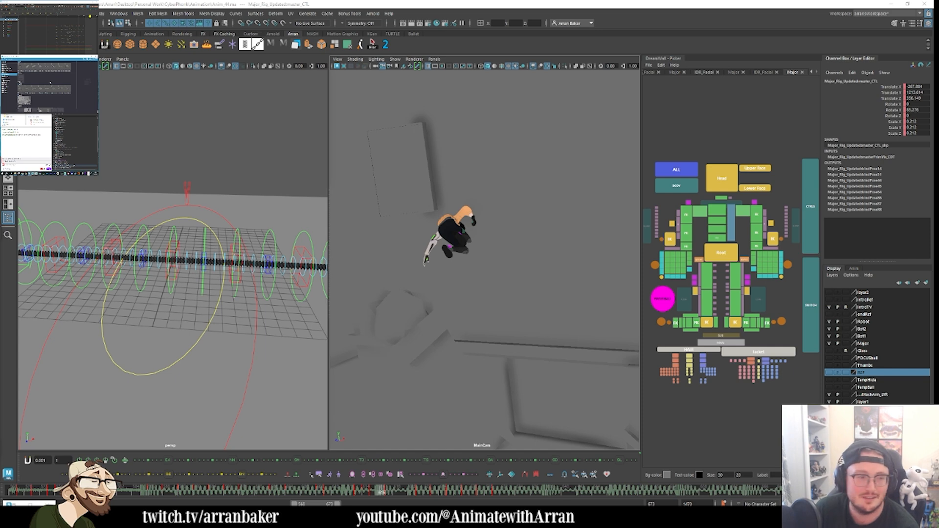
click(26, 121)
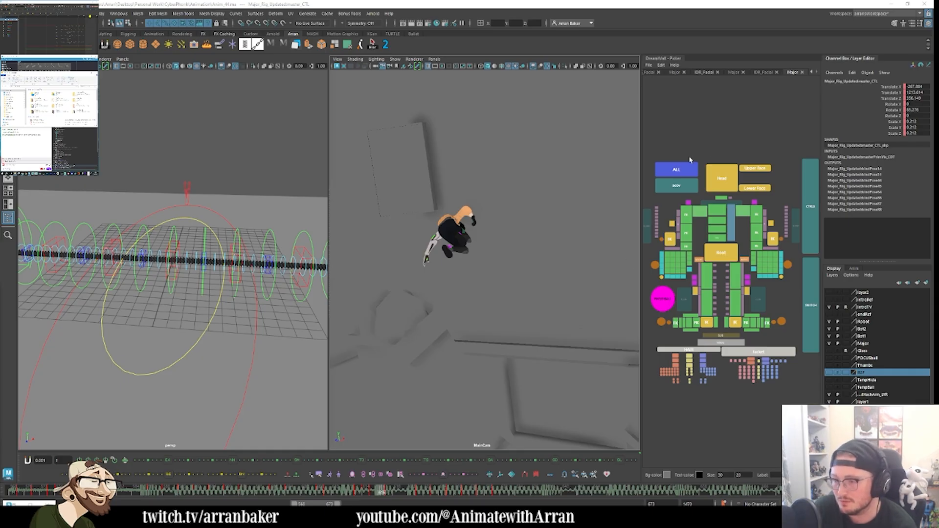
click(679, 172)
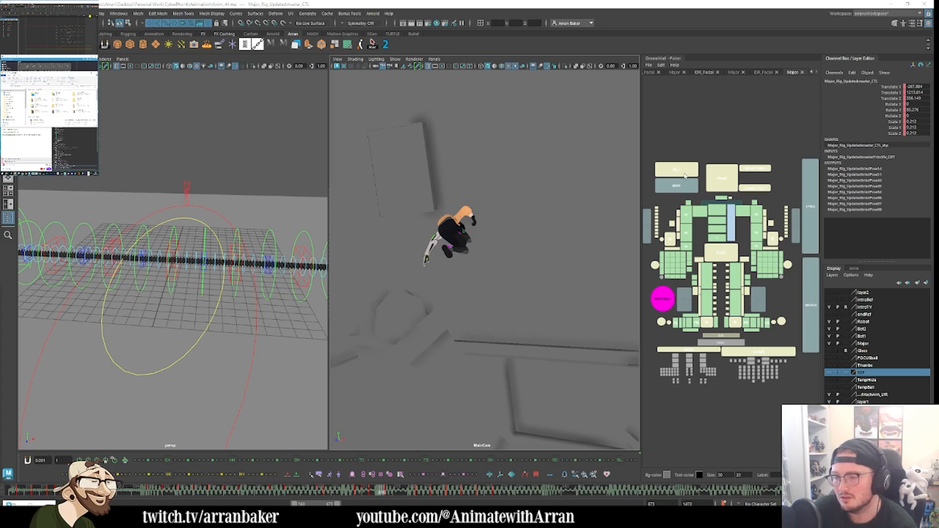
click(853, 269)
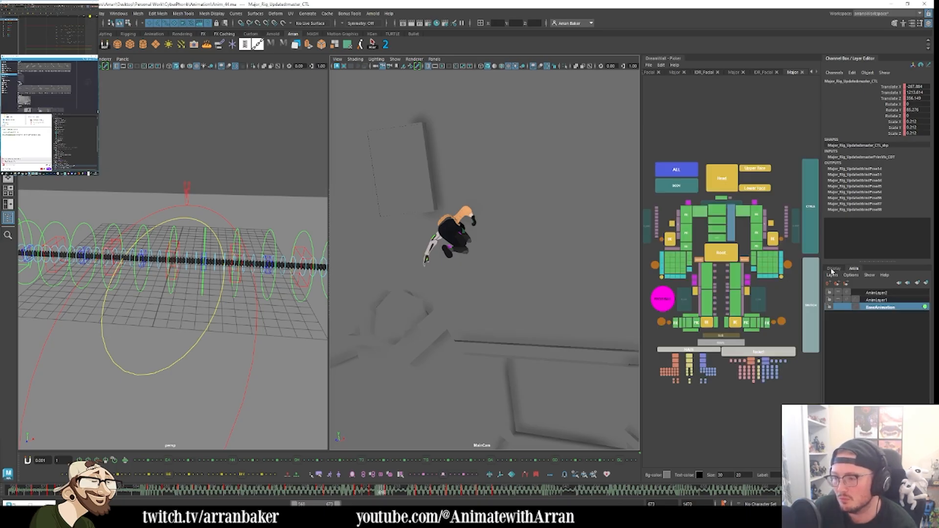
click(833, 269)
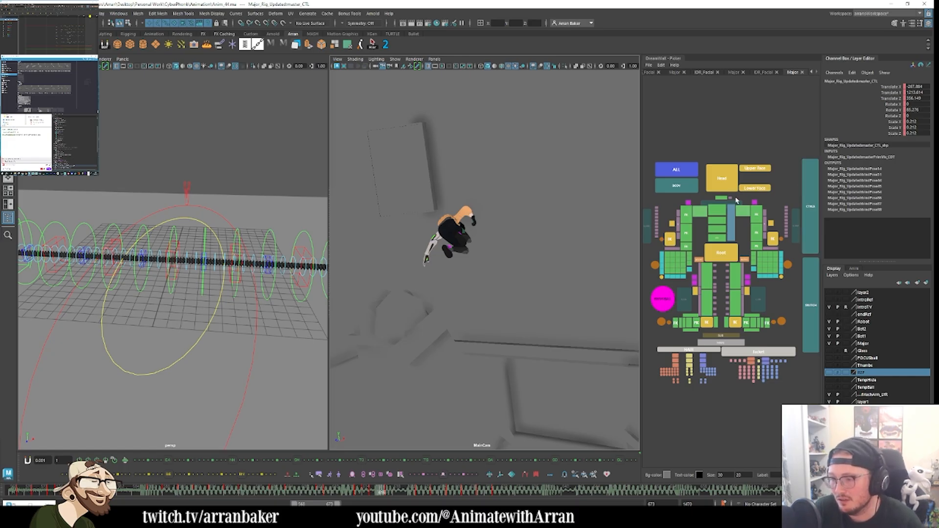
click(727, 184)
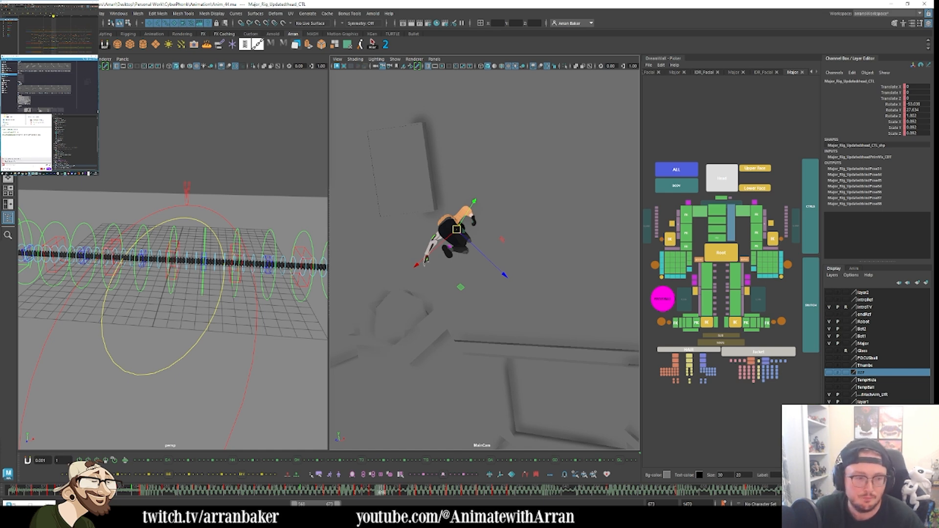
click(726, 345)
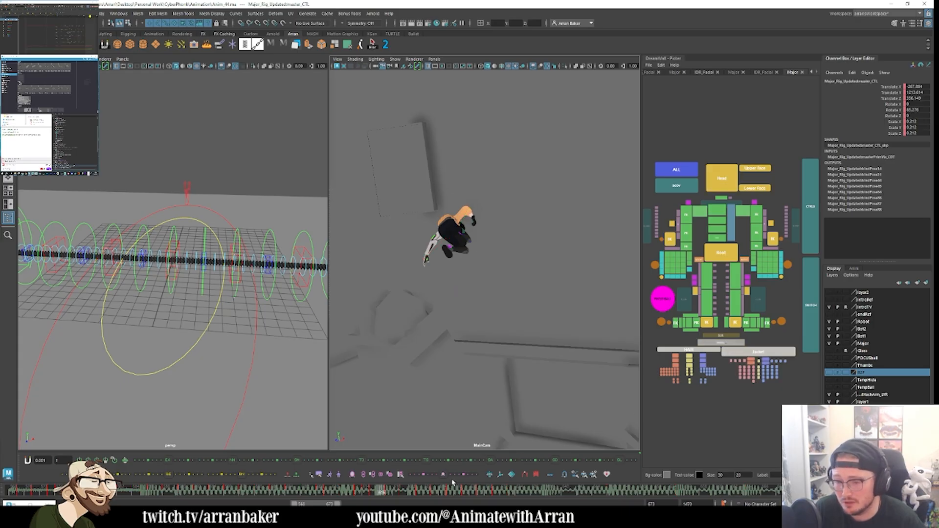
Step: Widen the visible timeline range at both ends and select the Major rig's root control
drag(295, 504, 55, 503)
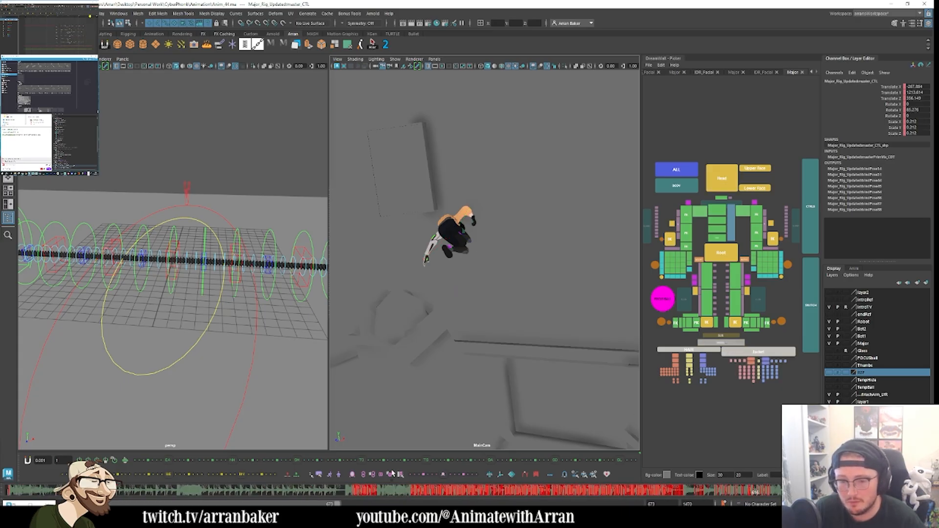
drag(337, 504, 763, 500)
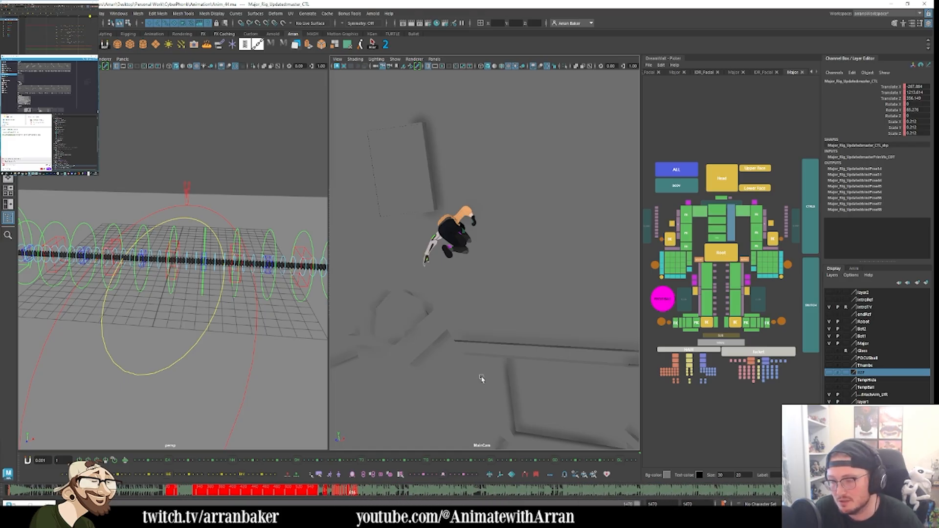
click(712, 253)
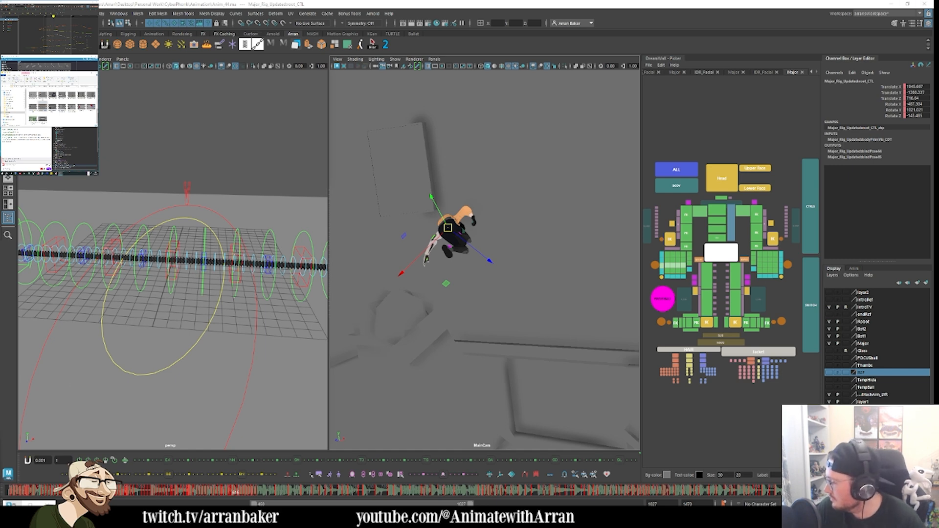
Step: Bring the MainCam playblast video into view and replay the character's opening jump and fall several times
drag(932, 235, 249, 39)
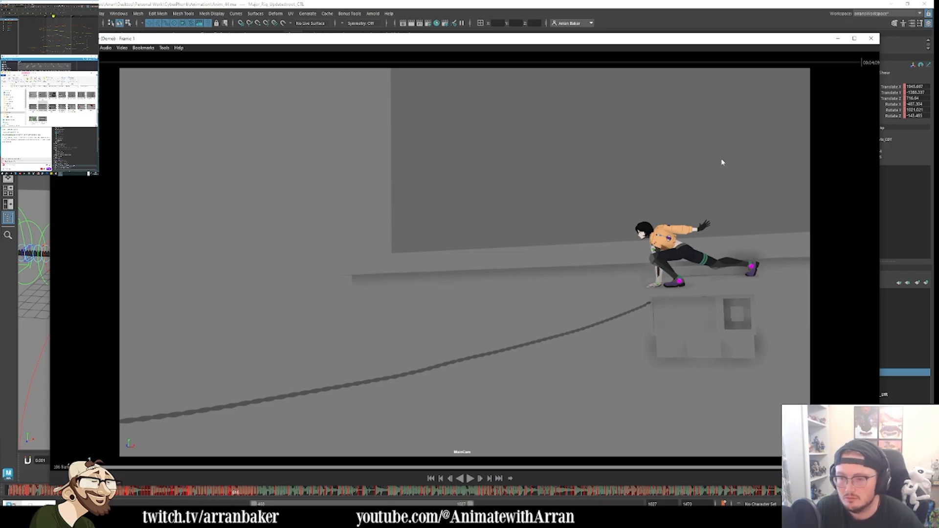
key(space)
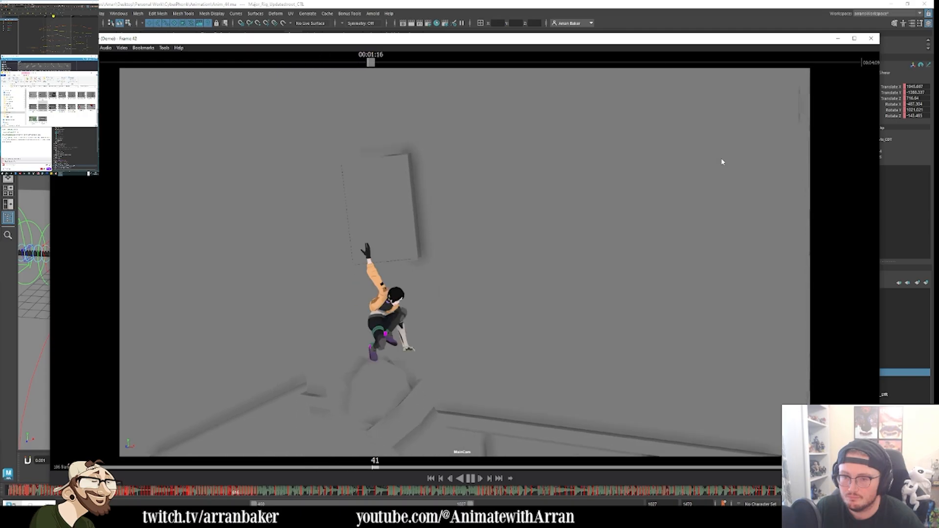
key(space)
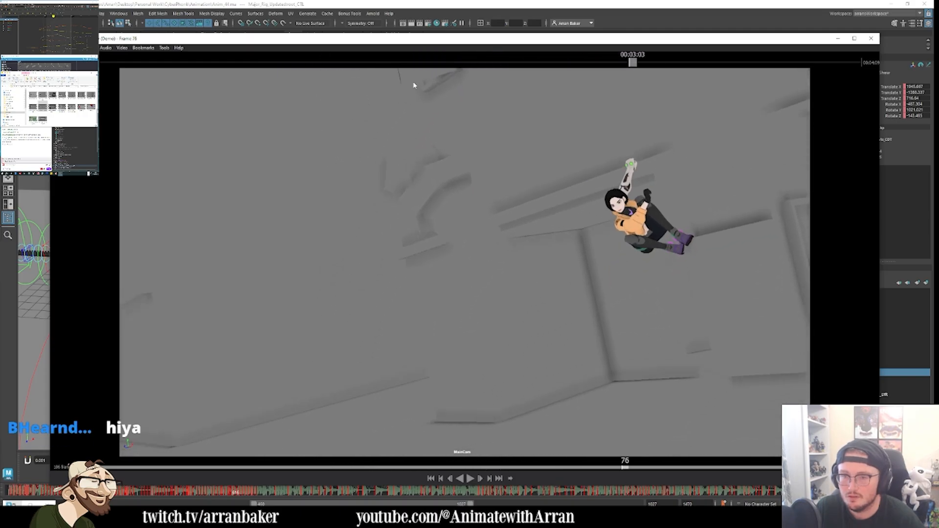
drag(341, 62, 66, 66)
key(space)
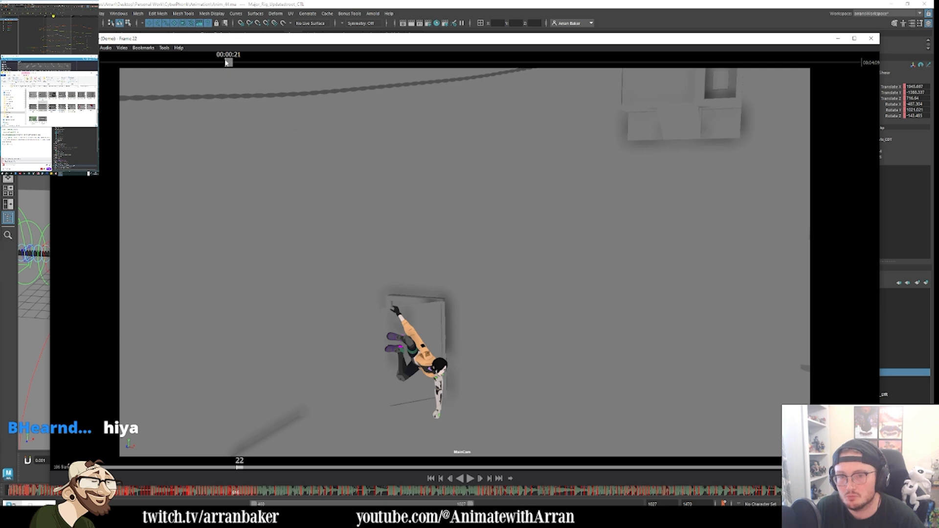
drag(228, 62, 105, 65)
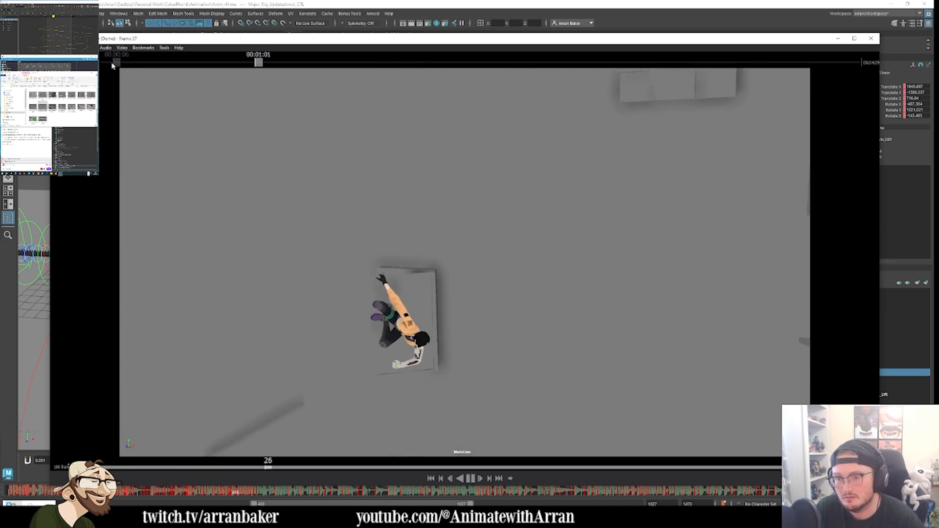
key(space)
key(space)
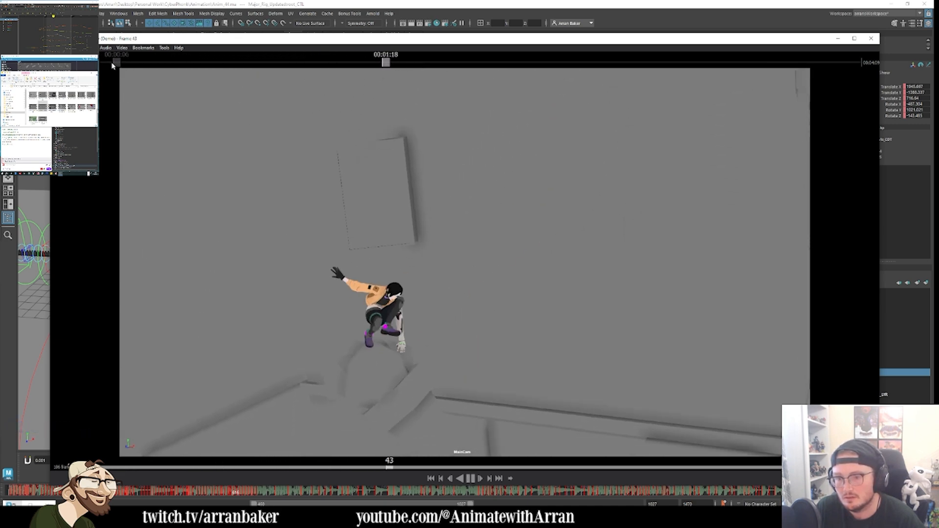
key(space)
Step: Scrub the playblast from about frame 49 to frame 86 to examine the mid-air poses, and close the video
mouse_move(346, 64)
mouse_down()
mouse_move(284, 74)
mouse_move(363, 78)
mouse_move(402, 90)
mouse_move(380, 96)
mouse_move(404, 92)
mouse_move(338, 103)
mouse_move(373, 97)
mouse_move(432, 107)
mouse_up()
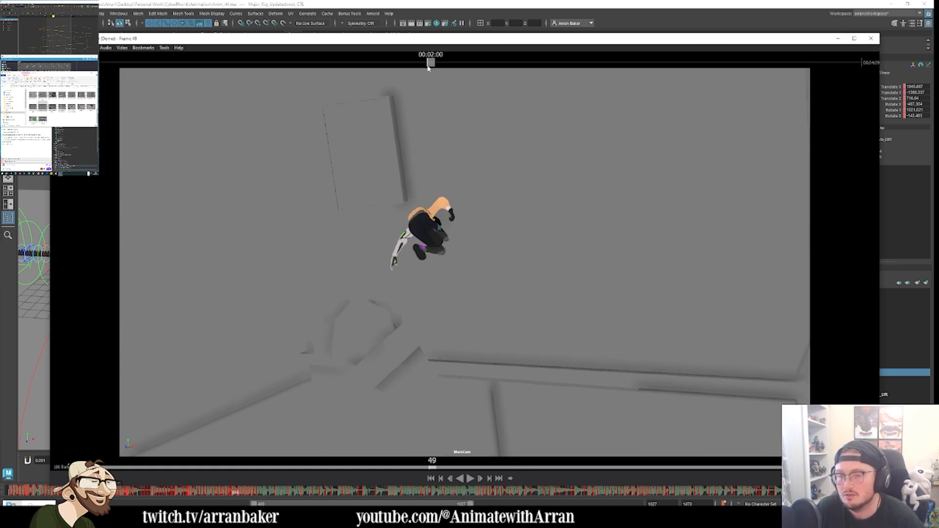
drag(429, 67, 685, 64)
drag(626, 72, 491, 66)
drag(626, 63, 710, 63)
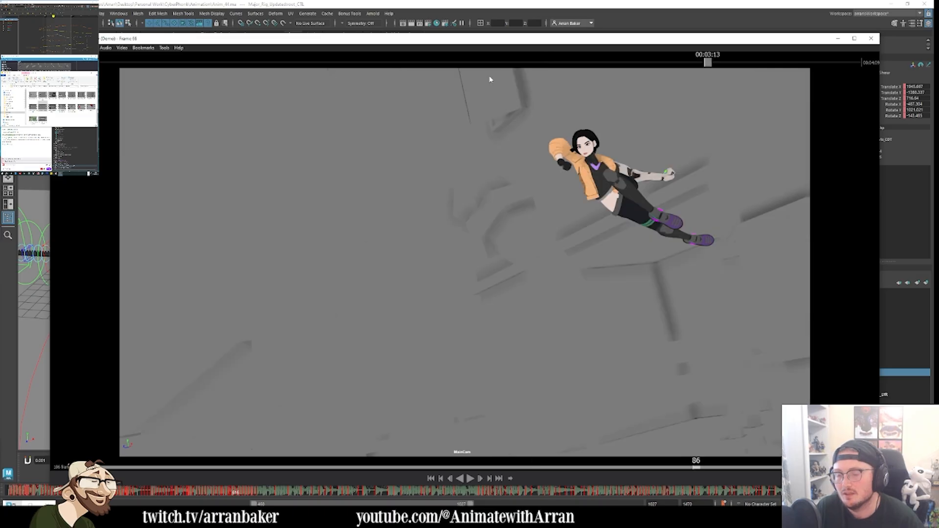
click(871, 38)
Step: Examine the character's fall in the MainCam view by moving through the root control's keyed poses
click(318, 492)
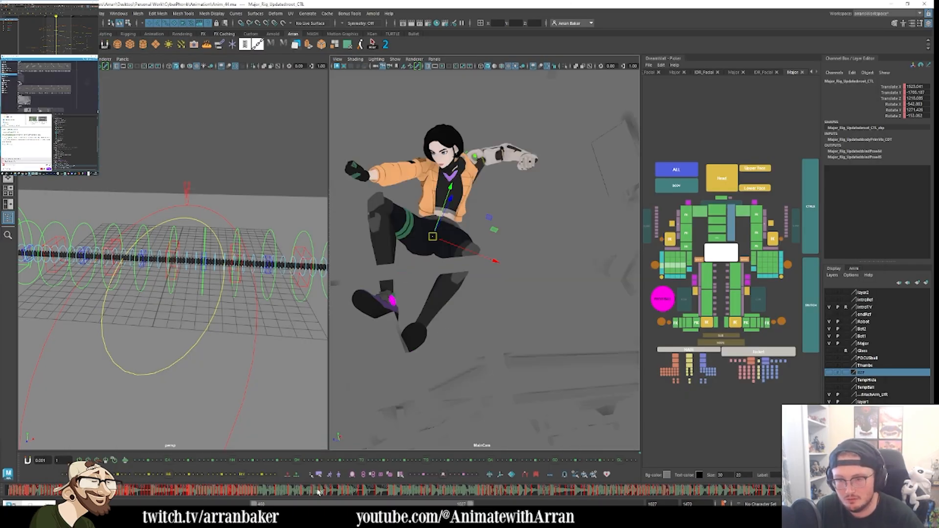
key(comma)
key(comma)
key(comma)
key(comma)
key(period)
key(period)
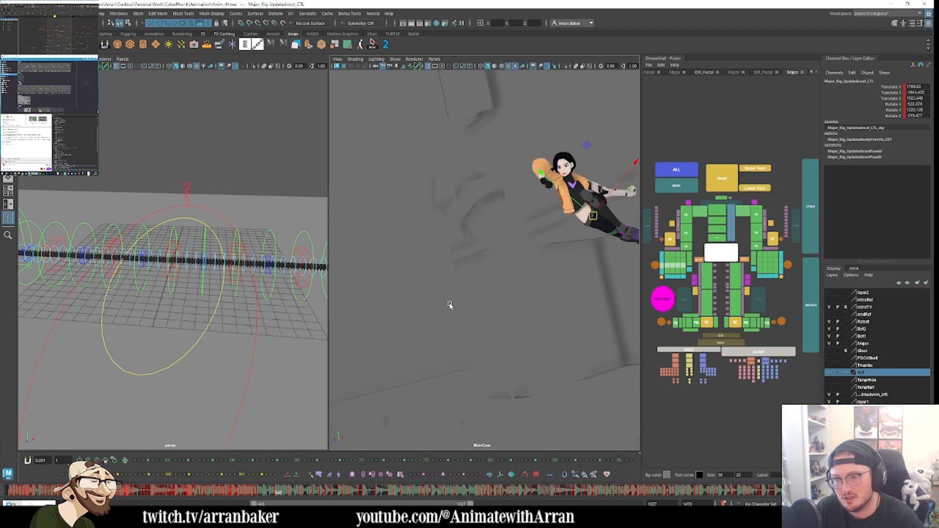
key(period)
key(period)
key(period)
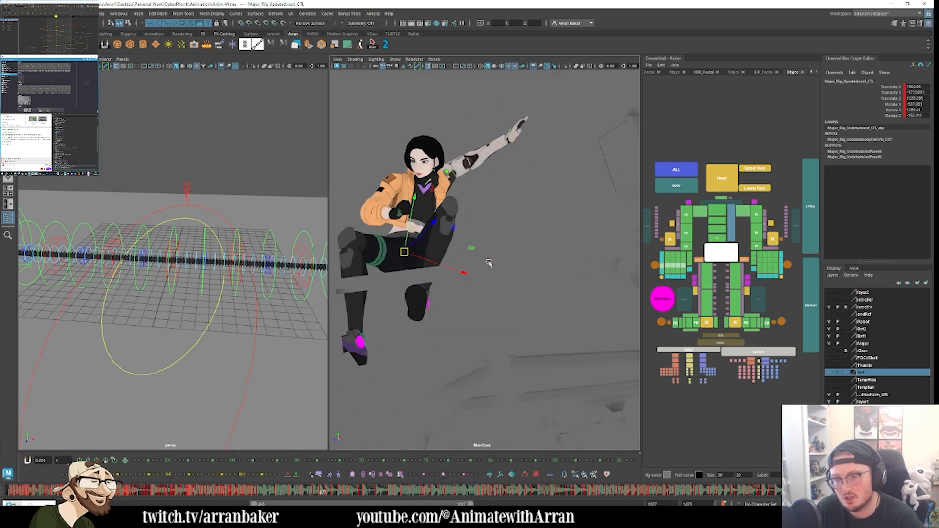
key(period)
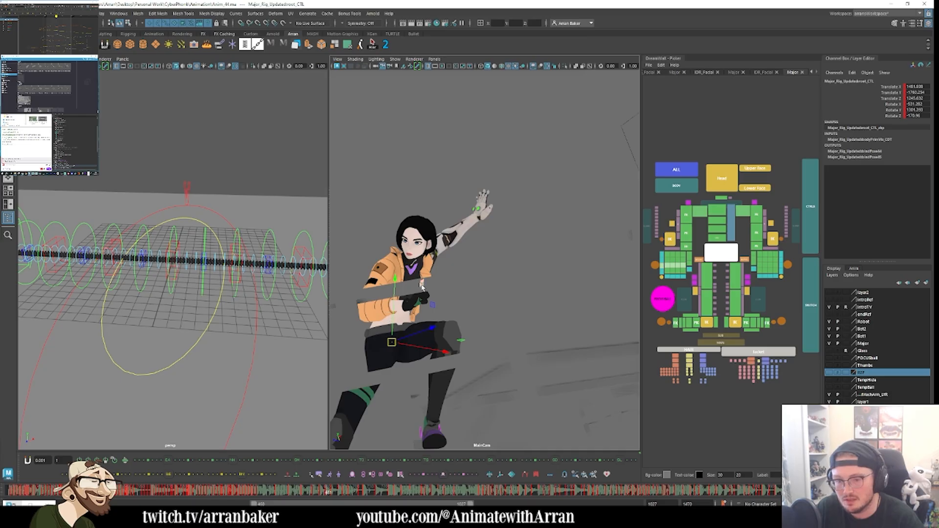
key(period)
key(period)
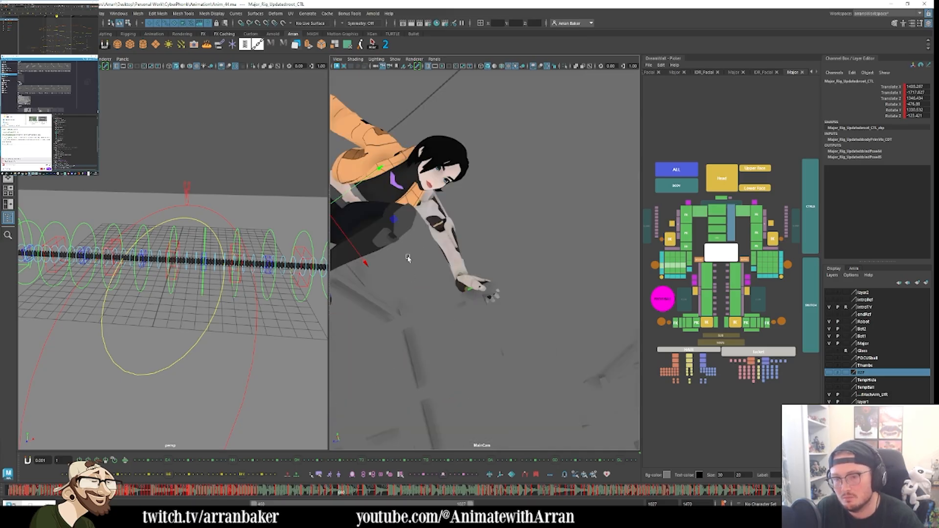
key(period)
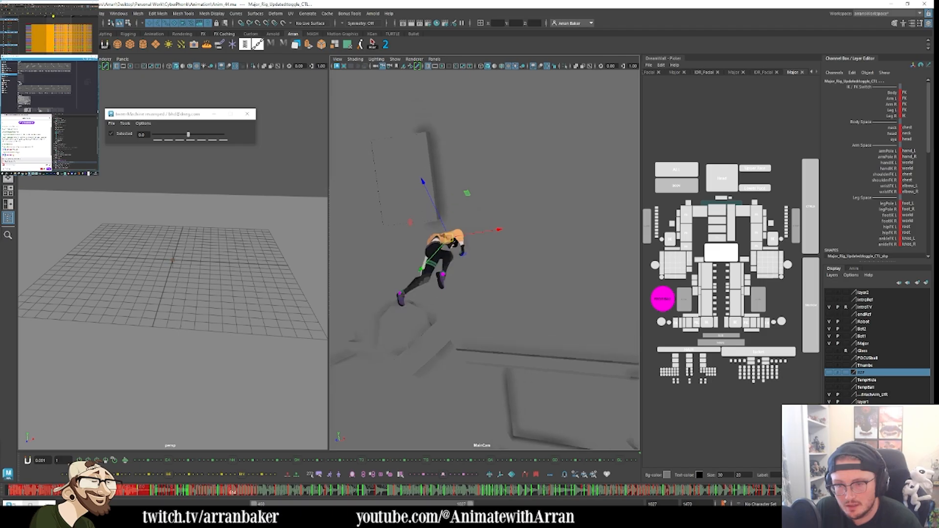
Step: Narrow the visible timeline range from both ends around the jump and go to the pose with one arm raised
drag(232, 490, 179, 491)
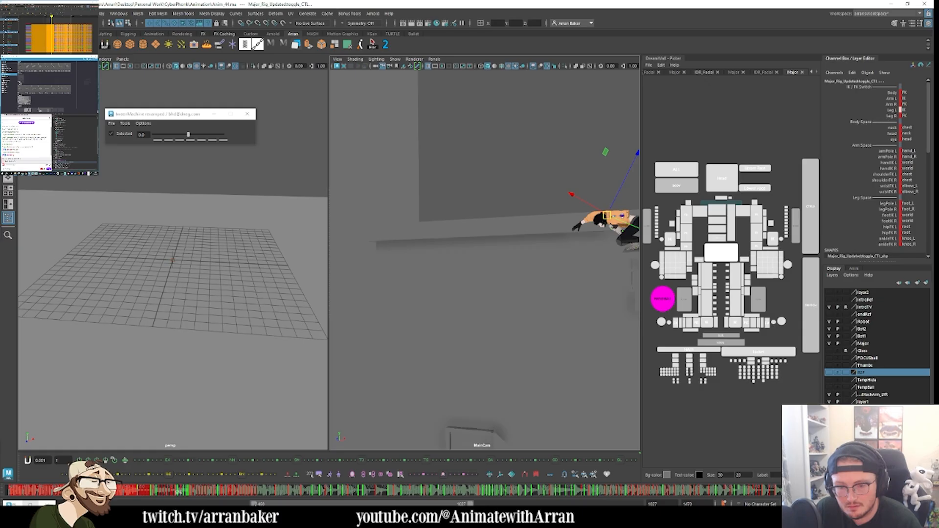
drag(255, 503, 300, 501)
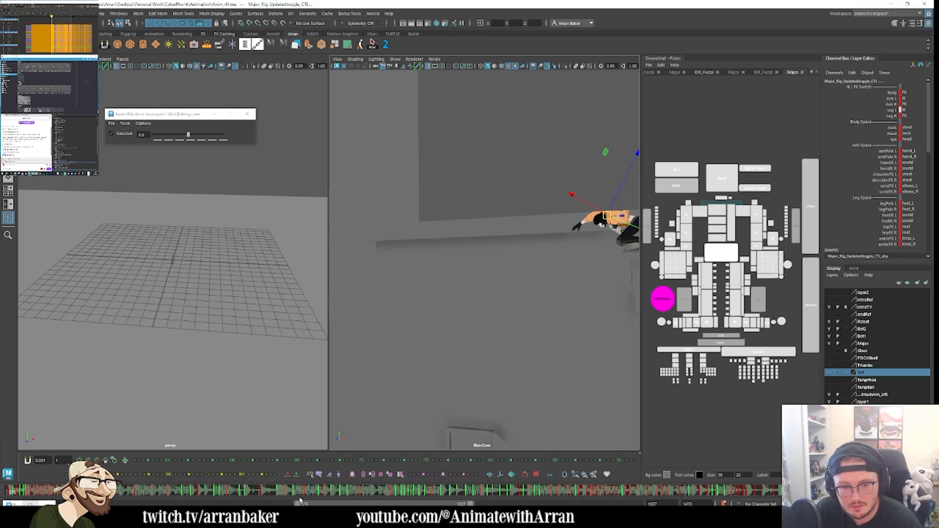
drag(11, 491, 198, 490)
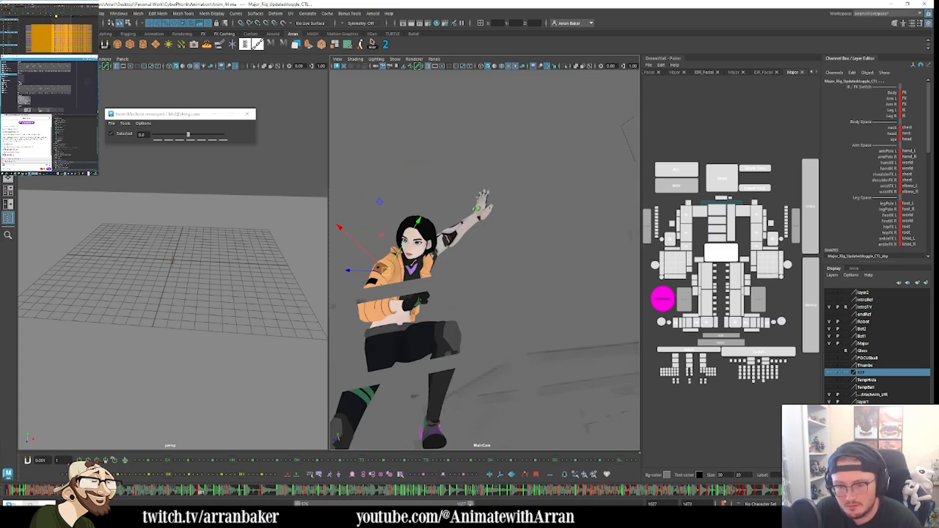
drag(471, 504, 340, 504)
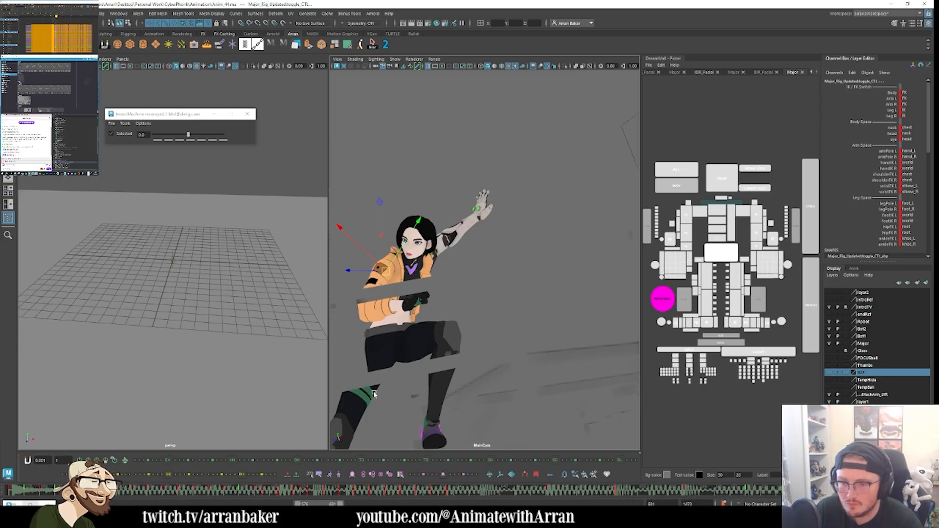
click(498, 495)
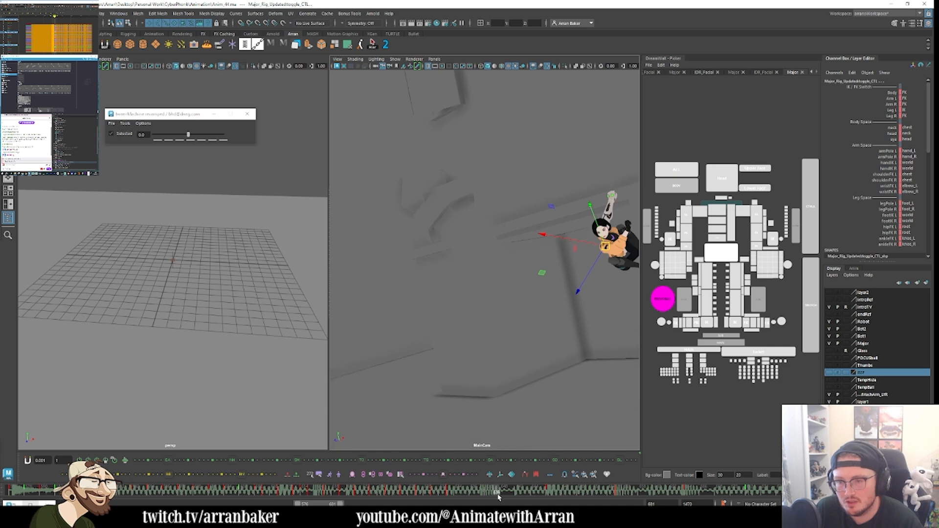
mouse_move(500, 497)
mouse_down()
mouse_move(549, 496)
mouse_move(482, 495)
mouse_up()
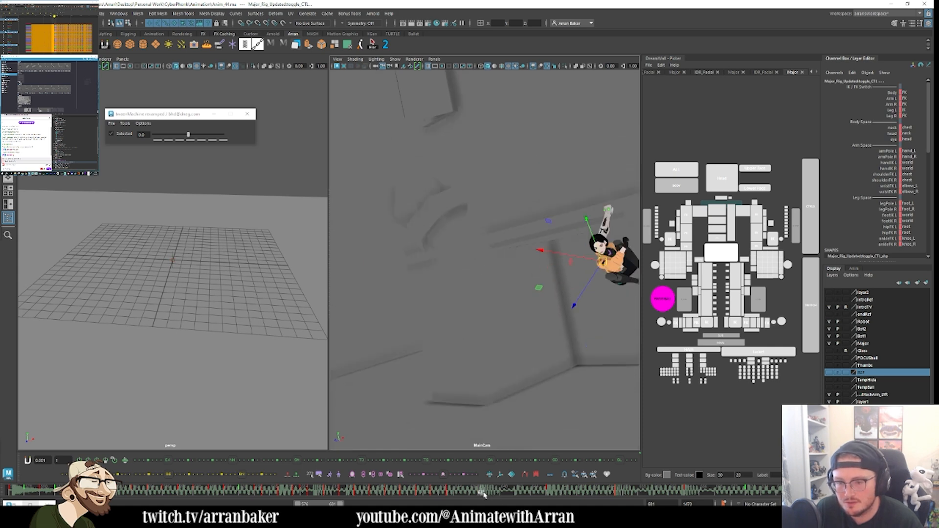
Step: Blend the pose of the selected Major rig controls to about -45 with the tween slider
drag(177, 135, 173, 135)
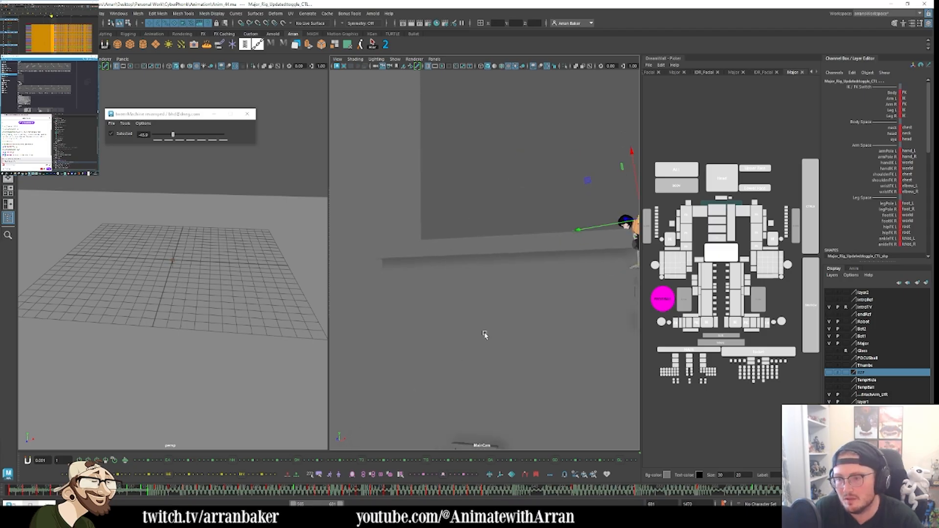
key(backslash)
middle_drag(491, 307, 473, 424)
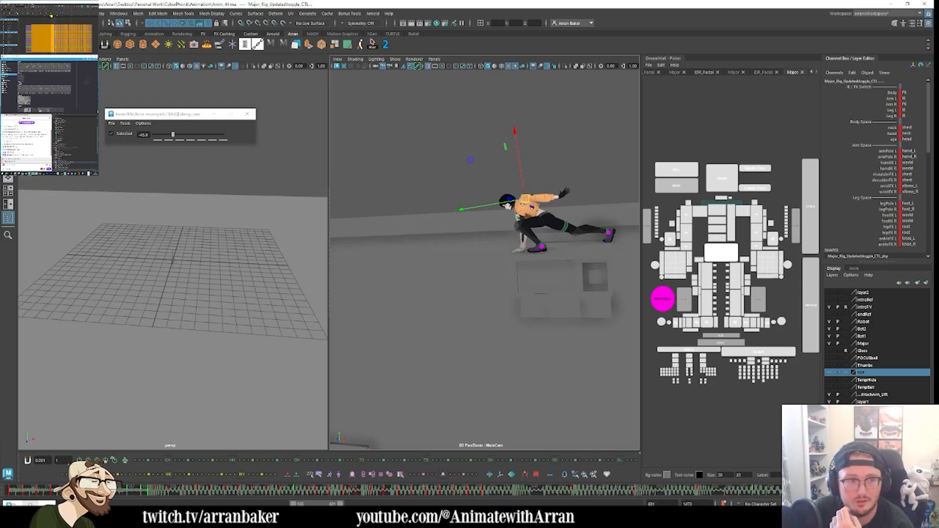
Step: Inspect the keys of the selected Major rig controls in the Graph Editor and put the editor aside
drag(49, 2, 318, 73)
drag(533, 153, 844, 148)
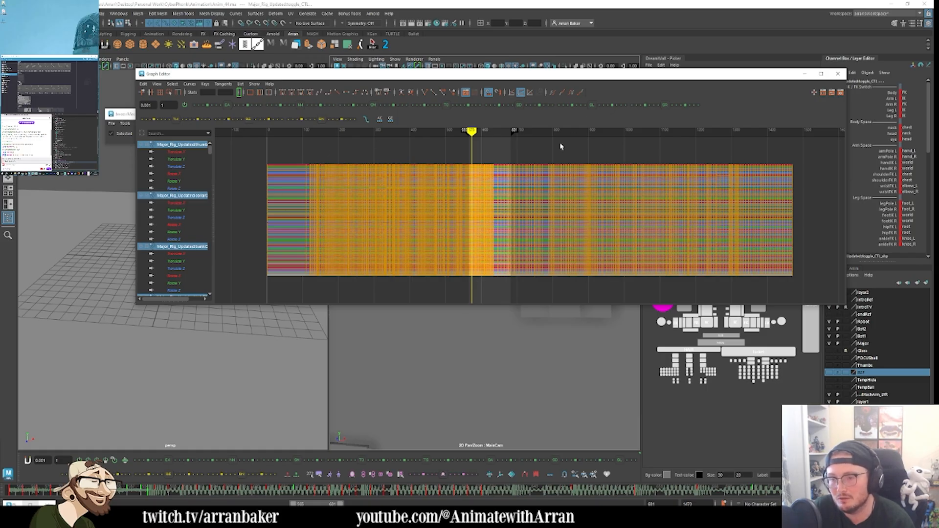
drag(846, 168, 483, 192)
drag(336, 81, 0, 113)
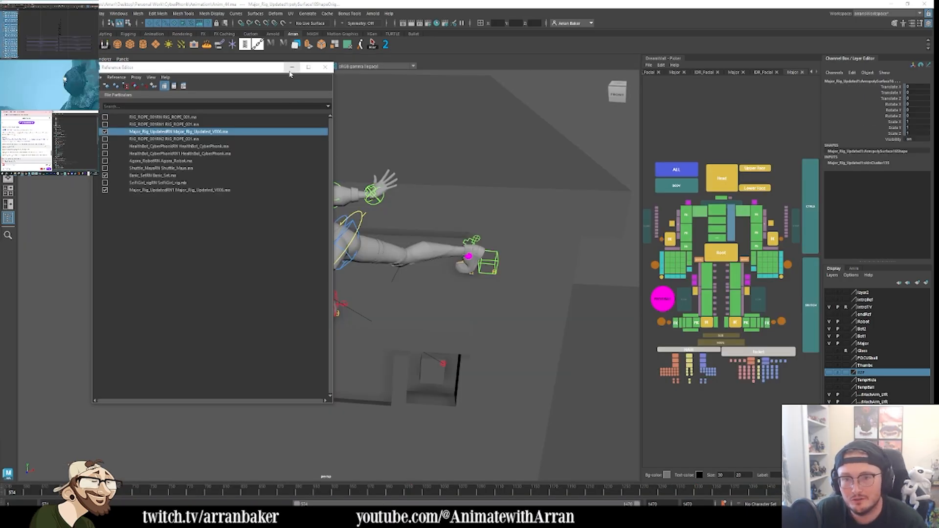
Step: Minimize the Reference Editor and examine the rig on the building from farther away
click(291, 69)
scroll(329, 339, down, 10)
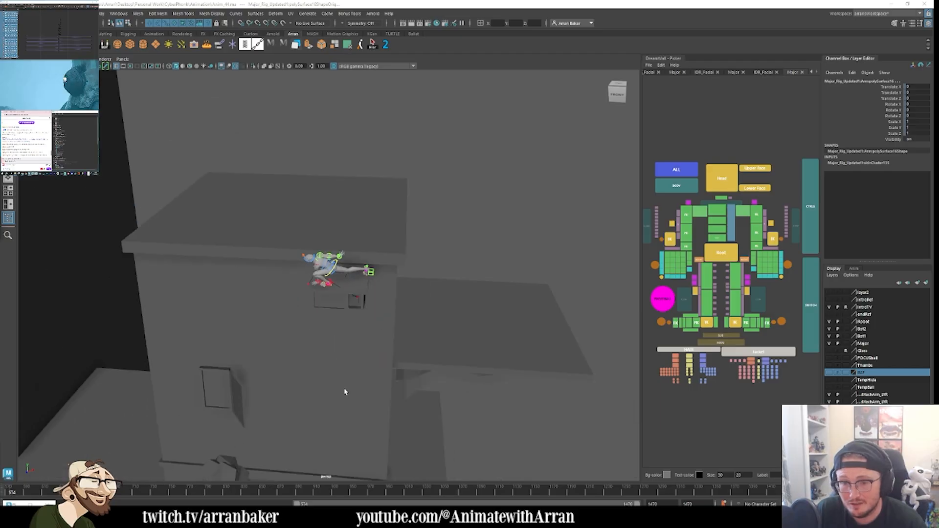
Step: Find the second Major rig standing in T-pose over the ground plane and select its VT toggle control
alt+middle_drag(344, 392, 338, 206)
mouse_move(467, 344)
alt+middle_down()
mouse_move(290, 176)
mouse_move(267, 81)
alt+middle_up()
mouse_move(353, 455)
alt+middle_down()
mouse_move(358, 285)
mouse_move(483, 190)
alt+middle_up()
alt+middle_drag(410, 414, 353, 215)
alt+middle_drag(260, 386, 250, 295)
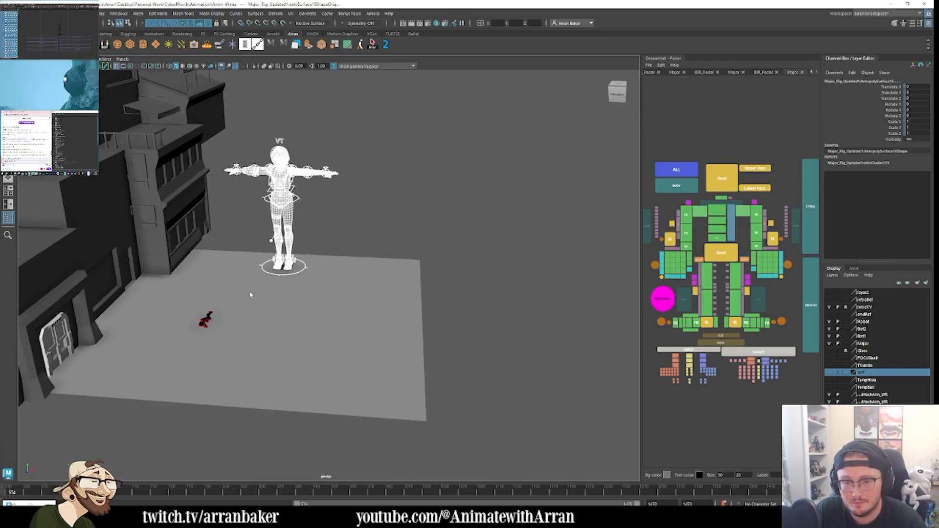
click(282, 142)
key(f)
scroll(314, 252, down, 2)
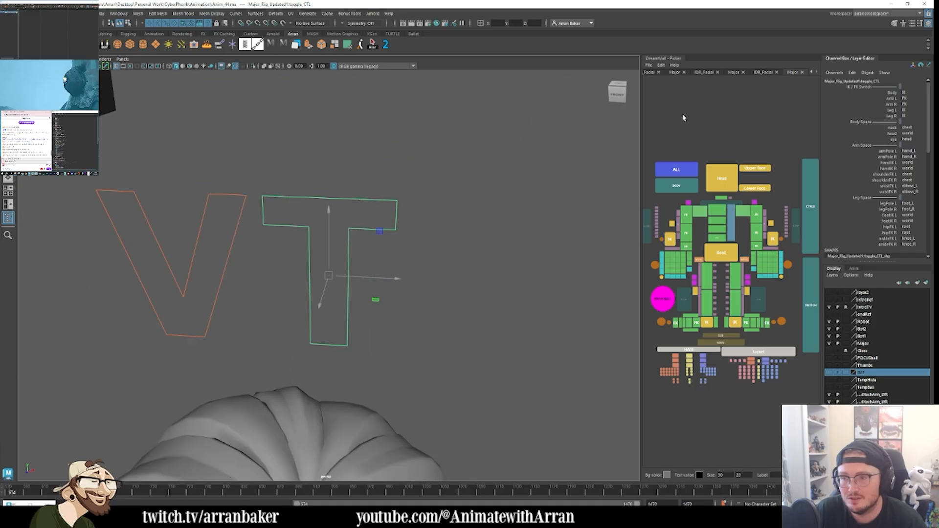
Step: Switch the picker's namespace to Major_Rig_Updated1 and select that rig's head control
click(666, 68)
click(694, 116)
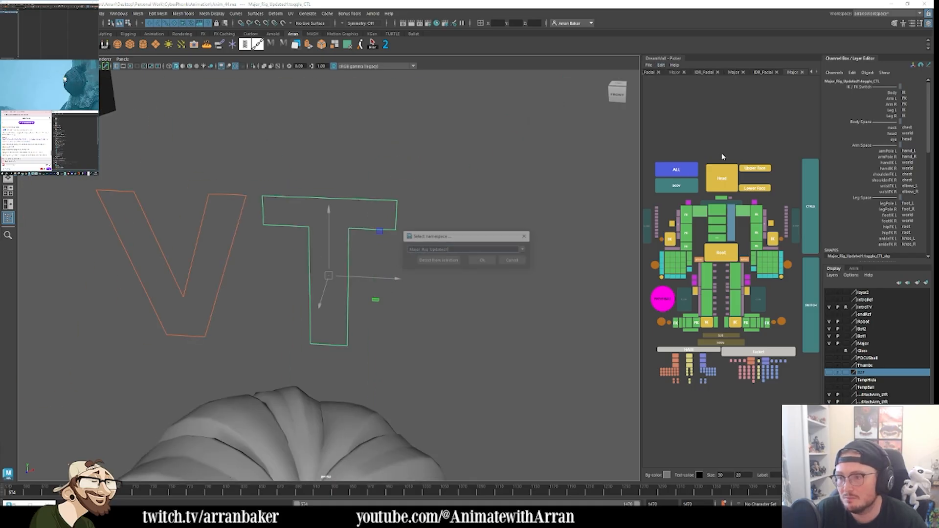
click(482, 261)
click(722, 178)
key(f)
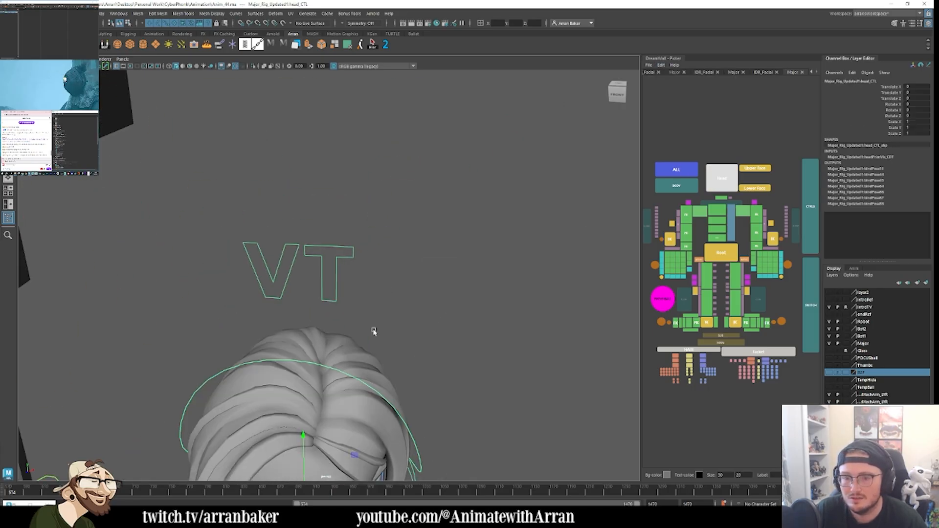
Step: Display the second Major rig with textures and select all of its controls
scroll(422, 281, down, 2)
scroll(416, 276, down, 3)
key(4)
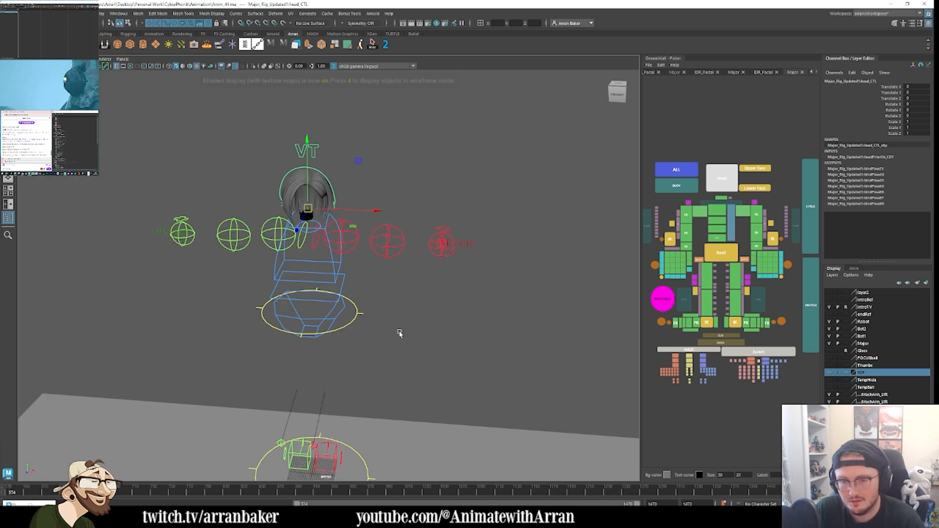
key(6)
alt+middle_drag(388, 293, 392, 258)
click(689, 171)
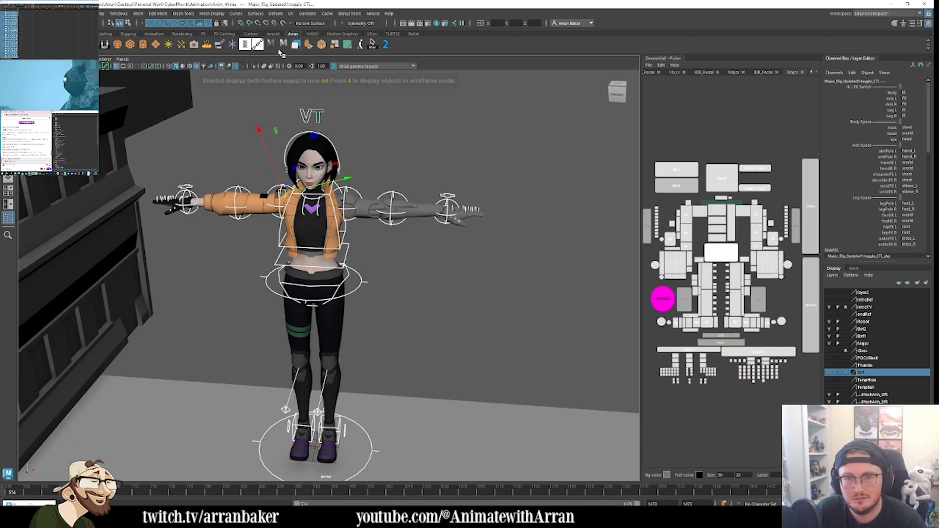
Step: Open Studio Library and apply the saved Major animation to the second rig's selected controls
click(295, 45)
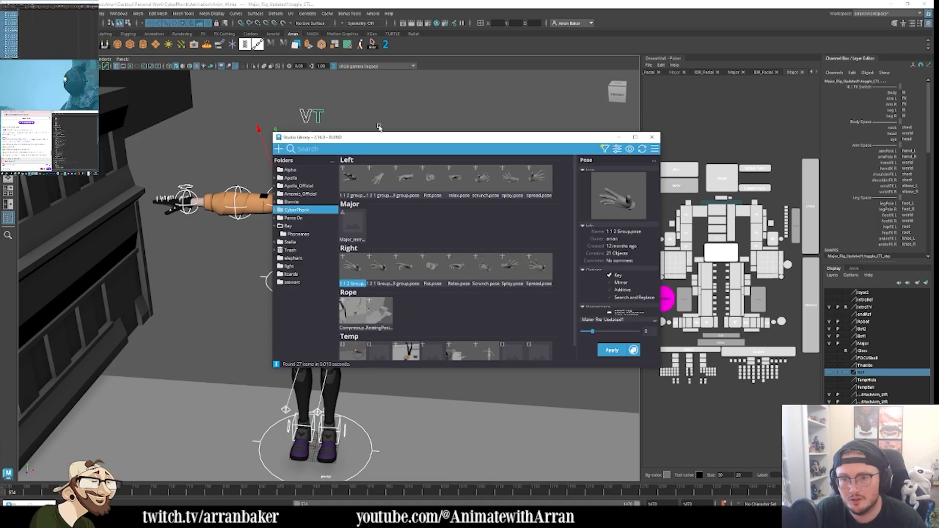
drag(379, 137, 0, 137)
scroll(33, 88, down, 1)
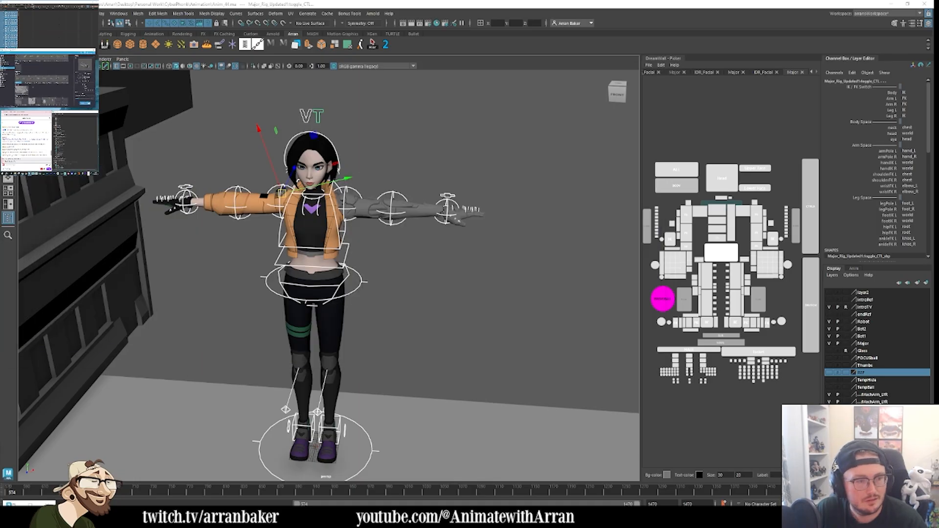
click(21, 100)
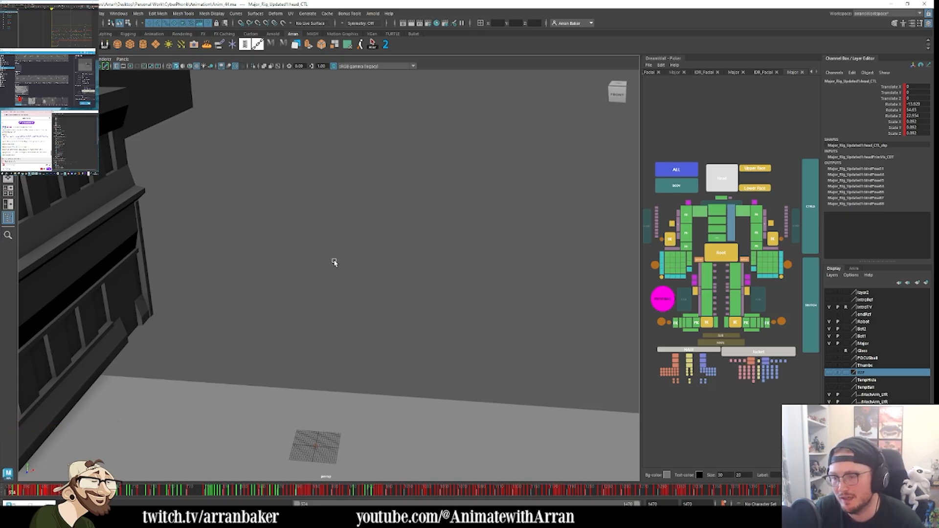
Step: Select the second rig's master control, extend the timeline range to start earlier and go to the frame before 574
key(f)
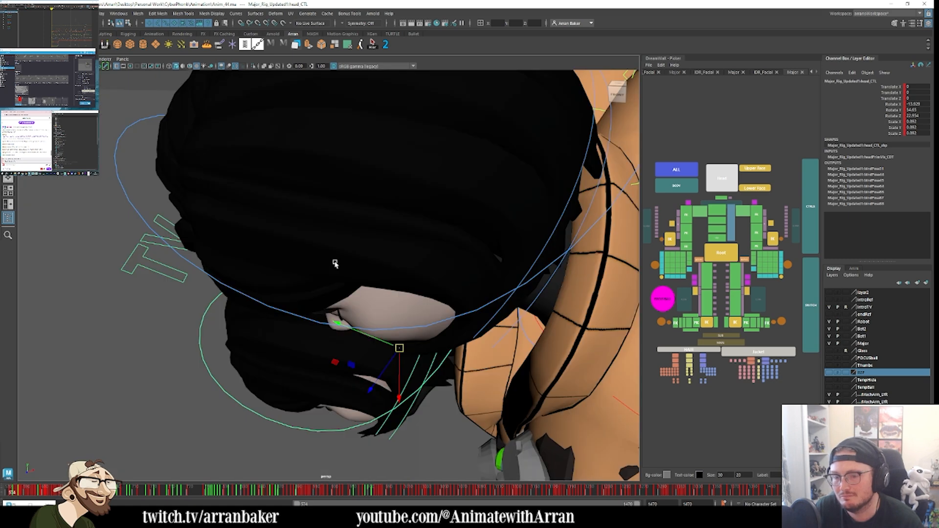
scroll(340, 268, down, 8)
alt+middle_drag(375, 329, 299, 244)
alt+drag(298, 243, 539, 253)
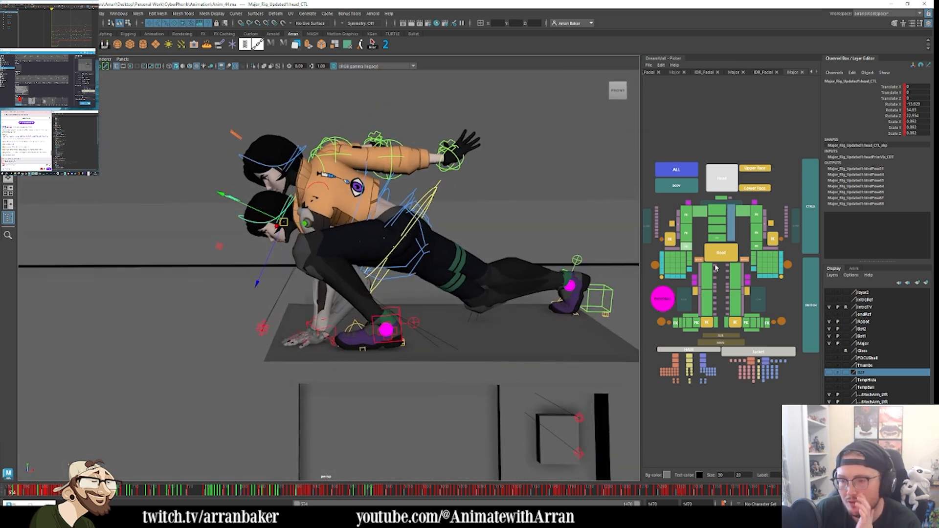
click(733, 346)
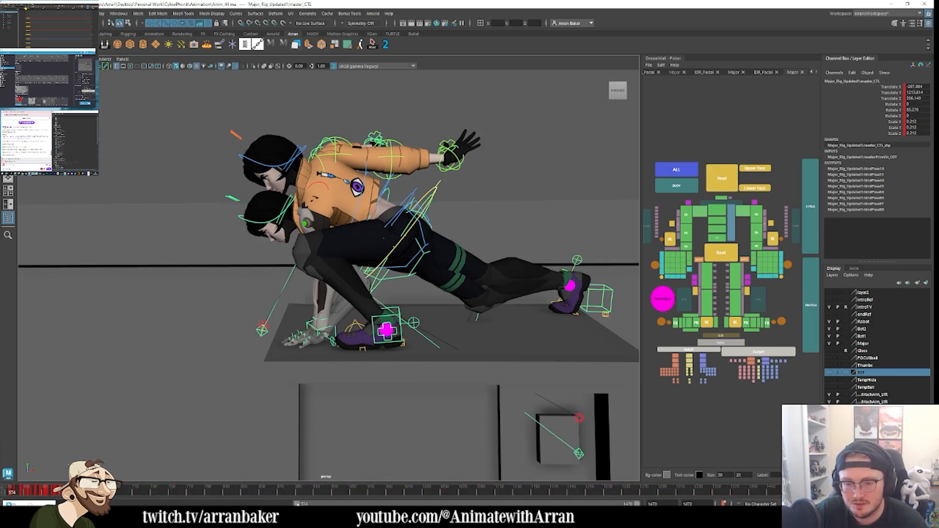
drag(298, 504, 293, 505)
key(alt+comma)
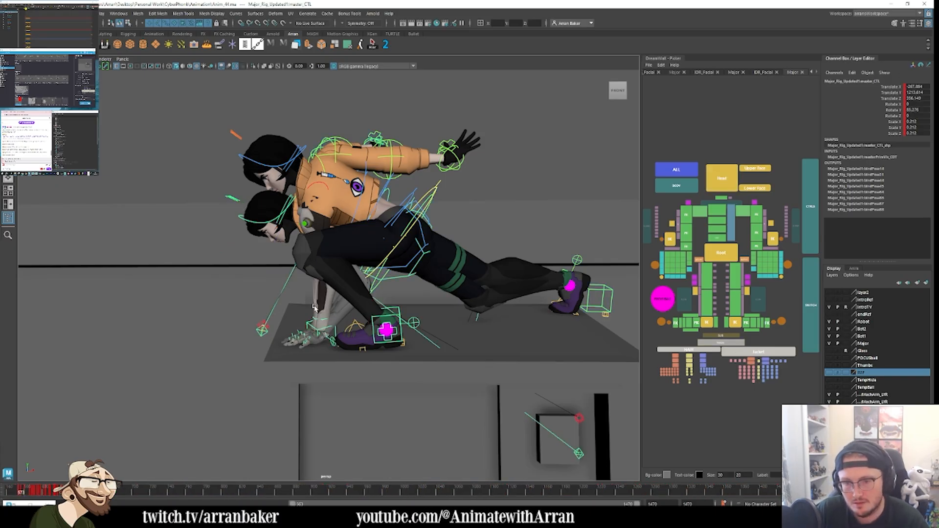
Step: Key the visibility of the second rig's woman_GRP off on the frame before 574 and on at frame 574
scroll(356, 220, down, 12)
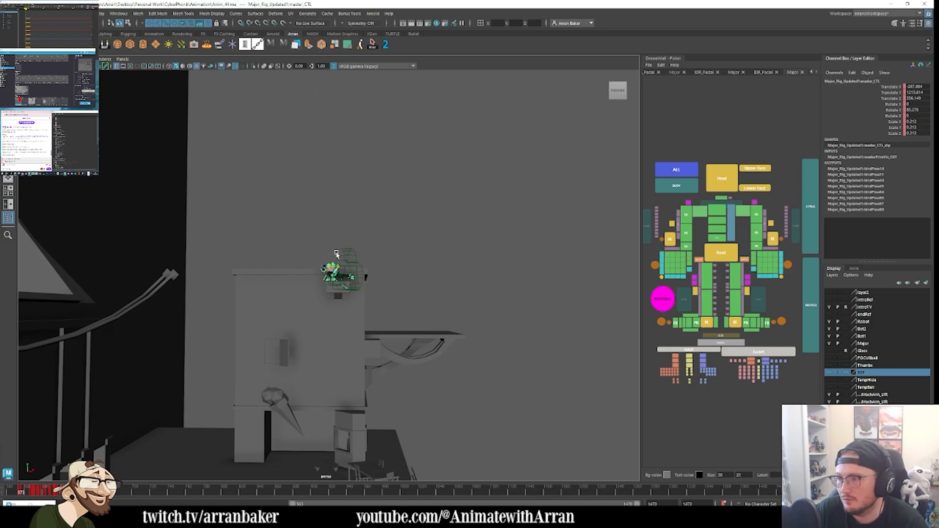
scroll(338, 255, down, 4)
alt+middle_drag(345, 283, 348, 206)
alt+drag(348, 207, 251, 206)
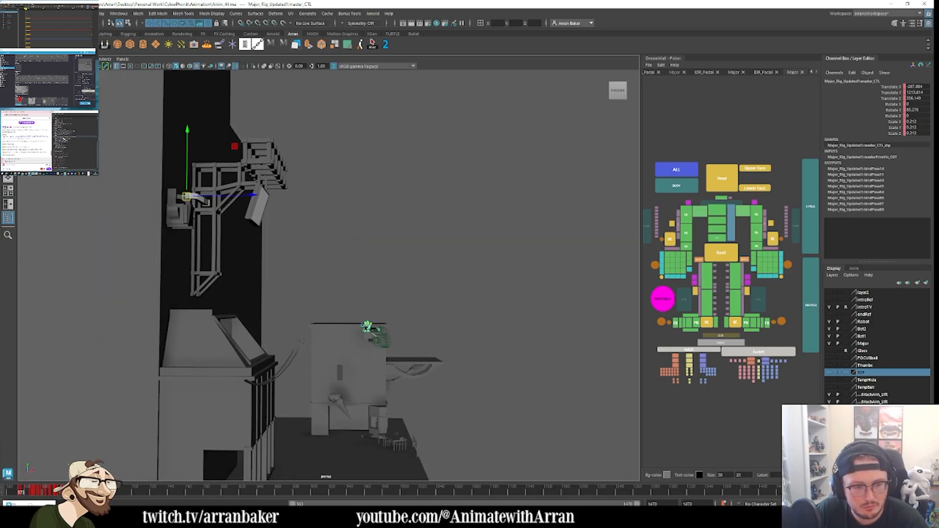
click(64, 138)
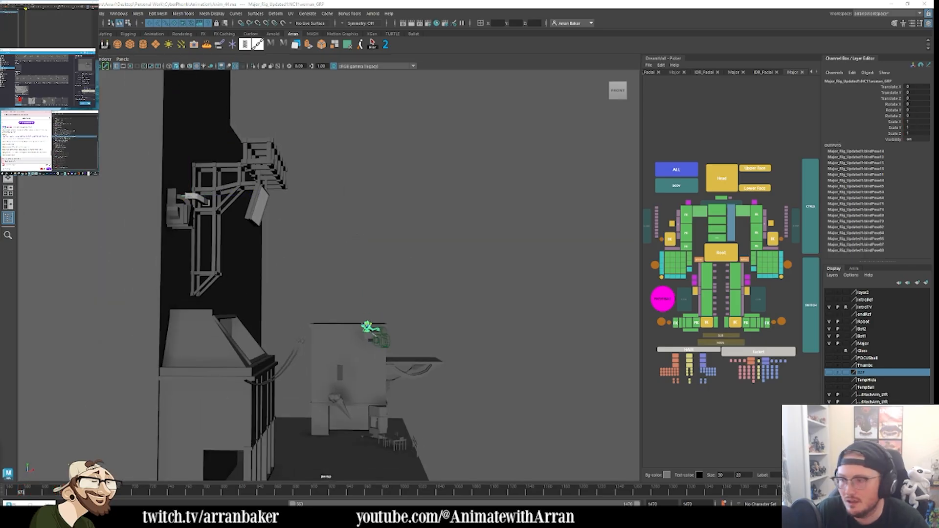
click(896, 139)
right_click(896, 140)
click(889, 150)
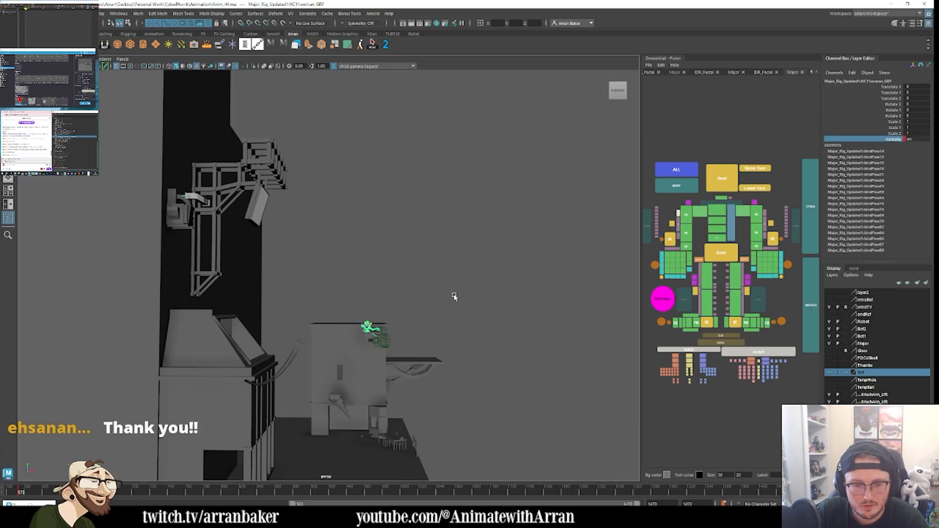
right_click(884, 139)
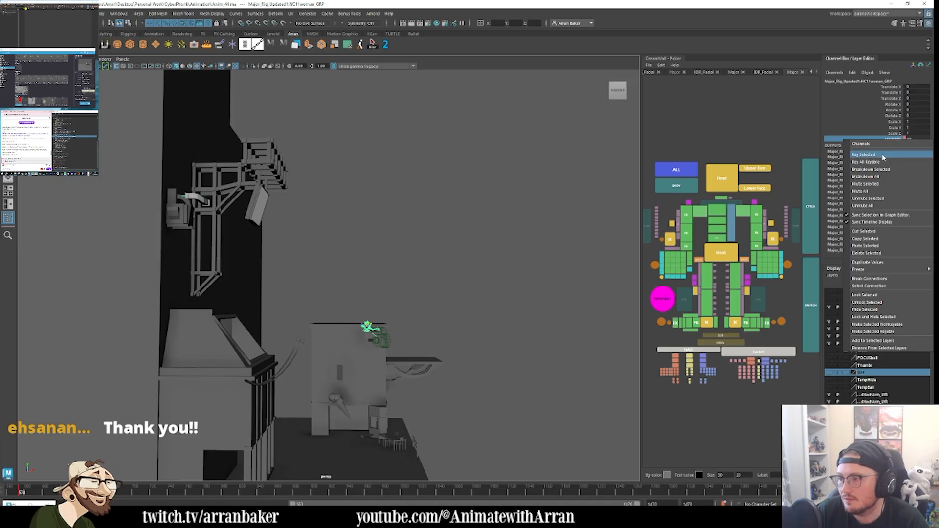
click(884, 154)
key(alt+comma)
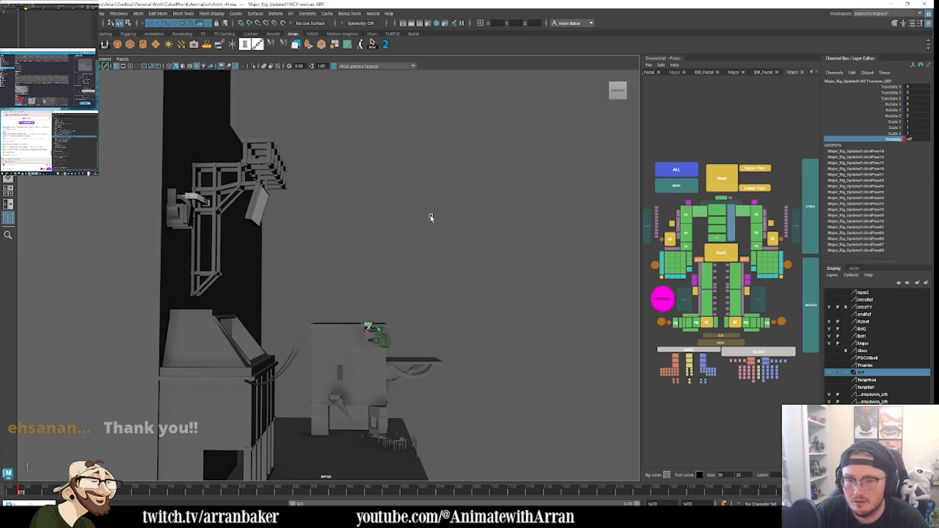
Step: Select the original Major rig's woman_GRP and key its visibility on at the frame before 574
alt+middle_drag(383, 283, 304, 213)
alt+right_drag(304, 214, 315, 260)
alt+middle_drag(263, 225, 357, 298)
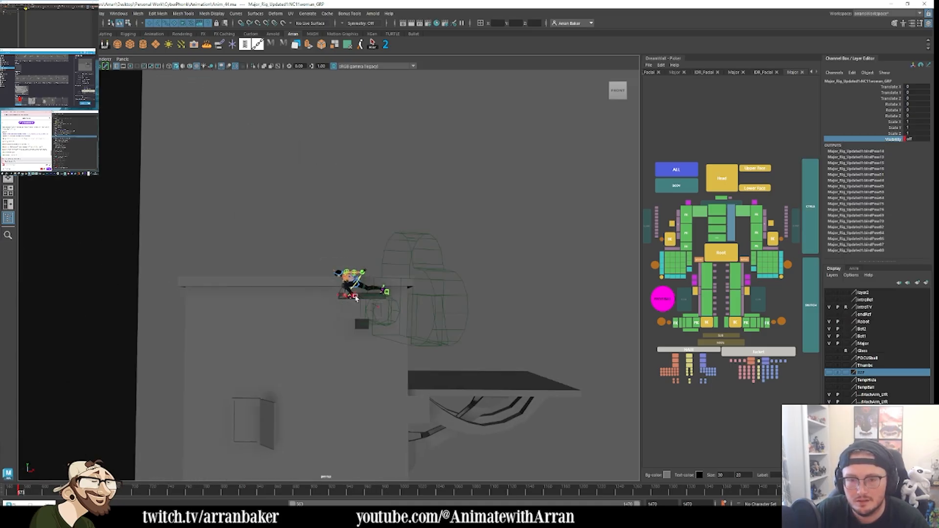
click(356, 285)
click(64, 131)
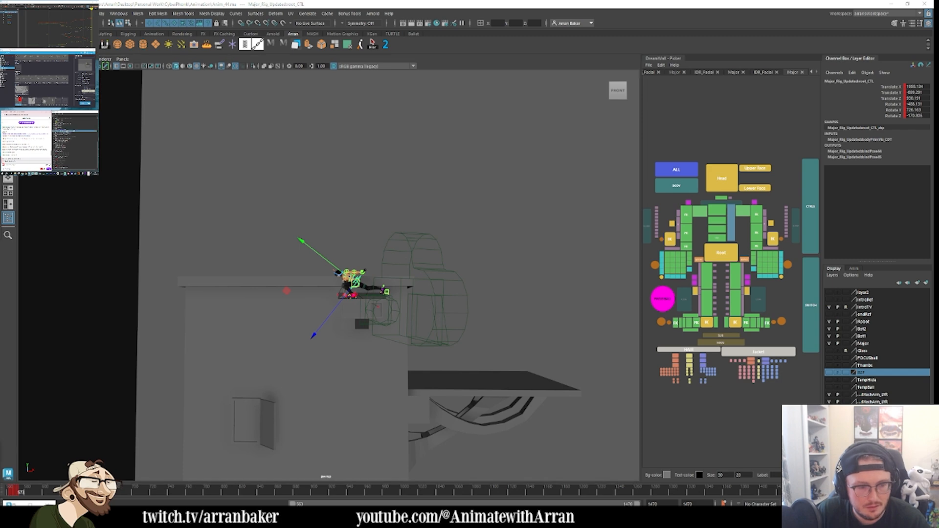
alt+right_drag(307, 351, 351, 333)
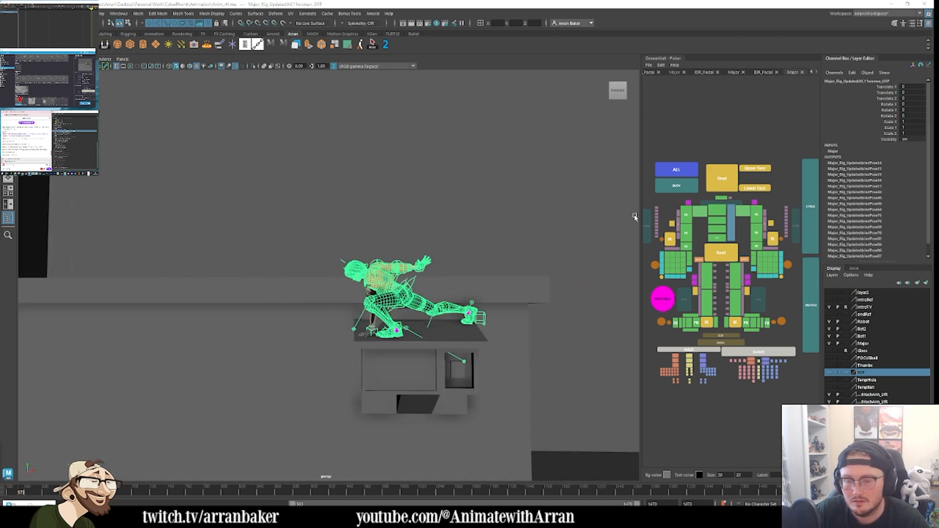
right_click(889, 142)
click(887, 153)
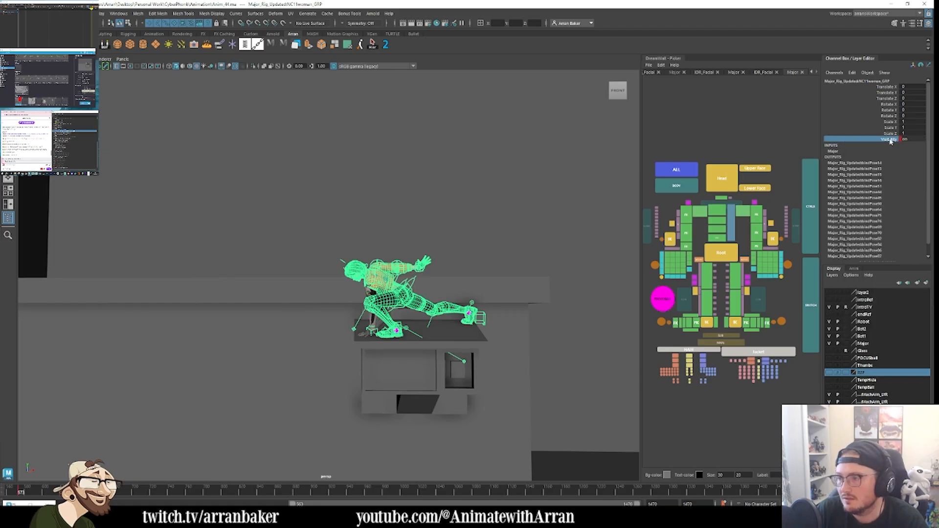
Step: Set the original woman_GRP's visibility off at frame 574 and compare the two frames around the switch
middle_drag(597, 205, 510, 216)
key(alt+comma)
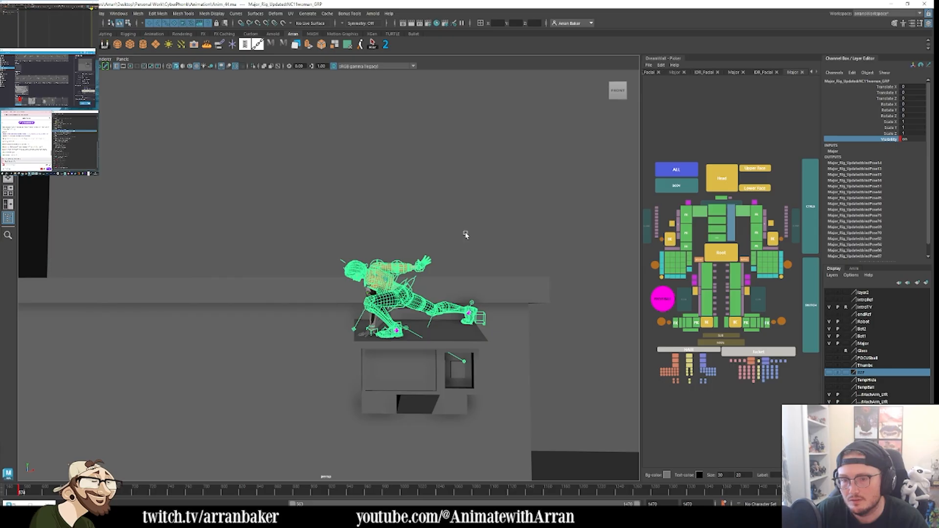
key(alt+period)
key(alt+comma)
key(alt+period)
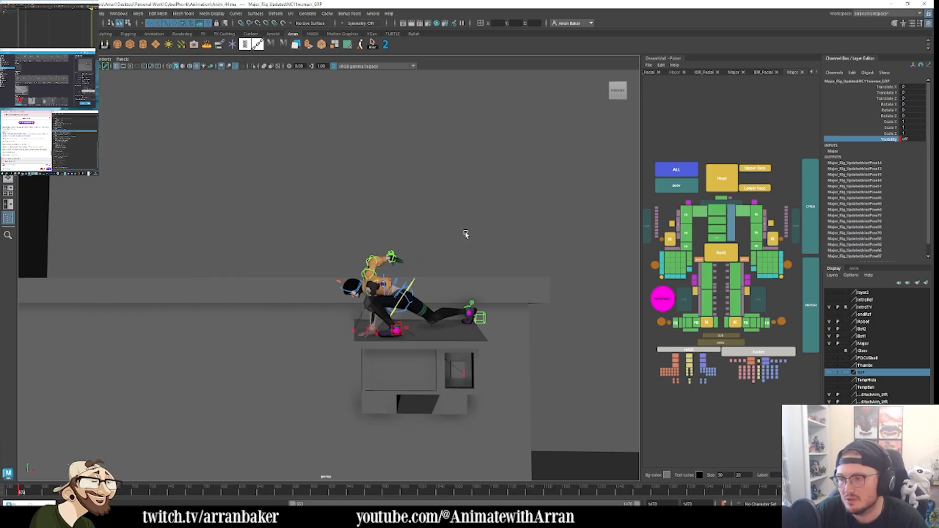
key(alt+comma)
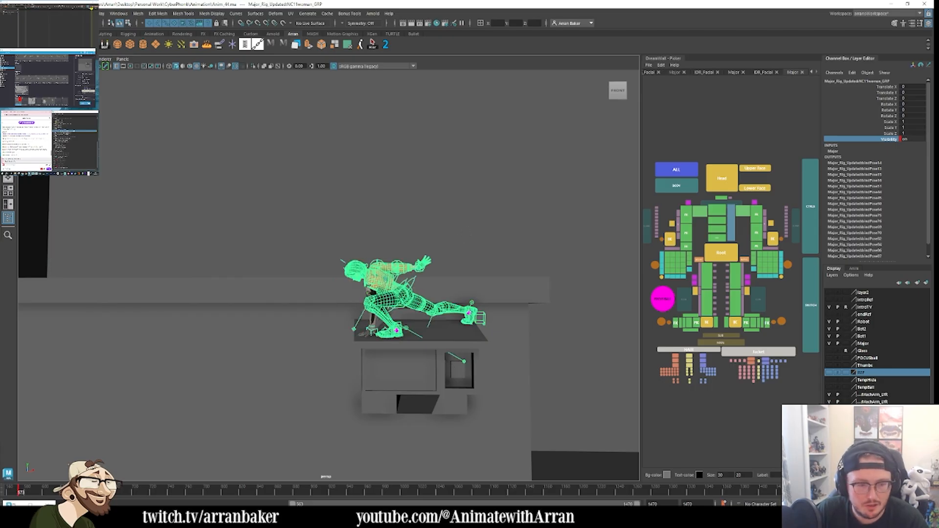
Step: Key the original rig's MechArm visibility on at the frame before 574 and hide the arm at 574
right_click(874, 141)
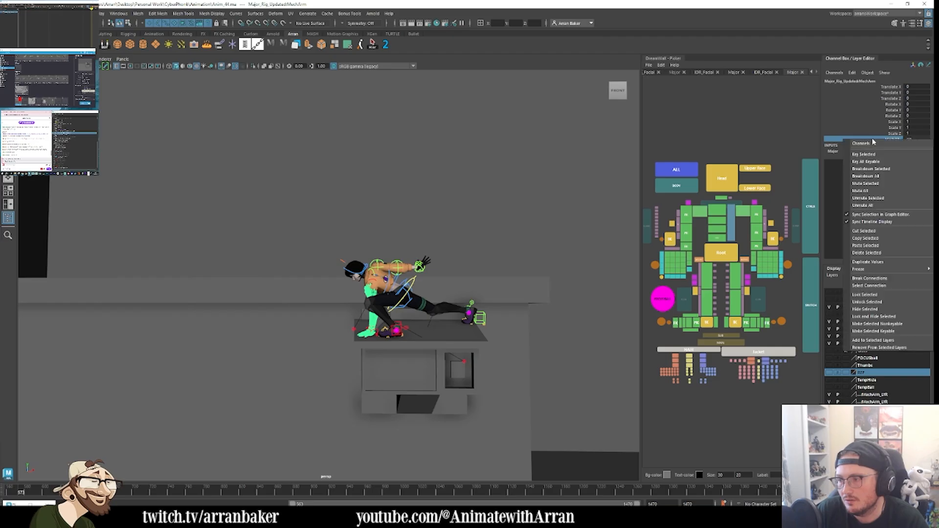
click(872, 155)
key(alt+period)
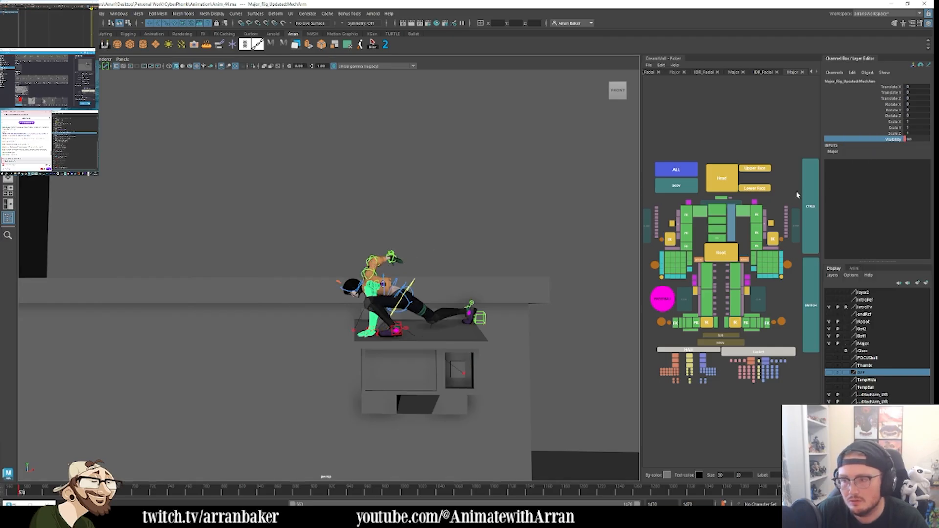
middle_drag(401, 183, 295, 185)
key(alt+comma)
key(alt+period)
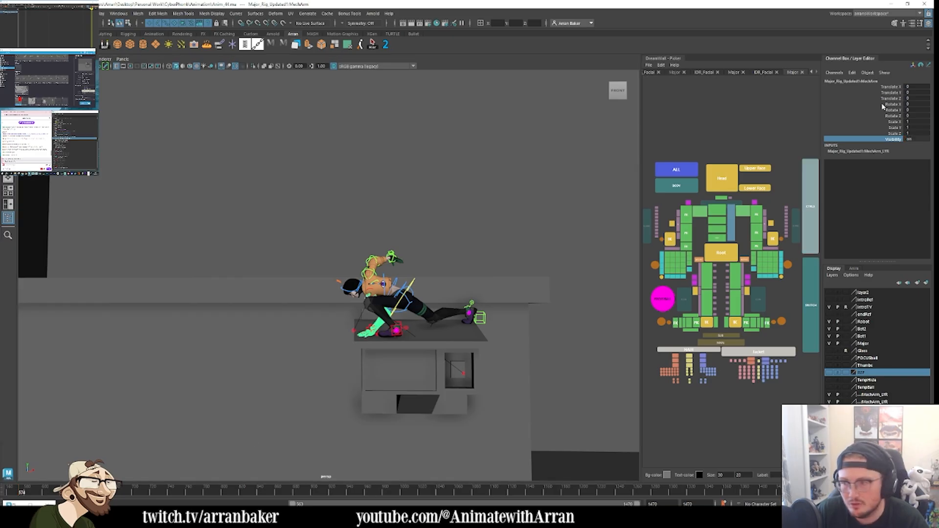
Step: Key the Major_Rig_Updated1 MechArm visibility on at frame 574 and compare it with the preceding frames
right_click(884, 142)
click(864, 155)
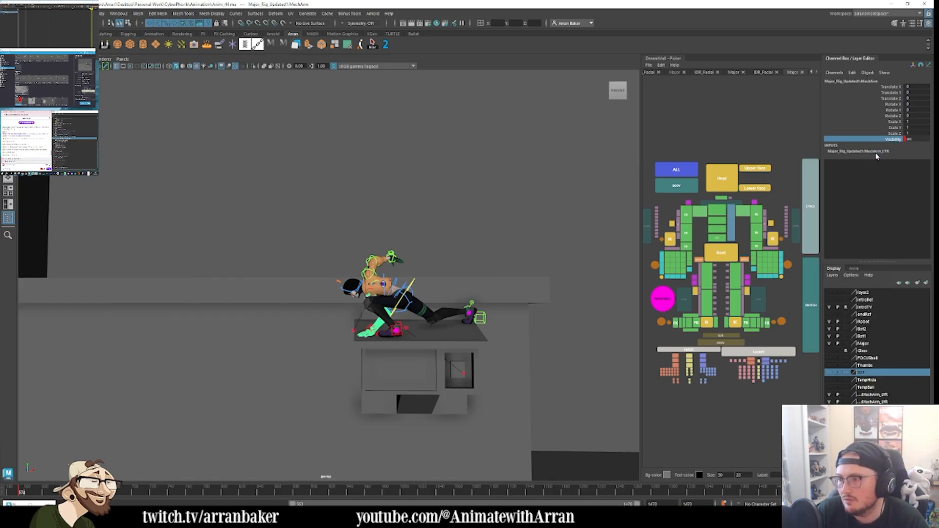
key(alt+comma)
key(alt+comma)
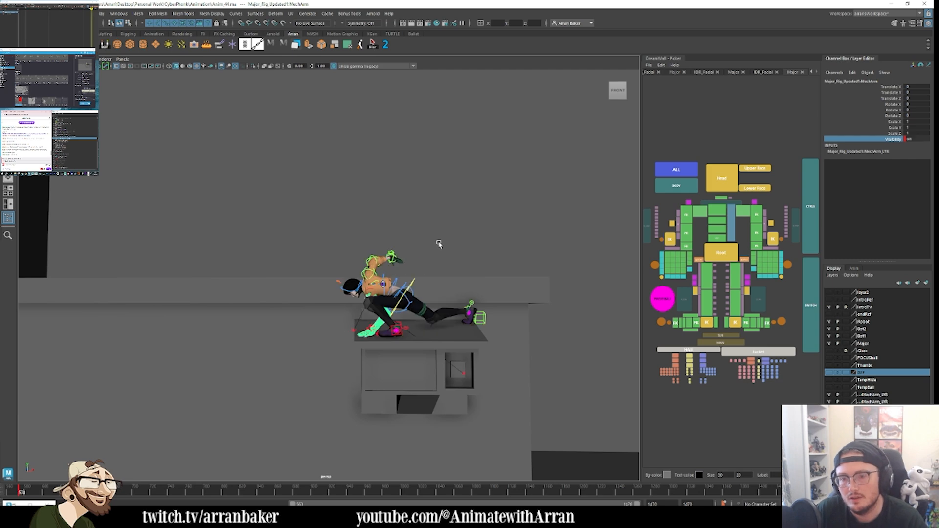
click(454, 222)
key(alt+period)
key(alt+period)
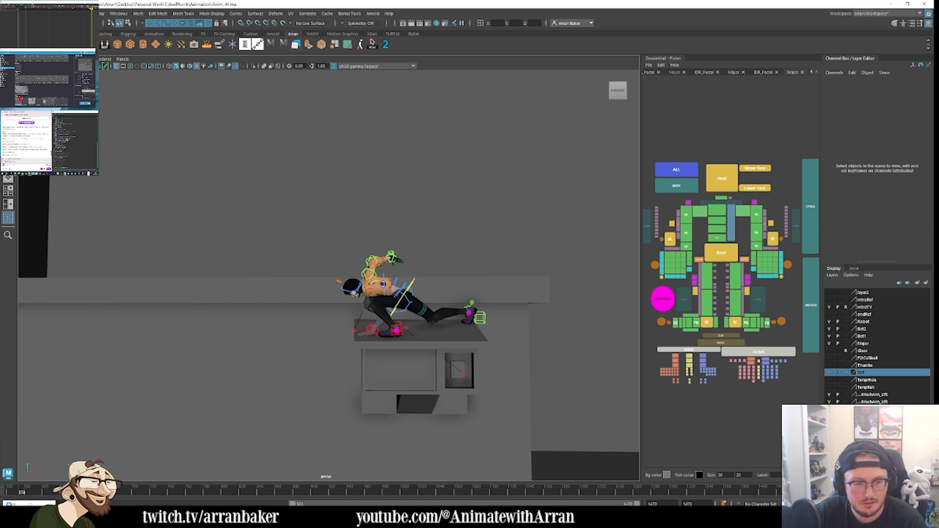
Step: Assign the existing Major_Rig_Updated Arm1 lambert10SG1 material to the Major_Rig_Updated1 MechArm and clear the selection
click(67, 140)
right_click(253, 204)
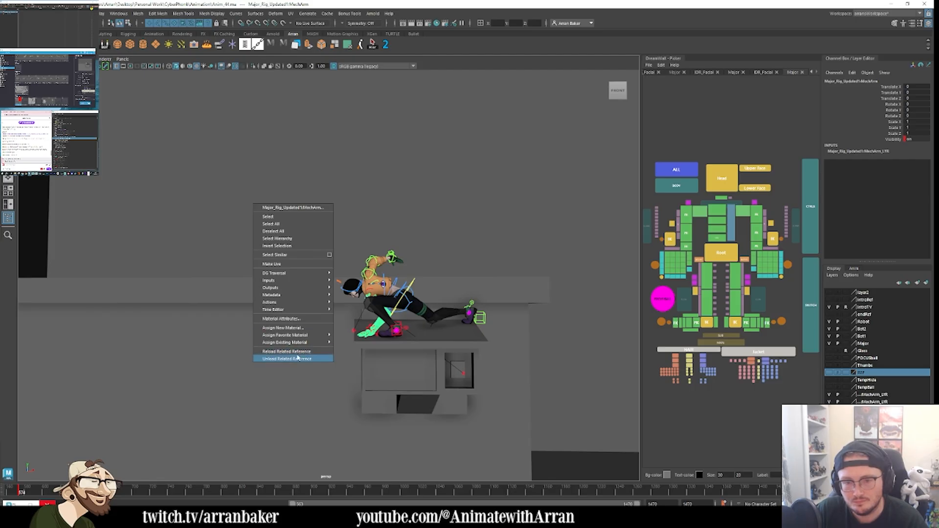
mouse_move(318, 342)
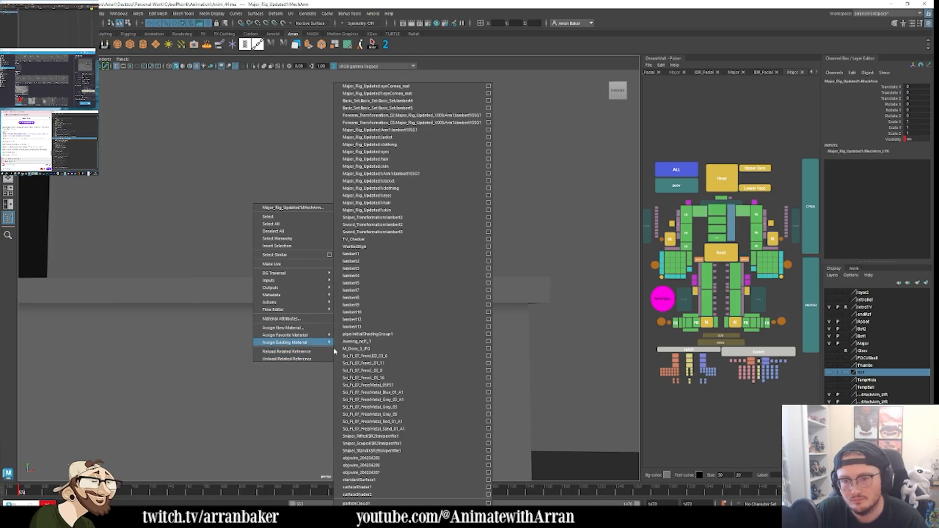
click(408, 130)
click(419, 234)
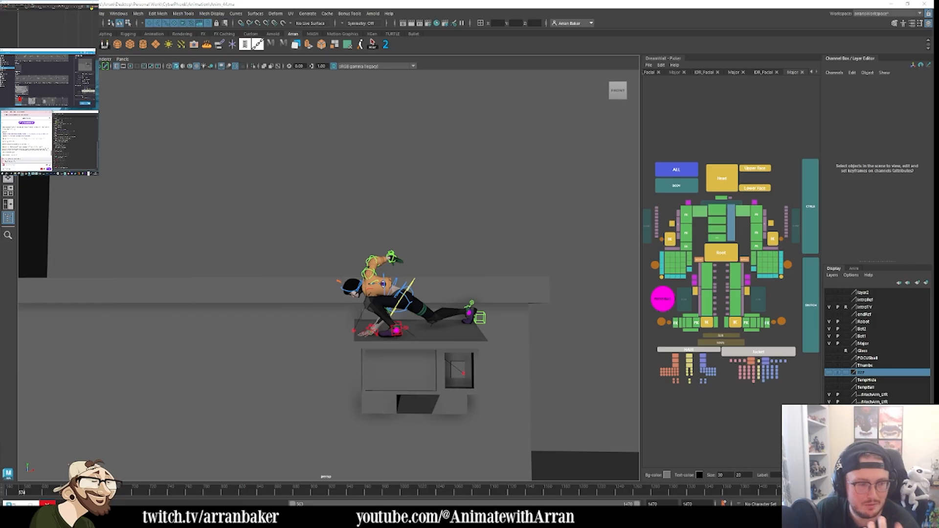
Step: Select all Major_Rig_Updated1 controls, limit the playback range to start at frame 574, and view the animation through MainCam
click(685, 171)
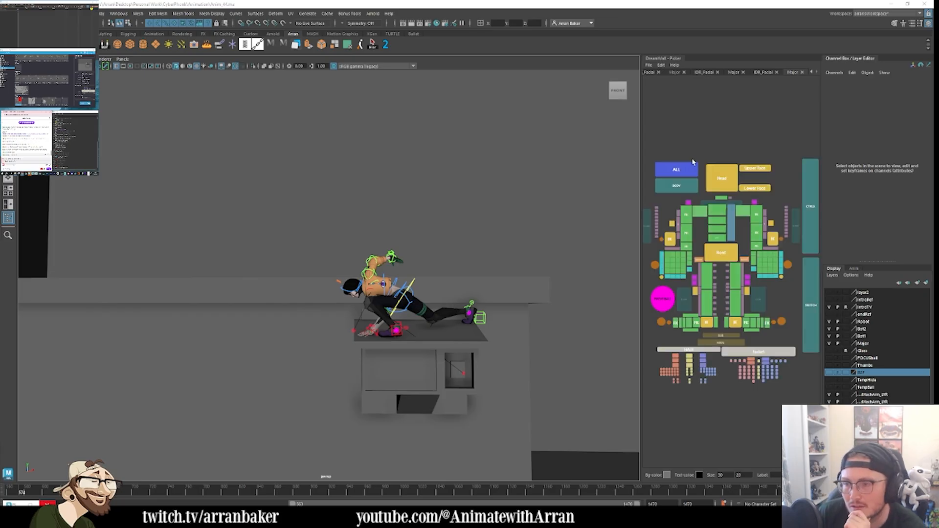
click(685, 170)
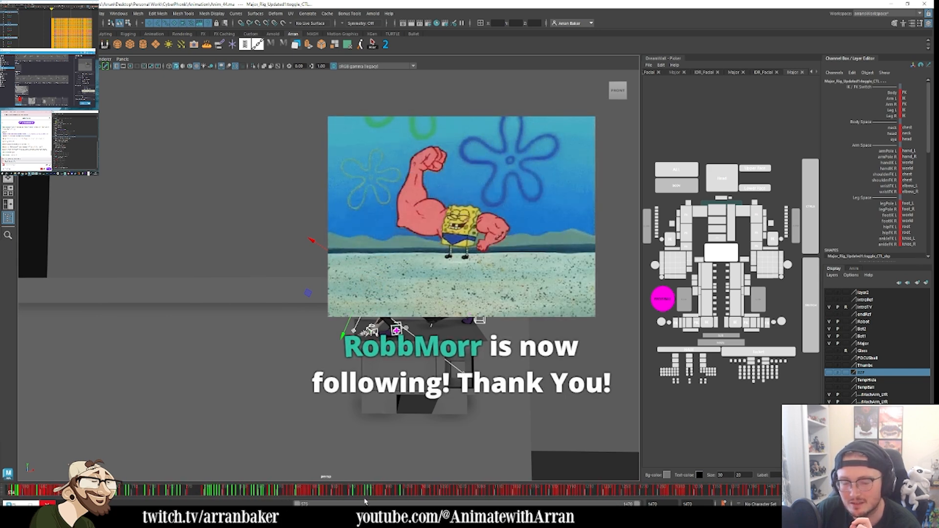
drag(603, 504, 370, 504)
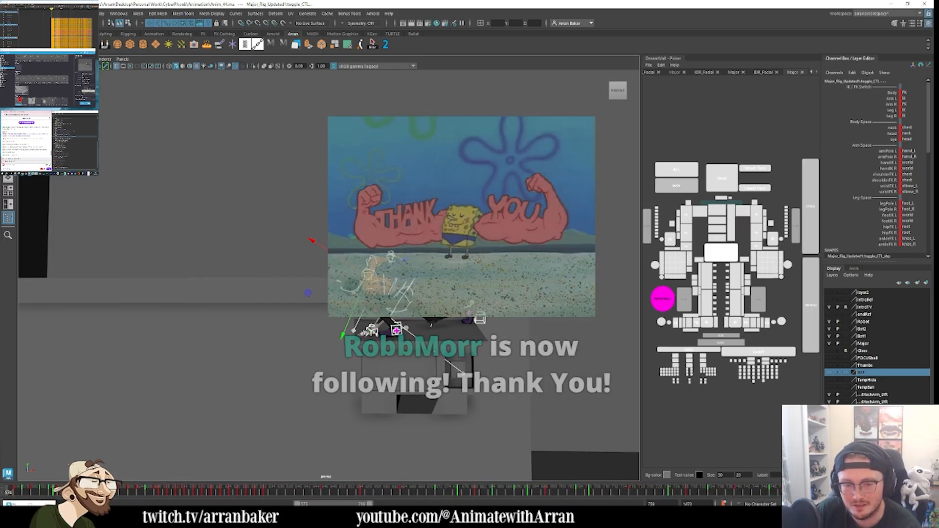
drag(297, 504, 295, 504)
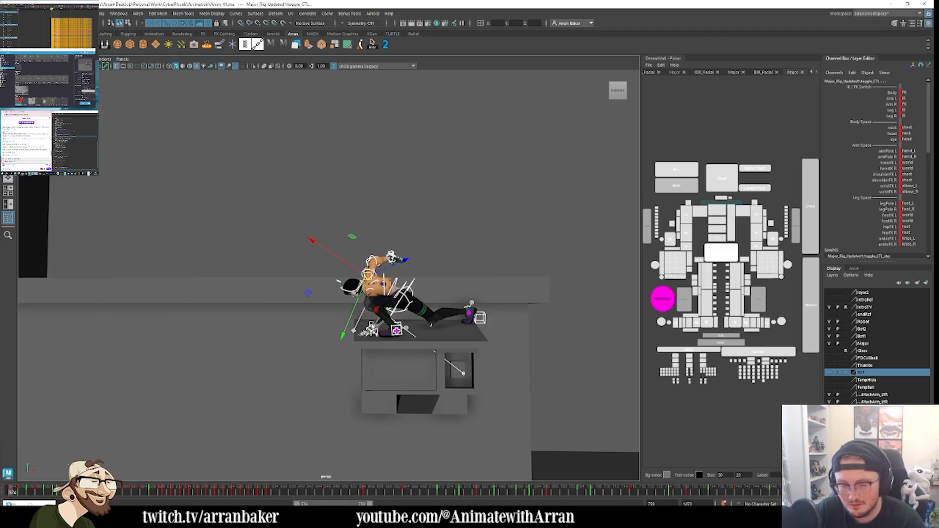
key(alt+v)
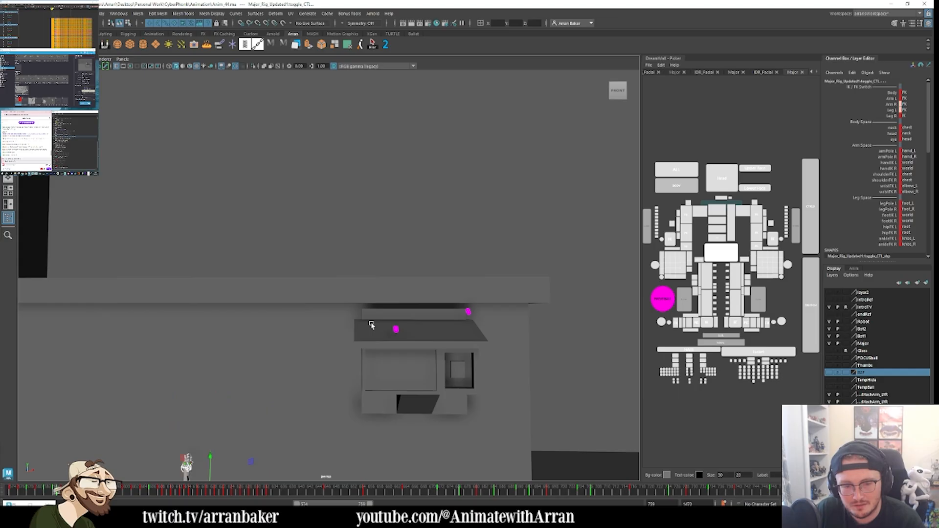
click(123, 59)
click(208, 66)
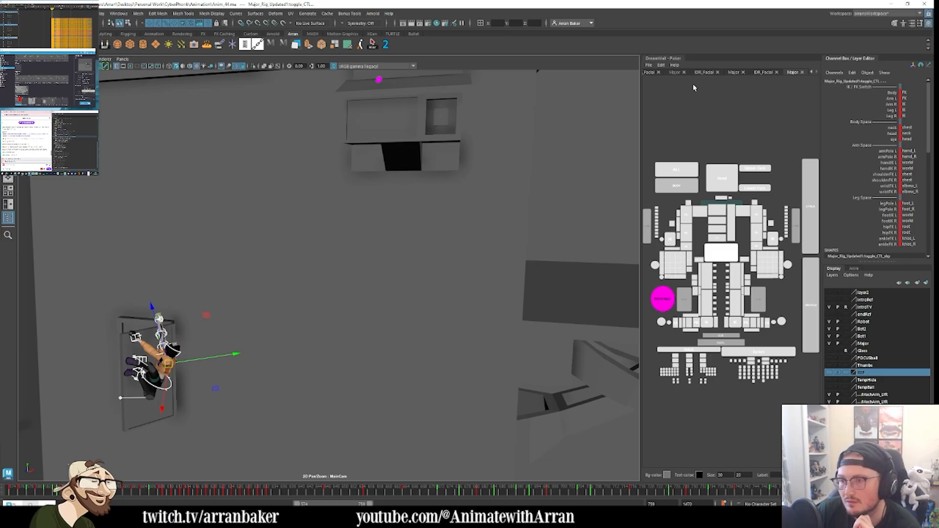
Step: Select the original Major rig's root control and show its attributes to check its rotate order
click(683, 73)
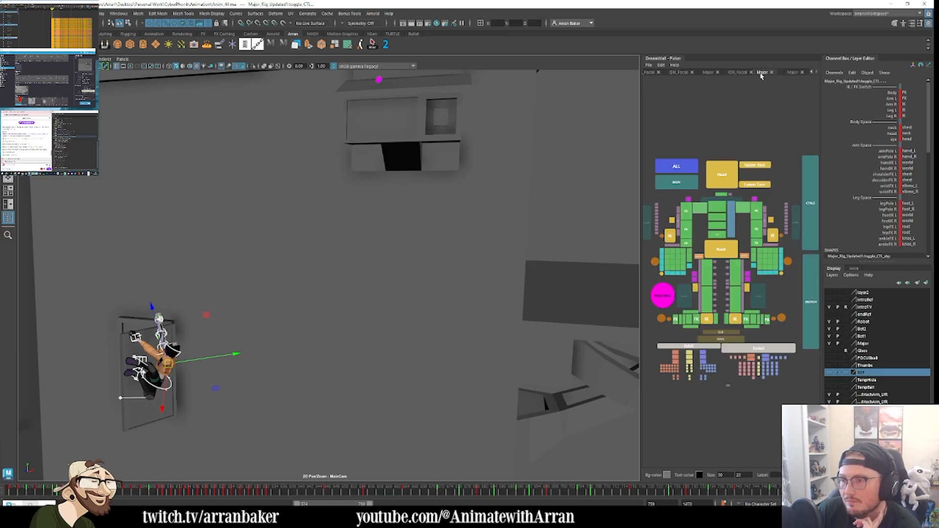
click(722, 175)
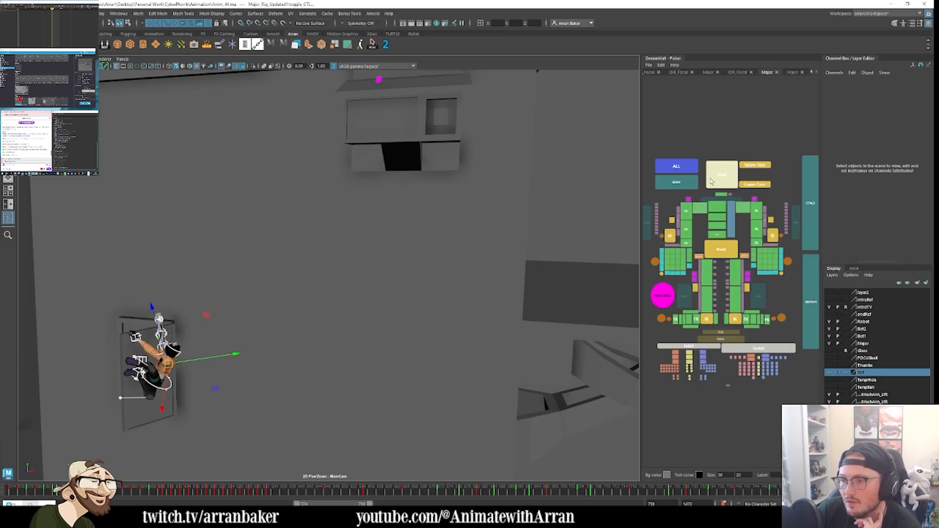
click(719, 254)
key(ctrl+a)
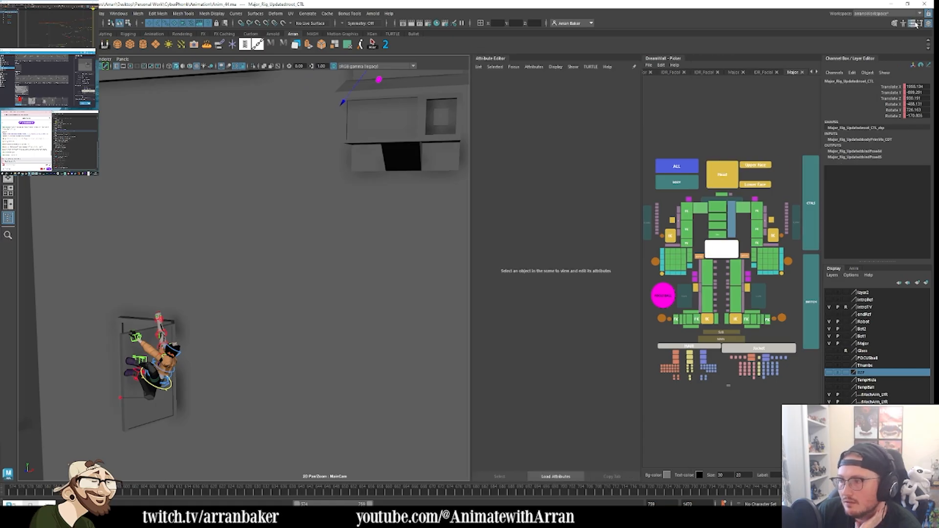
click(518, 80)
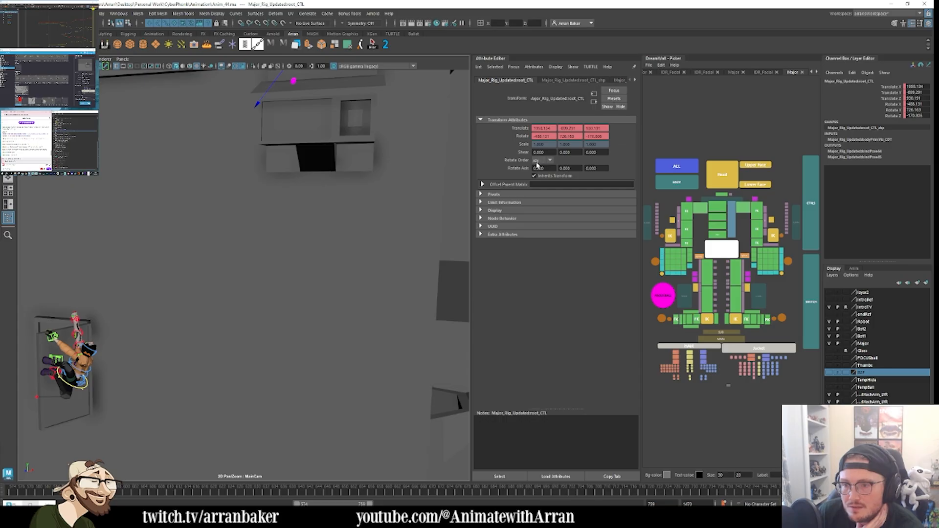
Step: Set the rotate order of the Major_Rig_Updated1 root control to xzy
click(817, 72)
click(793, 72)
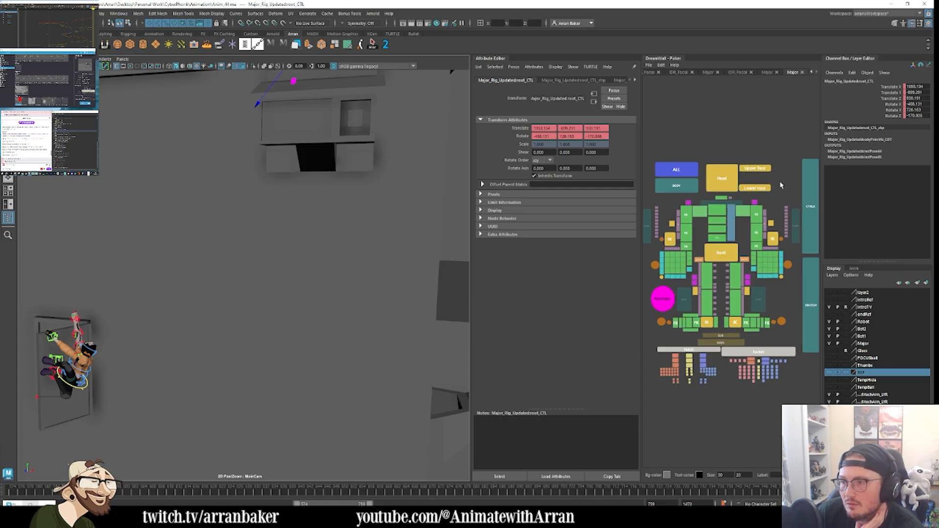
click(727, 259)
click(543, 161)
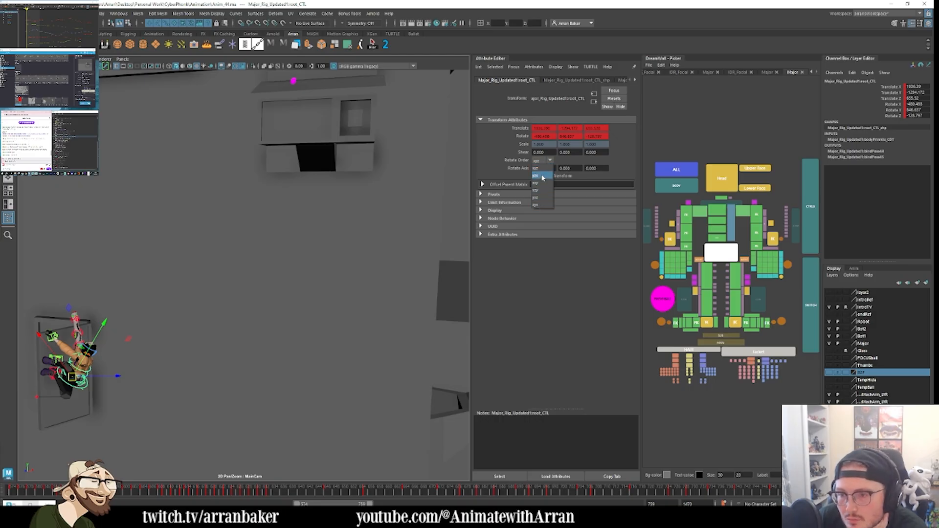
click(542, 190)
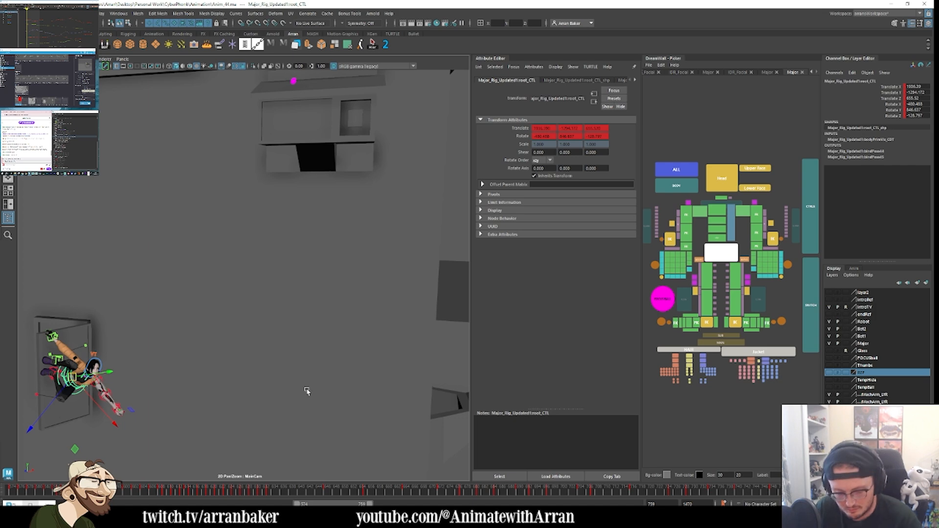
Step: Step through the jump animation up to frame 627 to examine the Major_Rig_Updated1 motion with the changed rotate order
key(period)
key(period)
key(alt+comma)
key(alt+comma)
key(alt+comma)
key(alt+comma)
key(alt+comma)
key(alt+comma)
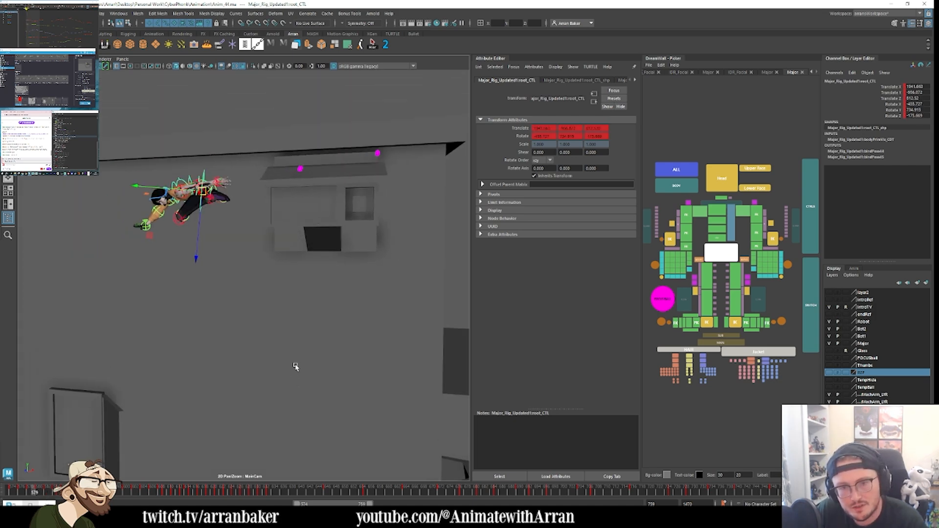
key(alt+period)
key(alt+period)
key(alt+period)
key(alt+period)
key(alt+period)
key(alt+period)
key(alt+period)
key(alt+period)
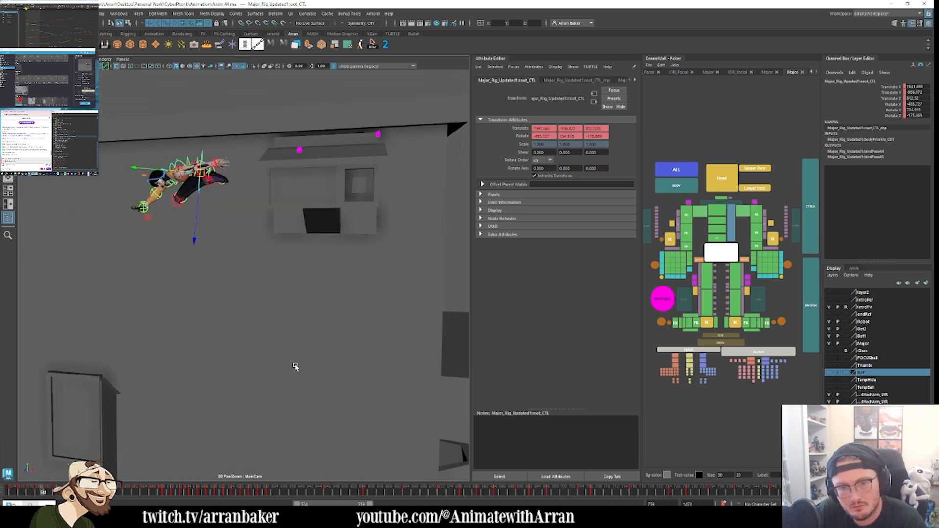
key(alt+period)
key(alt+period)
key(alt+period)
key(alt+period)
key(alt+period)
key(alt+period)
key(alt+period)
key(alt+period)
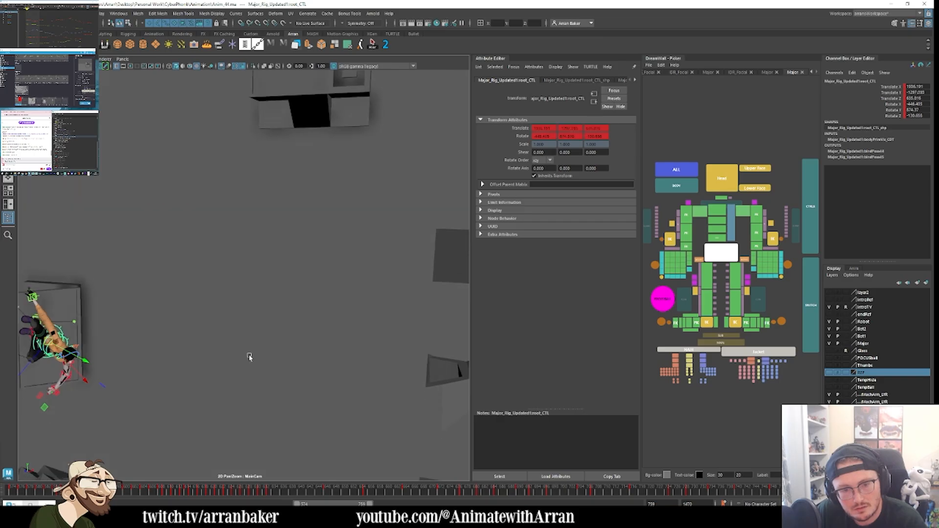
key(alt+period)
key(alt+period)
key(alt+period)
key(alt+period)
key(alt+period)
key(alt+period)
key(alt+period)
key(alt+period)
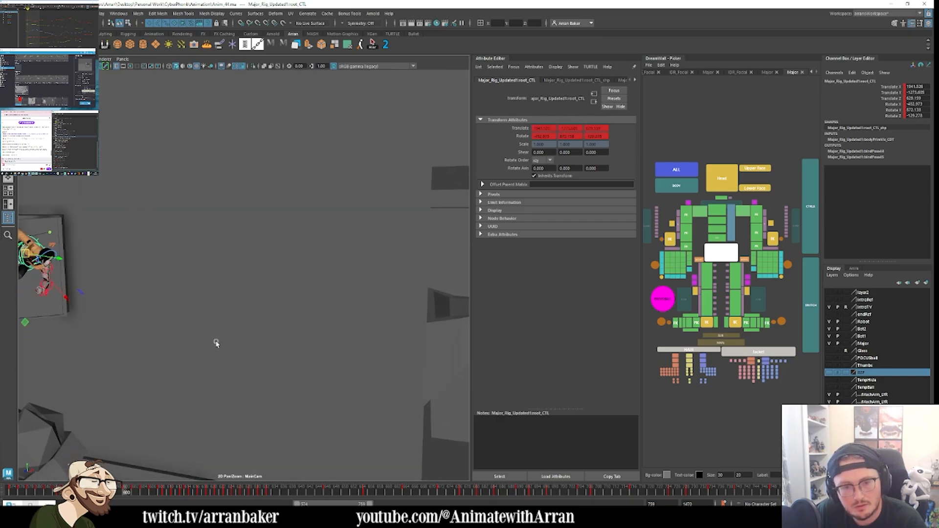
key(alt+period)
key(alt+period)
key(alt+period)
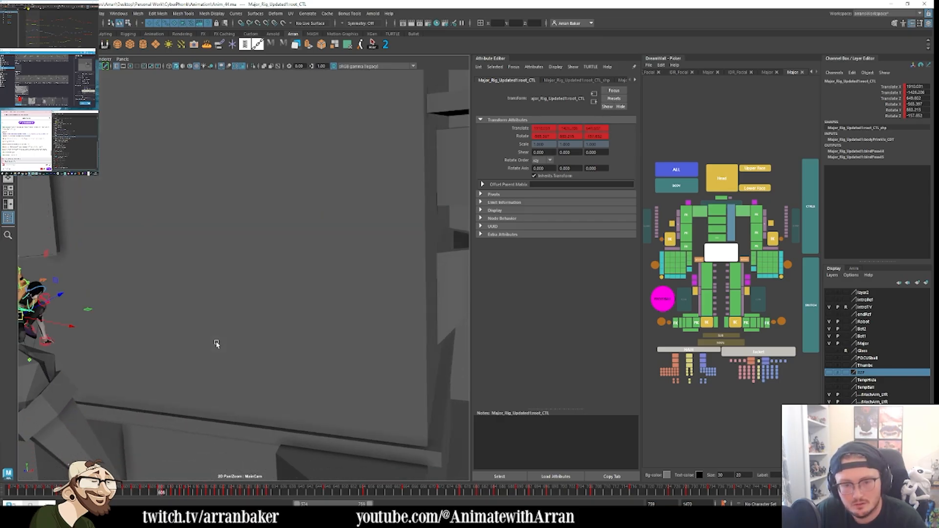
key(alt+period)
key(alt+period)
key(alt+period)
key(alt+period)
key(alt+period)
key(alt+period)
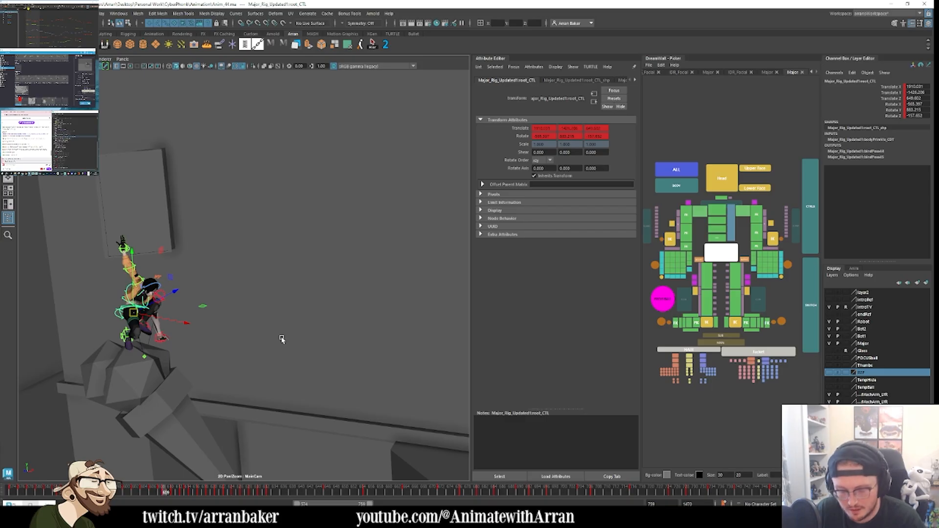
key(alt+period)
key(alt+period)
key(alt+period)
key(alt+period)
key(alt+period)
key(alt+period)
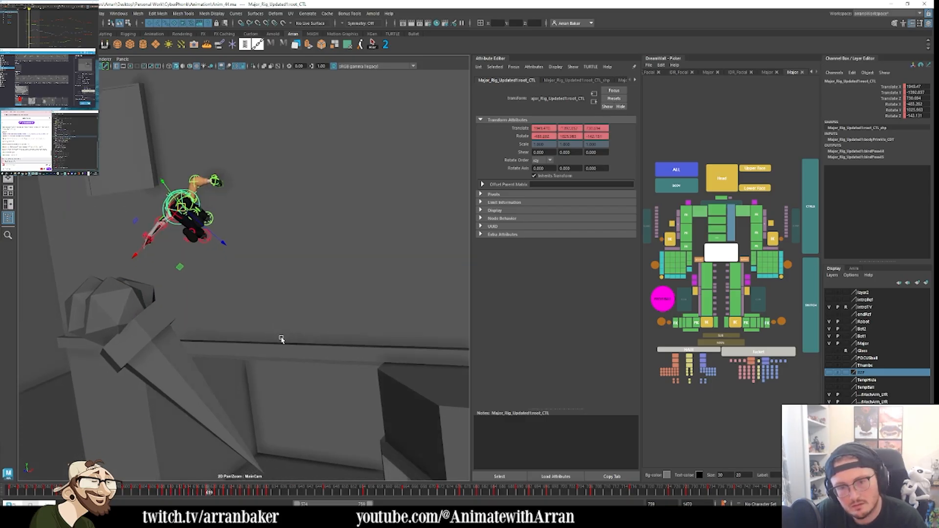
key(alt+period)
key(alt+period)
key(alt+period)
key(alt+period)
key(alt+period)
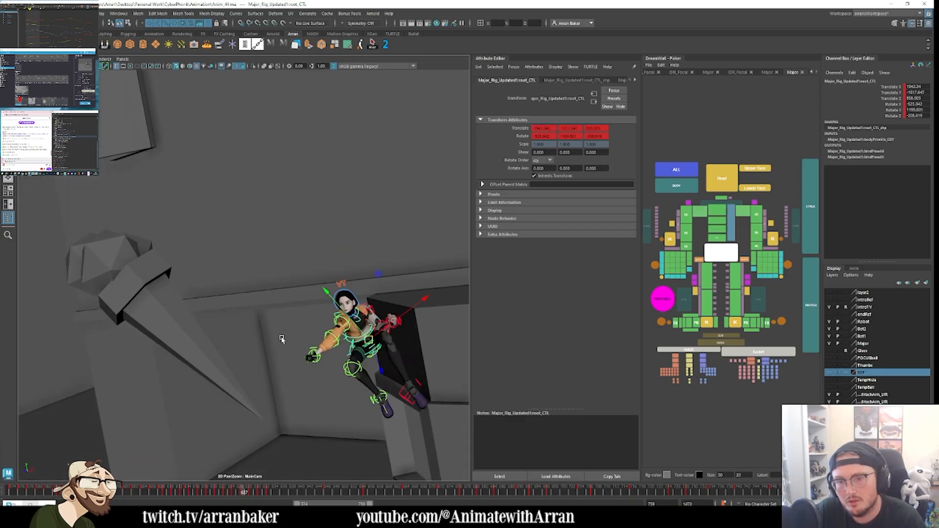
Step: Delete the keys on all Major_Rig_Updated1 controls at frame 638
click(345, 236)
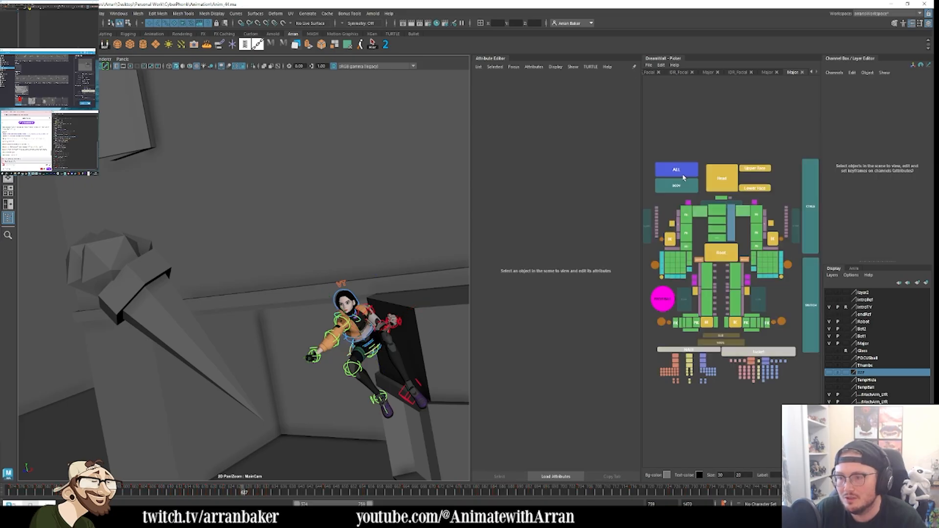
key(ctrl+z)
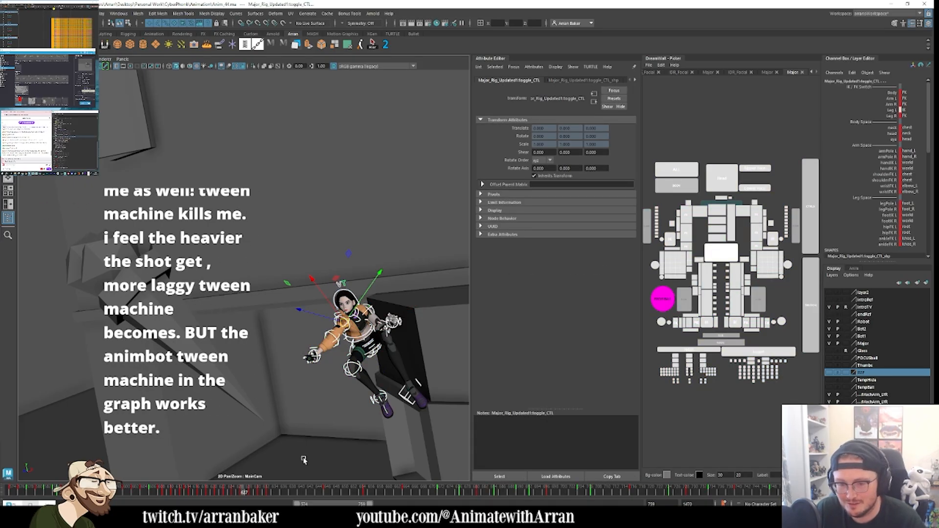
click(289, 492)
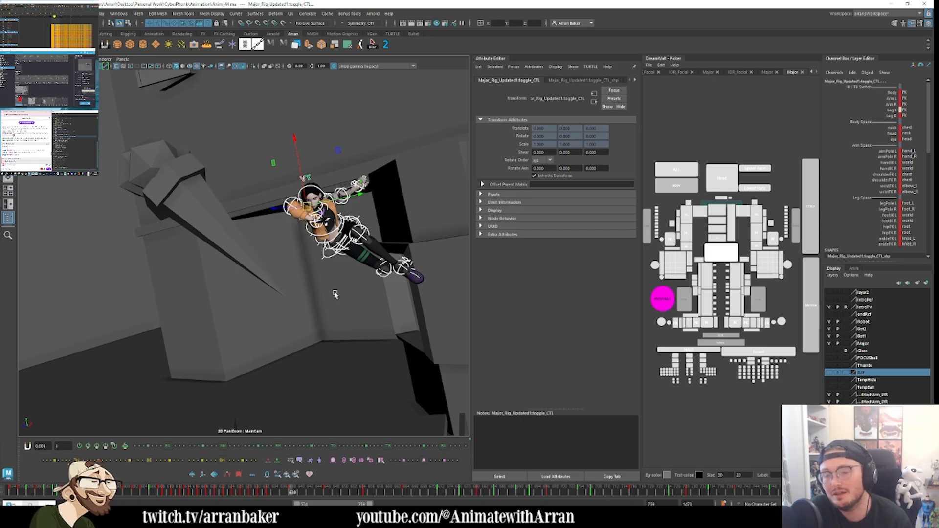
right_click(310, 490)
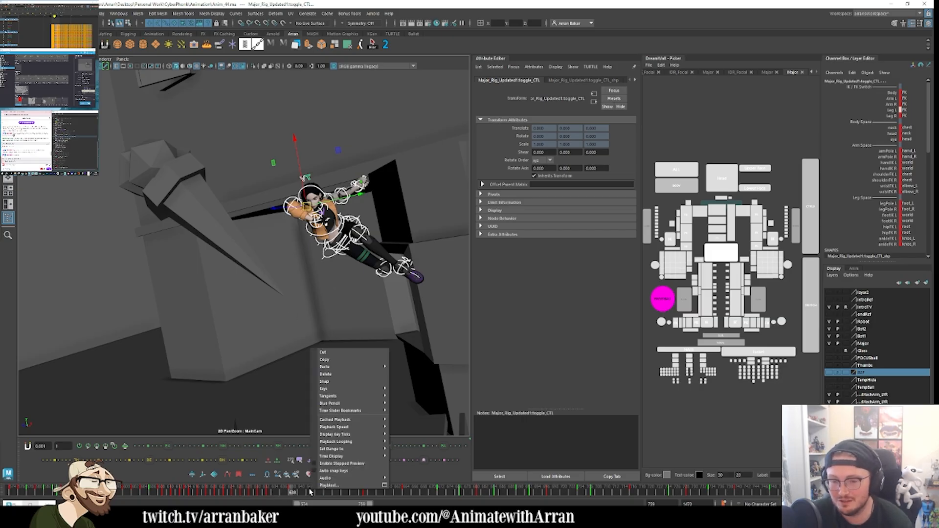
click(333, 375)
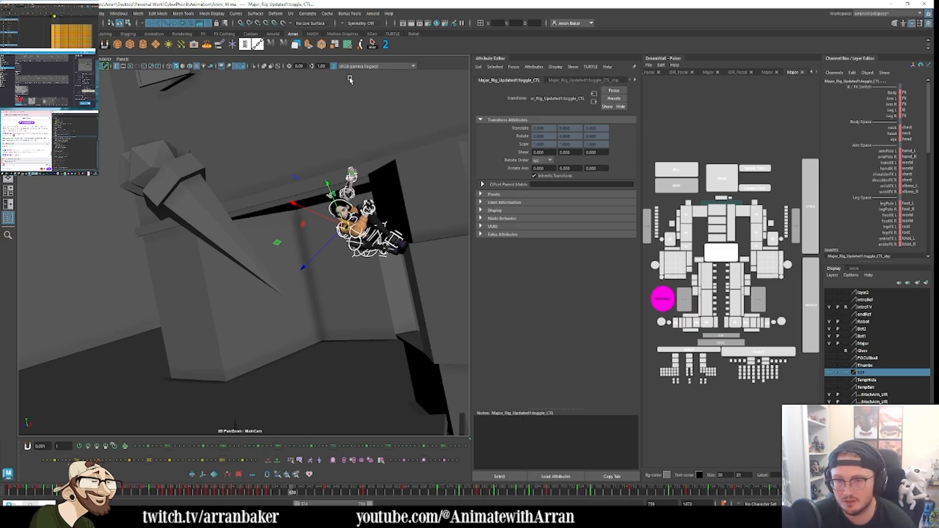
Step: Step backward through the keyed poses from frame 638 to review the wall jumps up to the first leap
key(comma)
key(comma)
key(comma)
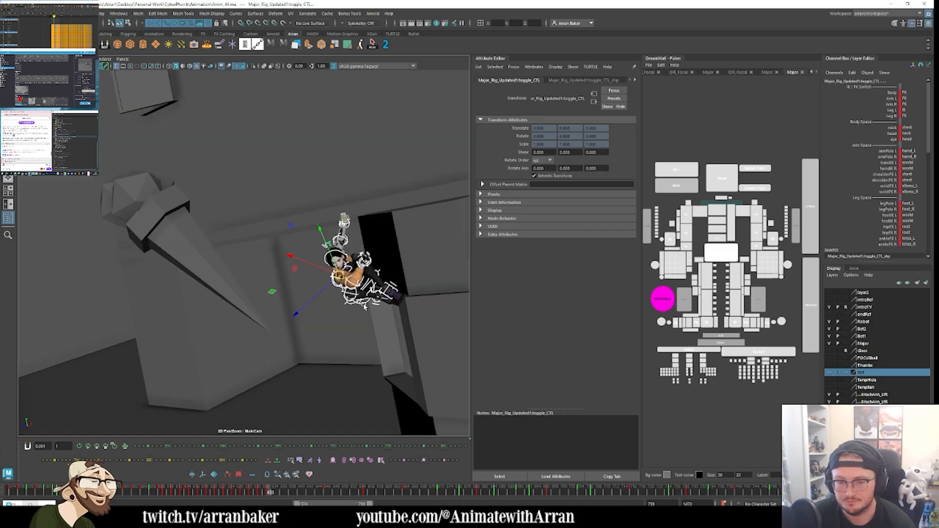
key(comma)
key(comma)
key(comma)
key(comma)
key(comma)
key(comma)
key(comma)
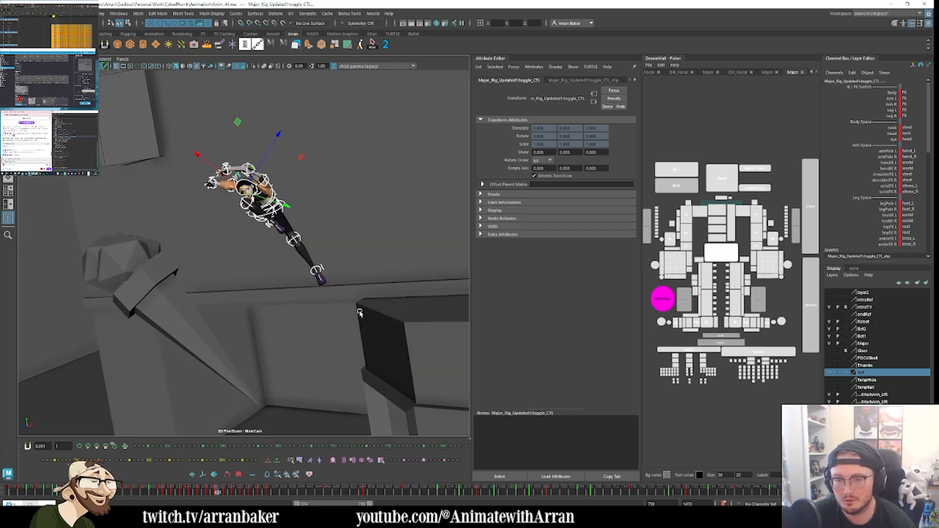
key(comma)
key(comma)
key(comma)
key(comma)
key(comma)
key(comma)
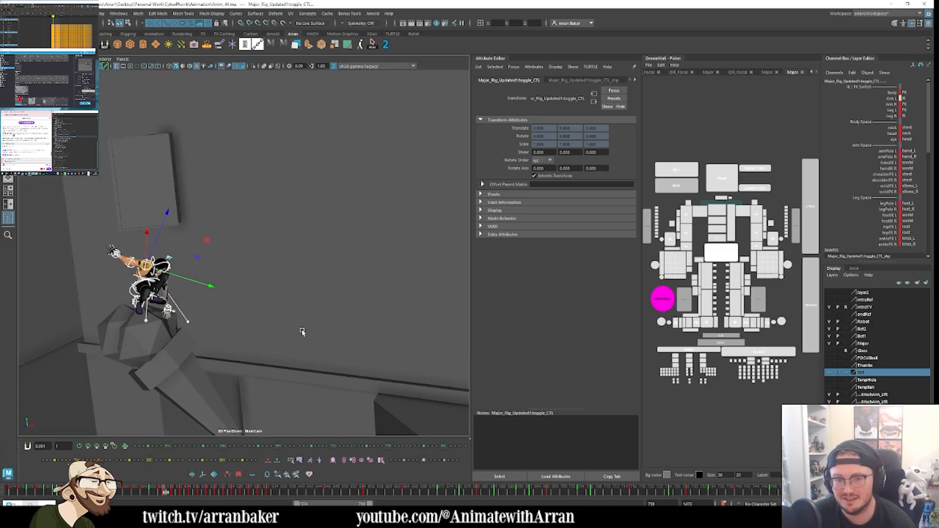
key(comma)
key(comma)
key(comma)
key(comma)
key(comma)
key(comma)
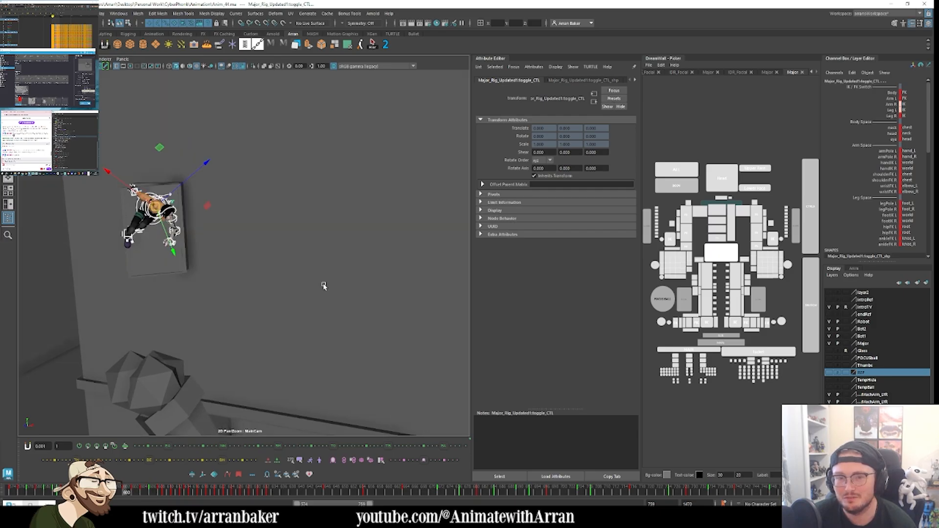
key(comma)
key(comma)
key(comma)
key(comma)
key(comma)
key(comma)
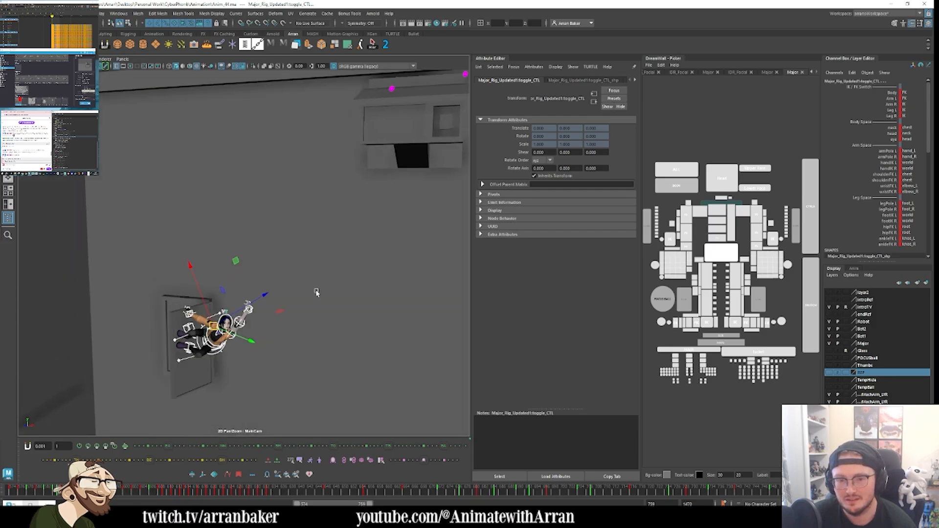
Step: Step through the first leap around frame 580 to examine the body and arm poses up to the wall panel landing
key(period)
key(period)
key(period)
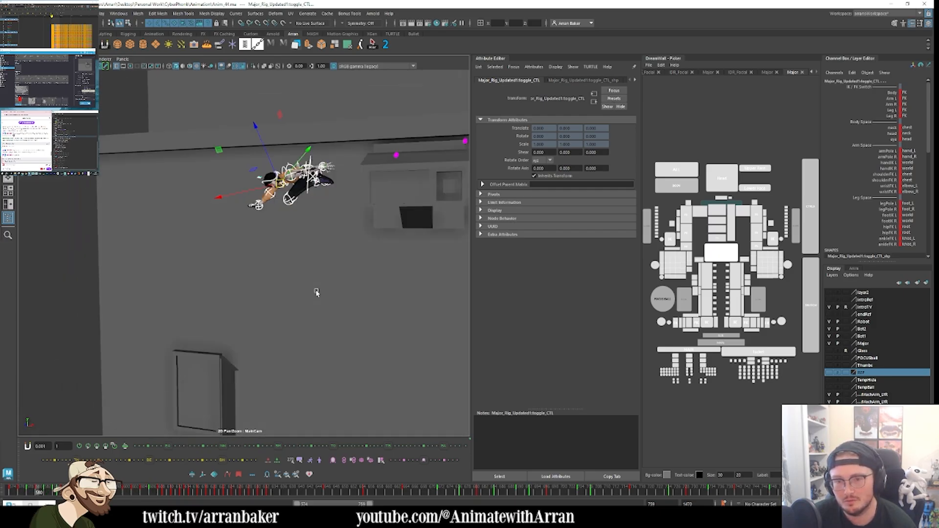
key(period)
key(period)
key(period)
key(period)
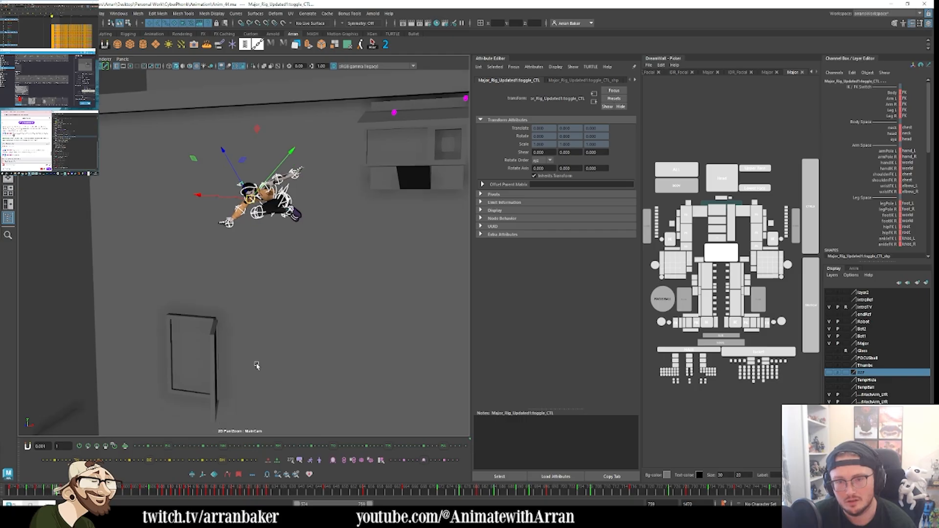
key(period)
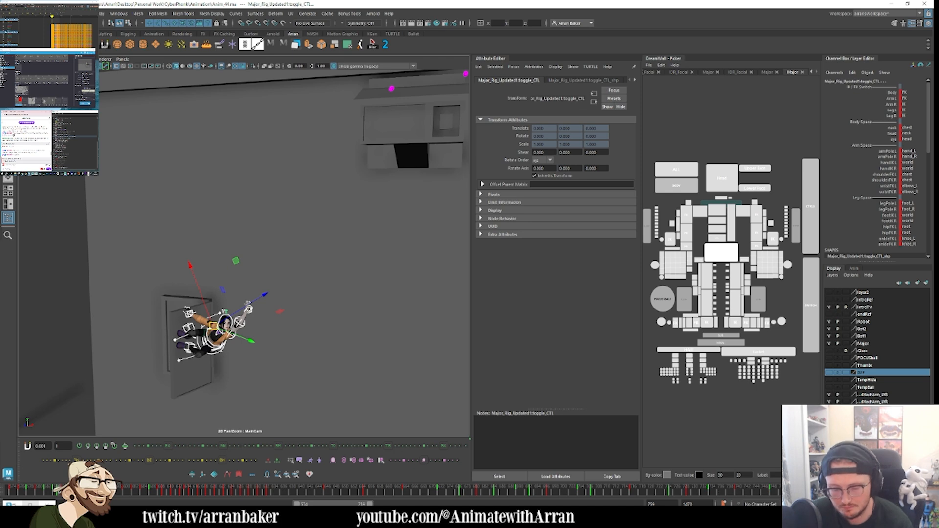
key(period)
key(period)
key(period)
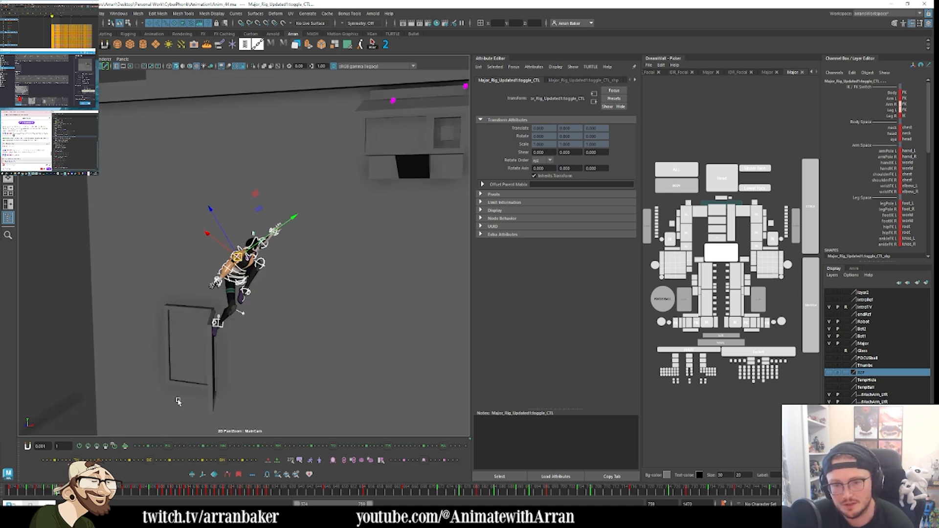
Step: Advance to the wall panel landing and add the swinging panel to the selected rig controls
key(period)
key(period)
key(period)
click(188, 385)
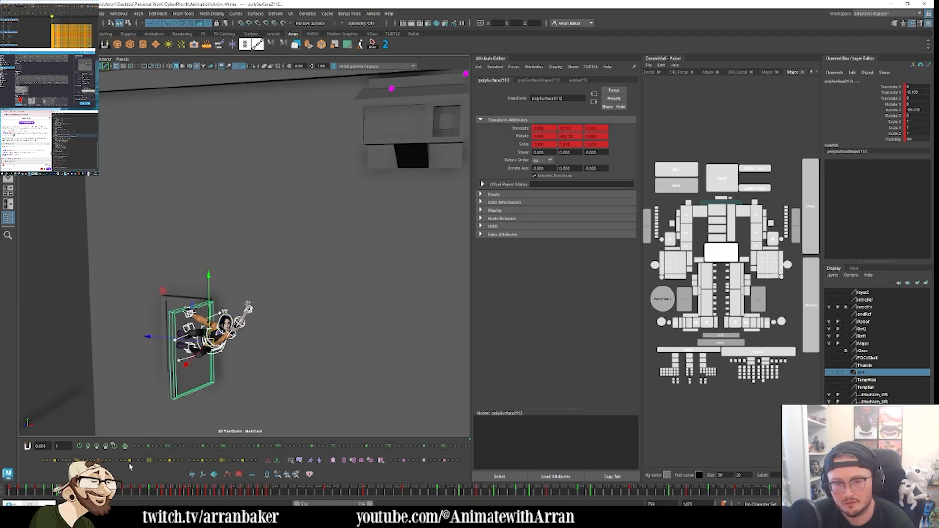
Step: Step through the panel swing to examine the panel rotation together with the character's crouched and hanging poses
key(period)
key(period)
key(period)
key(period)
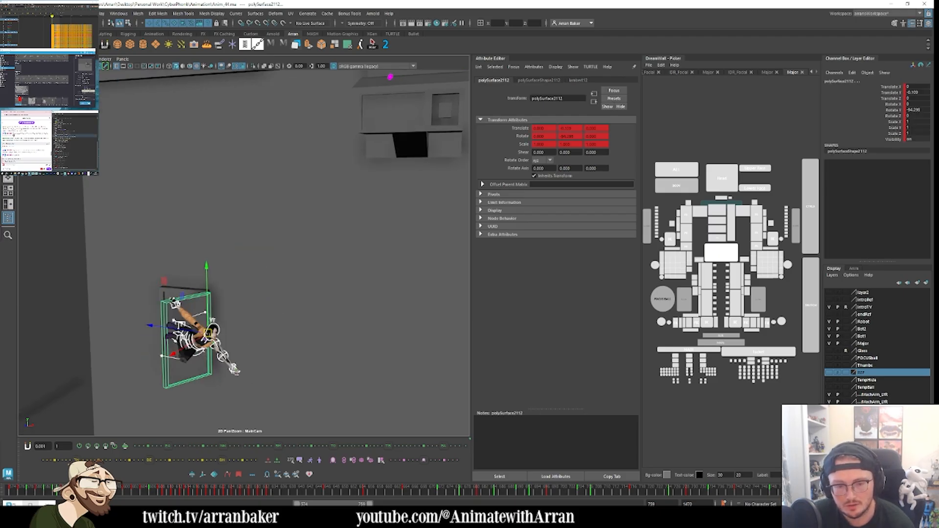
key(period)
key(period)
key(period)
key(period)
key(period)
key(period)
key(period)
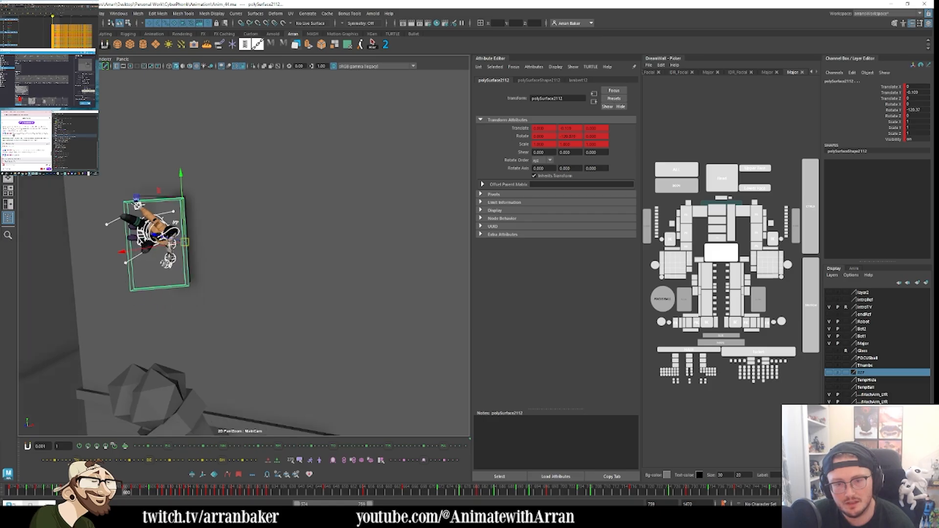
key(period)
key(period)
key(period)
key(period)
key(period)
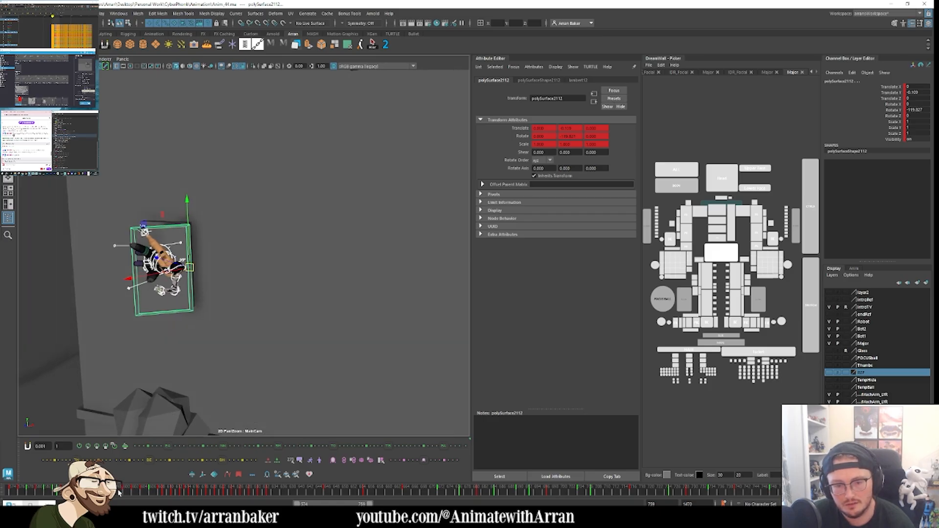
Step: Return to the redundant pose during the panel swing and delete its keys on the character and panel
key(comma)
key(period)
key(comma)
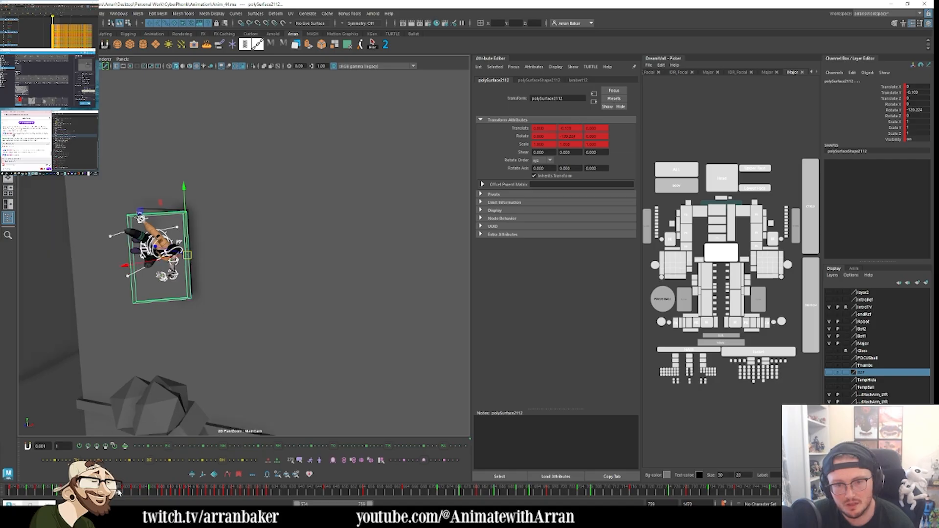
right_click(119, 492)
click(134, 376)
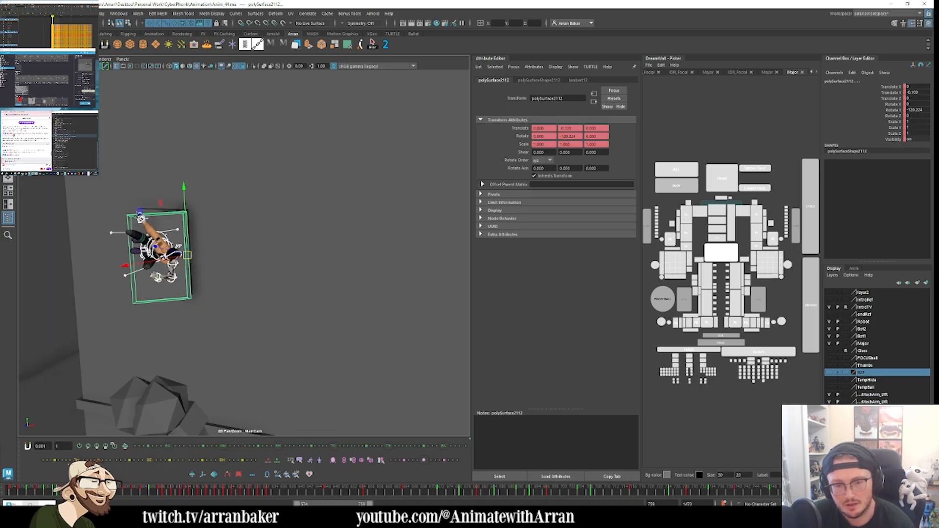
Step: Check the following poses, then delete the character and panel keys at frame 594
drag(119, 493, 138, 495)
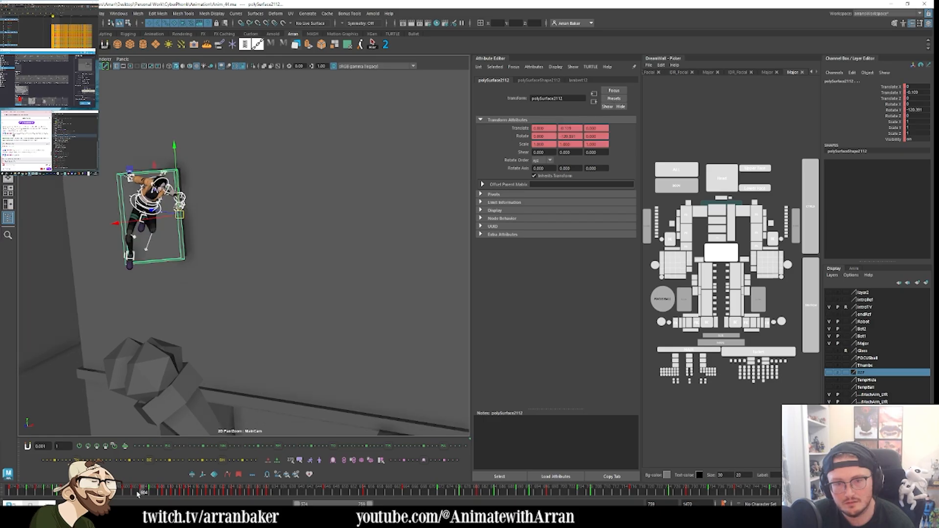
key(comma)
key(comma)
key(comma)
key(comma)
key(comma)
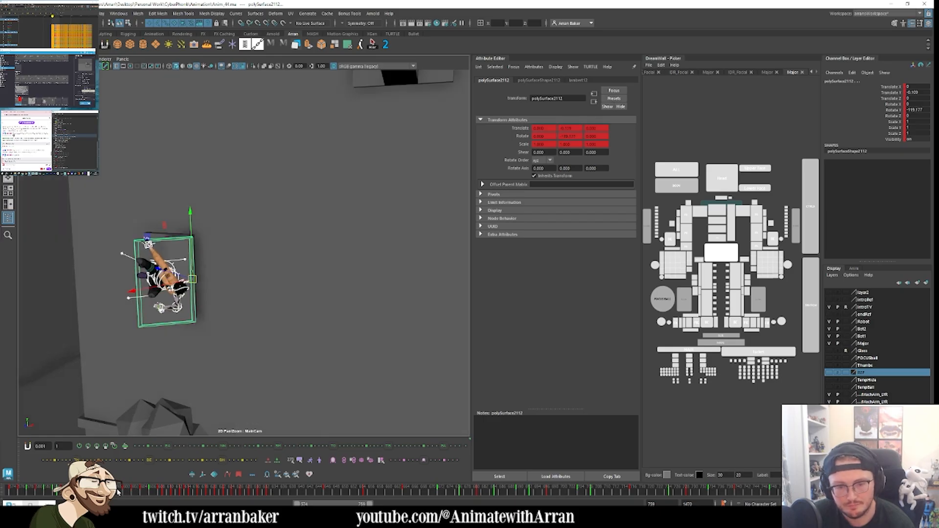
right_click(117, 492)
click(134, 375)
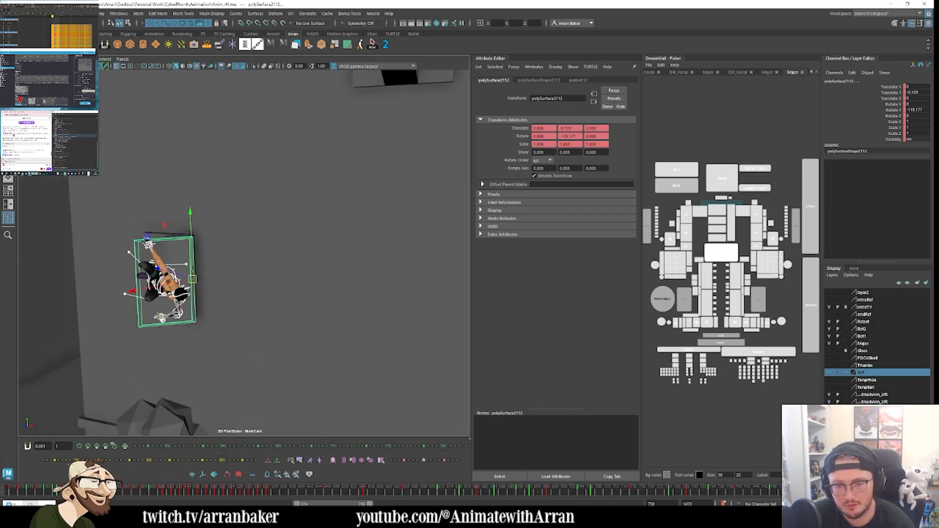
Step: Shorten the playback range to end at frame 642 and step back through the keys to the mid-air leap
drag(370, 504, 326, 504)
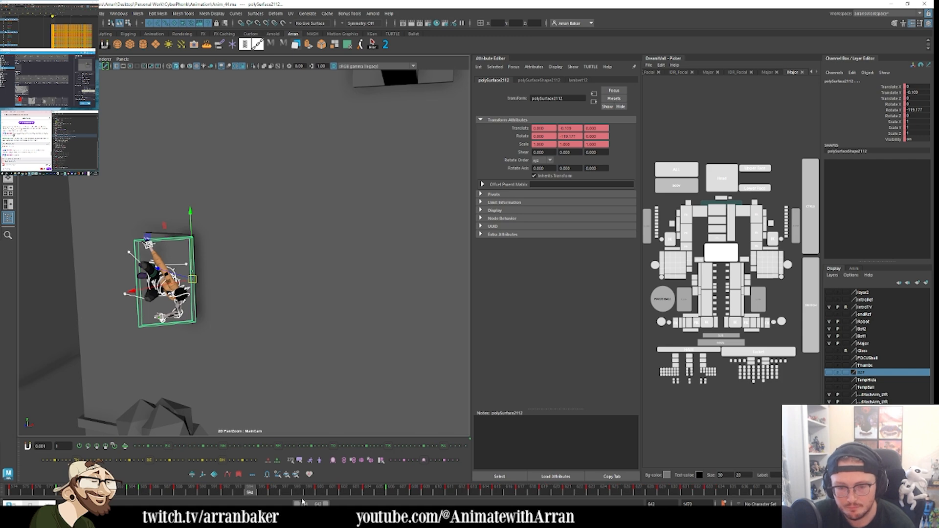
key(comma)
key(comma)
key(comma)
key(comma)
key(comma)
key(comma)
key(comma)
key(comma)
key(comma)
key(comma)
key(comma)
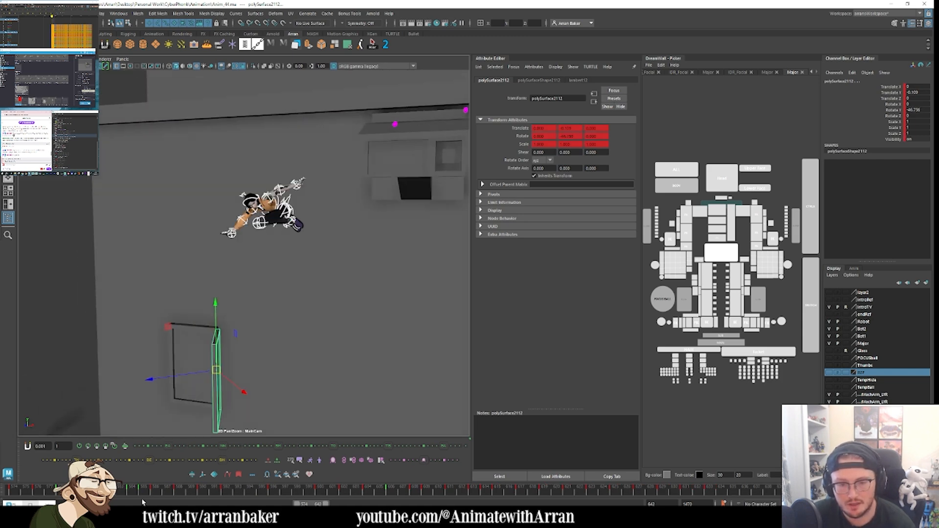
key(comma)
key(comma)
key(comma)
key(comma)
key(comma)
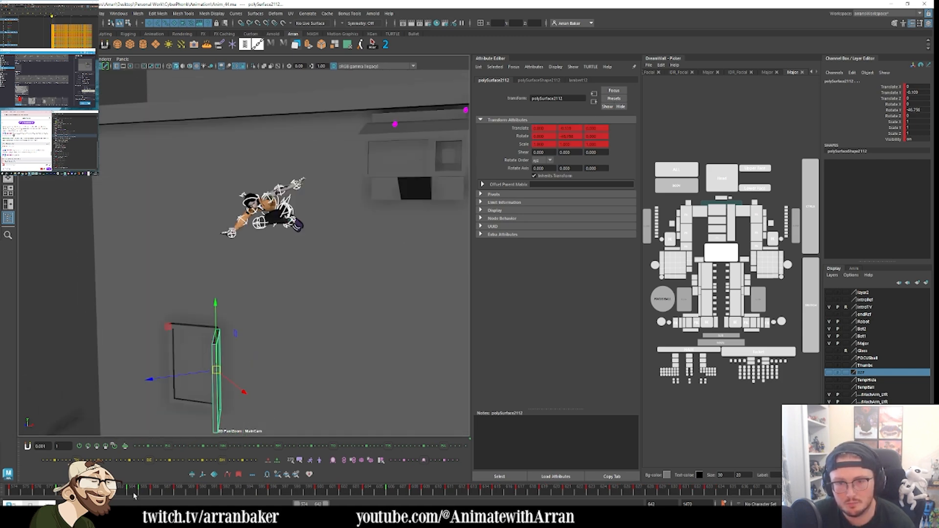
Step: Select the panel swing keys on the character and panel and shift them to start at frame 588
drag(131, 494, 188, 495)
click(131, 495)
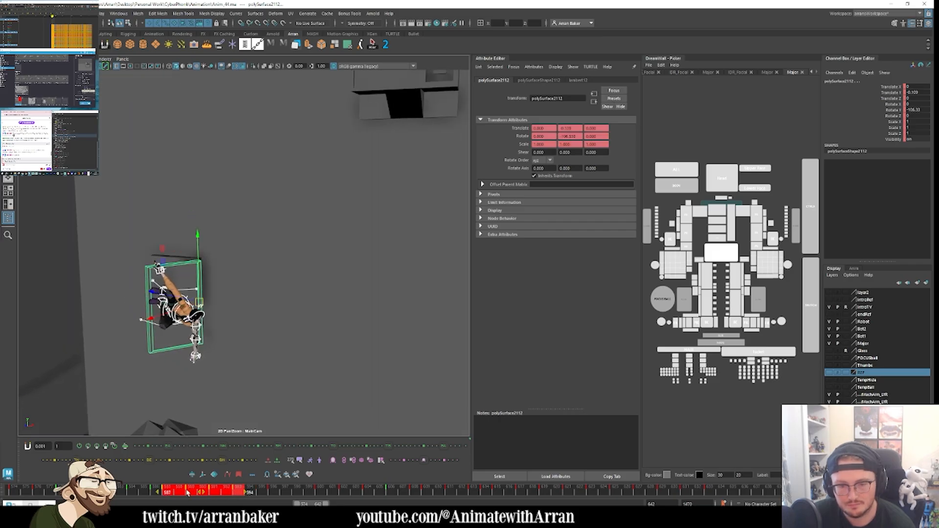
drag(209, 495, 217, 495)
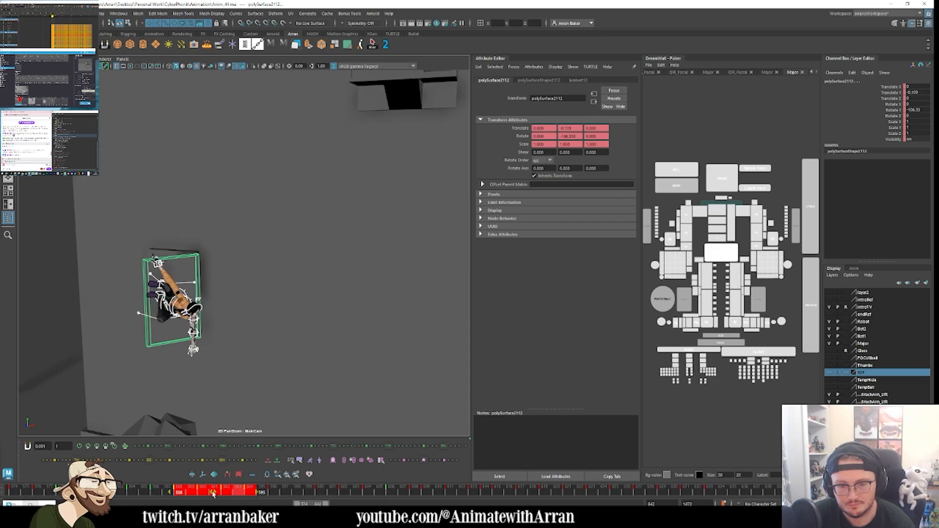
Step: Select the wider key range starting at frame 586 and shift it two frames later, to start at 588
drag(118, 495, 246, 495)
mouse_move(256, 498)
mouse_down()
mouse_move(248, 501)
mouse_move(264, 492)
mouse_move(357, 496)
mouse_move(47, 491)
mouse_move(153, 484)
mouse_move(157, 499)
mouse_move(276, 493)
mouse_up()
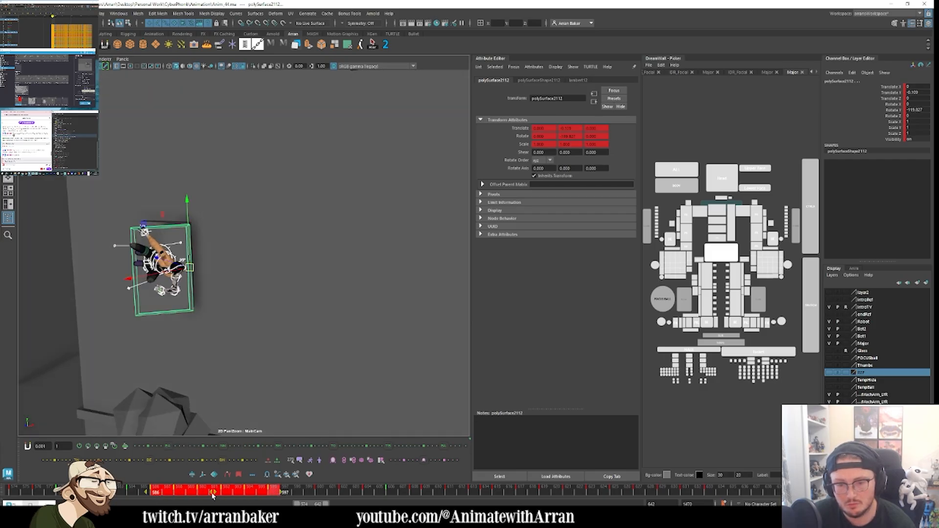
drag(212, 495, 234, 493)
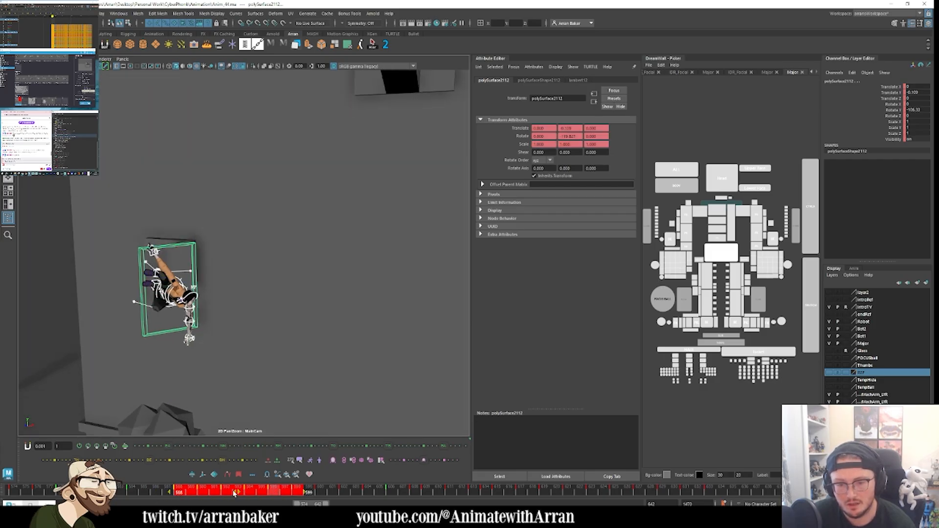
Step: At frame 586, change the limb IK/FK switches on the Major_Rig_Updated1 toggle control
click(157, 492)
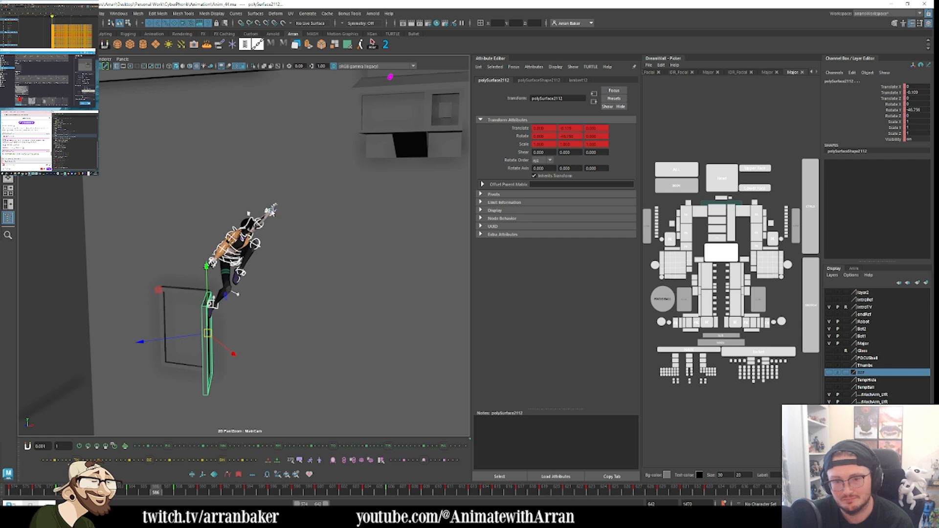
key(ctrl+z)
click(733, 254)
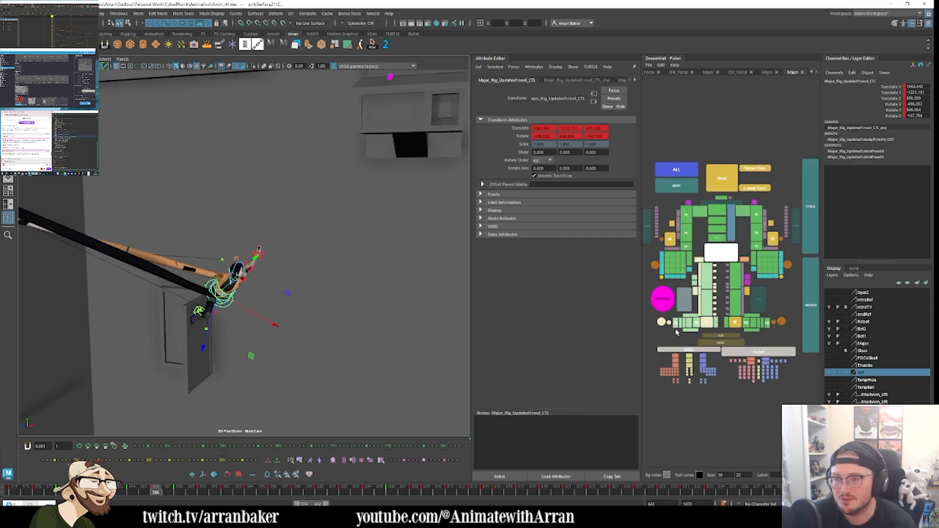
key(Down)
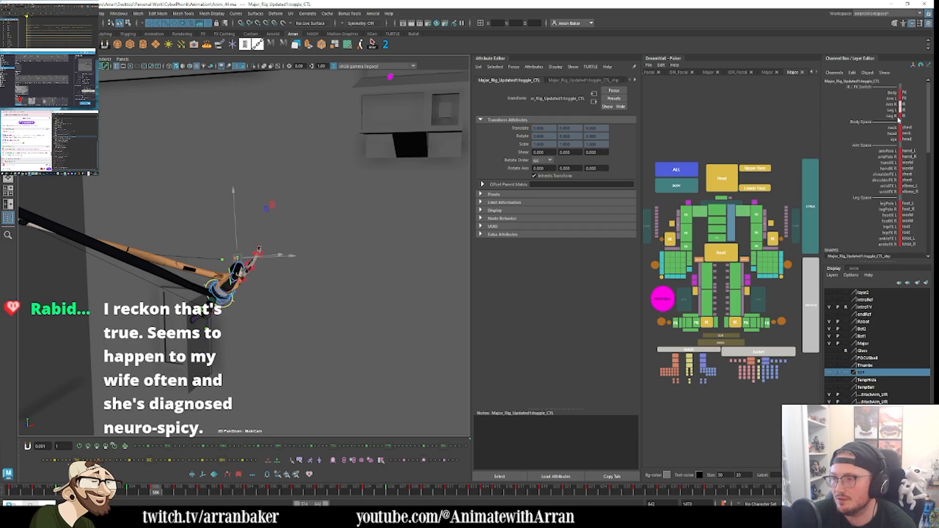
click(891, 110)
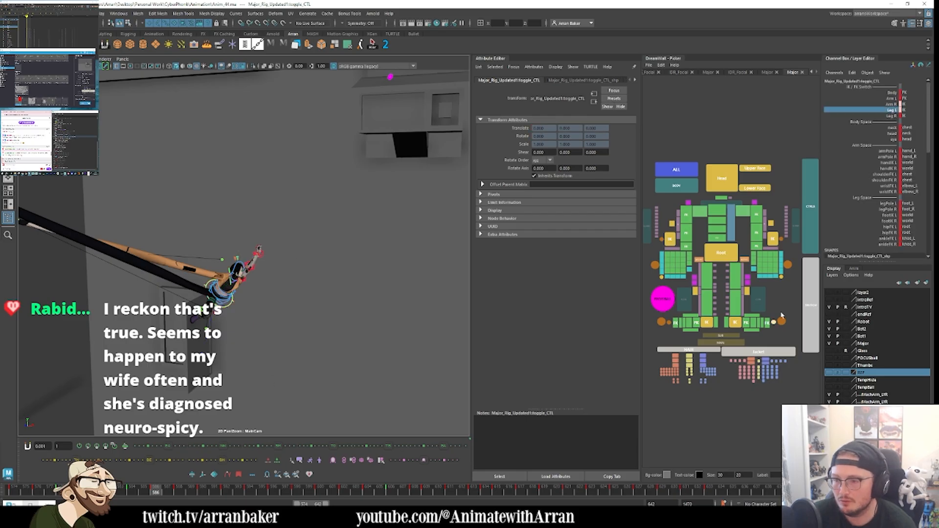
click(781, 320)
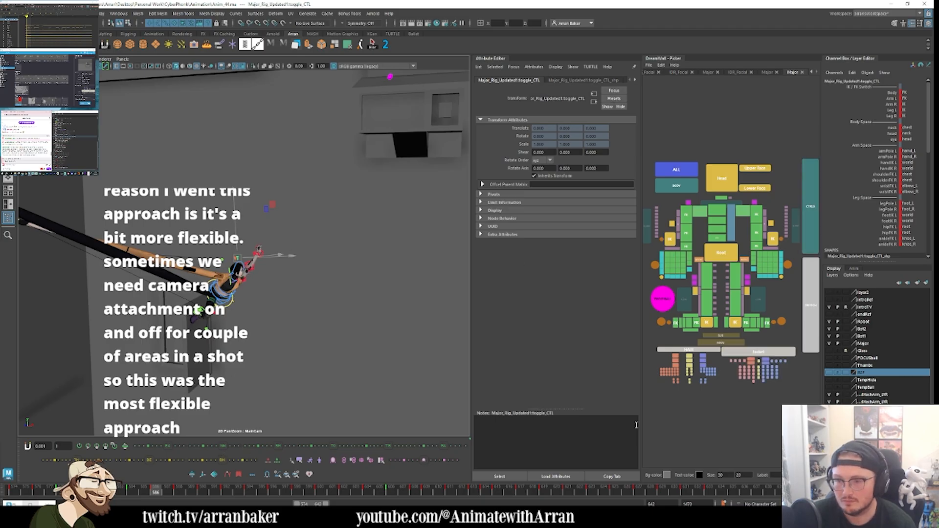
Step: Select all leg controls and tween them to bring the overstretched leg back to the wall panel
click(766, 311)
click(760, 300)
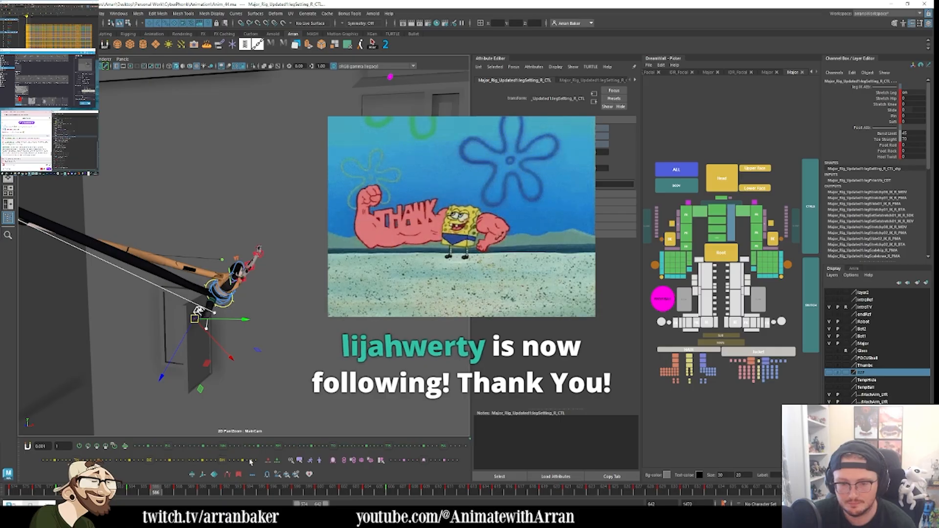
drag(198, 310, 182, 316)
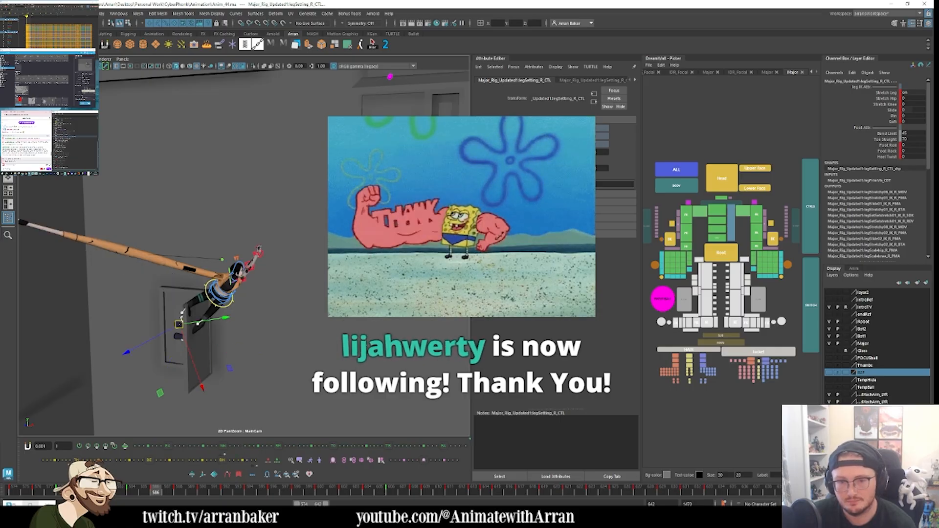
Step: Tween the right arm controls to bring the stretched arm back to the body, and select the right IK hand
click(656, 245)
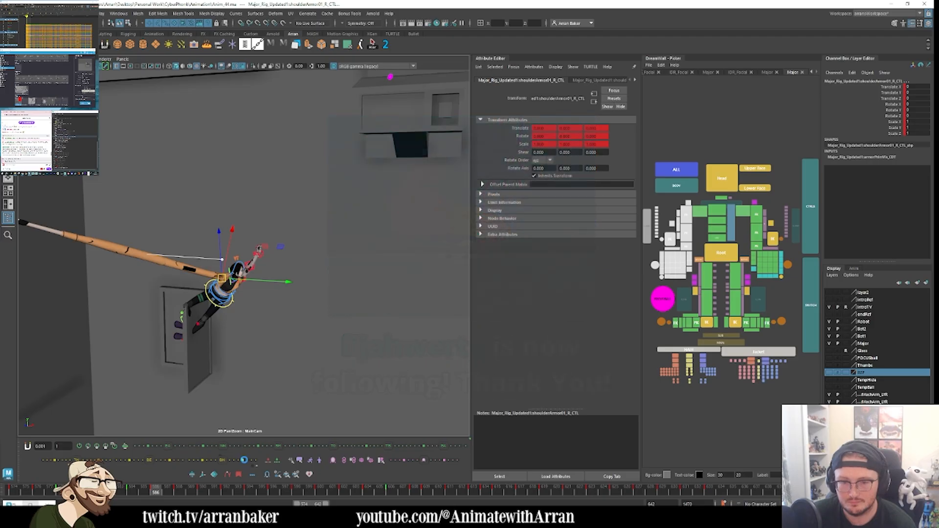
click(244, 461)
click(672, 239)
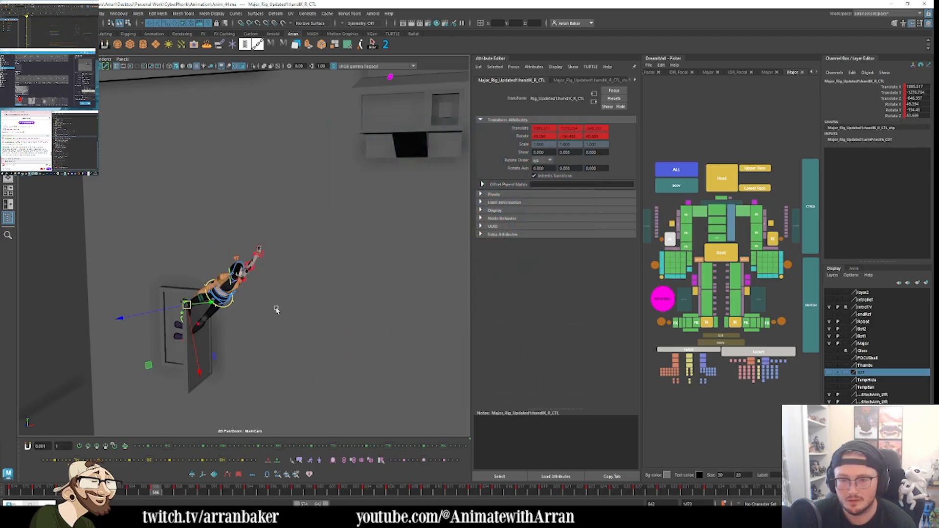
Step: Hide the Attribute Editor and set up two side-by-side views showing the persp camera and MainCam
key(space)
key(ctrl+a)
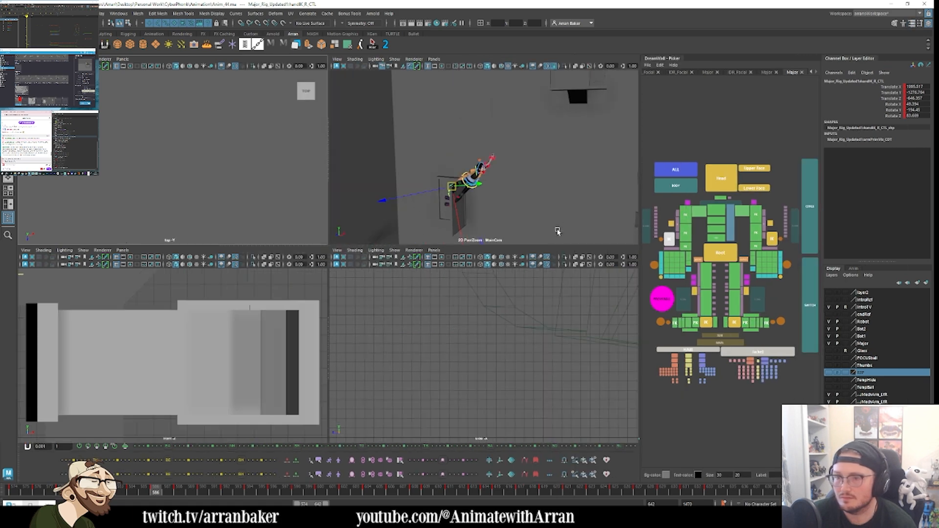
click(8, 205)
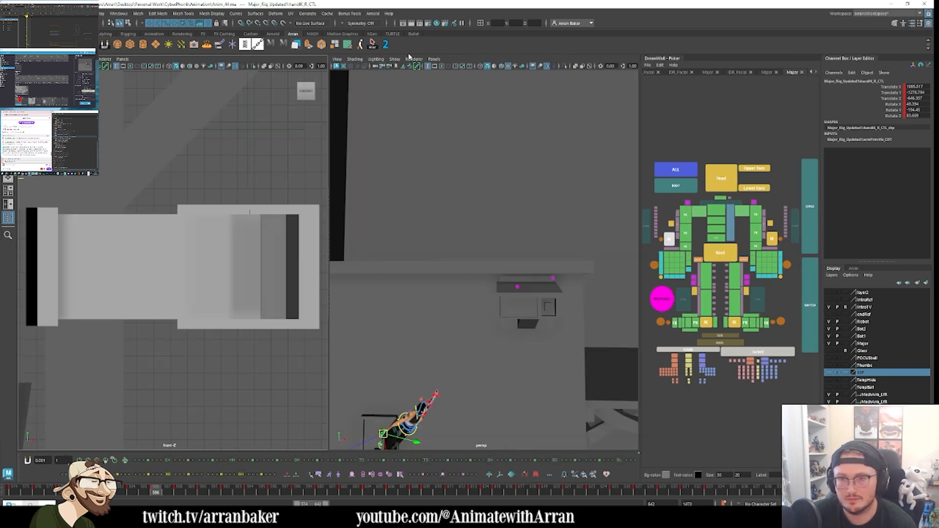
click(434, 59)
click(526, 67)
click(123, 59)
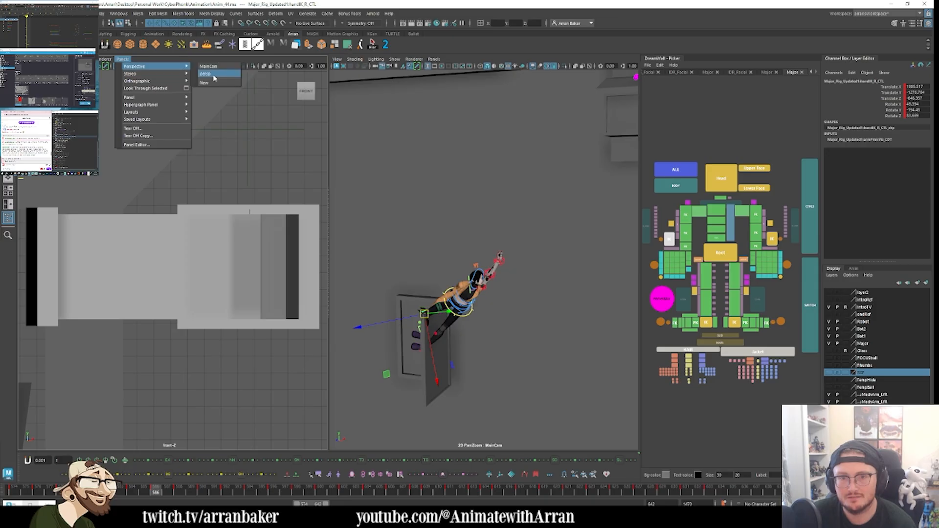
click(211, 74)
Step: Adjust the wall panel's rotation at frame 586 and move the right IK hand against the panel's edge
scroll(221, 277, down, 6)
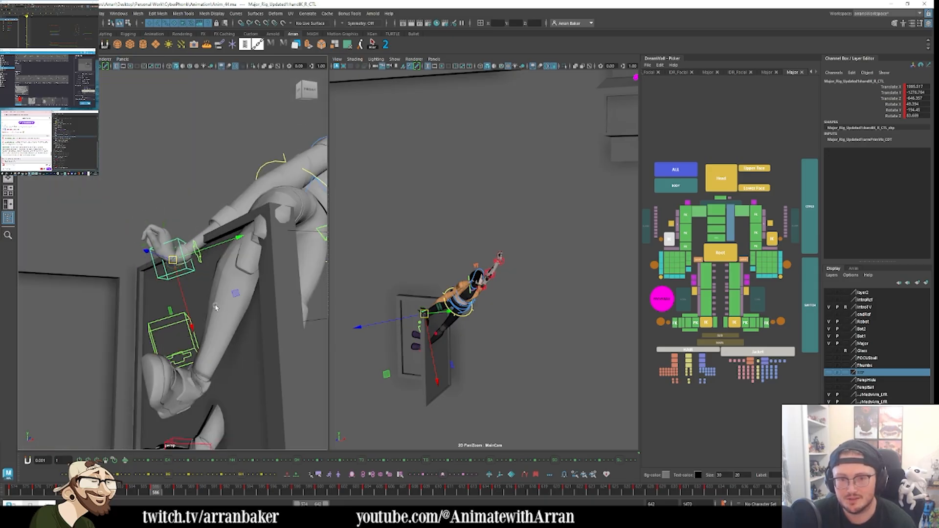
alt+drag(212, 303, 209, 338)
click(216, 387)
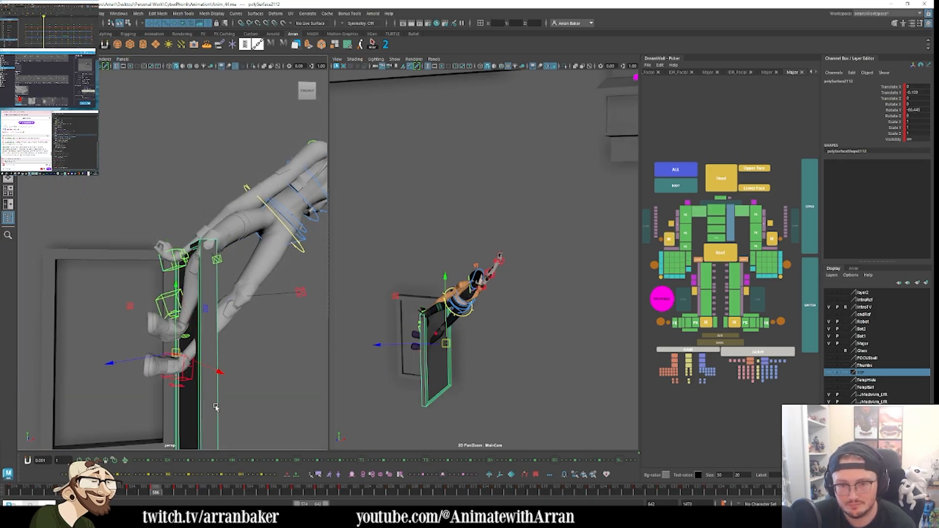
click(253, 476)
click(160, 258)
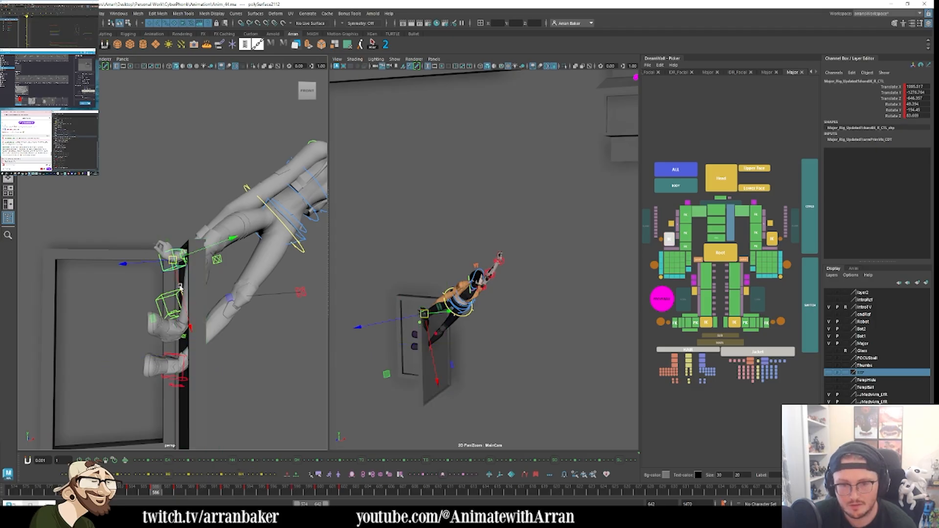
alt+drag(160, 258, 243, 306)
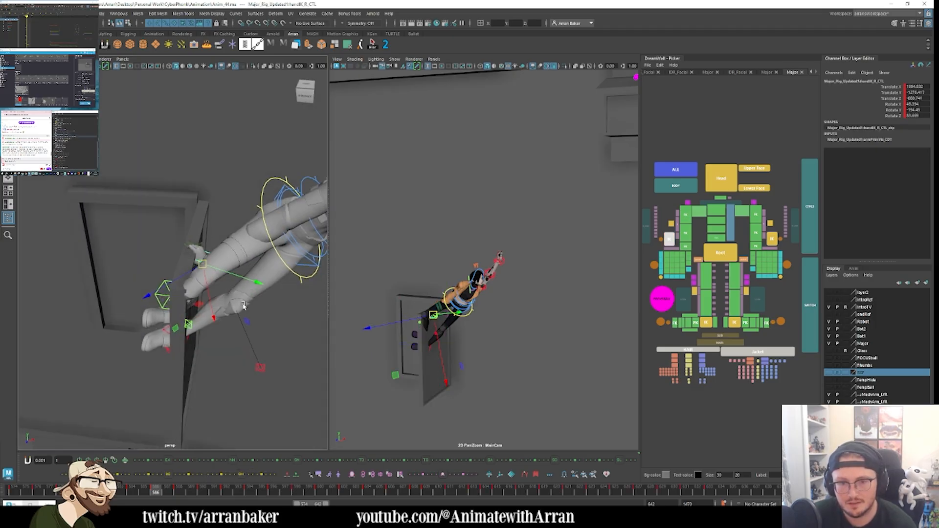
Step: Reposition the right and left IK feet against the wall panel at frame 586
click(707, 323)
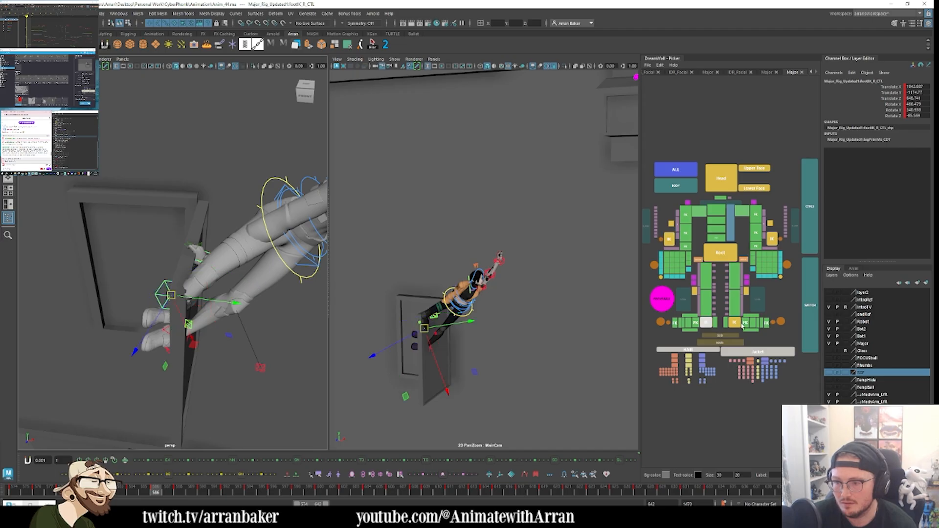
alt+drag(205, 329, 204, 304)
middle_drag(204, 305, 247, 302)
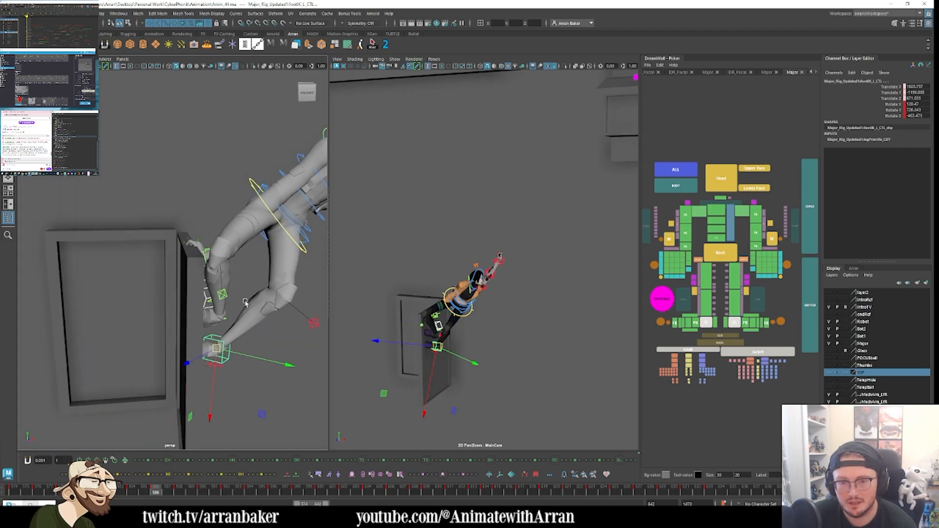
alt+drag(247, 302, 224, 293)
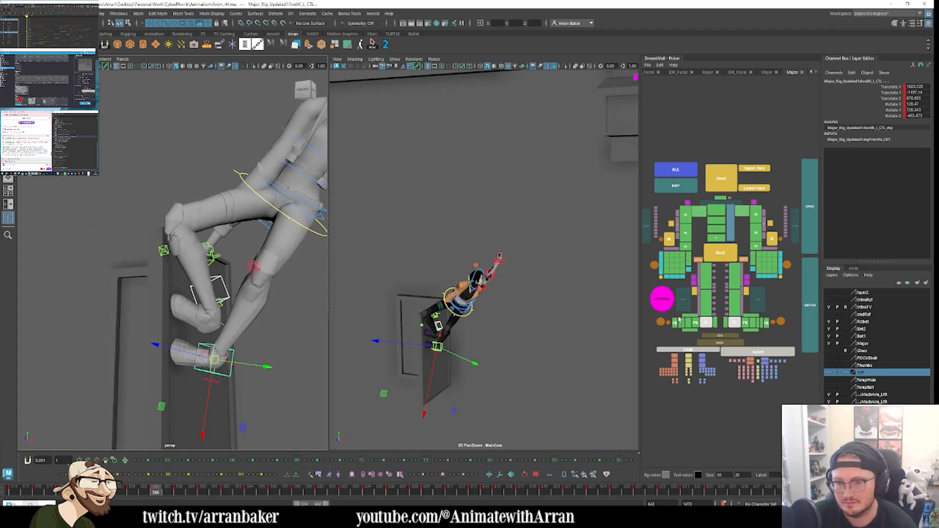
Step: Reposition the Root control at frame 586 to lower the body against the wall panel, comparing it with the neighbouring poses
click(721, 254)
middle_drag(530, 267, 530, 296)
key(comma)
key(period)
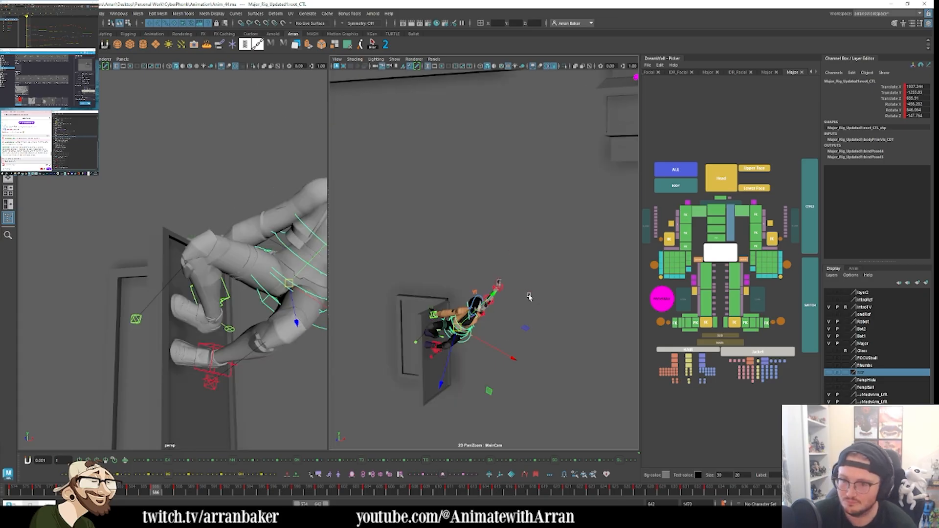
key(period)
key(comma)
middle_drag(518, 287, 520, 296)
key(comma)
key(period)
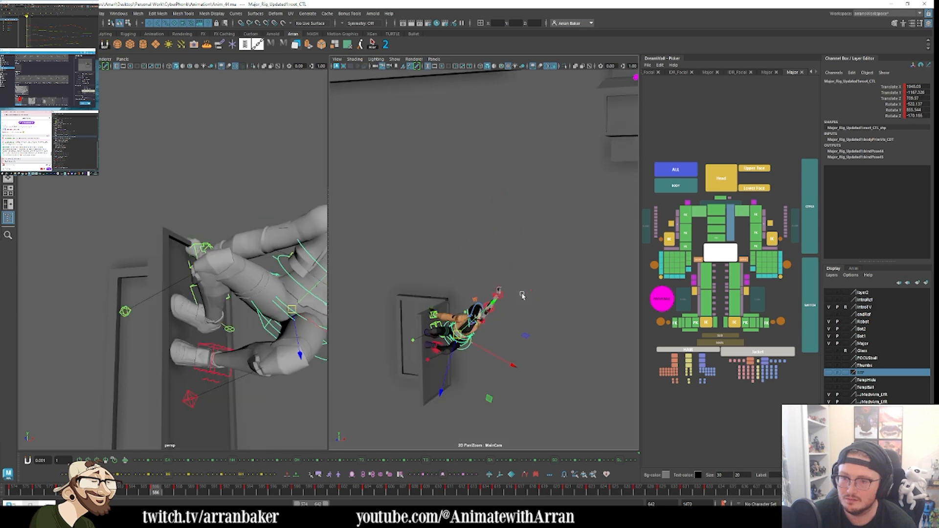
key(period)
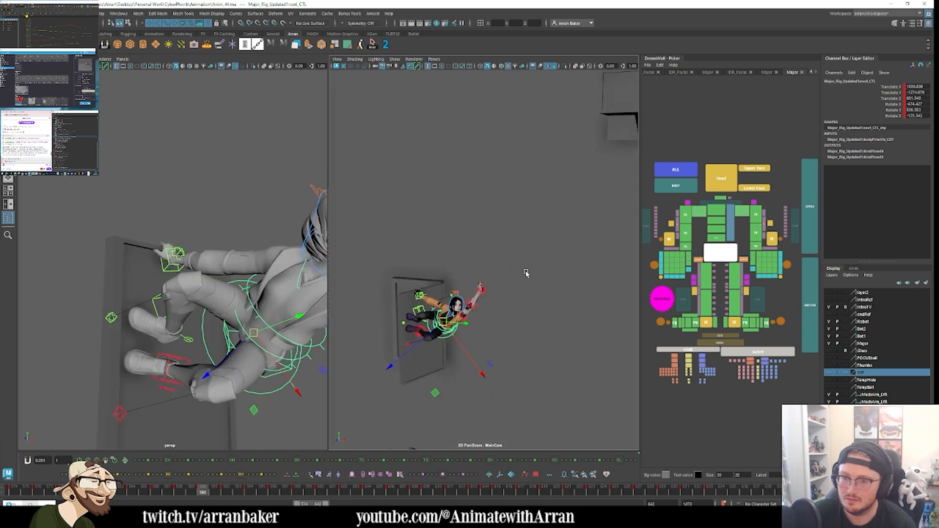
key(comma)
key(comma)
key(comma)
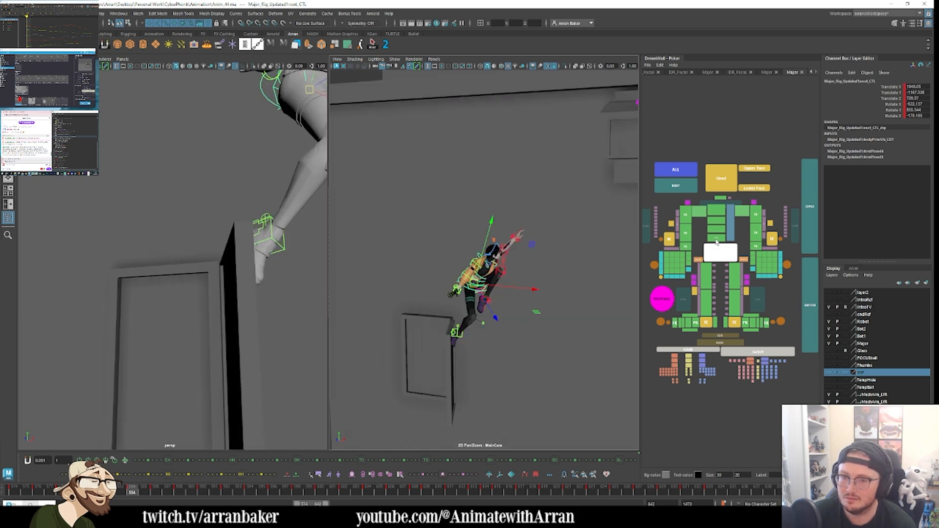
key(period)
Step: Rotate the head control at frame 586 to turn the face toward the direction of the next pose
click(730, 179)
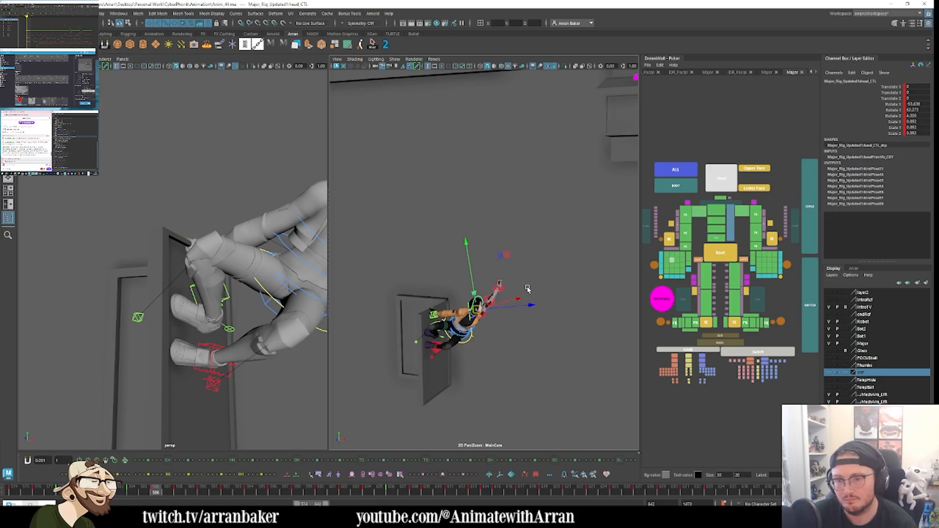
key(e)
click(722, 198)
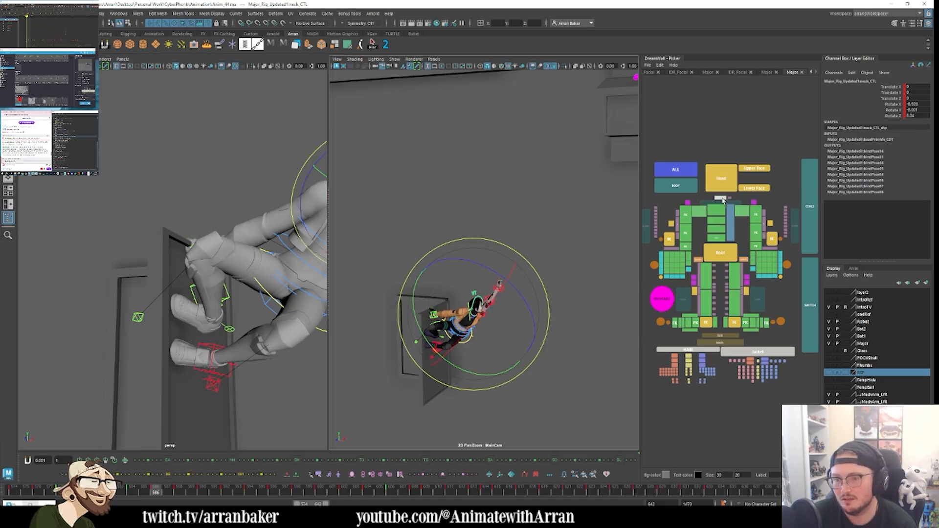
click(721, 178)
key(comma)
key(period)
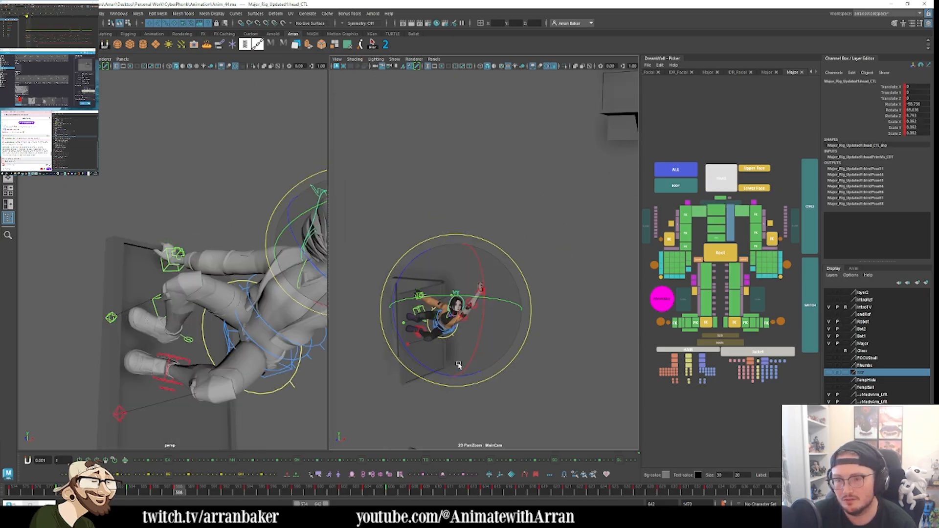
drag(476, 332, 467, 336)
key(comma)
key(period)
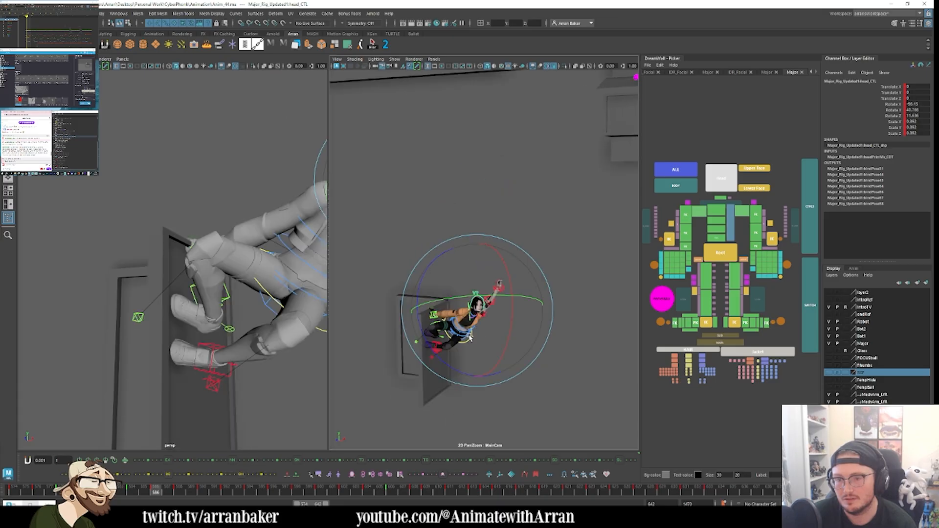
Step: Examine the key poses from the jump onto the wall panel through to the drop toward the rocks
key(period)
key(comma)
key(comma)
key(comma)
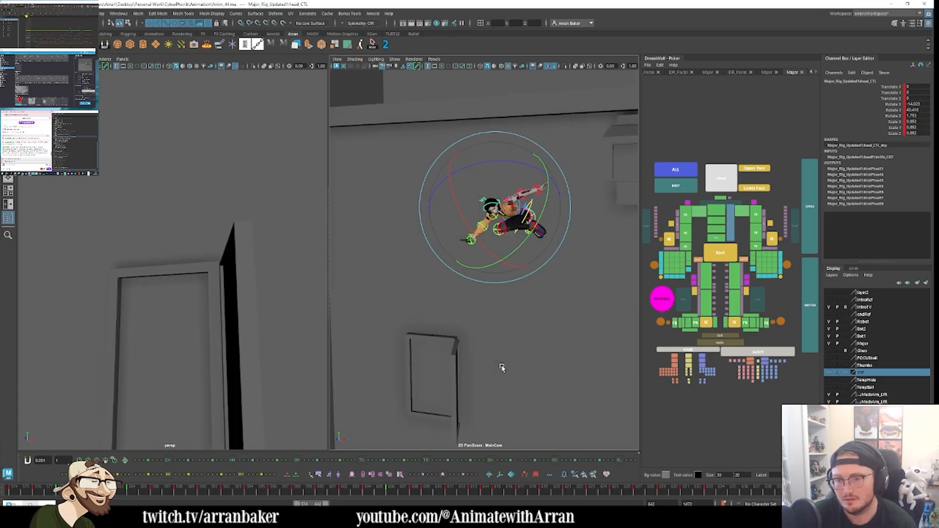
key(period)
key(period)
key(period)
key(period)
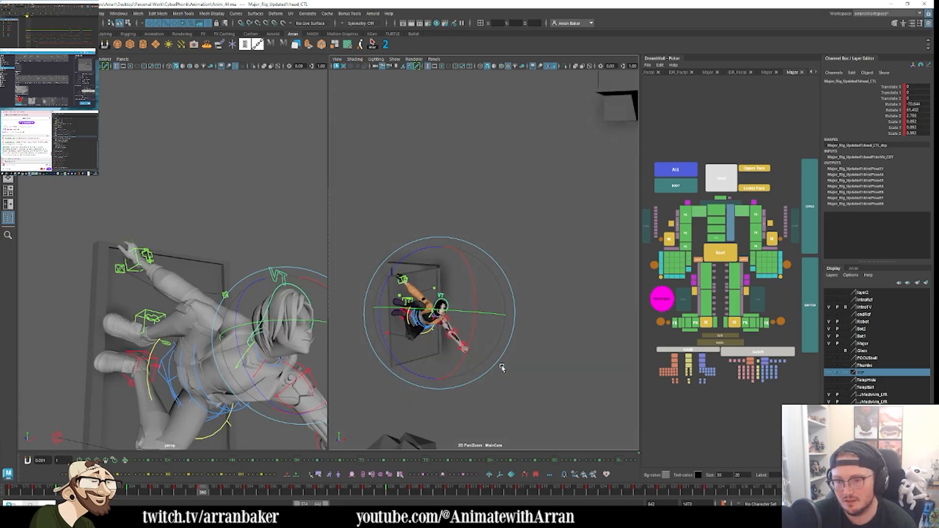
key(comma)
key(comma)
key(comma)
key(comma)
key(period)
key(period)
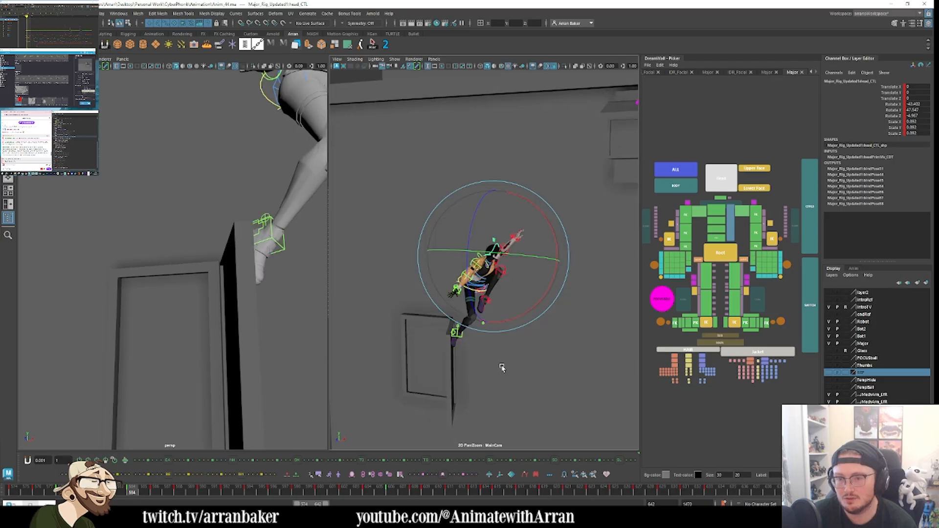
key(period)
key(period)
key(period)
key(period)
key(period)
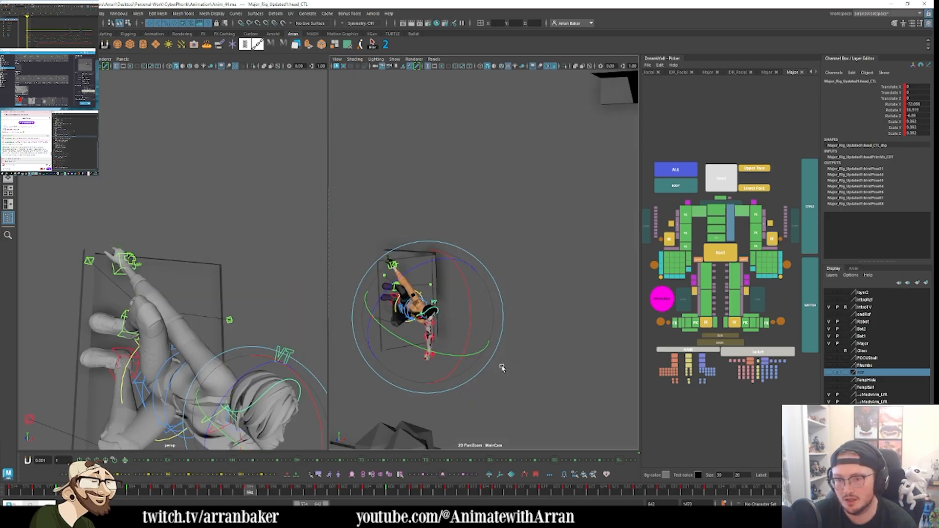
key(period)
key(period)
key(period)
key(period)
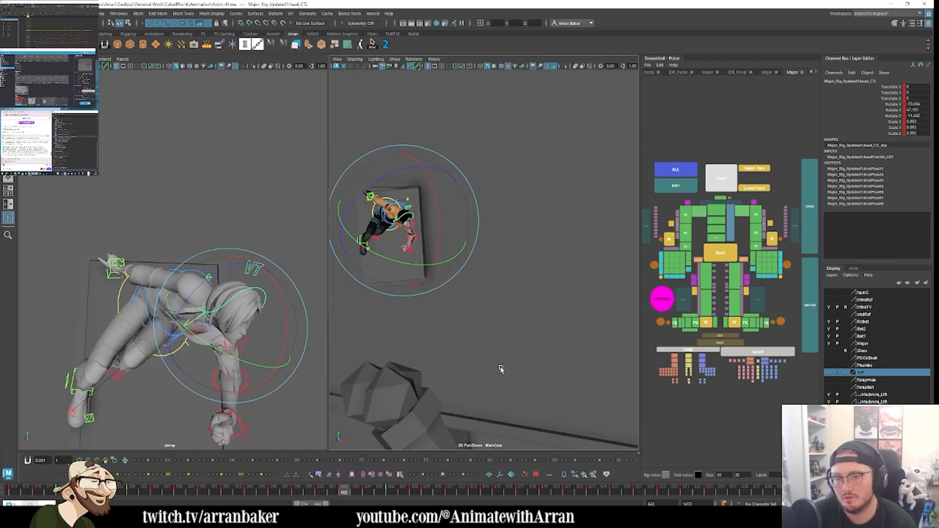
key(period)
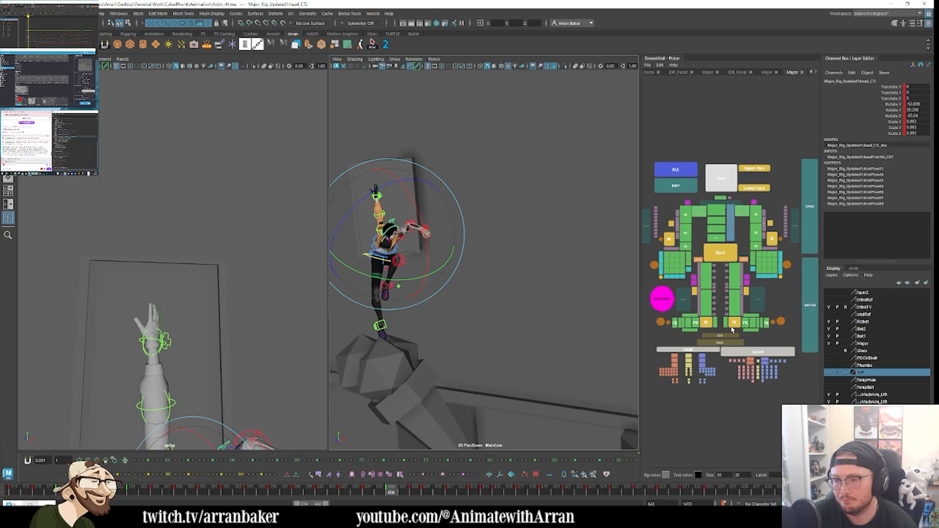
Step: Tween all the left leg controls at frame 609 toward the next pose so the tucked leg extends
click(735, 302)
key(period)
right_drag(438, 309, 545, 281)
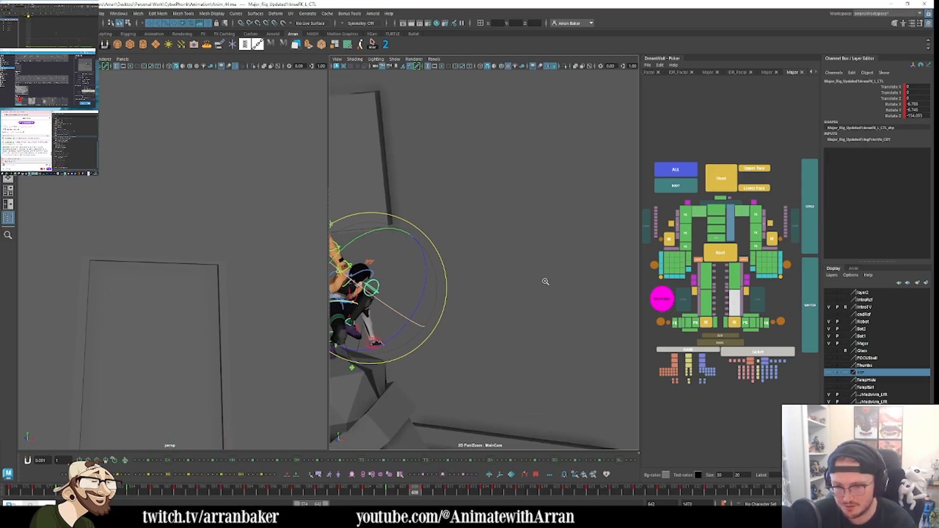
middle_drag(431, 320, 539, 288)
right_drag(467, 294, 553, 277)
key(period)
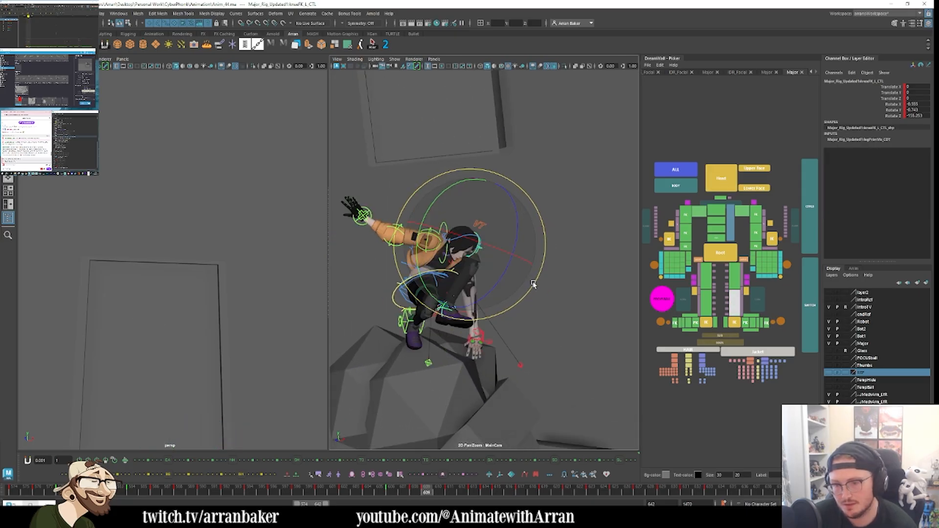
key(comma)
key(comma)
key(period)
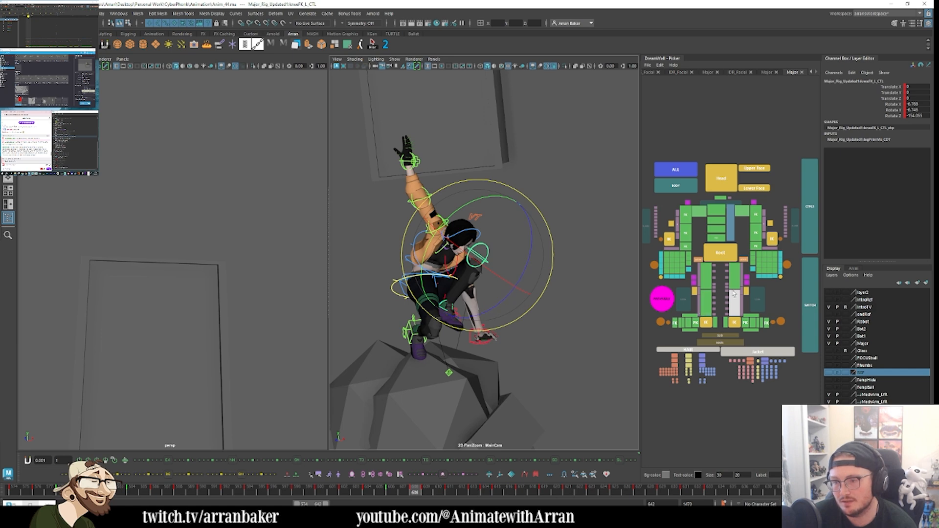
click(738, 286)
click(758, 299)
key(period)
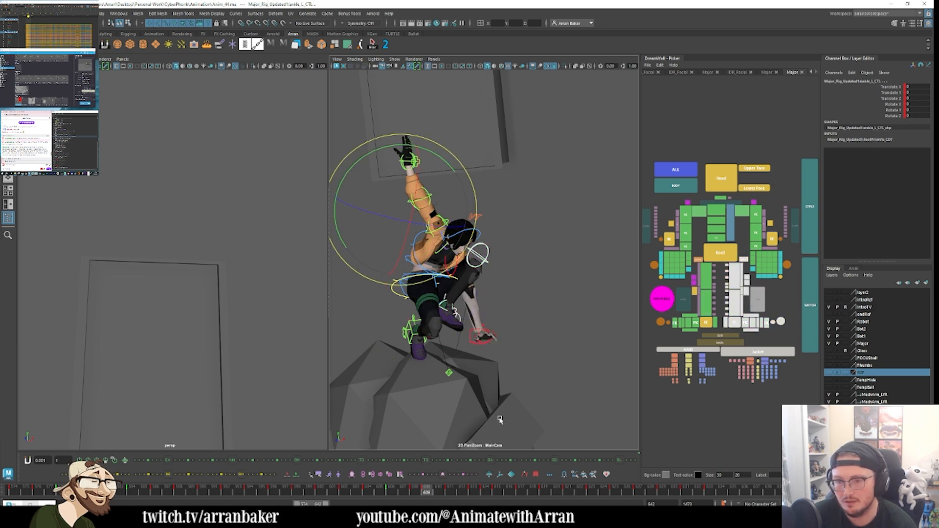
click(263, 474)
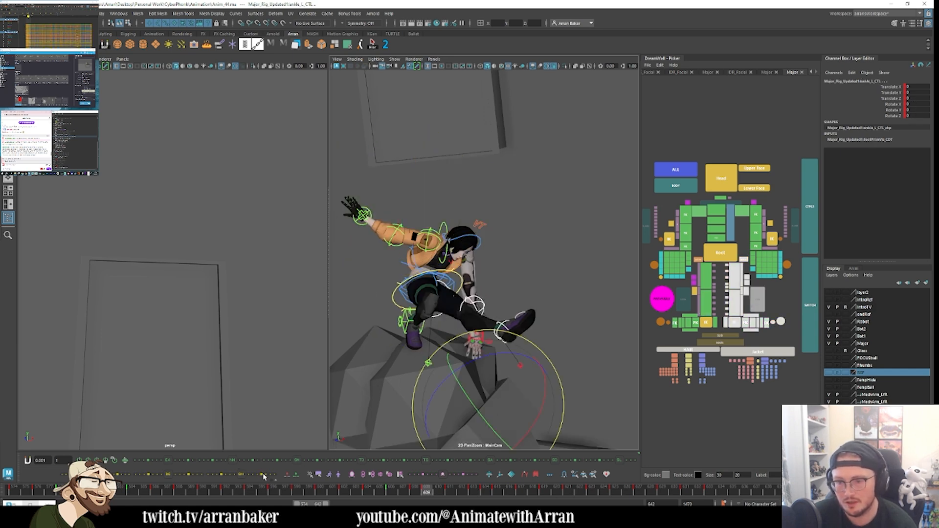
Step: Rotate the left hip FK control at frame 609 to lower the extended leg, checking it against the surrounding frames
click(736, 287)
drag(482, 285, 459, 306)
key(comma)
key(period)
key(period)
key(comma)
key(comma)
key(comma)
key(period)
key(period)
key(period)
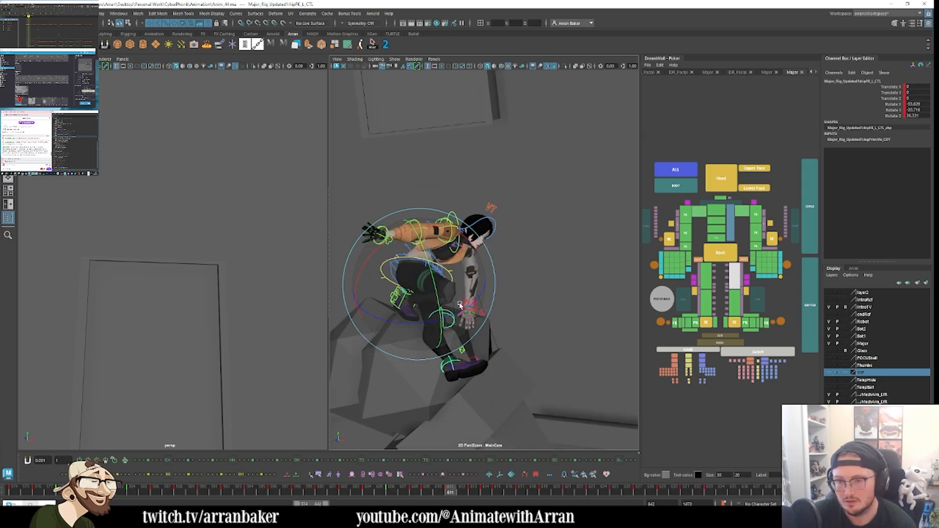
Step: Rotate the left clavicle control at frame 609 to adjust the shoulder in the crouched landing pose
key(comma)
click(742, 212)
key(comma)
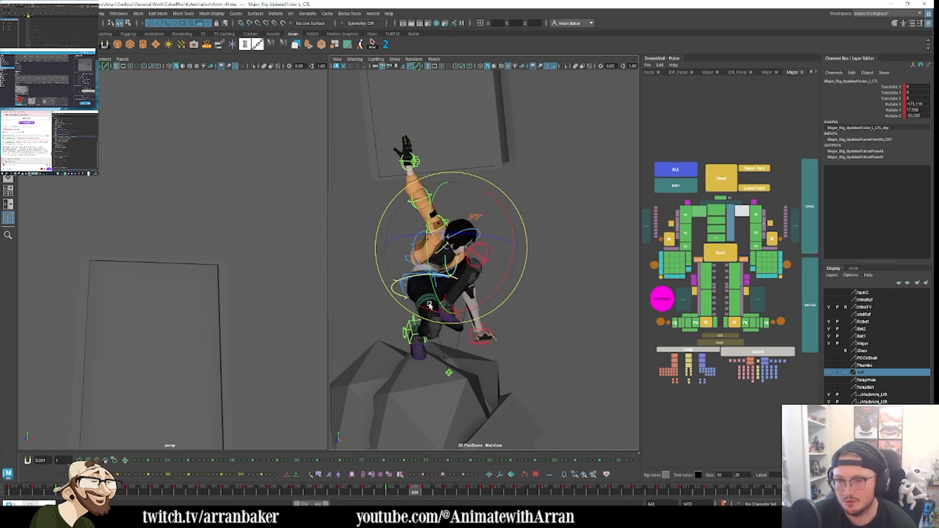
key(period)
drag(452, 306, 475, 267)
key(comma)
key(period)
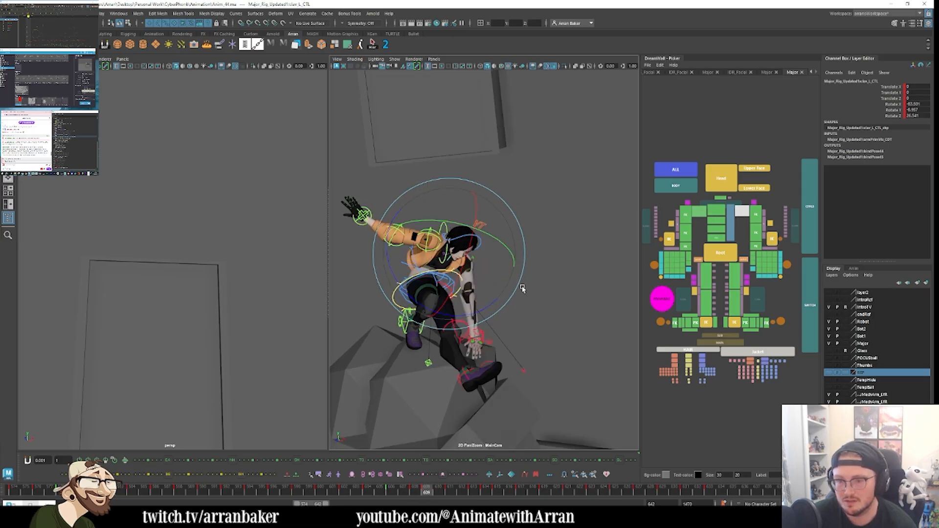
key(comma)
Step: Rotate the left IK hand control in the landing on the rock and compare the following poses
click(673, 308)
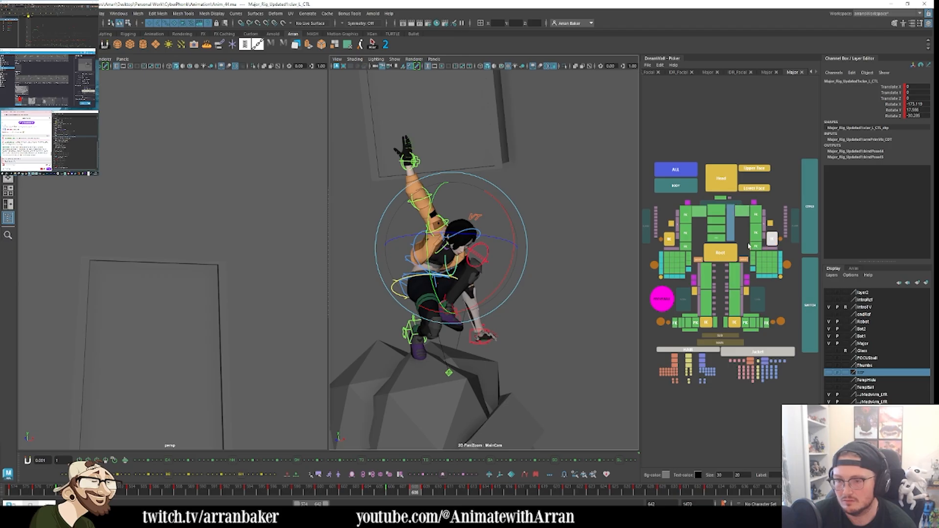
key(comma)
key(comma)
drag(527, 332, 541, 317)
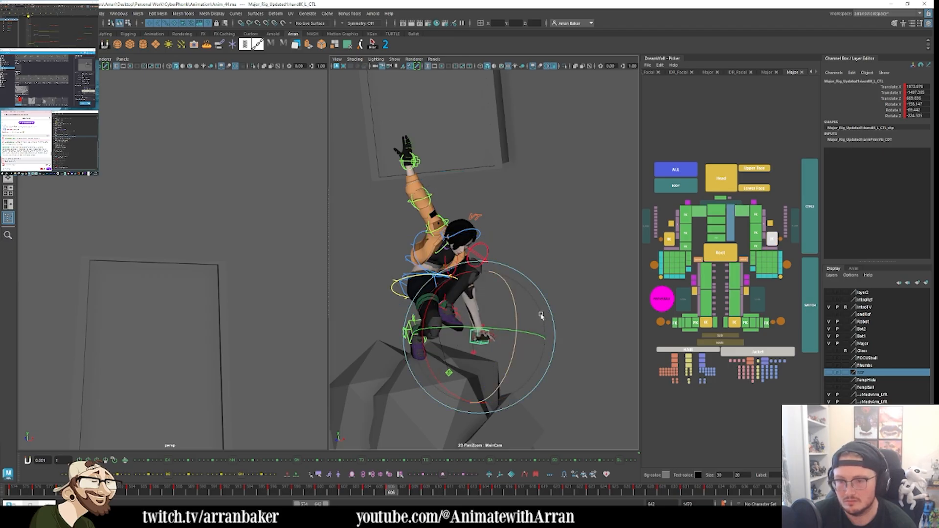
key(period)
key(period)
key(period)
key(period)
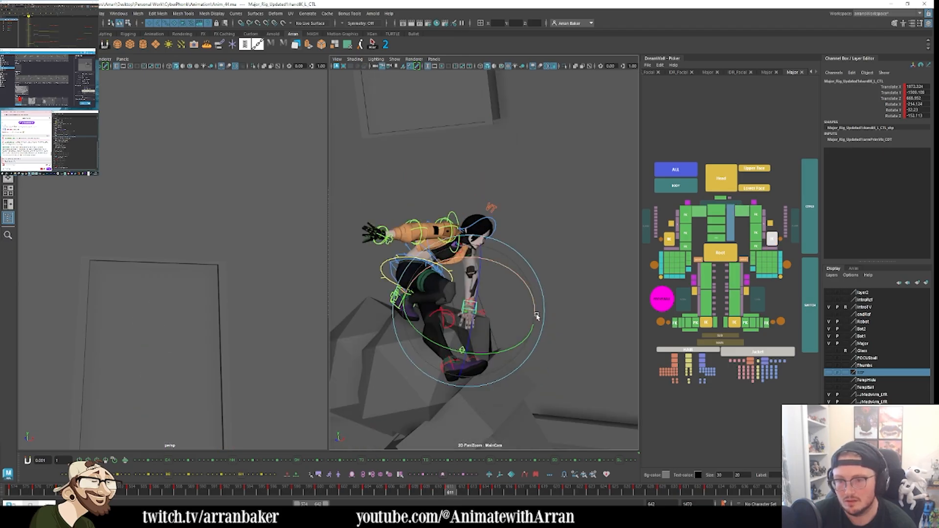
Step: Rotate the left hip FK control at frame 613 to bring the forward leg down beneath the body
key(period)
click(735, 277)
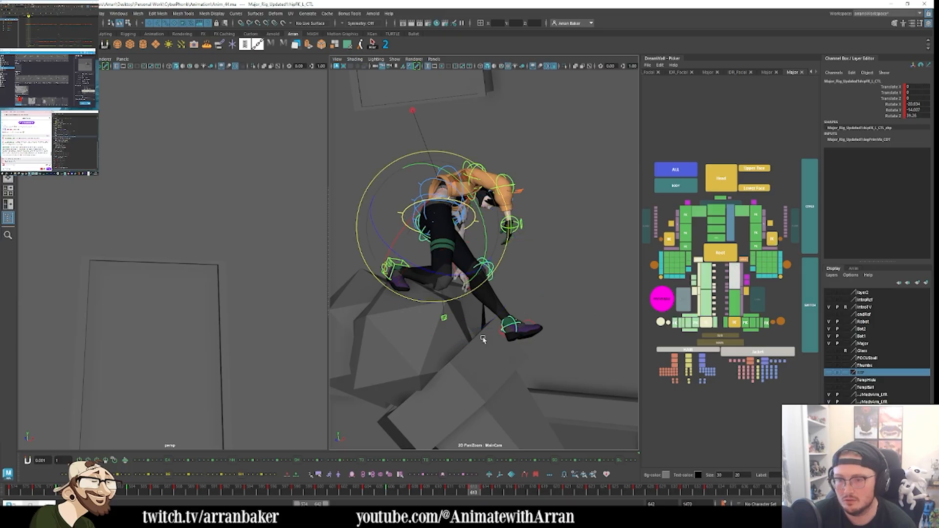
drag(483, 339, 443, 310)
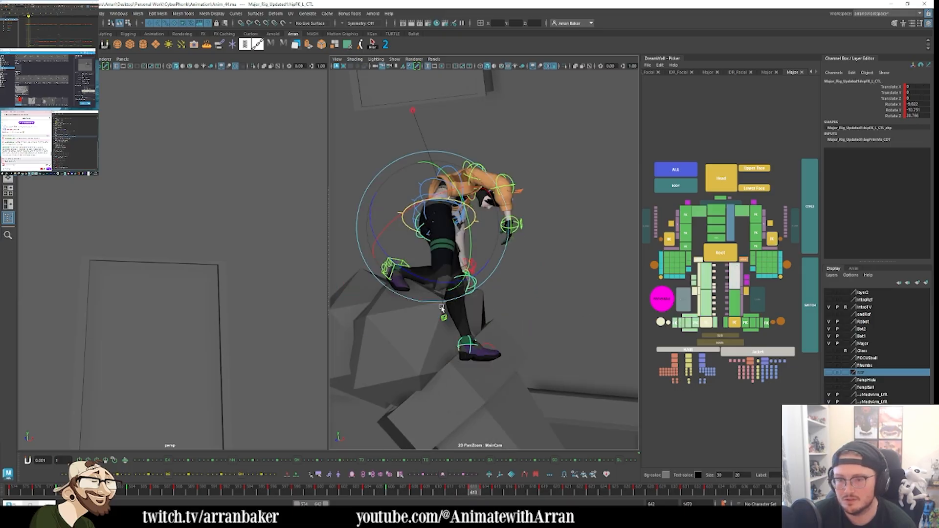
drag(473, 277, 487, 296)
key(comma)
key(comma)
key(period)
key(period)
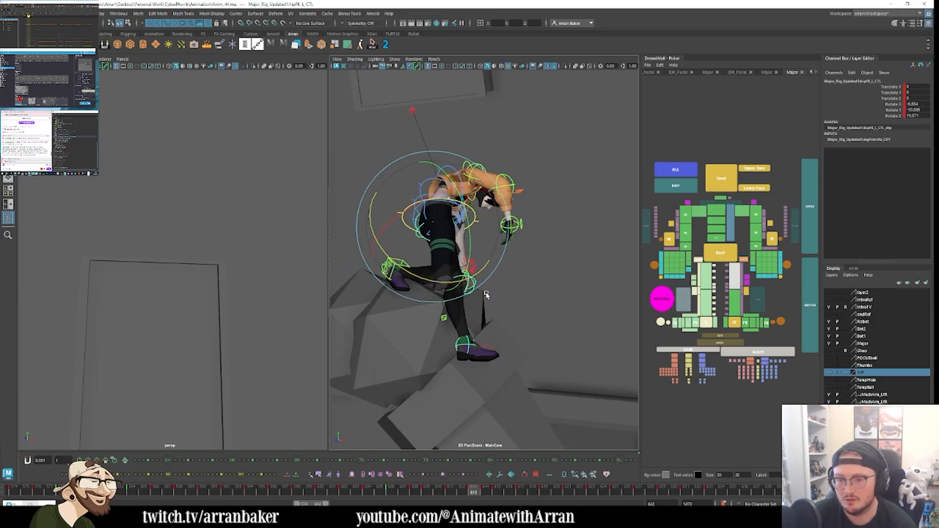
key(period)
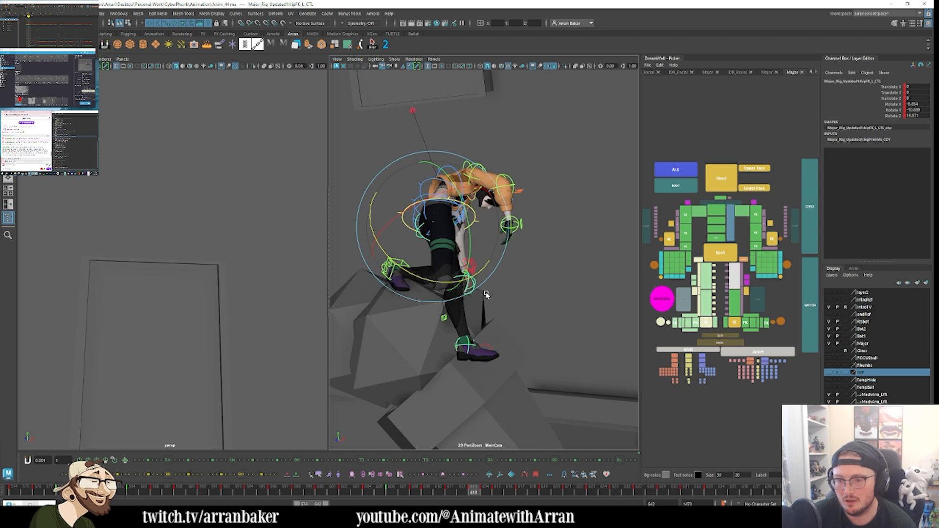
Step: Examine the poses between frames 613 and 617 as the character pushes off the rock
key(comma)
key(period)
key(period)
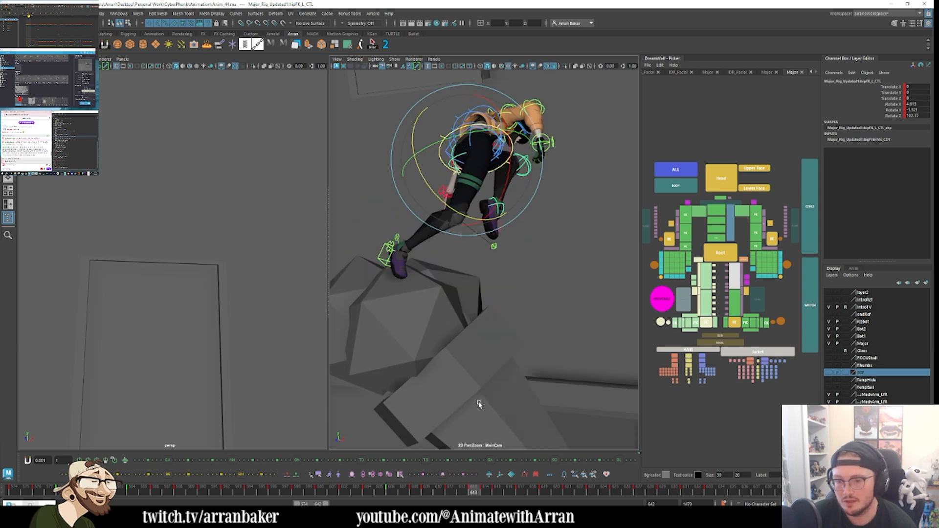
key(comma)
key(comma)
key(period)
key(period)
key(period)
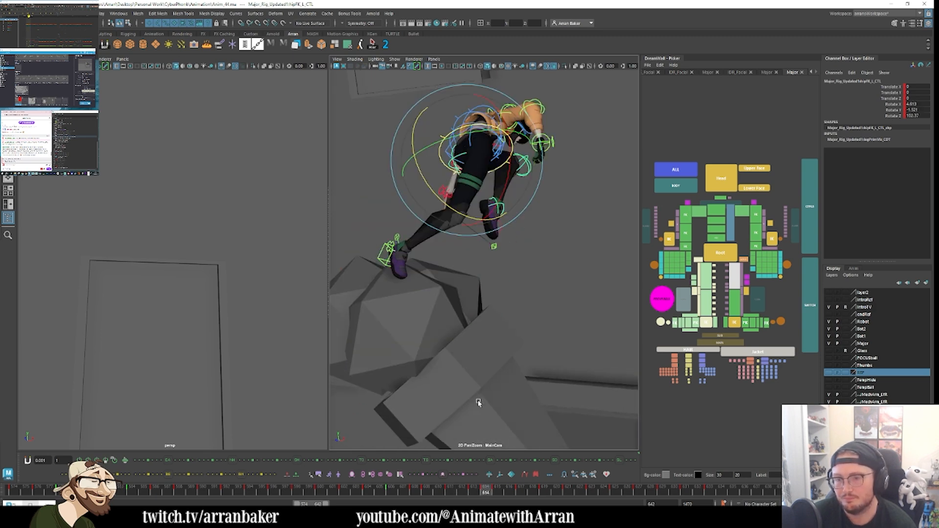
key(period)
key(comma)
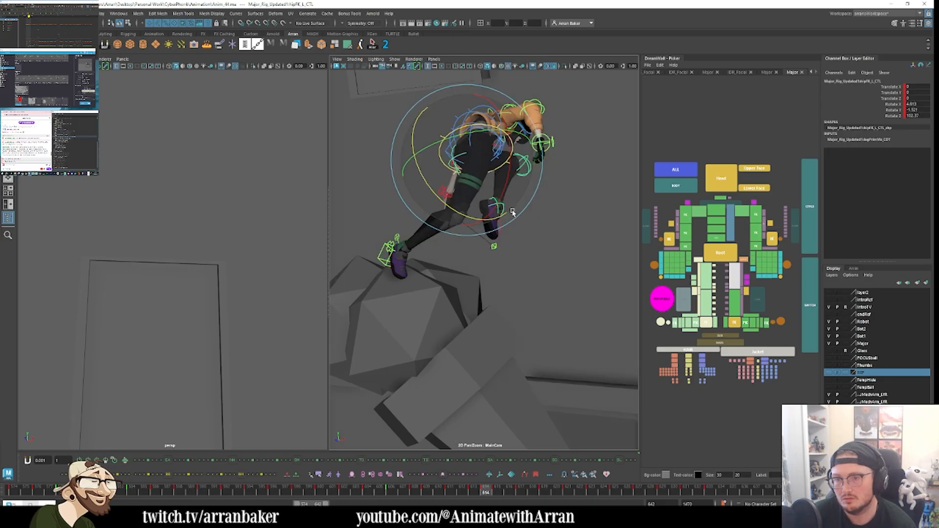
key(comma)
key(period)
key(period)
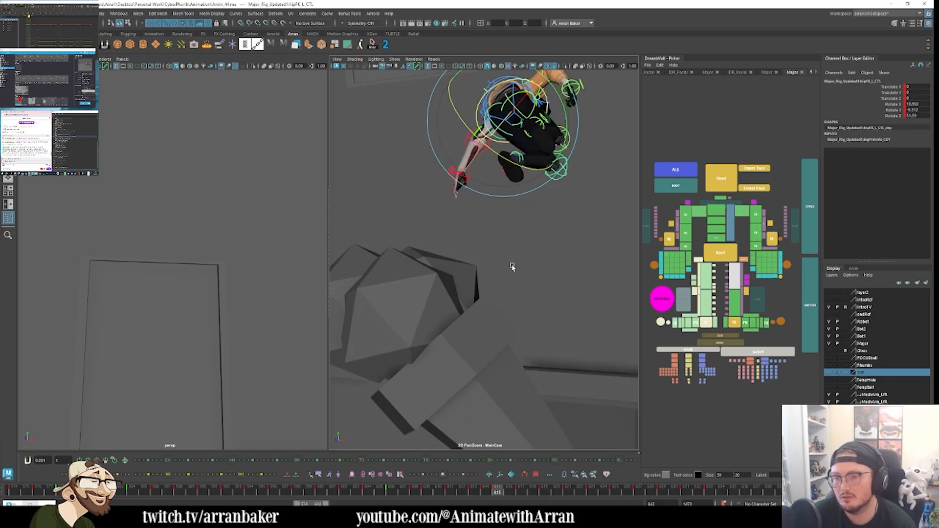
key(comma)
key(comma)
key(period)
key(period)
key(period)
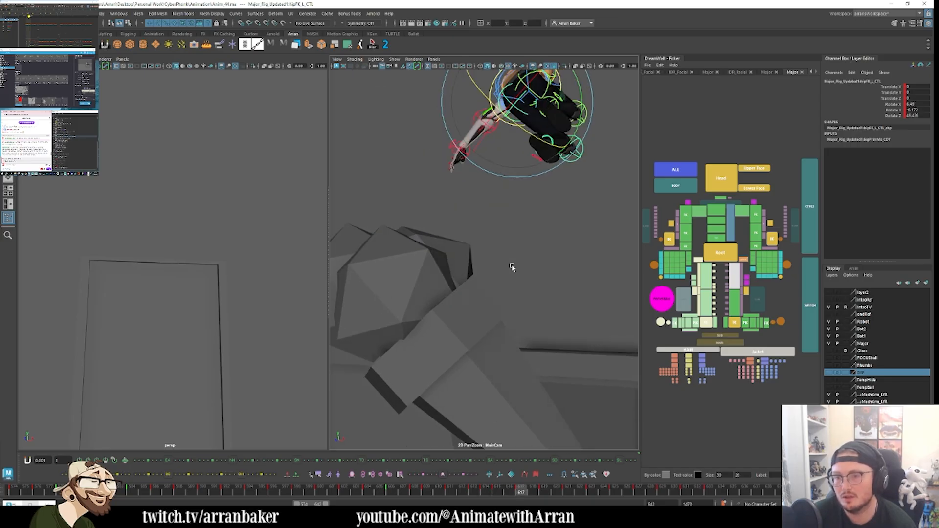
key(comma)
key(comma)
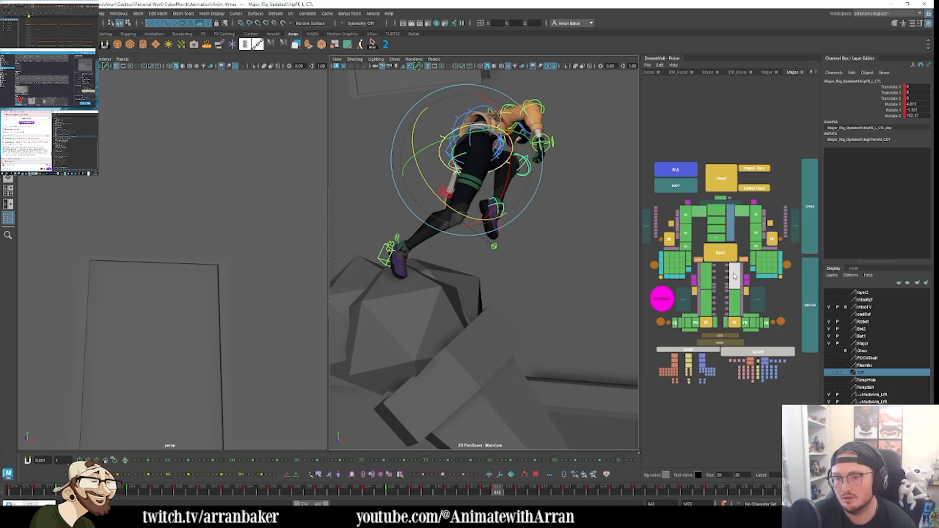
Step: Compare the poses from the push-off at frame 614 to the airborne pose at frame 619
key(period)
key(comma)
key(comma)
key(period)
key(period)
key(period)
key(period)
key(period)
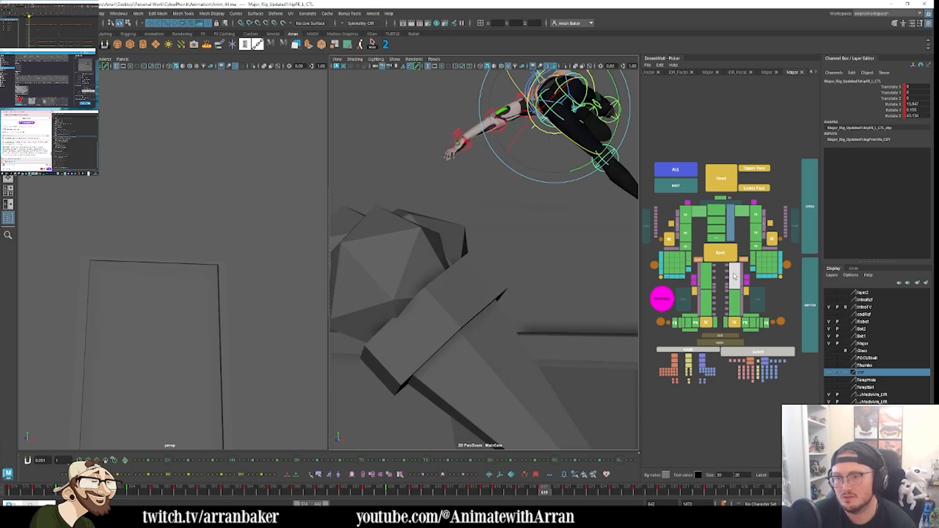
key(comma)
key(comma)
key(comma)
key(period)
key(comma)
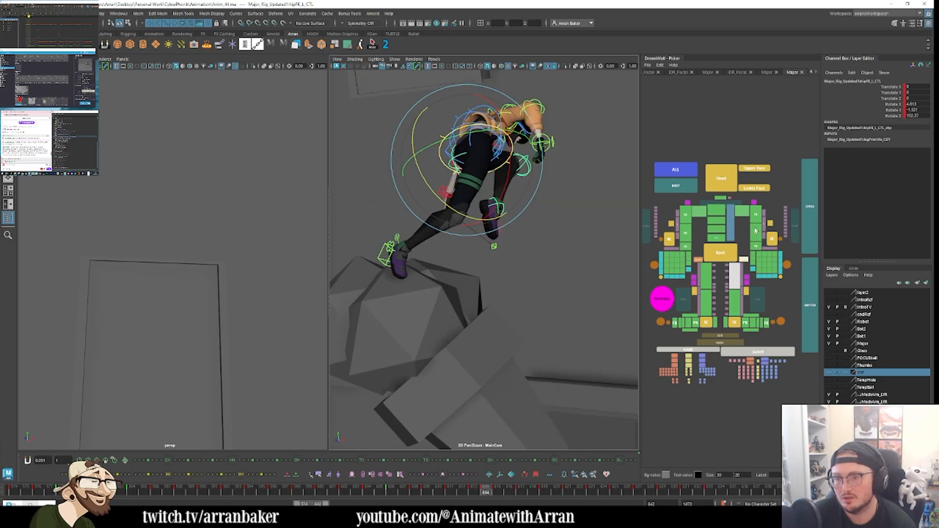
Step: Select all of the rig's controls and review the landing and push-off poses between frames 606 and 619
click(678, 171)
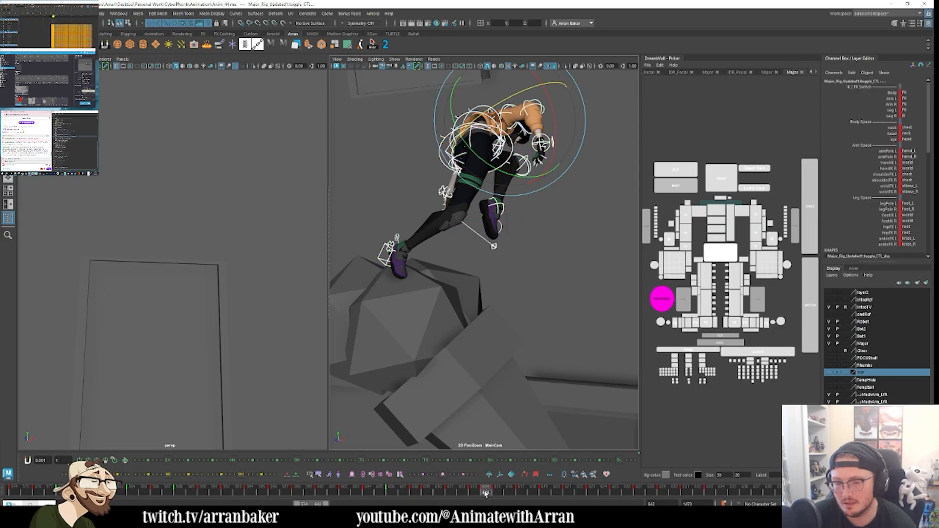
key(comma)
key(comma)
key(comma)
key(comma)
key(comma)
key(comma)
key(period)
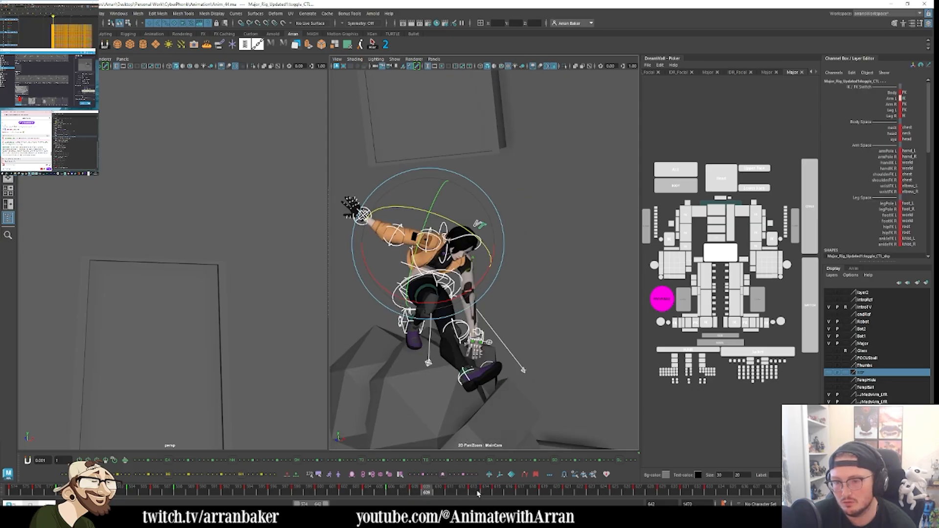
key(comma)
key(comma)
key(comma)
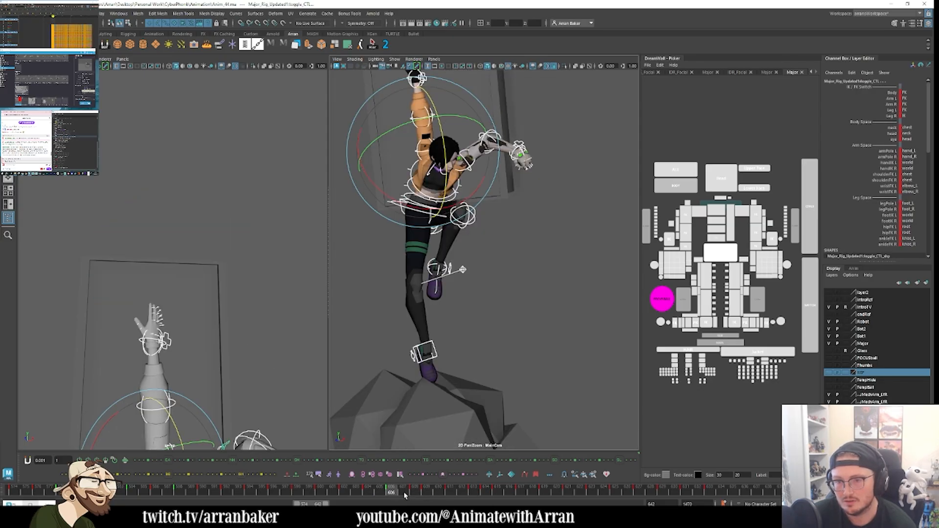
key(period)
key(period)
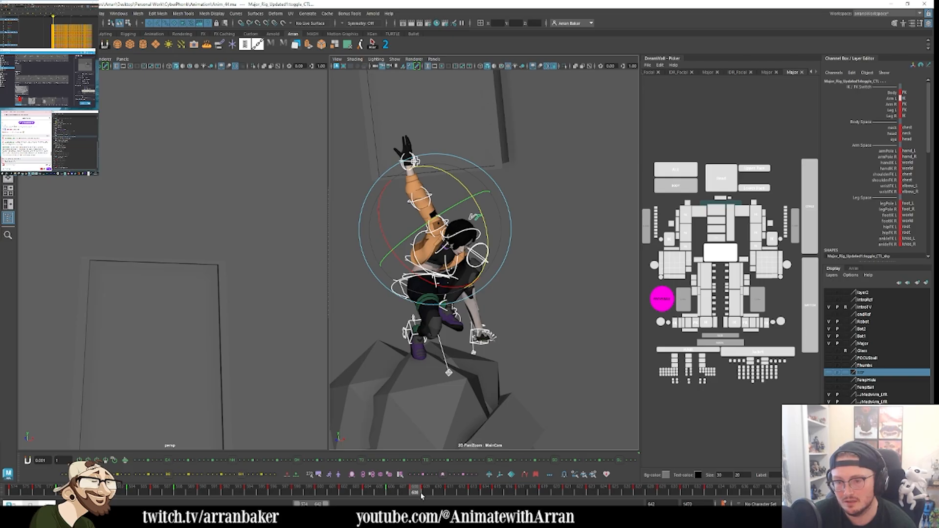
key(period)
key(period)
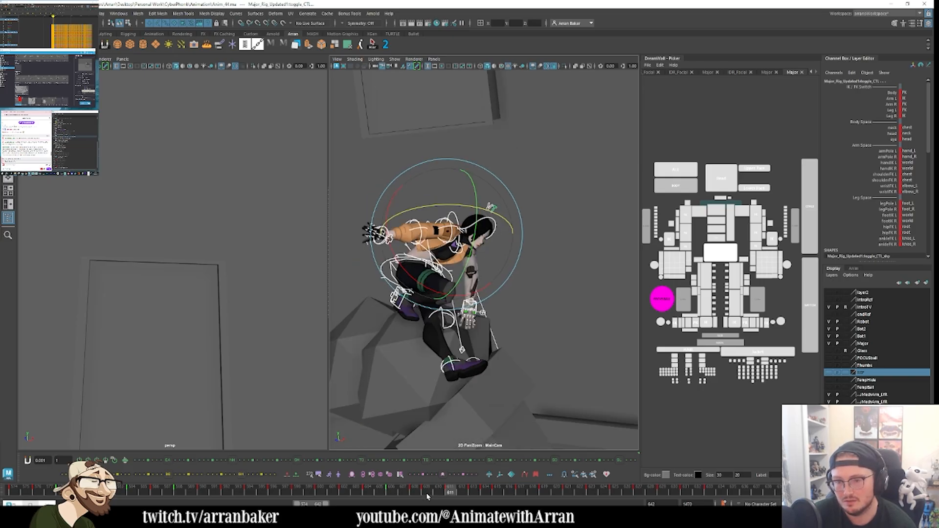
key(comma)
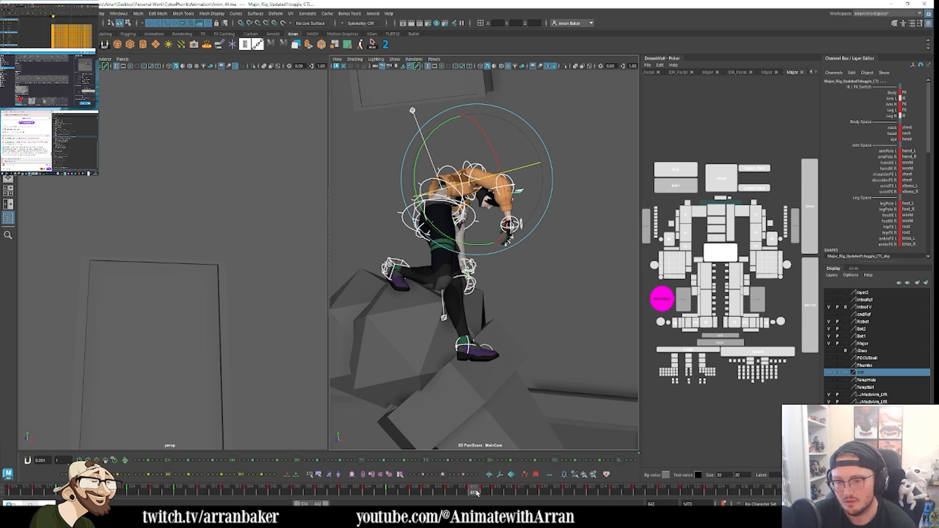
key(period)
key(period)
key(period)
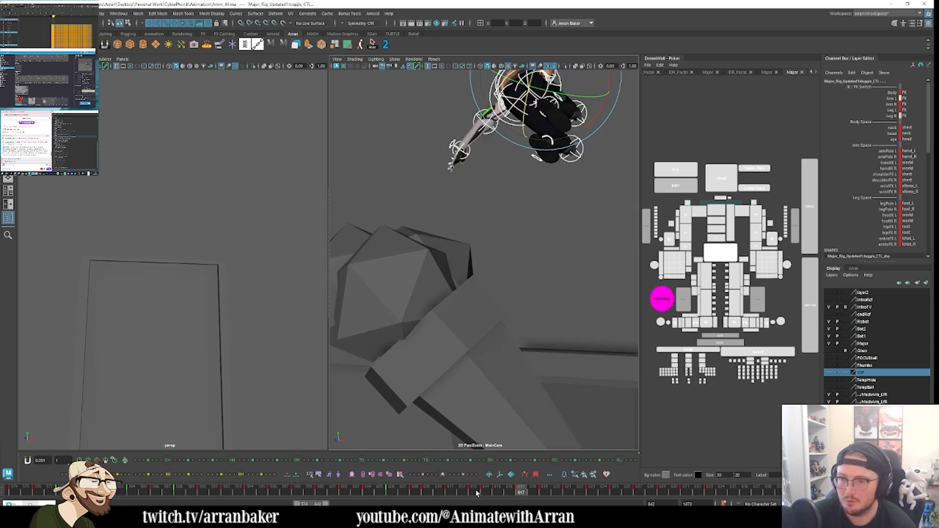
key(comma)
key(period)
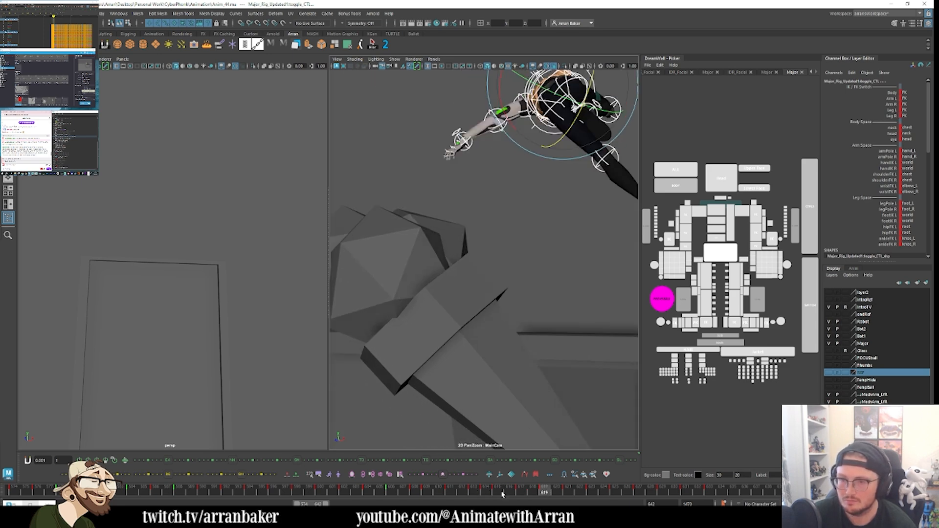
key(comma)
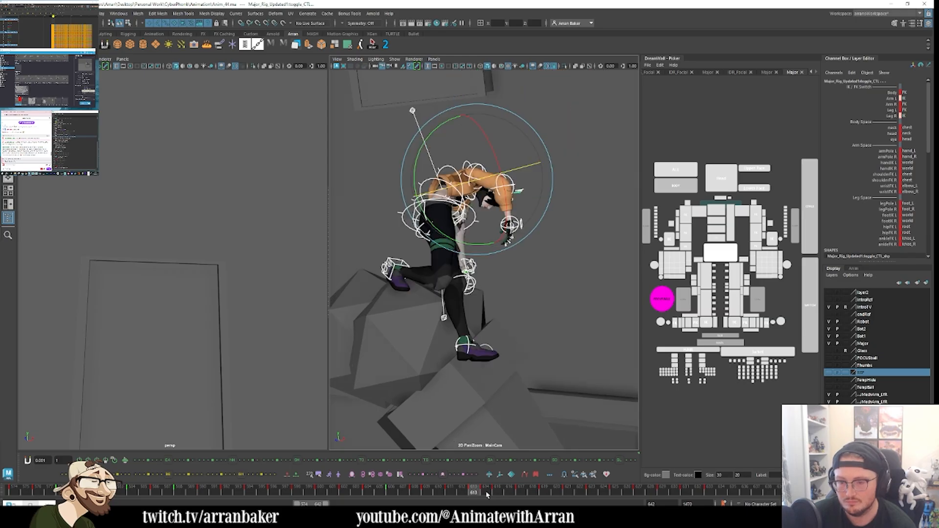
Step: Try to carry the crouched frame 611 pose of all controls over to frame 613, and undo it
click(485, 492)
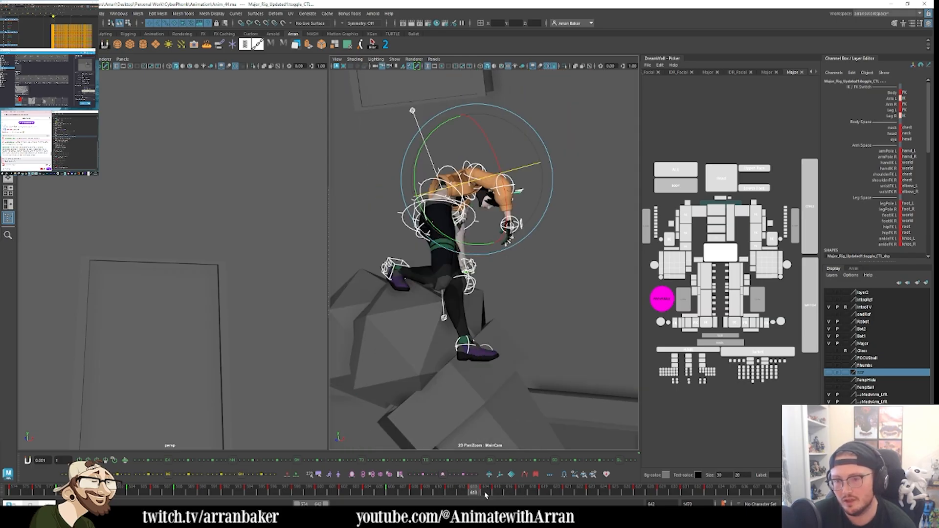
key(comma)
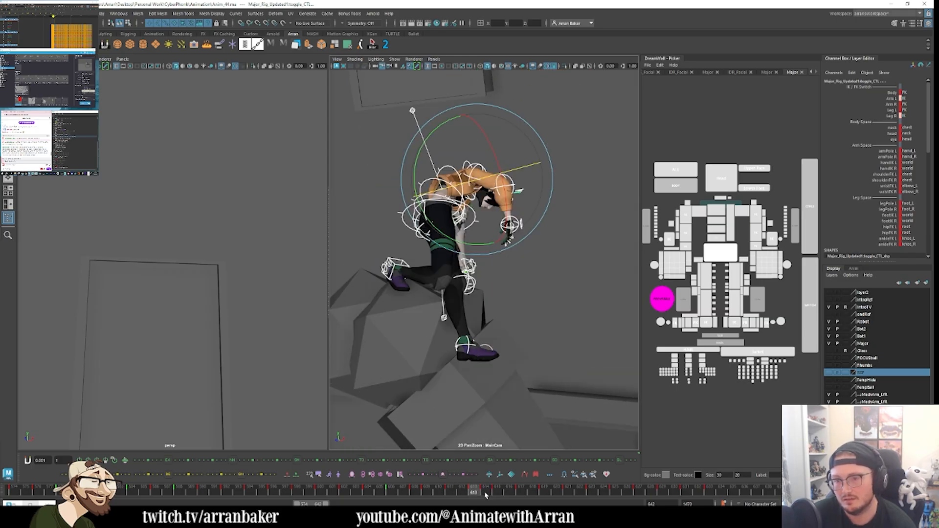
key(comma)
key(period)
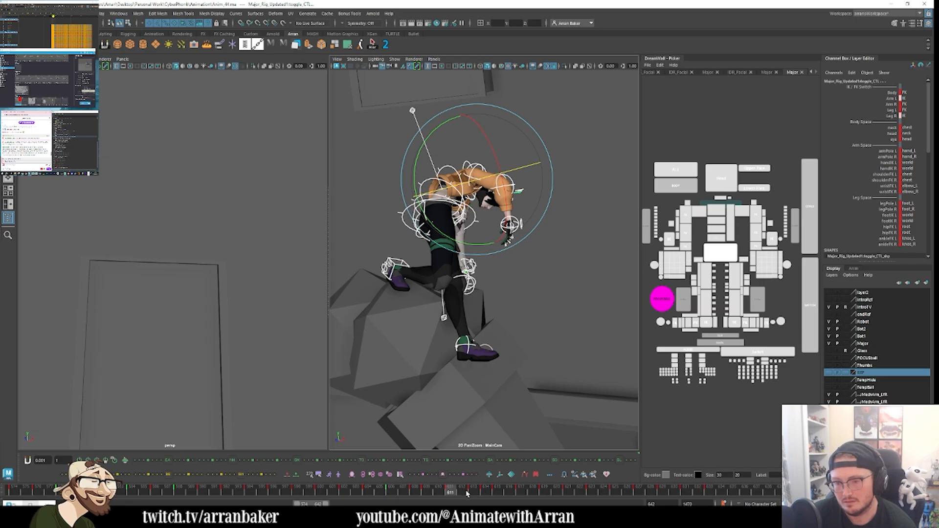
key(period)
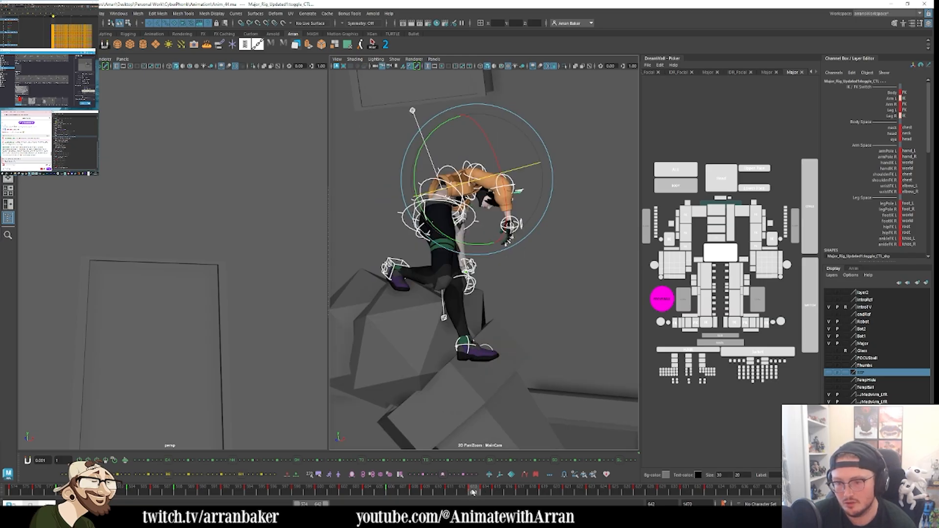
mouse_move(489, 495)
shift+mouse_down()
mouse_move(499, 495)
mouse_move(475, 493)
shift+mouse_up()
click(451, 493)
key(e)
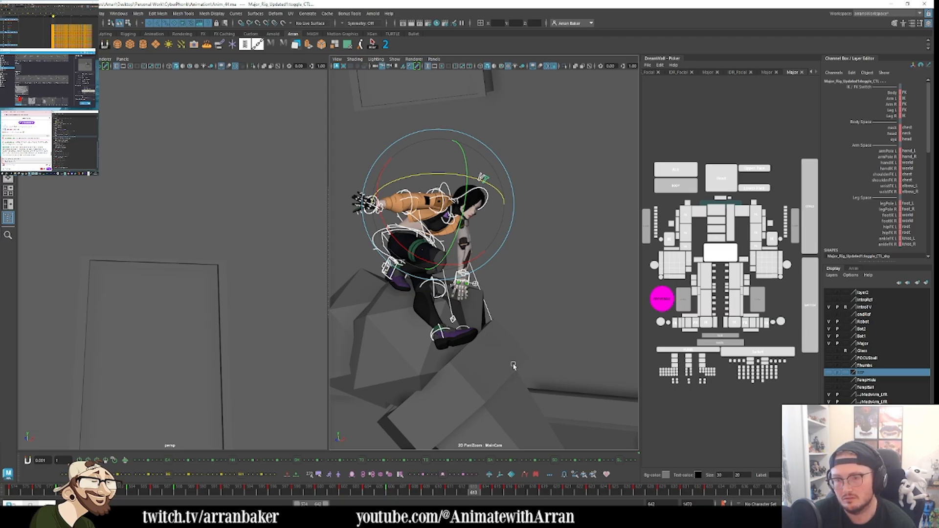
key(ctrl+z)
Step: Check the transition from the crouch at frame 613 through the push-off to frame 616
key(alt+comma)
key(alt+comma)
key(alt+comma)
key(alt+comma)
key(alt+comma)
key(alt+comma)
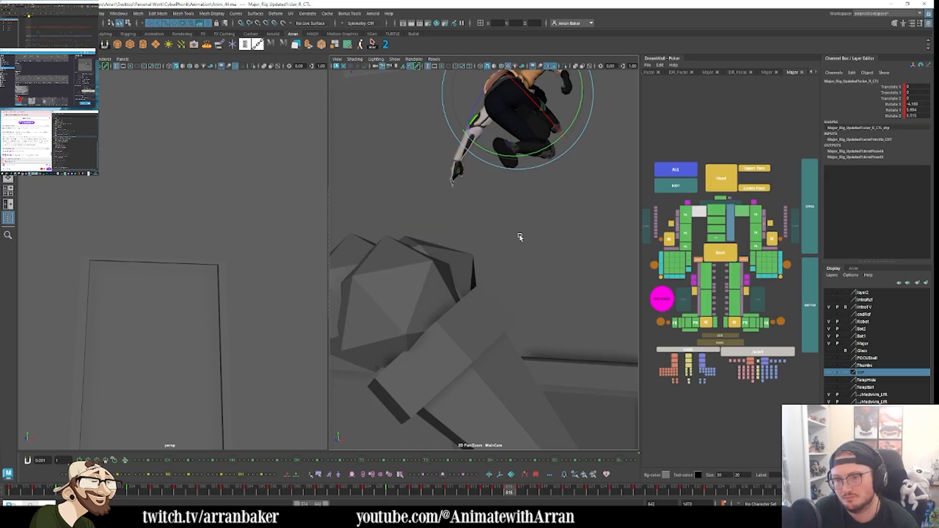
key(period)
key(comma)
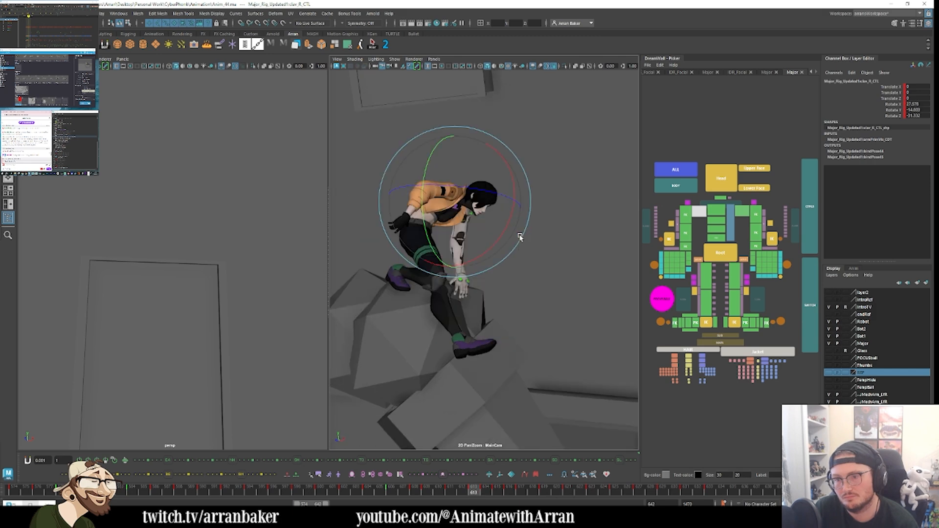
key(period)
key(comma)
key(period)
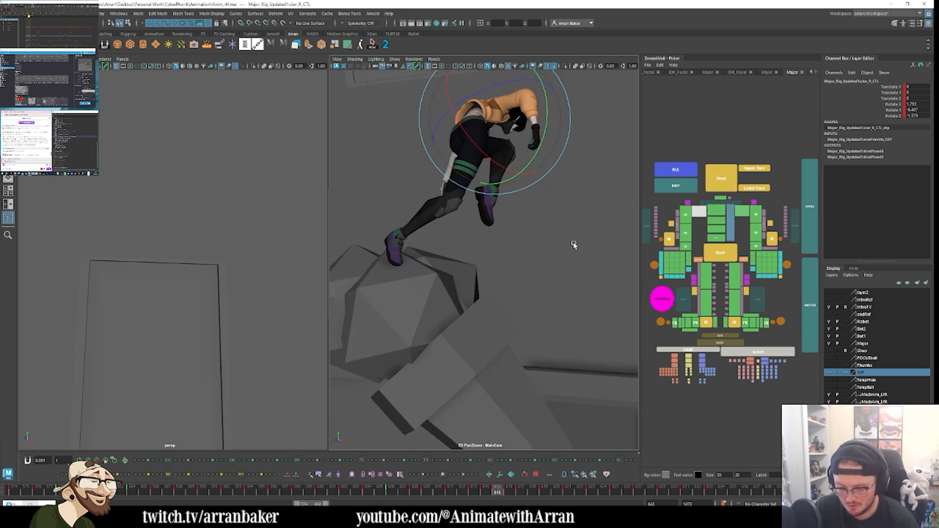
Step: Examine the airborne poses following the push-off, up to the stretched pose at frame 623
alt+right_drag(578, 244, 392, 282)
key(alt+period)
key(alt+period)
key(alt+period)
key(alt+period)
key(alt+period)
key(alt+period)
key(alt+period)
key(alt+period)
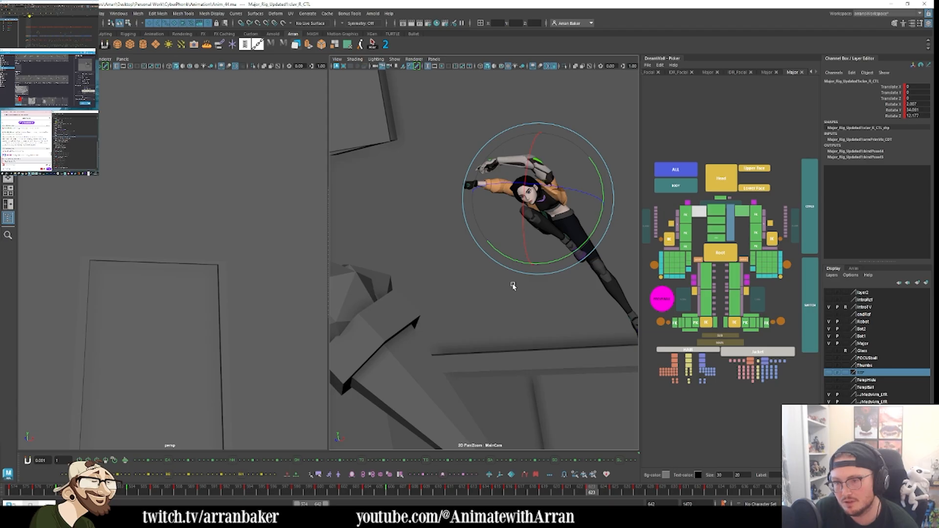
key(period)
key(comma)
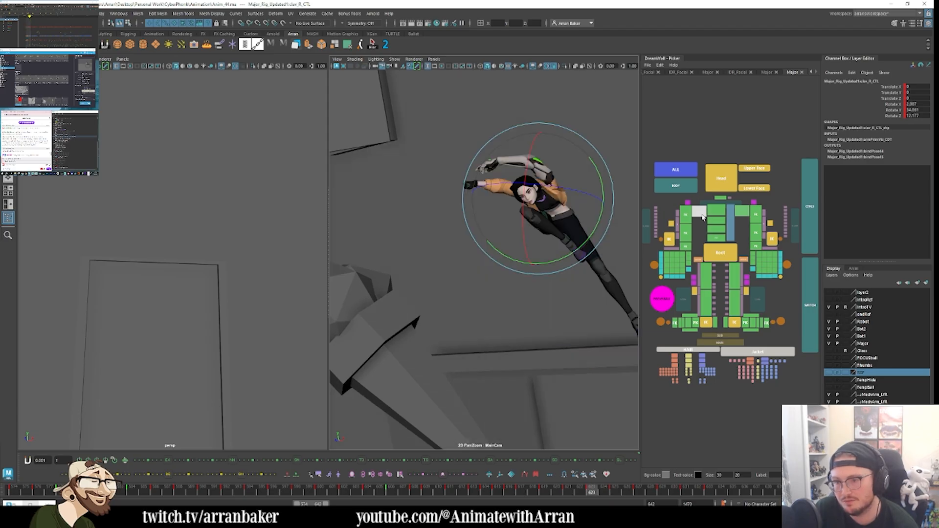
Step: Translate the neck control at frame 623 to adjust how the head sits on the shoulders
click(722, 198)
key(w)
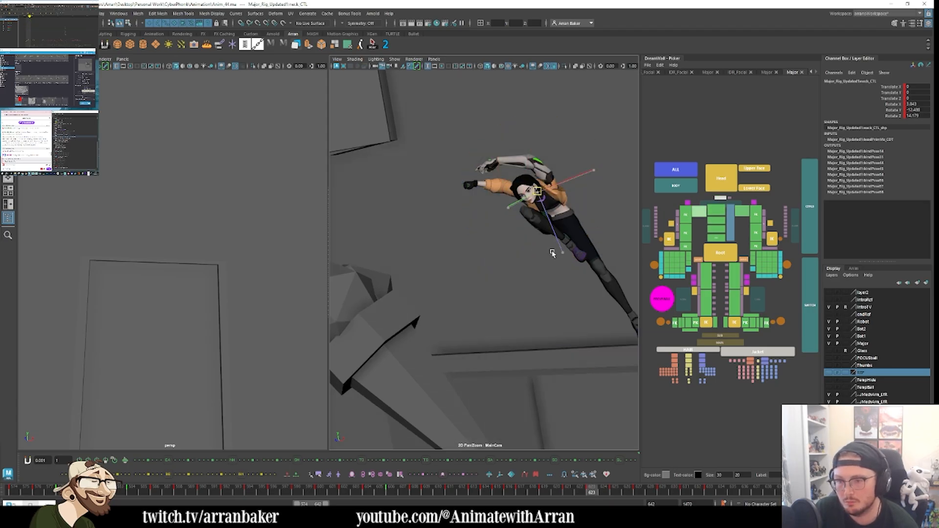
key(alt+period)
key(alt+period)
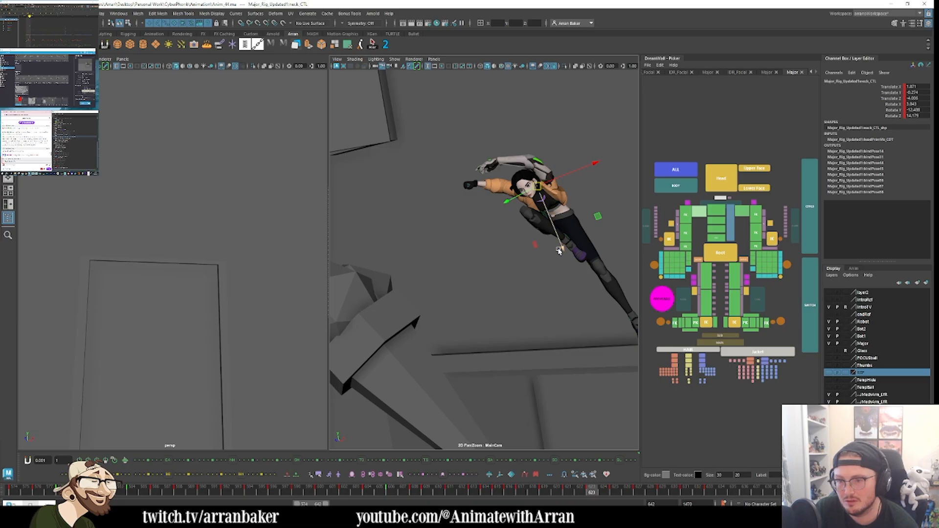
Step: Examine the airborne poses from frame 625 to frame 633, where the character nears the opening in the wall
right_drag(563, 254, 516, 270)
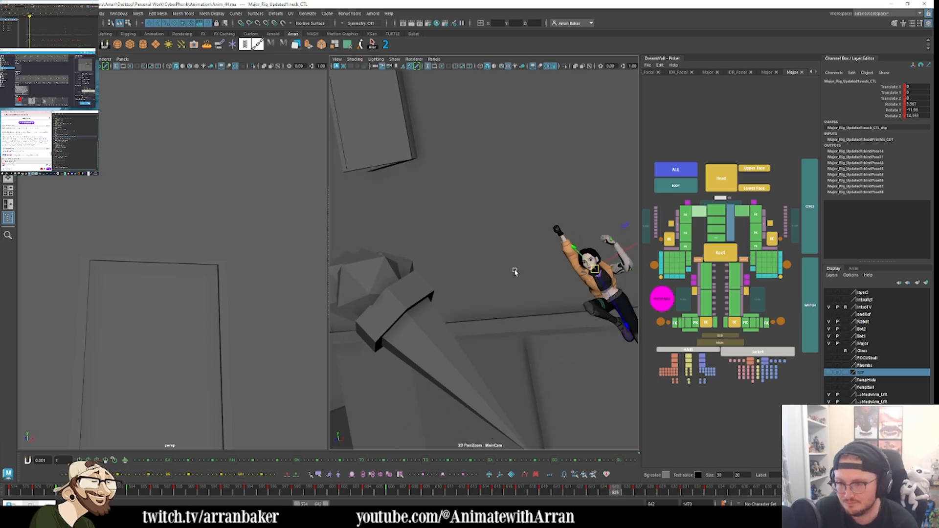
middle_drag(515, 270, 375, 190)
key(period)
key(period)
key(period)
key(period)
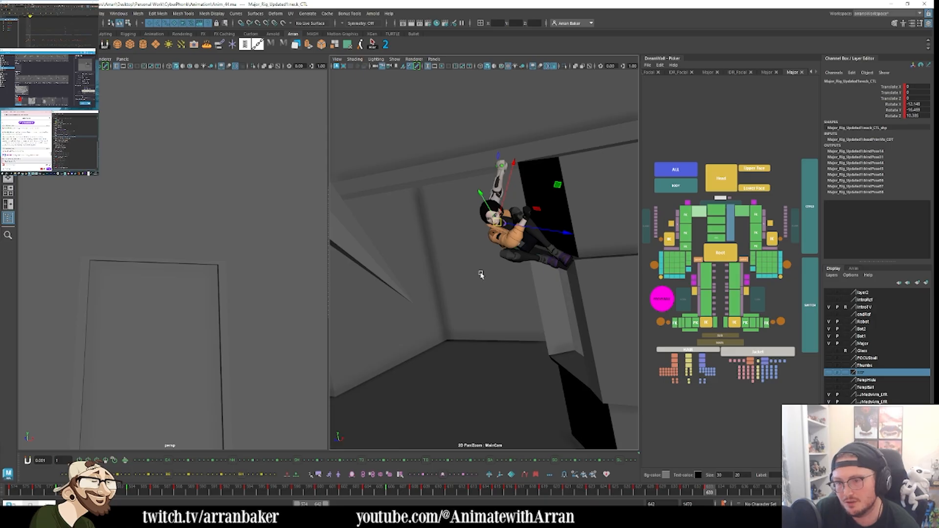
key(period)
key(comma)
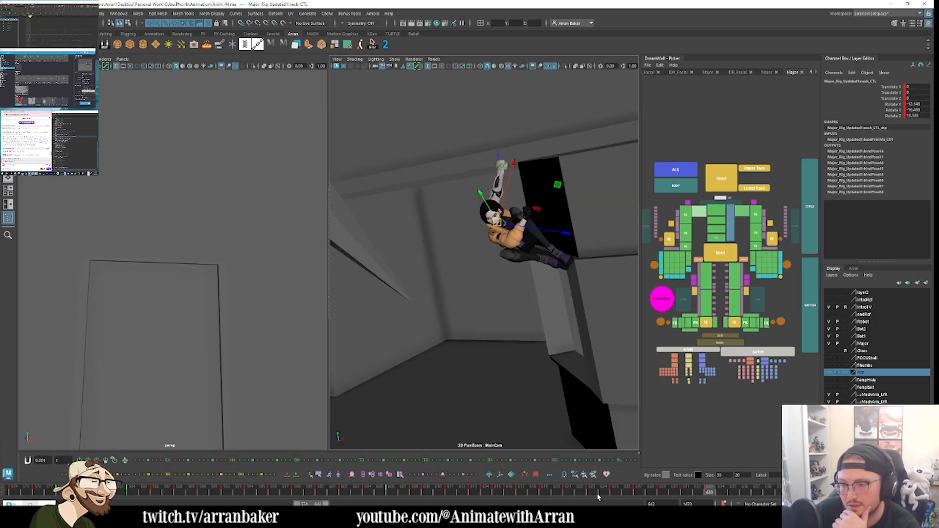
Step: Shift the visible time range so that it ends at frame 671
drag(307, 505, 318, 505)
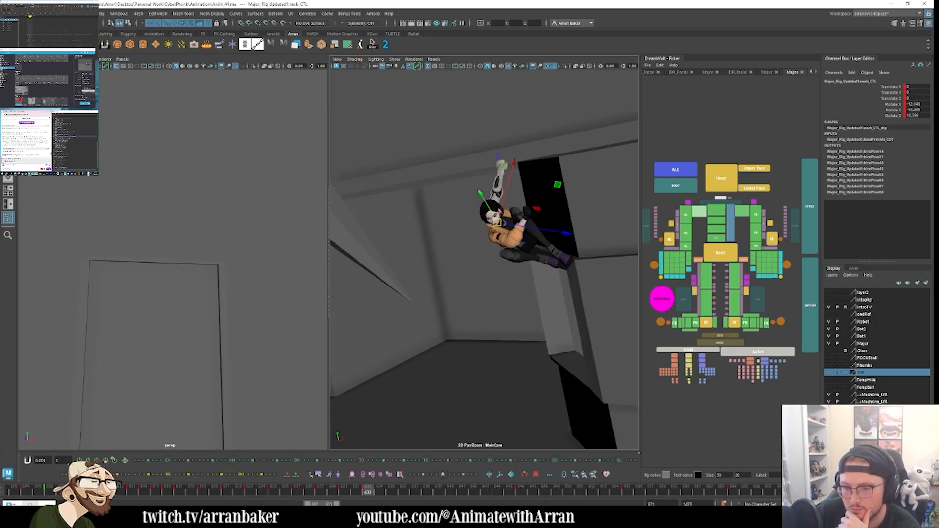
right_click(362, 492)
mouse_move(386, 481)
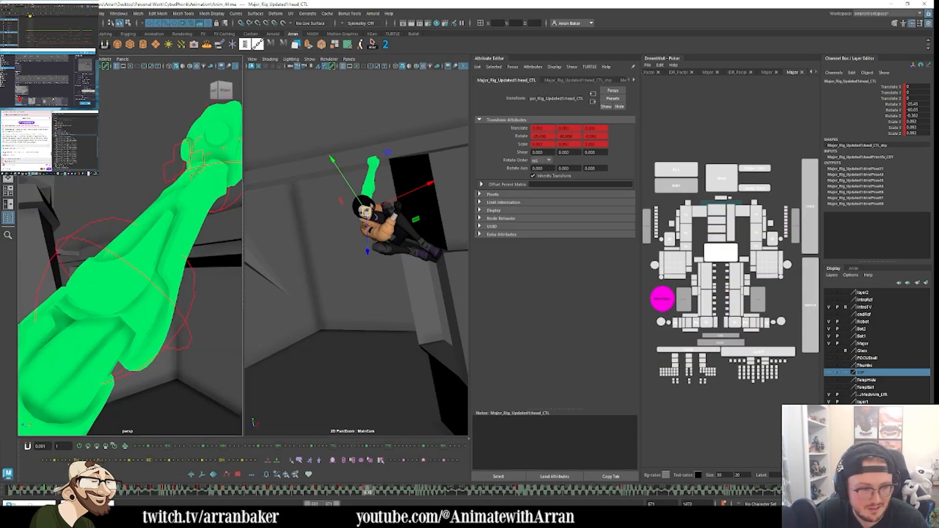
middle_click(428, 282)
Step: Review the keyed poses of all controls between frames 629 and 633, checking the raised arm and tucked legs
key(comma)
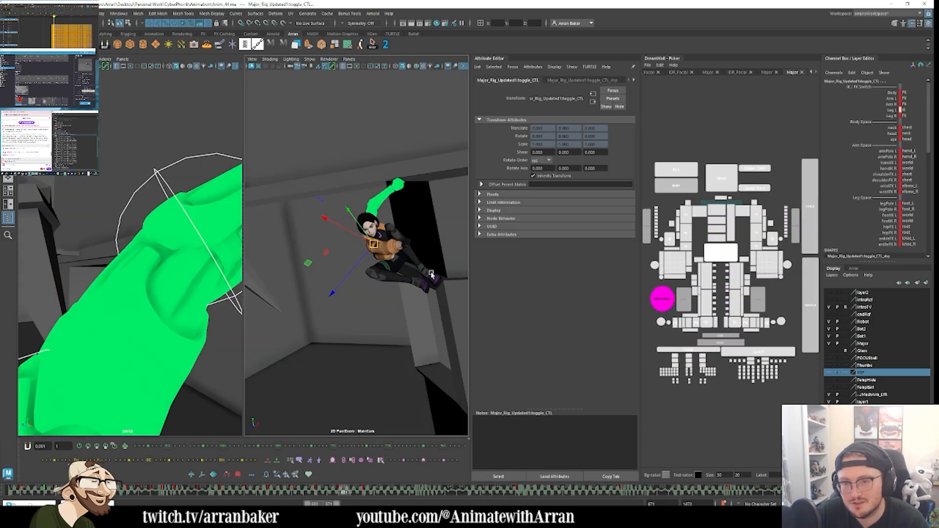
key(period)
key(comma)
key(comma)
key(comma)
key(comma)
key(period)
key(period)
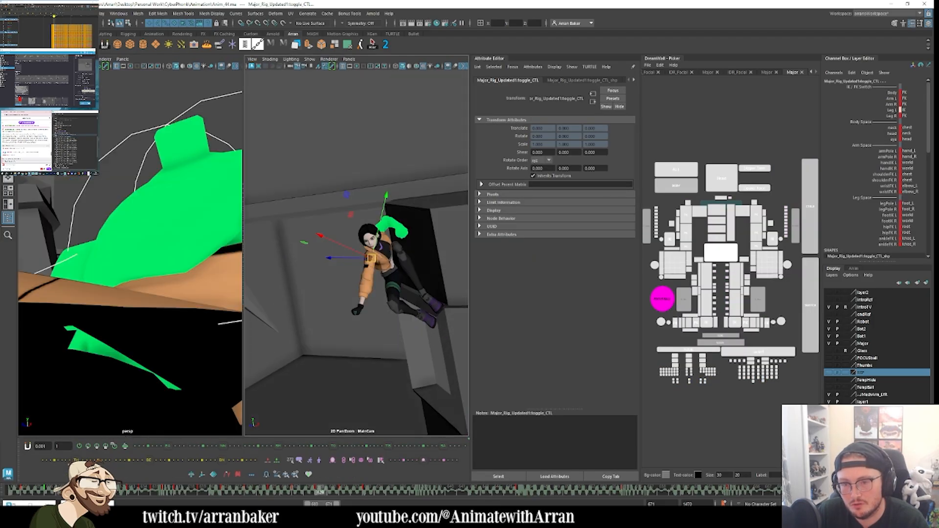
Step: Scrub between frames 633 and 657 to review how the character swings up to the ledge
mouse_move(296, 492)
mouse_down()
mouse_move(554, 488)
mouse_move(368, 477)
mouse_move(348, 478)
mouse_move(397, 483)
mouse_move(216, 485)
mouse_move(337, 503)
mouse_move(467, 503)
mouse_move(532, 501)
mouse_move(374, 473)
mouse_move(641, 477)
mouse_up()
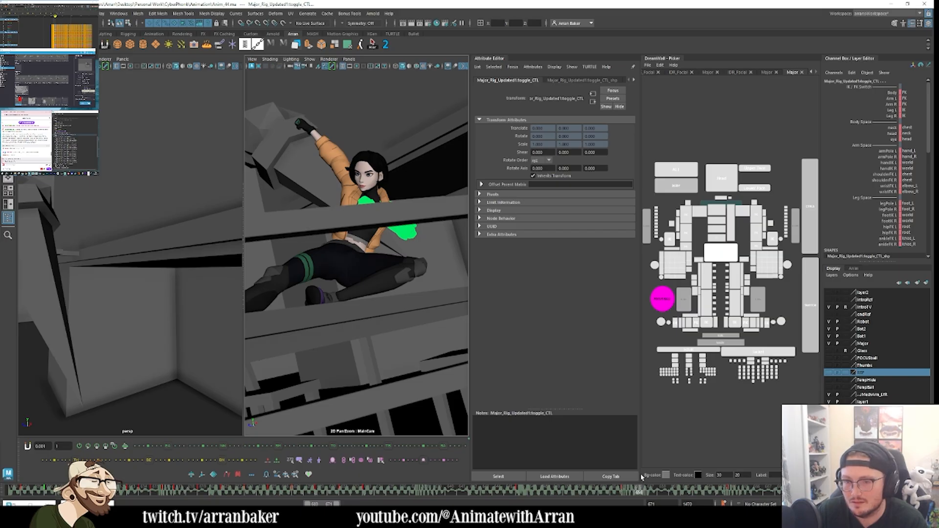
mouse_move(641, 477)
mouse_down()
mouse_move(500, 478)
mouse_move(532, 478)
mouse_move(376, 494)
mouse_move(651, 493)
mouse_up()
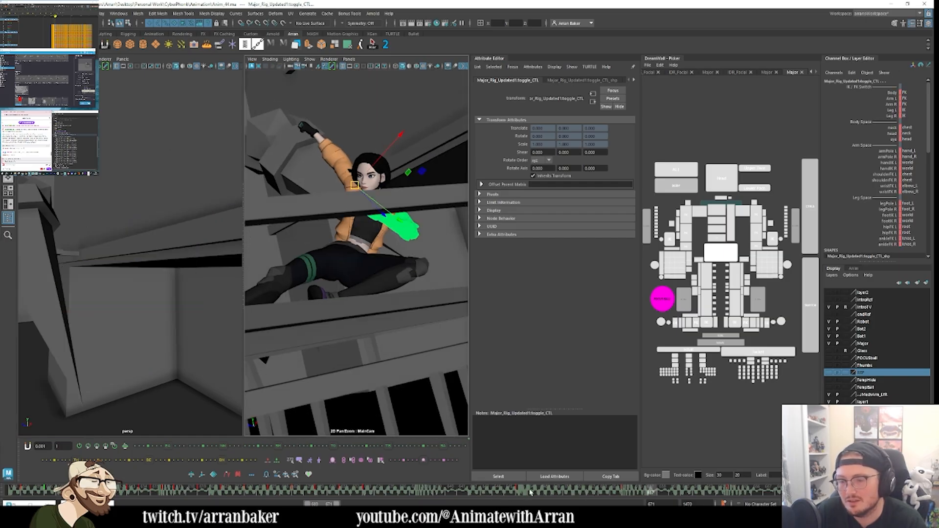
drag(312, 491, 353, 495)
click(368, 491)
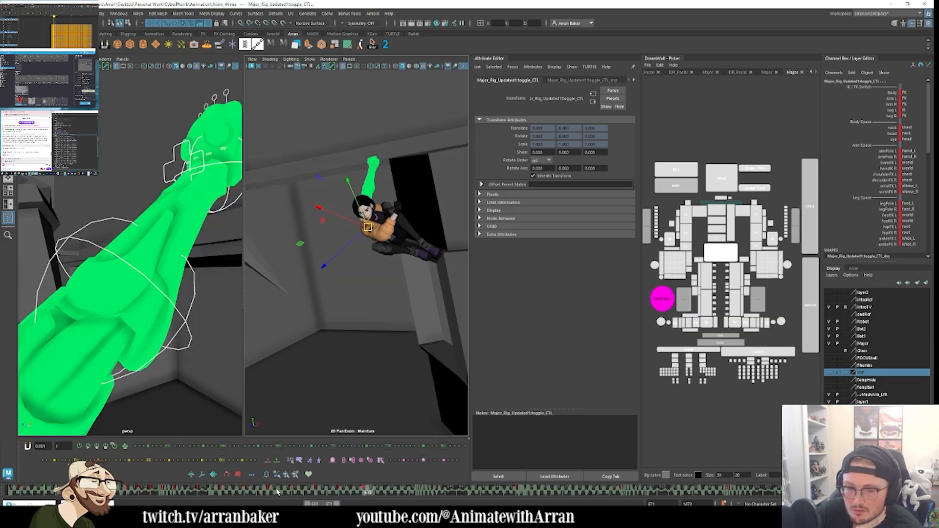
drag(277, 492, 365, 497)
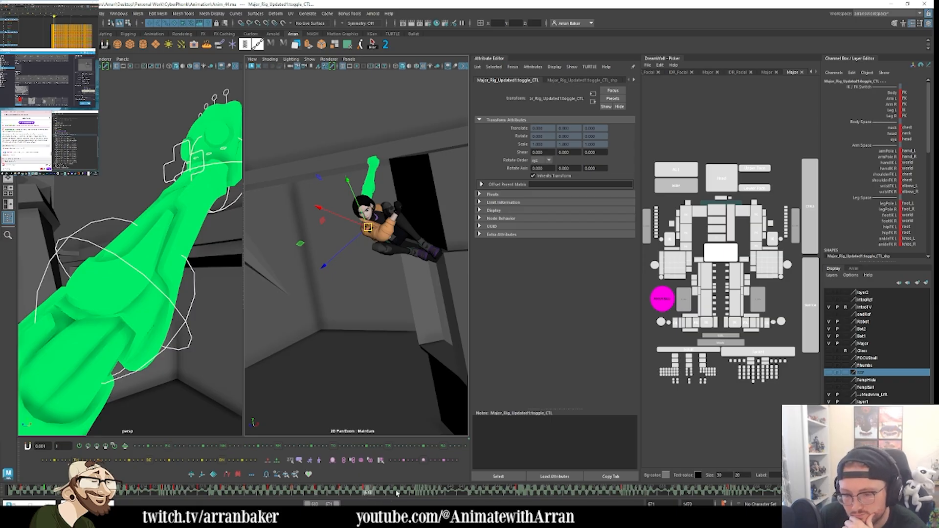
click(522, 490)
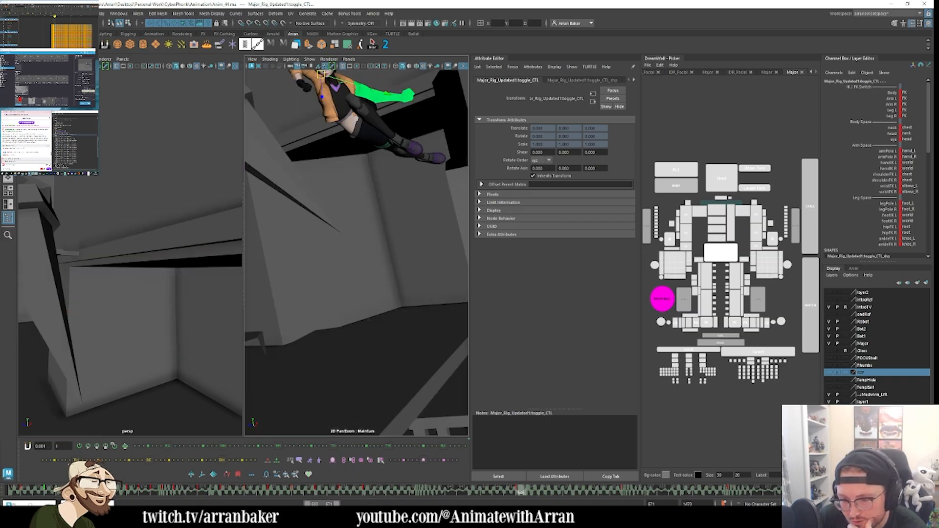
Step: Compare the mid-air pose beside the wall opening with the following tucked pose where the arm is raised
click(370, 495)
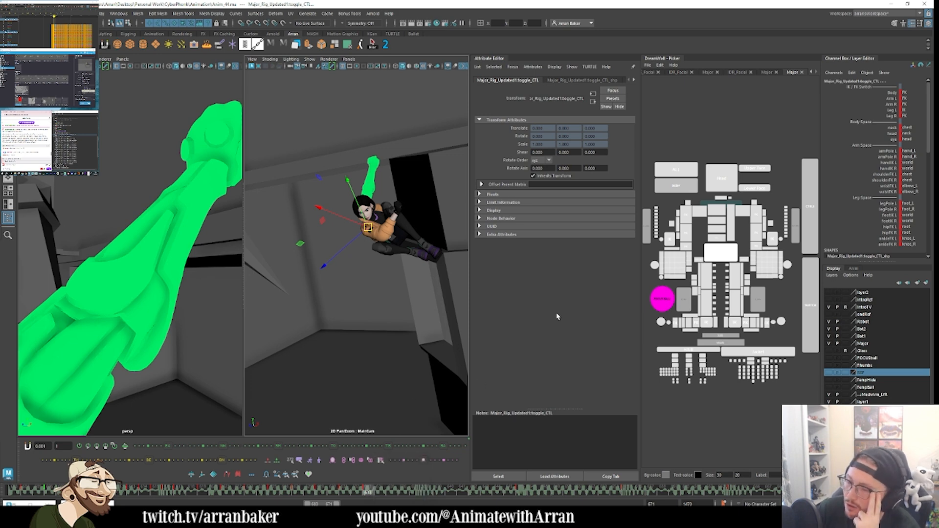
click(334, 491)
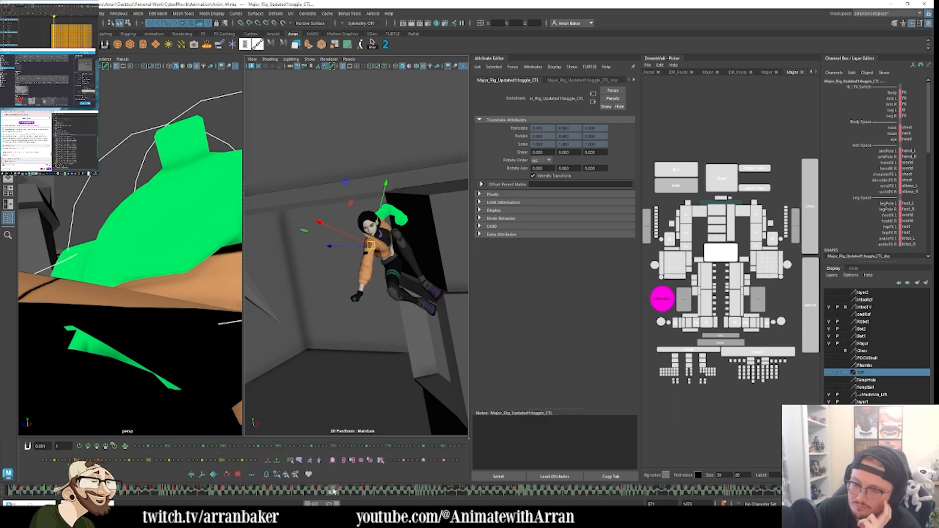
key(alt+period)
key(alt+period)
key(alt+period)
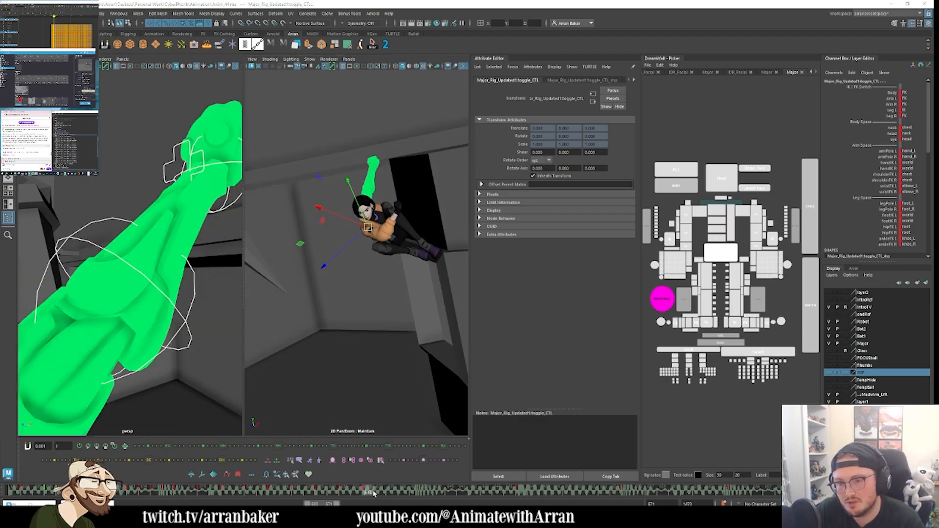
key(period)
key(comma)
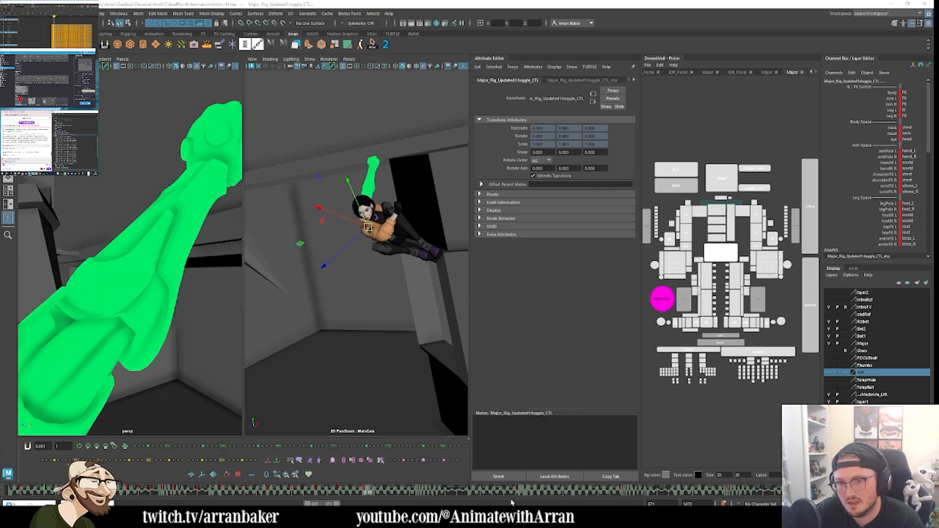
Step: Review the motion frame by frame from the push-off off the ledge to the tucked, raised-arm pose
drag(345, 494, 274, 496)
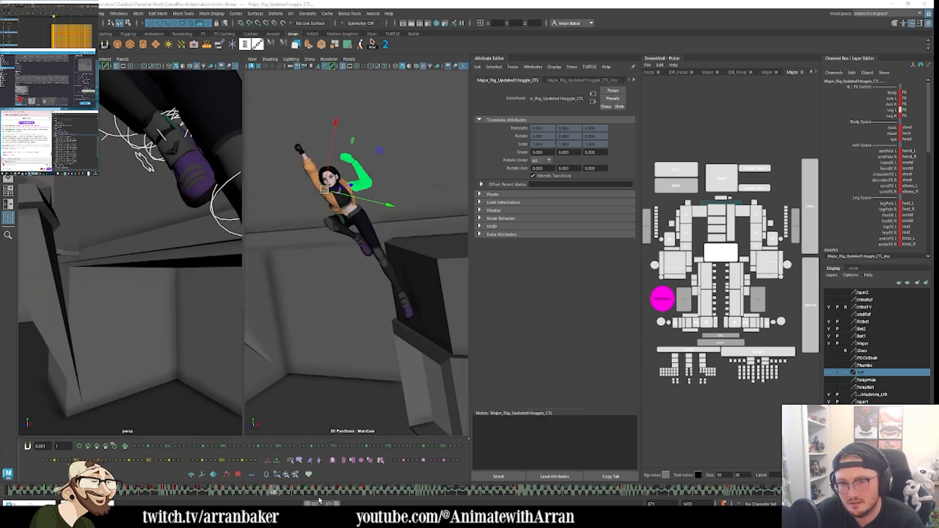
key(comma)
key(period)
key(period)
key(period)
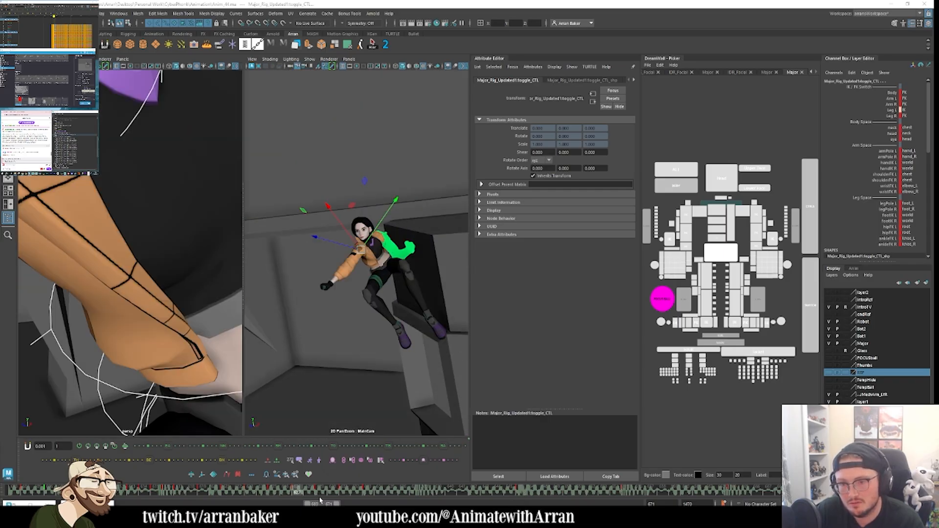
key(period)
key(period)
key(period)
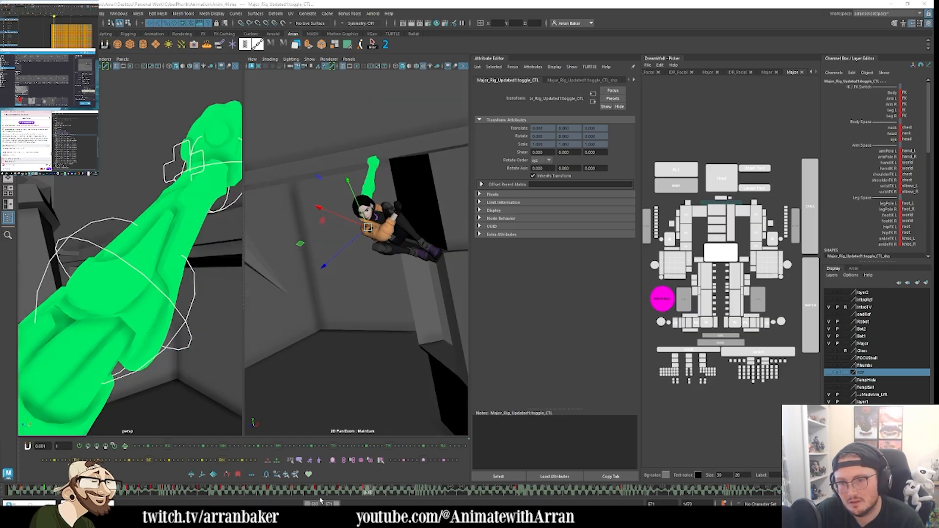
key(period)
key(comma)
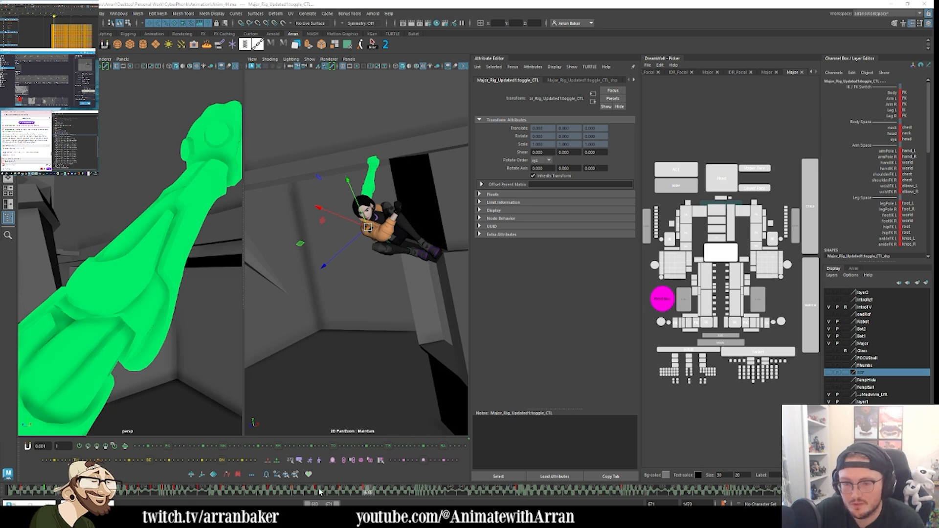
Step: Examine the poses from the approach above the ledge through push-off, turn and tuck, checking how the body rotates between them
key(comma)
key(comma)
key(comma)
key(comma)
key(comma)
key(comma)
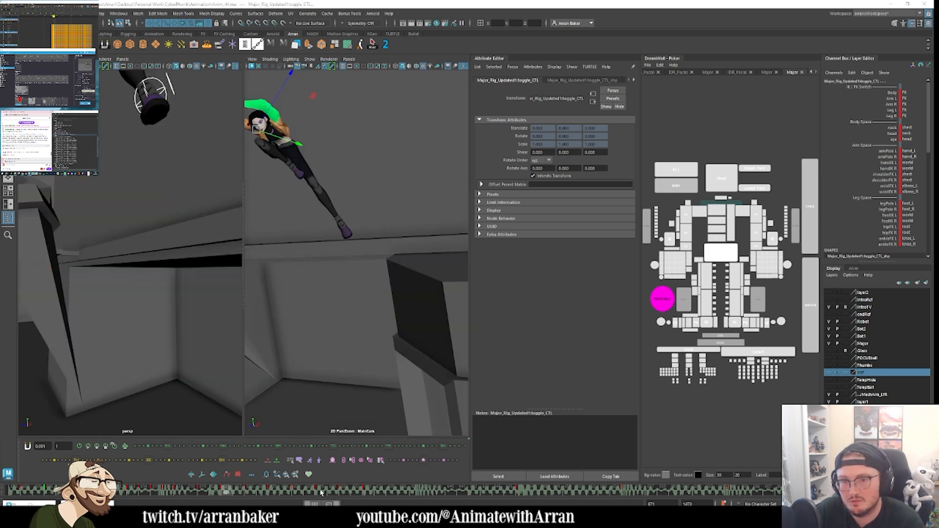
key(period)
key(period)
key(period)
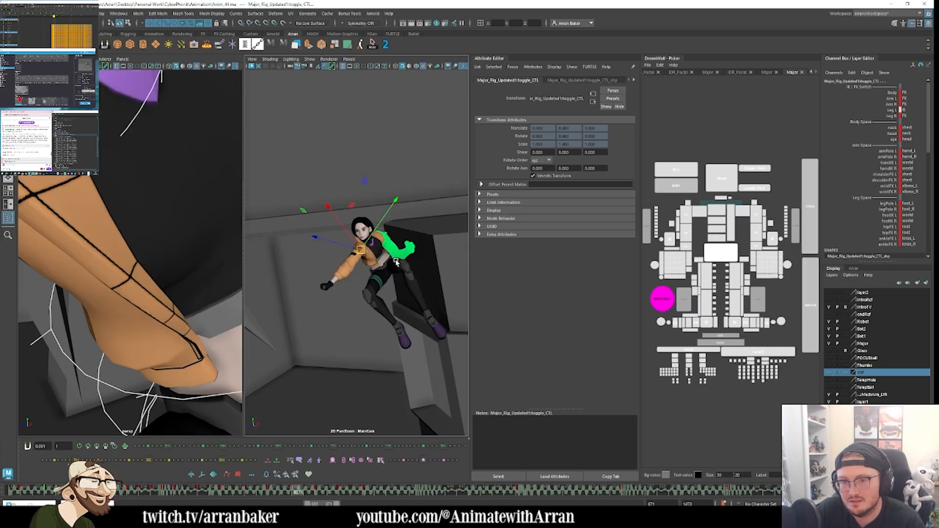
key(comma)
key(comma)
key(comma)
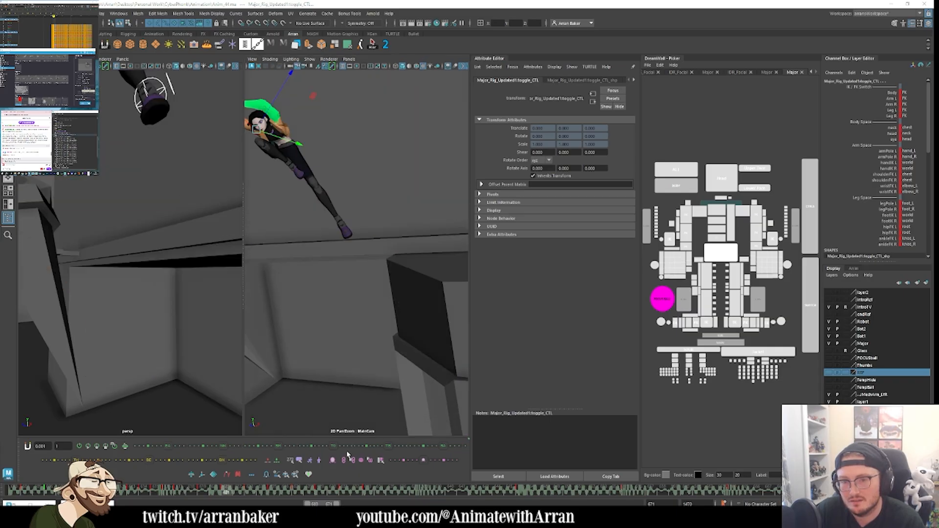
key(period)
key(period)
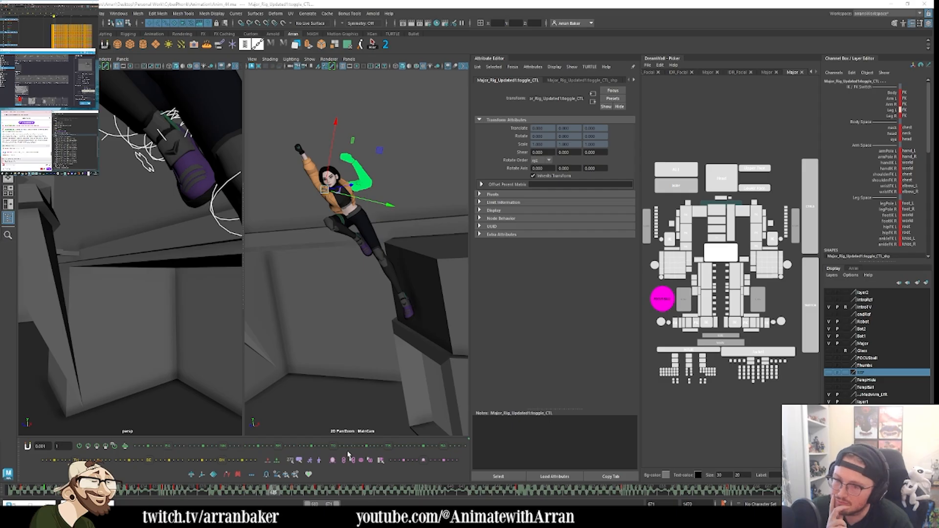
key(period)
key(period)
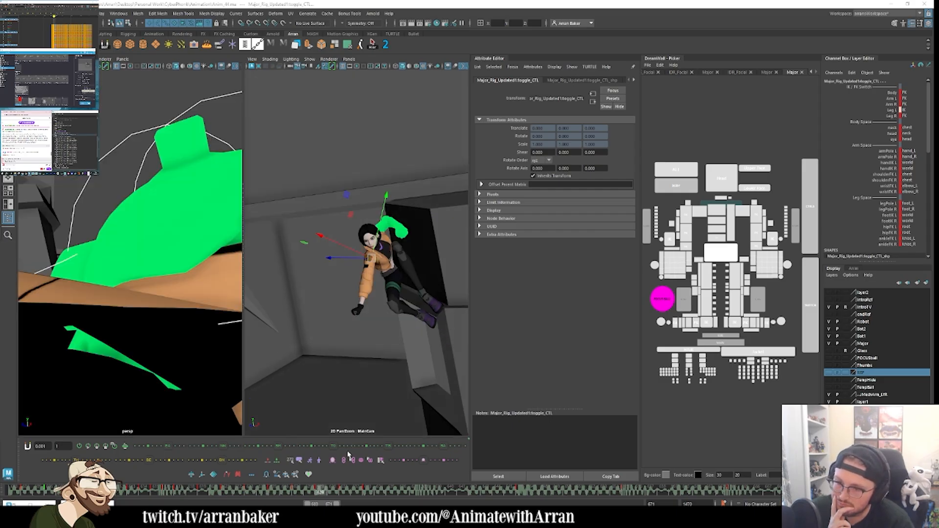
key(period)
key(period)
key(period)
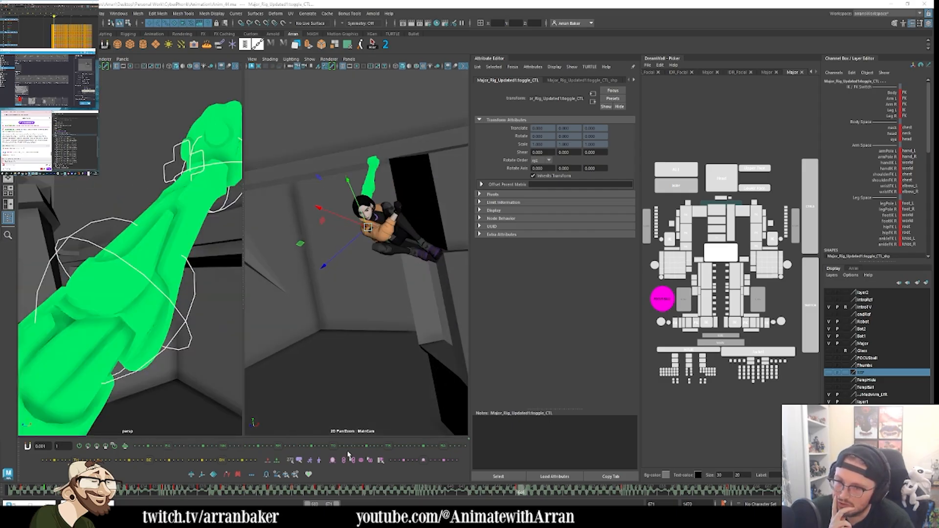
key(comma)
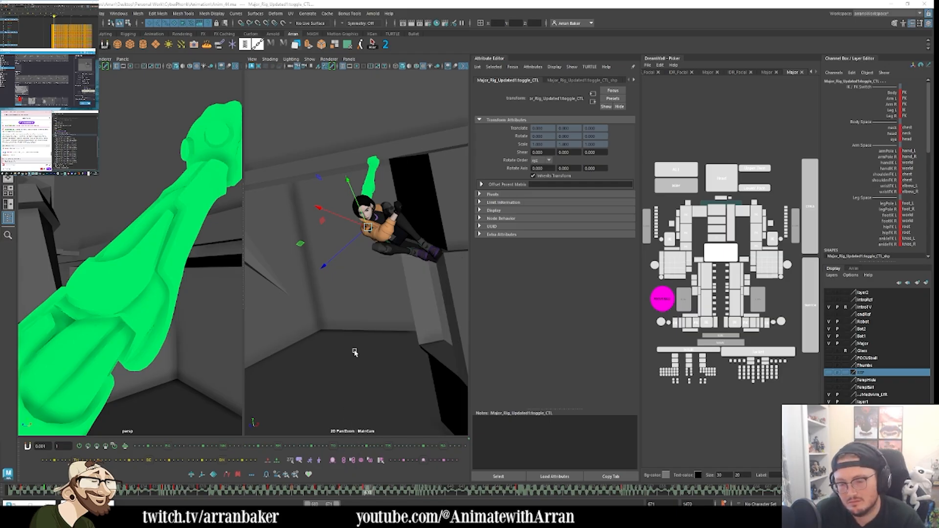
Step: Play back the leap and return to the pose where the foot pushes off the ledge
key(alt+v)
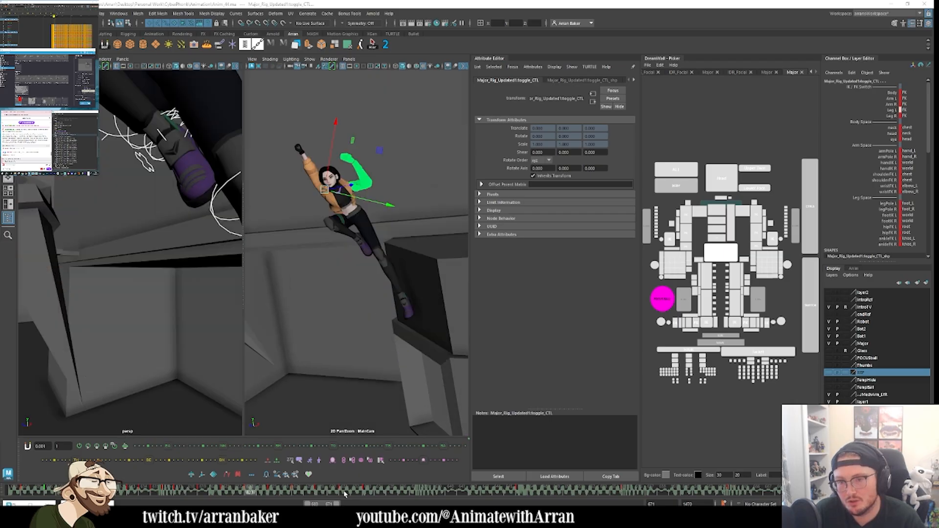
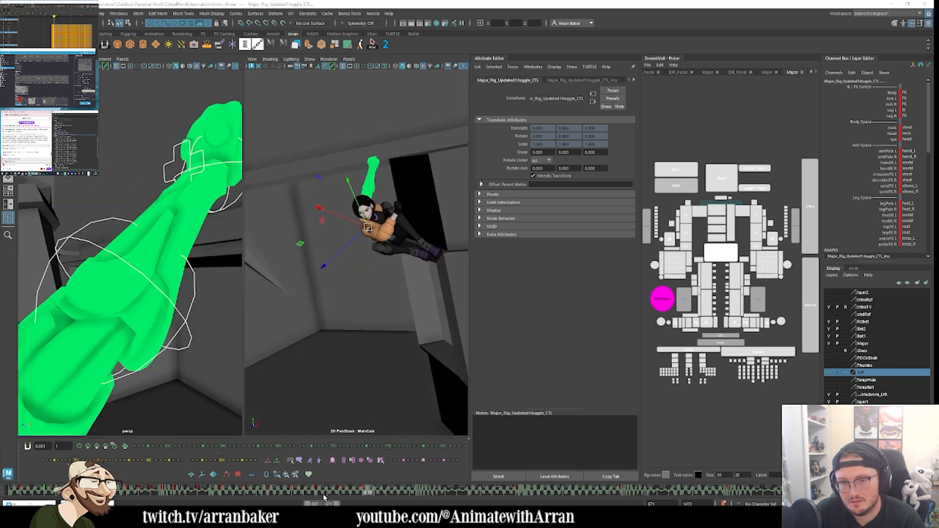
key(period)
key(comma)
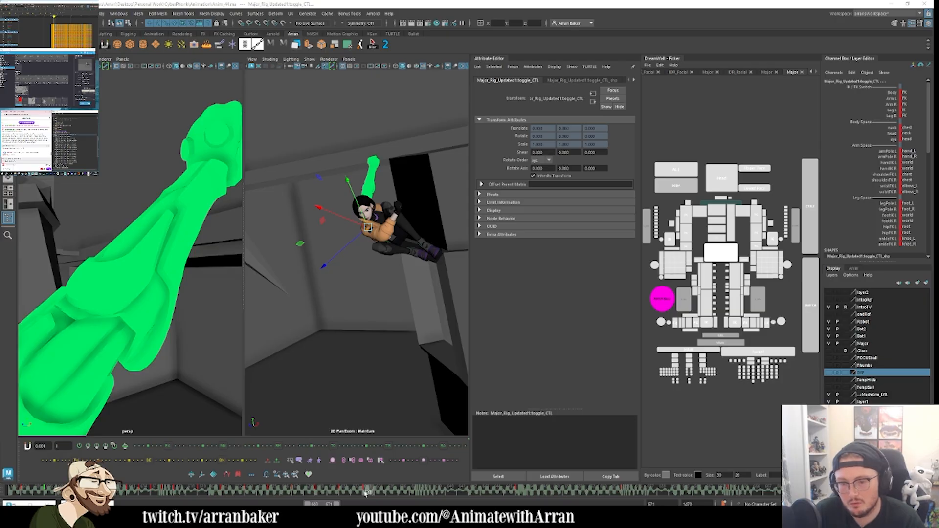
click(368, 495)
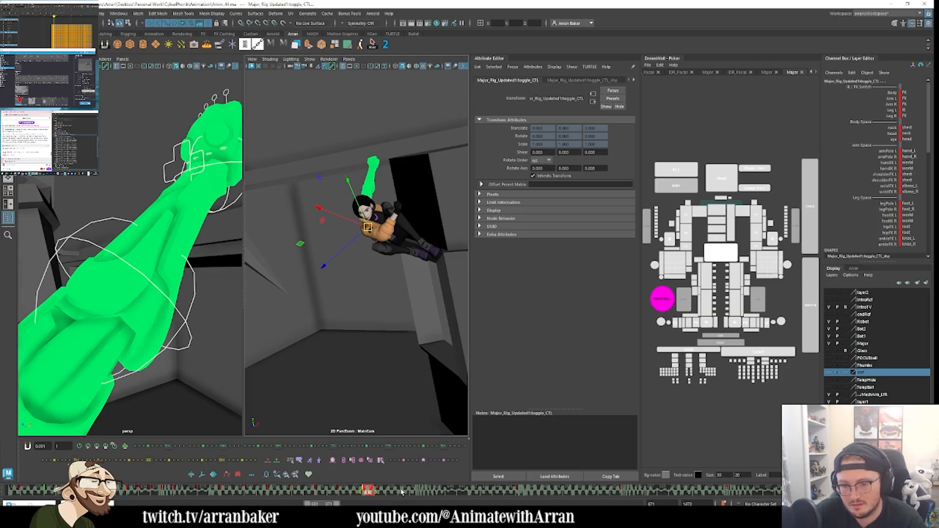
mouse_move(402, 491)
mouse_down()
mouse_move(460, 498)
mouse_move(260, 484)
mouse_move(274, 489)
mouse_up()
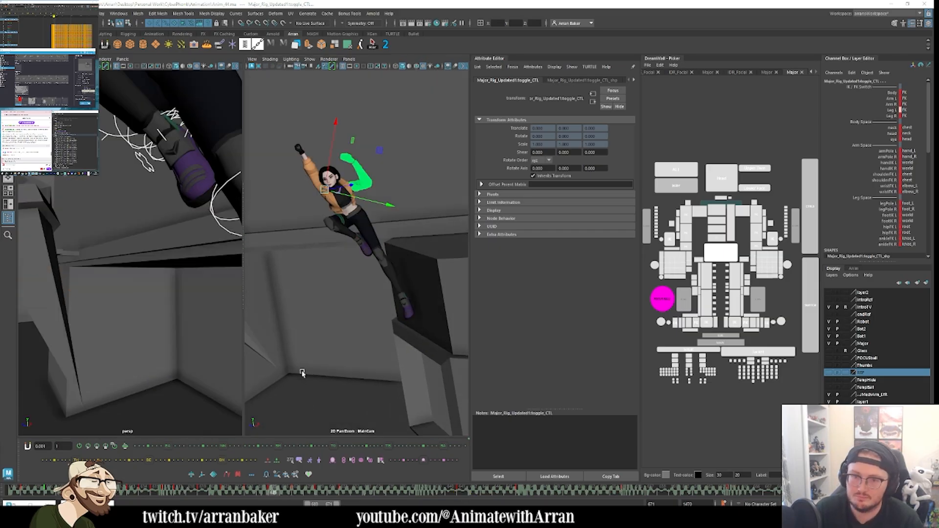
key(period)
key(comma)
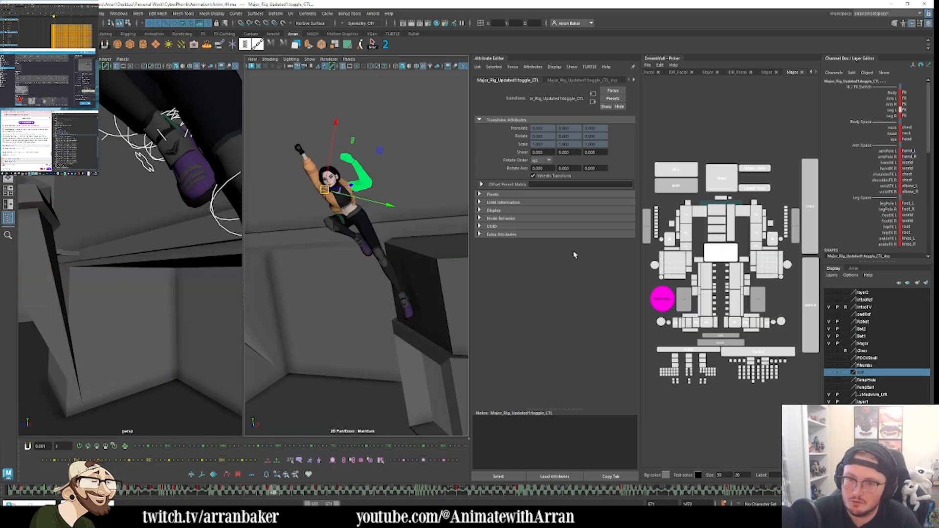
Step: Rotate the root control in the ledge push-off pose so the body leans flatter, comparing it with the neighbouring poses
click(724, 257)
key(period)
key(period)
key(comma)
key(comma)
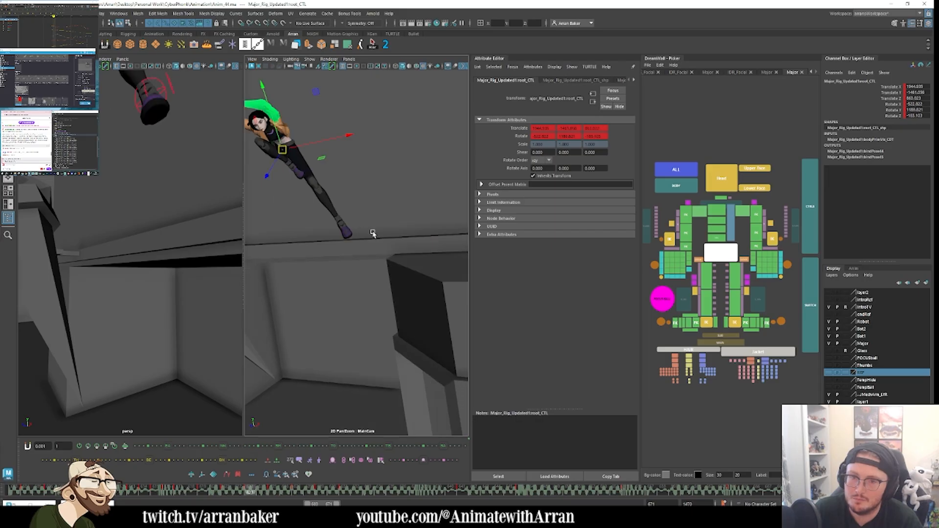
key(e)
drag(357, 221, 335, 216)
key(period)
key(period)
key(comma)
key(comma)
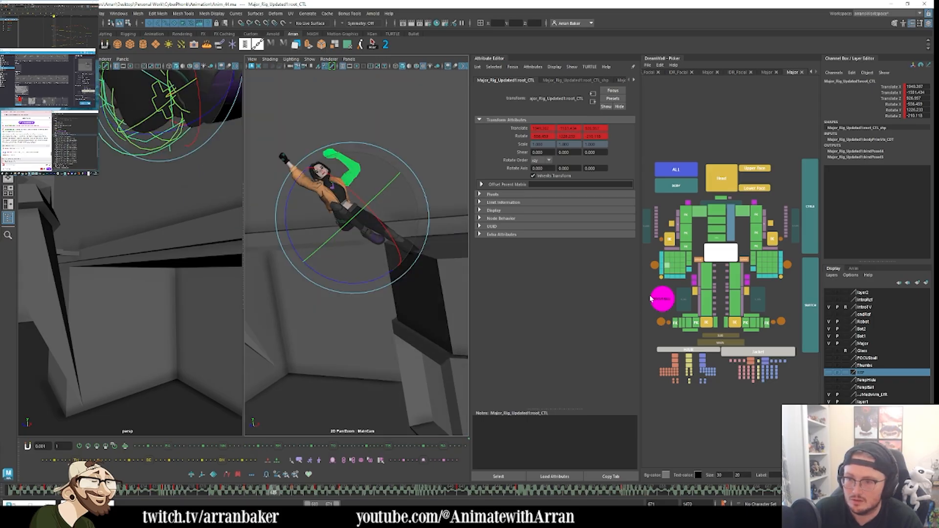
Step: Rotate the left hip to extend the leg down toward the ledge, and tilt the pelvis in the push-off pose
click(735, 277)
drag(409, 217, 385, 253)
click(719, 240)
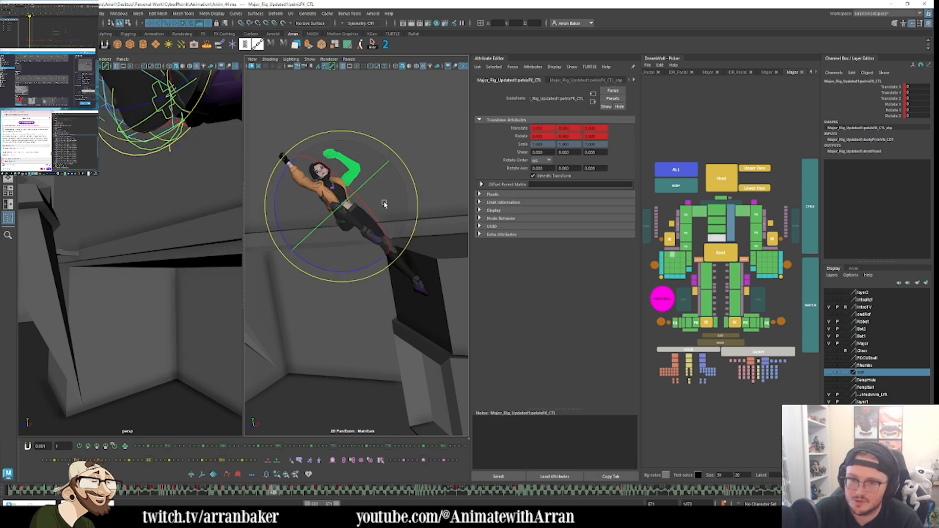
drag(380, 203, 367, 182)
key(comma)
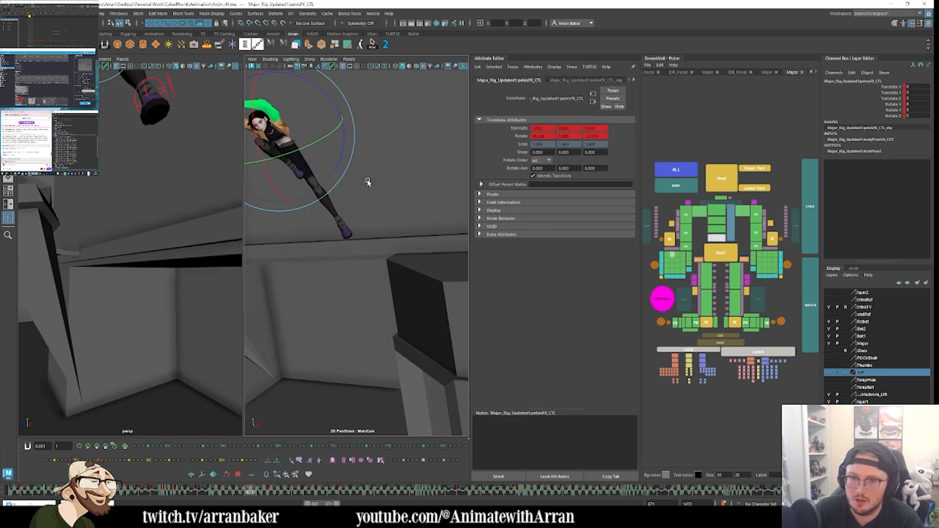
key(period)
Step: Rotate the root again so the body is steeper and the extended leg's foot reaches the ledge edge
click(721, 253)
drag(388, 248, 400, 213)
key(comma)
key(period)
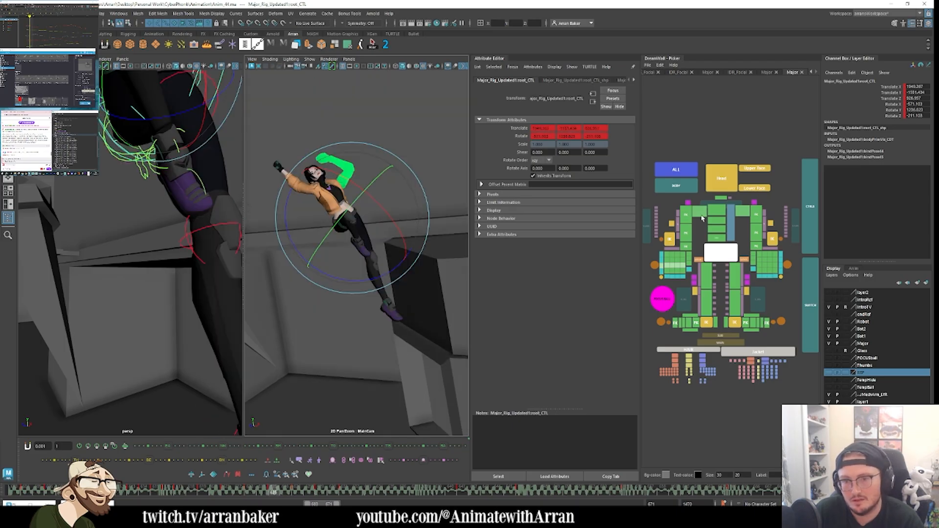
Step: Turn the head to a new angle and rotate the right hip to adjust the bent leg in the push-off pose
click(721, 181)
drag(385, 177, 384, 204)
drag(384, 217, 407, 232)
key(comma)
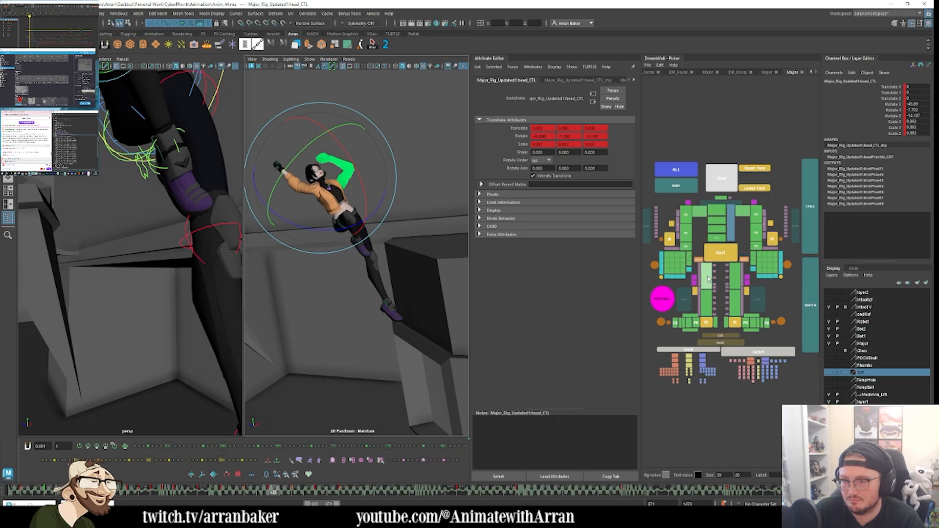
click(708, 279)
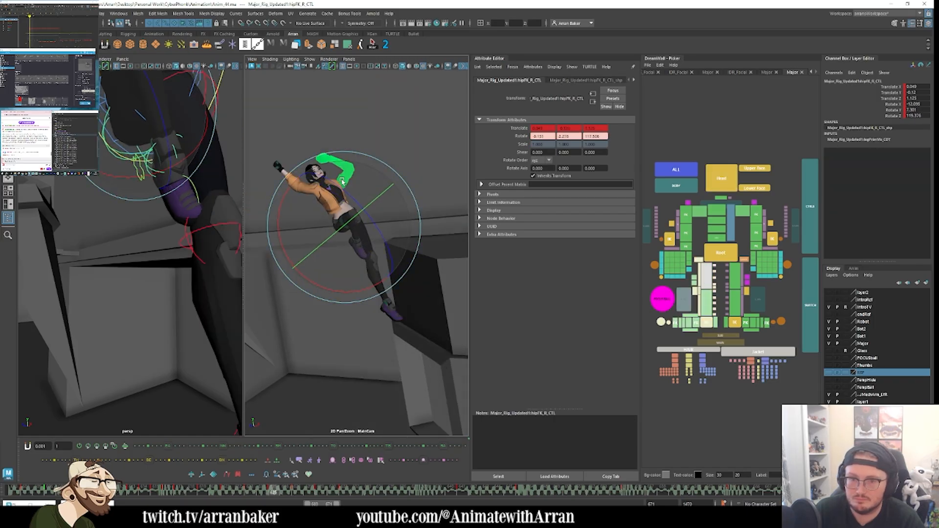
drag(343, 181, 386, 240)
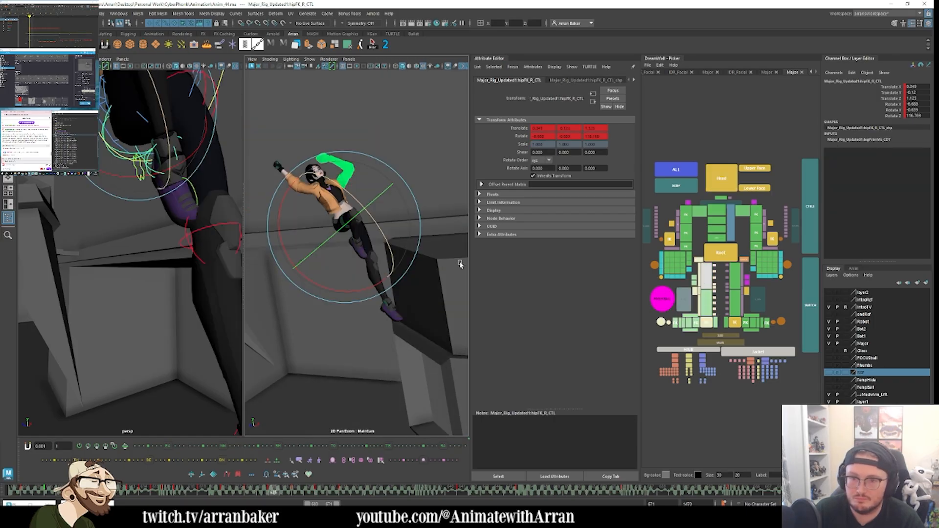
Step: Rotate the left shoulder to swing the arm out behind the body, and adjust the left wrist's angle
click(757, 215)
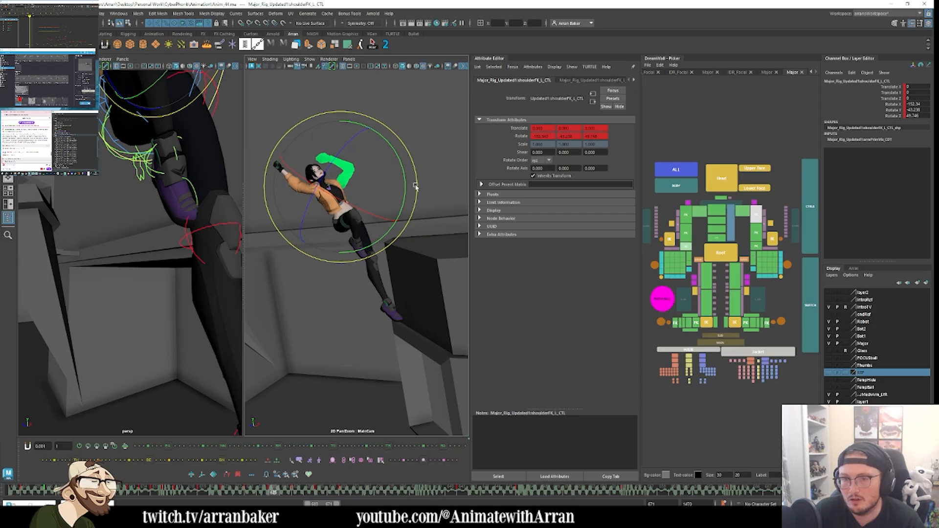
key(.)
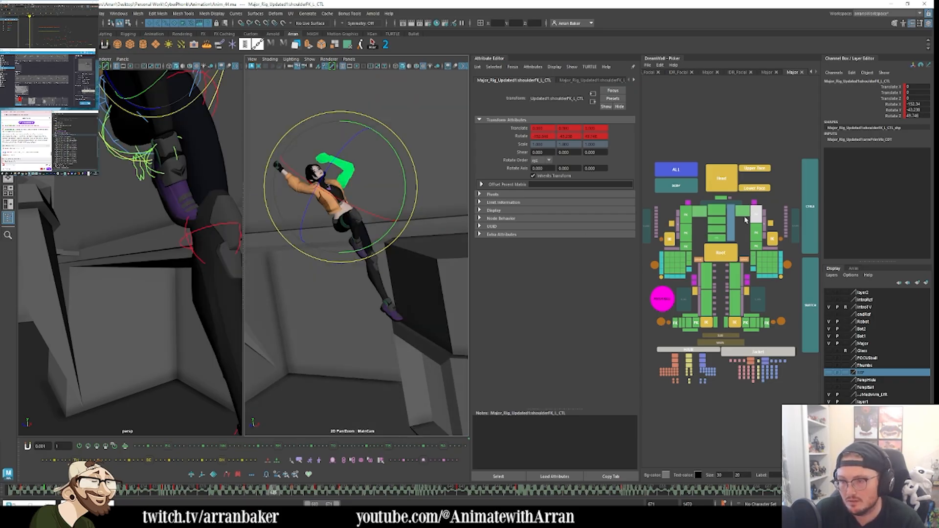
drag(385, 175, 443, 218)
key(Down)
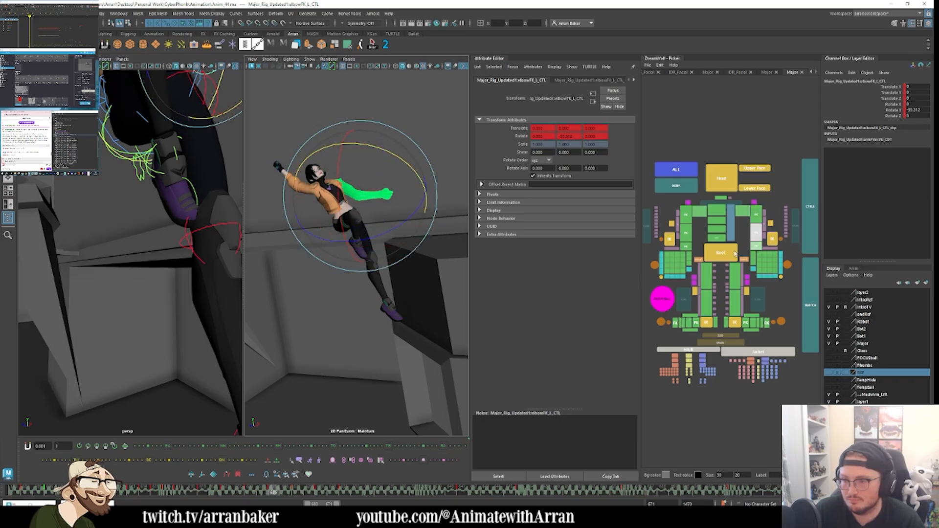
key(Down)
mouse_move(419, 184)
mouse_down()
mouse_move(425, 245)
mouse_move(392, 250)
mouse_move(422, 202)
mouse_up()
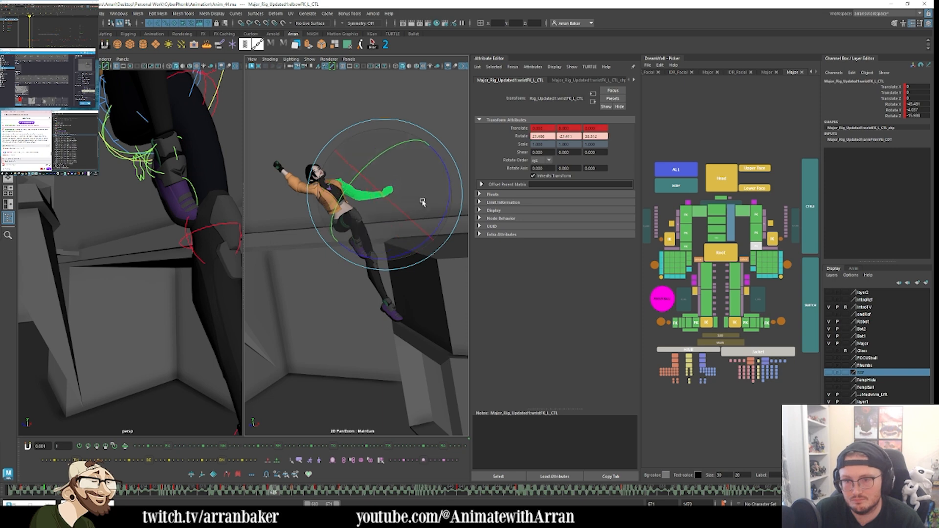
drag(370, 235, 399, 250)
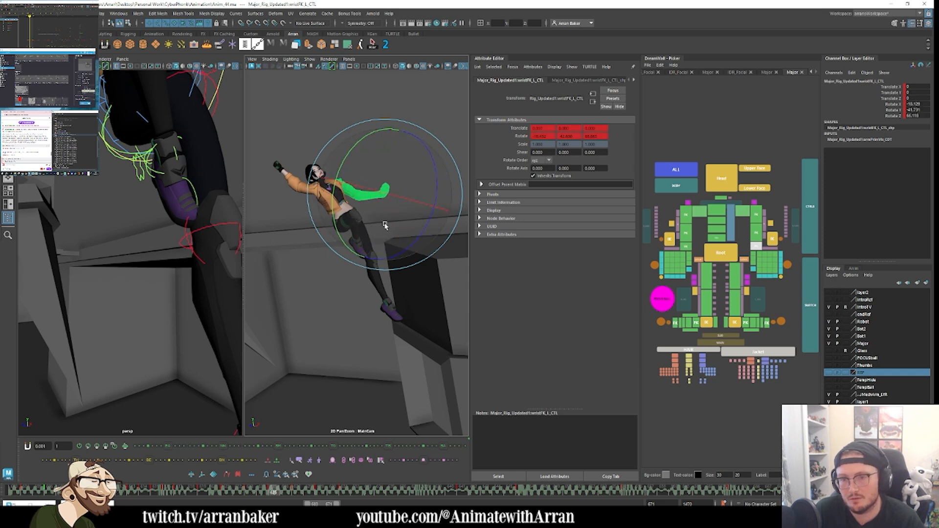
Step: Rotate the right clavicle and swing the right shoulder so the arm comes in toward the head in the push-off pose
click(695, 216)
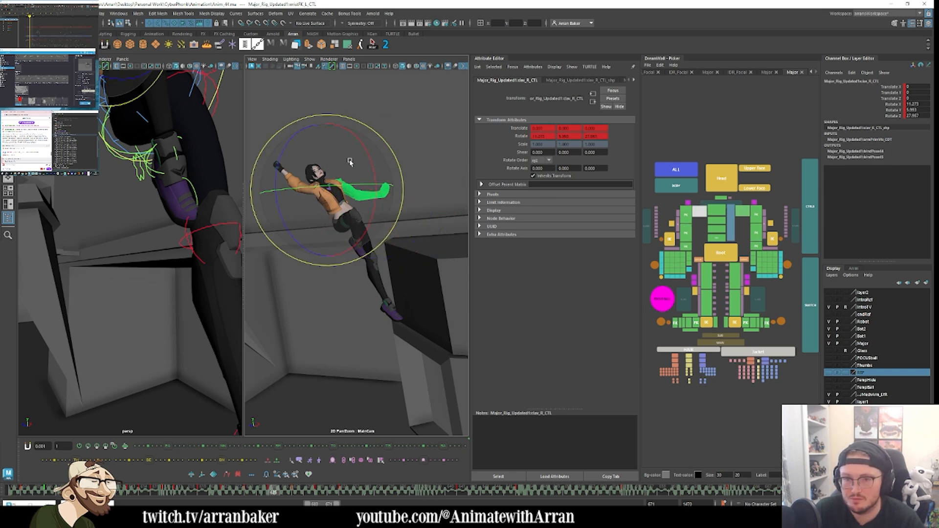
drag(298, 176, 320, 161)
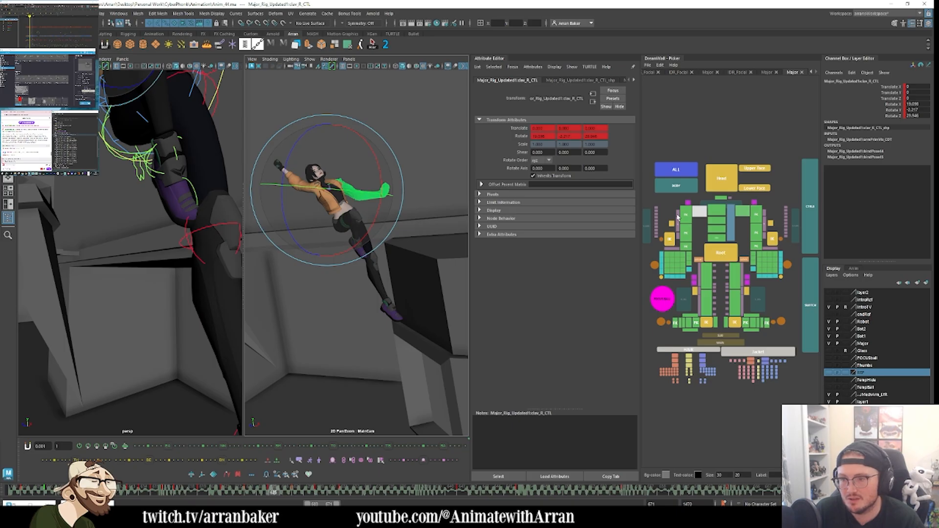
click(369, 182)
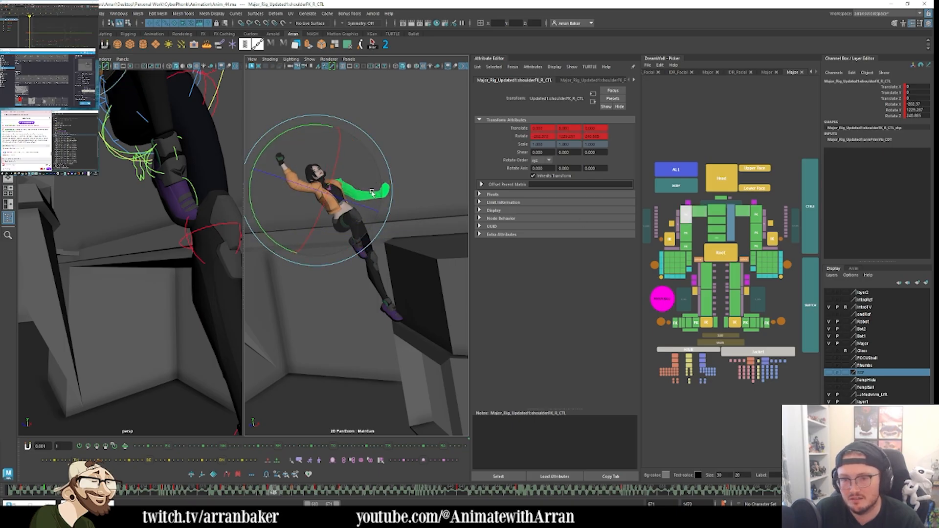
drag(372, 192, 341, 196)
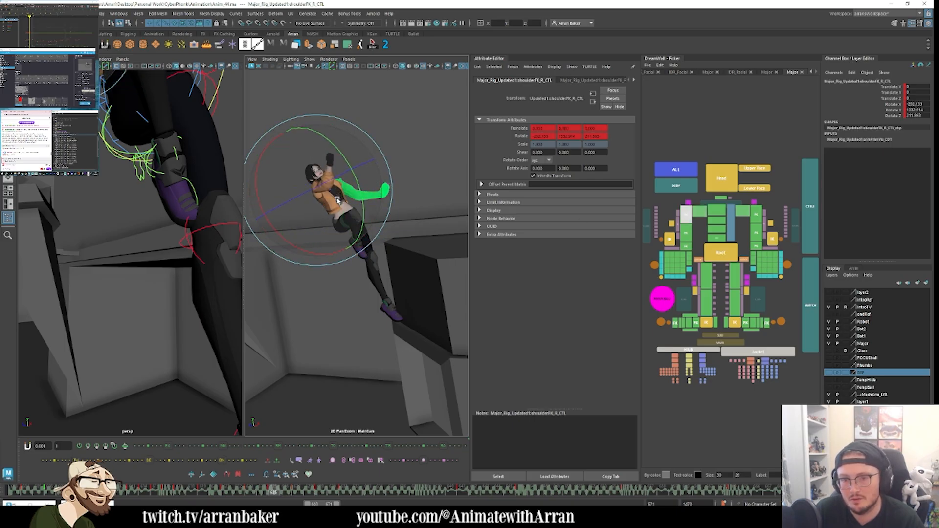
Step: Compare neighbouring frames, refine the right shoulder's rotation to bring the arm up in front of the face, and re-angle the right clavicle
key(comma)
key(comma)
key(comma)
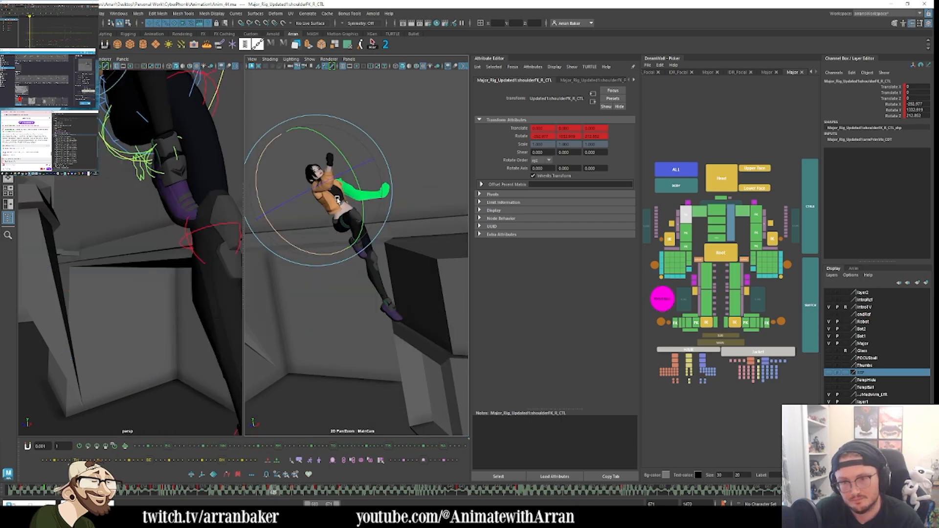
key(period)
drag(329, 175, 342, 194)
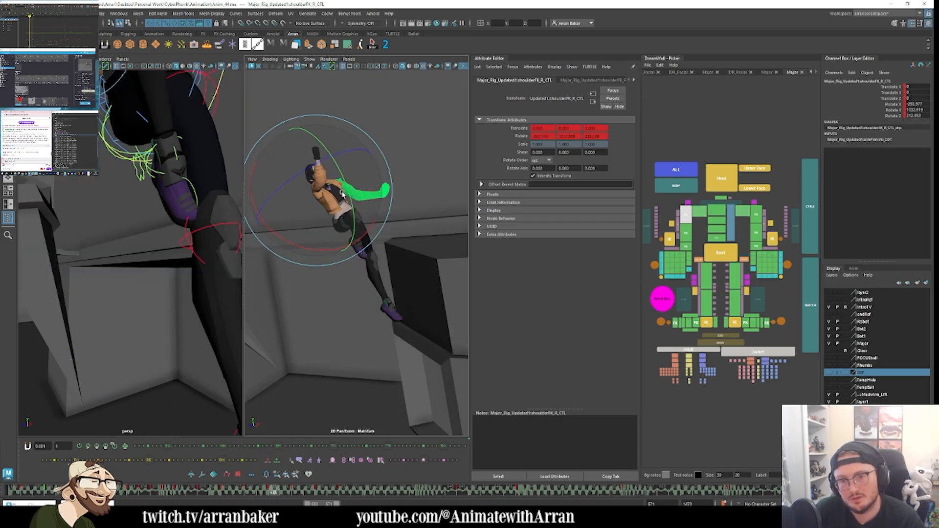
key(period)
key(comma)
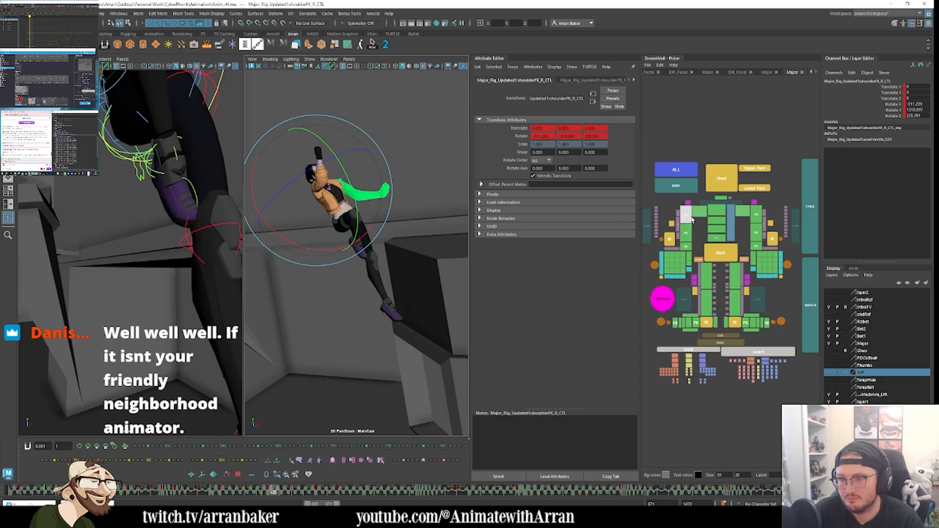
drag(350, 217, 327, 164)
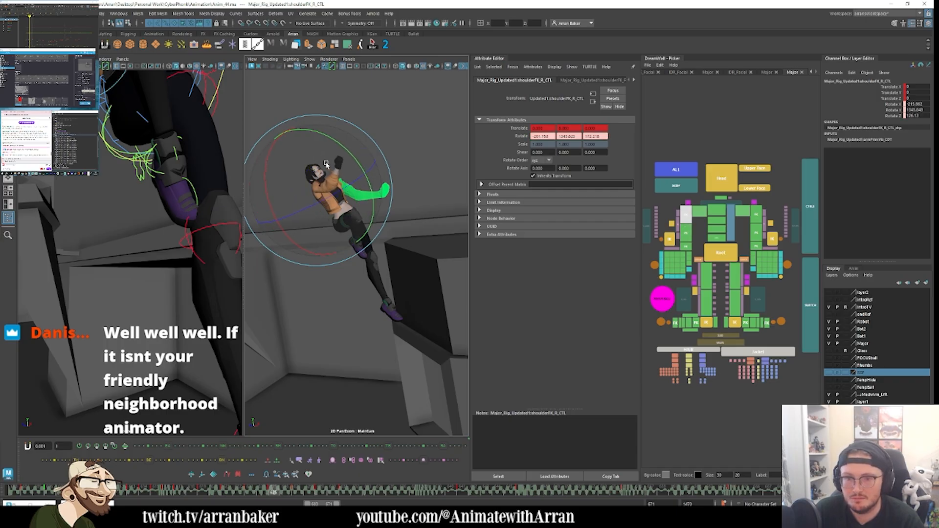
key(Up)
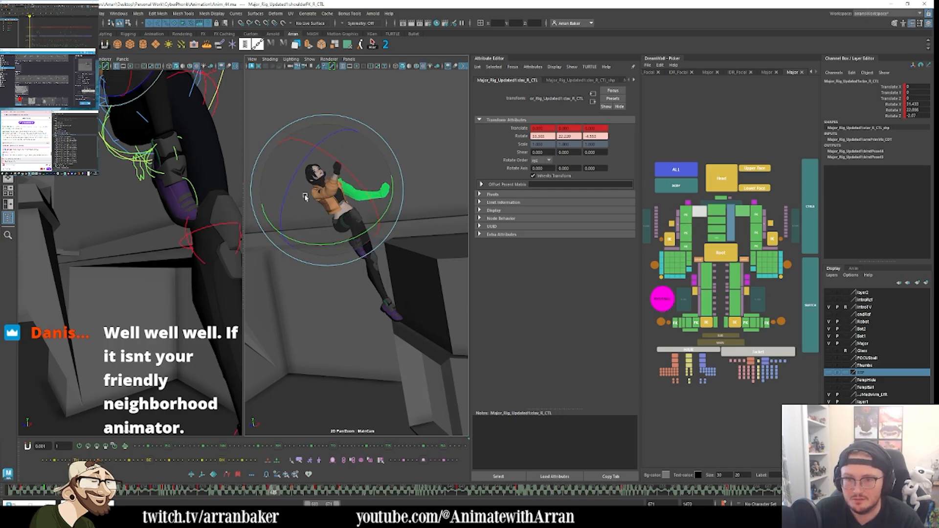
Step: Turn the head and adjust the neck in the push-off pose, checking the rotation against neighbouring frames
click(316, 174)
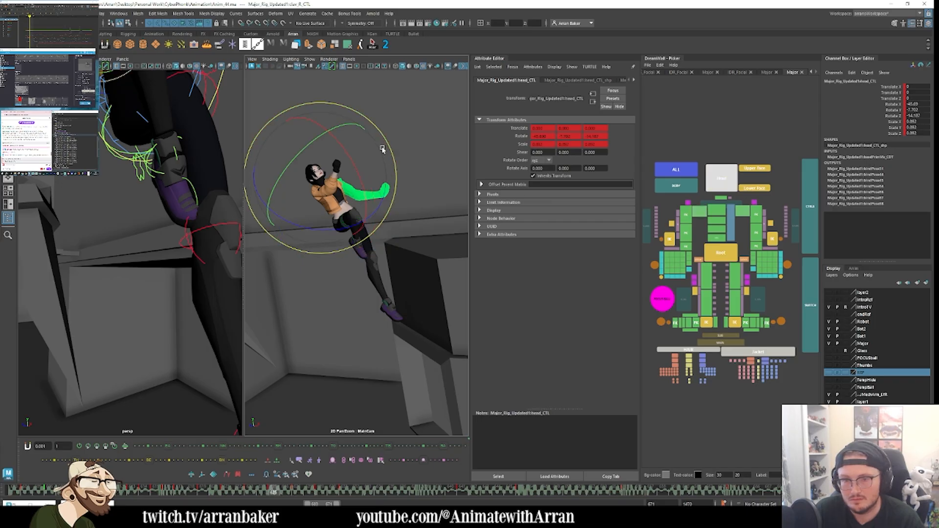
key(comma)
key(period)
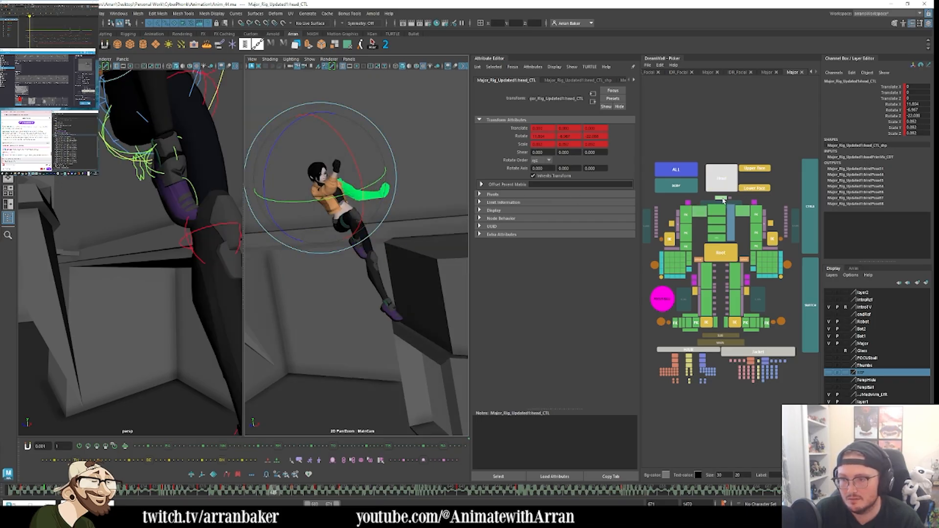
click(723, 199)
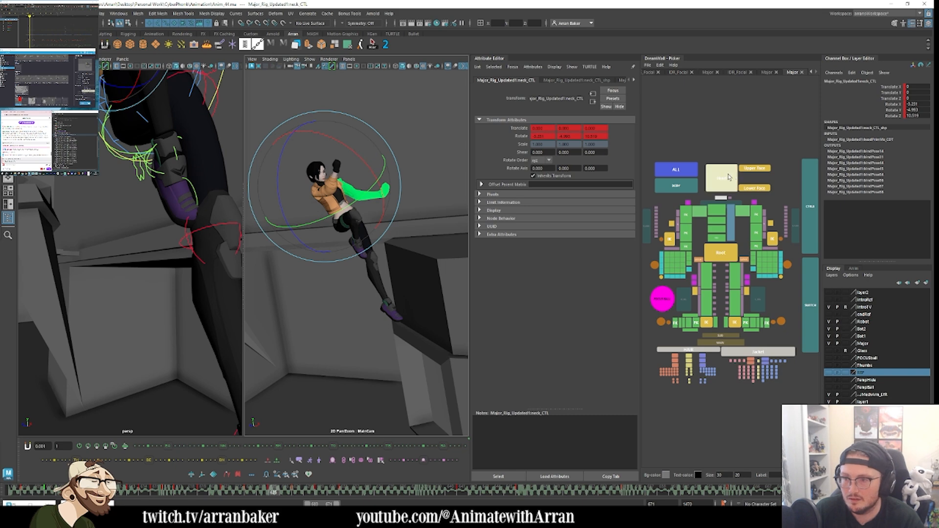
click(729, 177)
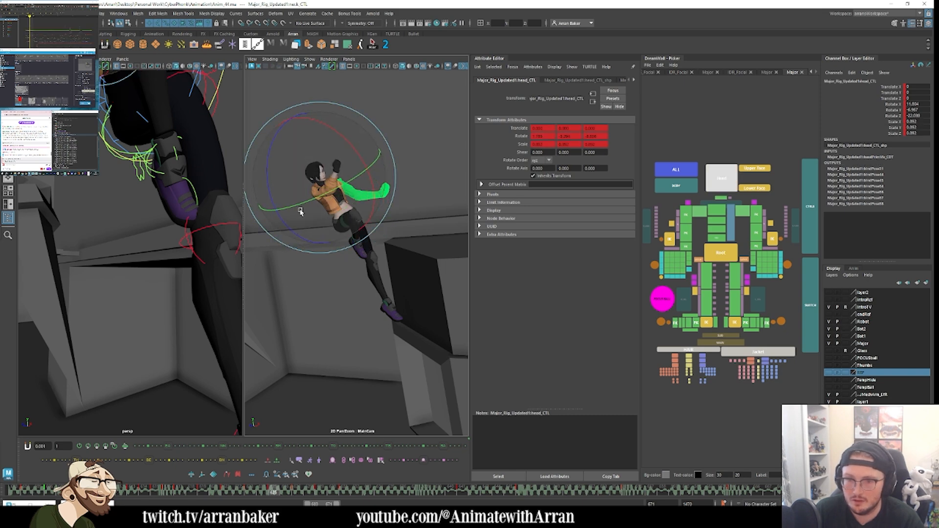
key(comma)
key(period)
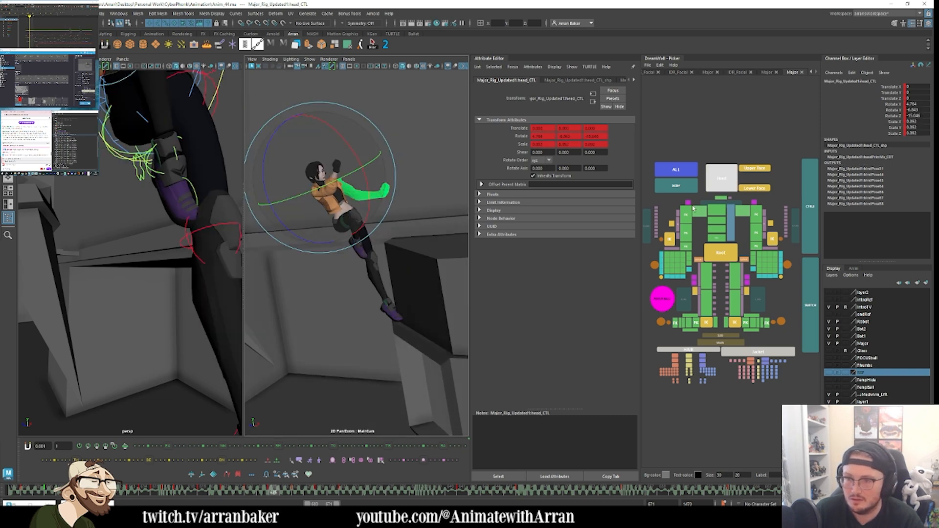
Step: Rotate the right shoulder to raise the arm up ahead of the body, and adjust the right elbow's bend
click(687, 216)
drag(318, 205, 327, 154)
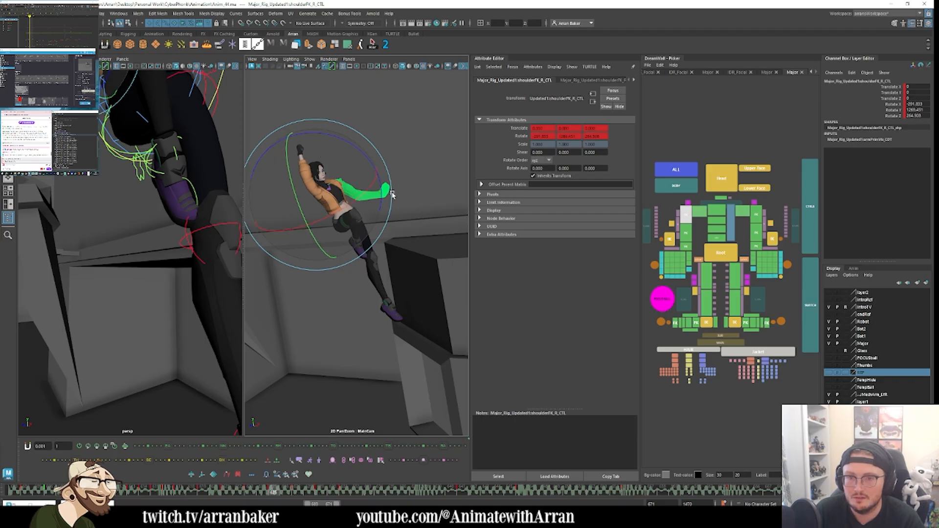
click(687, 231)
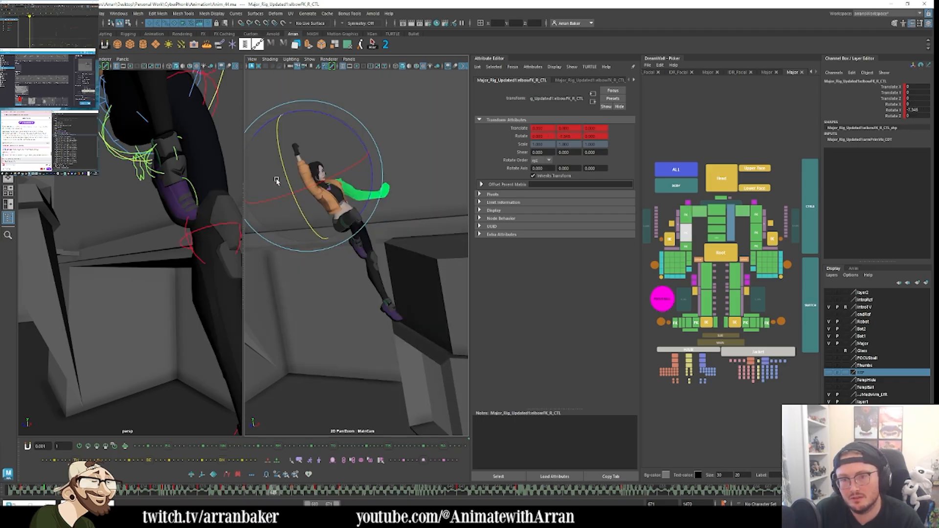
key(period)
key(comma)
Step: With all rig controls selected, delete the range of keys following the push-off and carry the push-off pose to a later frame
click(676, 170)
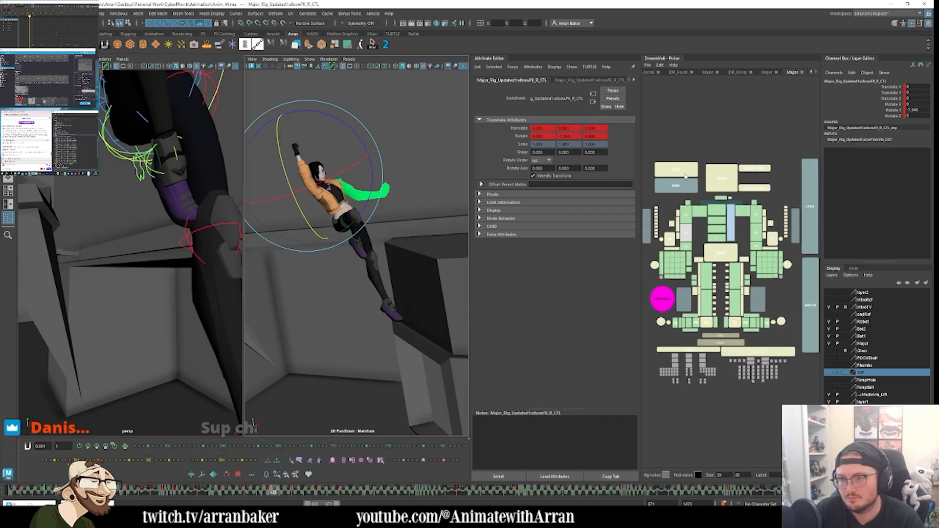
click(307, 491)
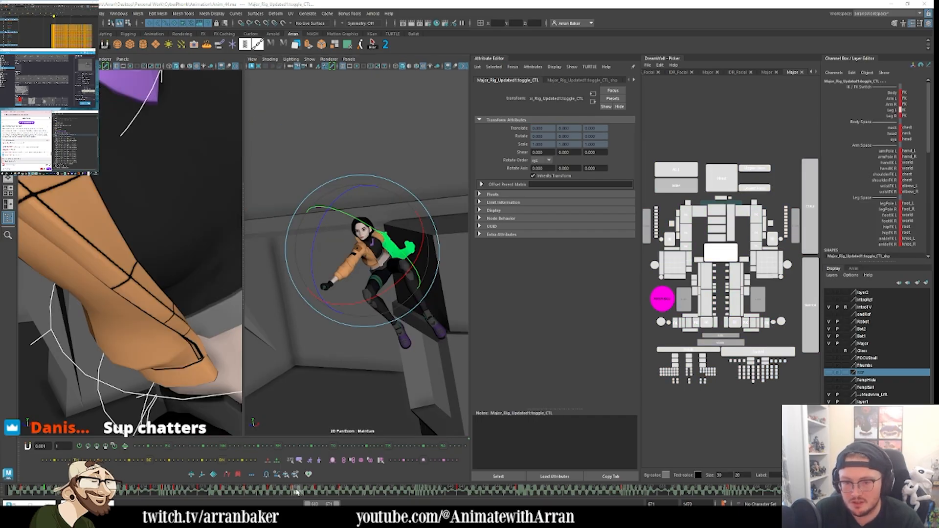
shift+drag(297, 492, 340, 495)
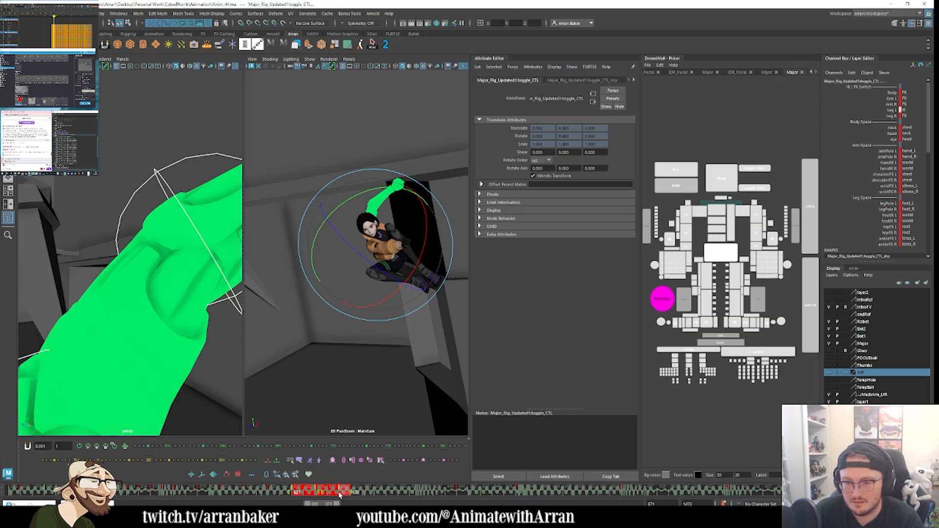
right_click(340, 493)
click(368, 378)
click(272, 493)
drag(268, 494, 383, 494)
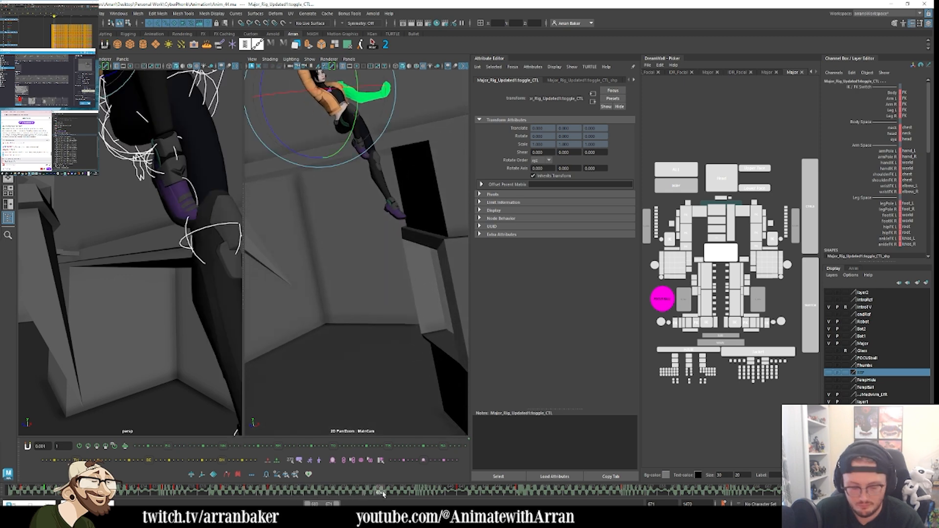
Step: Move the root control down and across so the body comes beside the next ledge in the camera view
click(738, 247)
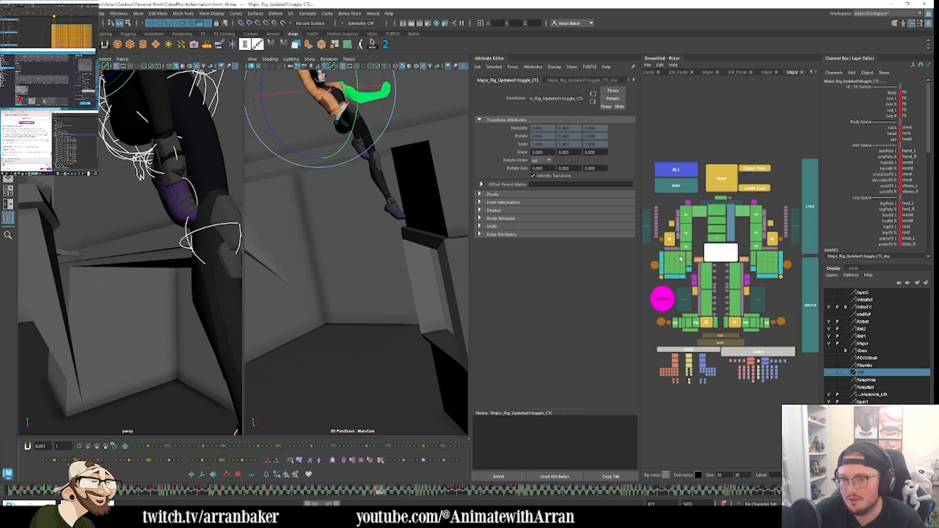
key(f)
alt+right_drag(185, 284, 113, 296)
key(w)
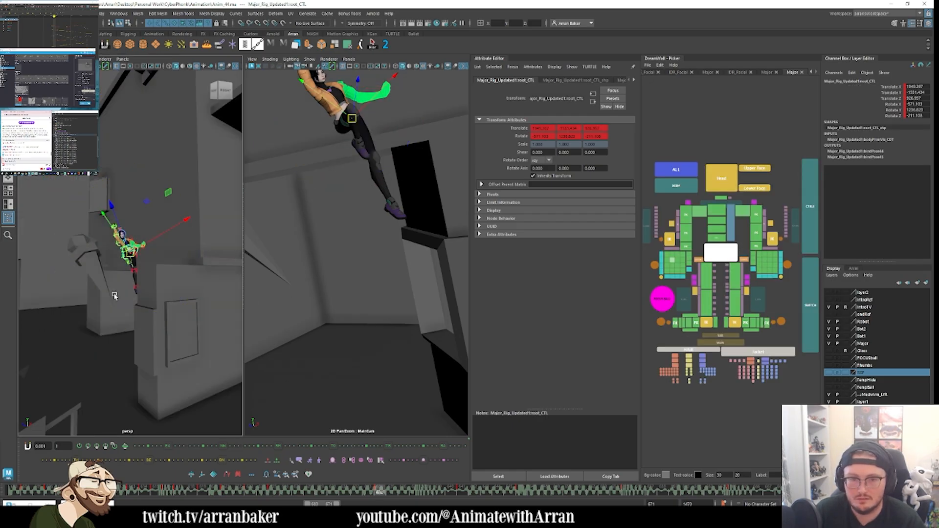
alt+drag(113, 295, 148, 281)
middle_drag(147, 282, 154, 319)
Step: Rotate the root so the body turns upright facing the ledge, and nudge its position
key(e)
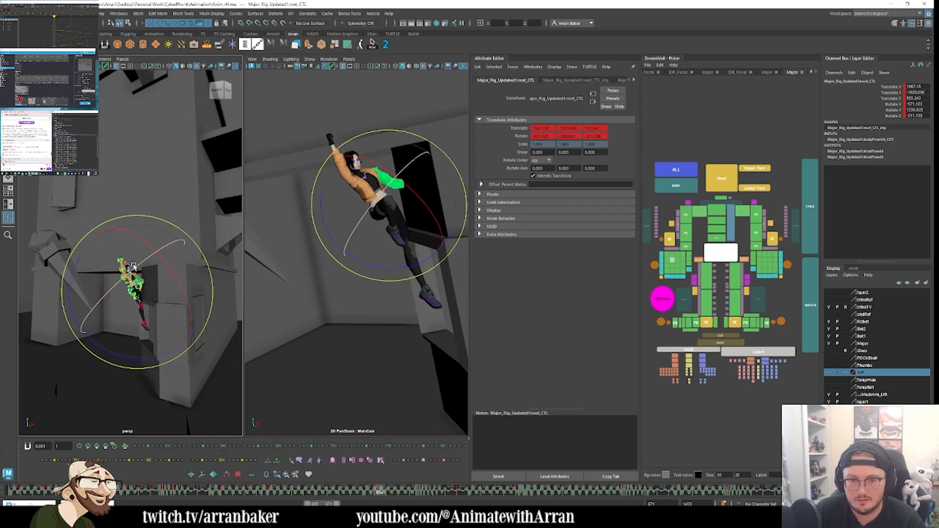
drag(139, 280, 162, 287)
drag(370, 177, 385, 160)
key(w)
middle_drag(431, 243, 429, 232)
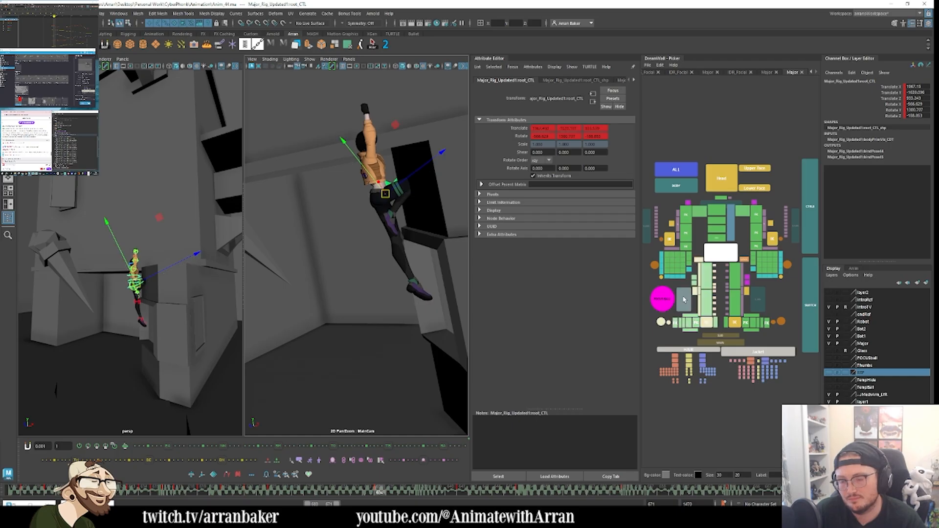
Step: Switch the legs to IK on the toggle control and reposition the right foot near the ledge
click(774, 353)
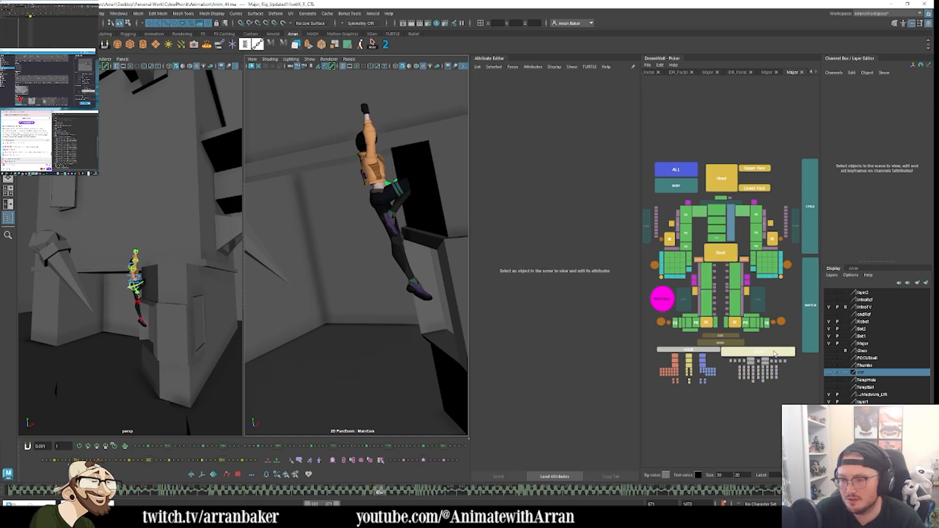
click(803, 343)
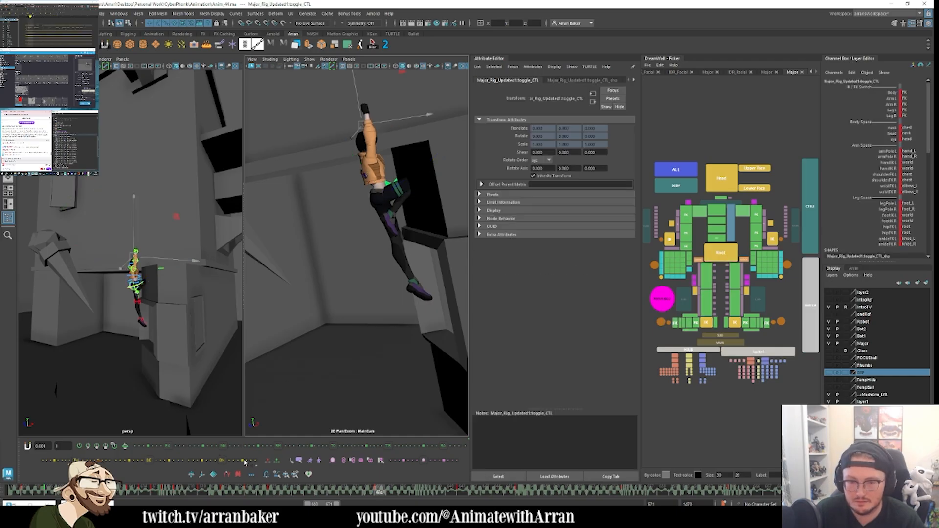
click(243, 462)
click(709, 322)
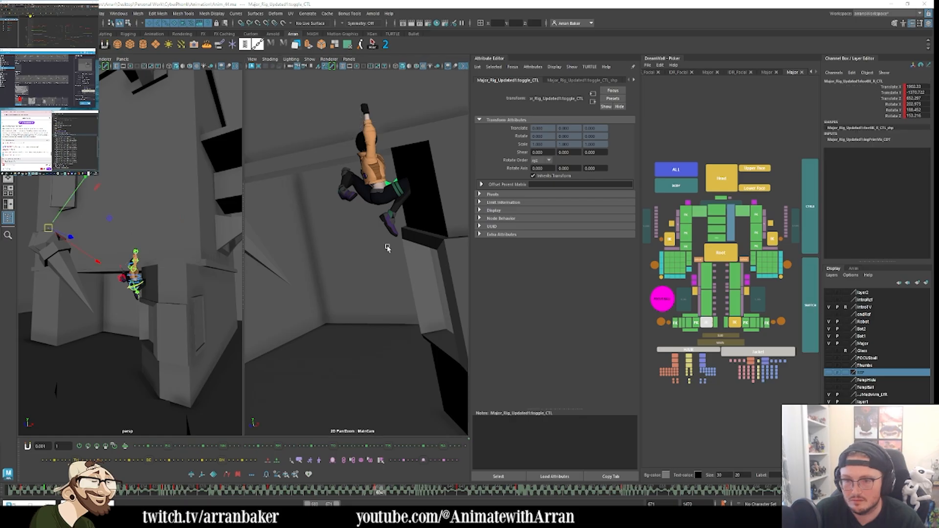
middle_drag(373, 272, 443, 280)
Step: Move the IK feet in under the body so both legs bend toward the ledge
key(f)
alt+right_drag(155, 324, 116, 317)
mouse_move(115, 317)
alt+mouse_down()
mouse_move(168, 331)
mouse_move(189, 323)
mouse_move(120, 331)
alt+mouse_up()
middle_drag(120, 331, 36, 326)
key(e)
alt+drag(147, 300, 189, 306)
key(w)
mouse_move(150, 308)
middle_down()
mouse_move(157, 302)
mouse_move(136, 303)
middle_up()
alt+drag(136, 303, 170, 302)
Step: Rotate the left IK foot to point straight at the ledge, and plant it on the ledge's top edge
key(e)
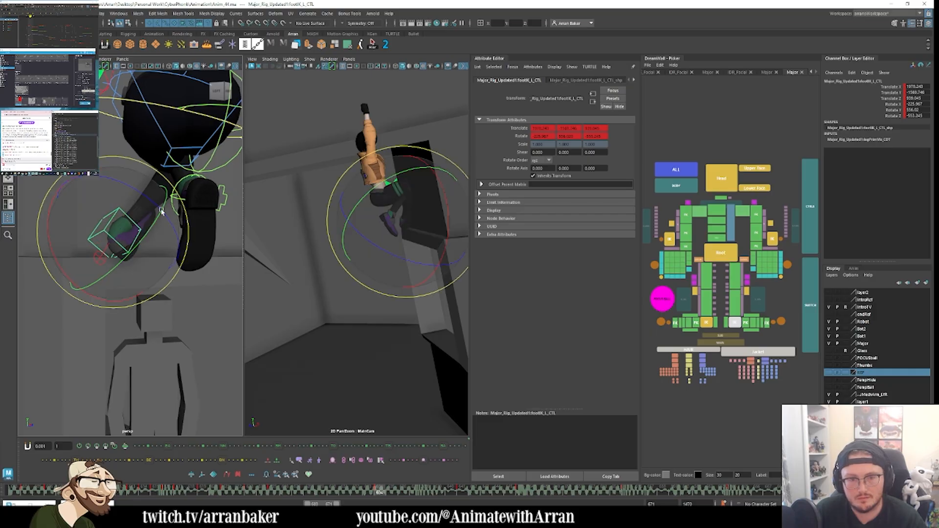
drag(162, 210, 68, 270)
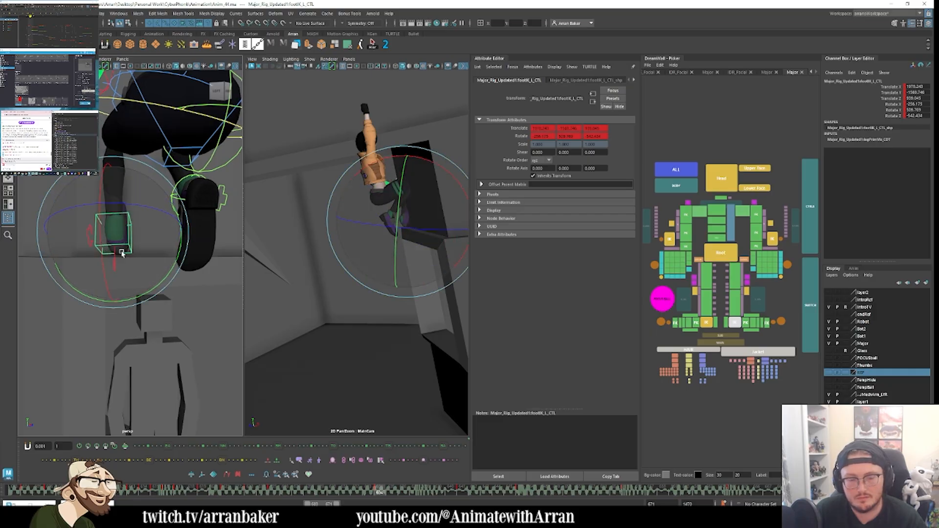
key(w)
alt+drag(122, 254, 206, 272)
middle_drag(230, 269, 220, 294)
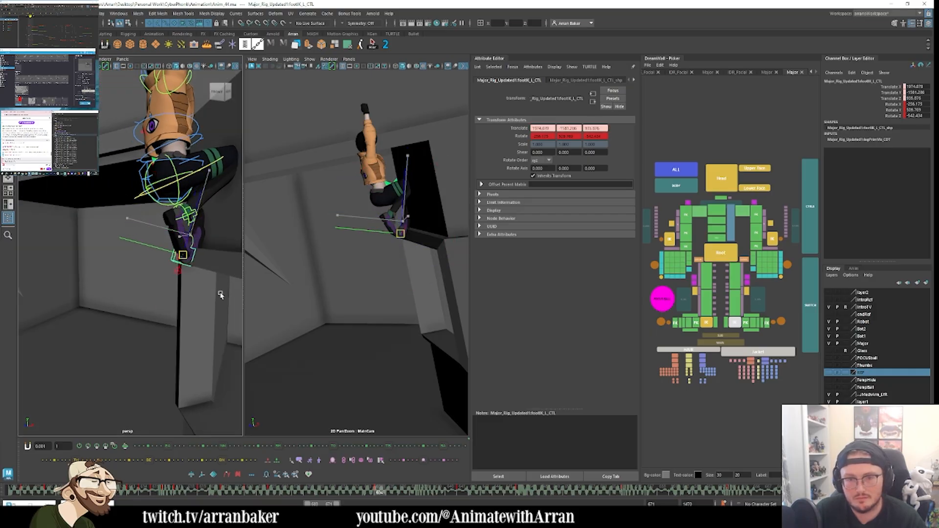
alt+drag(222, 295, 182, 310)
middle_drag(182, 311, 194, 312)
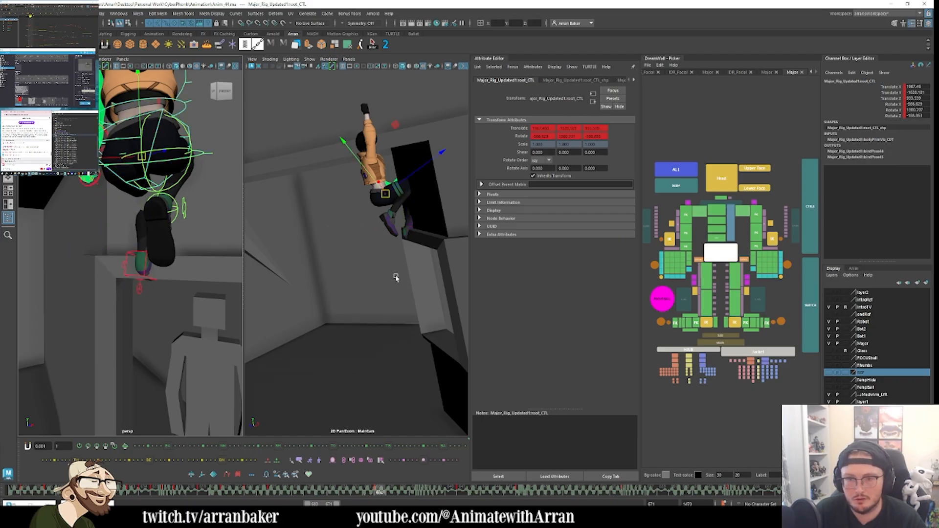
Step: Lower the root into a deeper crouch at the ledge and rotate the spine controls, keying each change
middle_drag(404, 280, 407, 299)
key(s)
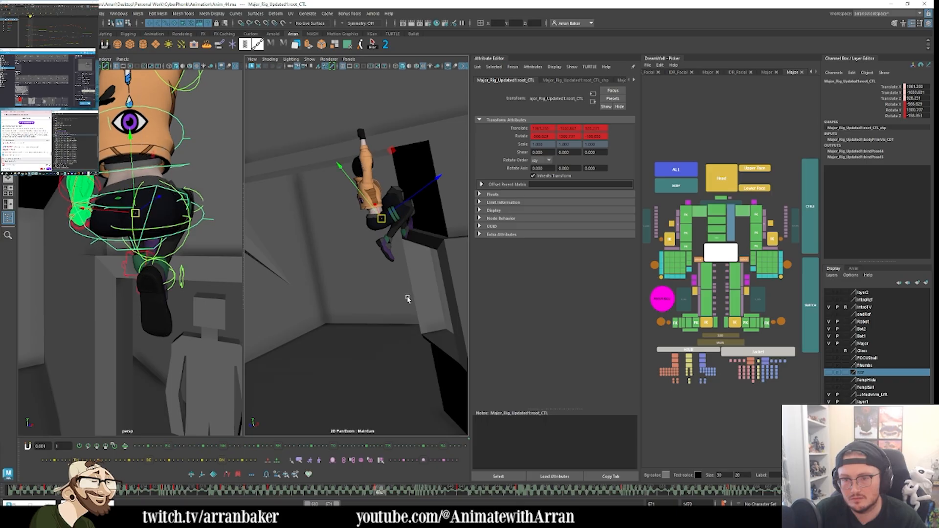
click(721, 223)
key(e)
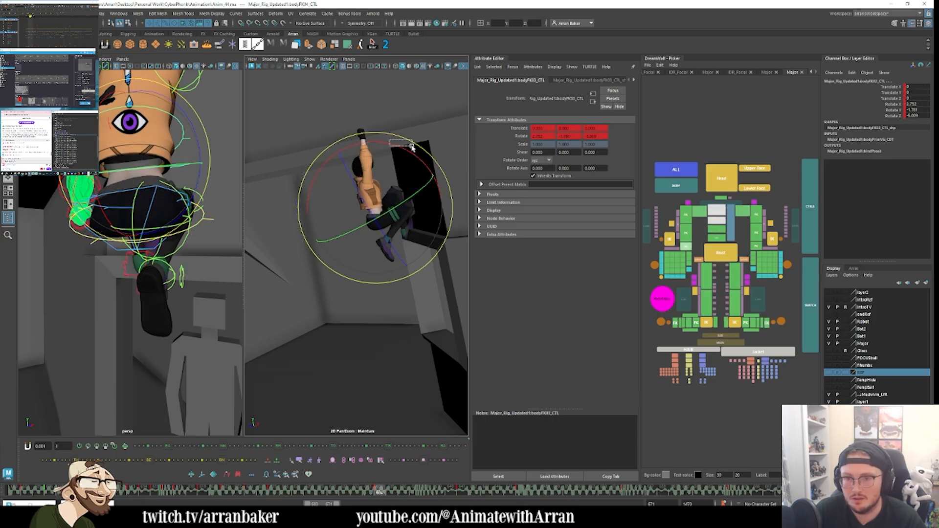
drag(412, 148, 394, 155)
key(s)
Step: Adjust the pelvis rotation and switch the right leg to IK on the toggle control
click(719, 239)
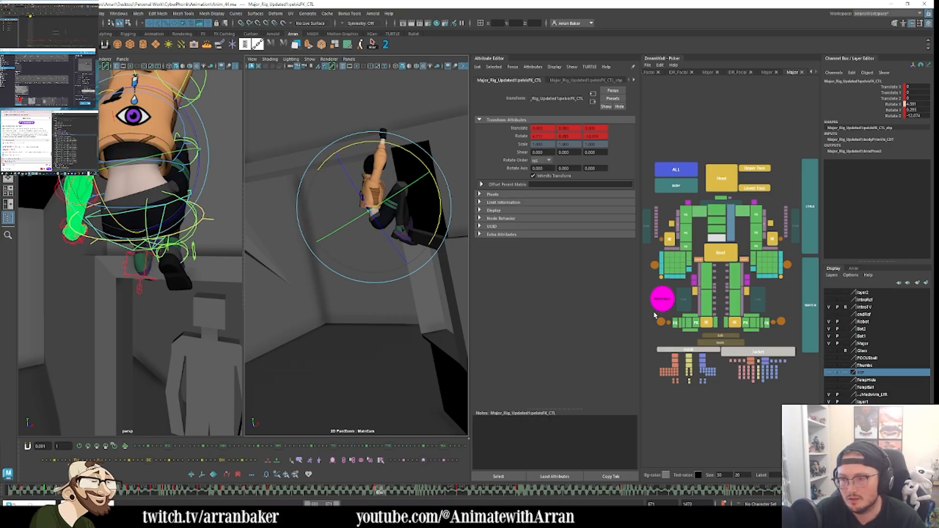
click(710, 279)
click(808, 318)
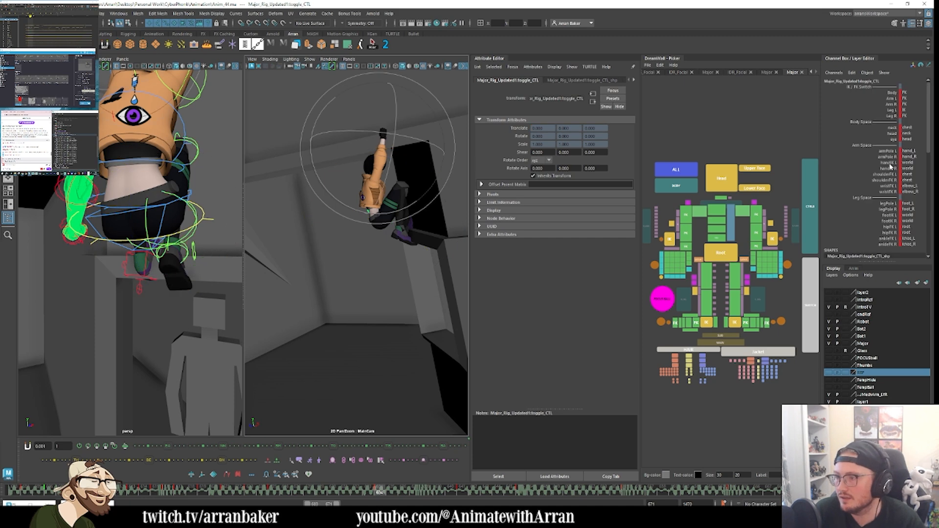
click(902, 116)
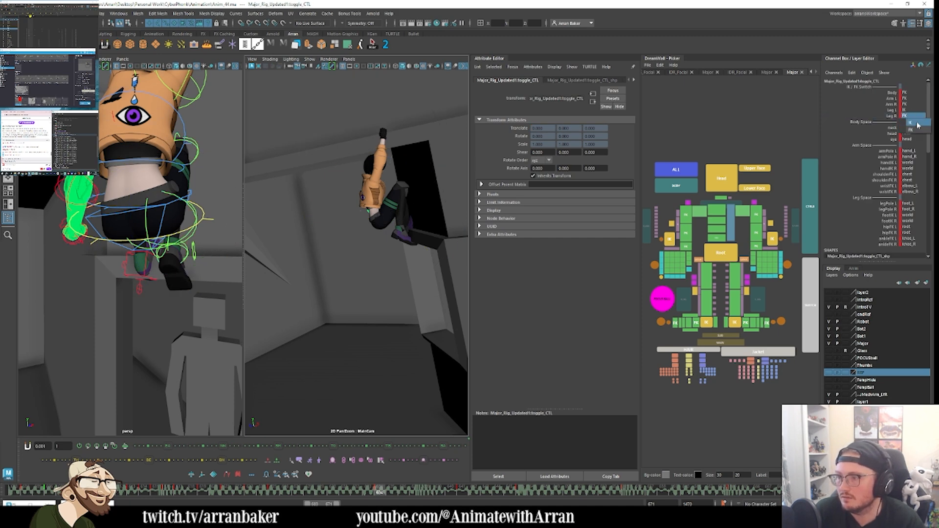
click(916, 123)
Step: Move the right IK foot in beneath the body and up to the ledge beside the left foot
click(747, 324)
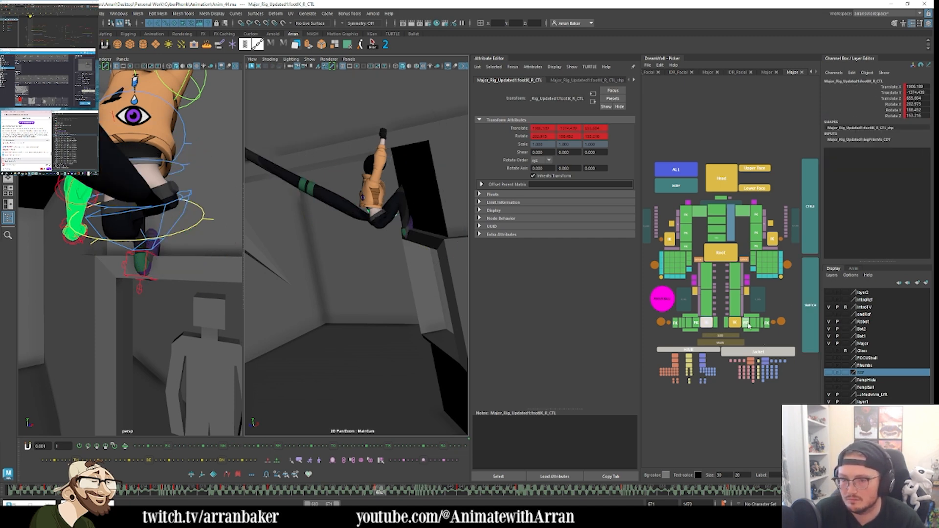
middle_drag(341, 268, 447, 328)
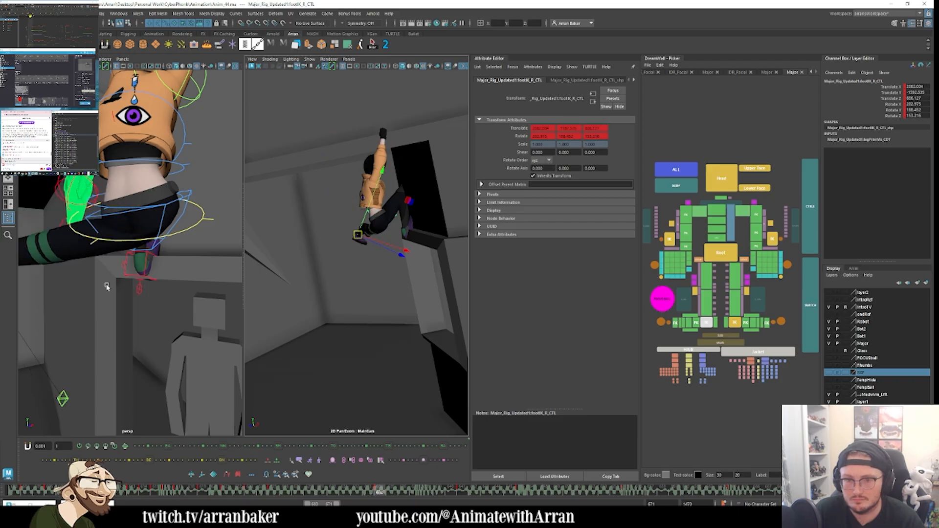
mouse_move(148, 307)
middle_down()
mouse_move(239, 317)
mouse_move(147, 325)
mouse_move(137, 317)
middle_up()
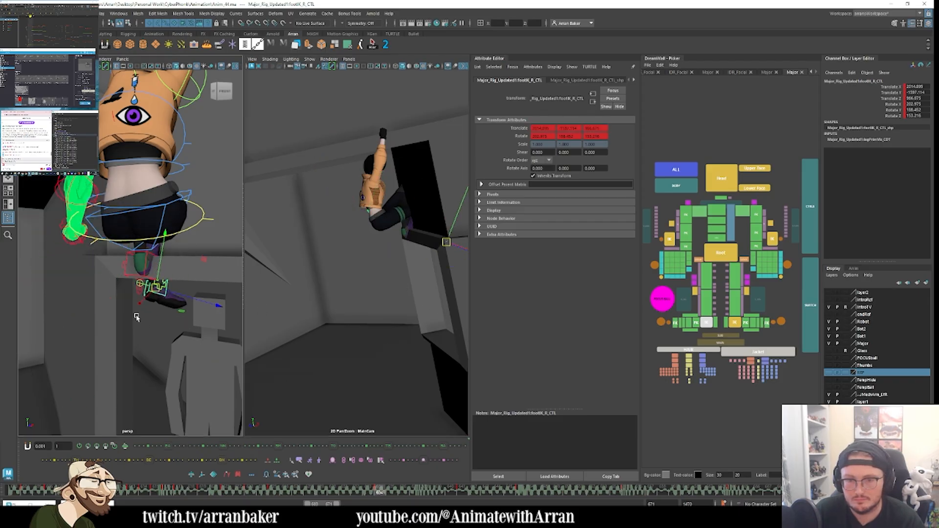
alt+drag(104, 317, 130, 321)
middle_drag(169, 341, 191, 336)
alt+drag(192, 348, 105, 350)
middle_drag(209, 331, 171, 328)
alt+drag(172, 328, 145, 304)
middle_drag(146, 296, 125, 266)
Step: Rotate the right IK foot to face the ledge and plant it next to the left foot on the ledge's top edge
key(e)
drag(149, 274, 182, 280)
alt+right_drag(182, 280, 191, 277)
drag(146, 258, 120, 248)
drag(109, 213, 118, 213)
key(w)
middle_drag(168, 208, 142, 242)
middle_drag(467, 279, 453, 279)
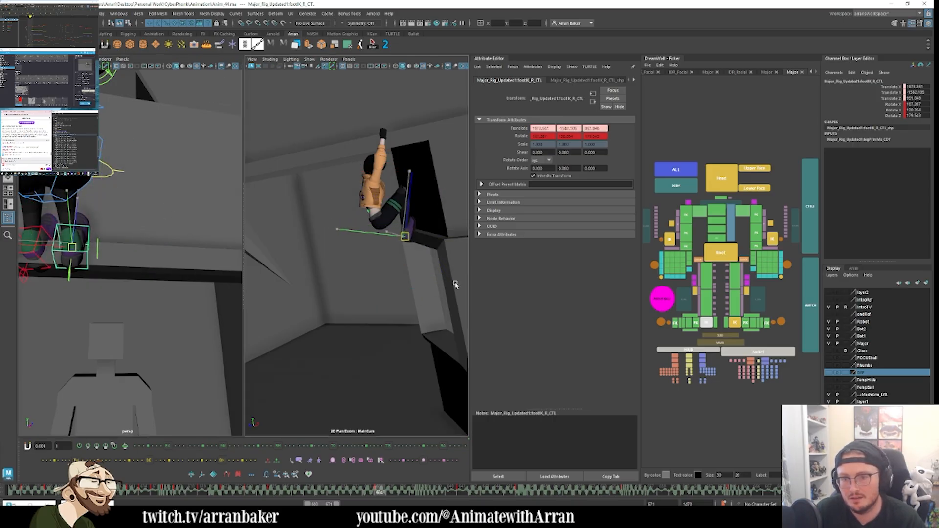
Step: Rotate the root slightly and shift it so the hips sit over the planted feet
click(721, 248)
key(e)
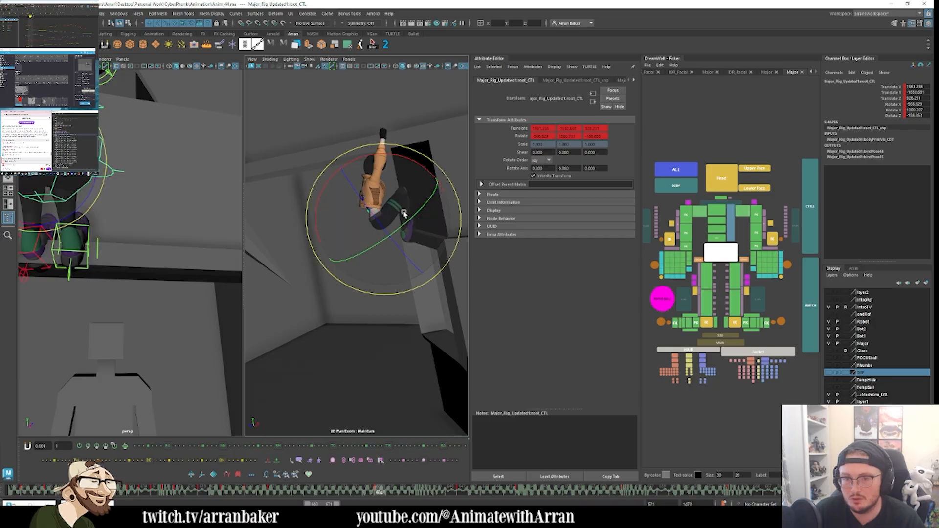
drag(409, 204, 408, 207)
key(w)
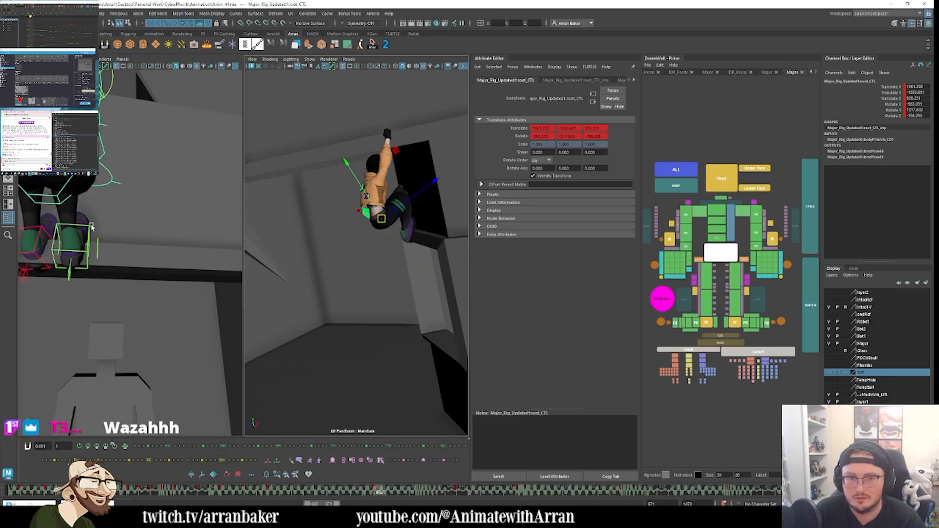
alt+middle_drag(93, 228, 174, 265)
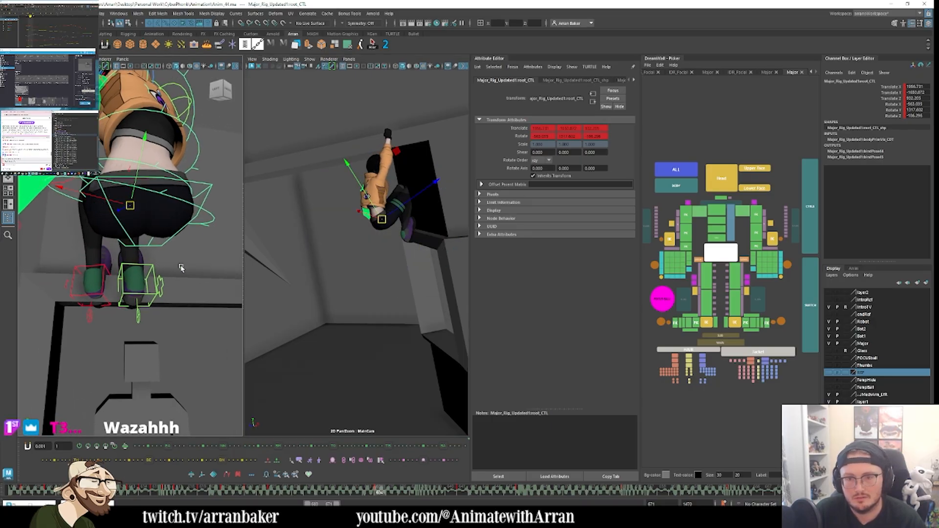
key(e)
drag(372, 232, 371, 238)
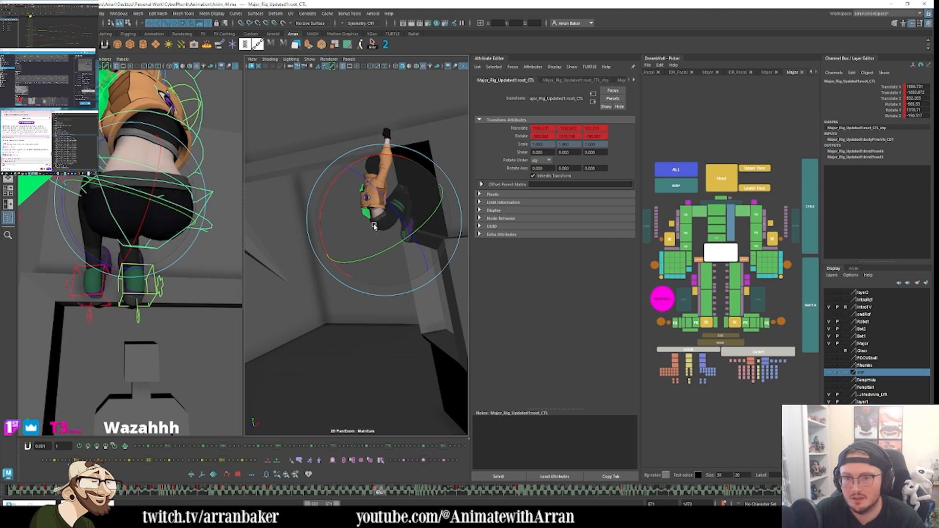
Step: Rotate the left shoulder control and switch the body and left arm to IK on the toggle control
click(756, 214)
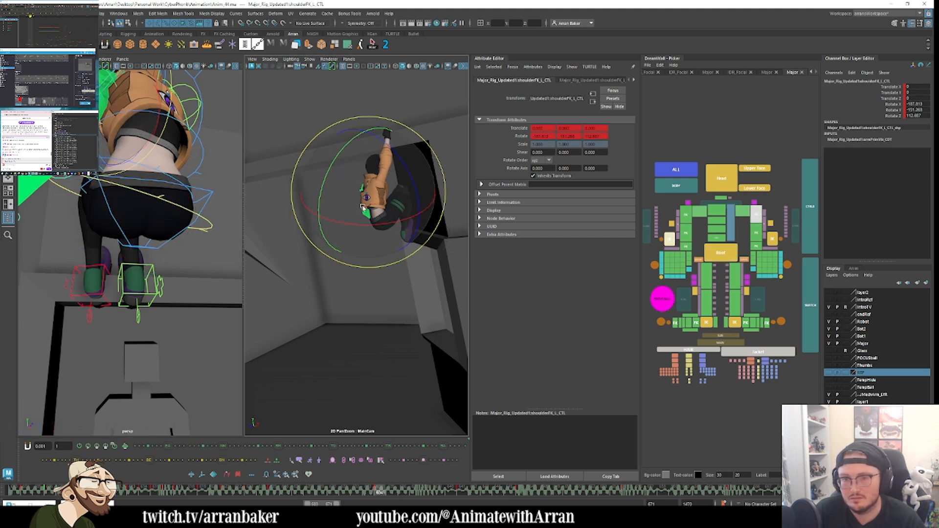
click(825, 301)
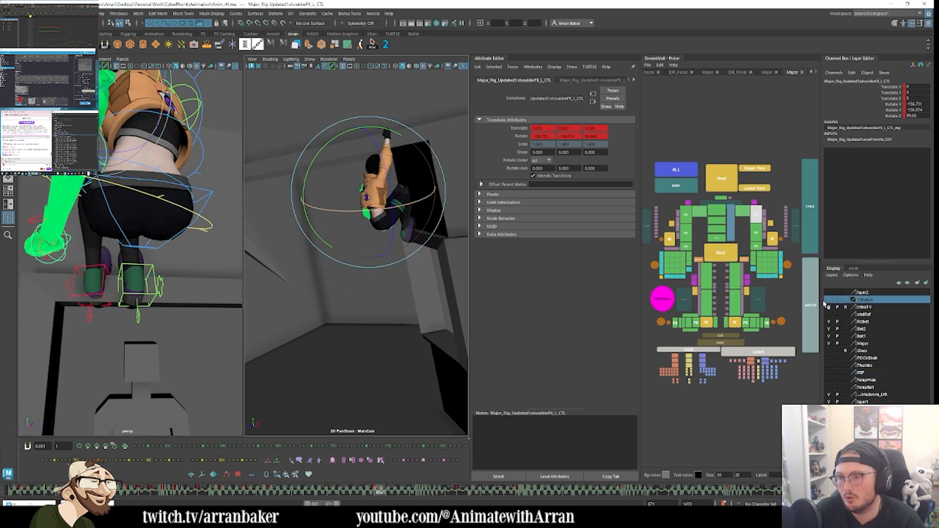
click(809, 308)
click(889, 93)
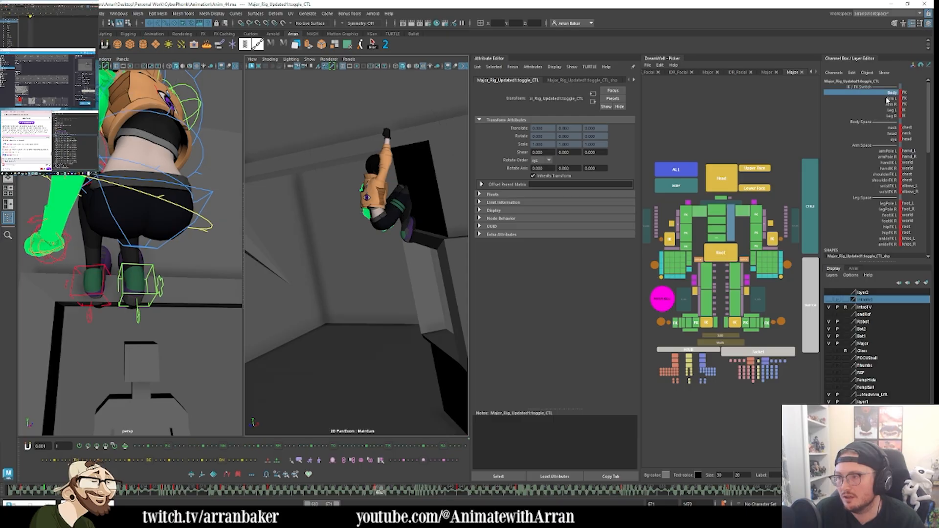
middle_drag(434, 263, 279, 285)
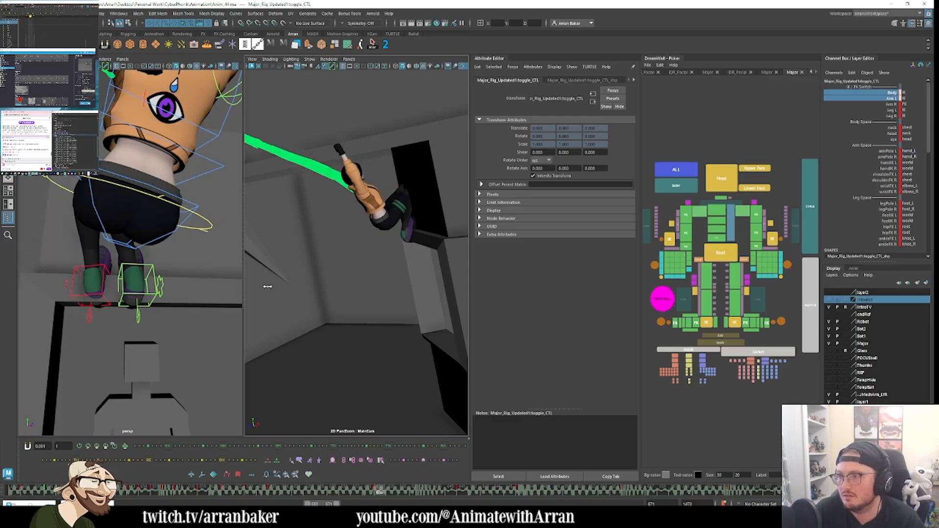
Step: Switch the right arm to IK on the toggle control
click(671, 240)
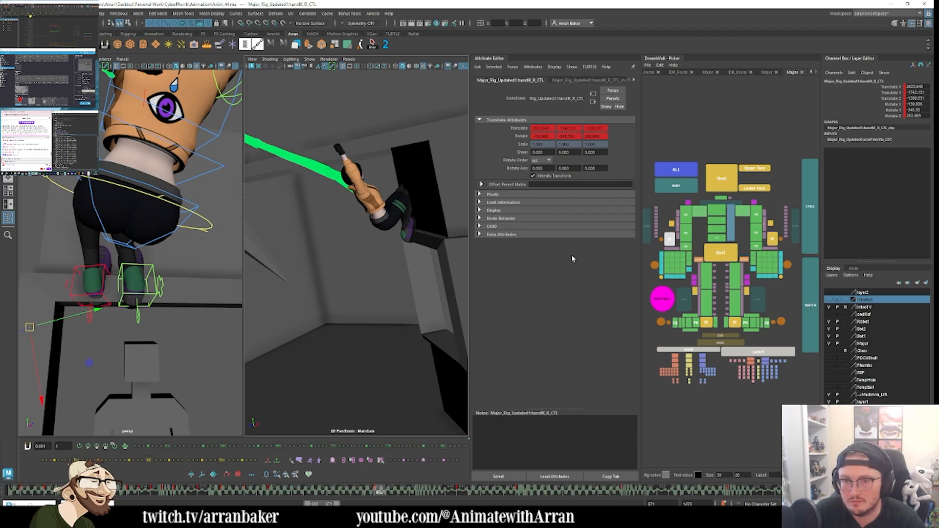
click(811, 293)
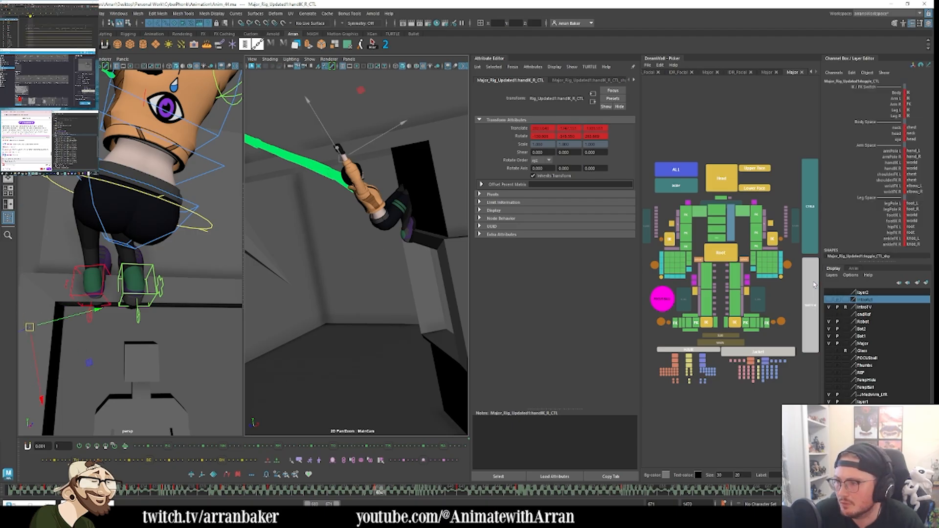
click(893, 104)
middle_drag(433, 212, 23, 233)
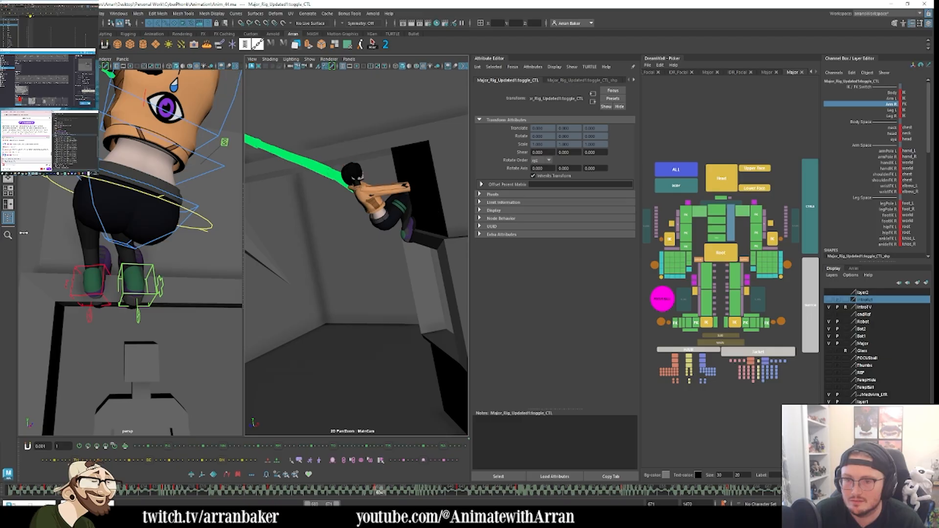
Step: Bring the right IK hand back to the character and reach it up to the top of the dark opening
click(670, 239)
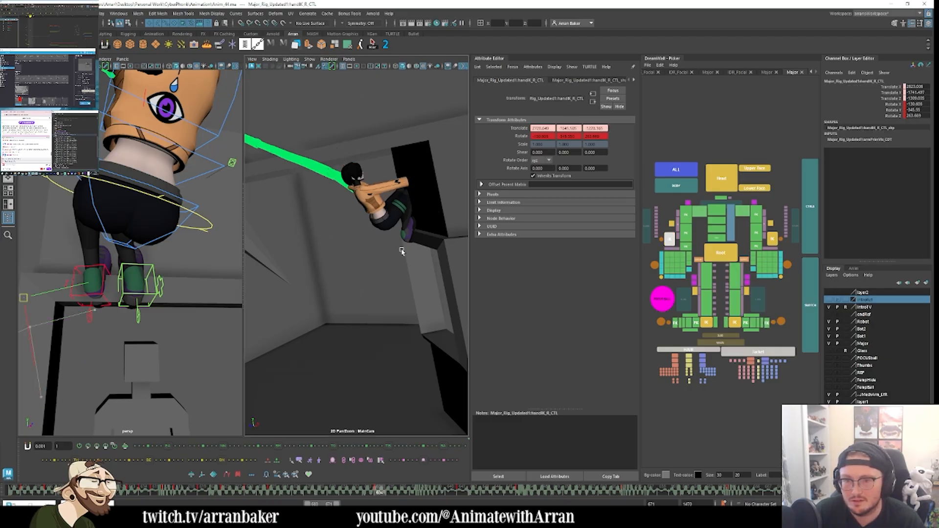
middle_drag(416, 279, 327, 321)
middle_drag(431, 215, 376, 270)
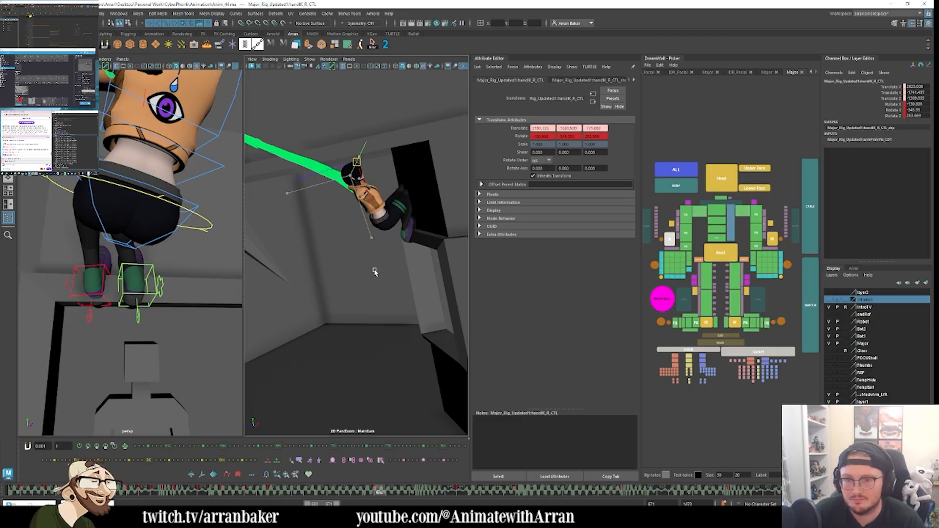
middle_drag(205, 281, 279, 285)
middle_drag(83, 273, 112, 272)
middle_drag(234, 297, 265, 294)
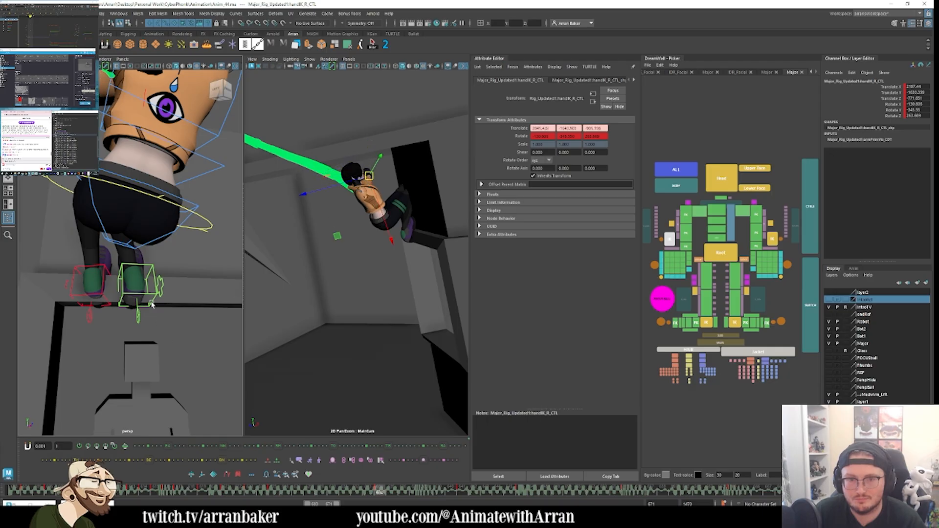
middle_drag(191, 287, 259, 284)
middle_drag(200, 269, 271, 261)
middle_drag(390, 253, 420, 211)
mouse_move(193, 235)
alt+mouse_down()
mouse_move(141, 282)
mouse_move(210, 241)
alt+mouse_up()
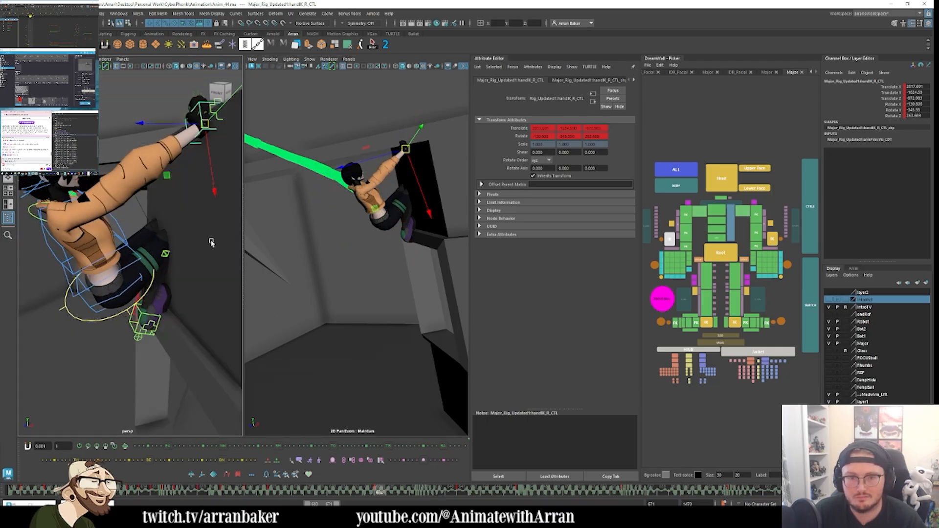
Step: Rotate the right IK hand to align with the opening's edge and nudge it into place
alt+middle_drag(210, 242, 169, 341)
key(e)
drag(164, 268, 133, 236)
middle_drag(213, 293, 207, 298)
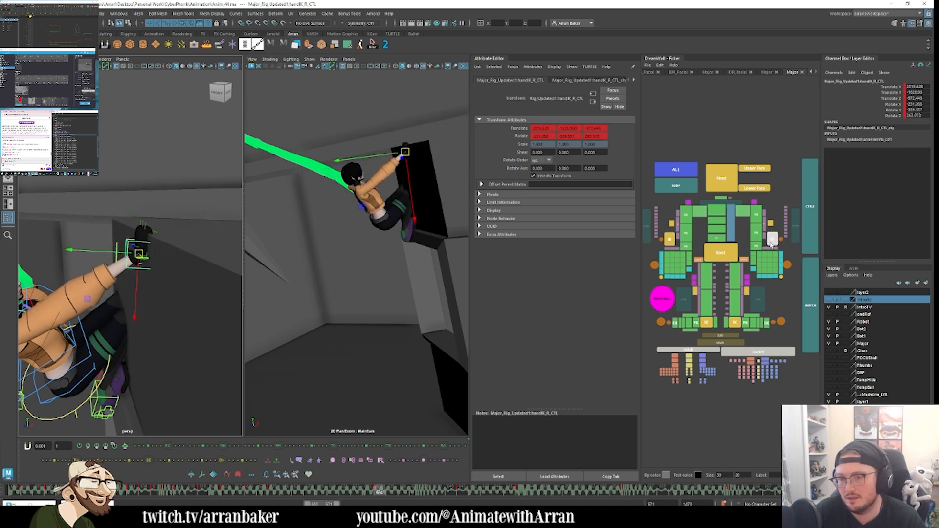
Step: Move the left IK hand up to the opening's edge beside the right hand
click(654, 264)
middle_drag(376, 260, 353, 267)
key(f)
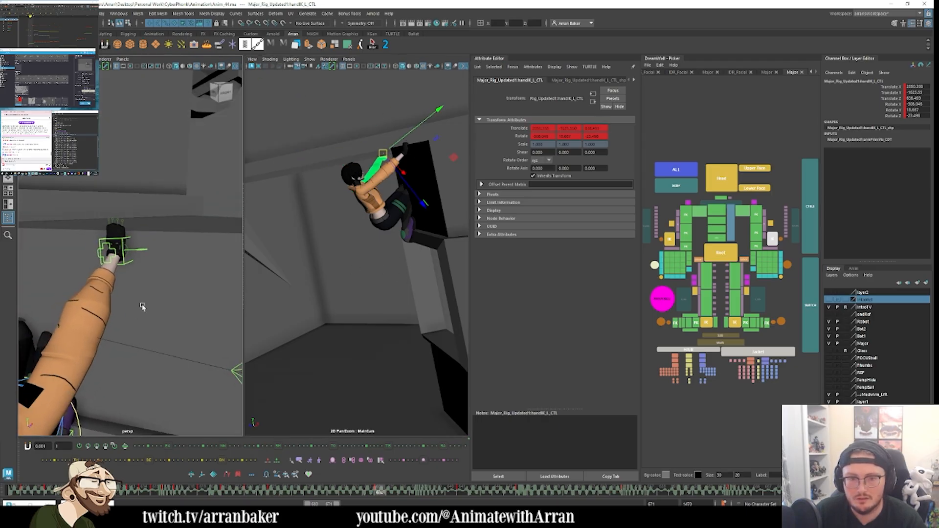
alt+drag(159, 308, 176, 308)
middle_drag(176, 308, 180, 314)
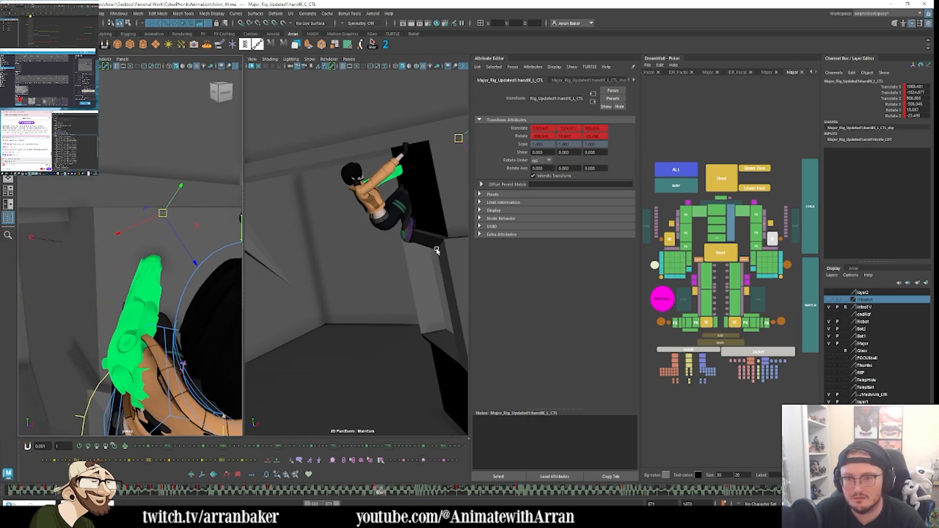
middle_drag(437, 251, 383, 261)
alt+drag(211, 300, 159, 284)
middle_drag(174, 260, 118, 338)
key(e)
key(w)
Step: Reselect the left IK hand and fine-tune its placement against the opening's edge
click(88, 364)
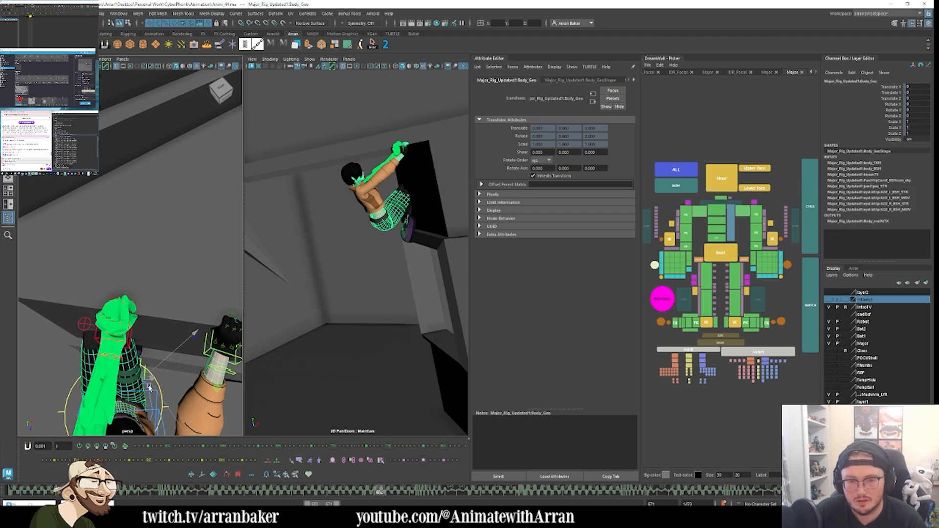
alt+drag(123, 372, 130, 338)
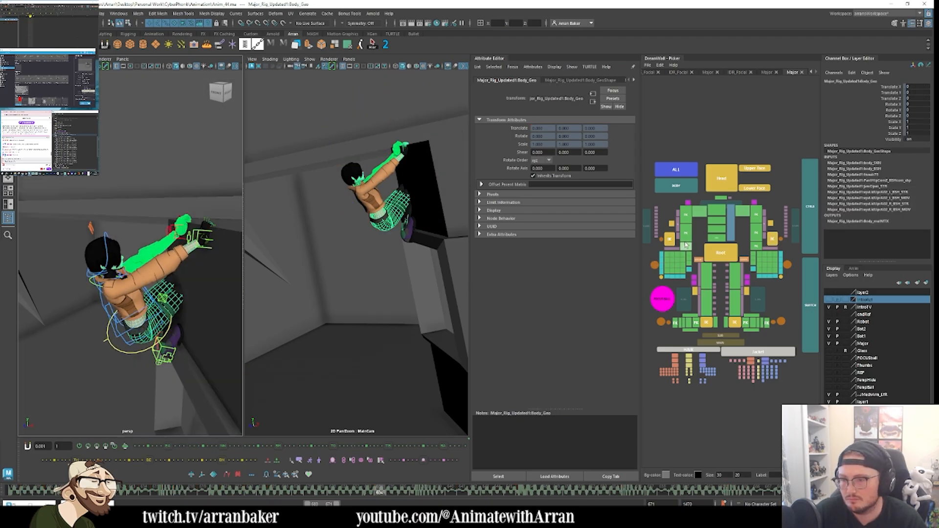
click(772, 238)
alt+drag(193, 282, 205, 277)
middle_drag(206, 277, 199, 274)
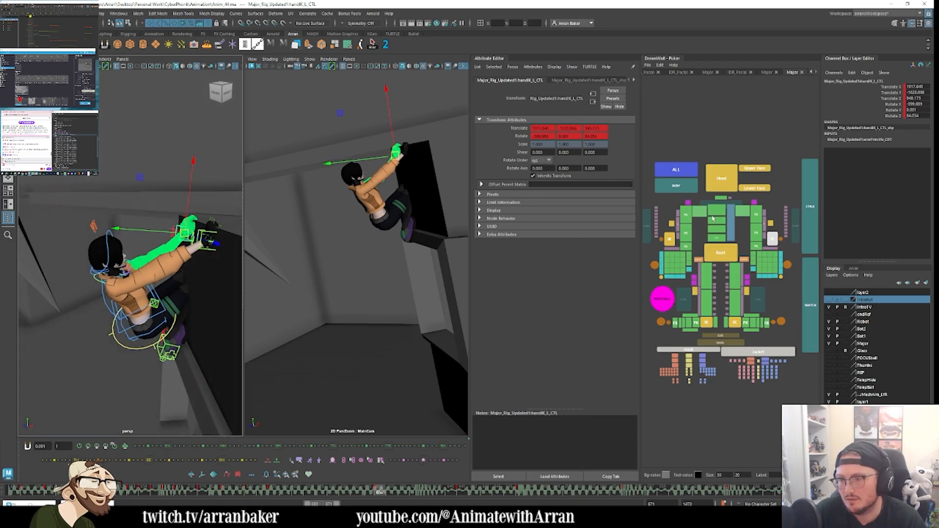
Step: Try rotating the upper spine controls further, and undo the rotation
drag(712, 218, 718, 207)
key(e)
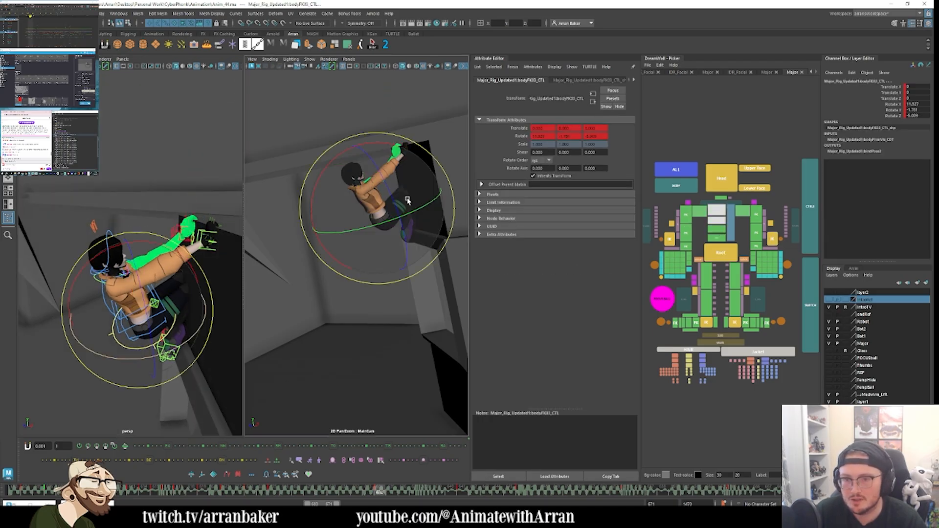
drag(408, 200, 753, 221)
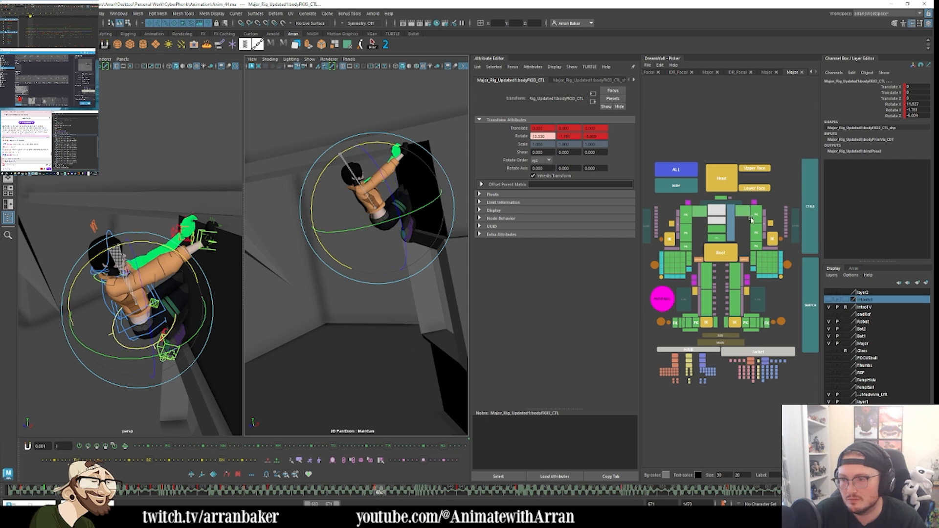
key(ctrl+z)
Step: Set the Body IK/FK switch to FK, and shift, rotate and key the root to reorient the hanging body beneath the hands
click(810, 291)
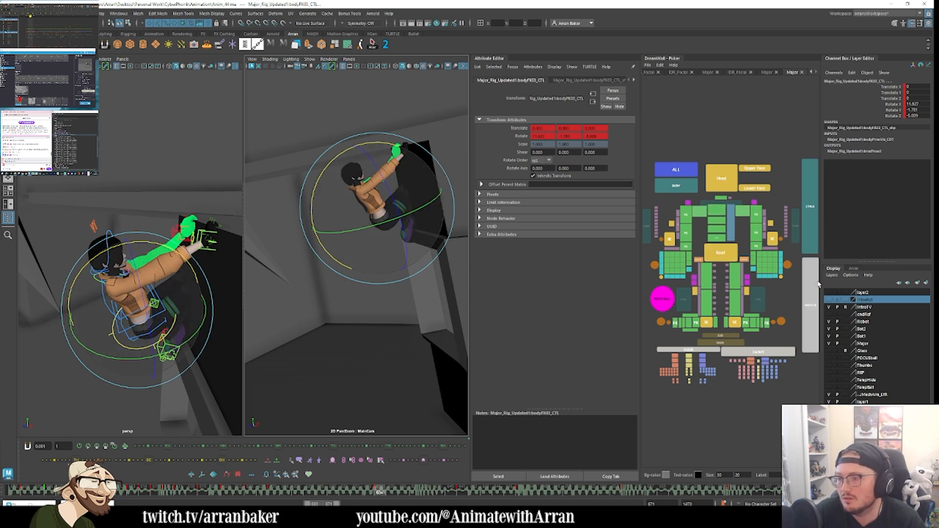
click(891, 93)
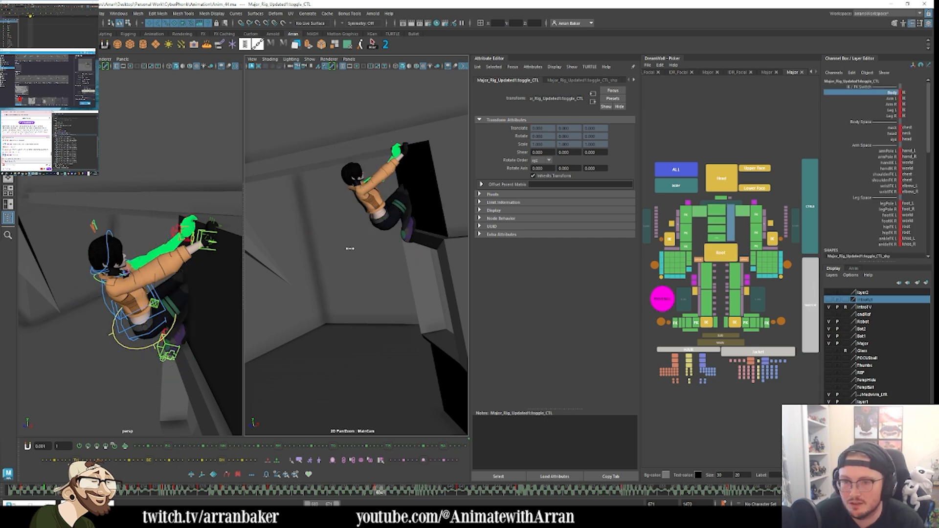
click(721, 253)
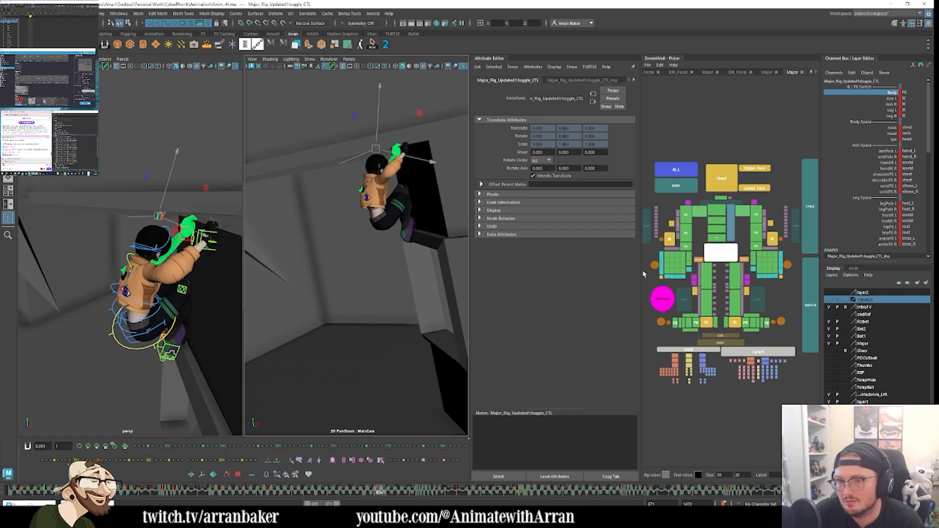
middle_drag(396, 238, 375, 245)
key(s)
key(e)
key(s)
key(s)
Step: Lower the root slightly away from the opening so the arms stretch out, and key it
click(661, 299)
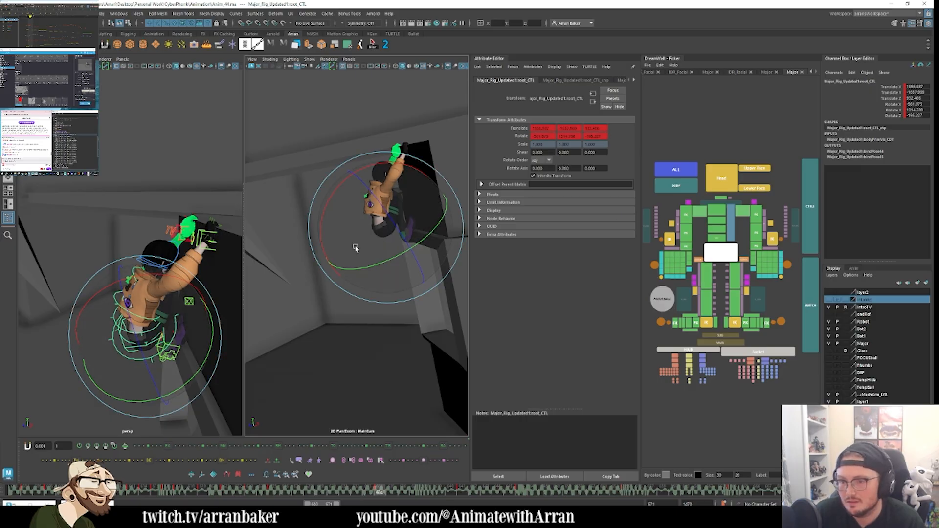
click(662, 299)
key(w)
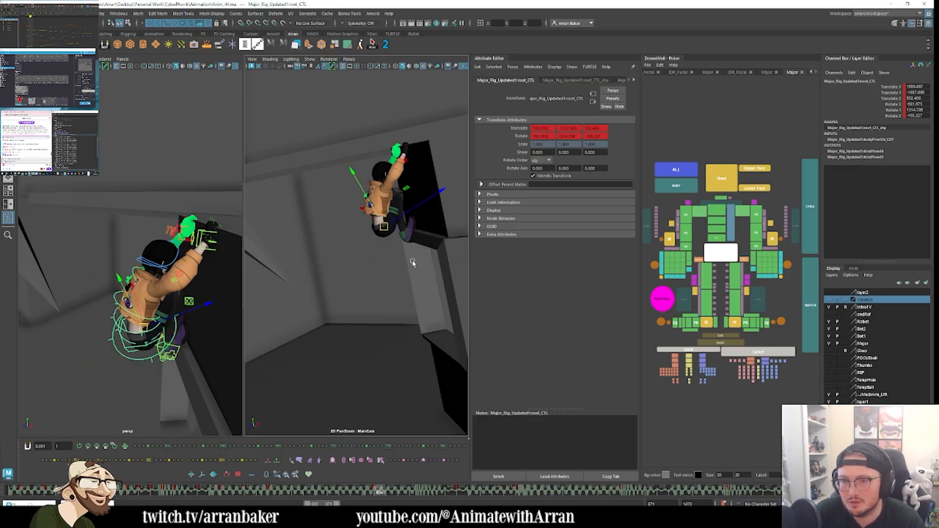
middle_drag(413, 264, 428, 278)
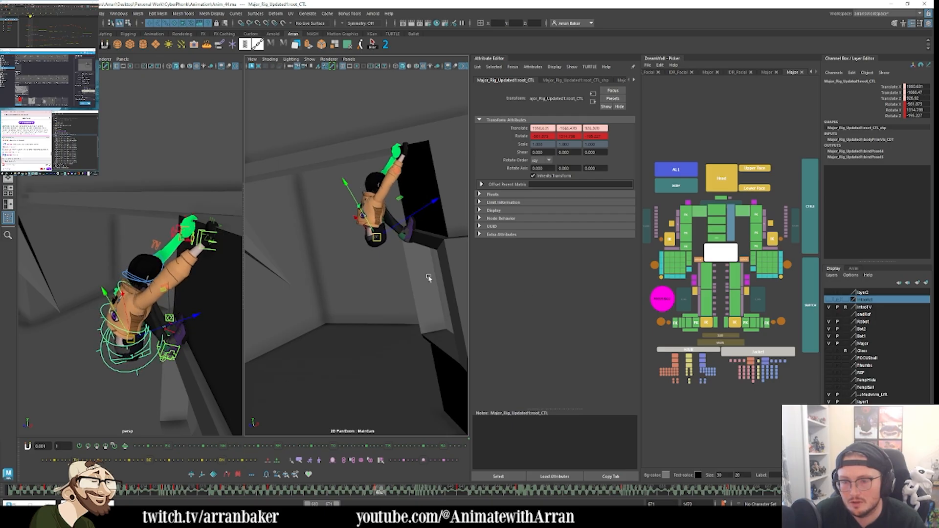
key(s)
Step: Try rotating the right toe's IK control and shifting the root along its depth axis
click(762, 324)
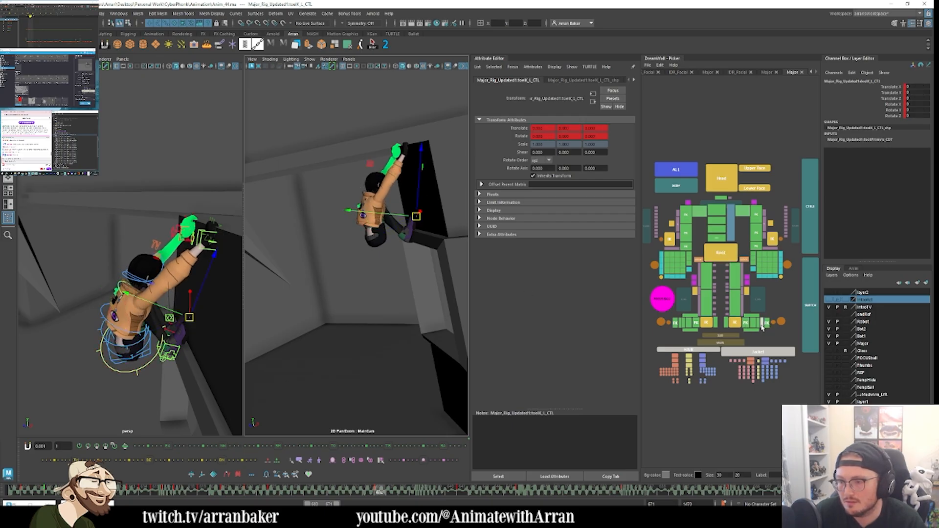
click(680, 325)
key(e)
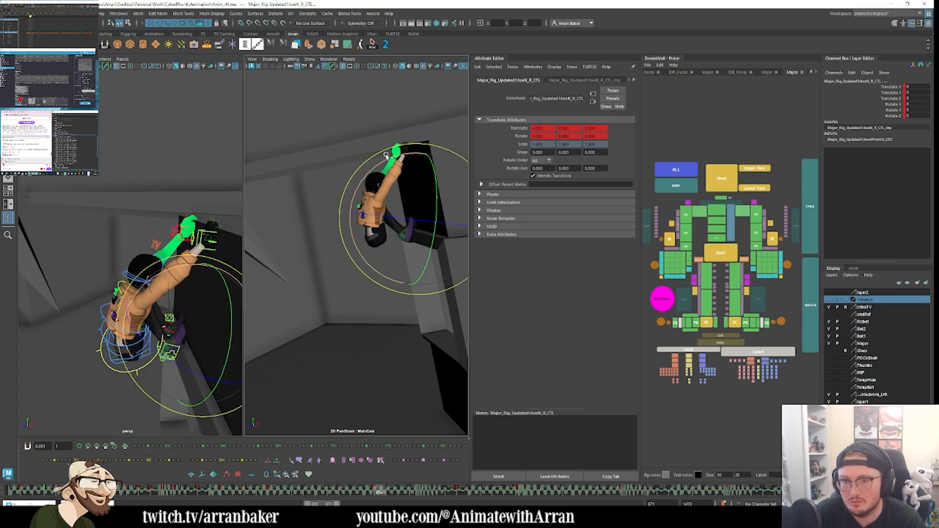
drag(413, 156, 405, 170)
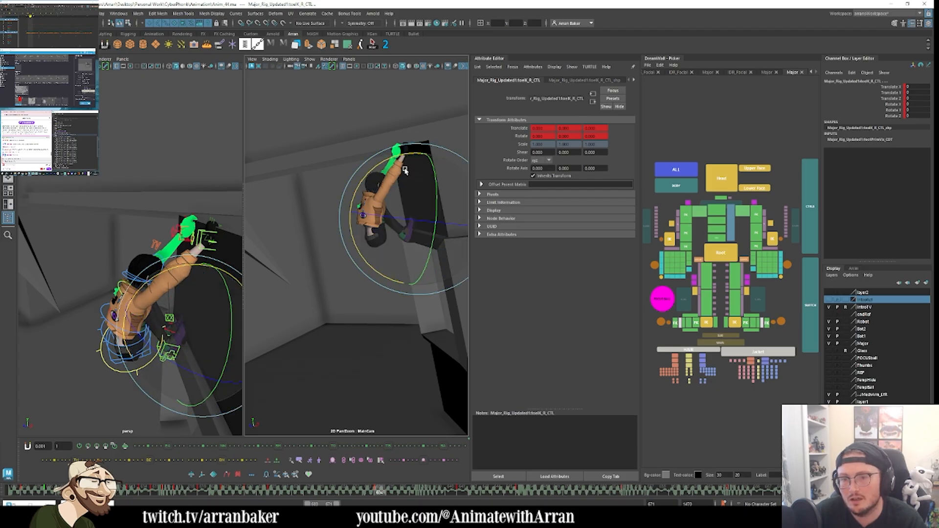
click(718, 258)
key(w)
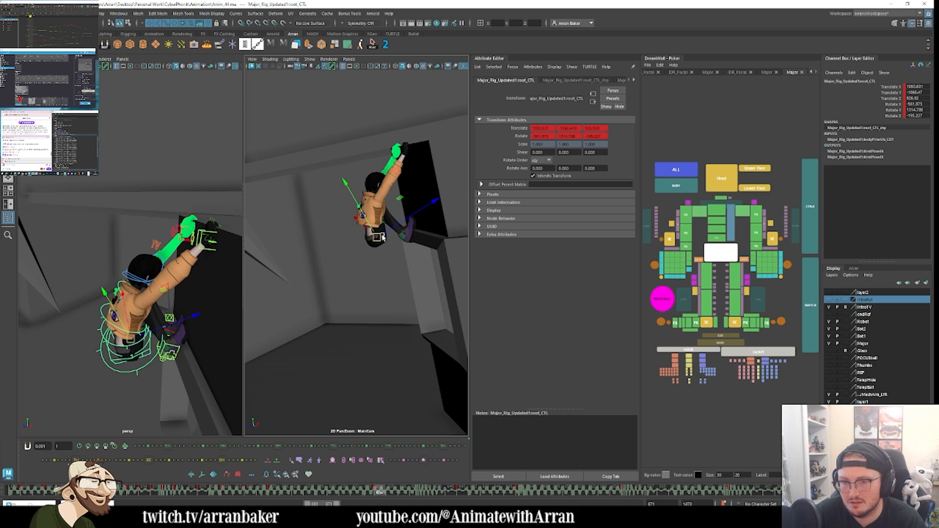
click(408, 218)
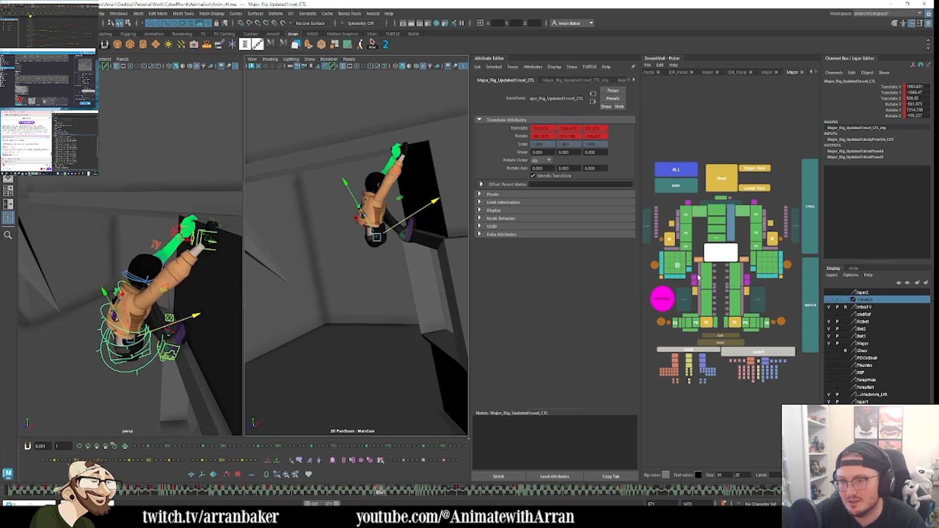
Step: Select the knee ribbon controls and nudge the left knee's bend in the hanging pose
click(739, 293)
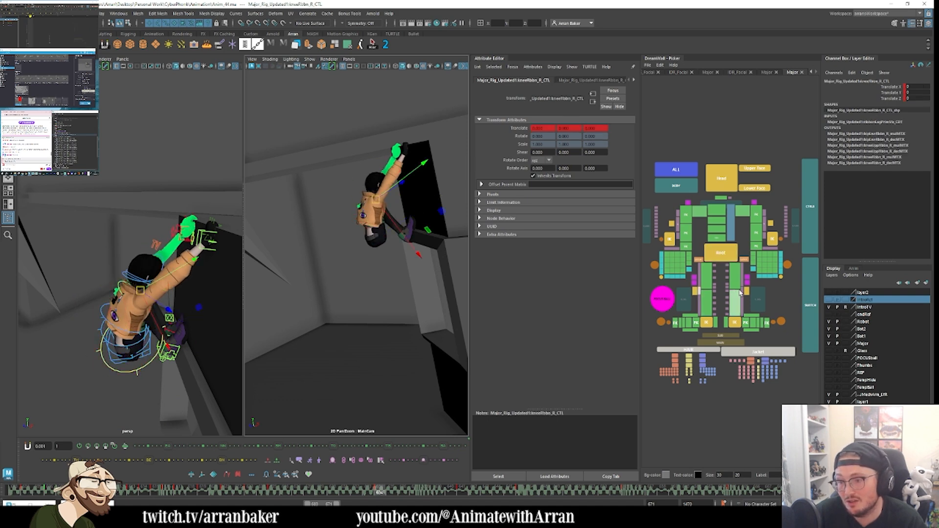
click(389, 202)
drag(390, 203, 386, 203)
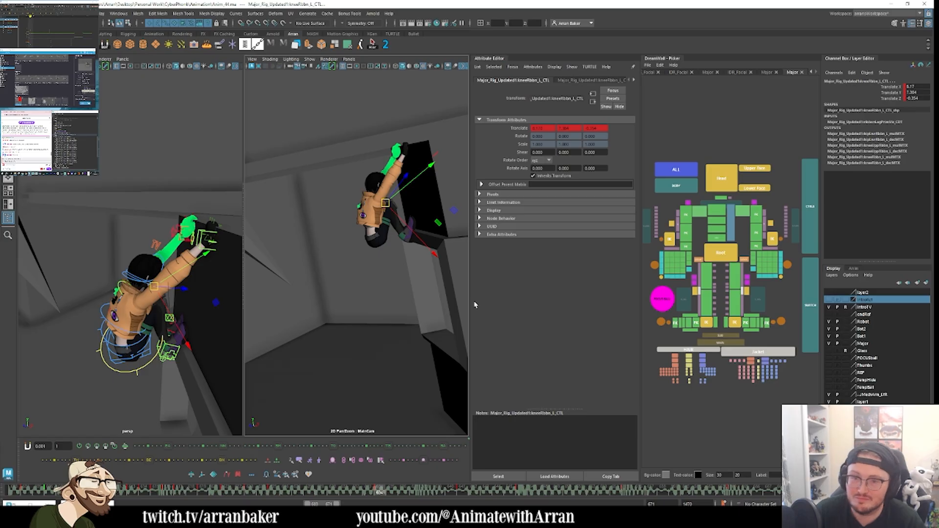
Step: Move the left arm's pole vector above the arm to redirect the elbow, and key it
click(722, 115)
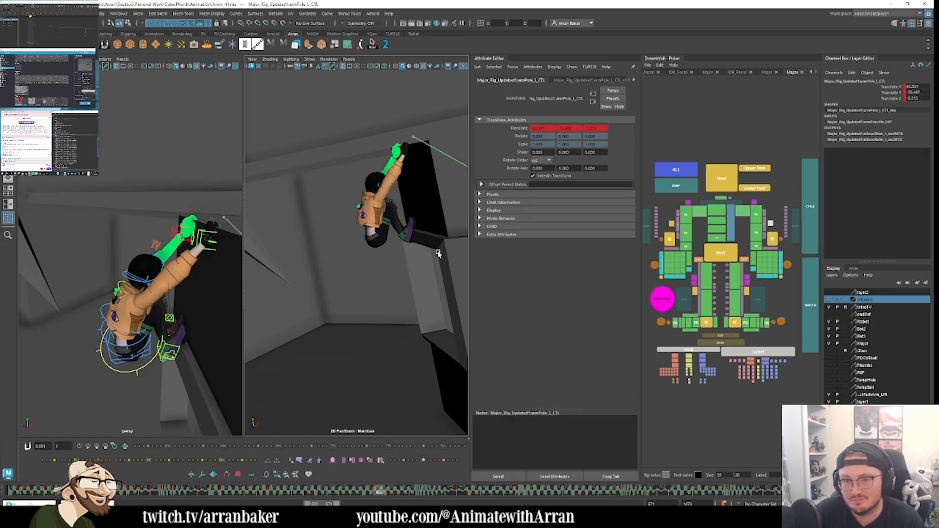
middle_drag(436, 251, 365, 240)
key(s)
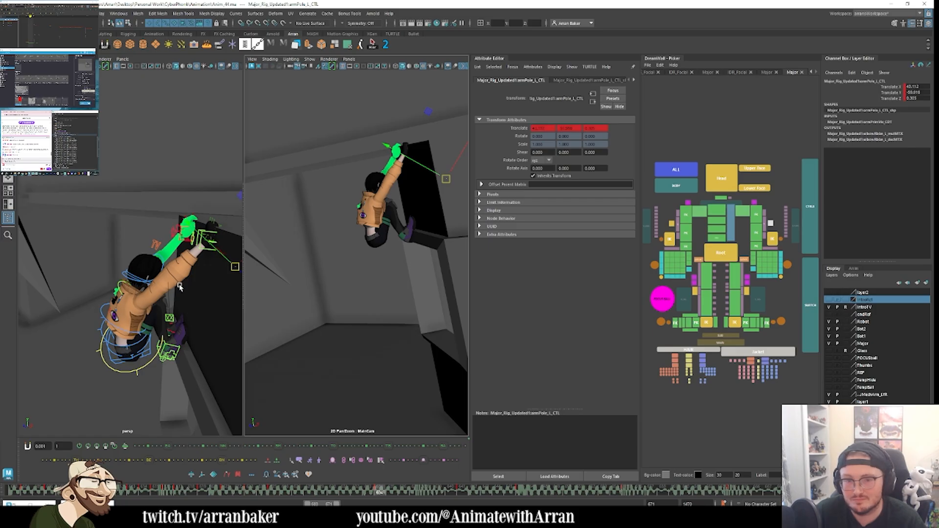
alt+drag(169, 278, 170, 311)
middle_drag(170, 353, 118, 184)
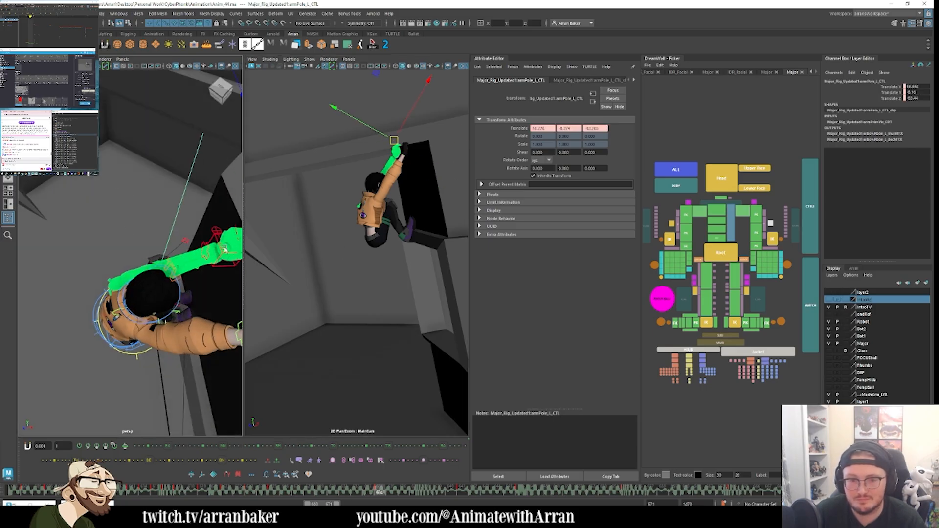
key(s)
Step: Rotate the left clavicle to raise the shoulder towards the reaching arm, and key it
key(e)
middle_drag(390, 199, 598, 195)
key(s)
click(743, 211)
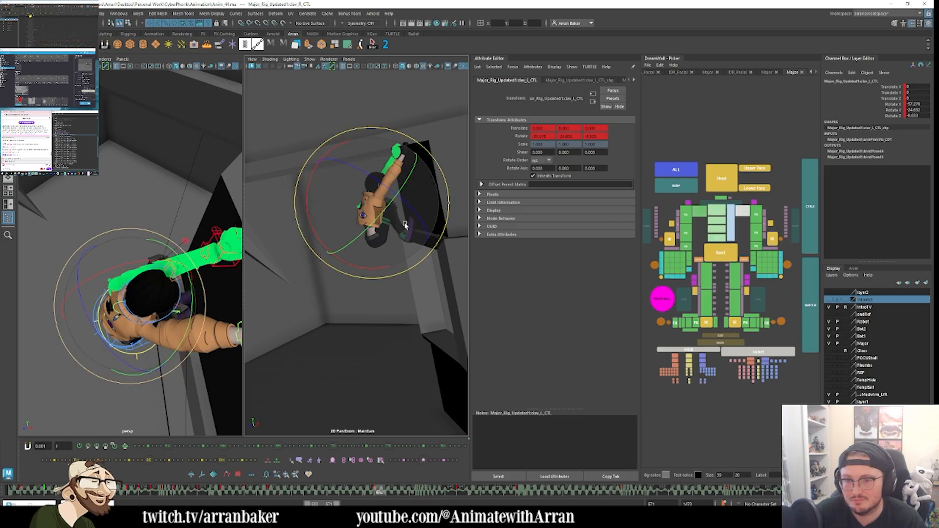
middle_drag(399, 274, 378, 235)
drag(379, 236, 395, 224)
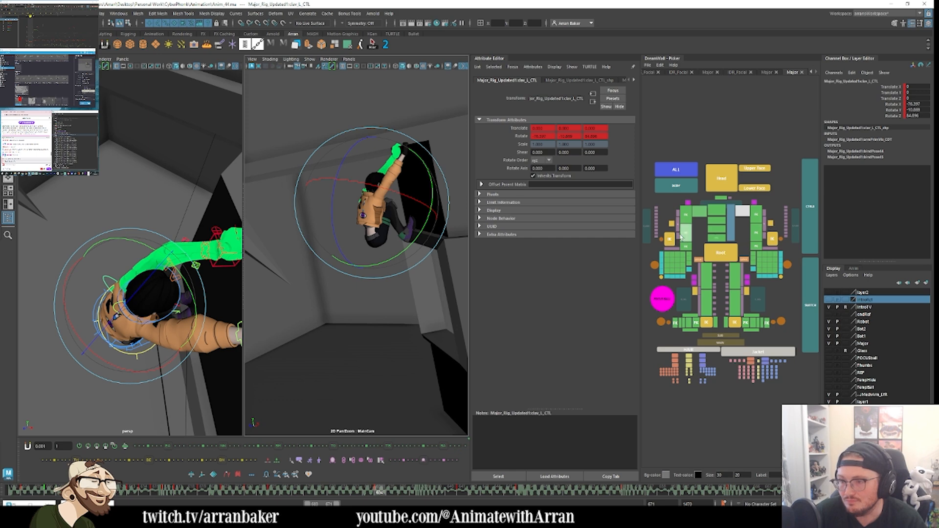
Step: Shift the right arm's pole vector to adjust the elbow direction, and key it
key(w)
middle_drag(409, 256, 382, 255)
key(s)
Step: Rotate the head control to turn the face towards the opening
click(722, 178)
key(e)
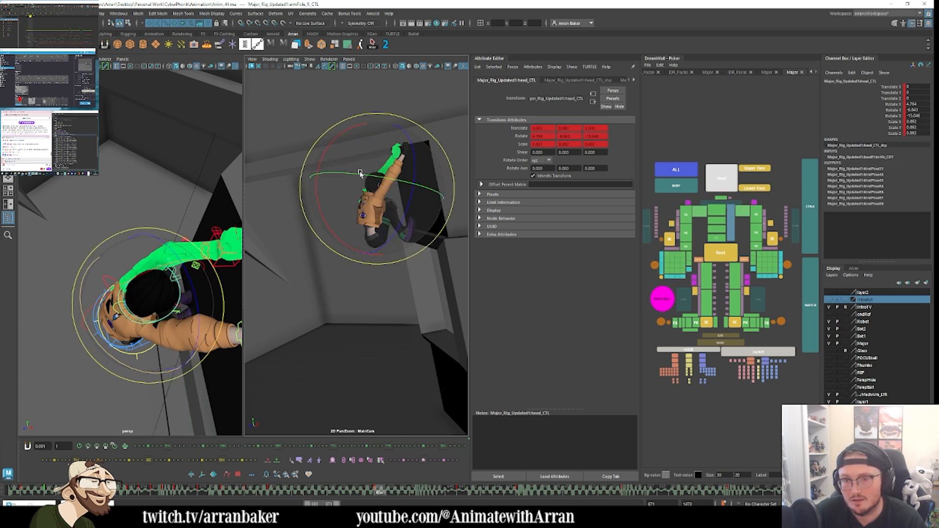
drag(327, 149, 389, 224)
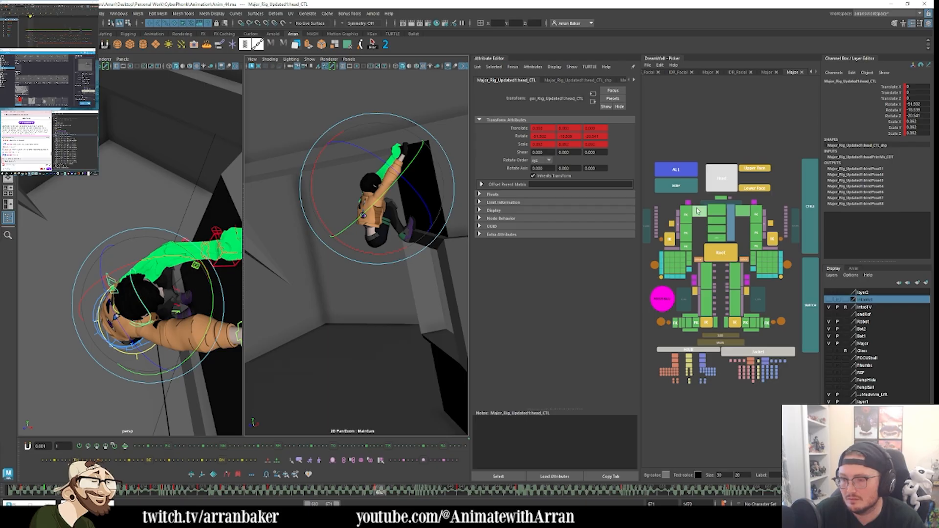
Step: Refine the rotation of the right and left clavicles to fit the turned head and raised arms
click(698, 211)
drag(380, 187, 427, 226)
click(743, 216)
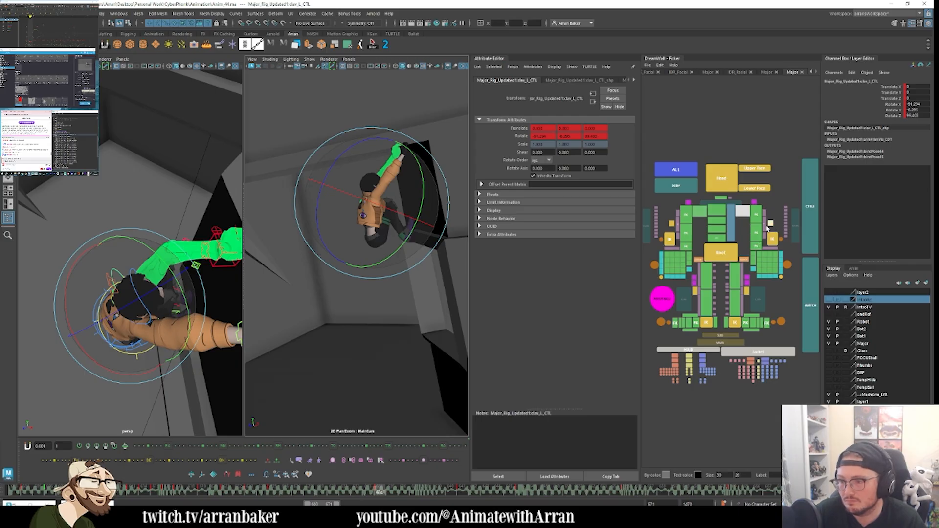
Step: Nudge the right arm's elbow and shoulder ribbon controls to smooth the arm's silhouette
click(768, 224)
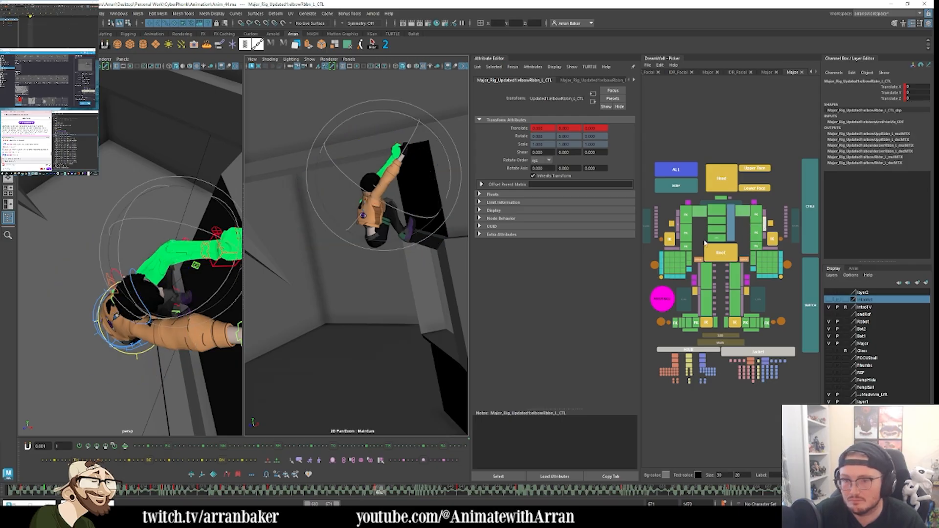
click(677, 223)
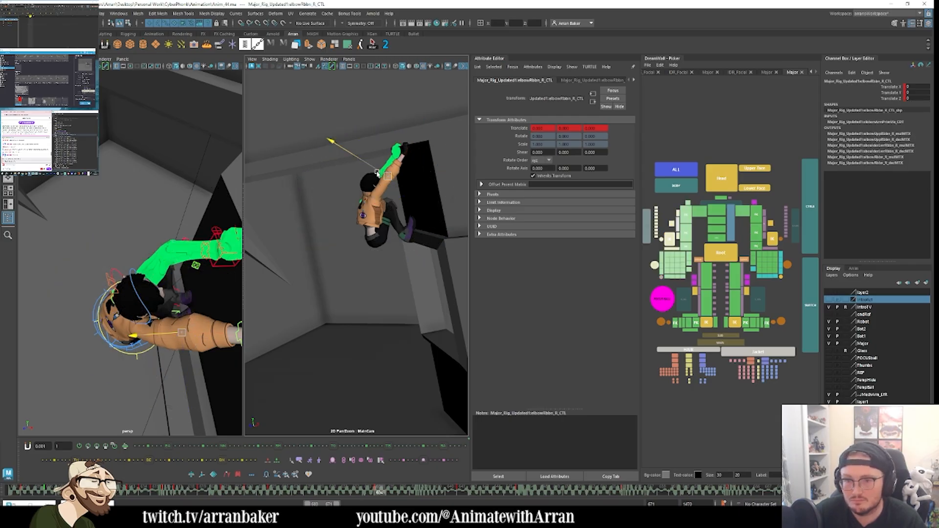
drag(376, 174, 377, 174)
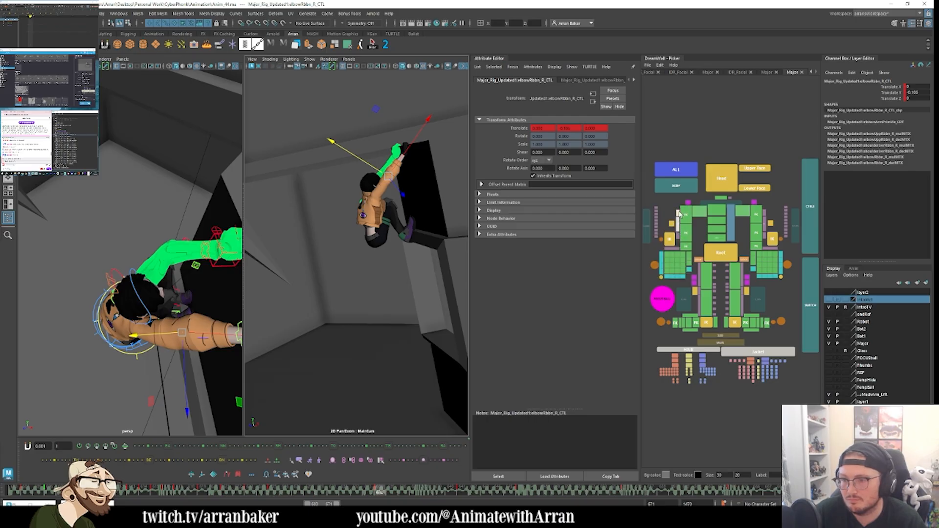
click(678, 213)
drag(360, 177, 361, 178)
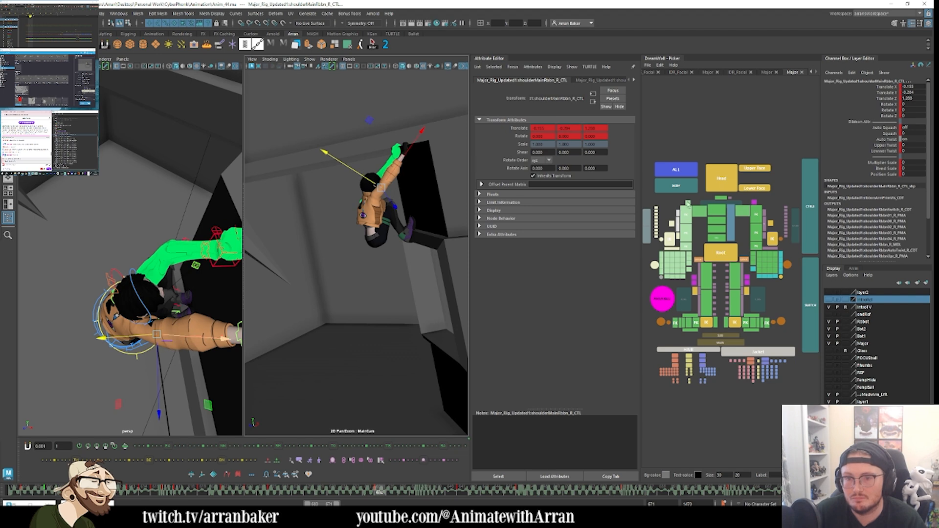
Step: Select all rig controls and step through the keyed poses around the leap and ledge grab to compare them
click(705, 176)
click(433, 239)
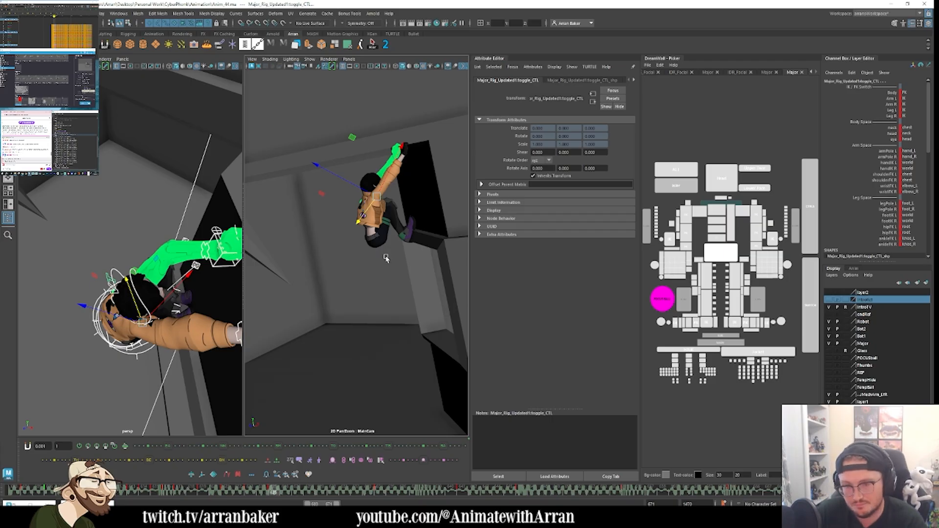
key(comma)
key(period)
key(period)
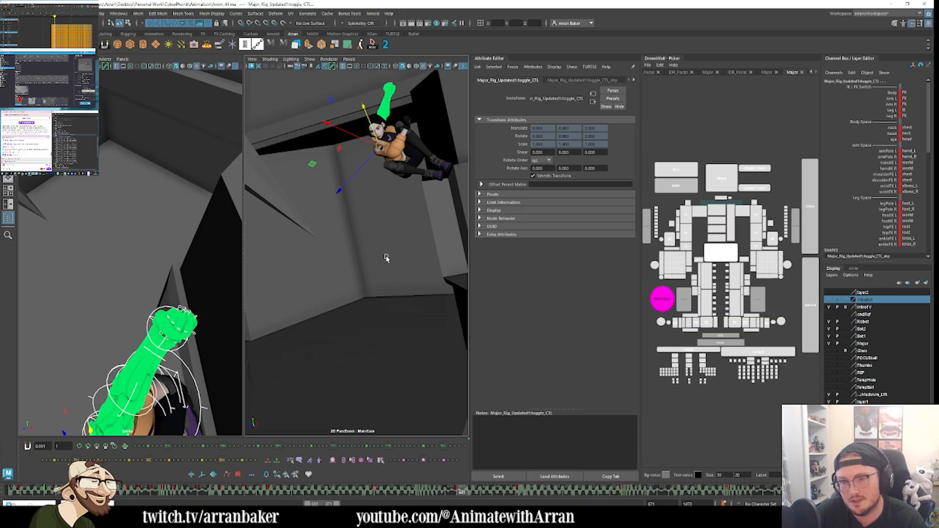
key(comma)
key(period)
key(period)
key(comma)
key(comma)
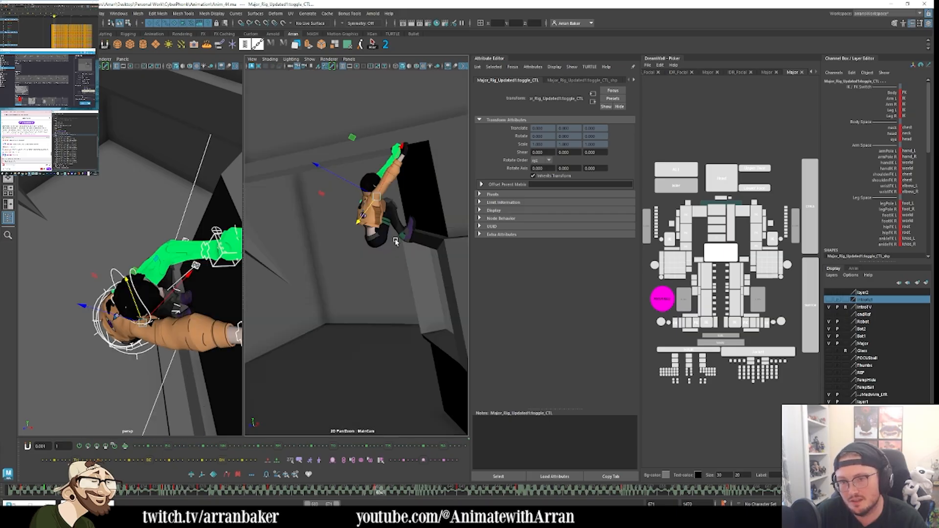
key(comma)
key(period)
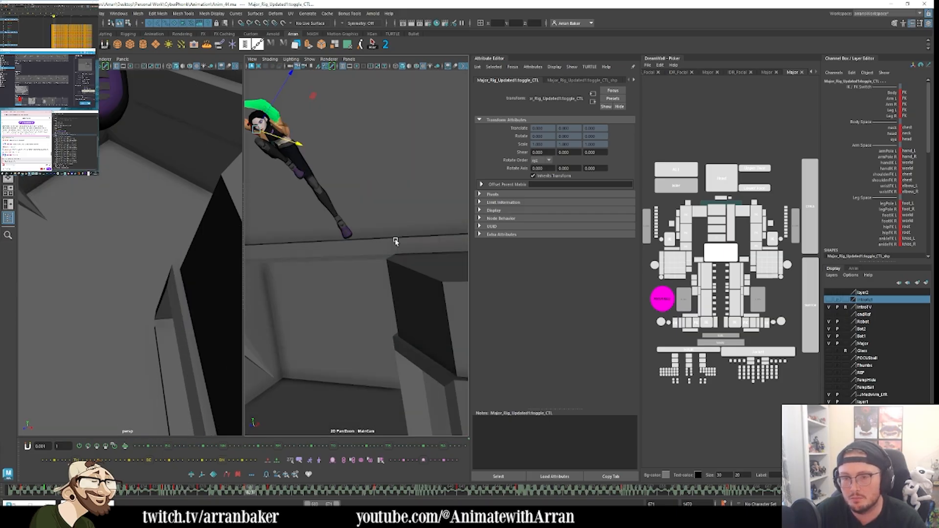
key(comma)
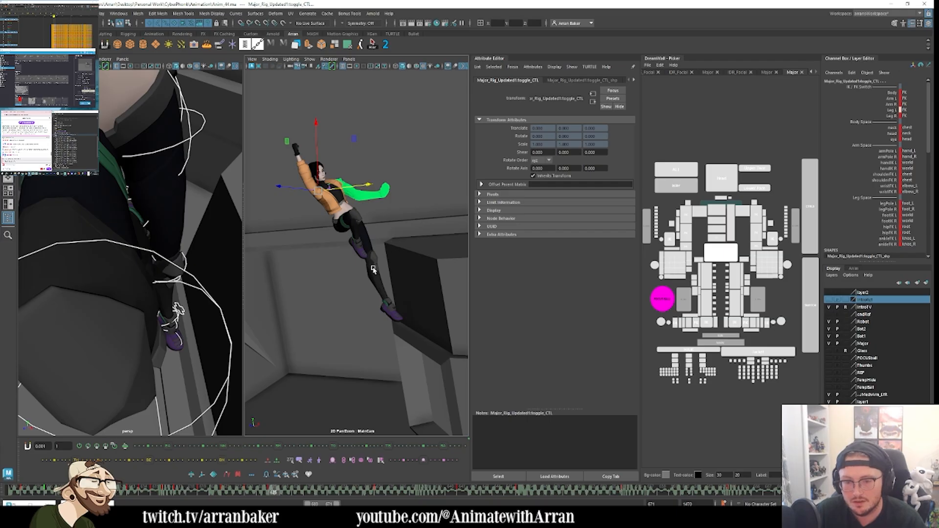
key(period)
key(bracketleft)
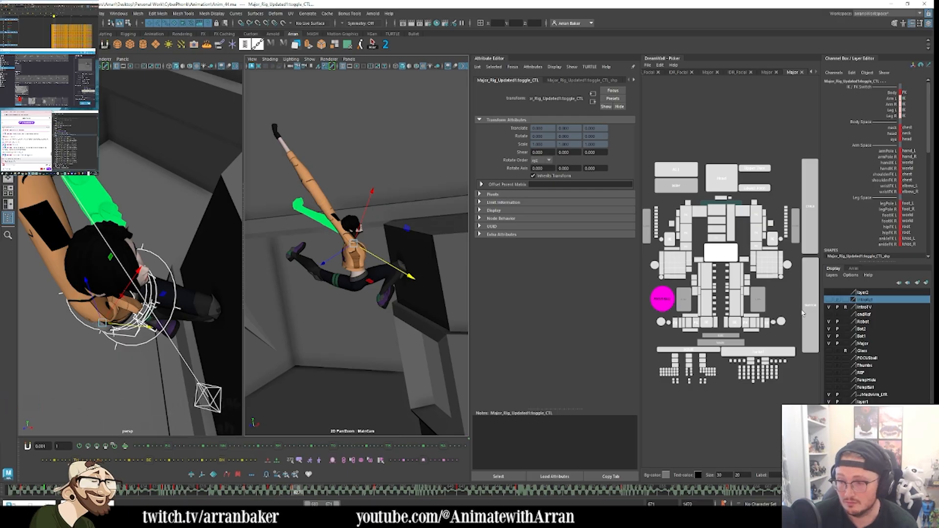
Step: Blend all leg and foot controls on the leap frame towards the neighbouring ledge-grab pose, with both feet against the ledge
click(804, 306)
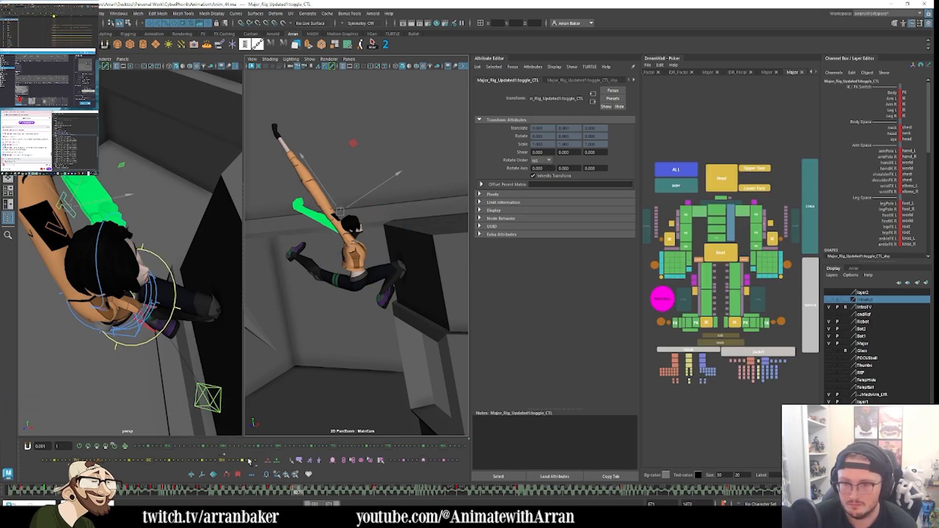
click(735, 322)
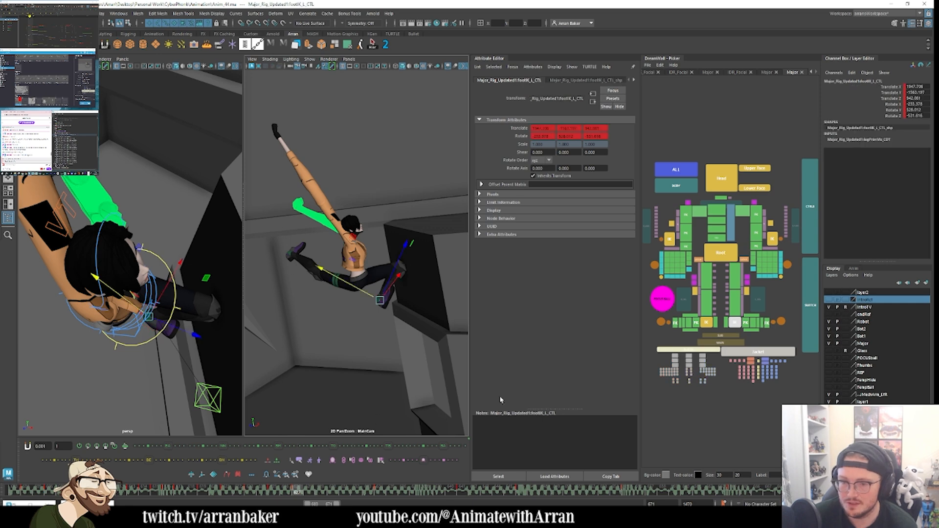
click(242, 461)
drag(776, 258, 656, 332)
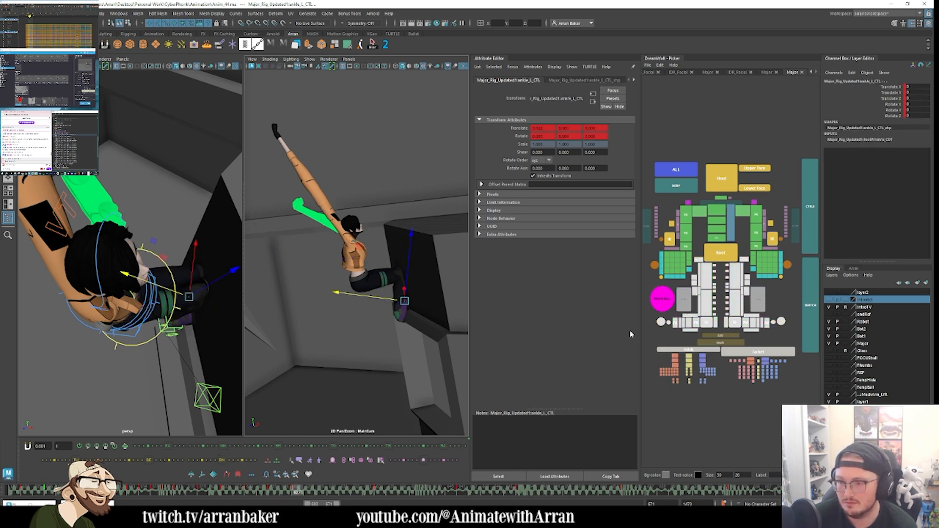
click(241, 461)
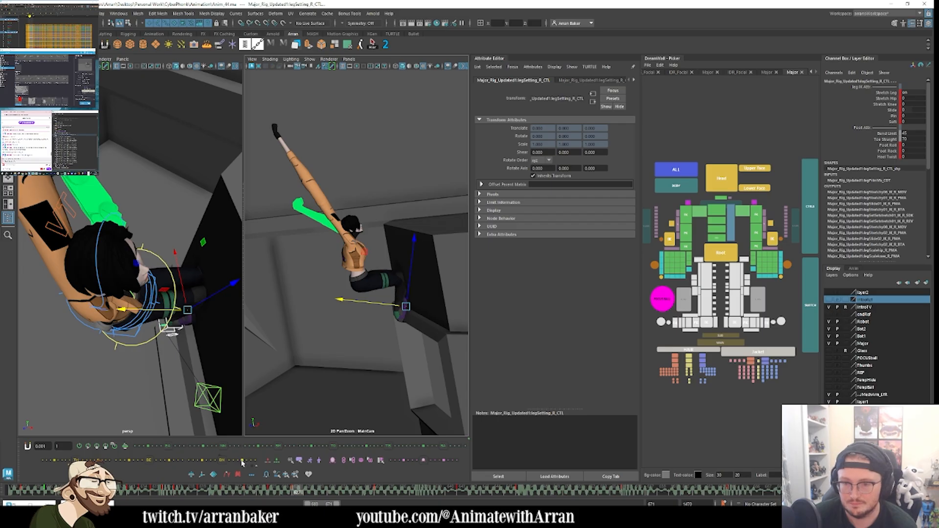
Step: Reset the translation of both knee ribbon controls on the character's legs to zero
click(726, 407)
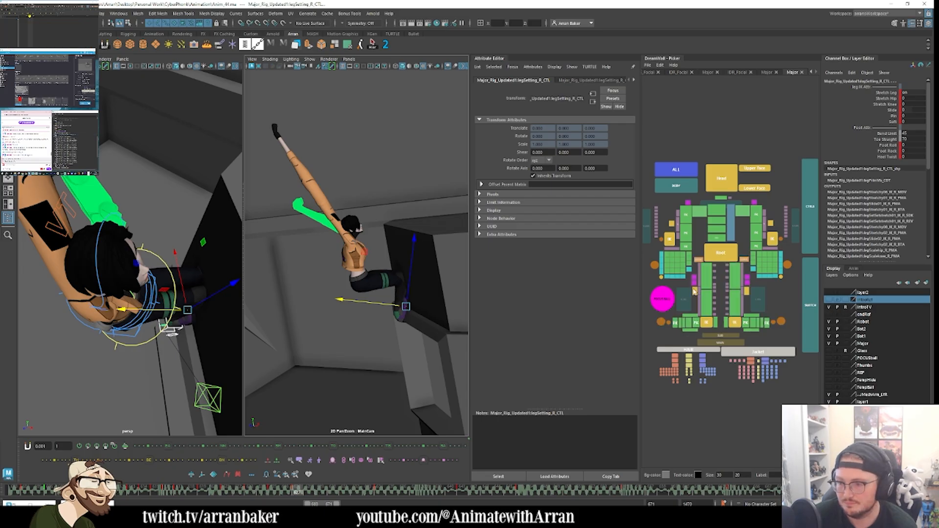
click(737, 295)
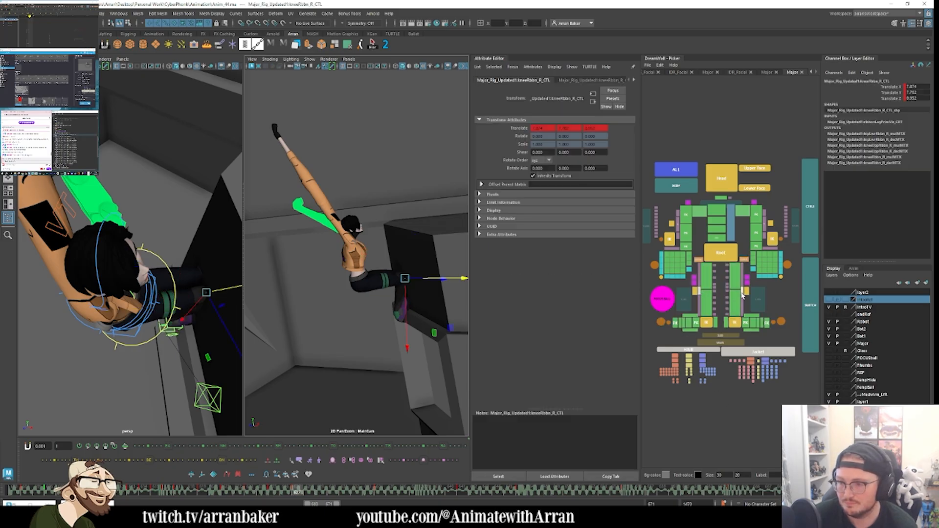
click(88, 447)
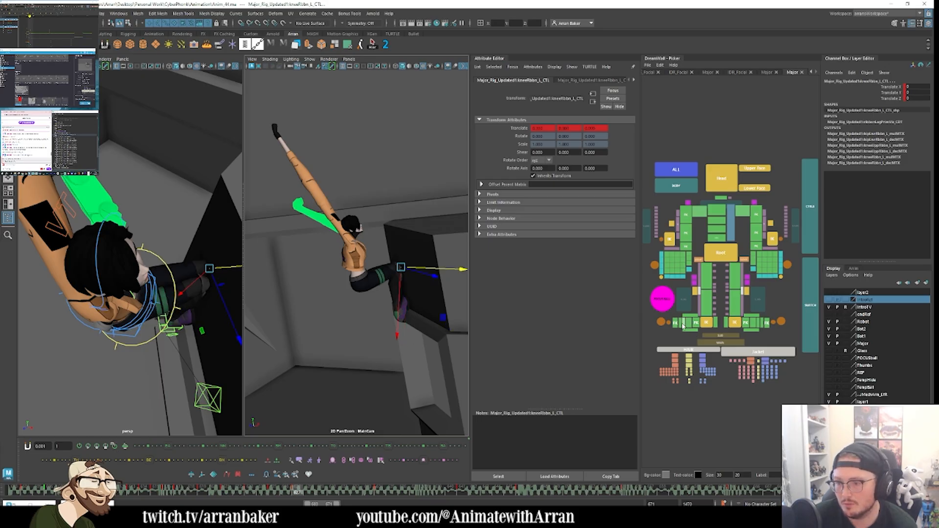
Step: Rotate the left and right toe IK controls together around X to lift the heels and knees
click(767, 324)
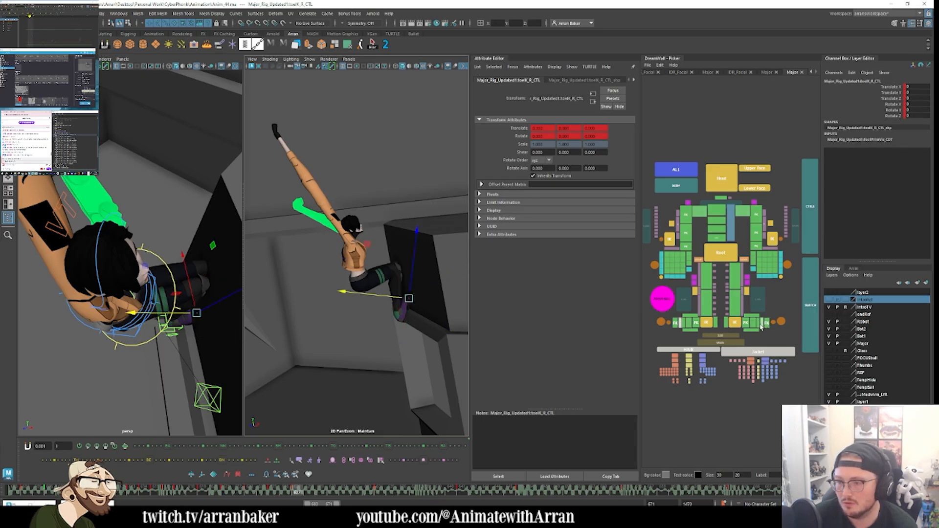
shift+click(761, 327)
key(e)
drag(365, 246, 417, 230)
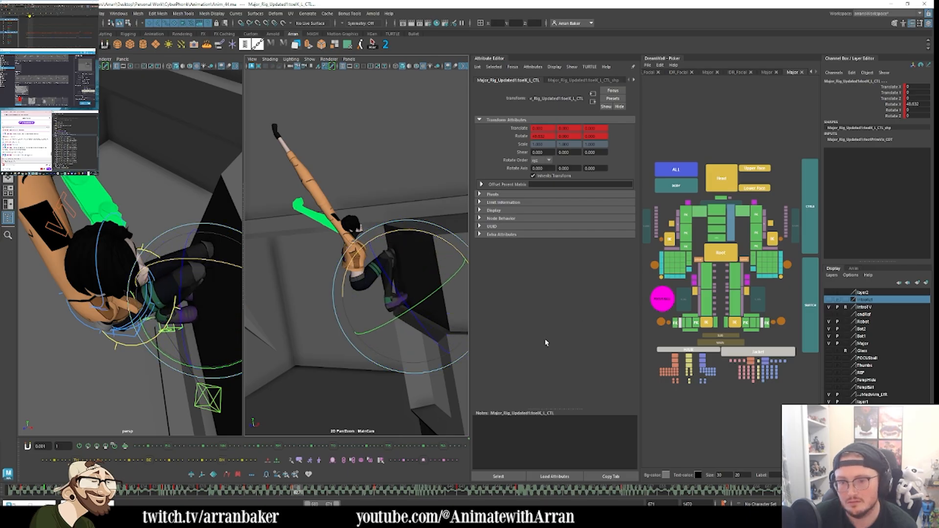
Step: Move the root control closer to the ledge so the body crouches over the feet
click(724, 255)
key(w)
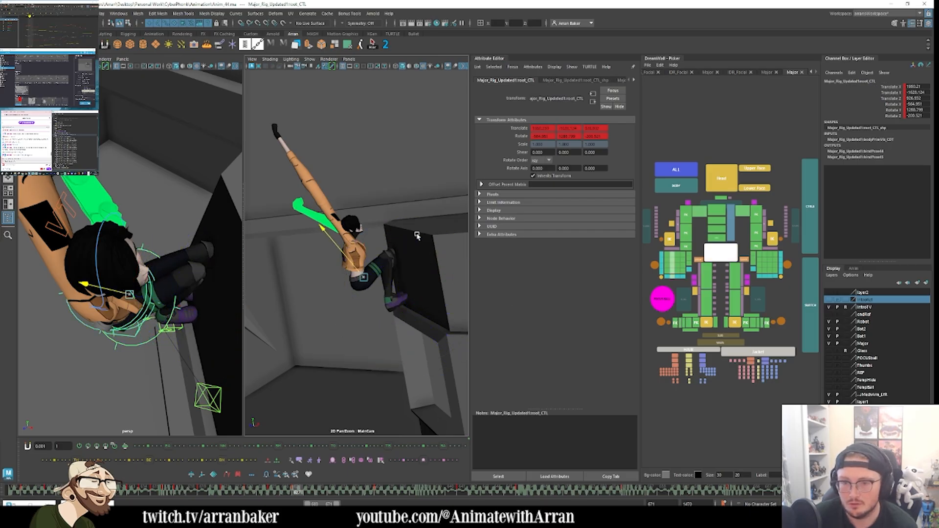
mouse_move(418, 232)
middle_down()
mouse_move(412, 218)
mouse_move(412, 227)
middle_up()
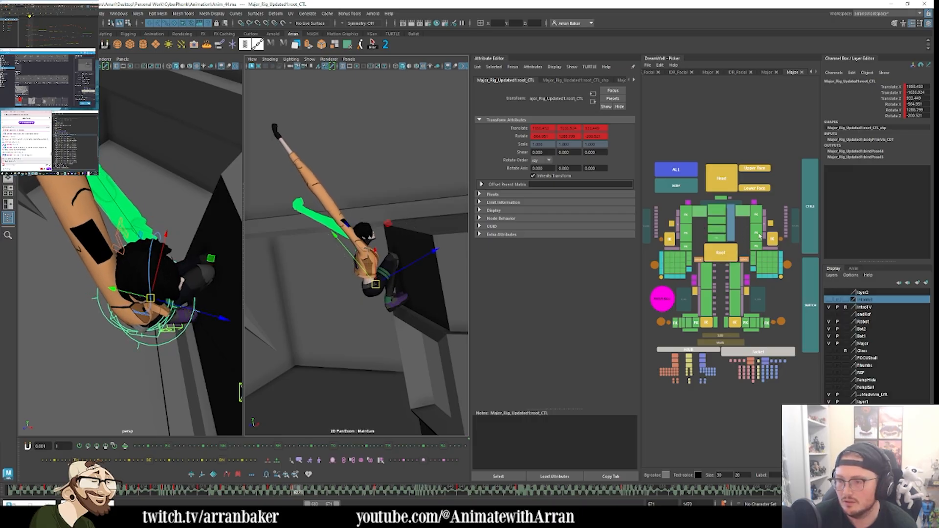
Step: Blend all controls of both arms toward the neighbouring key pose so the hands reach the ledge
click(796, 228)
click(796, 226)
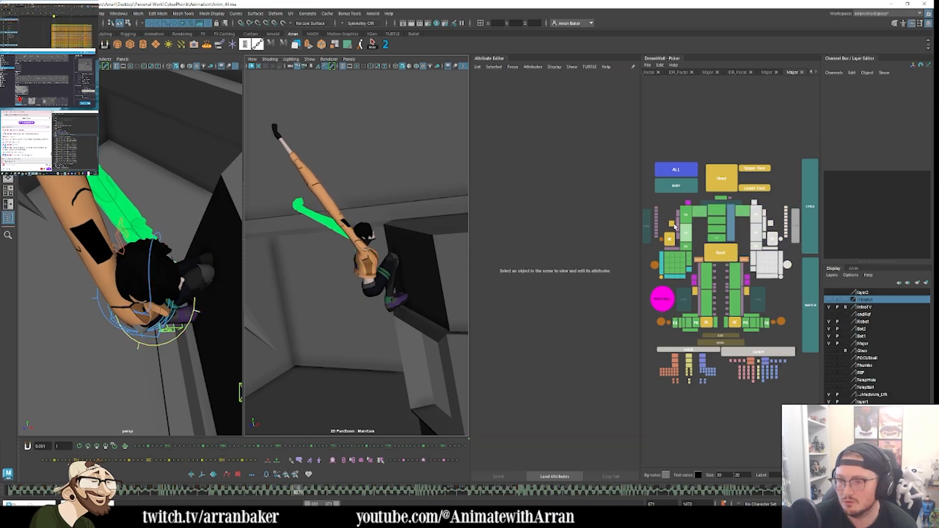
click(242, 462)
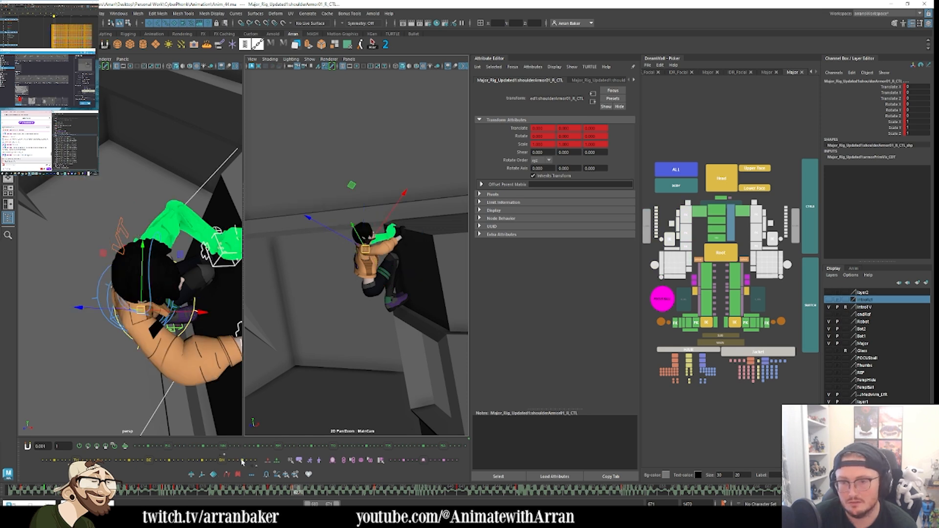
Step: Step back and forth through the neighbouring keyframes to examine how the jump flows into the crouched ledge pose
key(comma)
key(comma)
key(period)
key(period)
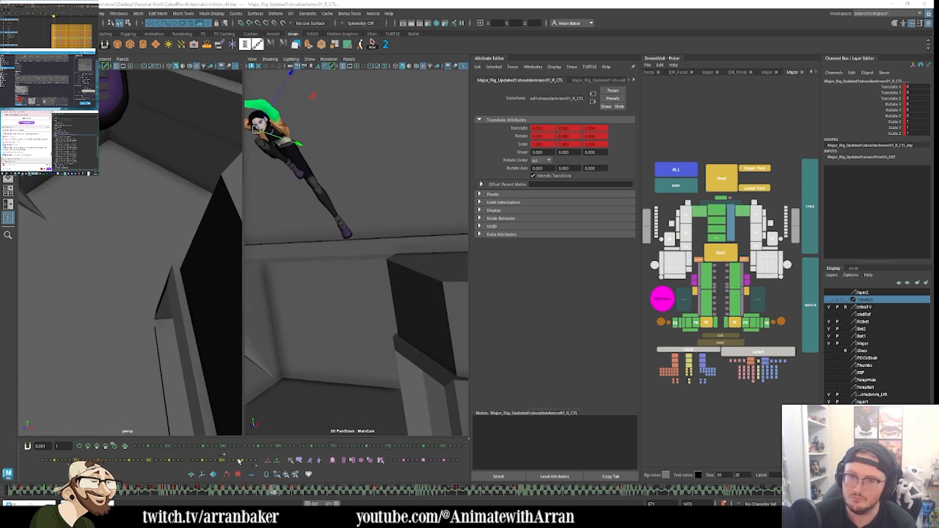
key(comma)
key(comma)
key(period)
key(period)
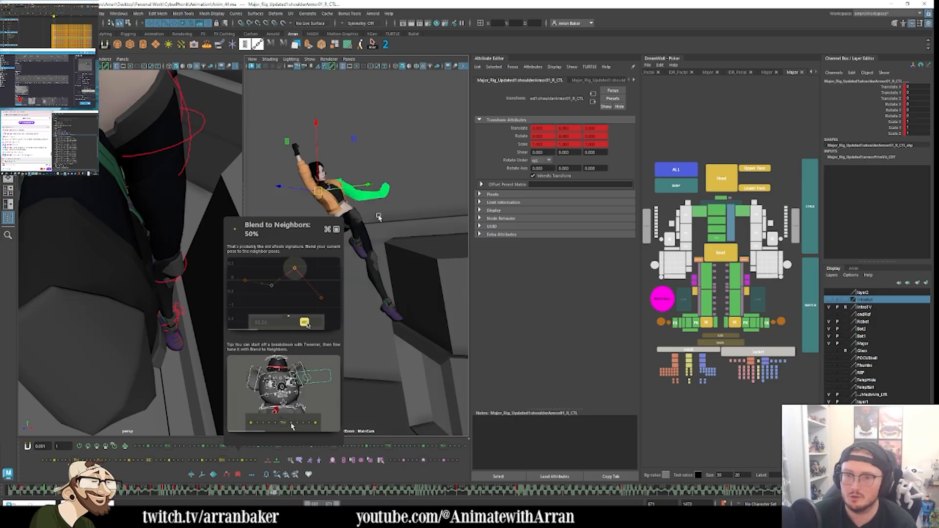
key(comma)
key(comma)
key(period)
key(period)
key(period)
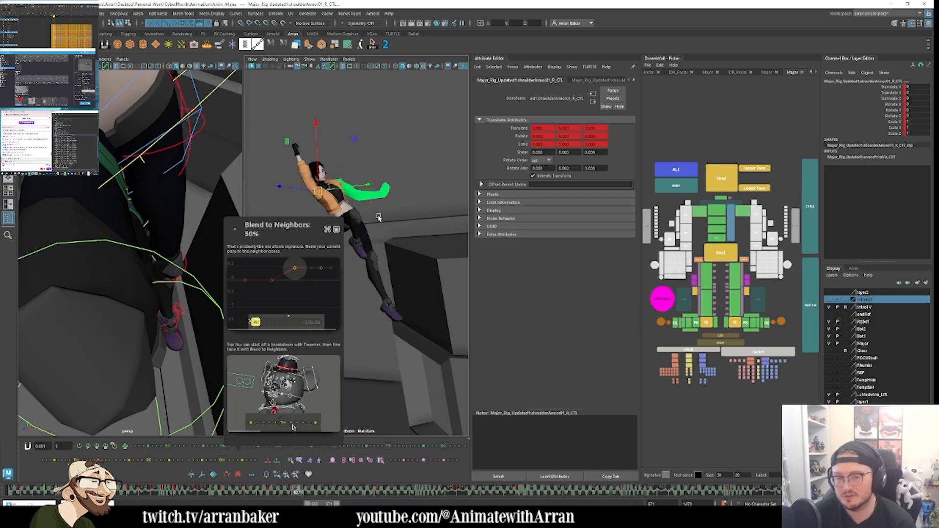
key(period)
key(period)
key(period)
key(comma)
key(comma)
key(comma)
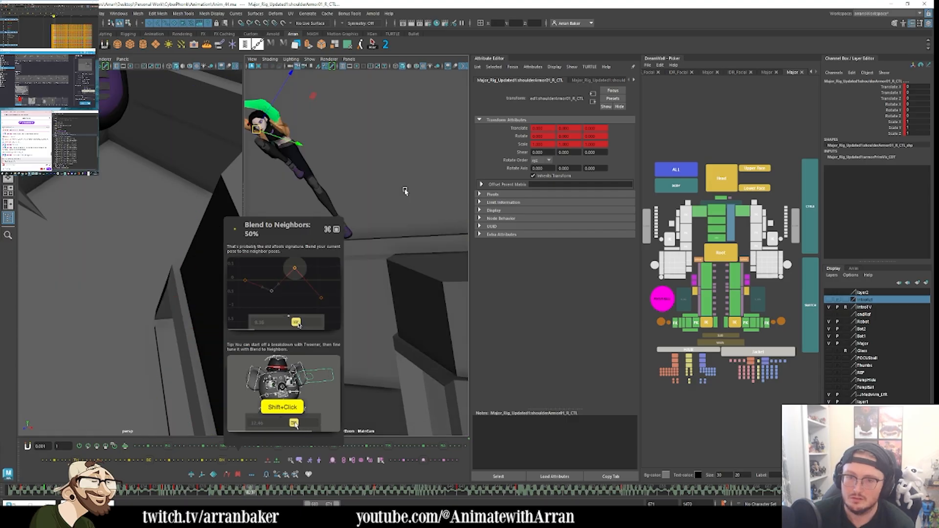
key(period)
key(period)
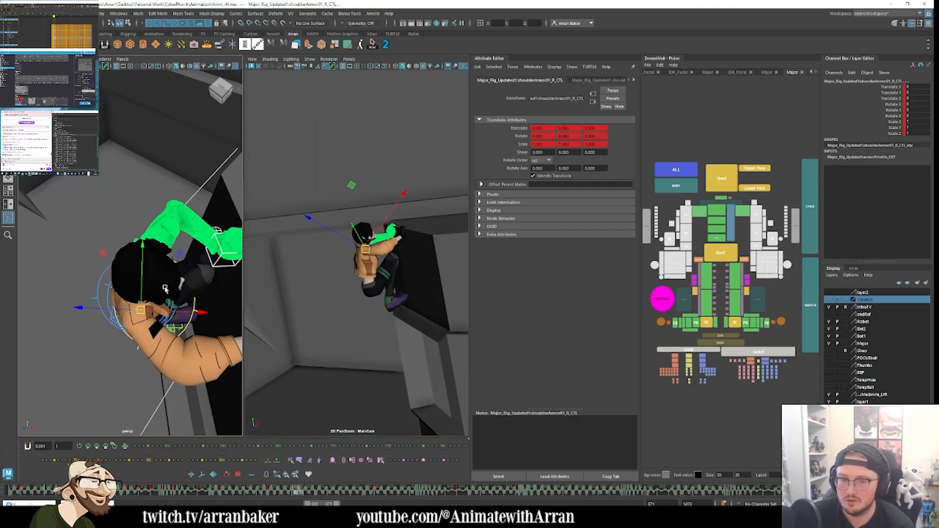
key(comma)
key(period)
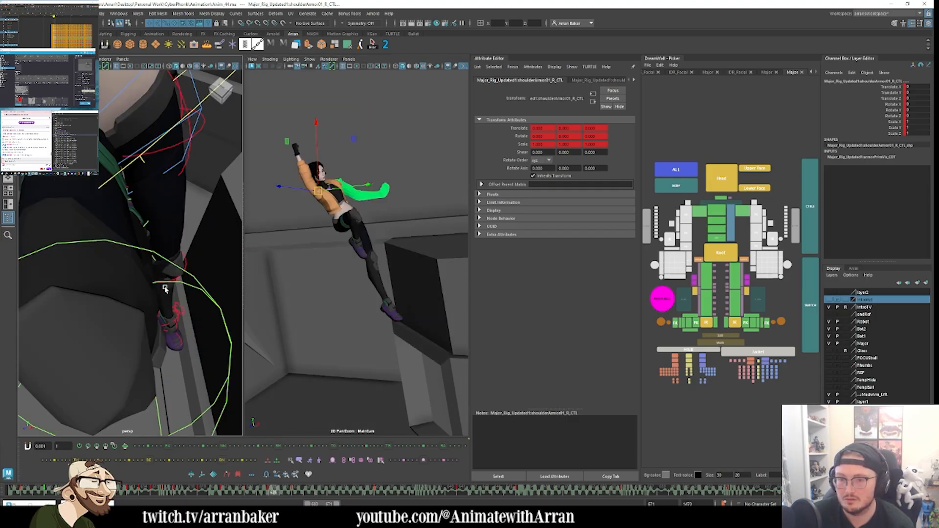
key(period)
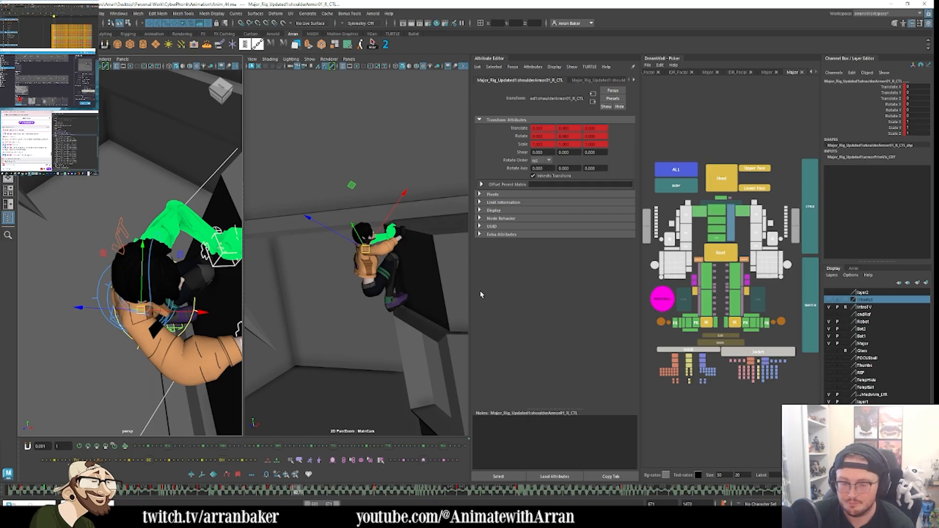
Step: Move the crouched key pose of all rig controls later on the timeline and return to the earlier frame
click(683, 172)
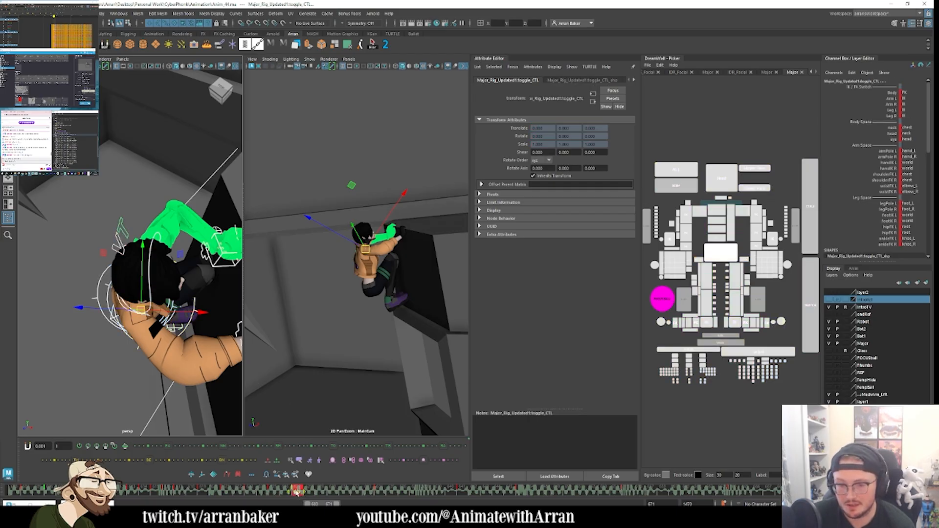
drag(297, 493, 312, 494)
drag(318, 495, 295, 493)
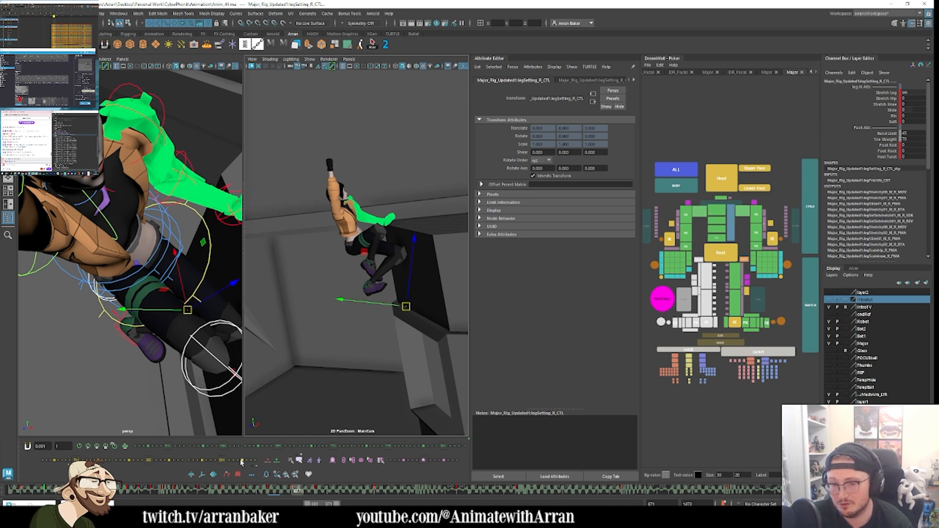
Step: Blend the IK/FK switch control and all controls of both legs toward the neighbouring key pose, planting the feet on the ledge
click(810, 306)
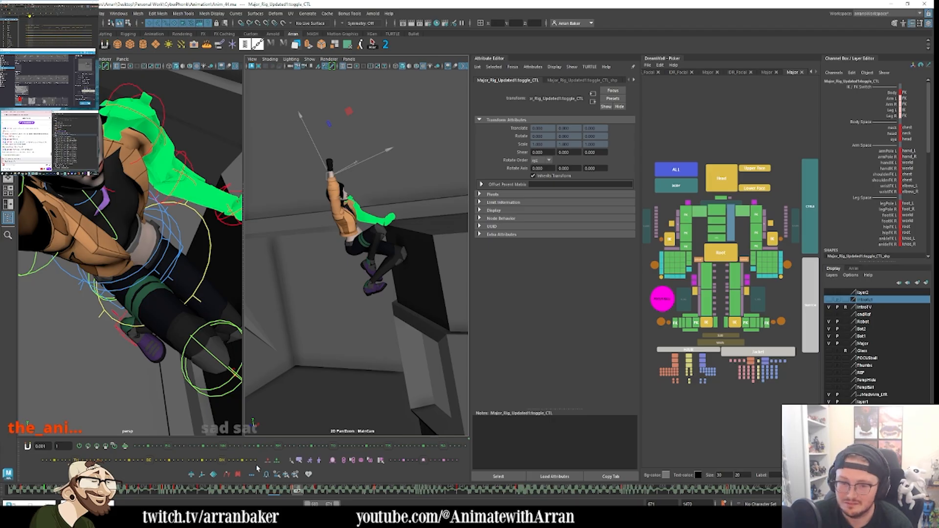
click(241, 461)
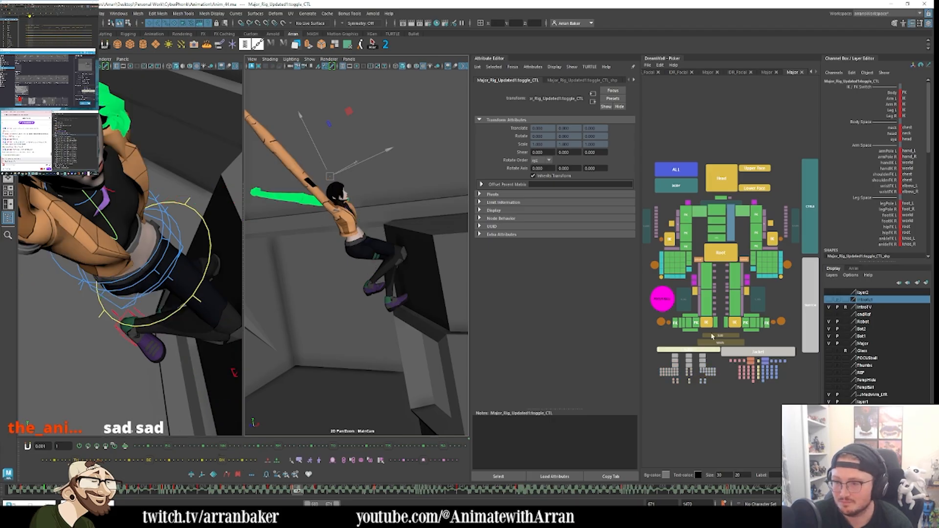
click(684, 299)
shift+click(759, 302)
click(282, 461)
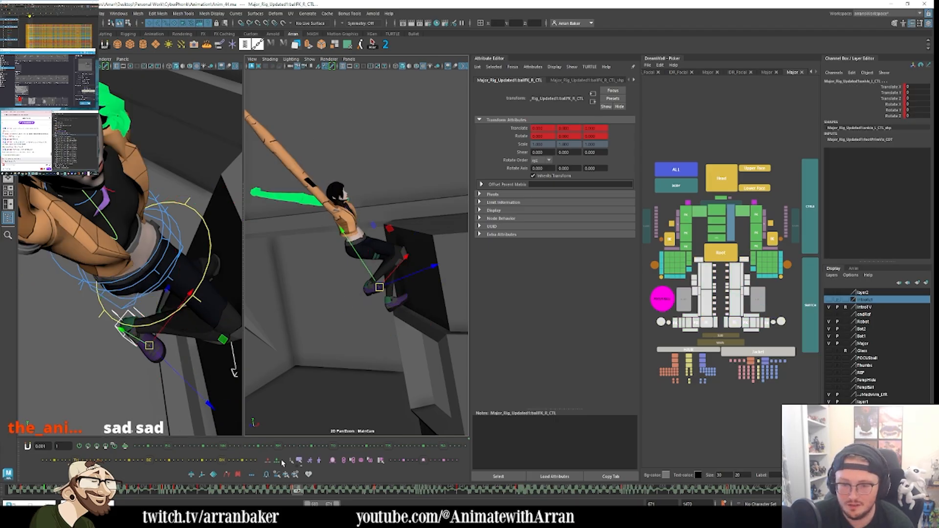
click(243, 460)
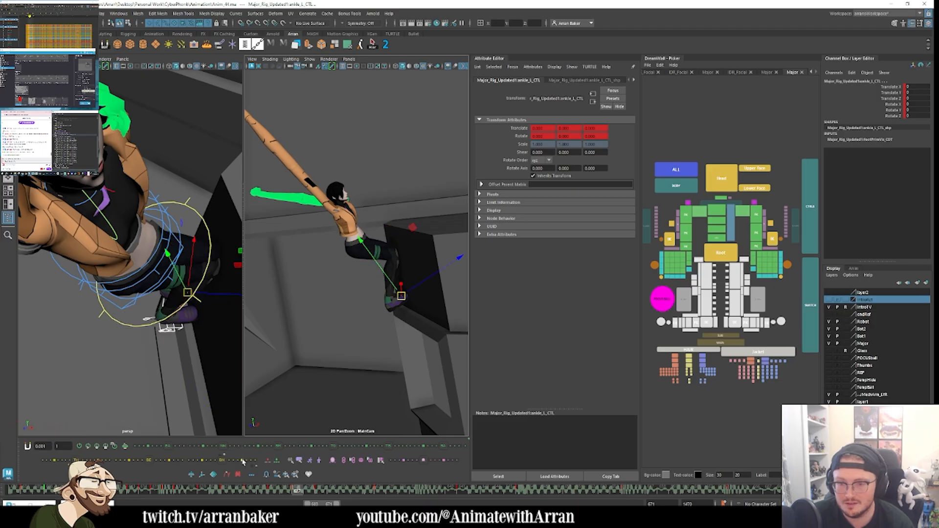
key(comma)
key(period)
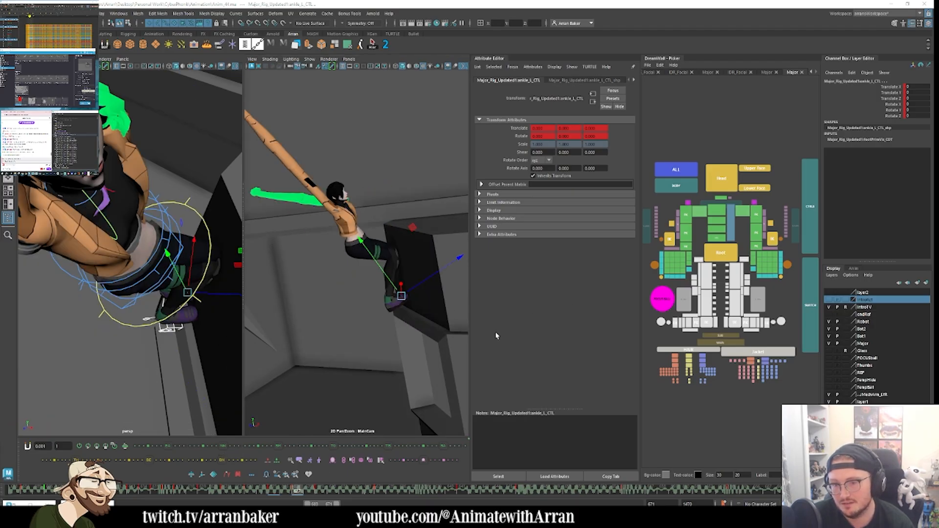
key(comma)
key(period)
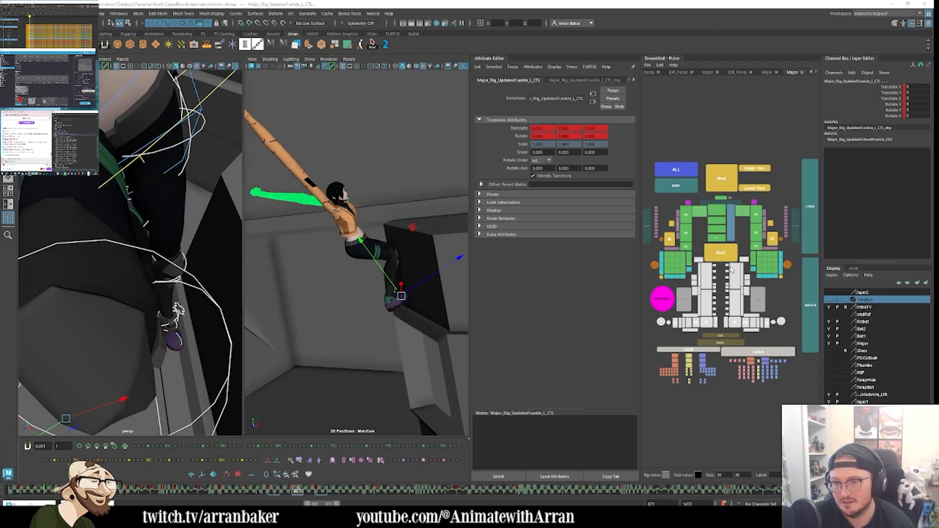
Step: Lower the root control toward the feet so the character lands with bent legs
click(728, 256)
key(period)
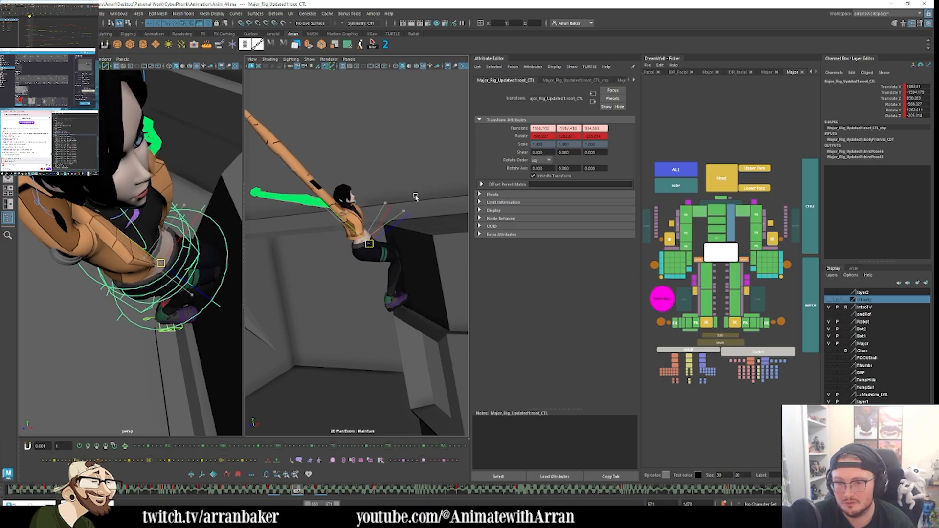
key(period)
key(period)
key(period)
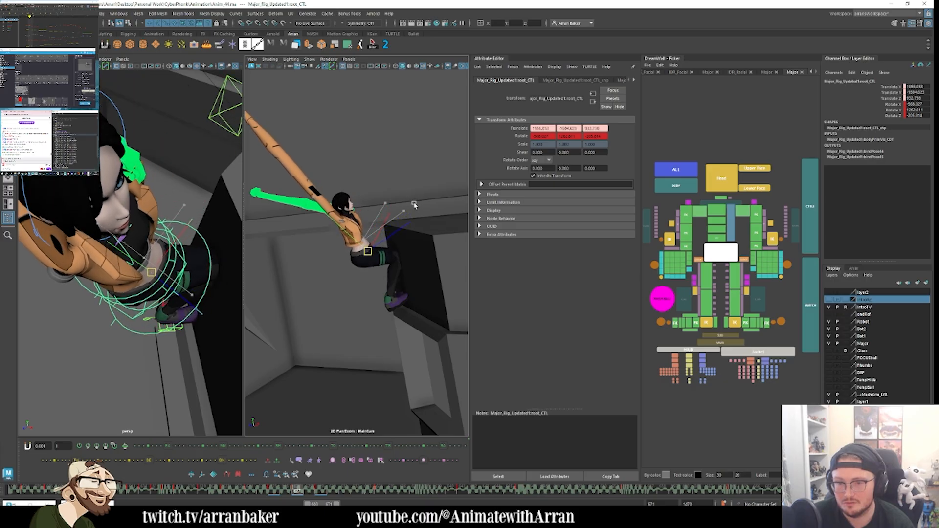
key(period)
key(period)
key(period)
Step: Rotate both toe IK controls further around X to adjust the feet on the ledge
shift+click(707, 322)
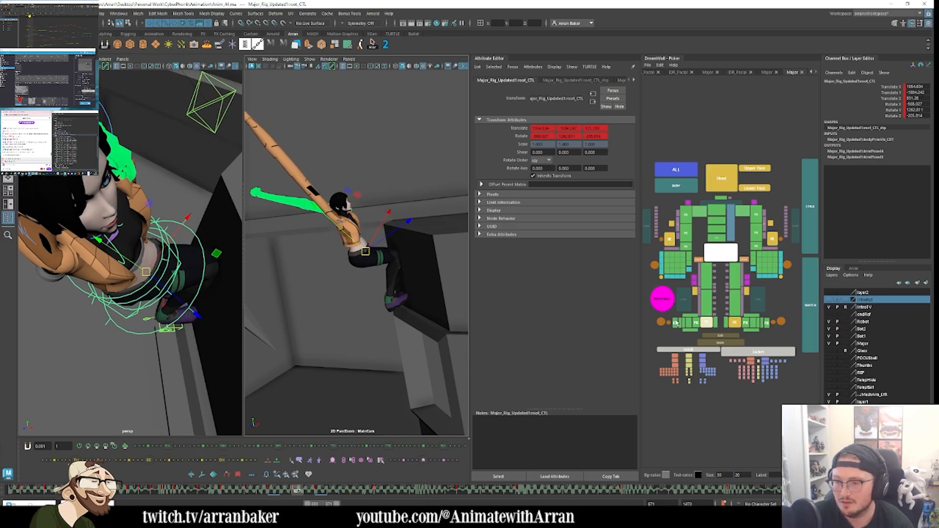
click(754, 324)
key(e)
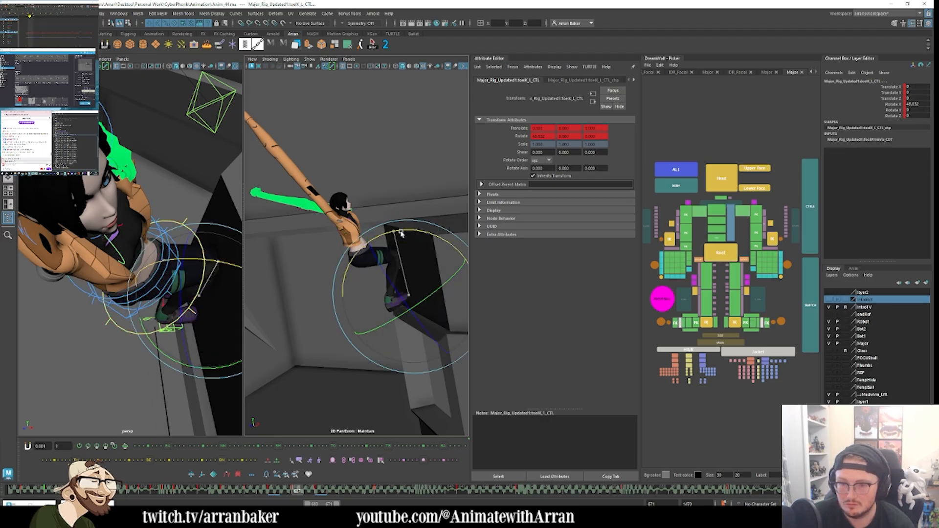
drag(402, 234, 420, 265)
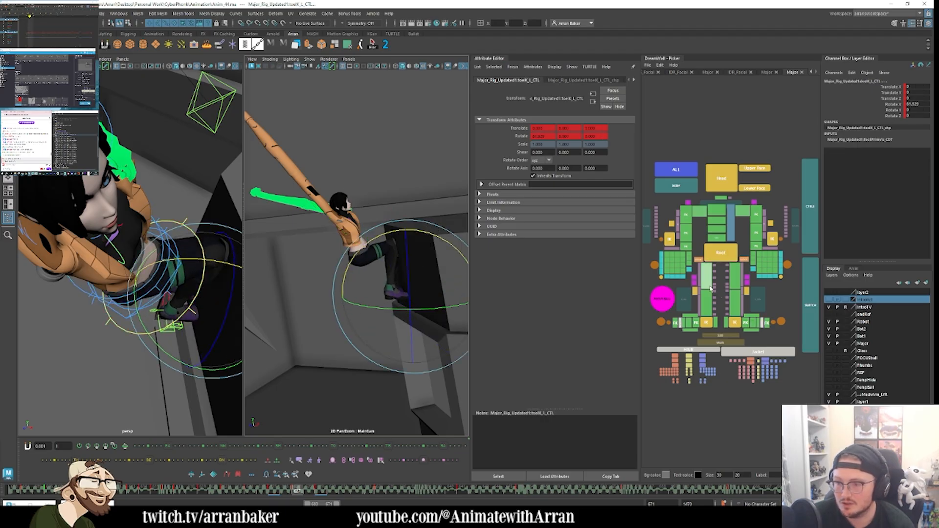
Step: Move the knee ribbon controls to reshape the bent knees
click(737, 292)
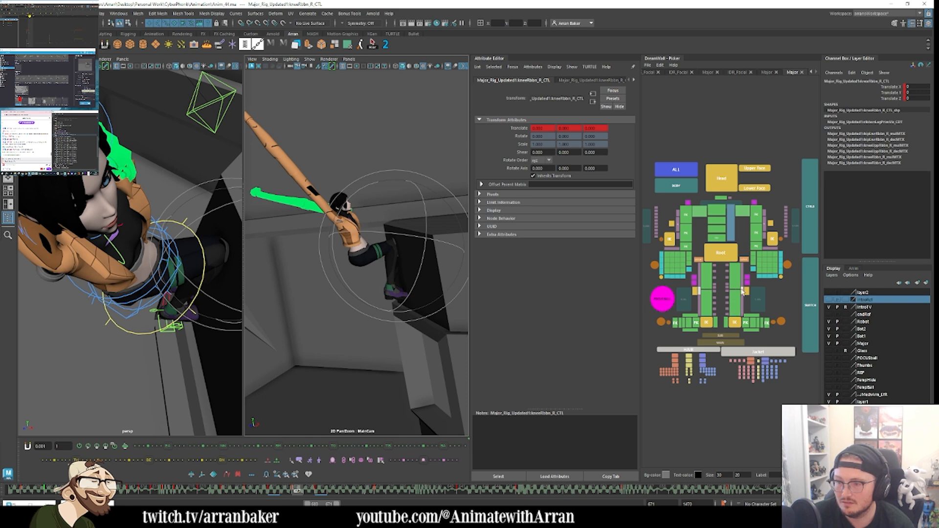
click(414, 248)
key(w)
drag(405, 245, 400, 246)
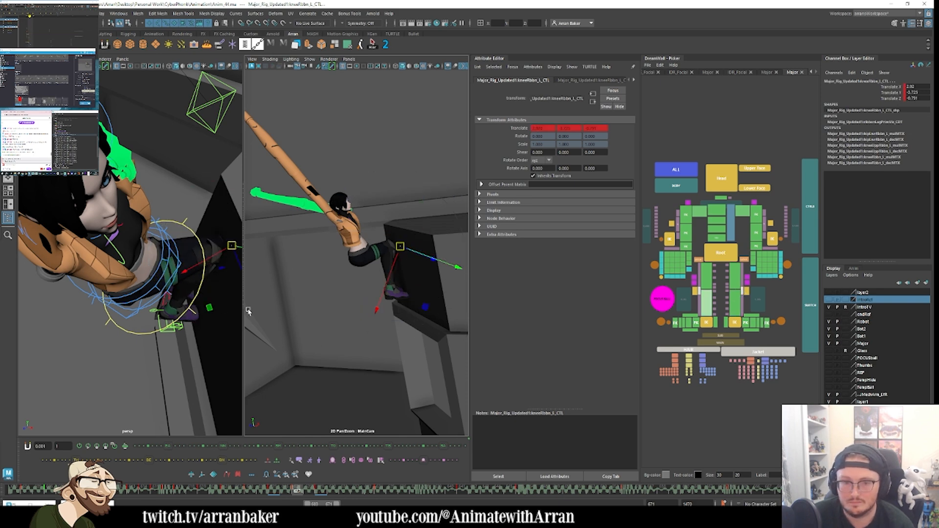
Step: Move the left leg's pole control to redirect the left knee
click(718, 262)
key(f)
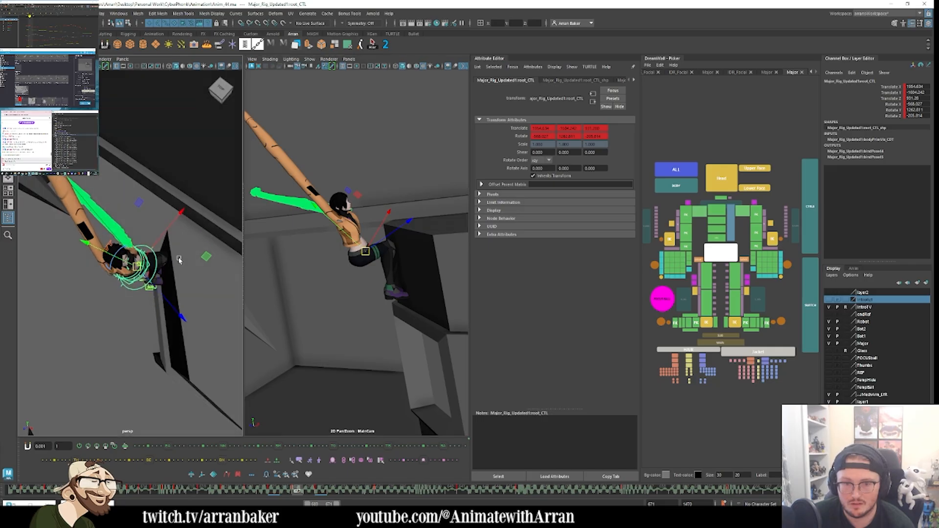
click(661, 322)
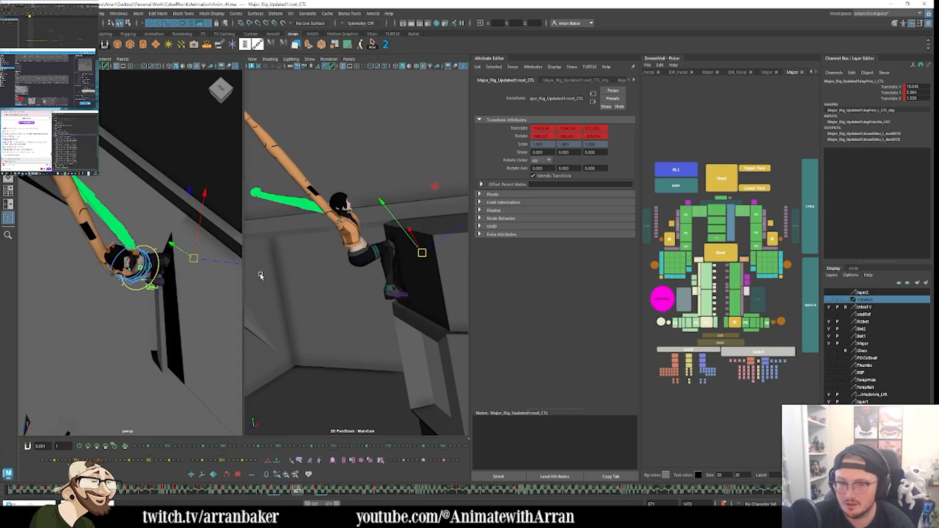
middle_drag(353, 210, 361, 228)
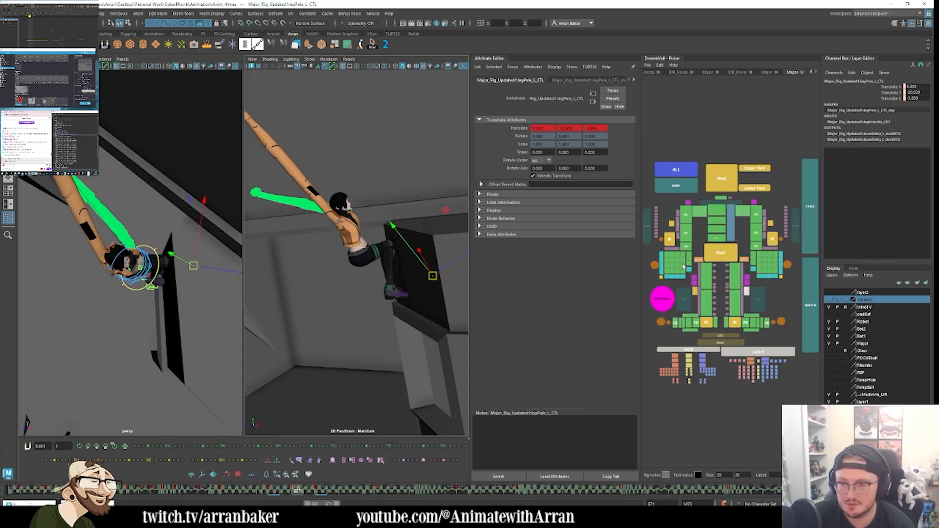
Step: Move the right leg's pole control to redirect the right knee
click(695, 293)
middle_drag(214, 207, 229, 230)
key(period)
key(period)
key(period)
key(period)
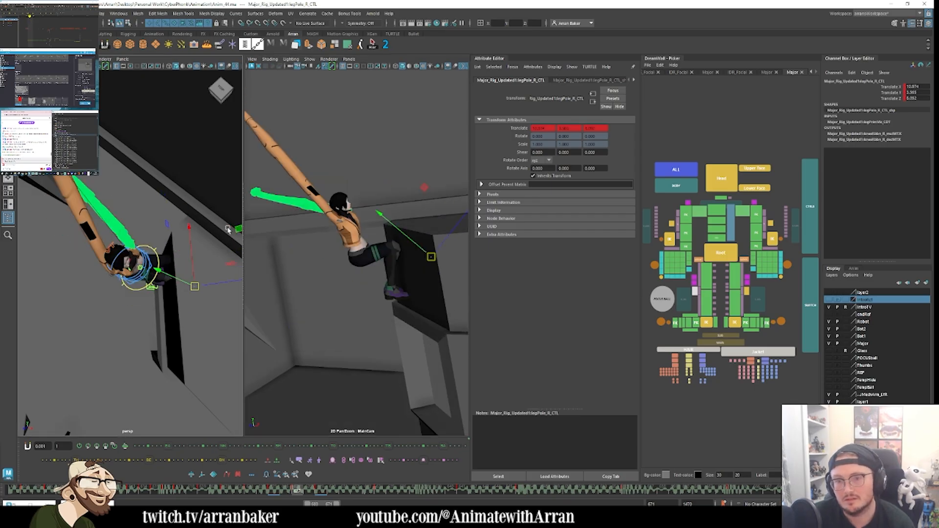
Step: Compare the neighbouring key poses and rotate the root control to tilt the body in the in-between landing pose
key(comma)
key(comma)
key(comma)
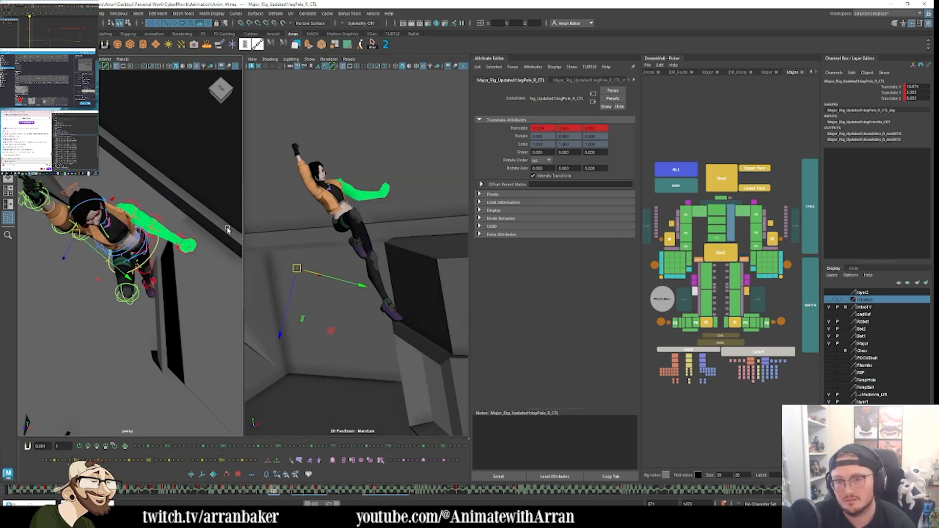
click(711, 260)
key(period)
key(period)
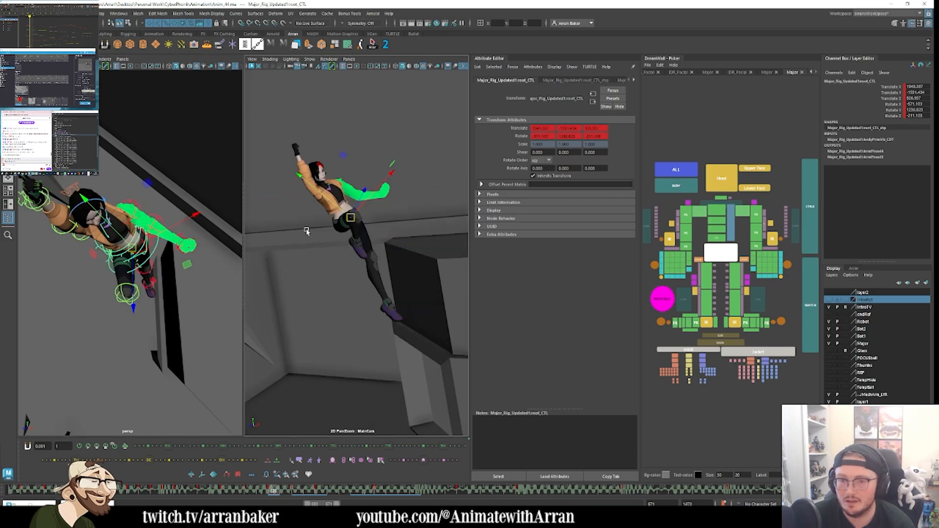
key(comma)
key(comma)
drag(404, 196, 372, 217)
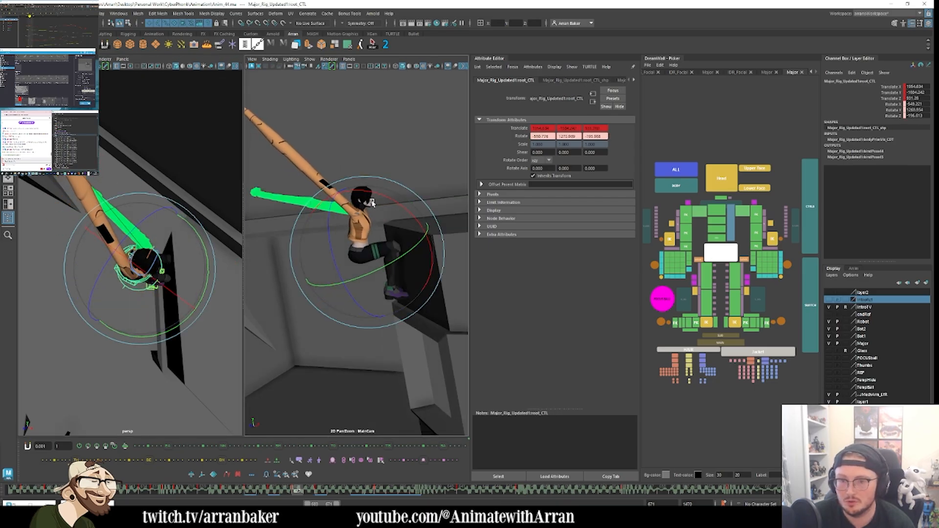
key(period)
key(comma)
Step: Blend all controls of both arms and hands between the neighbouring keys to bring the stretched arms back to the body
drag(645, 282, 690, 197)
shift+drag(797, 261, 751, 201)
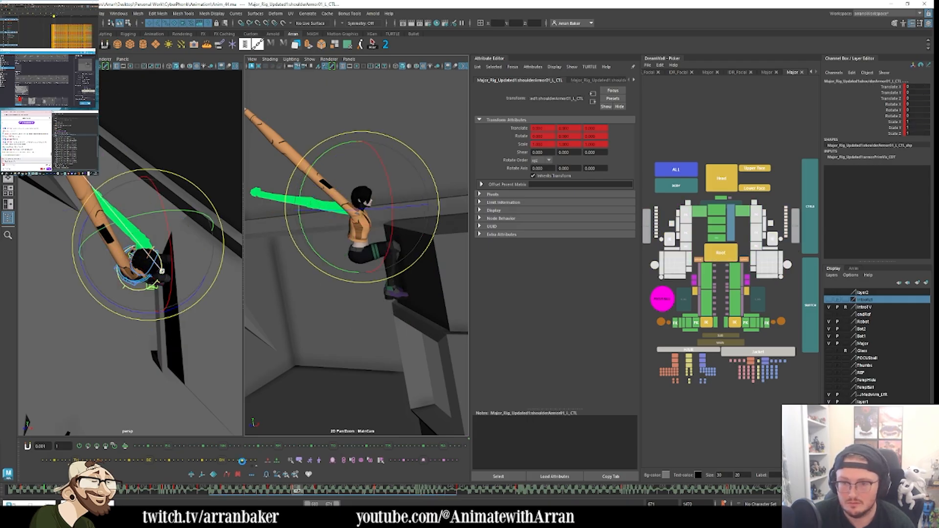
click(243, 462)
Step: Rotate the right clavicle control to reposition the right shoulder, checking it against the previous key pose
click(699, 213)
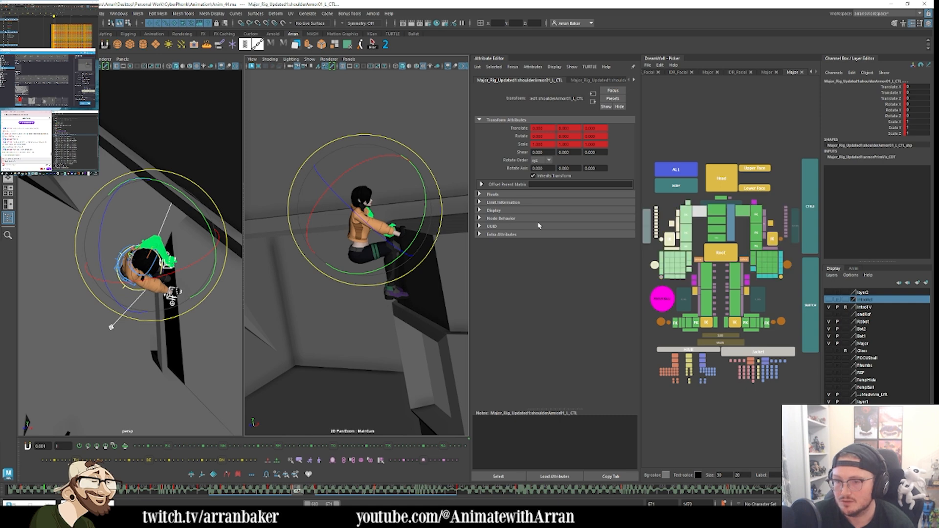
drag(388, 217, 497, 228)
key(comma)
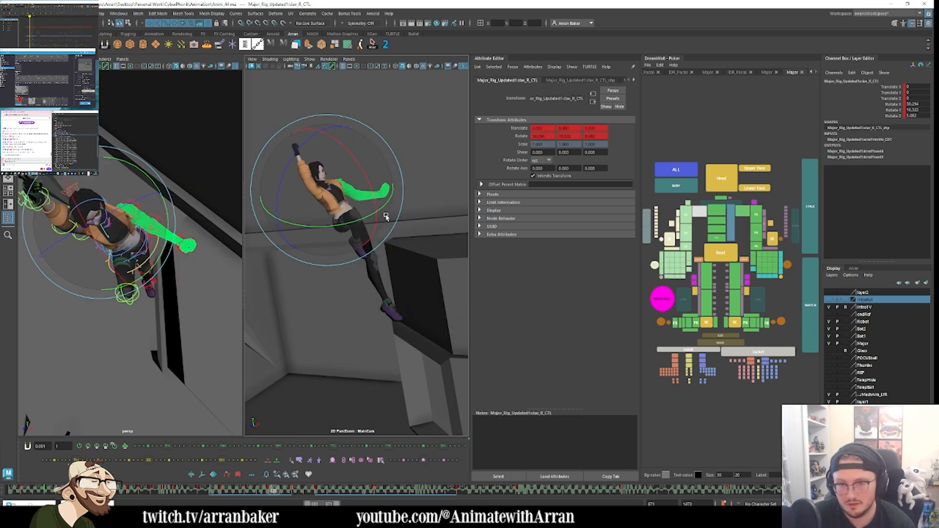
key(period)
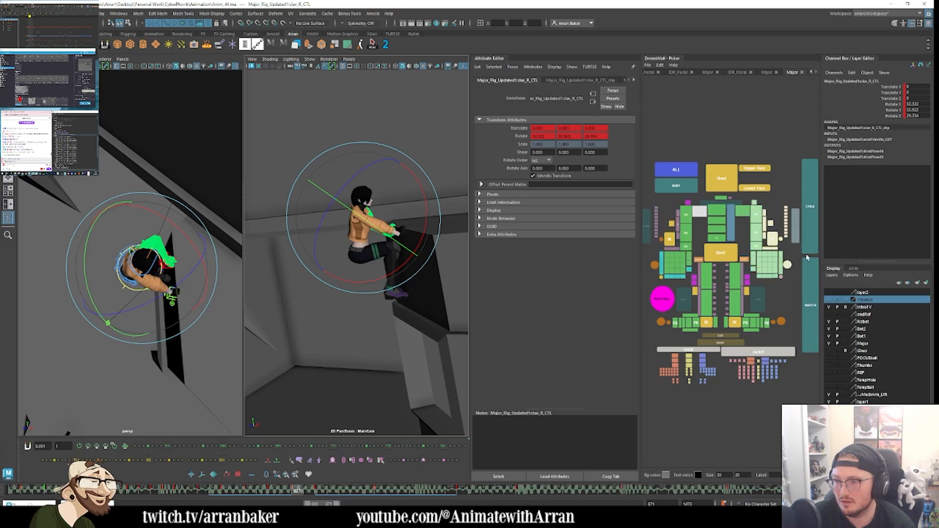
Step: Try FK on the left arm, then switch the right arm to FK on the rig's IK/FK toggle control
click(810, 299)
click(891, 99)
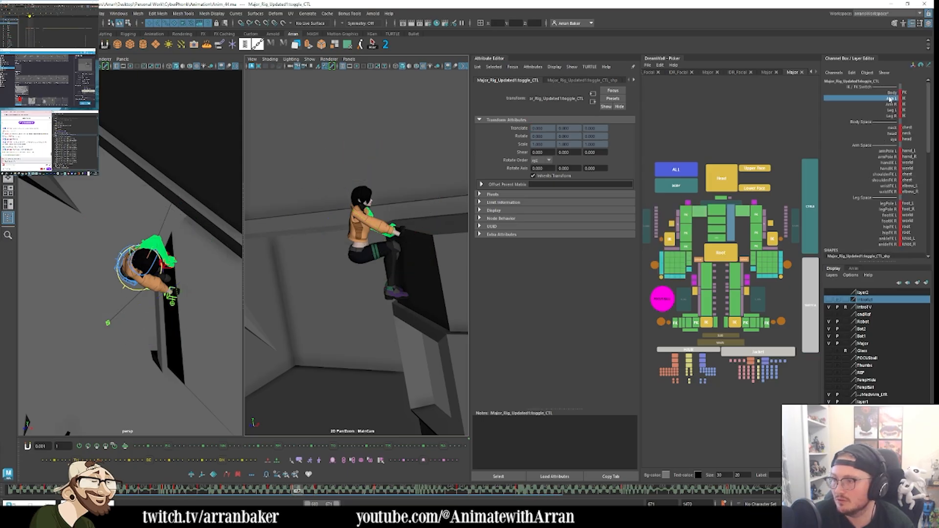
middle_drag(623, 203, 686, 217)
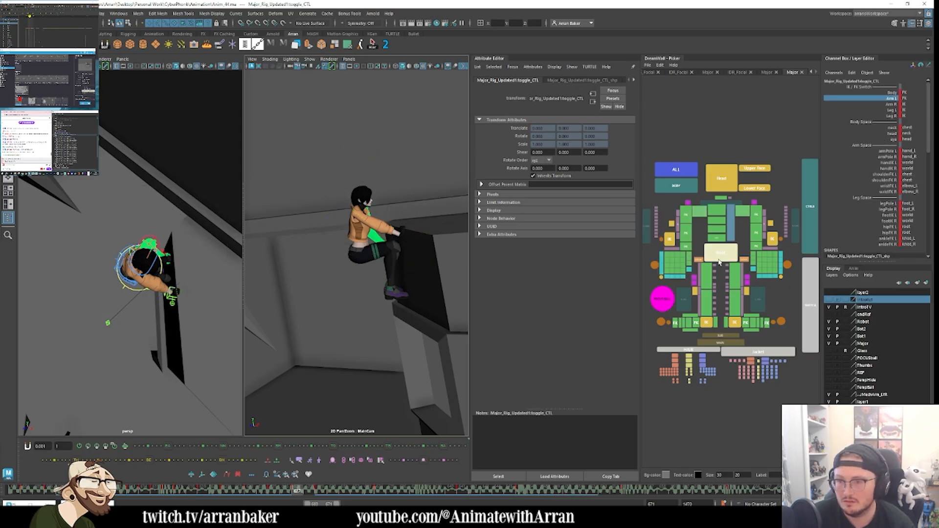
click(883, 110)
click(892, 105)
middle_drag(125, 176, 504, 196)
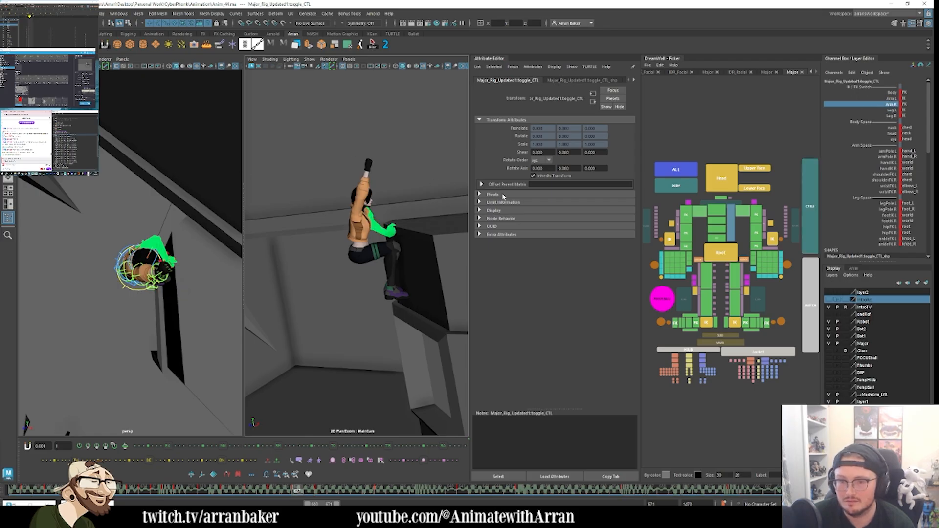
Step: Rotate the right clavicle and the right shoulder, elbow and wrist FK controls to swing the arm forward and bend it
click(686, 212)
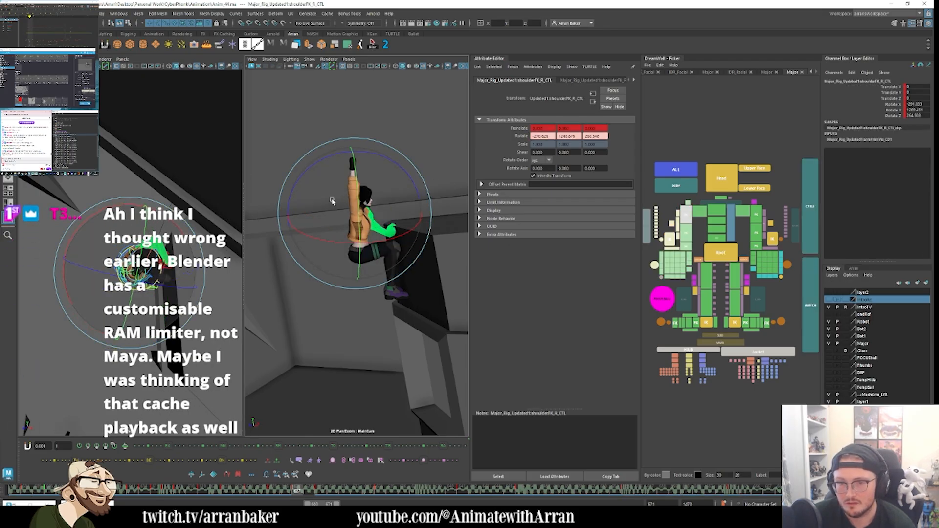
drag(426, 211, 389, 235)
click(699, 211)
drag(366, 202, 385, 208)
click(686, 214)
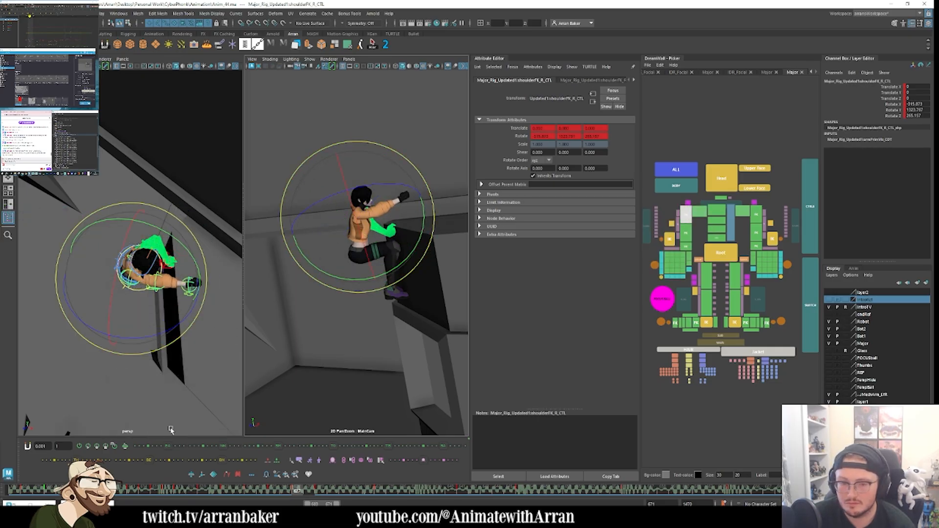
drag(364, 279, 404, 211)
click(689, 235)
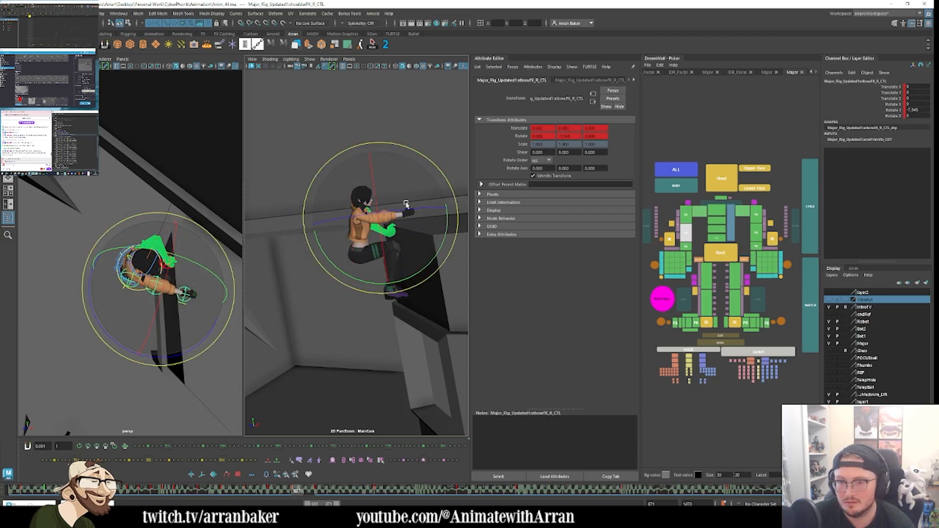
click(687, 246)
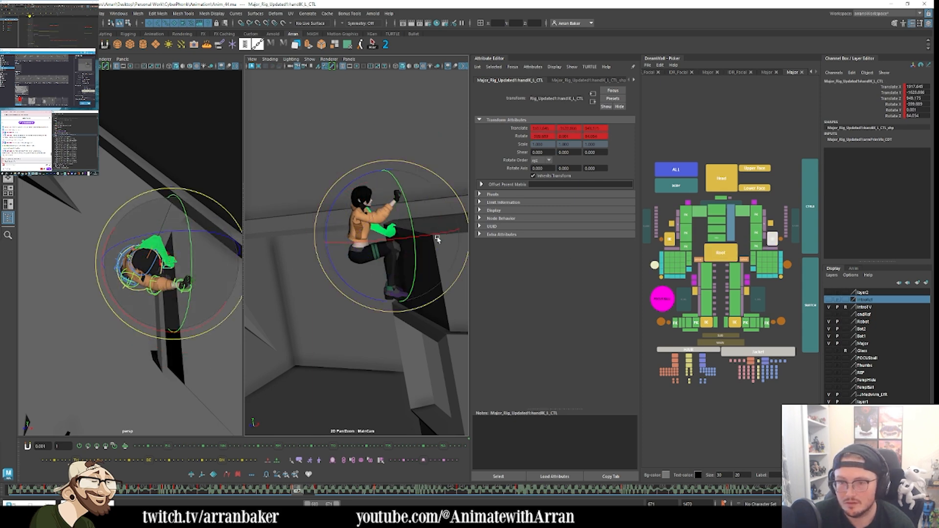
Step: Move and rotate the left hand IK control to place the left hand in front of the body
click(655, 265)
key(f)
alt+drag(164, 280, 132, 243)
key(e)
key(w)
alt+drag(181, 286, 96, 280)
middle_drag(172, 300, 170, 263)
key(s)
key(e)
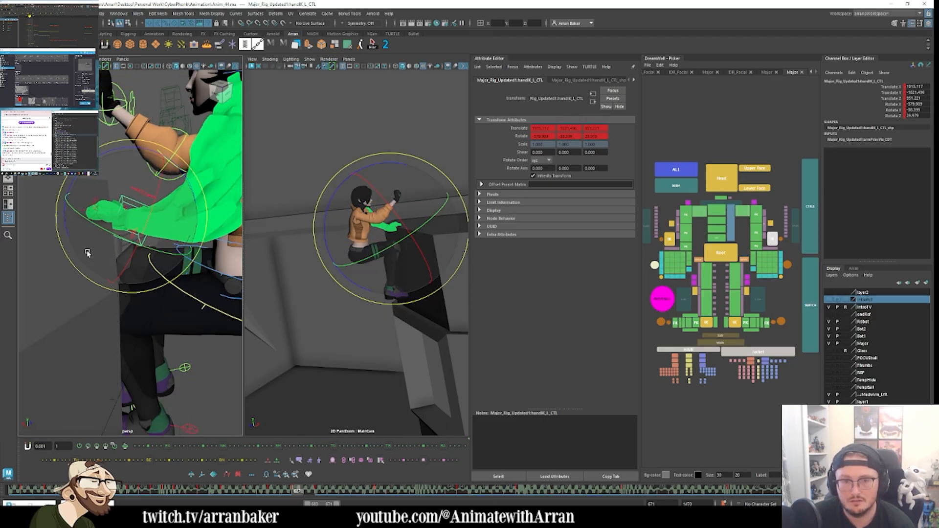
Step: Rotate the left clavicle and move the left arm's pole control to redirect the left elbow
click(743, 211)
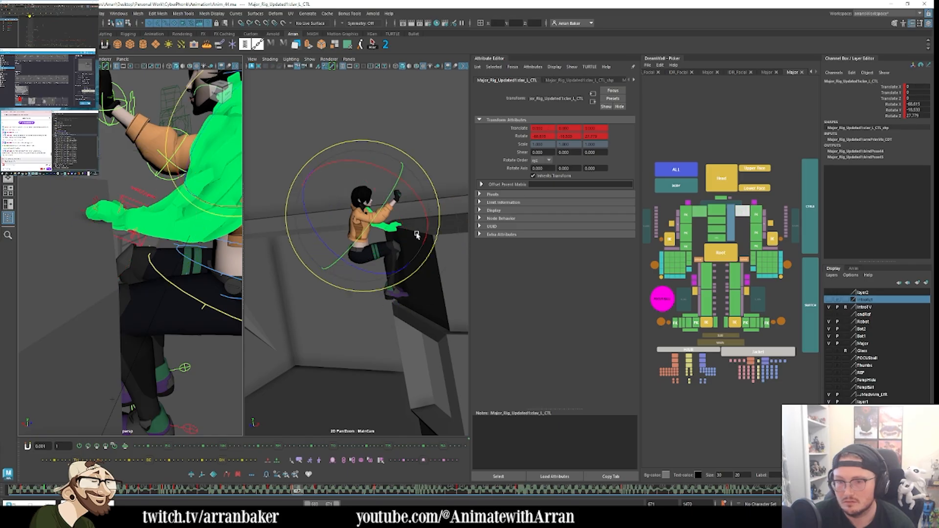
click(771, 225)
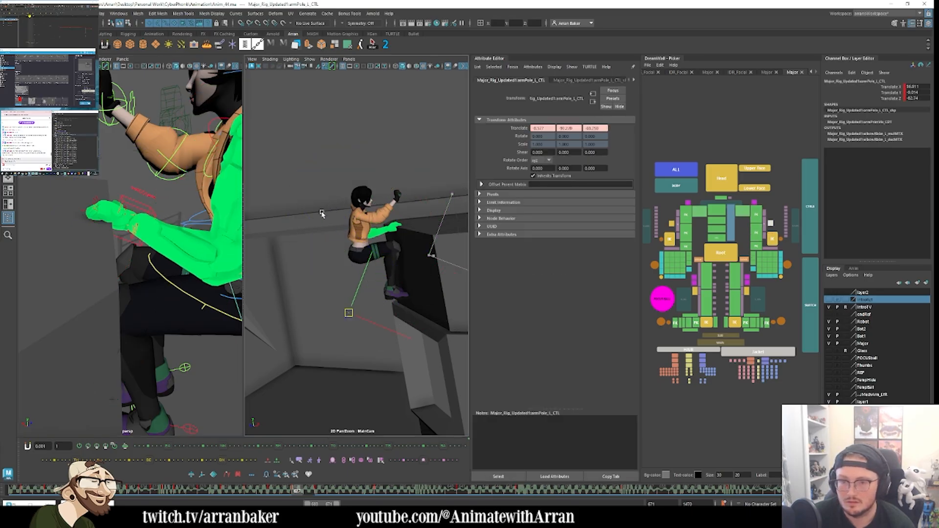
middle_drag(322, 214, 344, 194)
drag(344, 194, 464, 238)
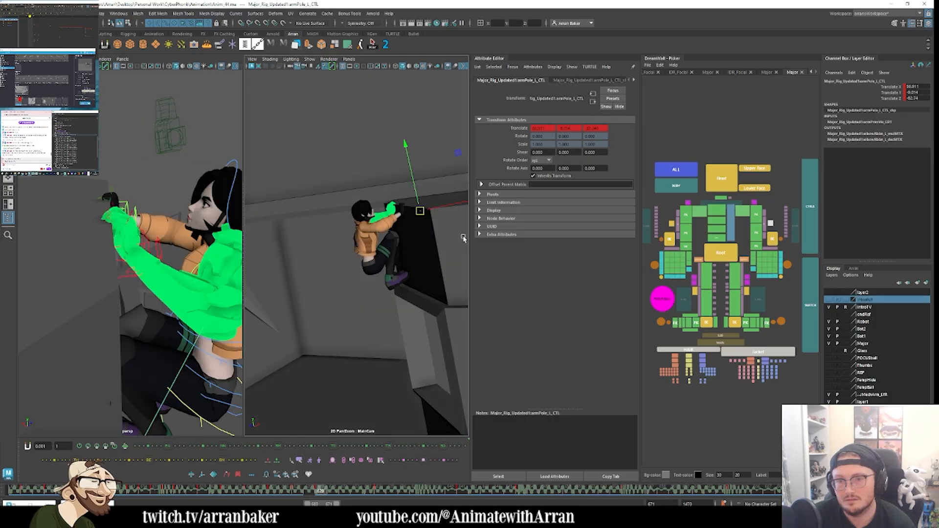
Step: Step back and forth through the neighbouring keys to compare the jump poses with the landing
key(comma)
key(comma)
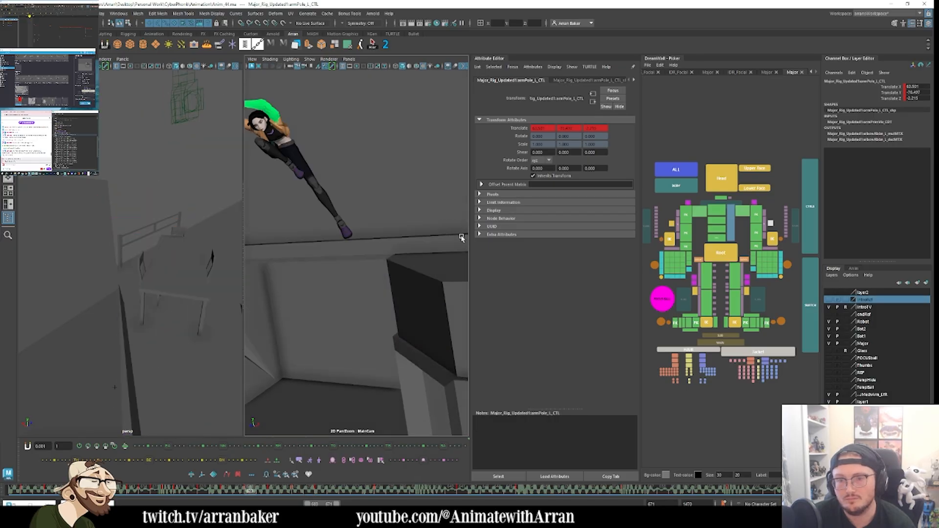
key(period)
key(comma)
key(period)
key(comma)
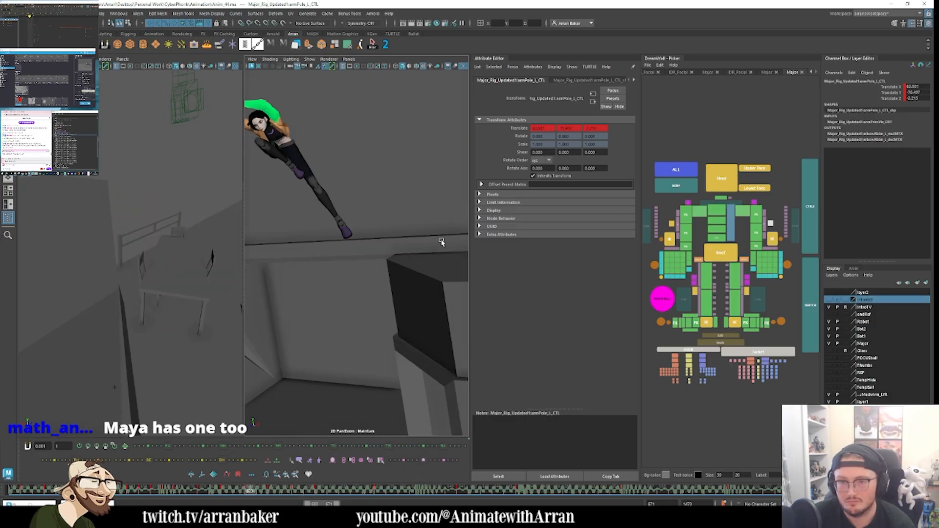
key(period)
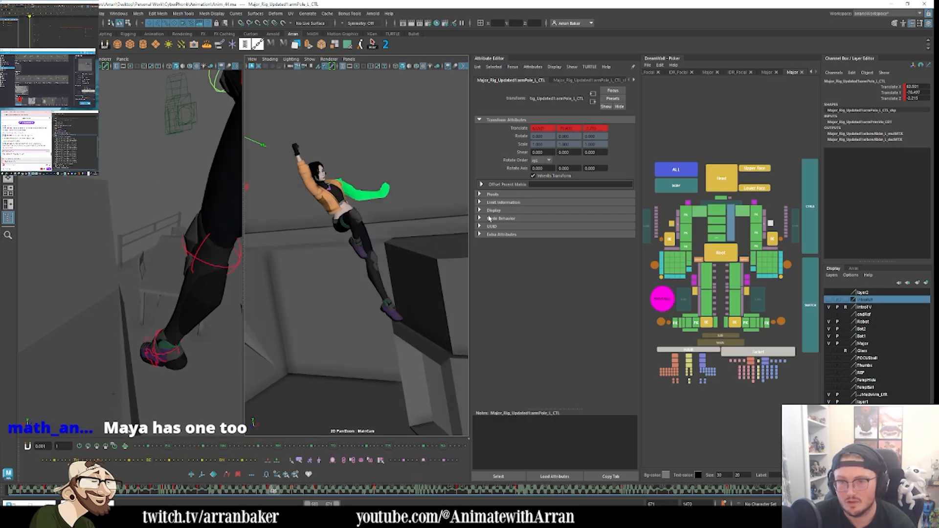
key(comma)
key(period)
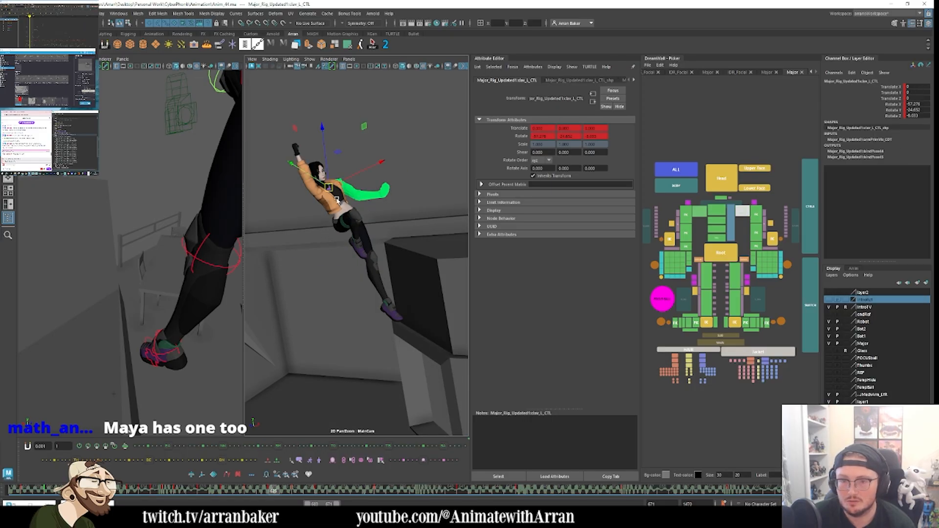
Step: Rotate the left clavicle control in the mid-air pose before the landing and compare it with the previous key
key(e)
drag(331, 166, 341, 174)
drag(338, 171, 342, 183)
key(comma)
key(period)
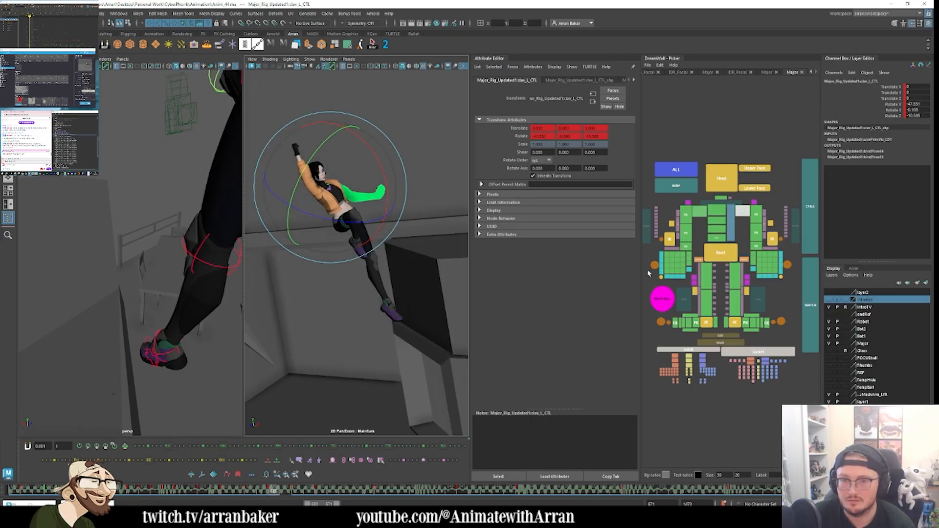
Step: Reset the finger controls to open the left hand in the mid-air pose and the right hand in the crouched pose
drag(793, 288, 751, 247)
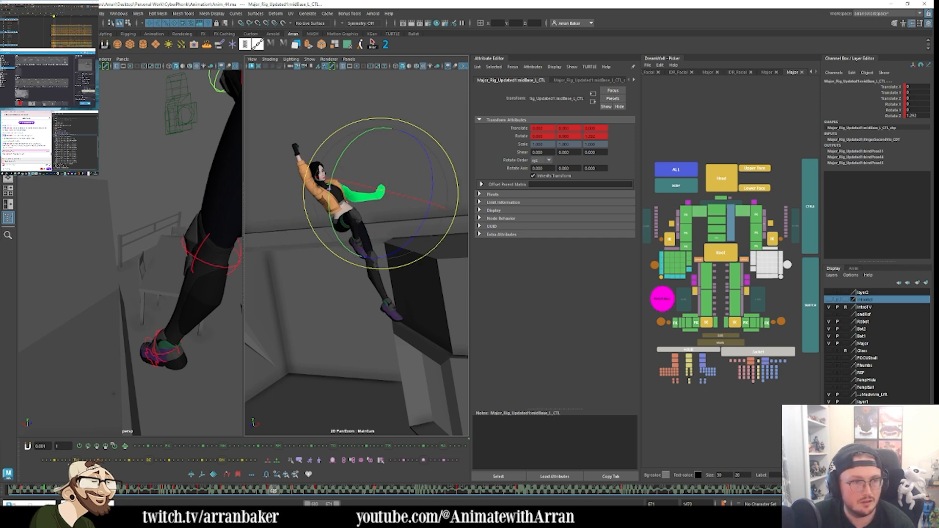
key(period)
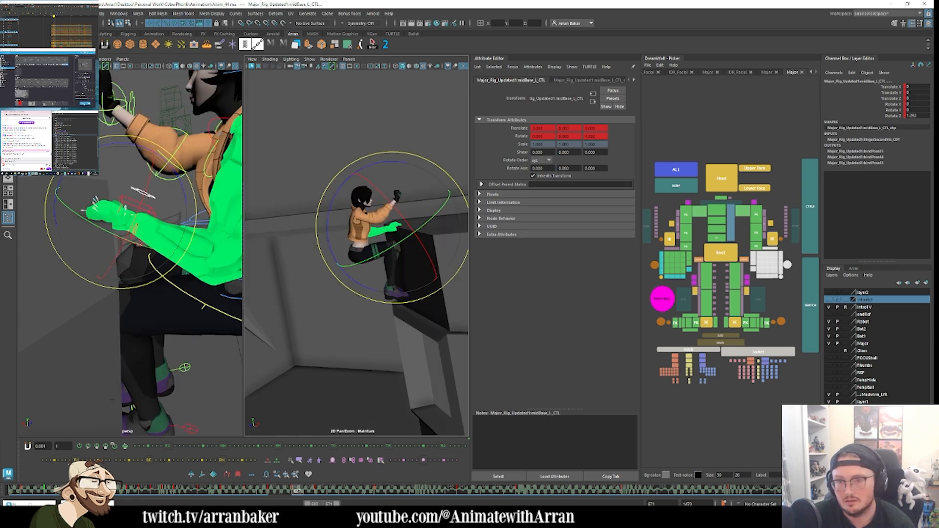
drag(678, 285, 657, 248)
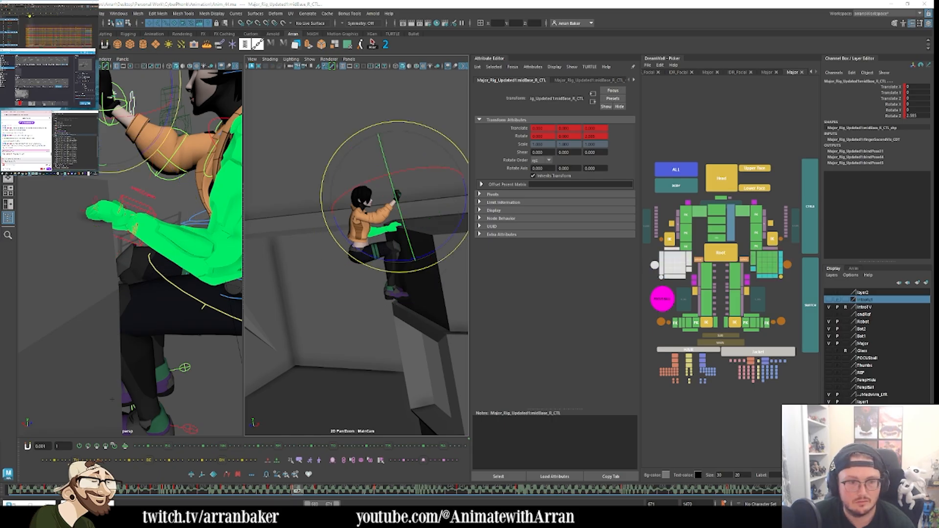
key(alt+r)
Step: Rotate the right wrist FK control to bend the open hand back in the crouched pose
click(684, 247)
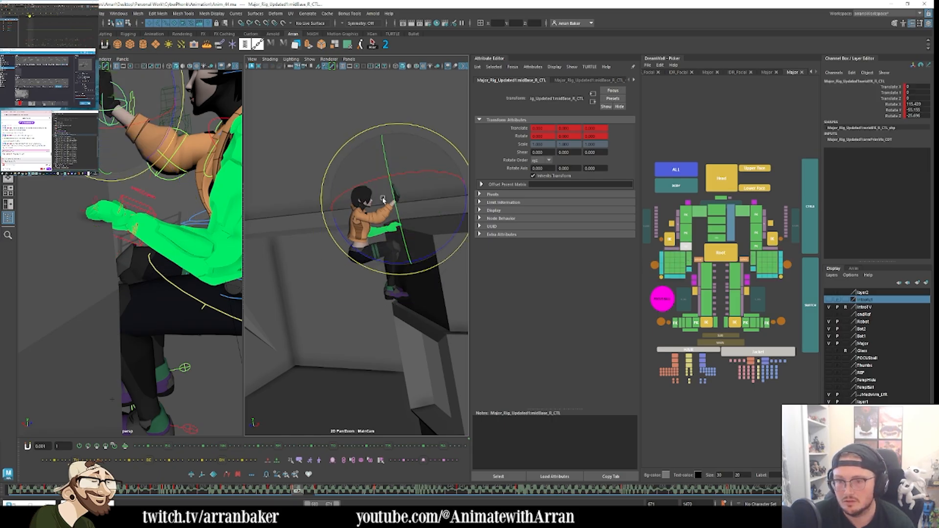
drag(406, 181, 409, 224)
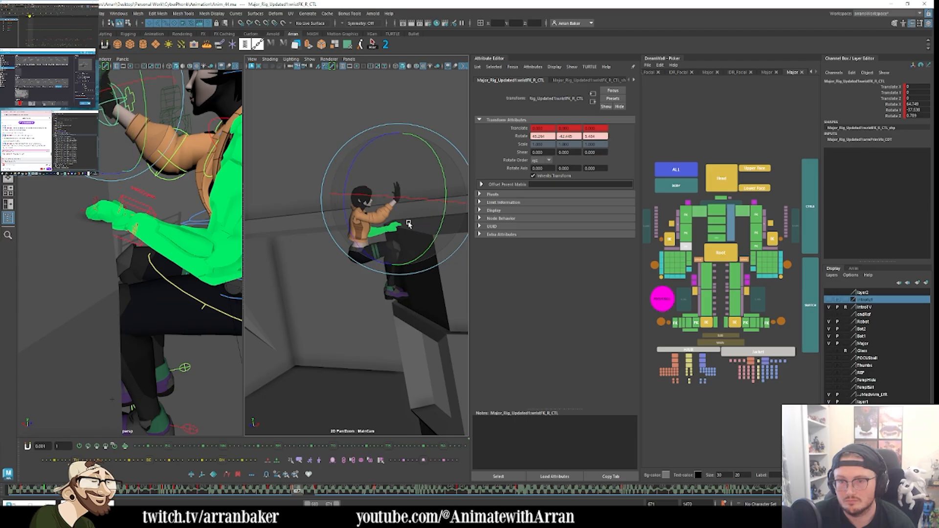
key(comma)
key(period)
key(comma)
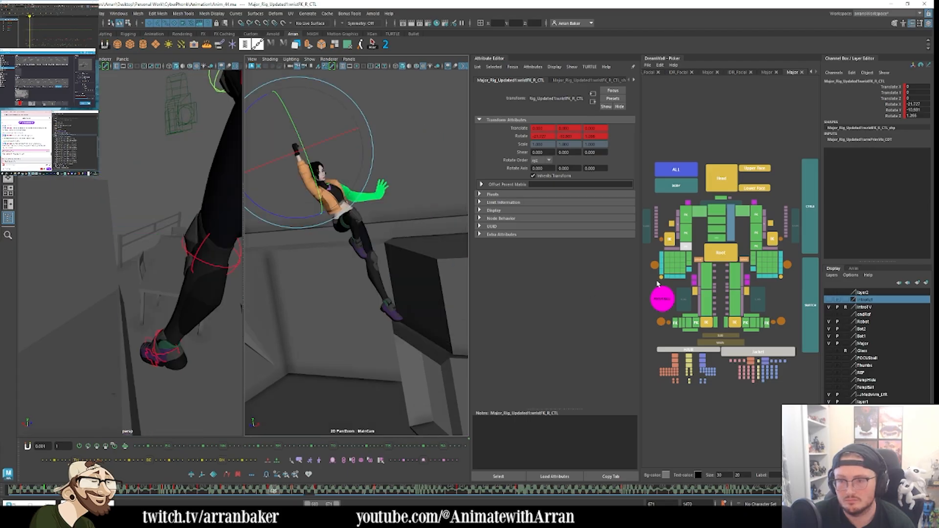
Step: Select the right hand's finger controls and compare the hand across the mid-air and landing keys
drag(657, 287, 694, 243)
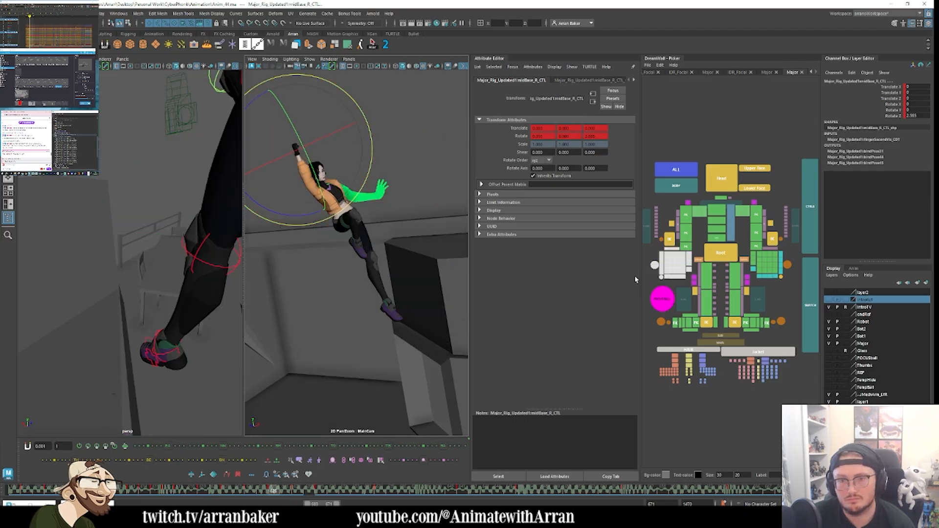
key(comma)
key(period)
key(period)
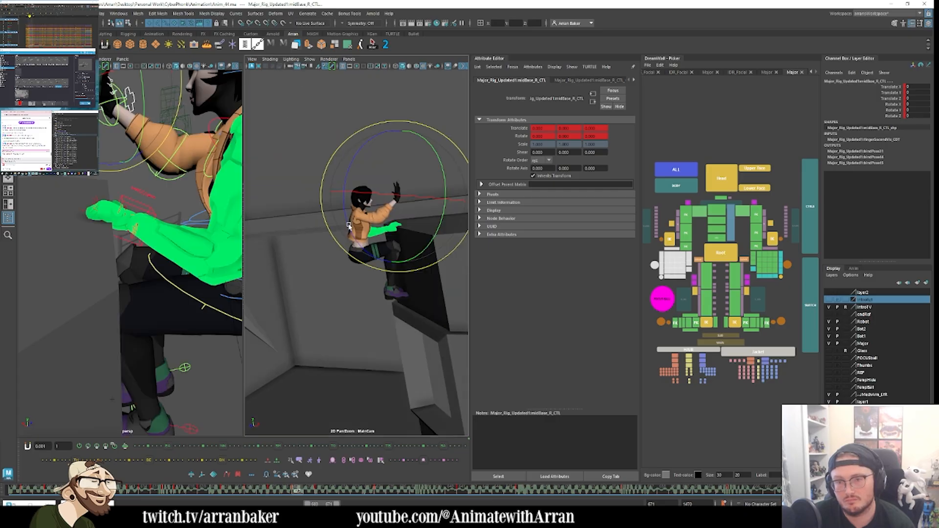
key(period)
key(comma)
key(comma)
key(period)
Step: Move the root control slightly down in the pose where the character holds the ledge
click(721, 252)
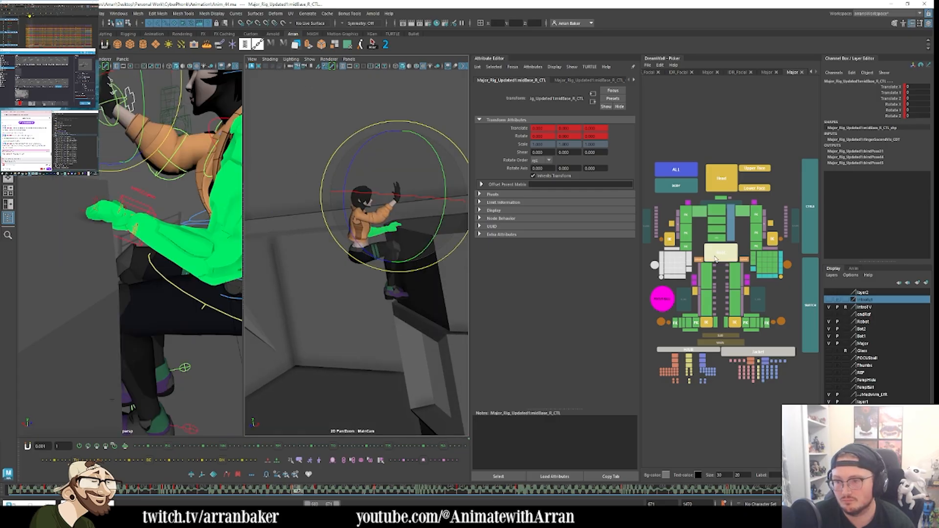
key(period)
key(period)
key(period)
key(w)
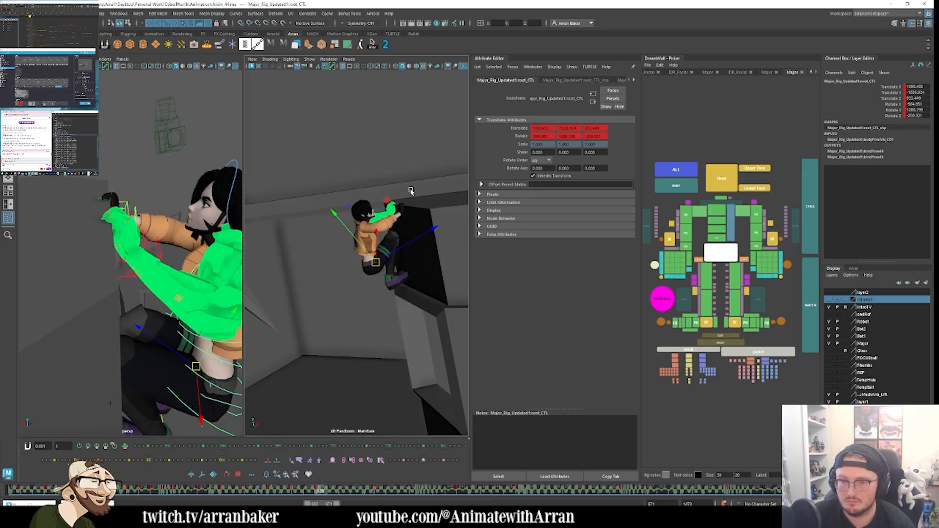
key(comma)
key(period)
middle_drag(399, 184, 400, 189)
Step: Rotate the right clavicle control to adjust the shoulder in the pose where the character holds the ledge
click(697, 209)
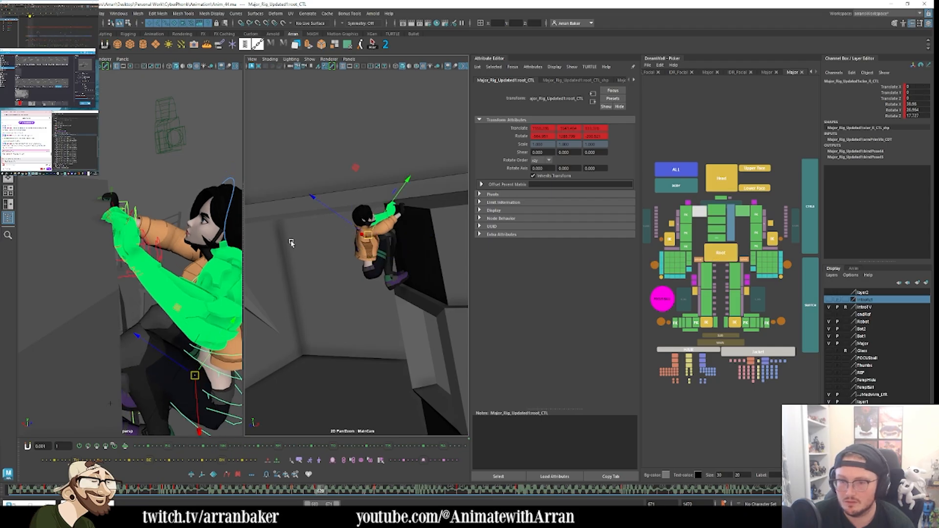
key(f)
alt+drag(161, 301, 33, 293)
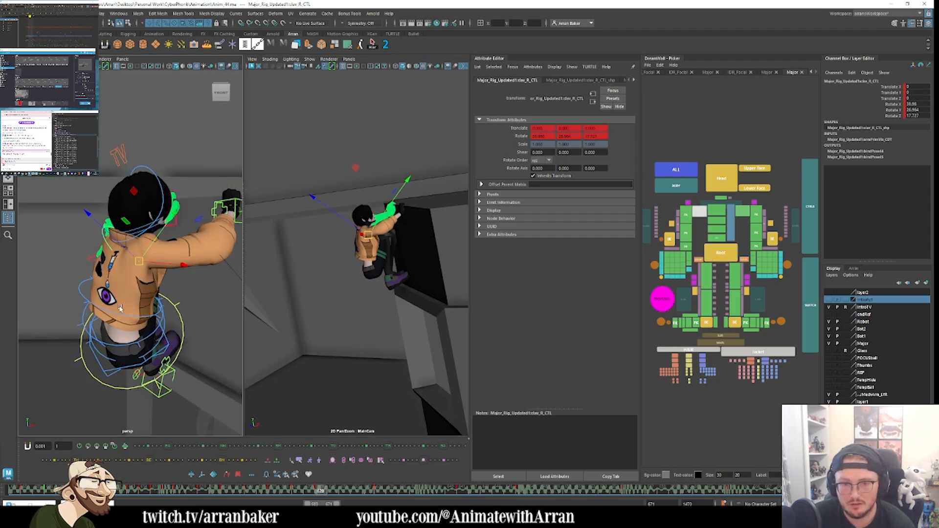
alt+drag(120, 307, 69, 303)
click(746, 212)
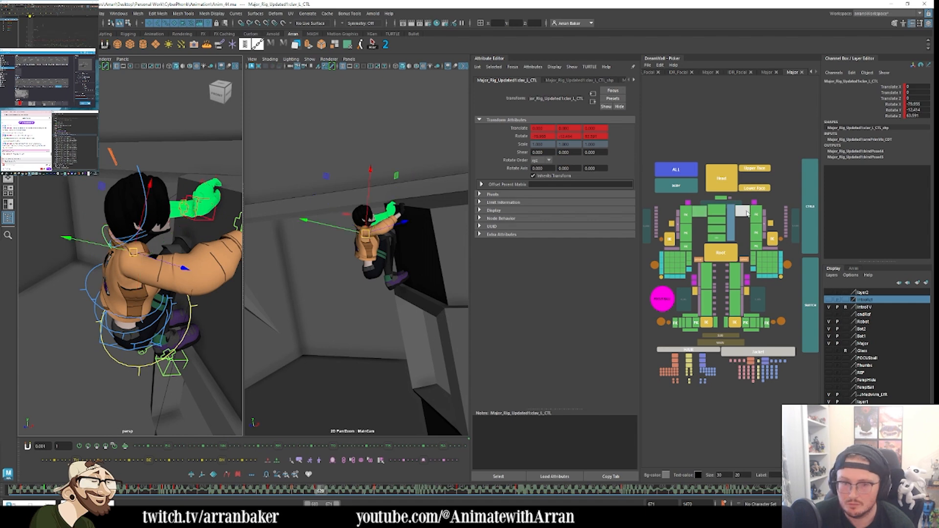
key(e)
key(f)
alt+drag(142, 292, 112, 289)
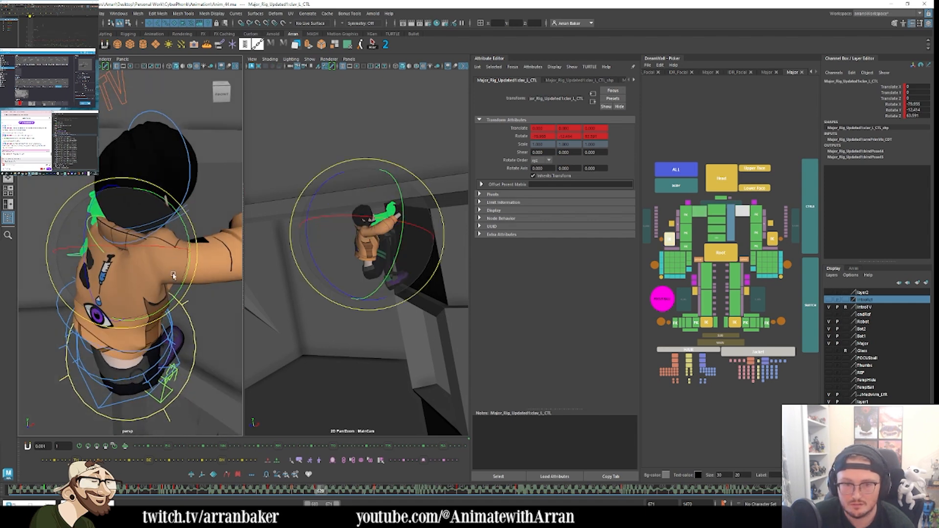
click(699, 211)
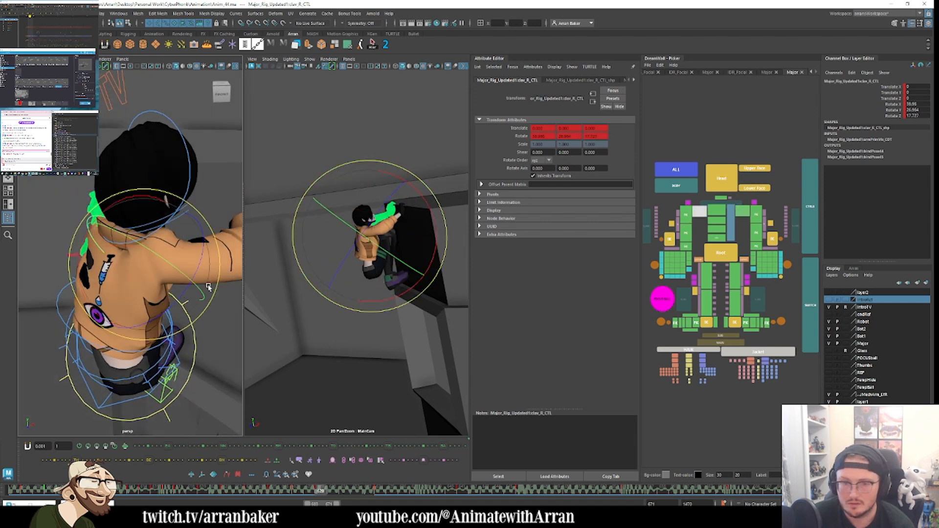
mouse_move(122, 286)
alt+mouse_down()
mouse_move(151, 280)
mouse_move(132, 296)
mouse_move(125, 275)
alt+mouse_up()
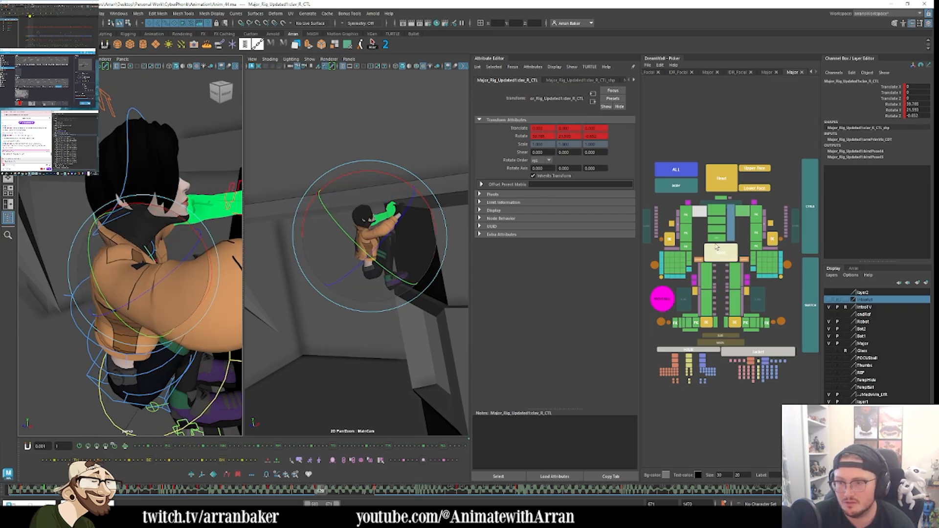
Step: Reposition the right shoulder ribbon control and the right arm pole control in the ledge-holding pose
click(679, 217)
key(w)
drag(364, 220, 359, 216)
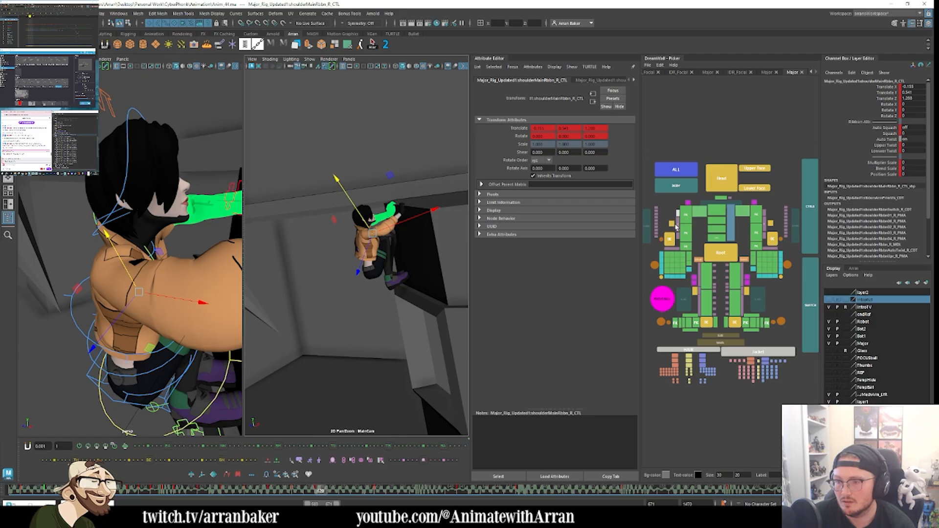
middle_drag(416, 177, 397, 162)
Step: Step back and forth between the ledge-holding key and its neighbouring keys to compare the right arm and shoulder
key(comma)
key(period)
key(period)
key(comma)
key(comma)
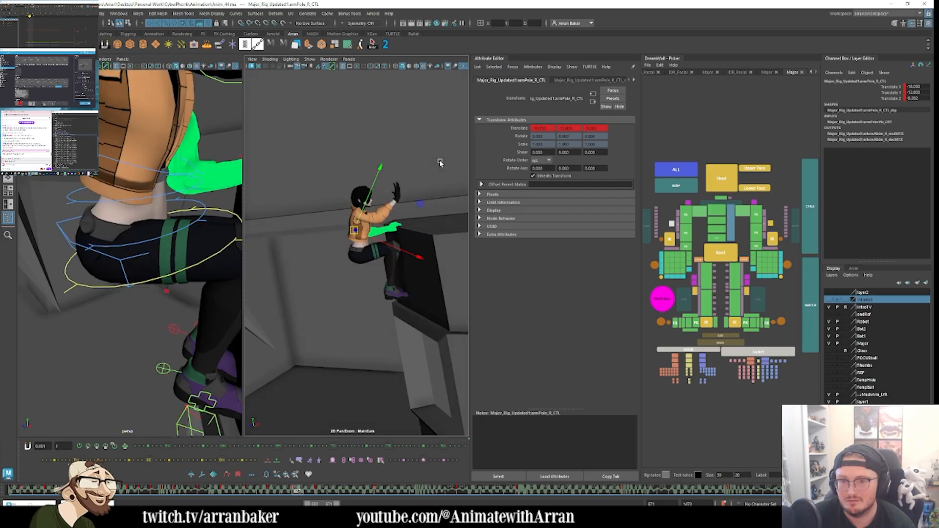
key(period)
key(comma)
key(period)
key(period)
key(comma)
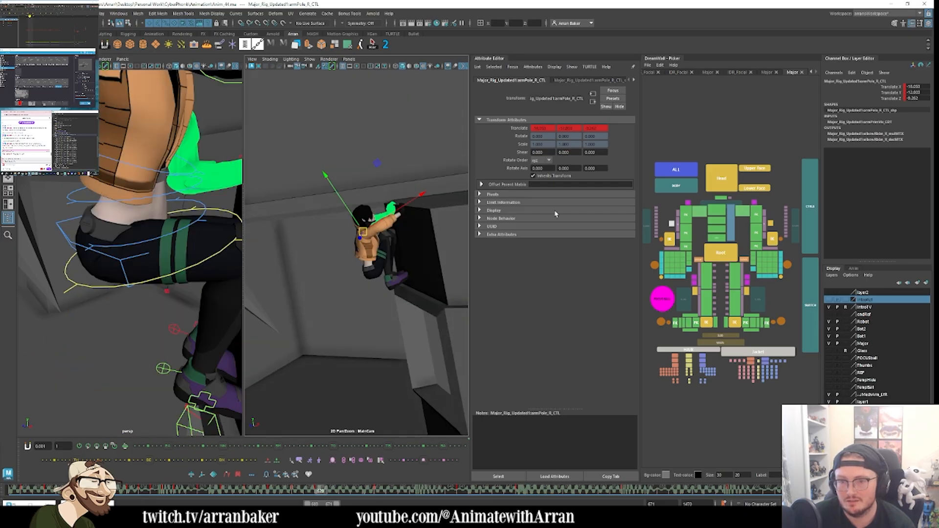
Step: Rotate the spine FK controls and the neck control to refine the upper body and head in the ledge-holding pose
click(733, 229)
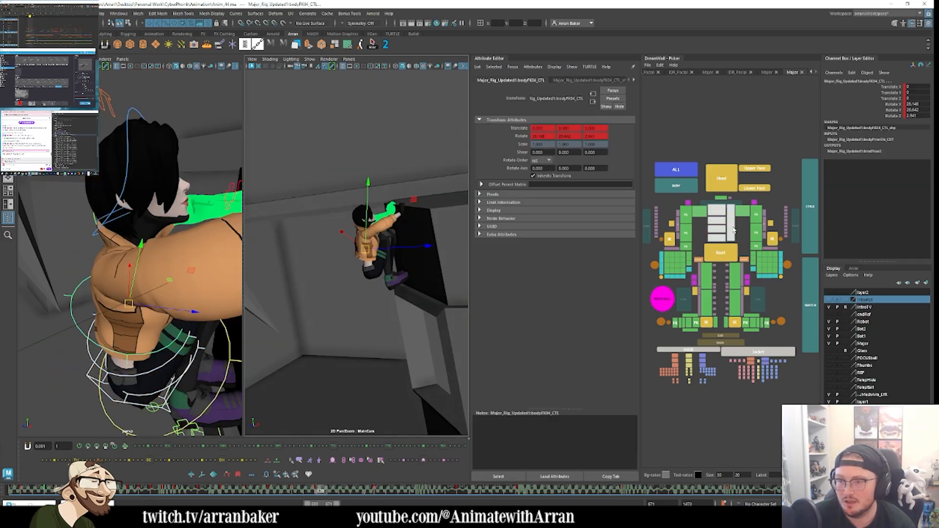
key(ctrl+z)
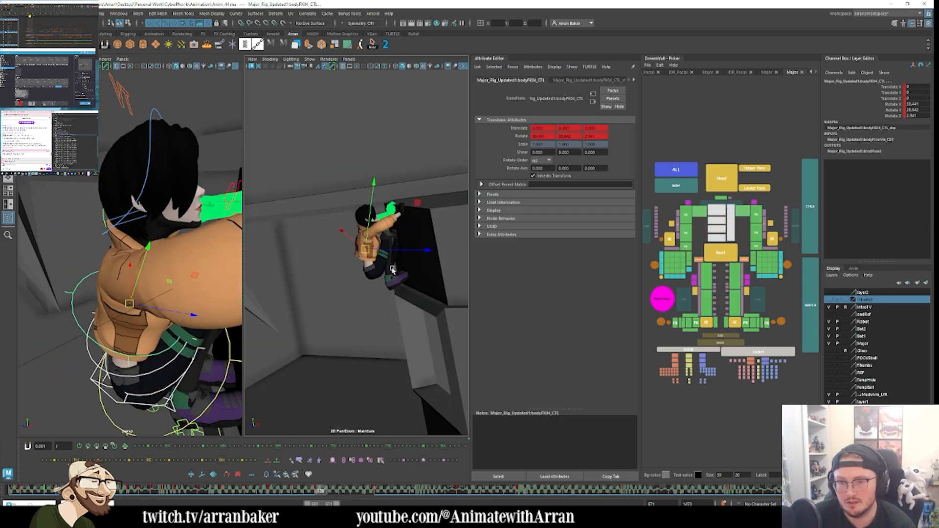
click(722, 198)
key(e)
drag(394, 176, 407, 184)
key(comma)
key(period)
key(period)
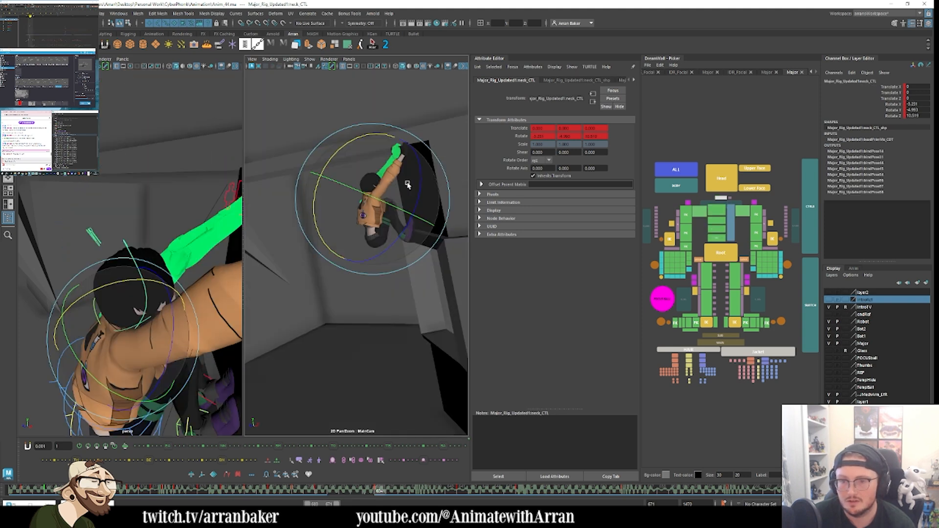
key(comma)
Step: Select all character controls and bring the in-between after the ledge-holding pose closer to the following hanging pose
click(682, 175)
key(comma)
key(comma)
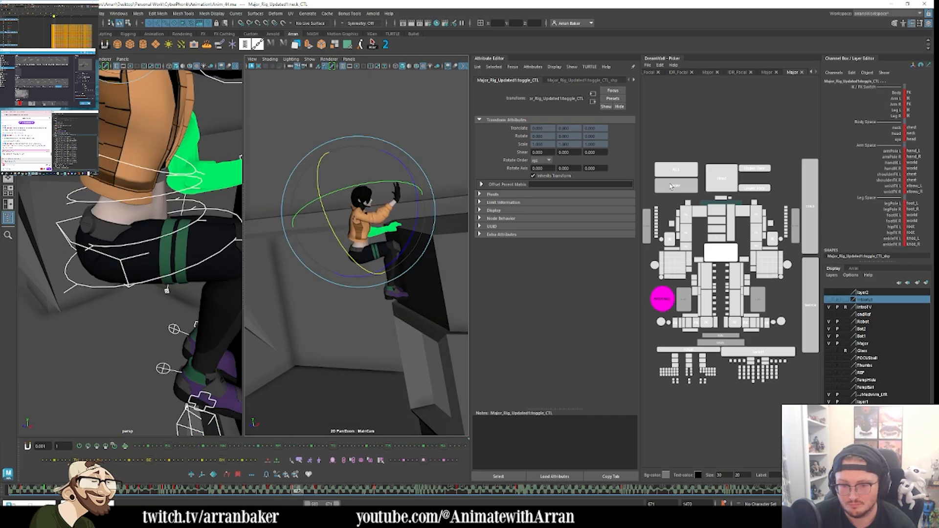
key(period)
key(period)
key(period)
key(comma)
key(comma)
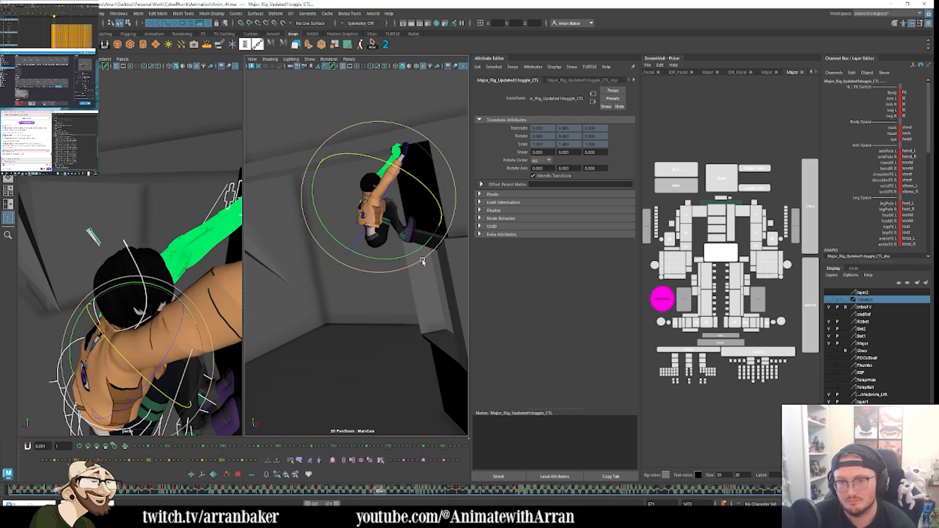
key(period)
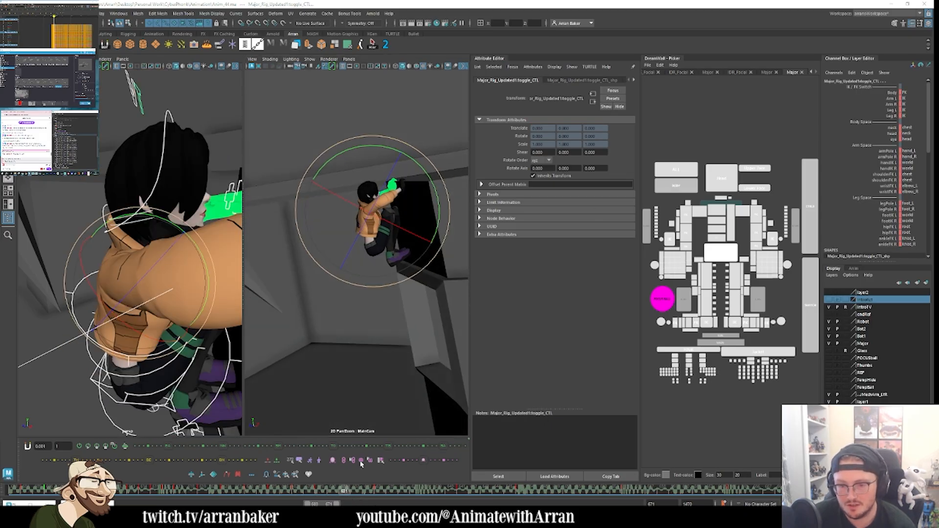
middle_click(418, 324)
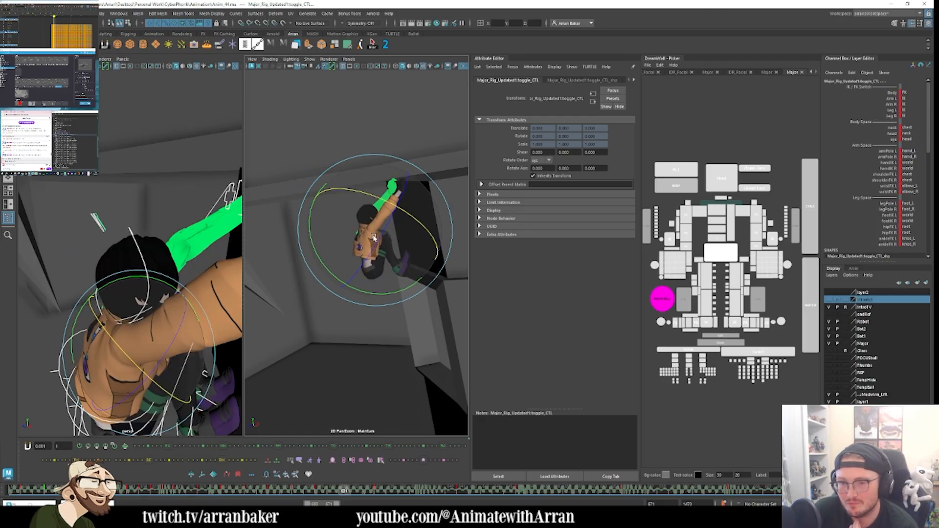
Step: Move the root control slightly toward the ledge in the in-between pose and key it
click(721, 259)
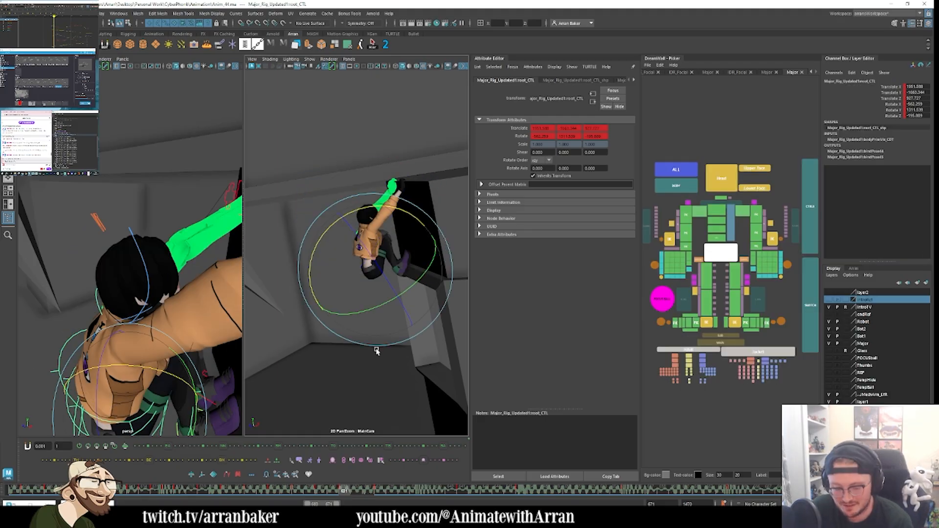
key(period)
key(period)
key(period)
key(period)
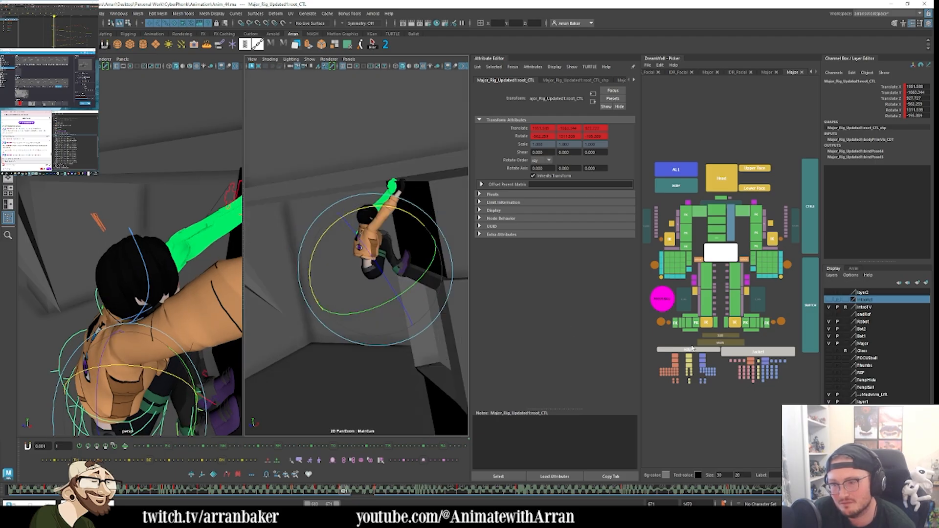
key(period)
key(w)
key(comma)
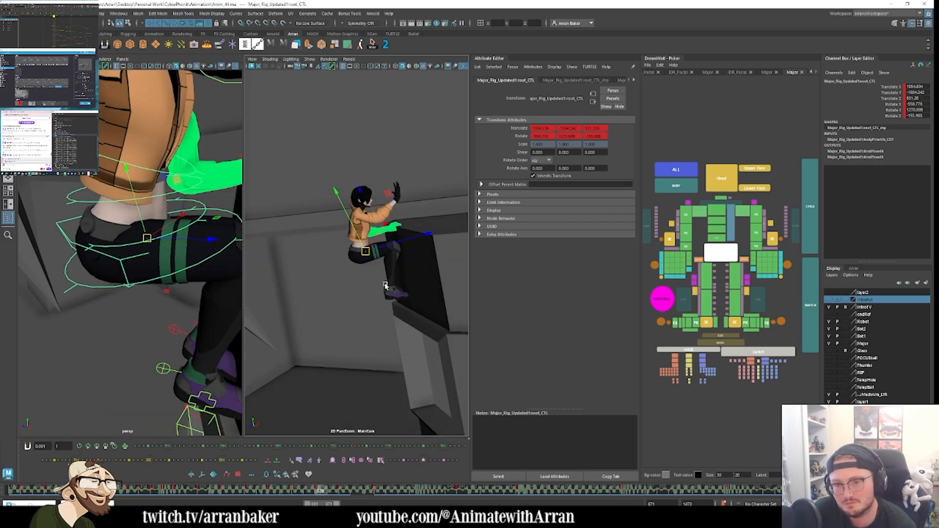
key(period)
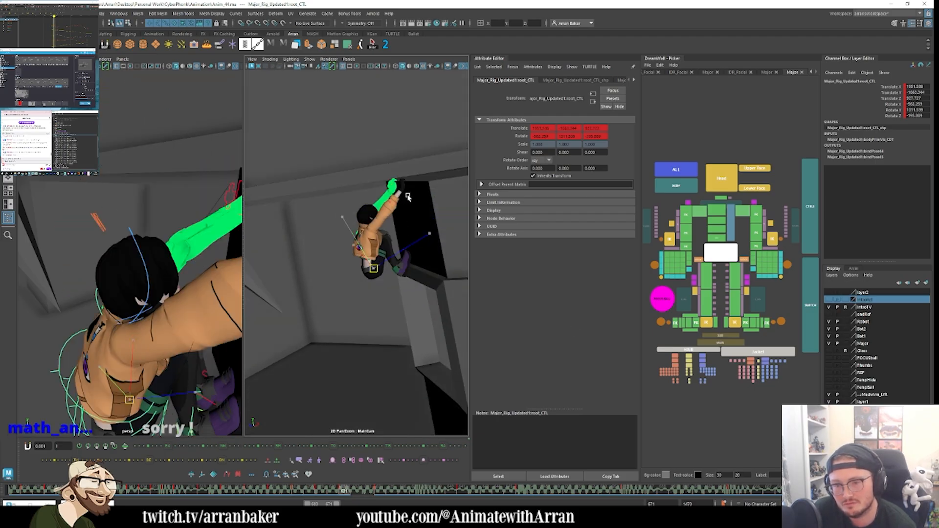
middle_drag(403, 217, 408, 195)
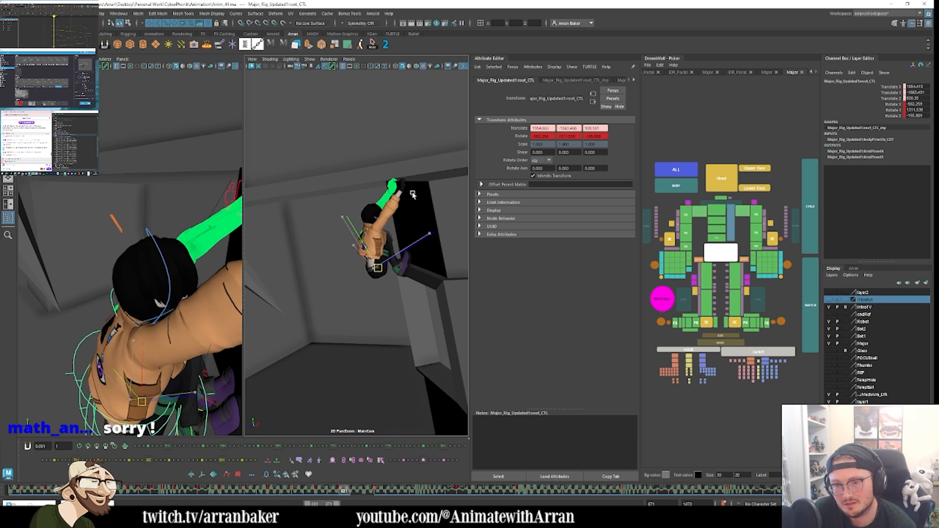
key(s)
Step: Shift and rotate the root control in the following hanging pose with extended arms, and key it
key(period)
key(period)
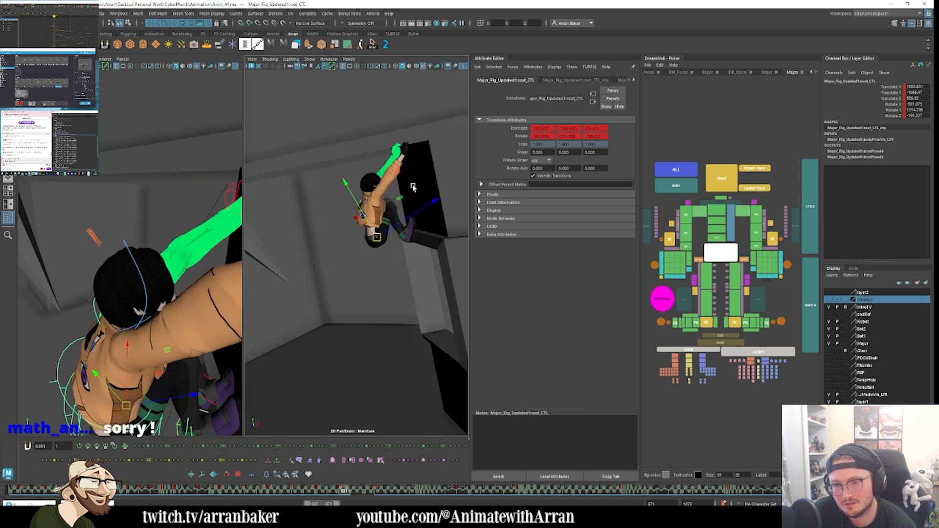
key(period)
key(period)
mouse_move(413, 188)
middle_down()
mouse_move(403, 196)
mouse_move(390, 177)
middle_up()
key(s)
key(period)
key(s)
key(e)
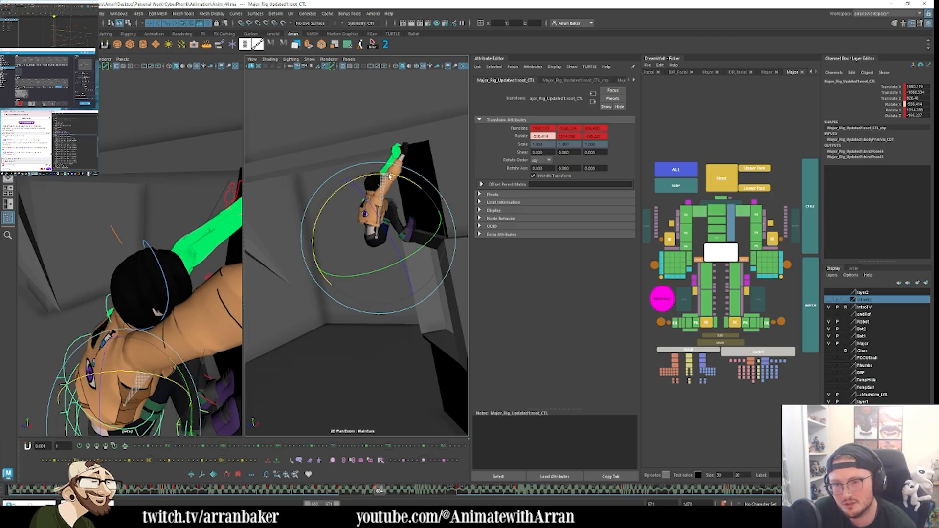
key(s)
Step: Step back through the keys from the hanging pose to the crouched pose to examine the body's movement
key(comma)
key(comma)
key(comma)
key(comma)
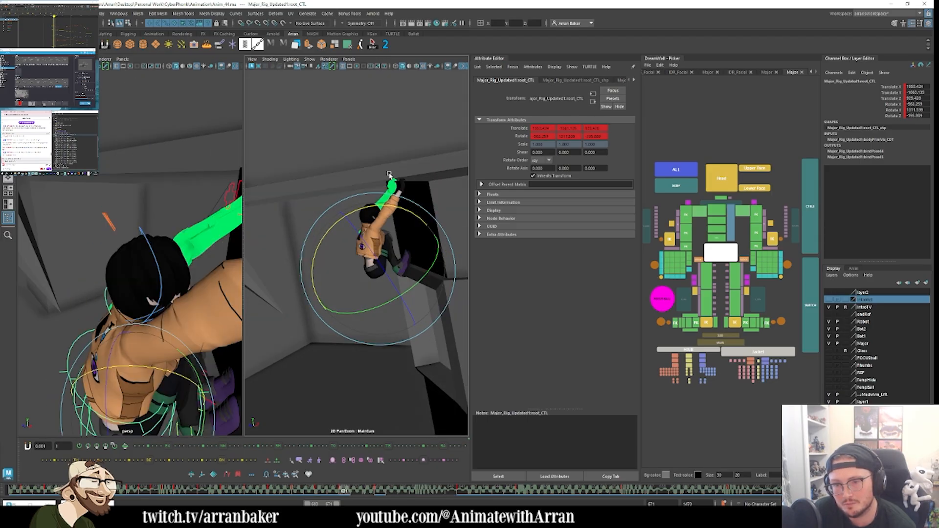
key(comma)
key(comma)
key(comma)
key(comma)
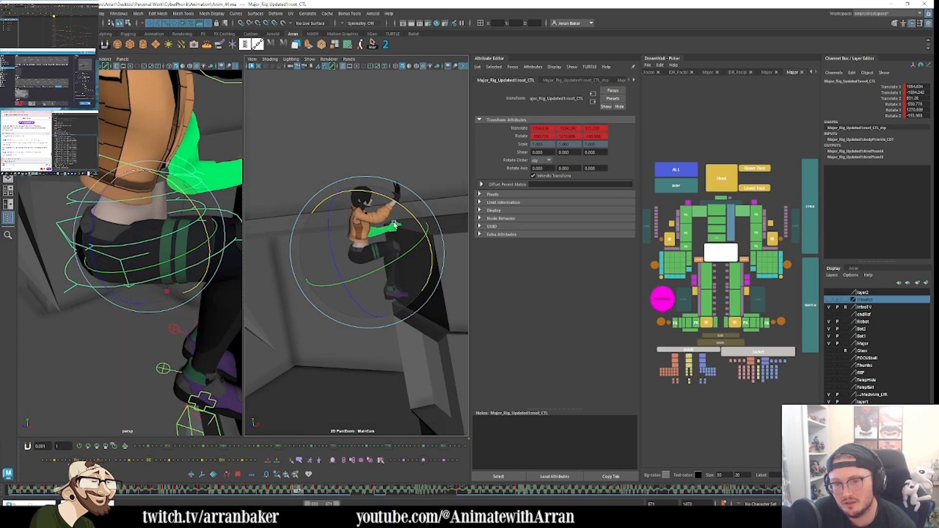
Step: Lower the root control in the ledge-holding pose, blending its position and rotation toward the following hanging pose
key(period)
key(period)
key(period)
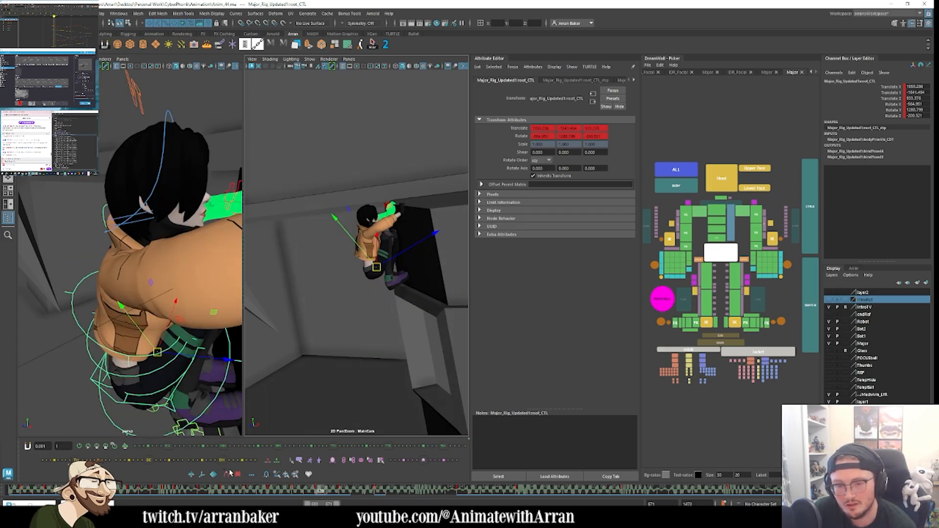
key(period)
key(period)
key(period)
key(period)
key(period)
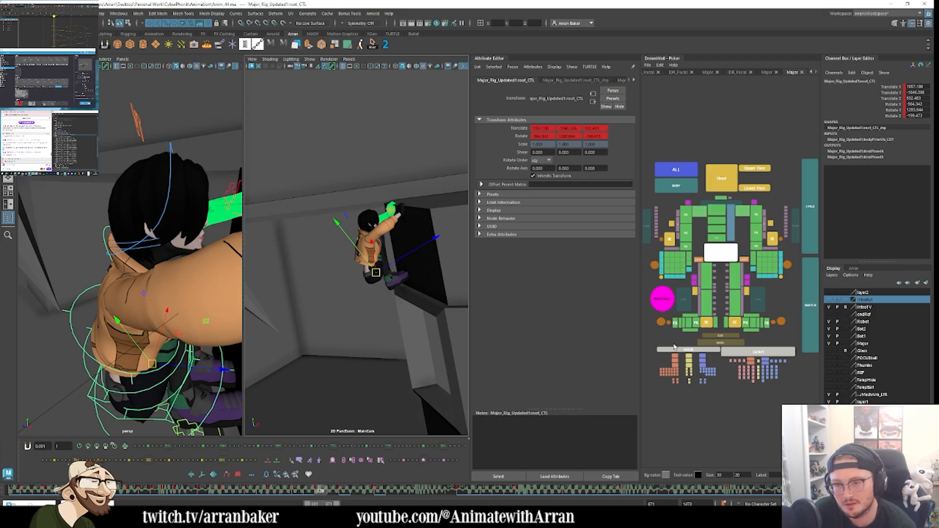
Step: Blend both legs' controls toward another frame's pose and nudge the root control slightly up in the ledge-holding pose
drag(756, 322, 680, 257)
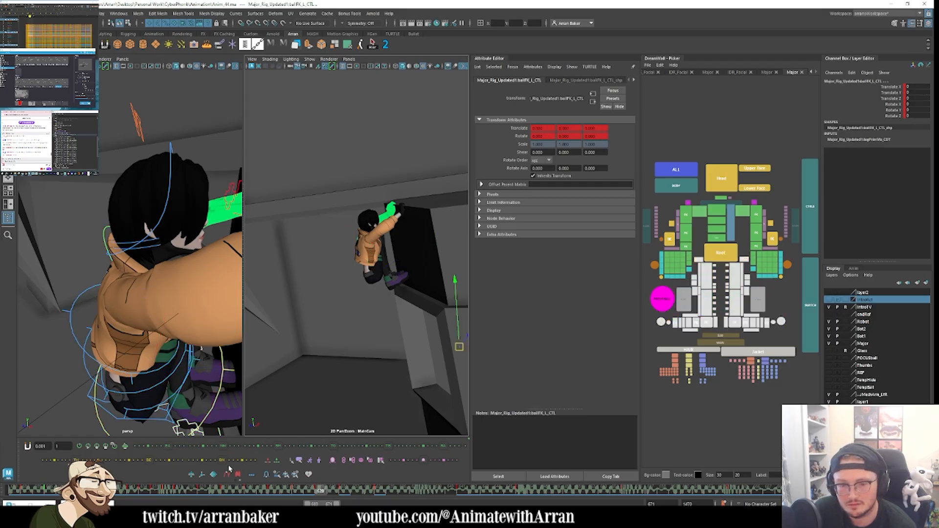
click(243, 460)
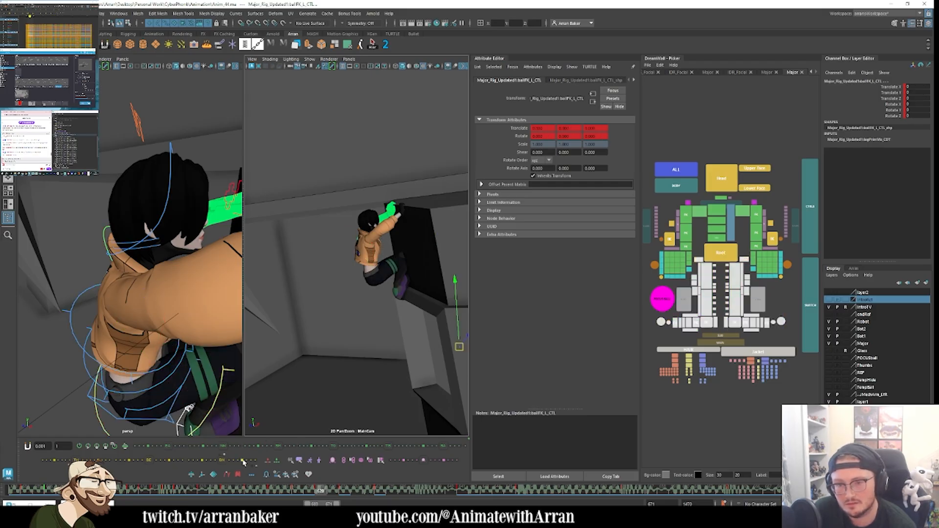
key(ctrl)
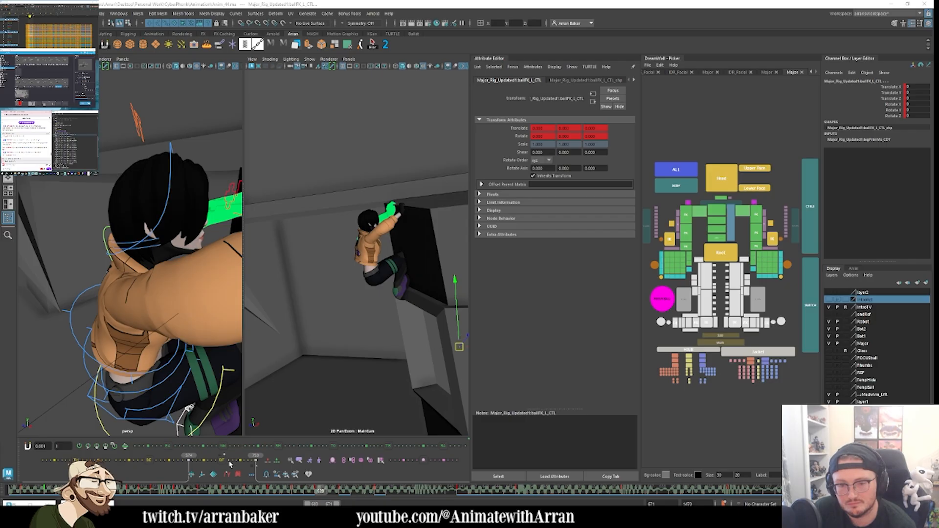
mouse_move(230, 464)
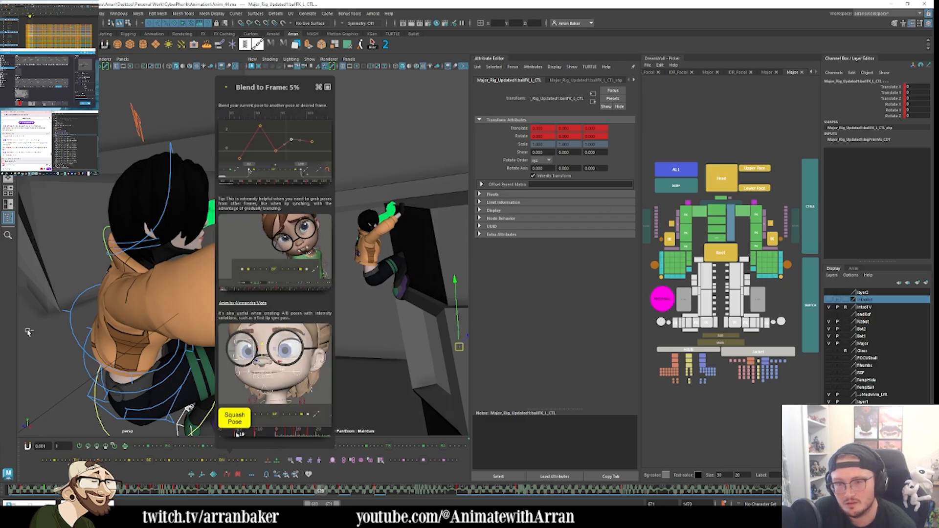
click(721, 253)
middle_drag(386, 308, 382, 297)
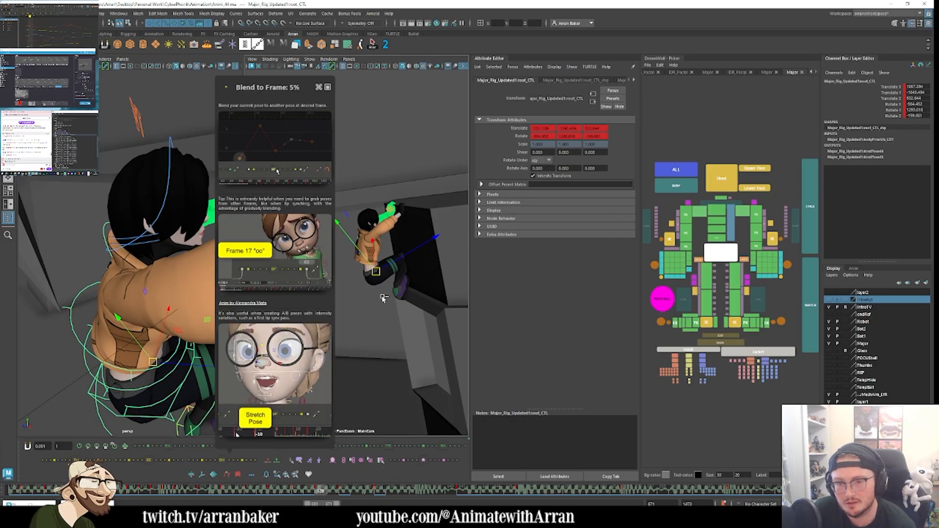
Step: Reselect both legs' controls, undo the last change, and compare the leg pose with the neighbouring keys
click(758, 302)
shift+click(685, 301)
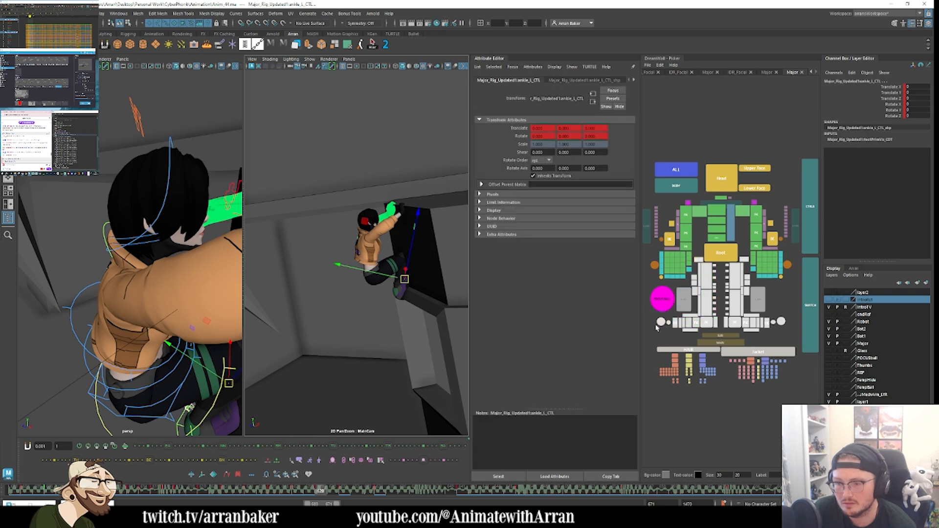
key(ctrl+z)
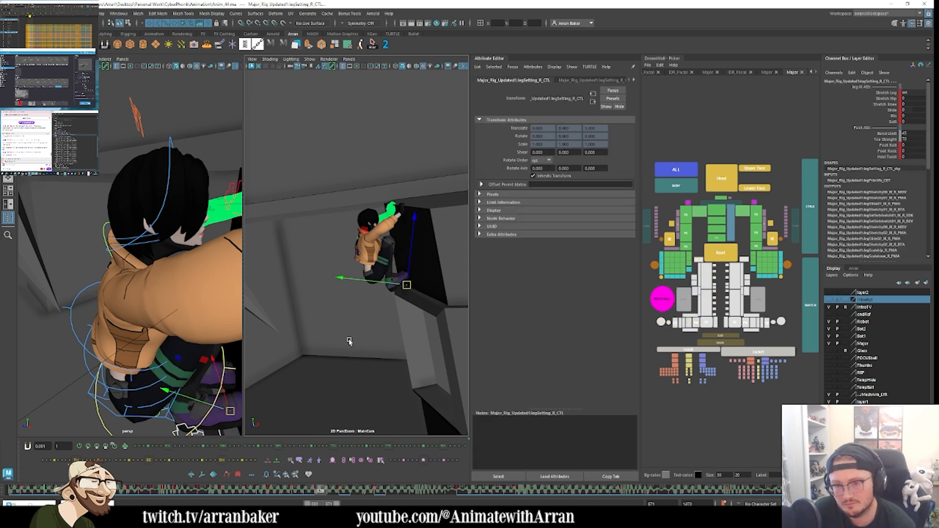
key(comma)
key(period)
key(period)
key(comma)
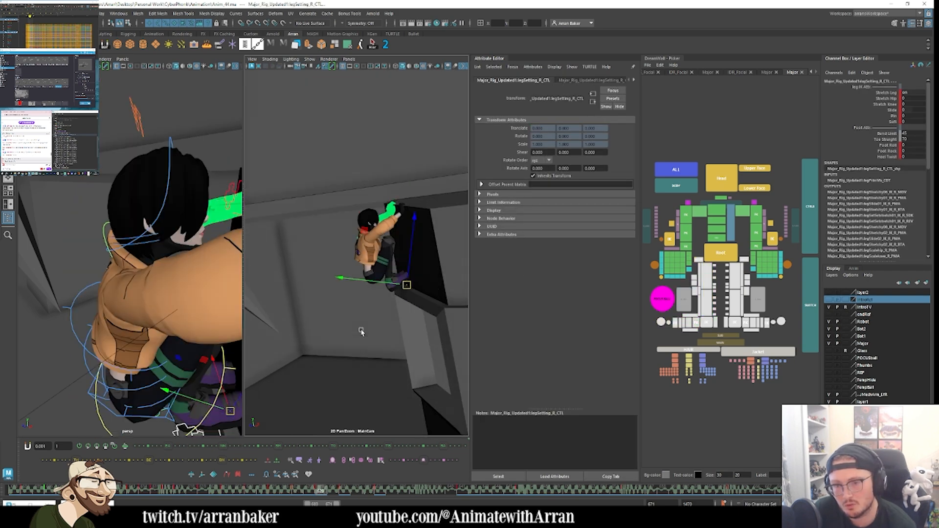
Step: Select the root control and step through the keys from the crouched pose to the hanging pose to examine the body's movement
click(721, 253)
key(comma)
key(period)
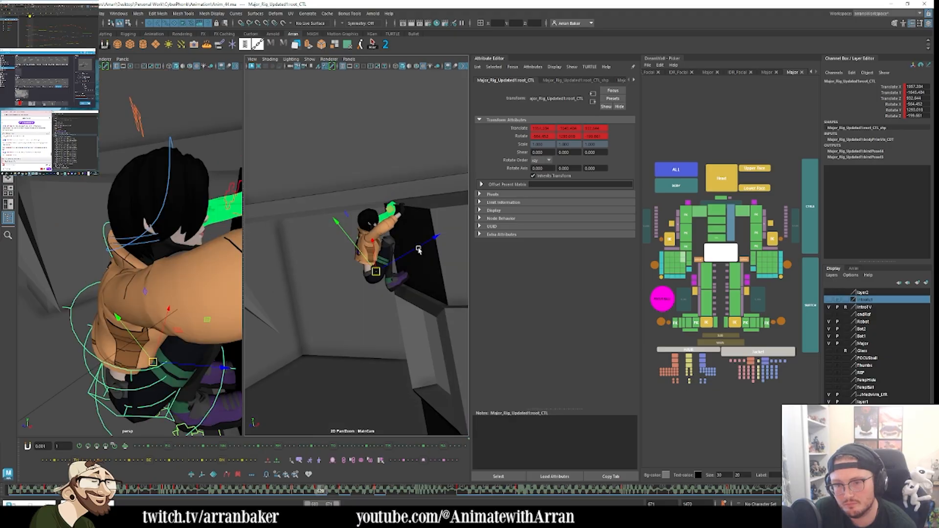
key(comma)
key(comma)
key(period)
key(period)
key(period)
key(period)
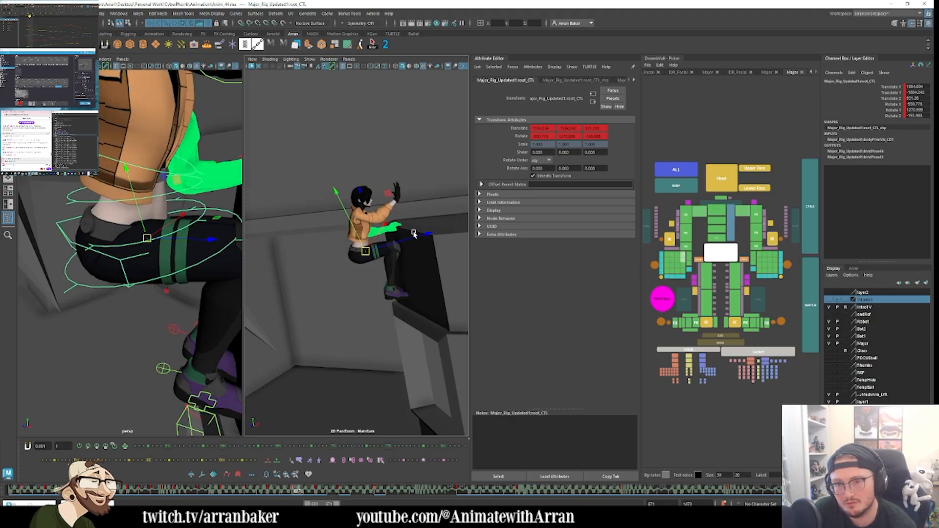
key(period)
key(comma)
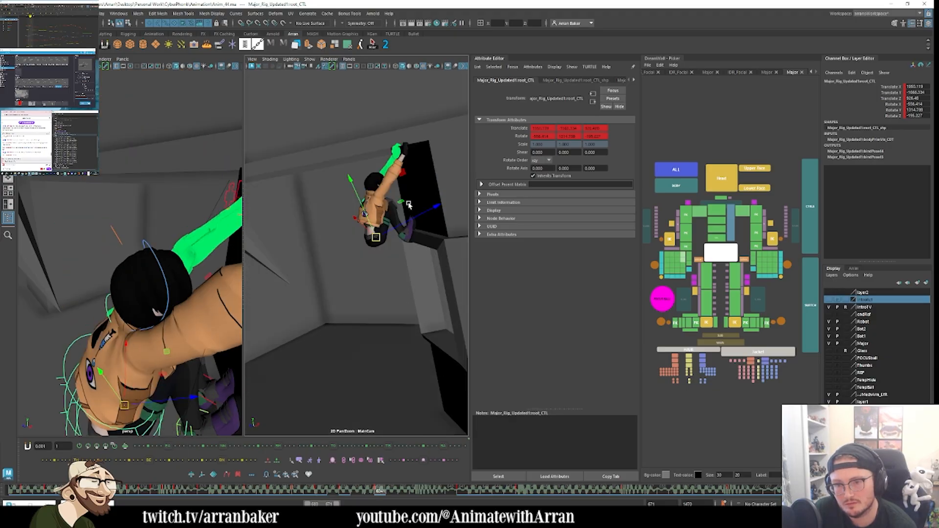
key(period)
Step: Rotate the root control slightly in the key just before the hanging pose and compare it with the neighbouring keys
key(e)
key(comma)
key(comma)
key(comma)
key(comma)
key(comma)
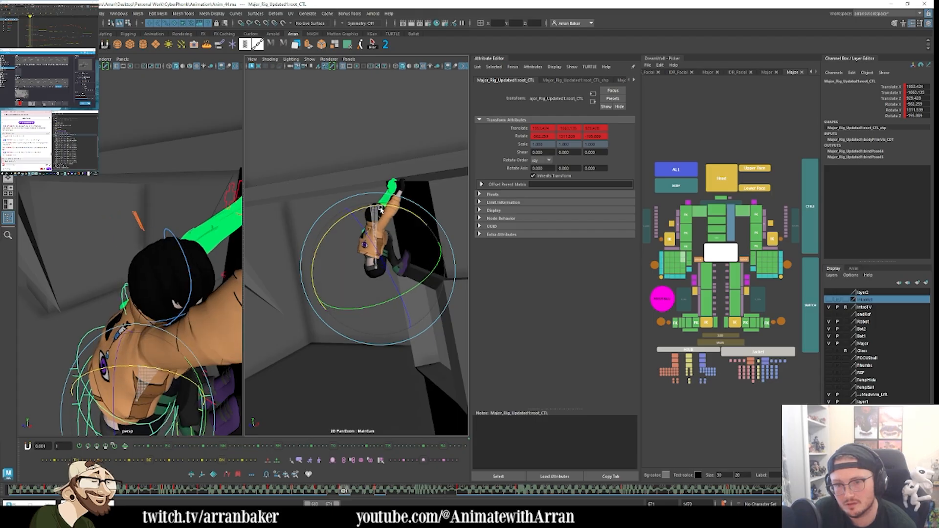
key(period)
key(period)
key(period)
key(period)
key(period)
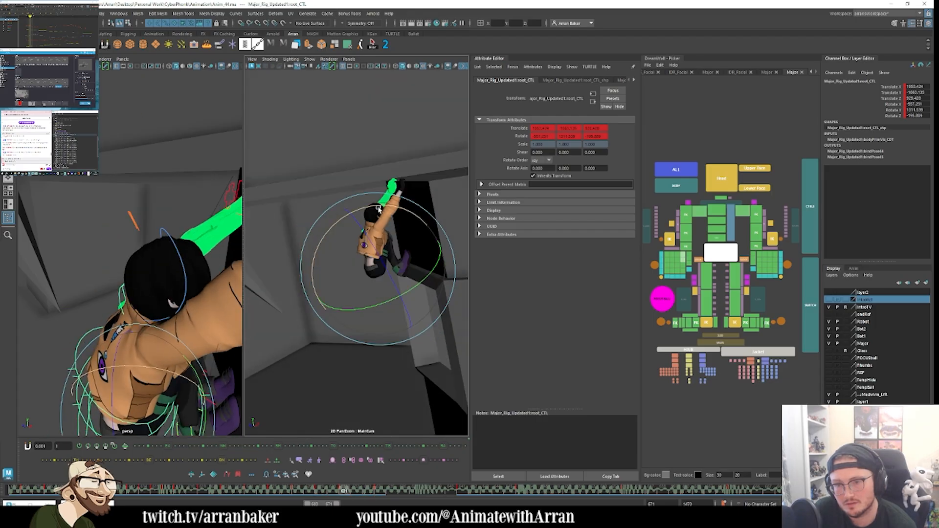
key(comma)
key(comma)
key(comma)
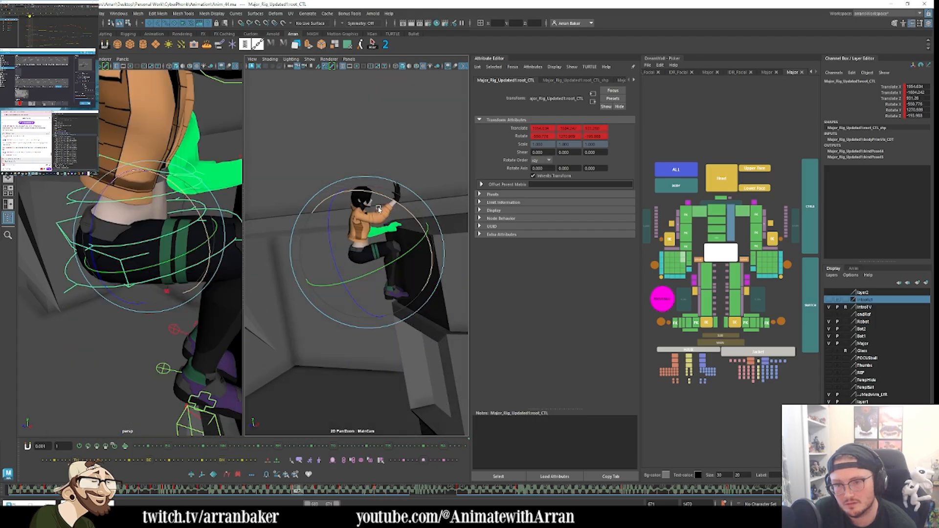
Step: Select both legs' controls in the ledge-holding pose, blend them slightly toward a neighbouring key, and check the following poses
key(period)
drag(770, 303, 683, 297)
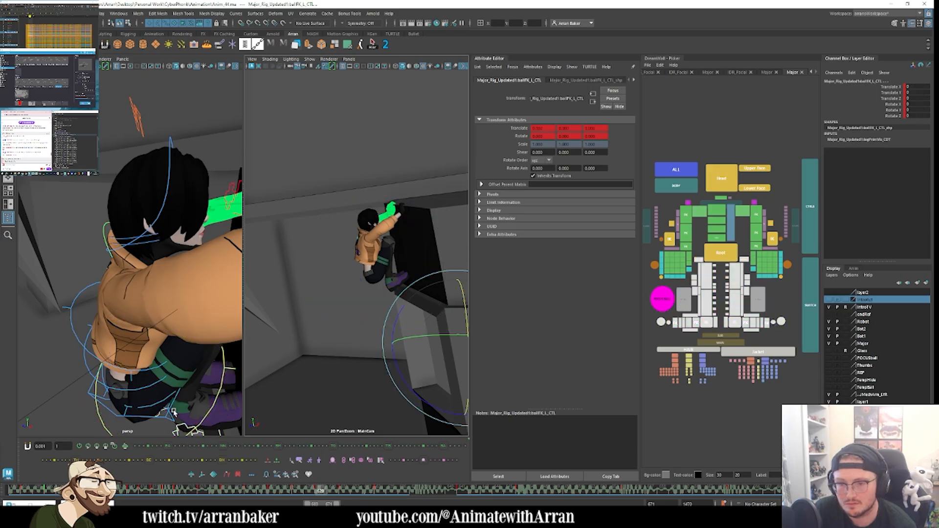
click(232, 462)
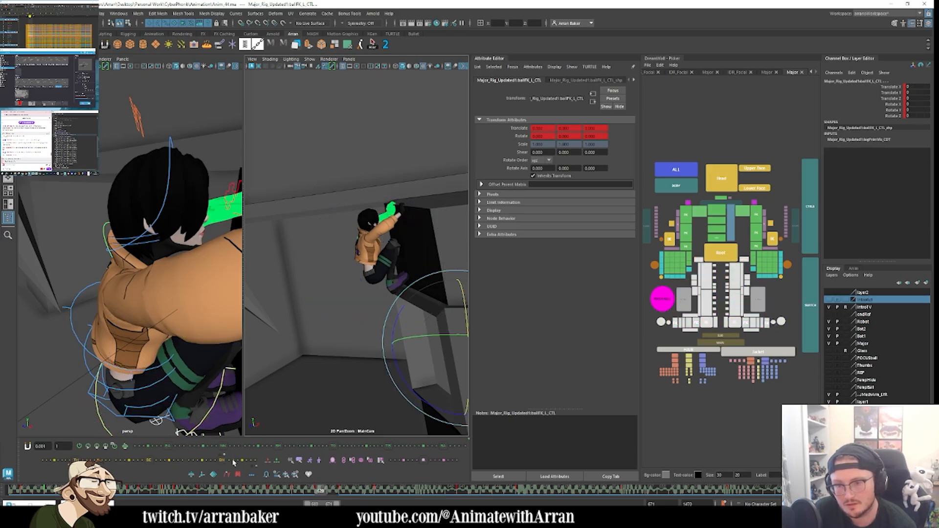
key(comma)
key(period)
key(period)
key(period)
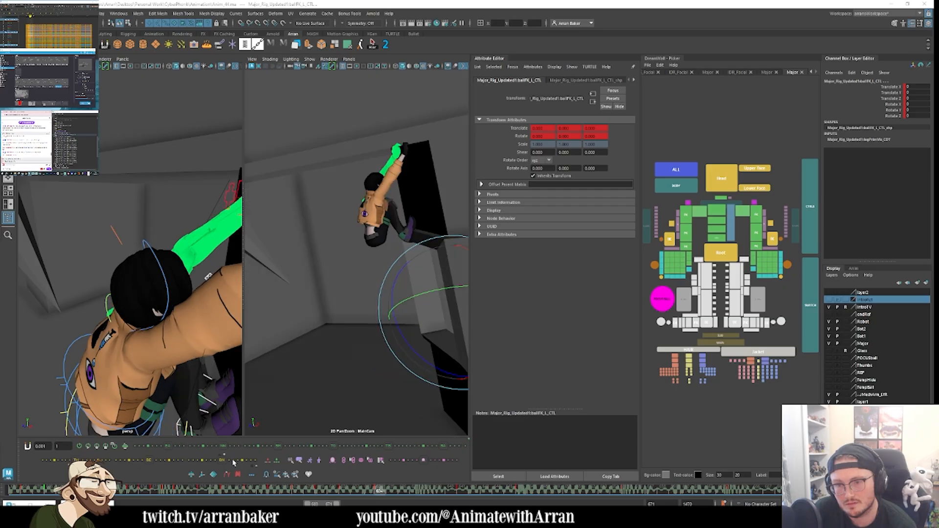
key(comma)
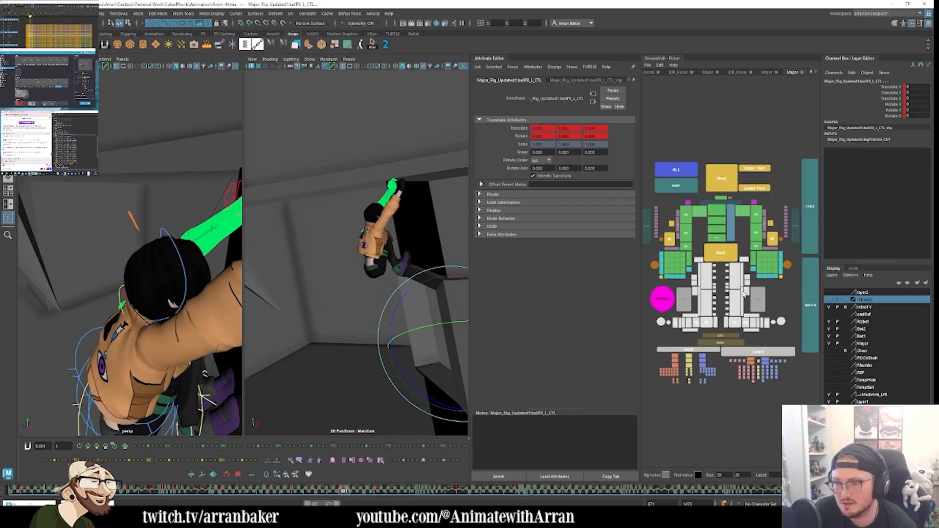
Step: Reposition the right knee's ribbon control in the key before the hanging pose and compare it with the surrounding keys
click(704, 294)
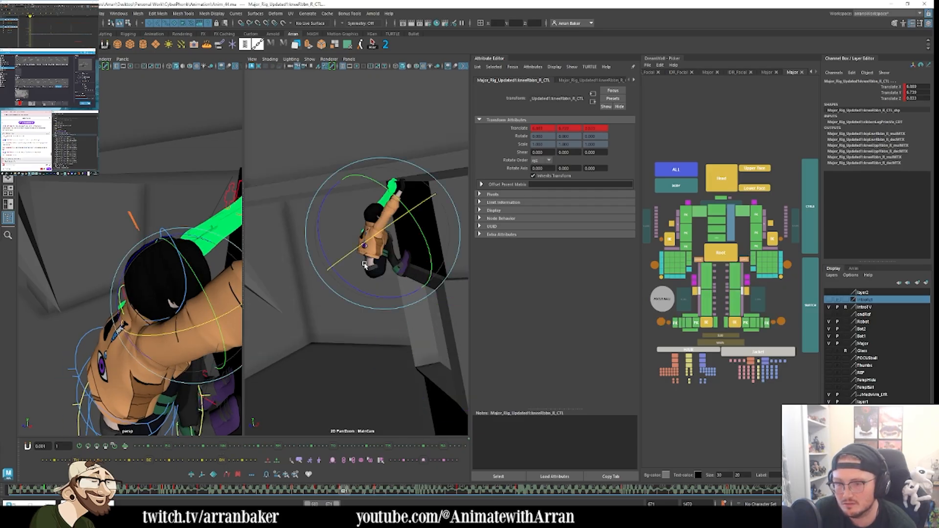
click(397, 240)
drag(387, 235, 444, 236)
key(comma)
key(comma)
key(period)
key(period)
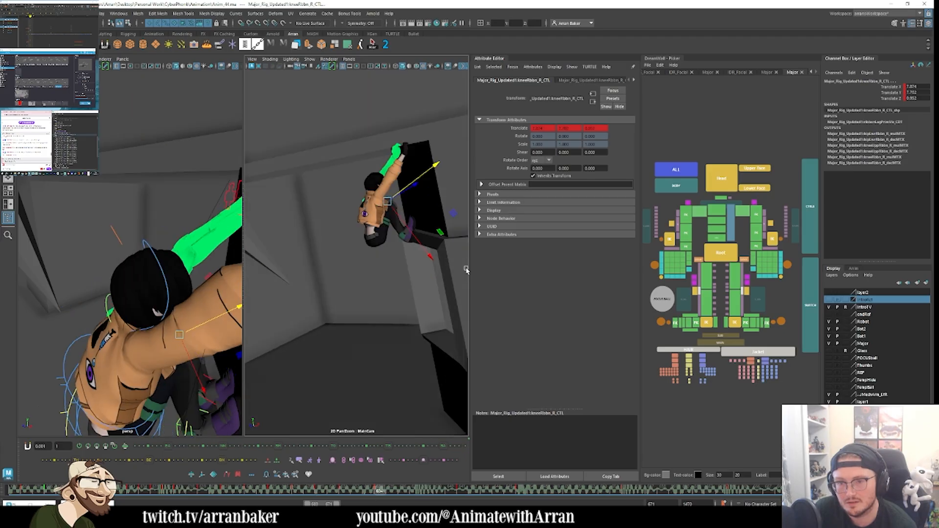
key(comma)
key(comma)
key(comma)
key(period)
key(period)
key(period)
Step: Select all of the character's controls and advance the time from the hanging pose to the following mid-air pose
click(681, 172)
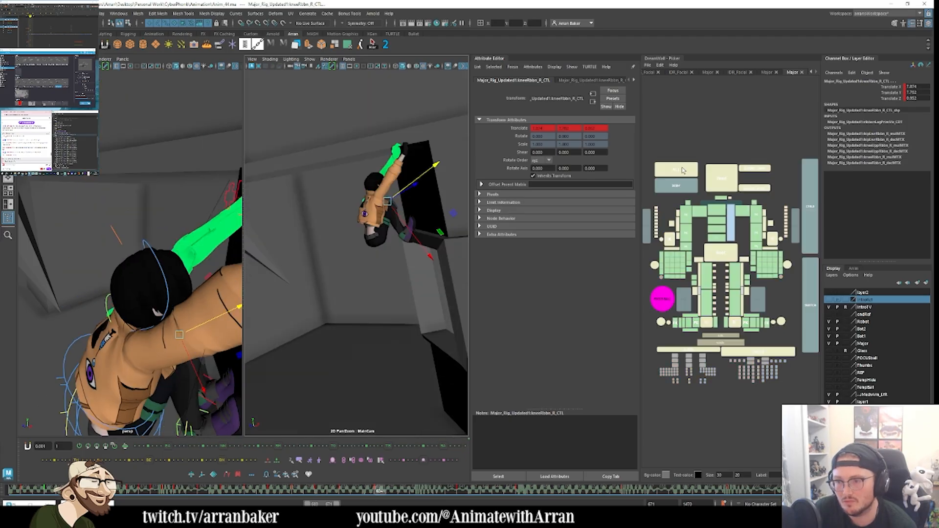
drag(306, 493, 419, 492)
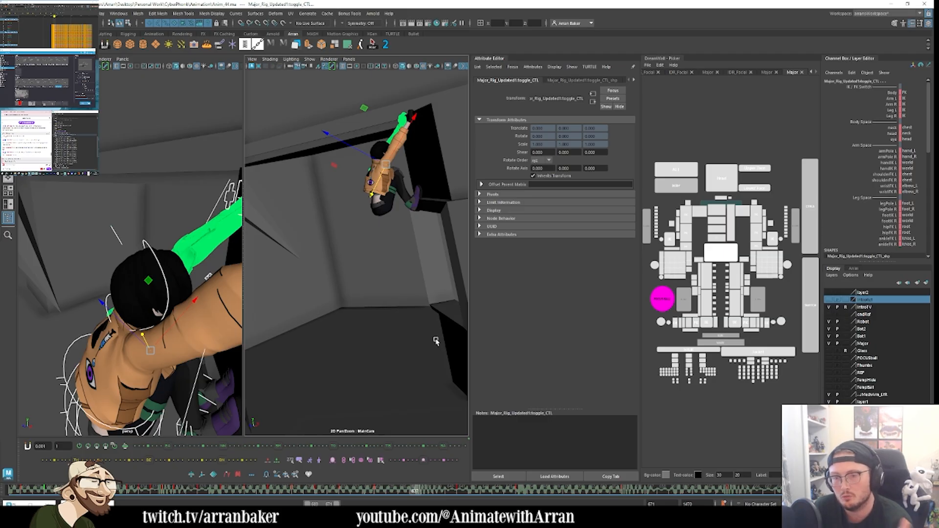
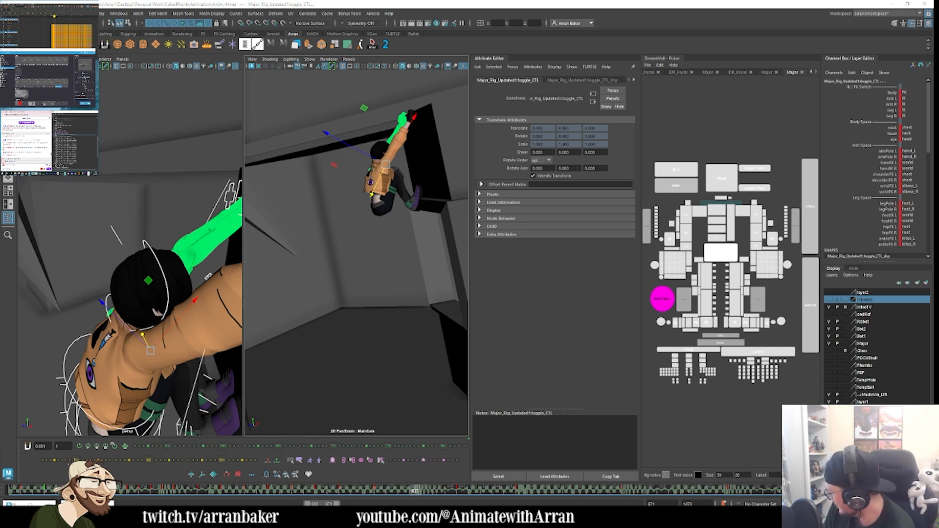
click(86, 103)
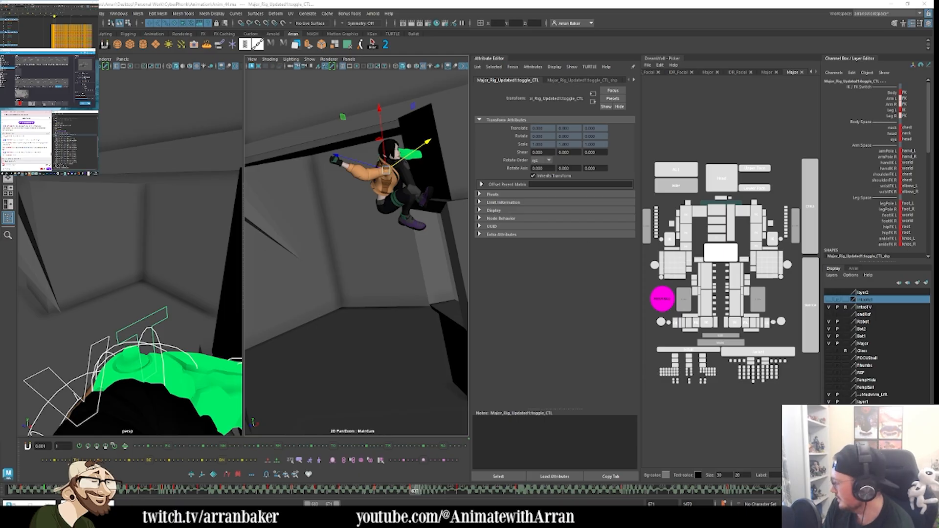
Step: Select the root control and step through the keys around the mid-air pose to examine how the body swings
click(725, 183)
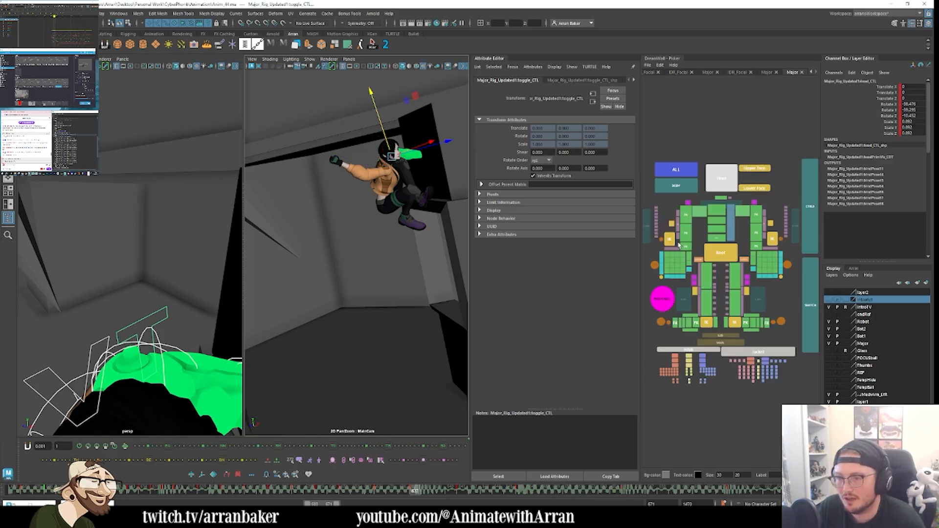
click(722, 251)
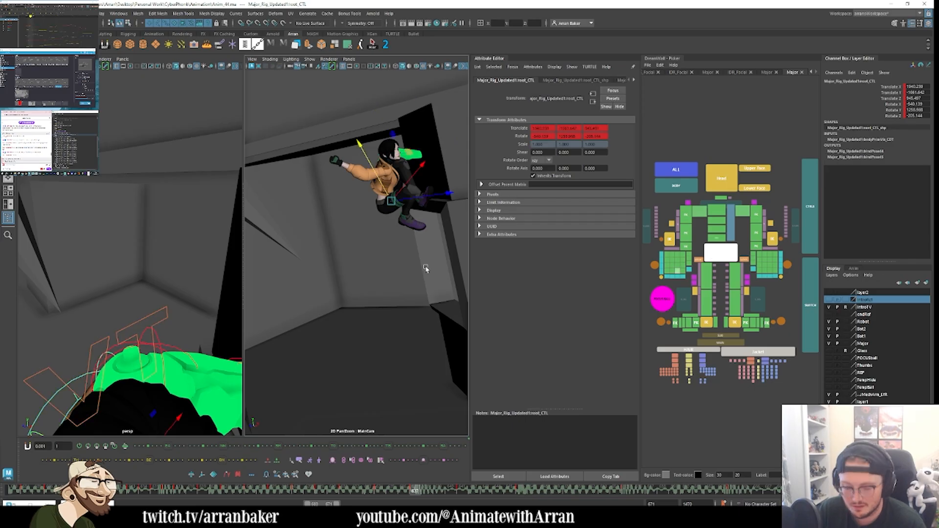
drag(426, 267, 393, 234)
key(period)
key(period)
key(period)
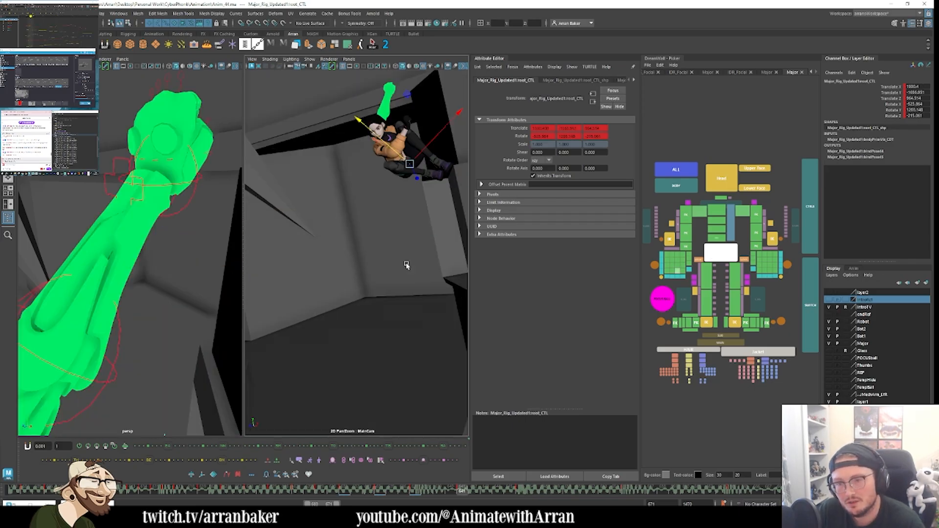
key(comma)
key(comma)
key(period)
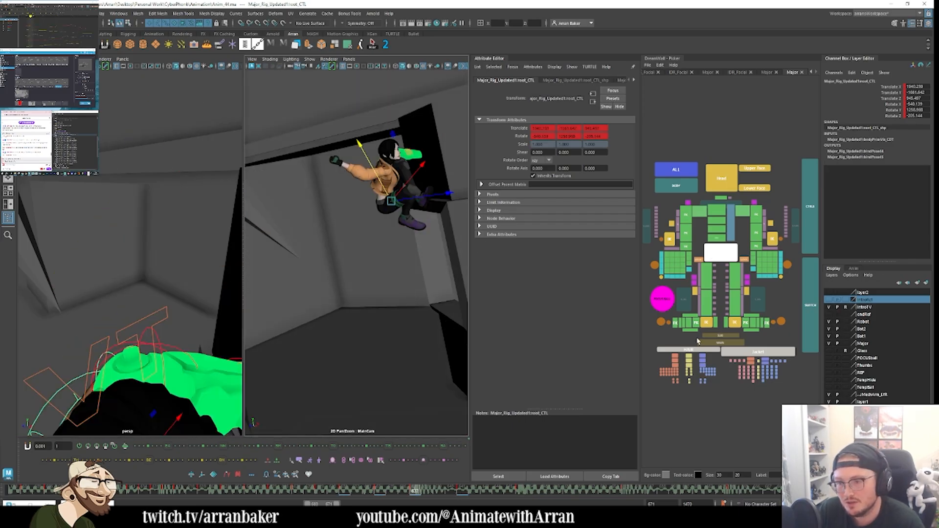
Step: Compare the right leg's IK/FK switch with the previous key and adjust it for FK control in the mid-air pose
click(706, 276)
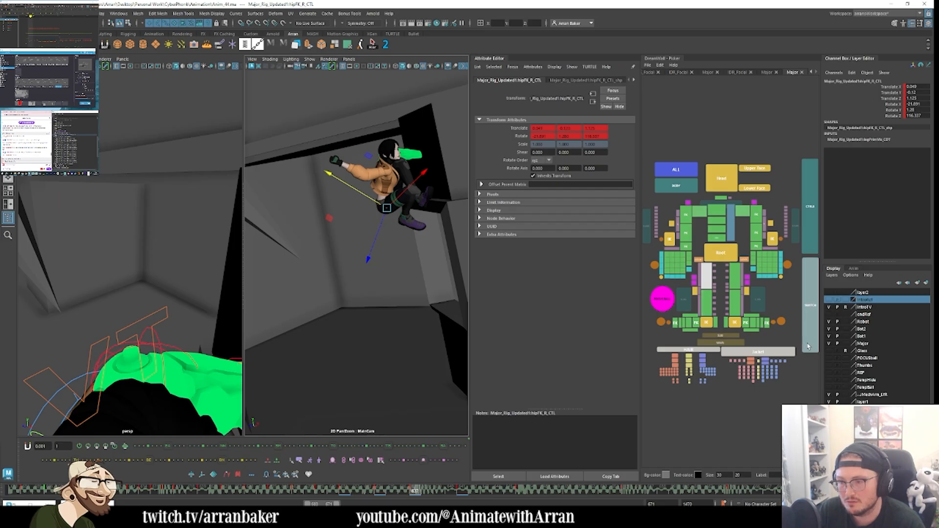
click(812, 182)
key(comma)
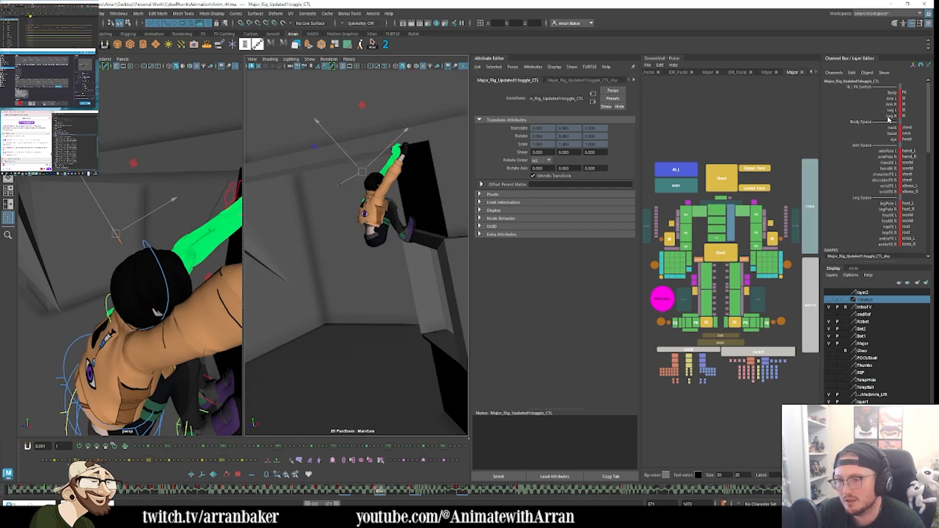
key(period)
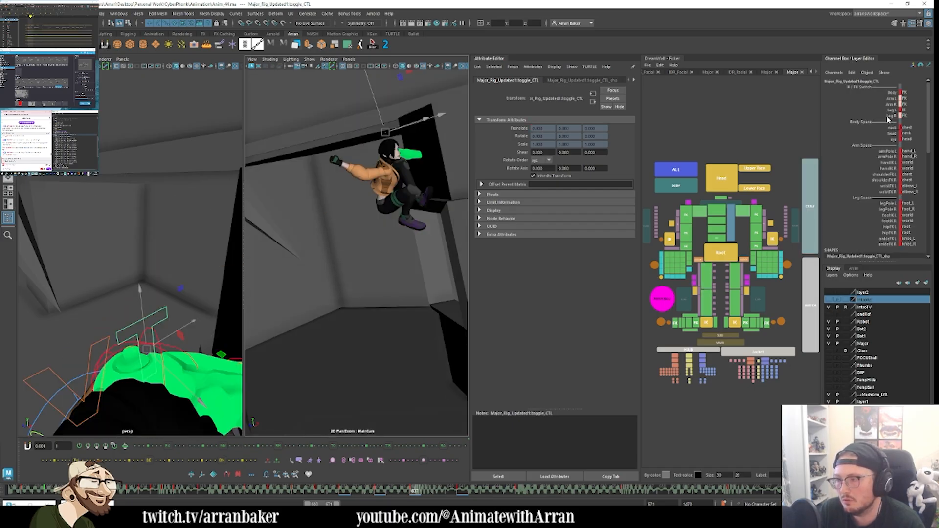
click(889, 117)
middle_drag(439, 196, 707, 215)
Step: Rotate the right hip FK control in the mid-air pose so the thigh swings downward, comparing it with the neighbouring keys
click(712, 282)
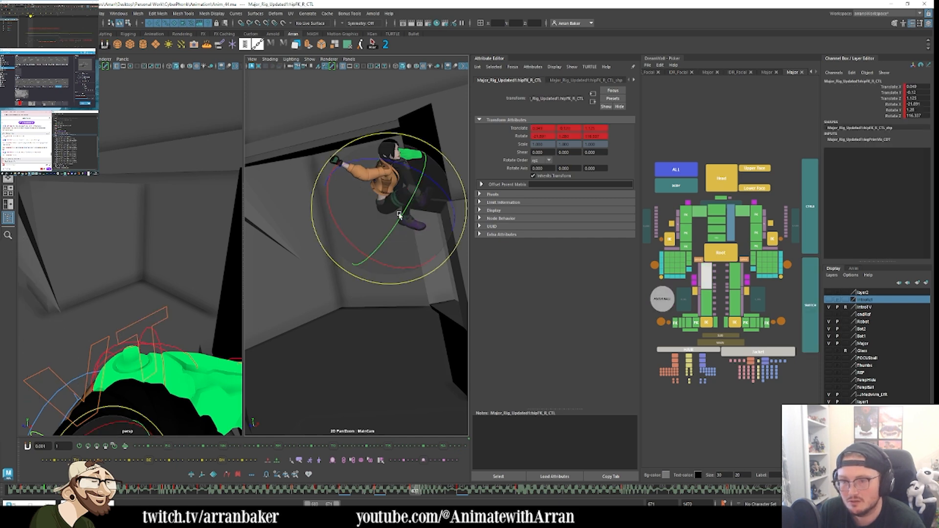
drag(421, 203, 385, 214)
key(comma)
key(period)
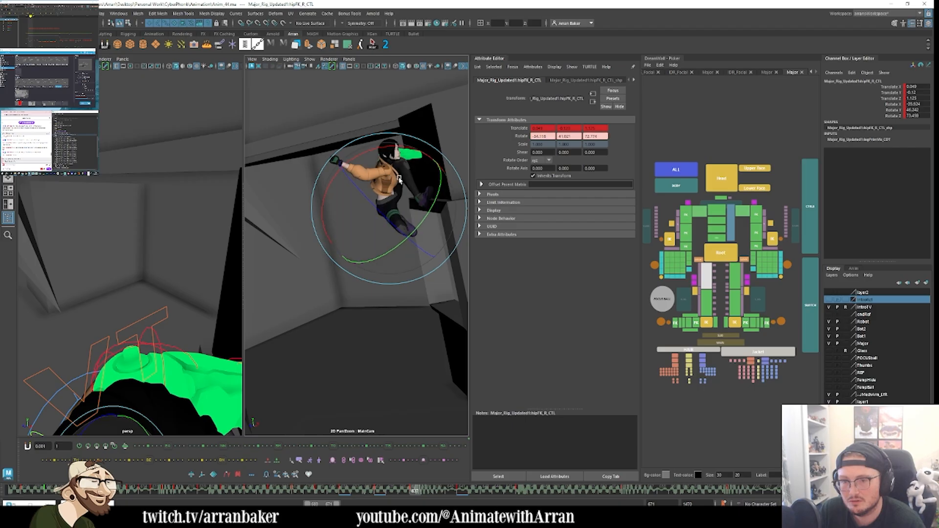
key(period)
key(comma)
key(period)
drag(398, 181, 402, 168)
key(comma)
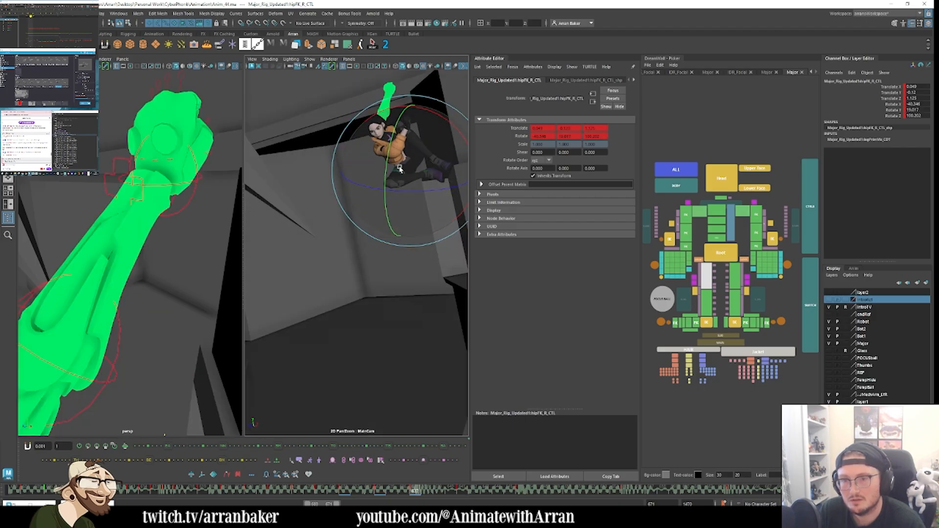
key(period)
key(comma)
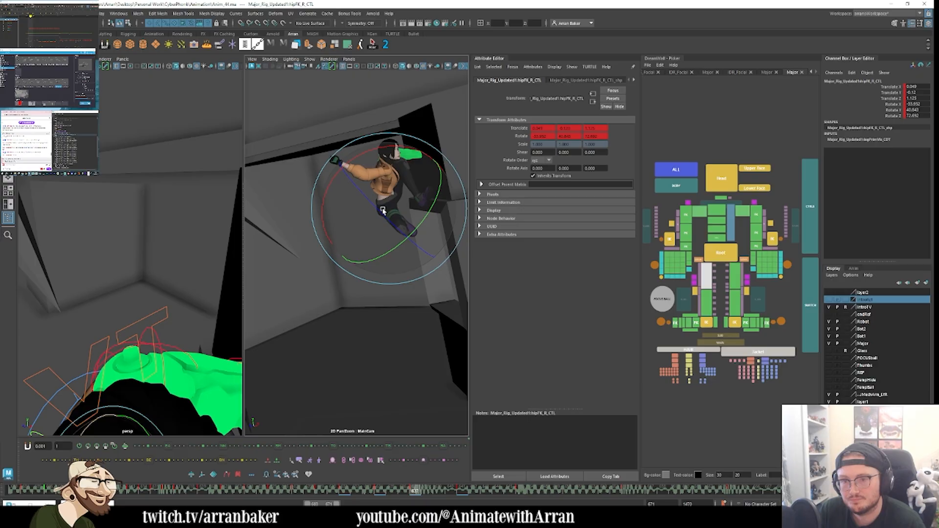
drag(383, 211, 430, 222)
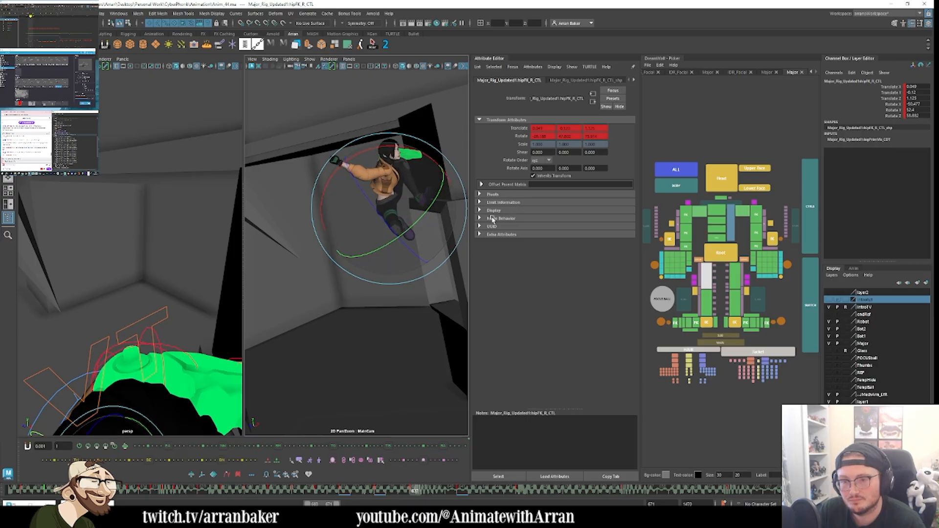
Step: Rotate the right knee FK control to re-angle the lower leg in the mid-air pose, checking it against the neighbouring keys
click(706, 300)
key(period)
key(comma)
drag(398, 252, 381, 242)
key(period)
key(comma)
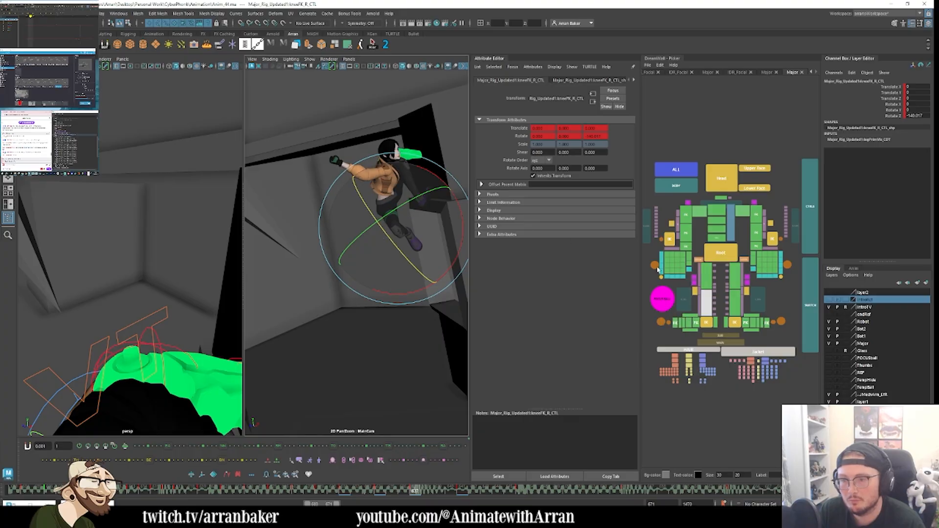
key(comma)
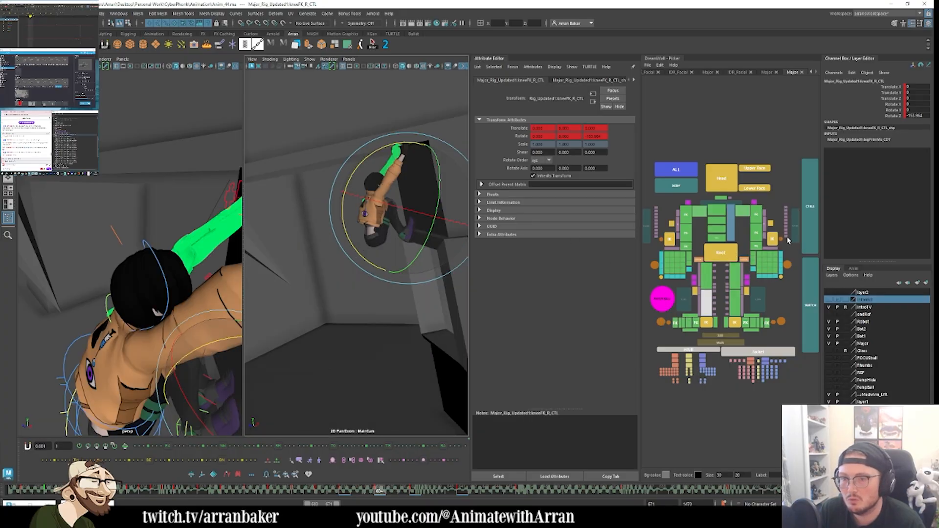
key(period)
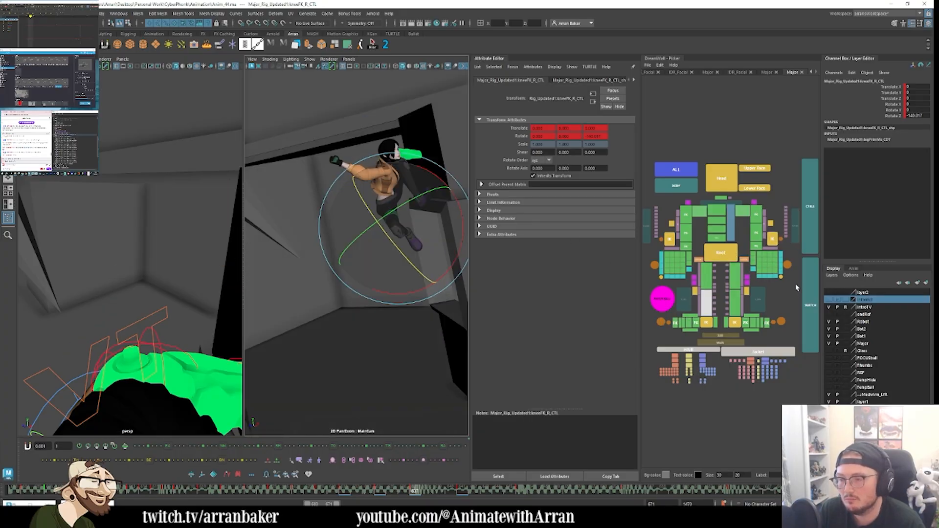
Step: Try blending the IK/FK toggle control's values in the mid-air pose, and undo the change
click(806, 289)
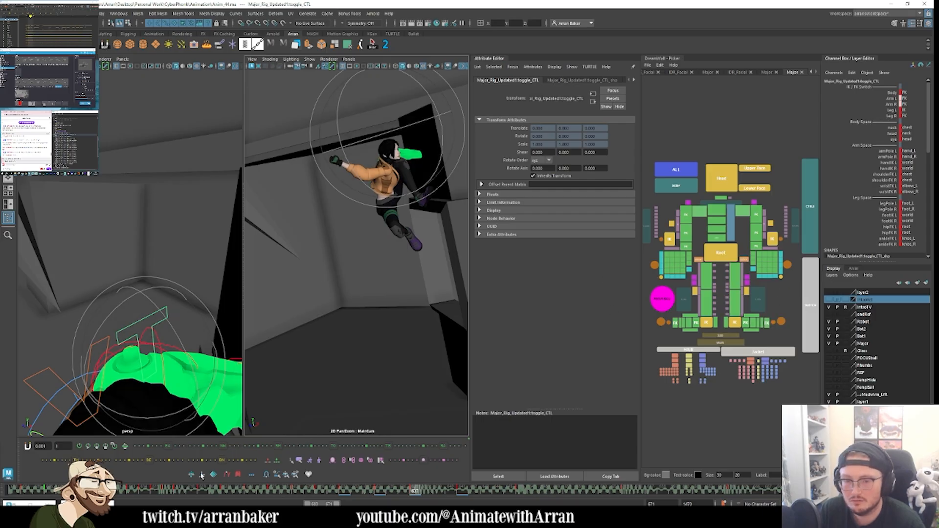
key(period)
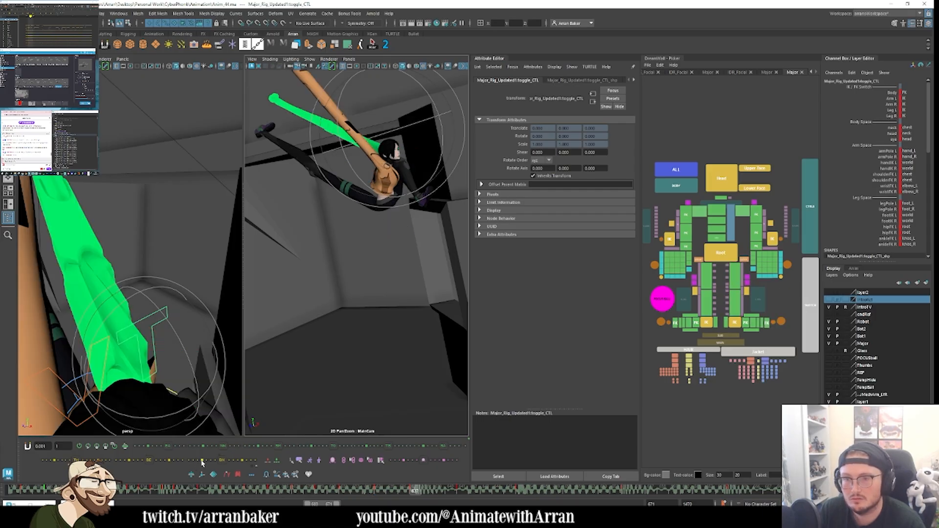
key(ctrl+z)
Step: Adjust the left arm and right leg controls together in the mid-air pose
click(782, 302)
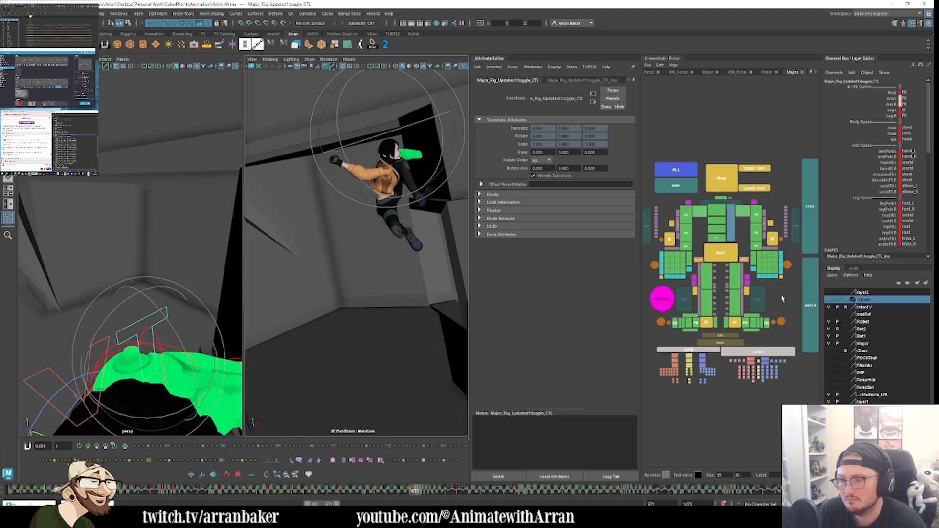
click(796, 226)
shift+click(684, 300)
click(307, 474)
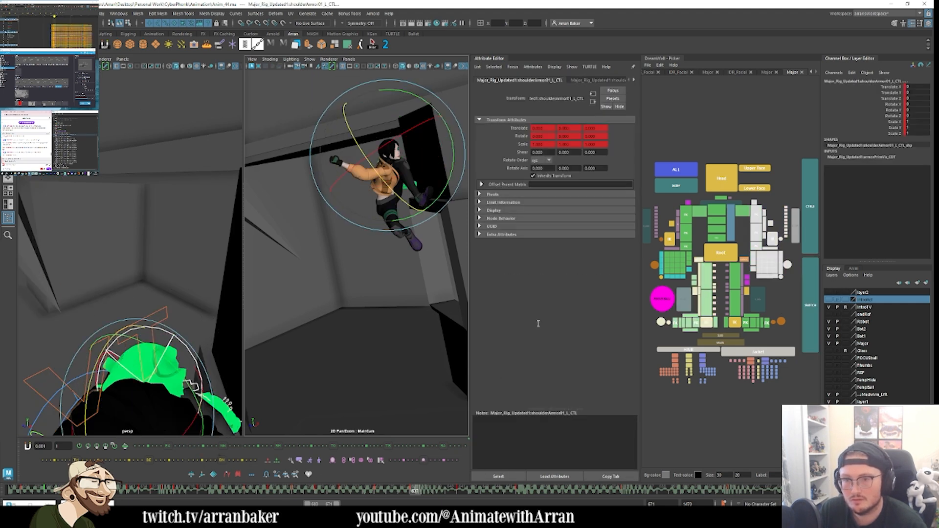
Step: Set the left arm's IK/FK switch to IK in the mid-air pose so the hand reaches the ledge
click(810, 301)
click(891, 111)
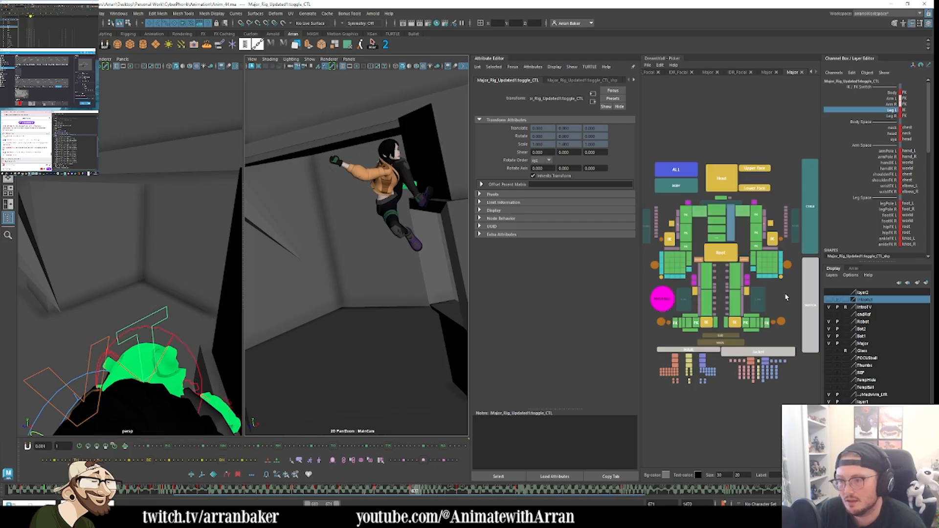
click(773, 239)
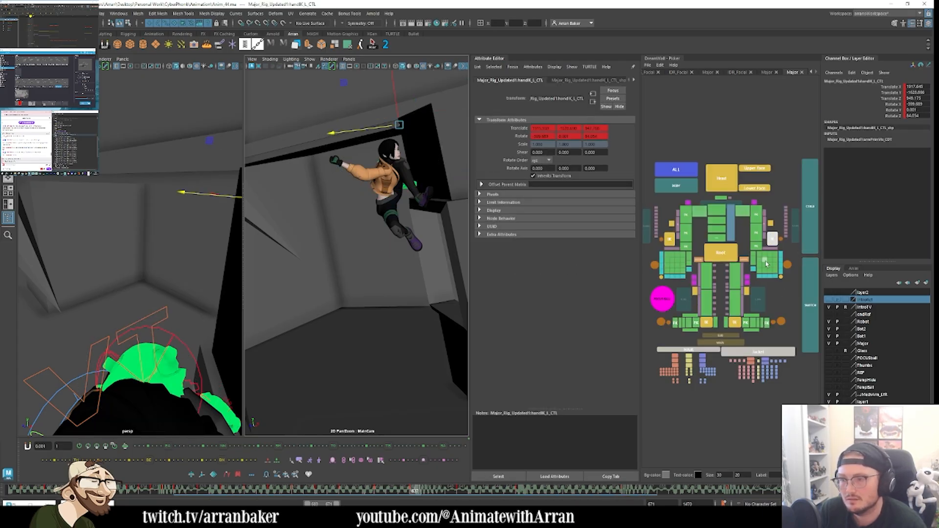
click(810, 304)
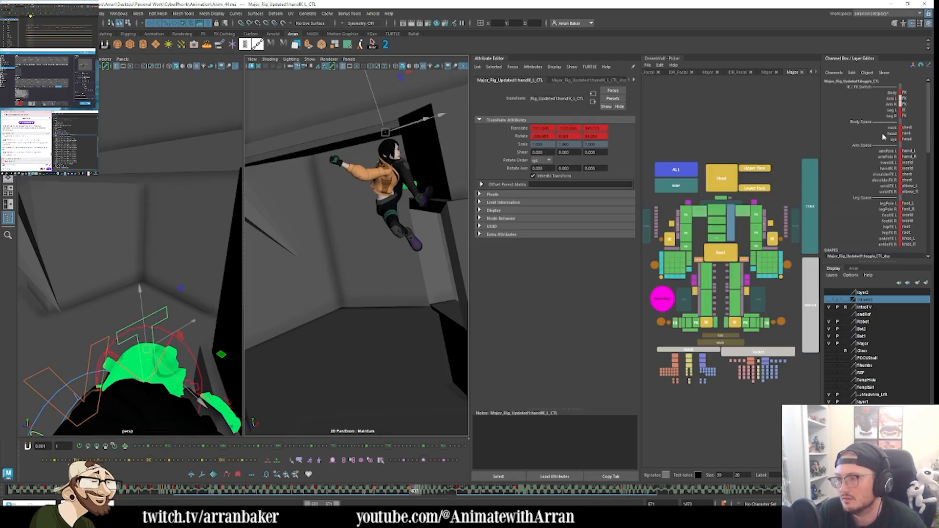
click(889, 98)
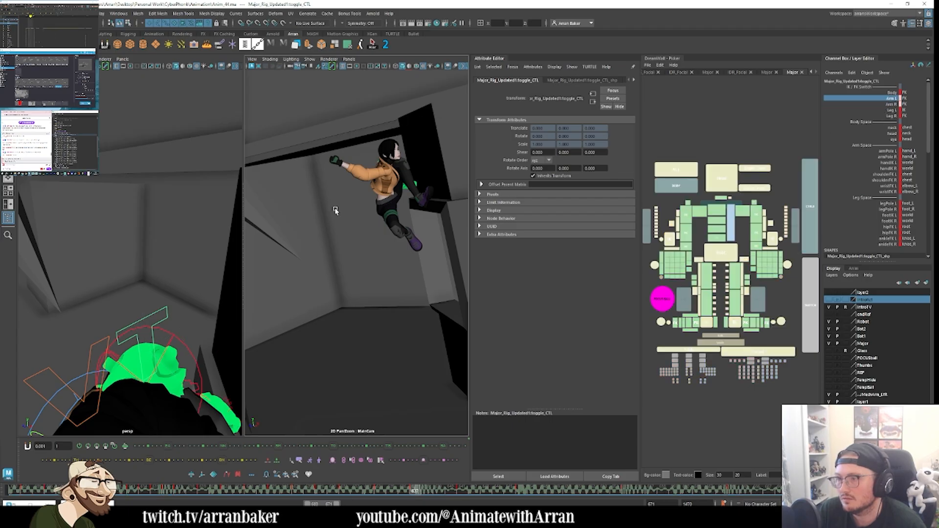
middle_drag(332, 213, 357, 213)
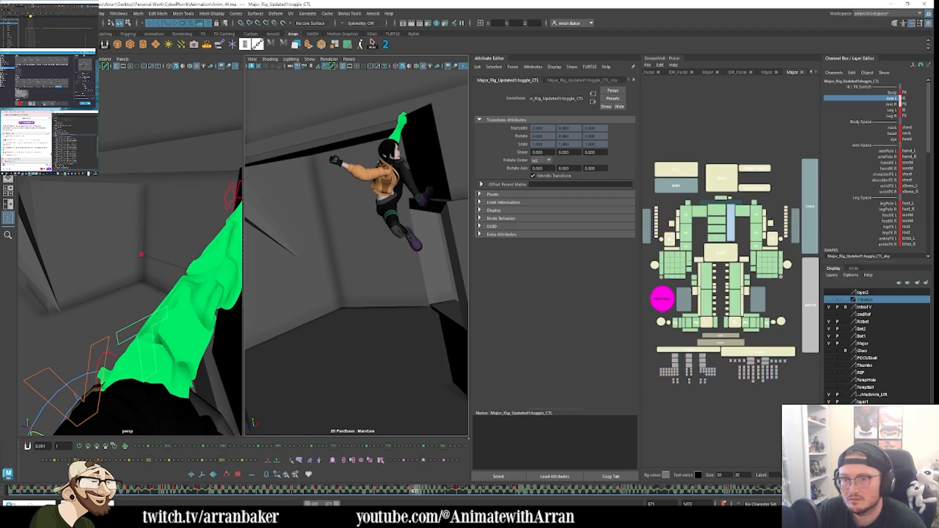
Step: Check the left shoulder FK control in the mid-air pose against the neighbouring keys
click(770, 196)
click(760, 218)
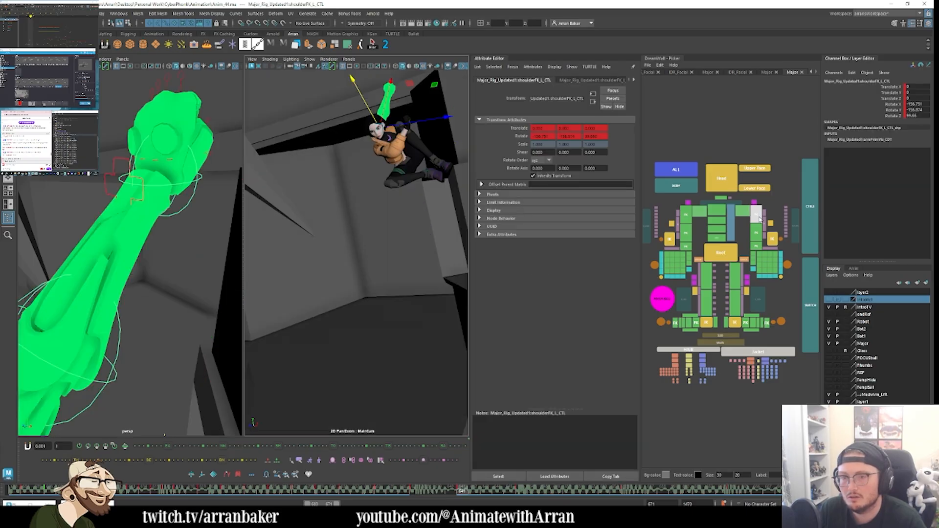
key(comma)
key(comma)
key(period)
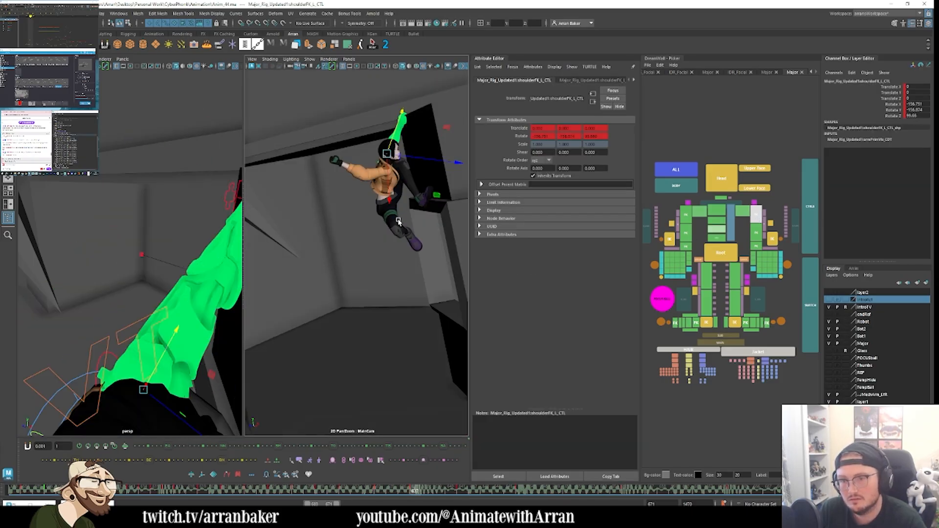
Step: Blend the right arm controls towards a neighbouring key in the mid-air pose and rotate the right clavicle
click(674, 232)
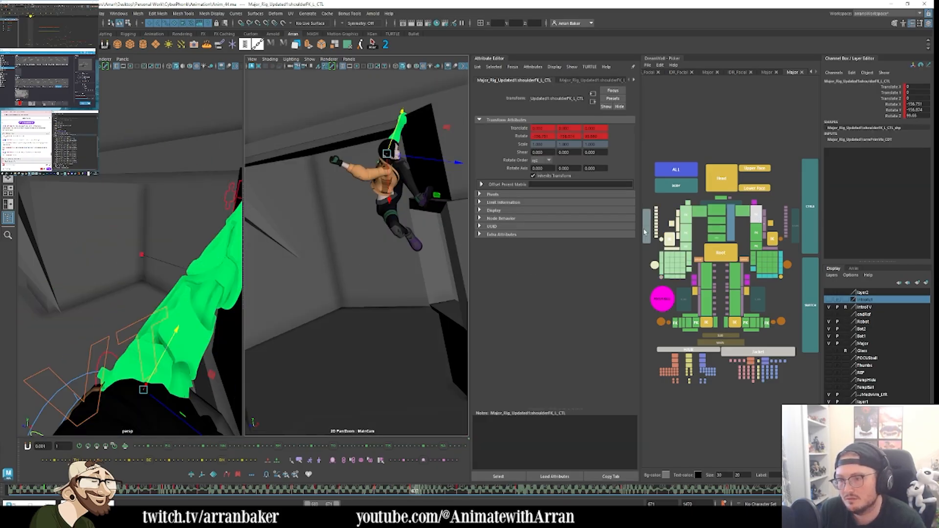
click(242, 461)
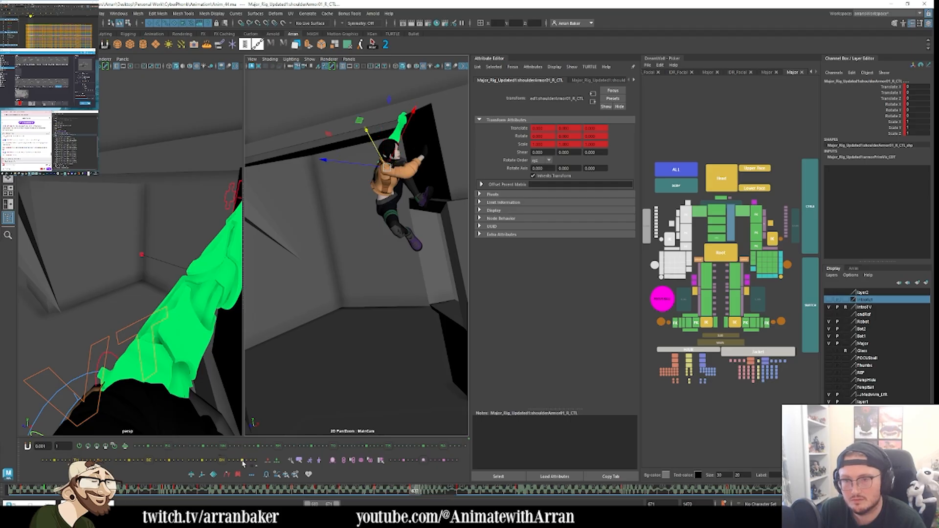
click(698, 216)
key(e)
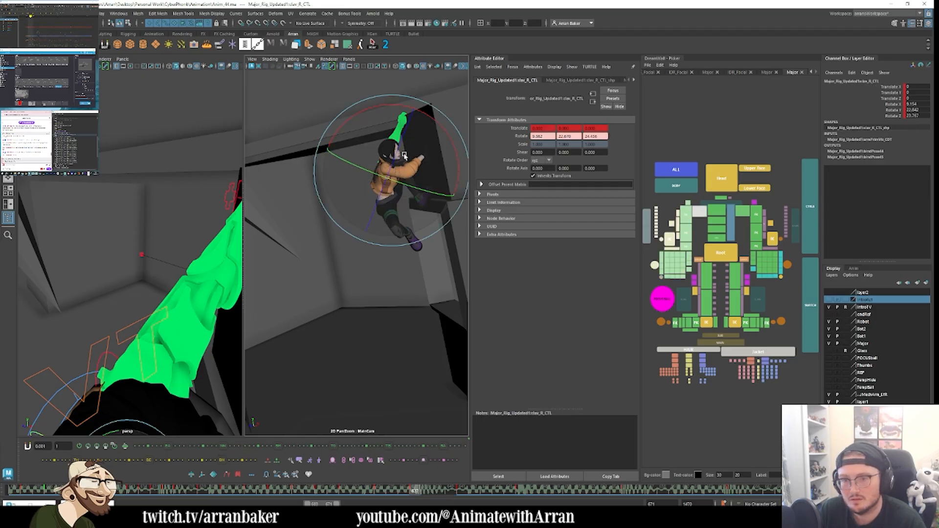
drag(361, 221, 366, 195)
Step: Rotate the head and upper-spine FK controls in the mid-air pose to re-angle the head and twist the torso
click(718, 180)
key(comma)
key(period)
drag(376, 183, 375, 184)
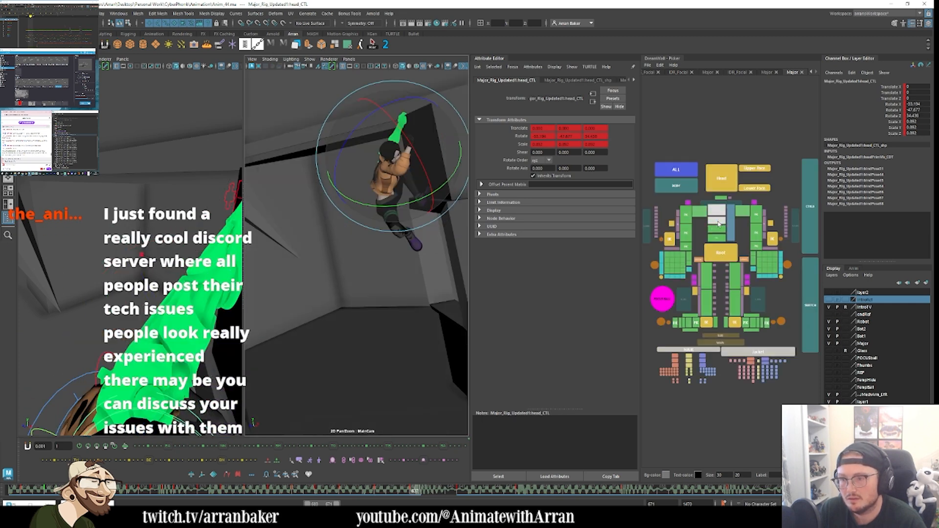
click(405, 198)
drag(384, 192, 390, 200)
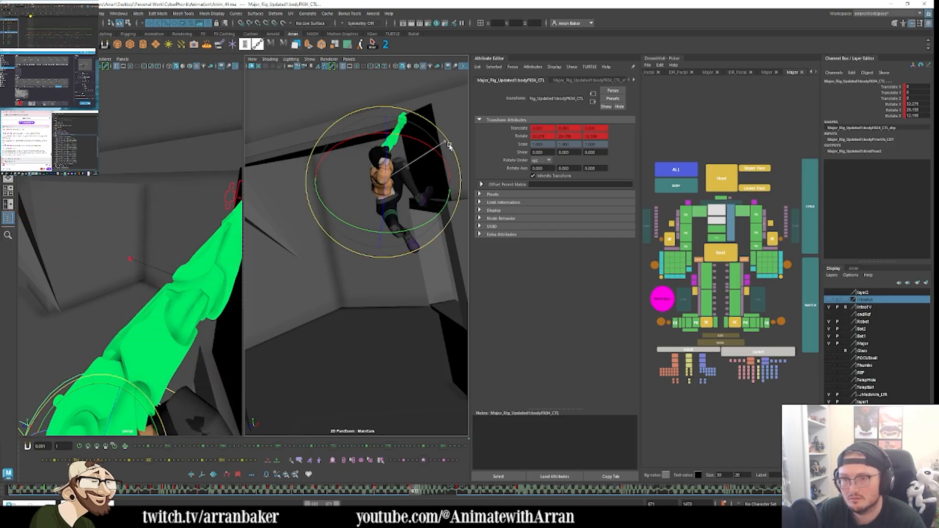
drag(446, 143, 425, 181)
Step: Rotate the right shoulder and elbow FK controls to fold the right arm in front of the chest in the mid-air pose
click(686, 215)
mouse_move(387, 205)
mouse_down()
mouse_move(391, 196)
mouse_move(387, 215)
mouse_move(390, 207)
mouse_up()
click(420, 142)
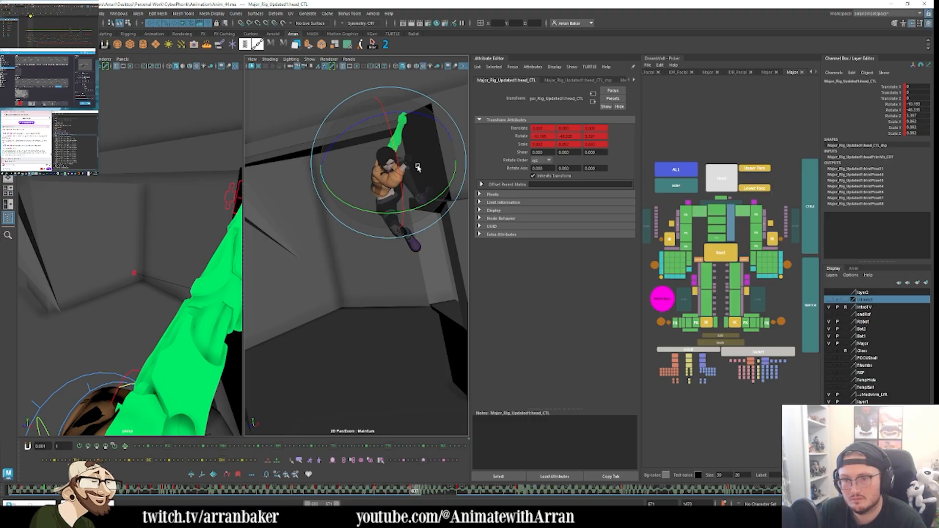
click(686, 230)
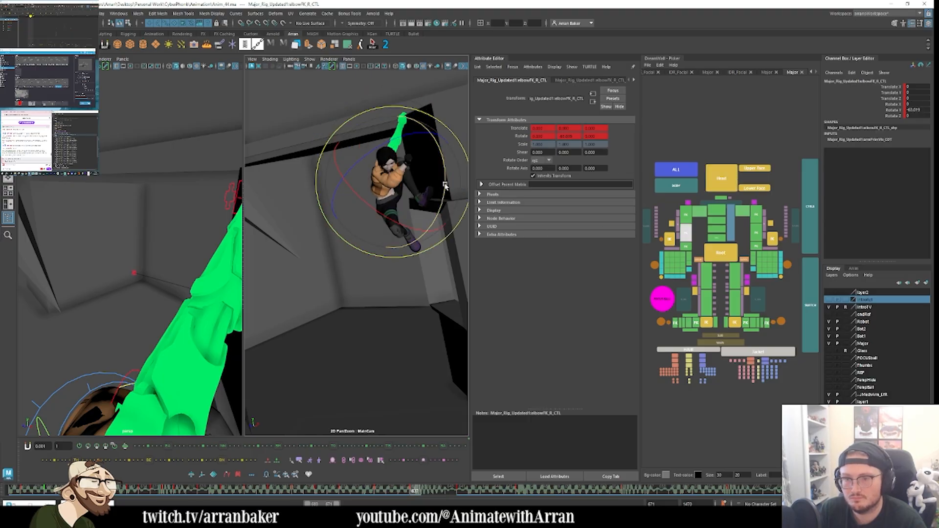
mouse_move(446, 189)
mouse_down()
mouse_move(448, 162)
mouse_move(448, 174)
mouse_up()
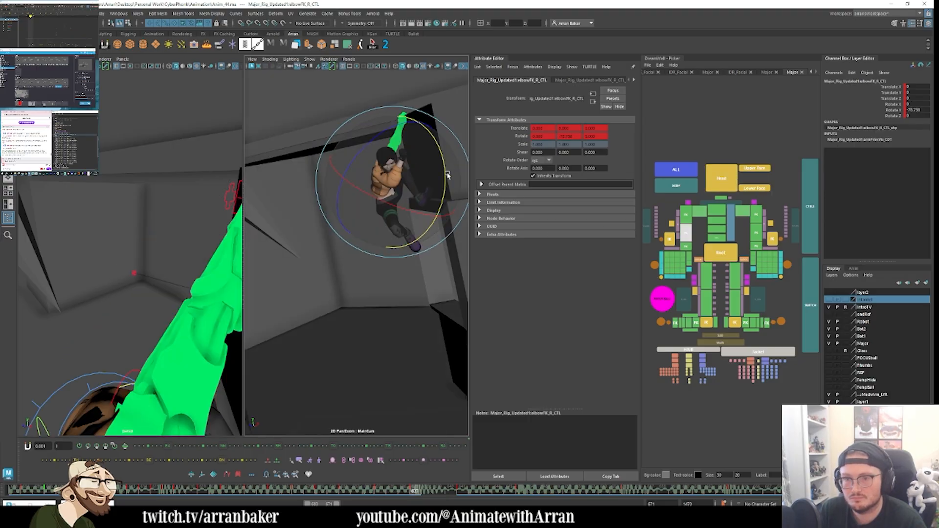
Step: Rotate the right hip FK control in the mid-air pose so the leg lifts towards the wall
click(676, 172)
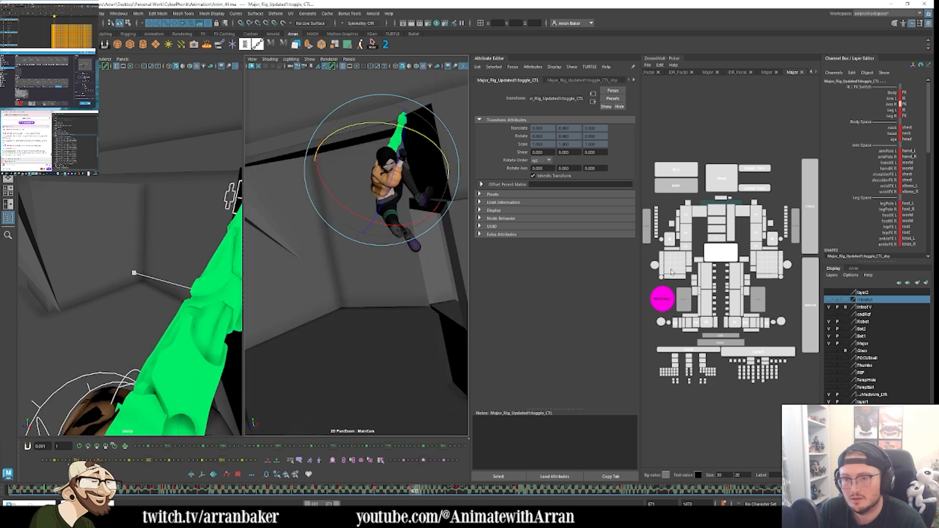
click(706, 277)
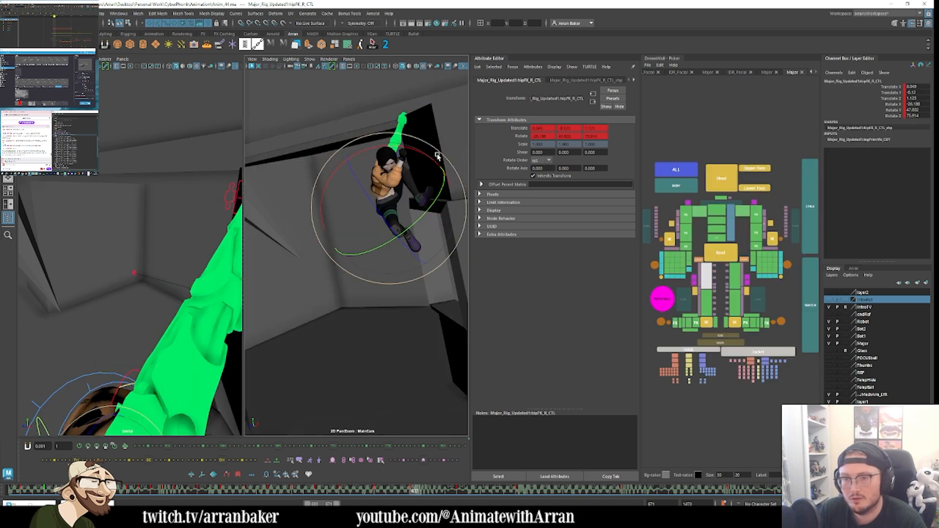
drag(438, 156, 405, 217)
click(388, 177)
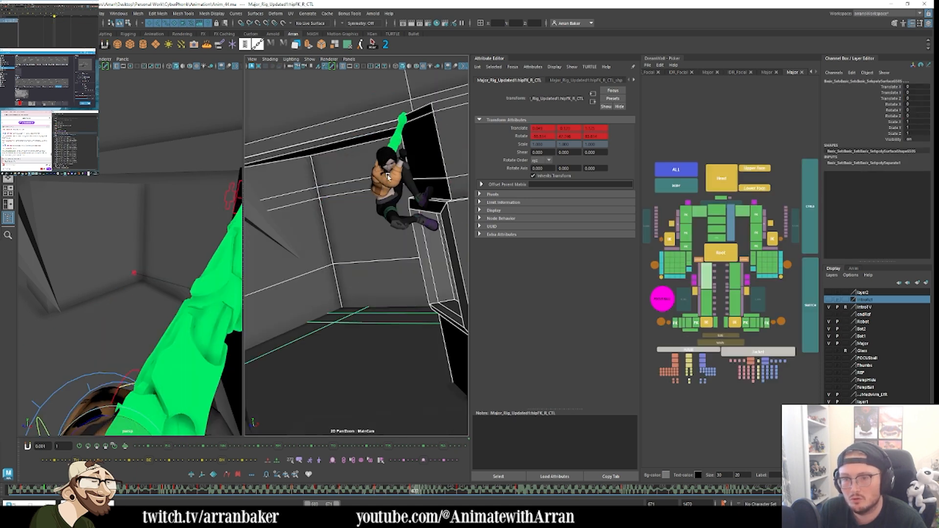
click(388, 177)
Step: Rotate the pelvis and right hip FK controls to tuck the right leg under the body, refining the right ankle
click(716, 239)
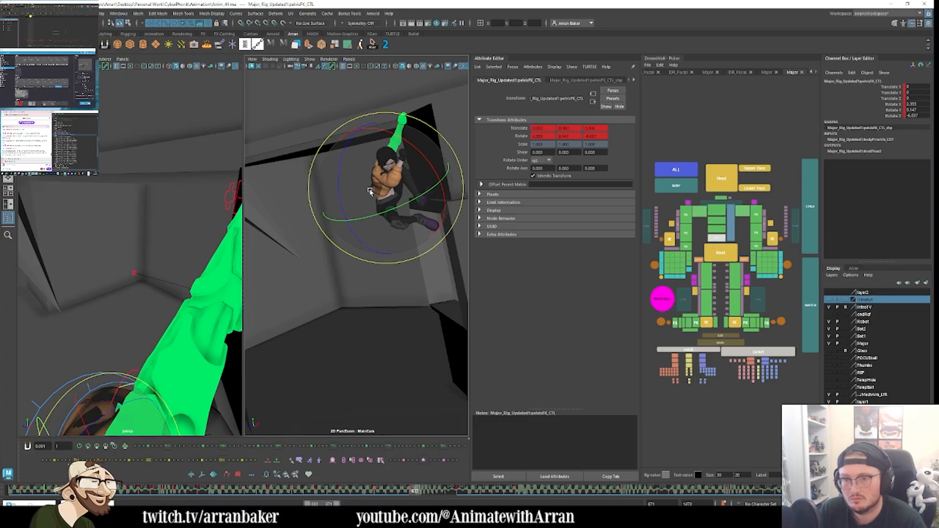
drag(407, 238, 465, 203)
click(706, 272)
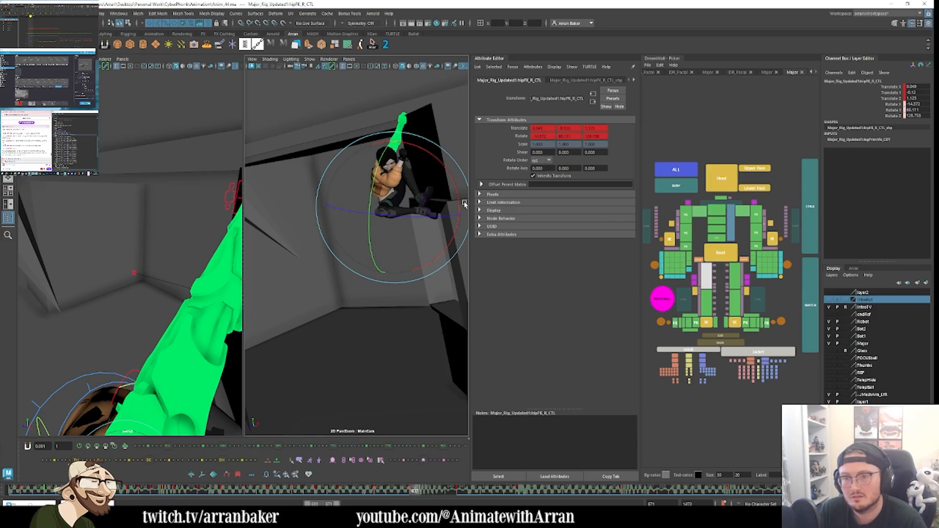
click(699, 324)
drag(419, 230, 434, 263)
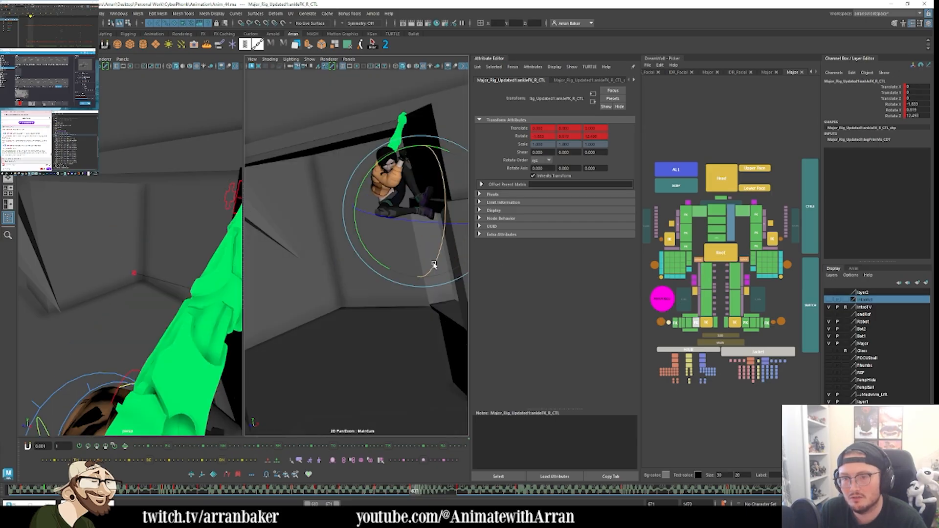
Step: Compare the tucked mid-air pose with the previous and next keys
key(period)
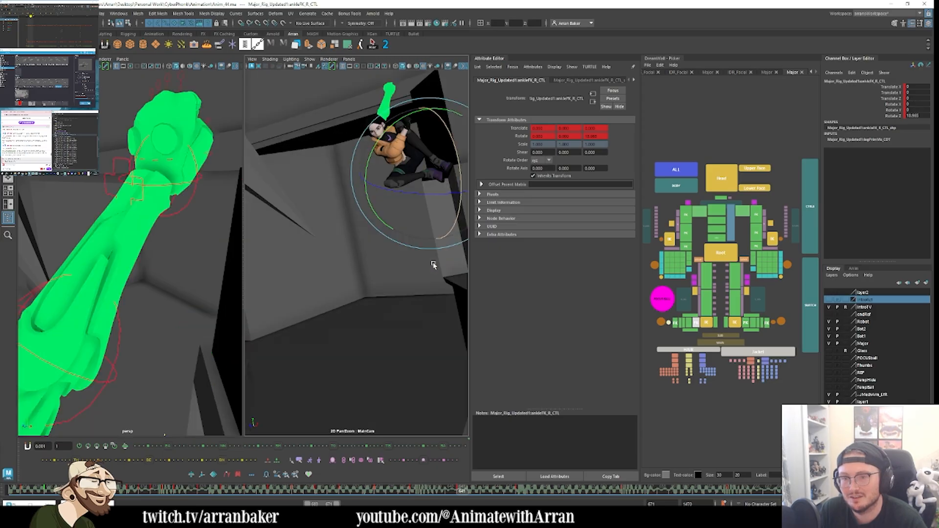
key(comma)
key(comma)
key(period)
key(period)
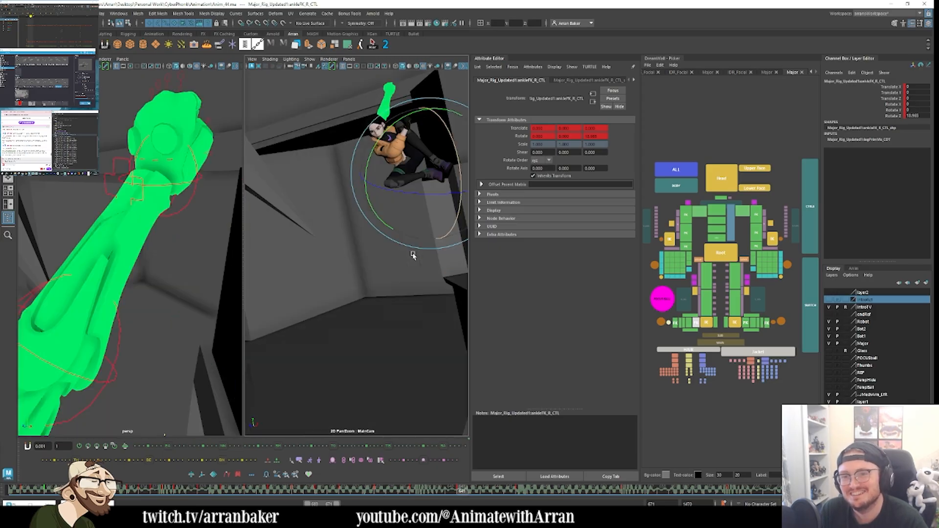
key(comma)
key(comma)
key(period)
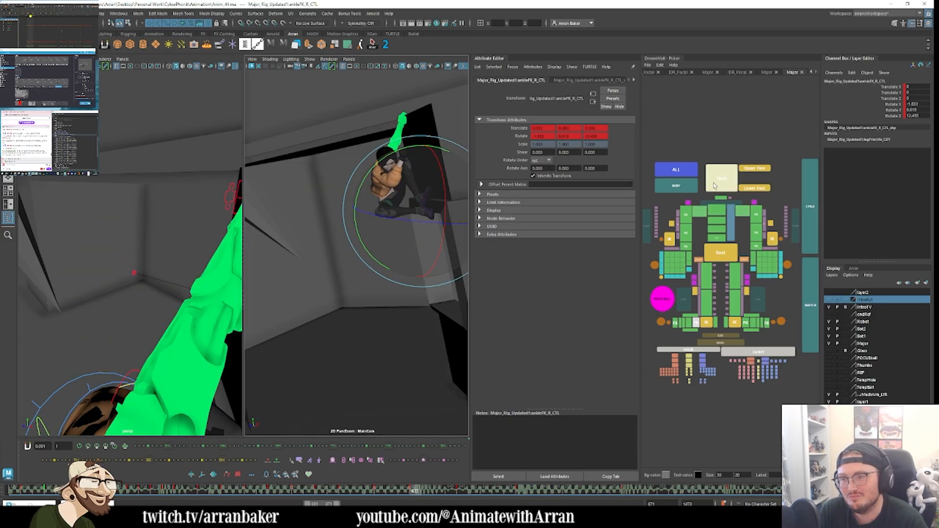
Step: Rotate the head and right clavicle controls in the mid-air pose and key the clavicle
click(722, 178)
drag(369, 178, 585, 246)
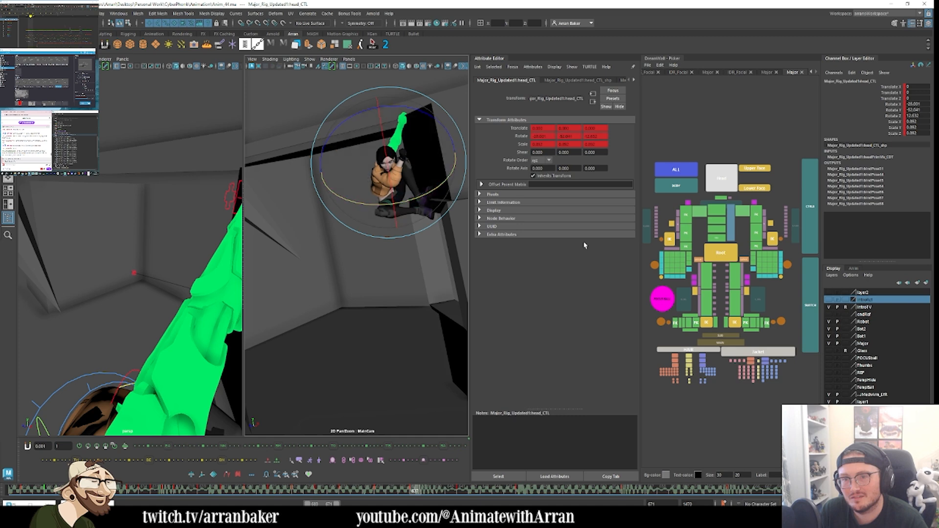
click(701, 212)
drag(353, 172, 401, 216)
key(s)
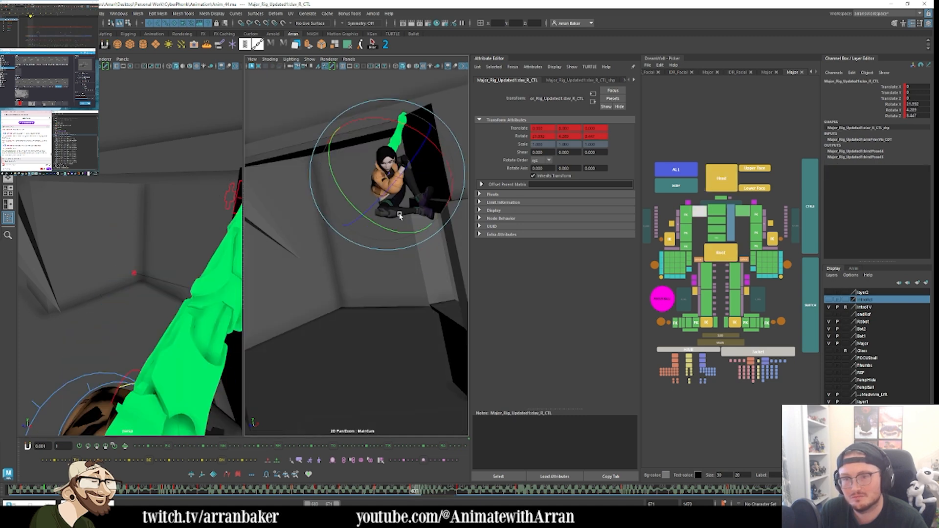
Step: Flip repeatedly between the mid-air pose and the preceding key to examine the motion into it
key(comma)
key(period)
key(comma)
key(period)
key(comma)
key(period)
key(comma)
key(period)
key(comma)
key(period)
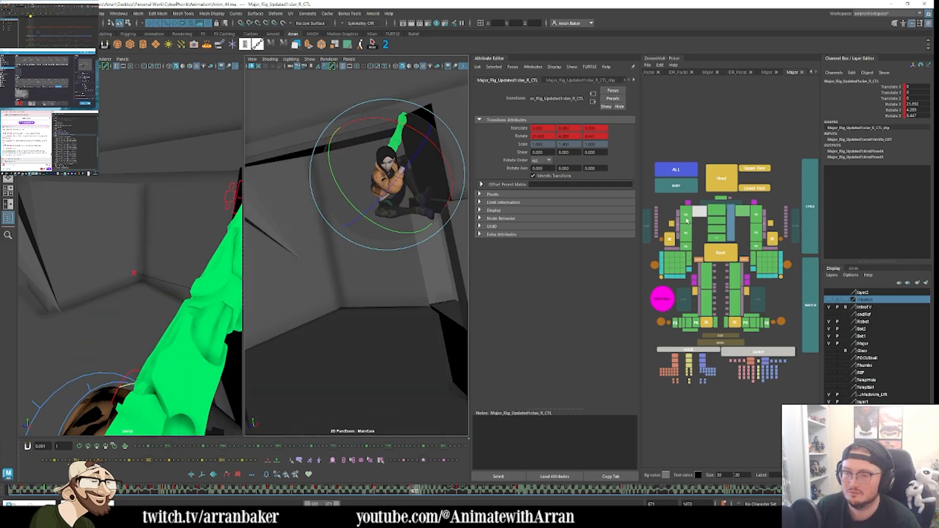
Step: Select all the character controls, step through the frames leading into the mid-air pose, and undo the last changes
click(674, 169)
key(comma)
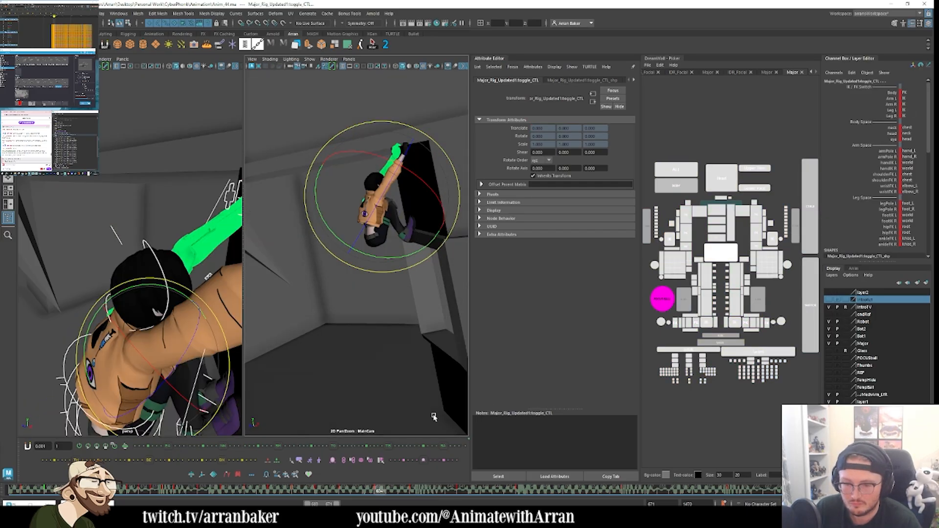
key(period)
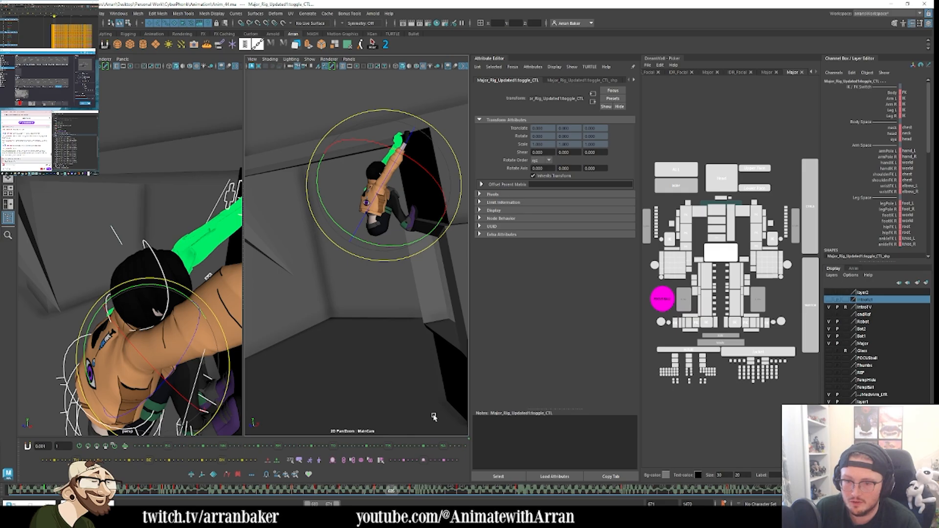
key(comma)
key(period)
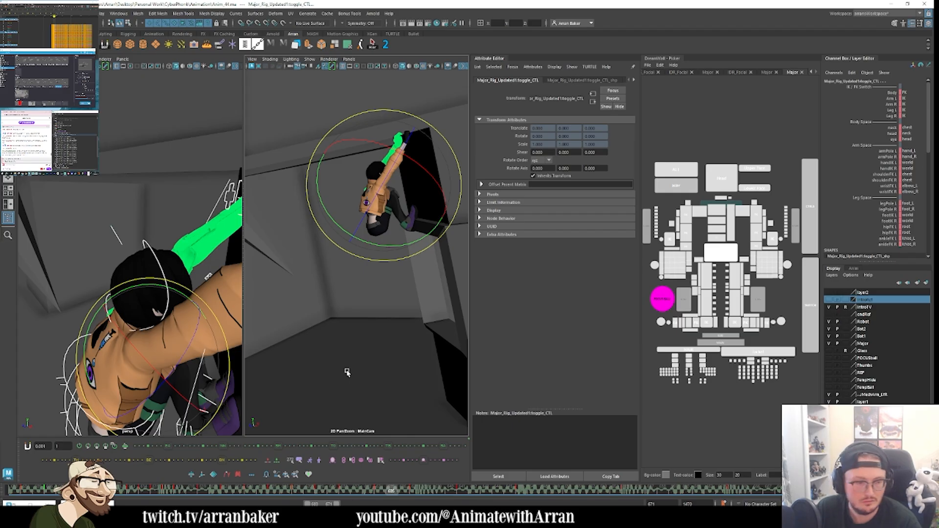
key(ctrl+z)
key(ctrl+z)
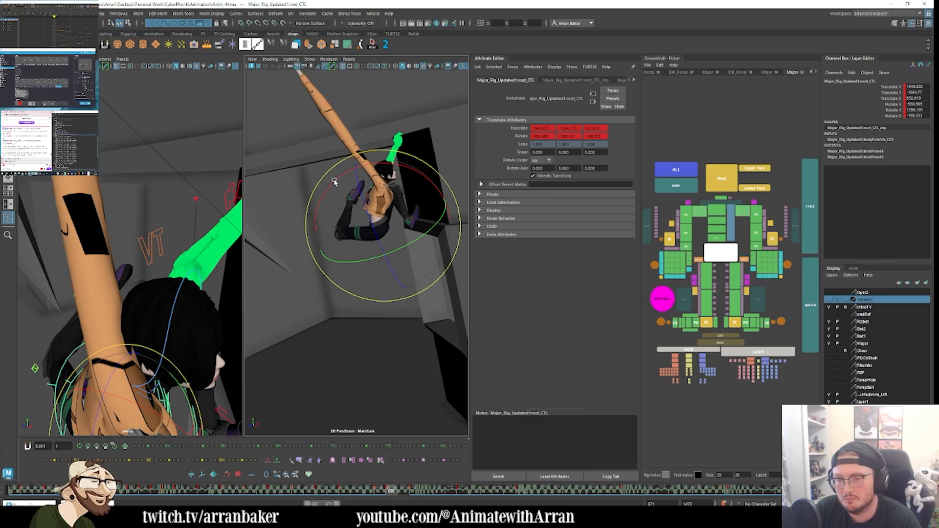
Step: Rotate the root control slightly at the in-between frame before the mid-air pose, comparing it with the neighbouring keys
drag(406, 181, 401, 179)
mouse_move(391, 490)
mouse_down()
mouse_move(342, 490)
mouse_move(391, 489)
mouse_up()
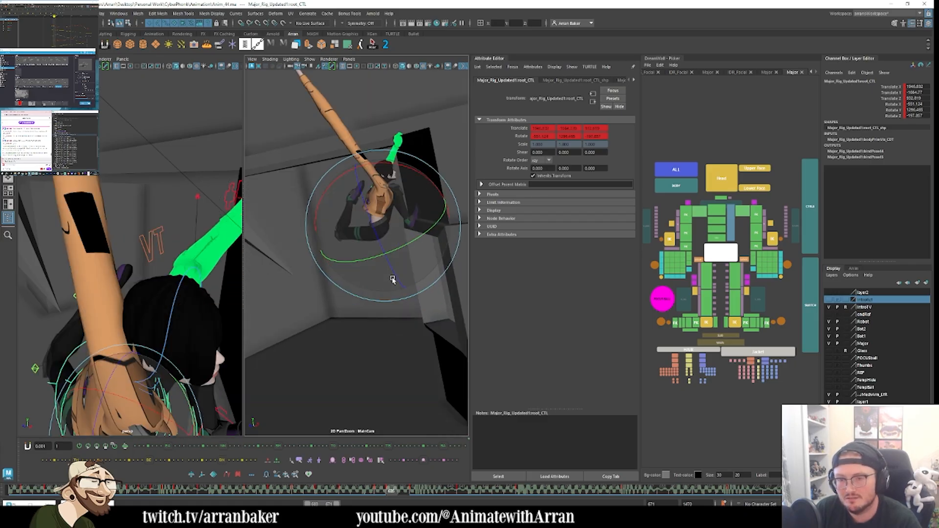
key(alt+period)
key(alt+comma)
key(alt+comma)
key(alt+period)
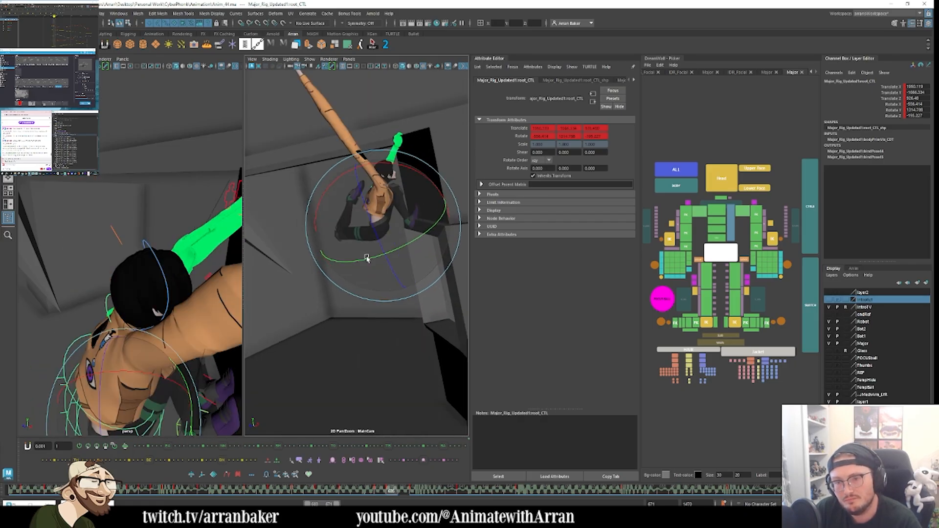
Step: Rotate the root and head controls on the in-between frame before the mid-air pose, comparing with the neighbouring keys
key(alt+comma)
drag(384, 199, 363, 204)
click(726, 190)
key(comma)
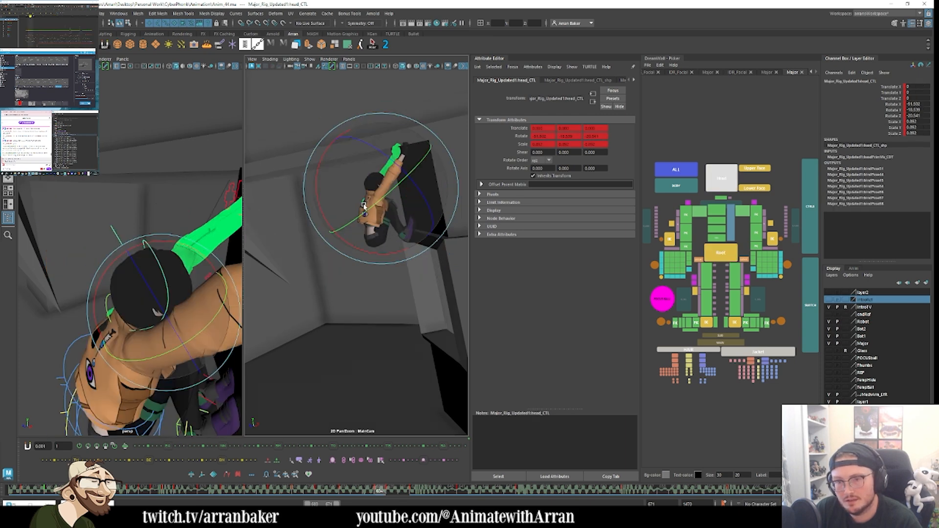
key(period)
key(period)
key(comma)
drag(393, 155, 407, 142)
Step: Blend both legs' and the right arm's controls on the in-between frame towards the neighbouring pose with the tween slider and check the motion
click(731, 340)
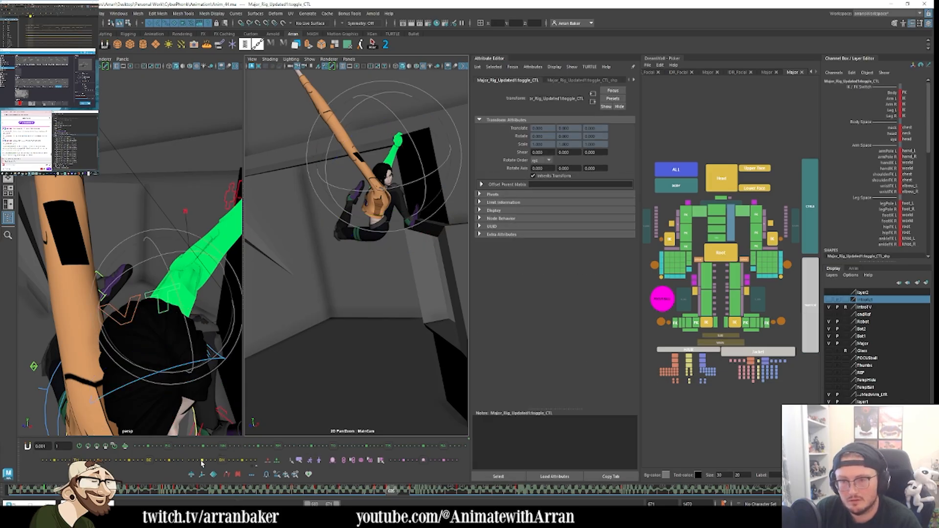
click(755, 389)
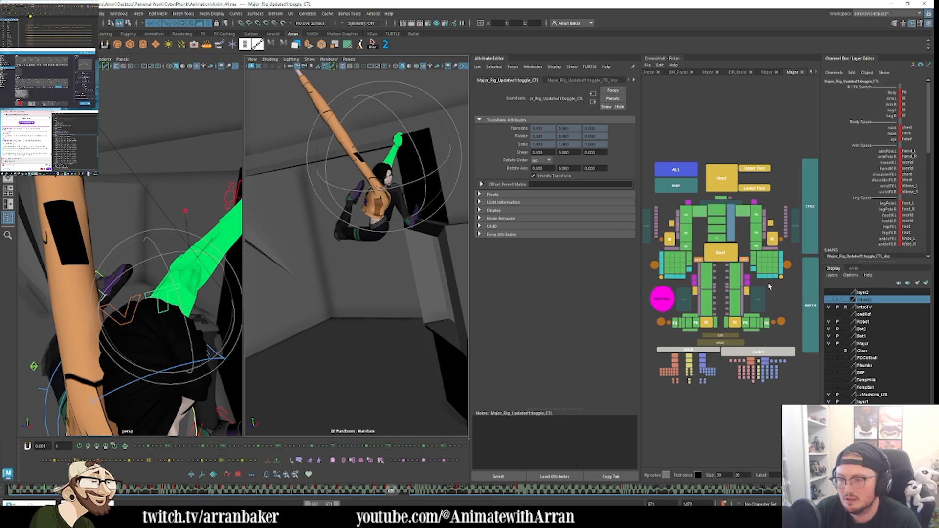
click(758, 301)
shift+click(690, 304)
click(794, 228)
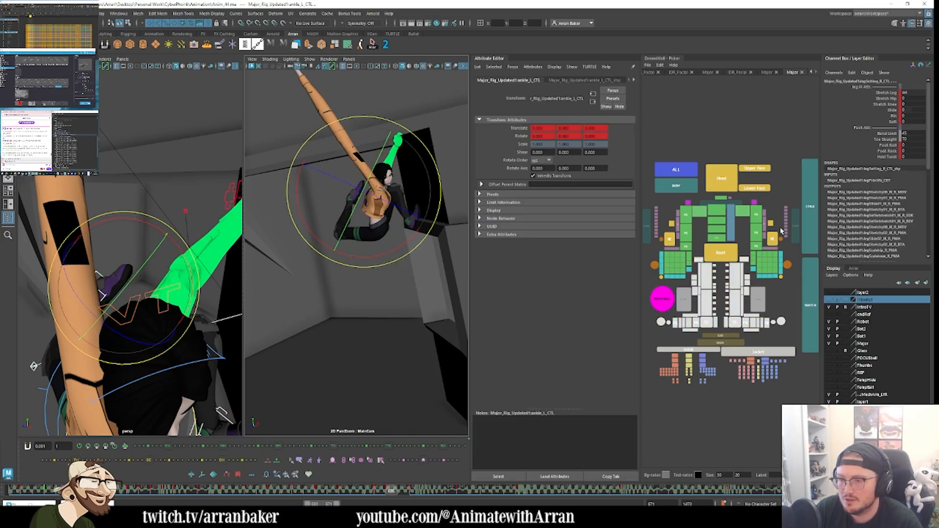
click(651, 238)
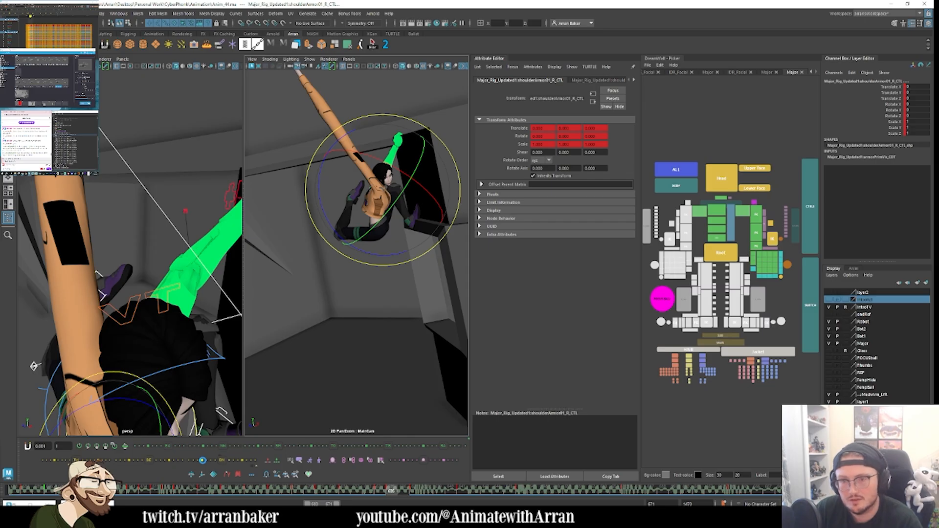
click(203, 462)
key(comma)
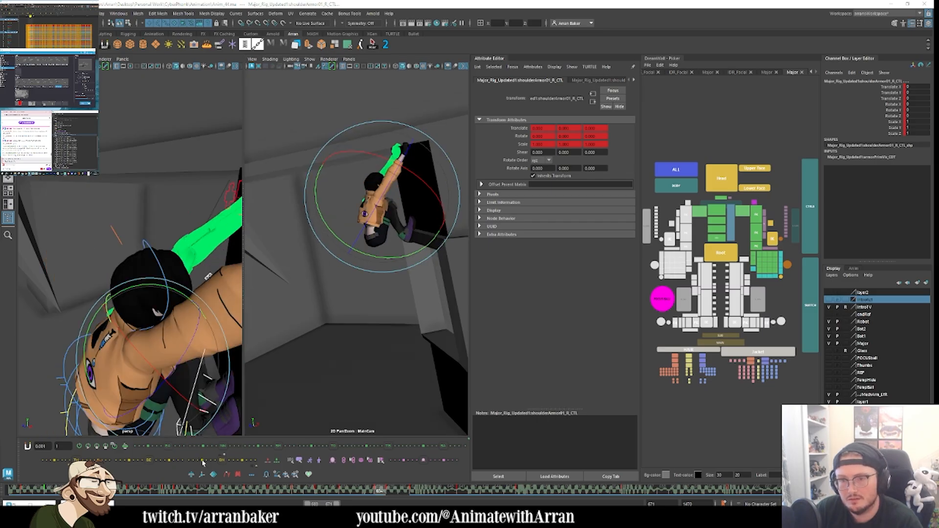
key(period)
key(period)
key(comma)
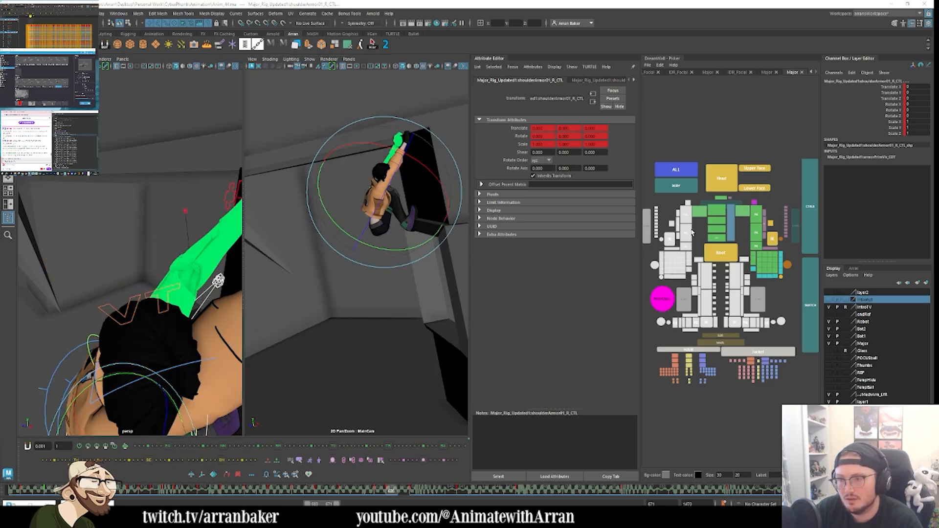
Step: Switch the right arm to FK on the in-between frame and blend all its controls towards the neighbouring pose
click(810, 325)
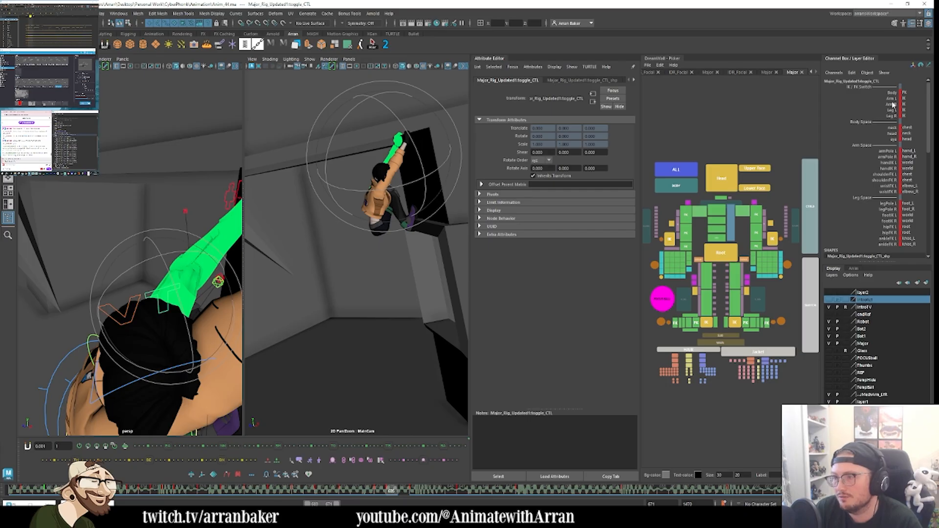
click(891, 104)
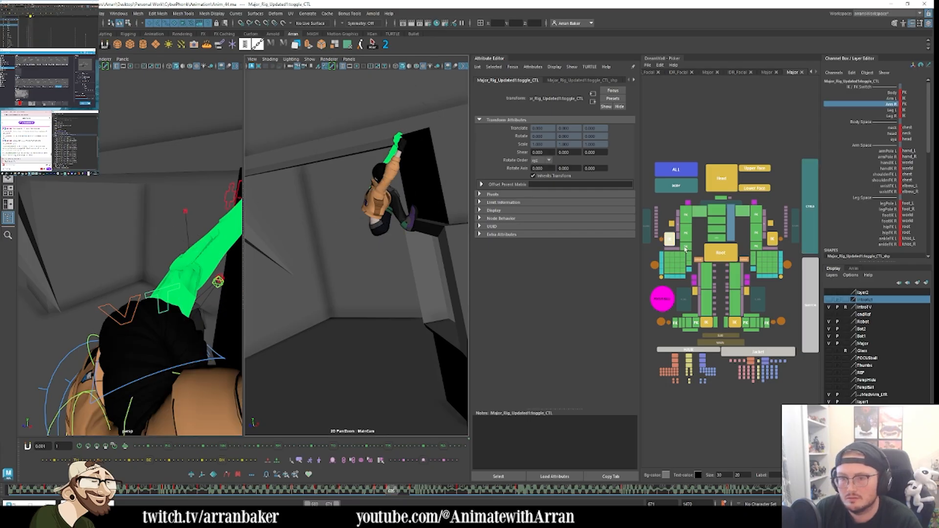
click(670, 202)
drag(645, 283, 690, 198)
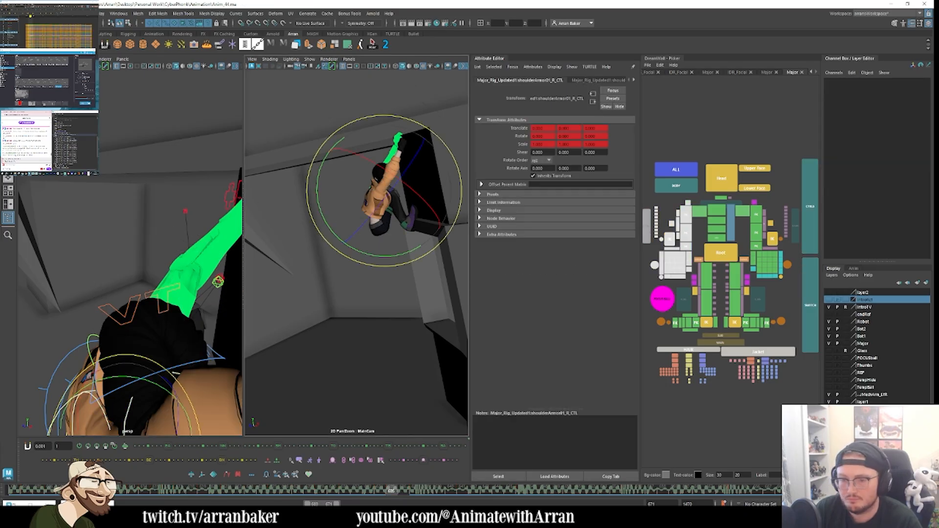
click(229, 461)
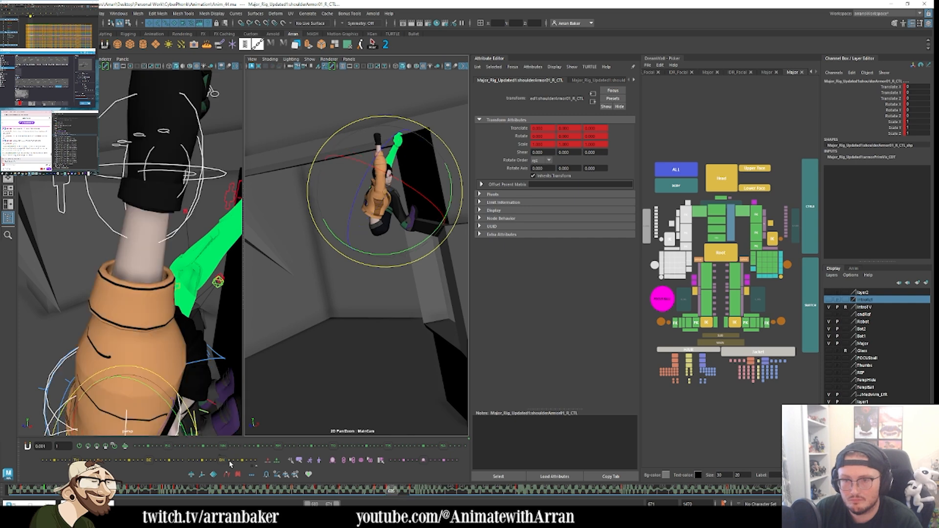
Step: Rotate the right shoulder and elbow FK controls on the in-between frame and the right shoulder in the mid-air pose
click(685, 217)
drag(395, 195, 436, 139)
click(686, 229)
key(period)
key(comma)
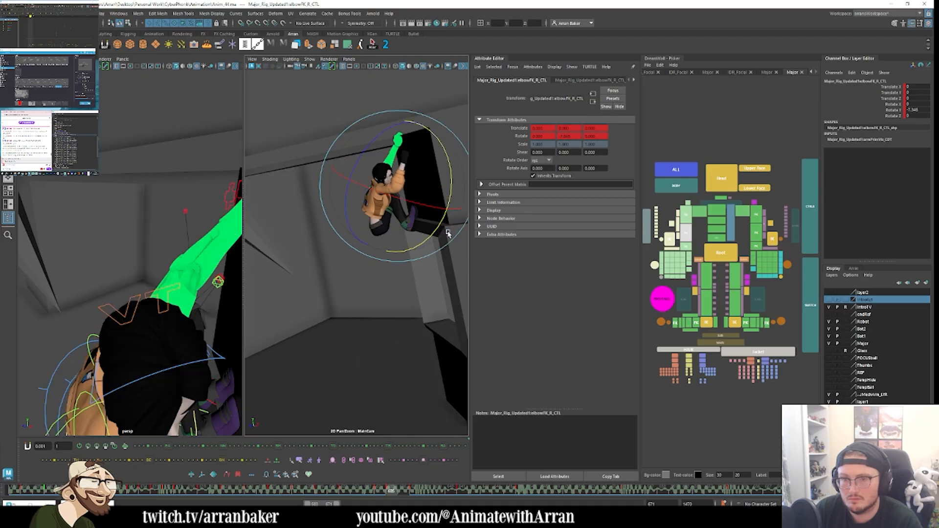
key(period)
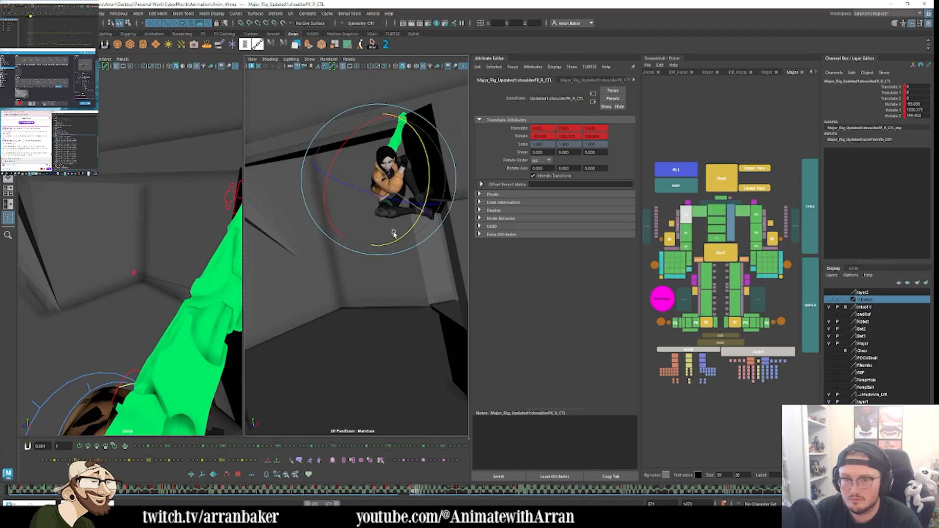
drag(392, 235, 455, 187)
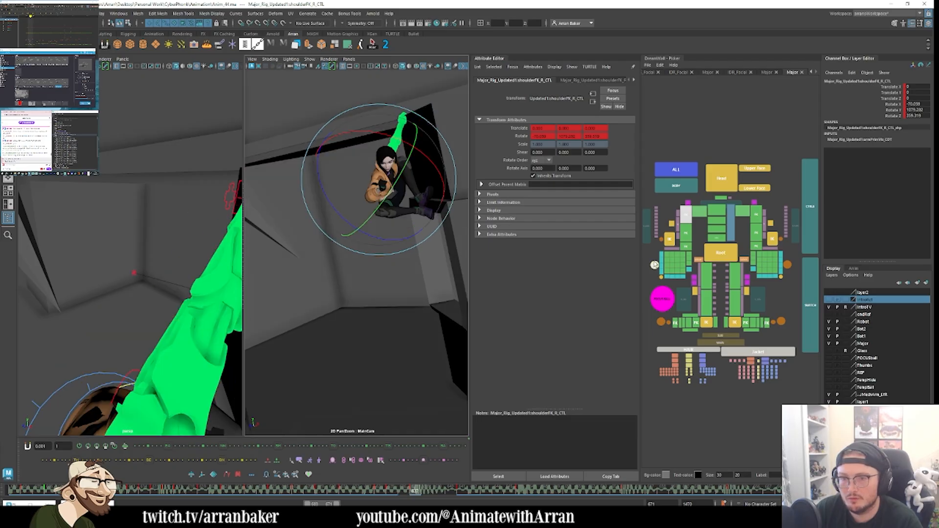
Step: Flip between the hanging, in-between and mid-air keys to examine the right arm's motion
key(comma)
key(comma)
key(period)
key(period)
key(comma)
key(comma)
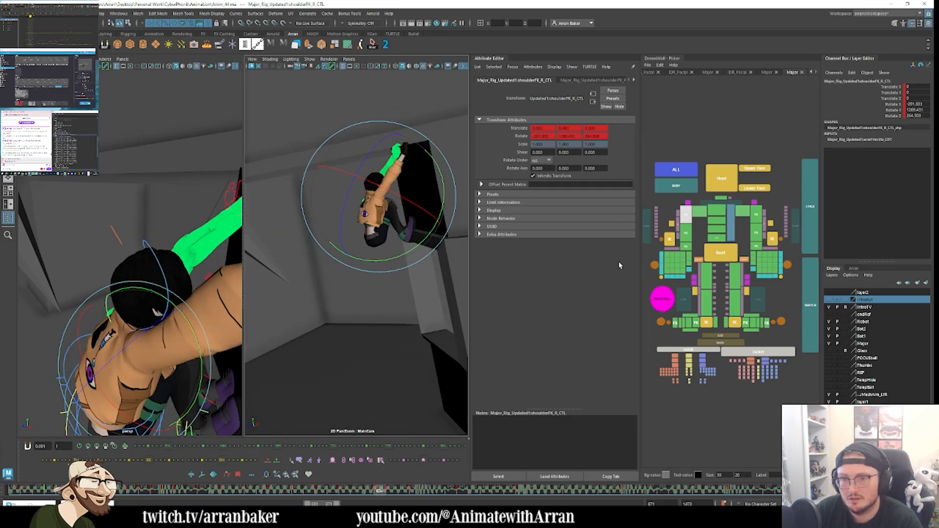
key(period)
key(period)
key(comma)
key(period)
key(comma)
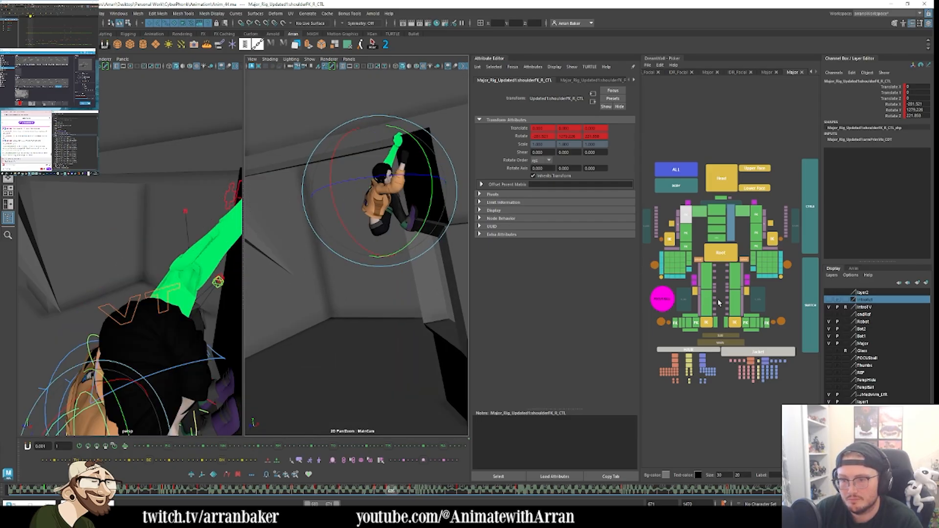
Step: Rotate the right foot IK control on the in-between frame, adjust the right knee ribbon control and key its translation
click(705, 283)
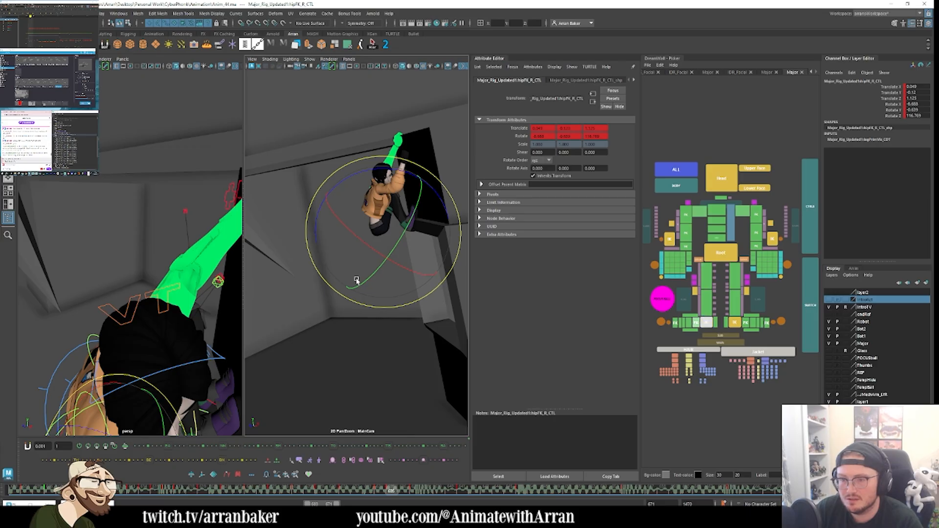
click(435, 219)
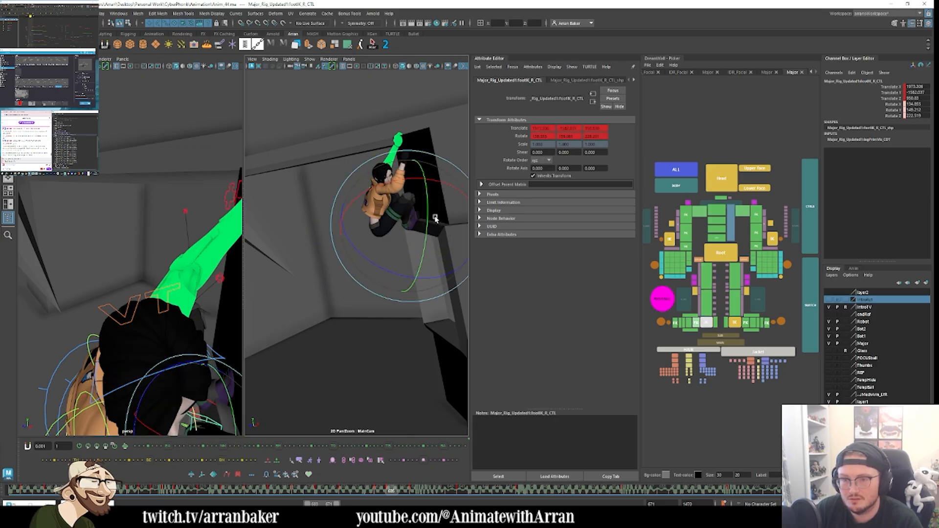
drag(435, 219, 383, 240)
click(699, 292)
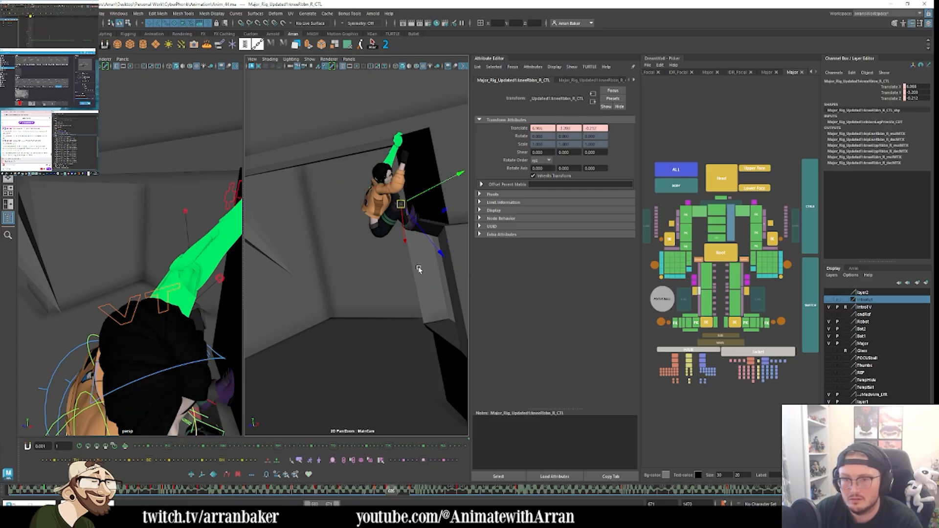
key(shift+w)
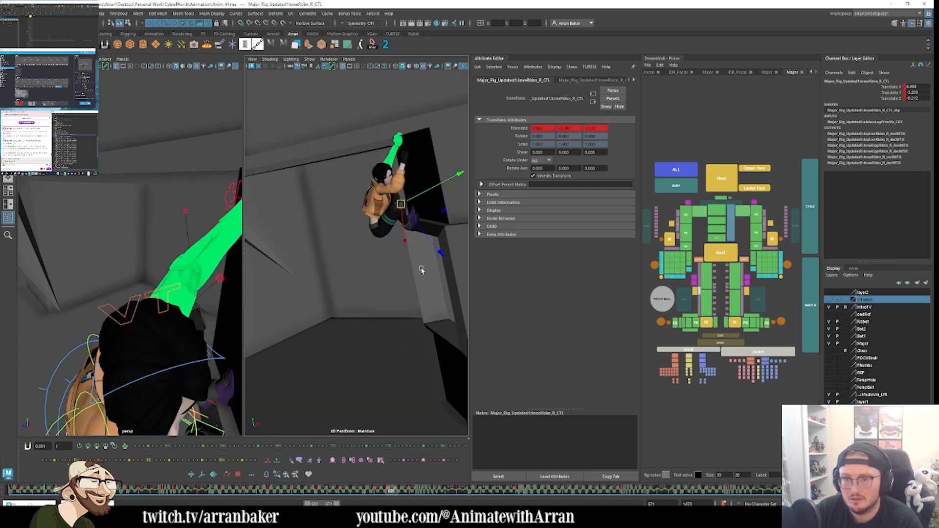
key(period)
key(comma)
Step: Move the right leg's pole control to redirect the knee on the in-between frame and key it
click(695, 292)
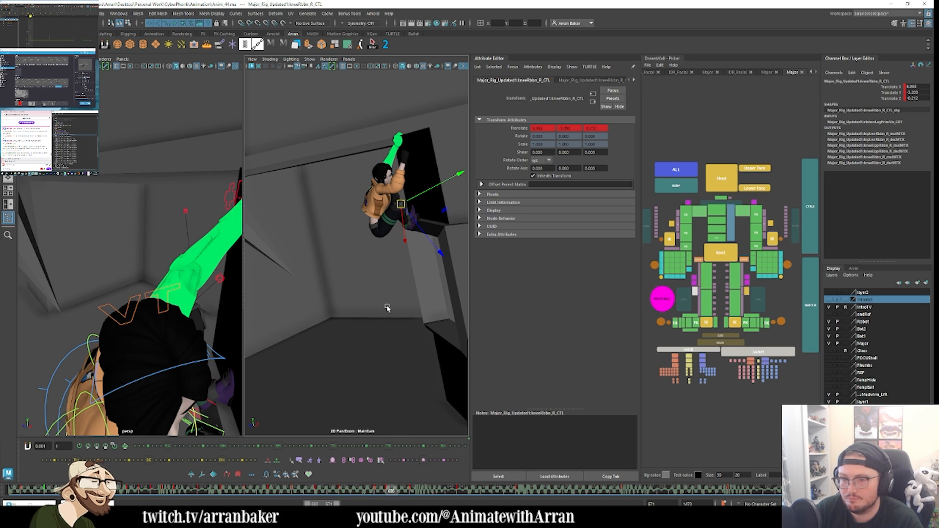
key(e)
key(w)
middle_drag(412, 276, 407, 292)
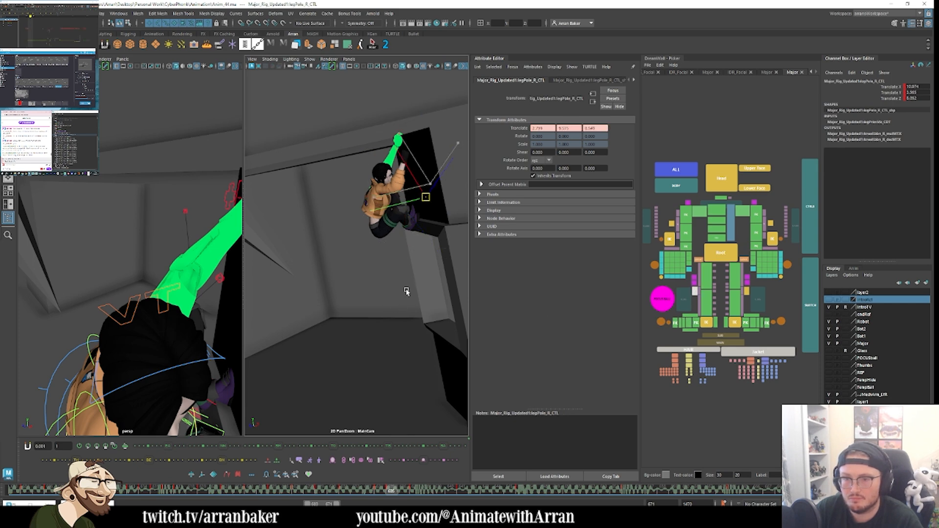
key(s)
Step: Rotate and reposition the right foot IK control on the in-between frame, move the right knee ribbon control, and key both
key(e)
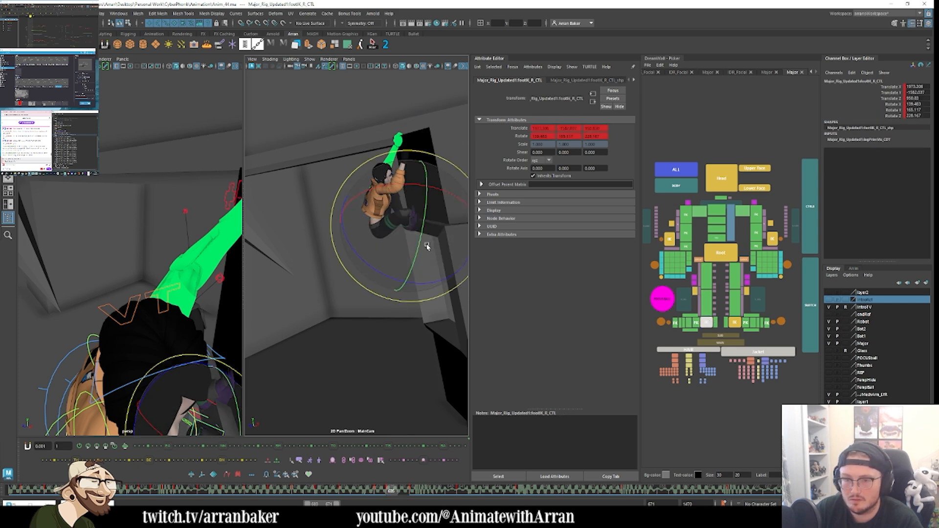
middle_drag(428, 246, 437, 246)
key(w)
key(s)
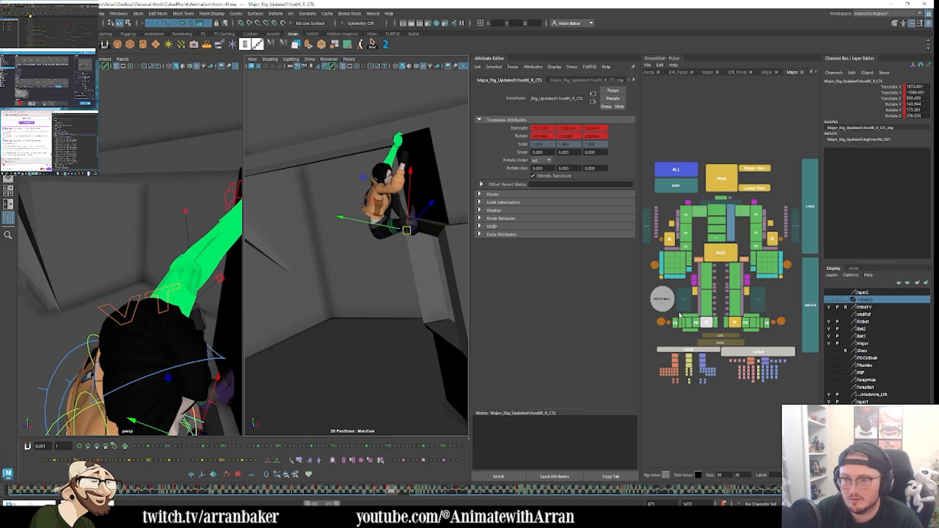
click(700, 293)
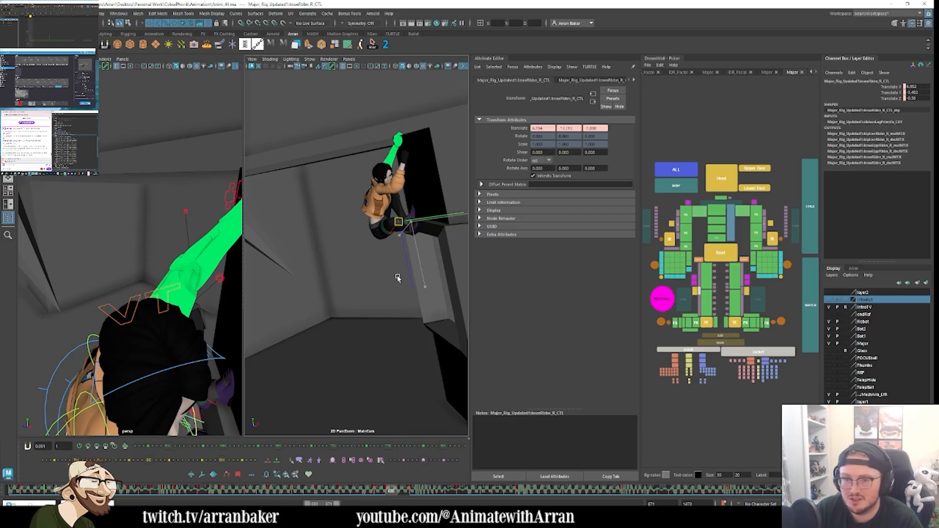
key(s)
Step: Flip repeatedly from the hanging key through the in-between and mid-air poses to the following key to examine the leg motion
key(comma)
key(period)
key(period)
key(comma)
key(comma)
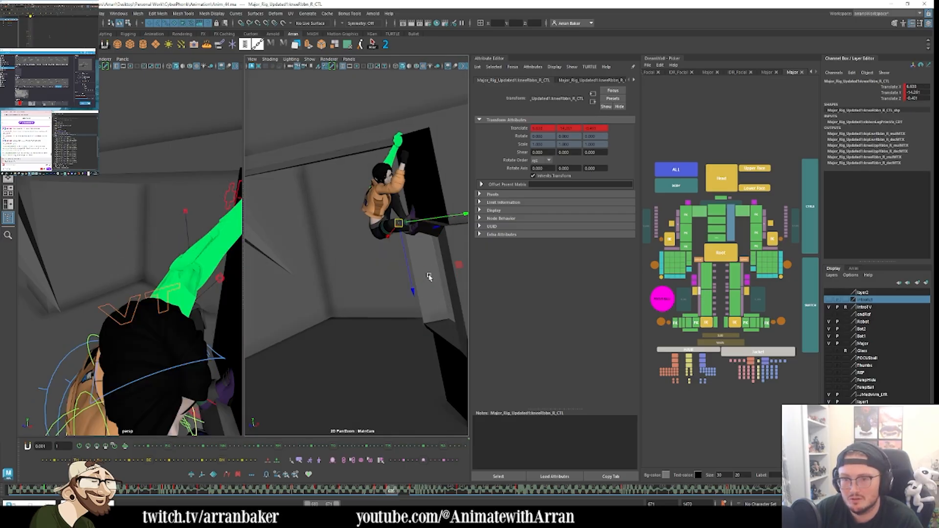
key(period)
key(comma)
key(period)
key(comma)
key(period)
key(comma)
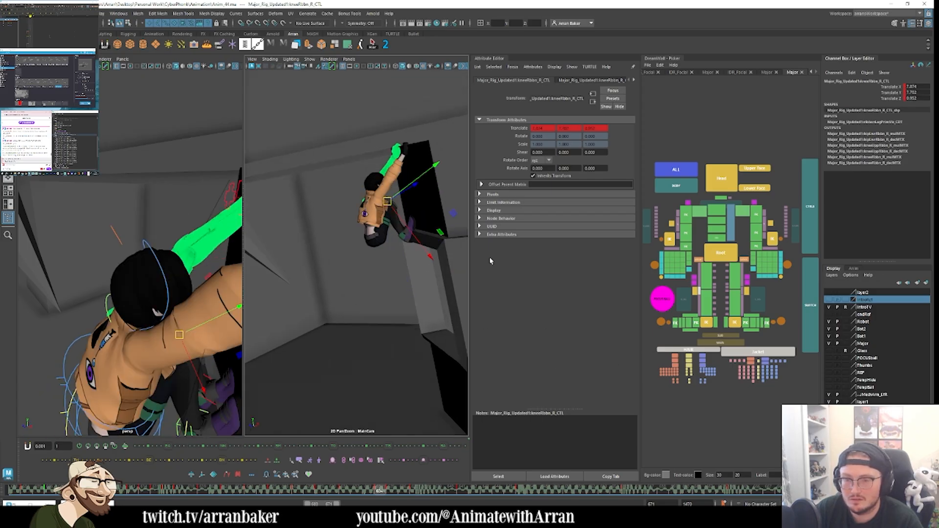
key(period)
key(comma)
key(comma)
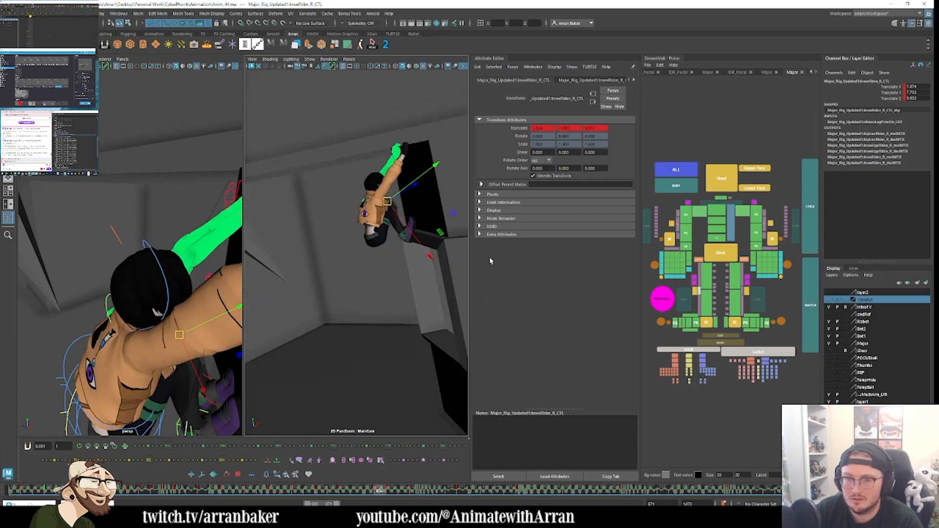
key(period)
key(period)
key(period)
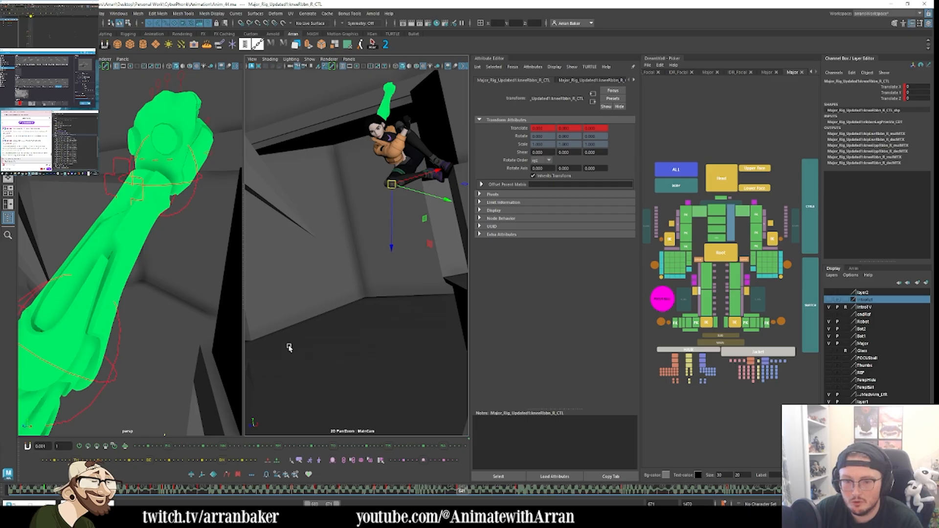
key(comma)
key(period)
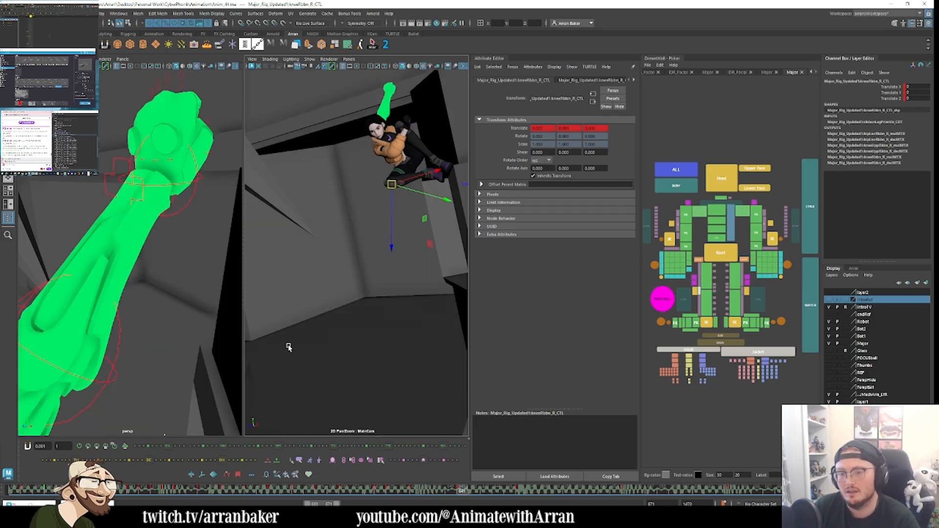
Step: Select all the character controls and delete their keys at the pose following the mid-air pose
click(411, 144)
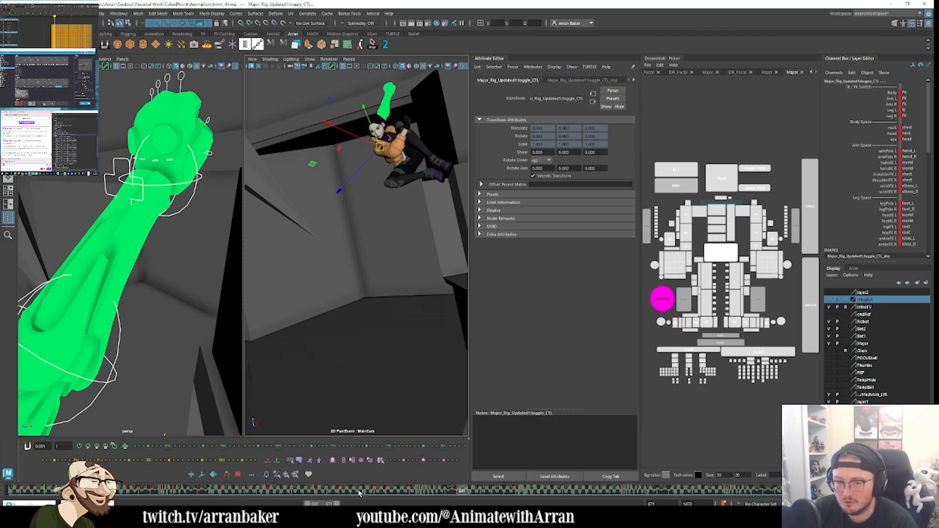
mouse_move(360, 493)
mouse_down()
mouse_move(318, 491)
mouse_move(399, 483)
mouse_move(530, 492)
mouse_move(336, 502)
mouse_move(390, 503)
mouse_up()
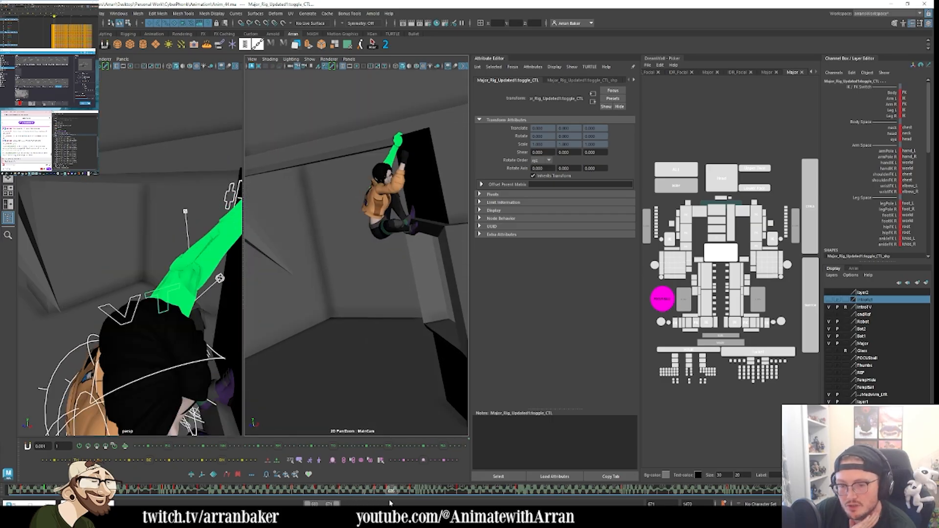
mouse_move(395, 493)
mouse_down()
mouse_move(474, 498)
mouse_move(463, 495)
mouse_up()
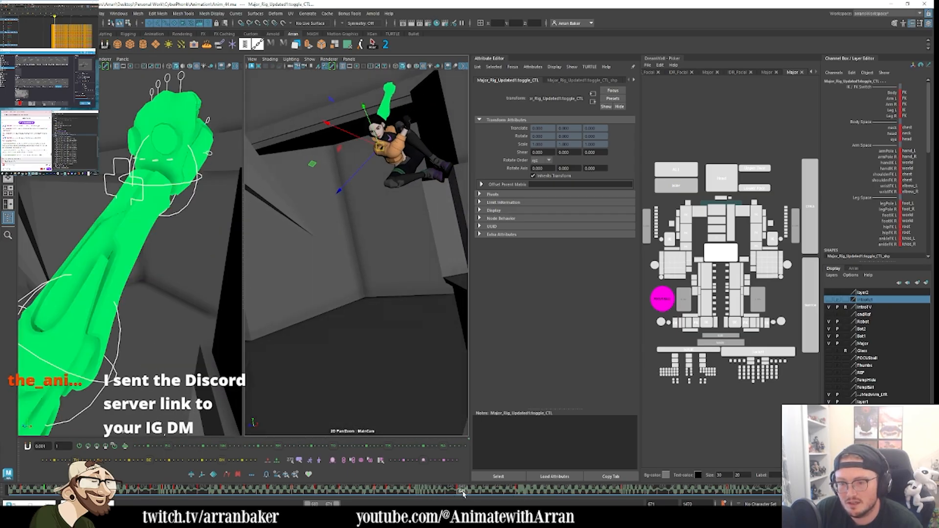
right_click(463, 494)
click(478, 378)
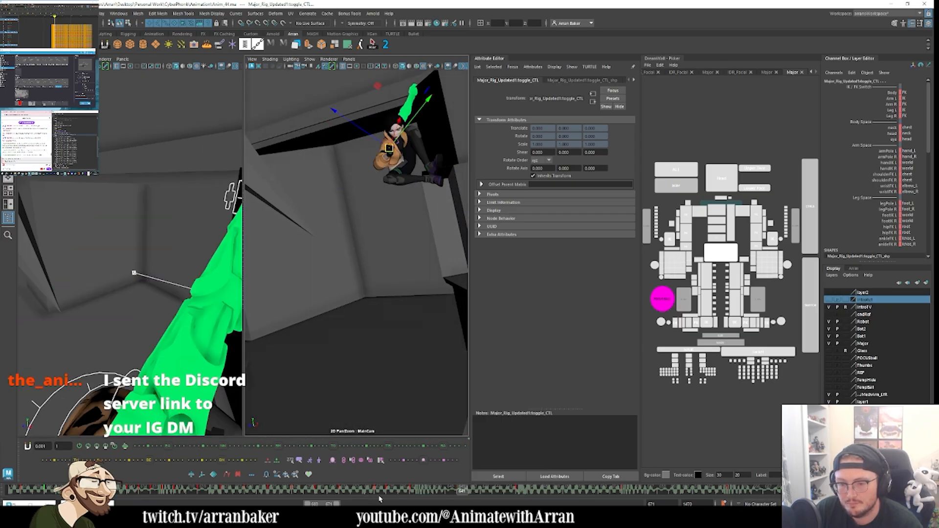
Step: Scrub through the ledge-hanging frames to compare the poses and park on the frame following the crouched hanging pose
click(387, 493)
shift+drag(402, 496, 473, 494)
drag(407, 492, 365, 496)
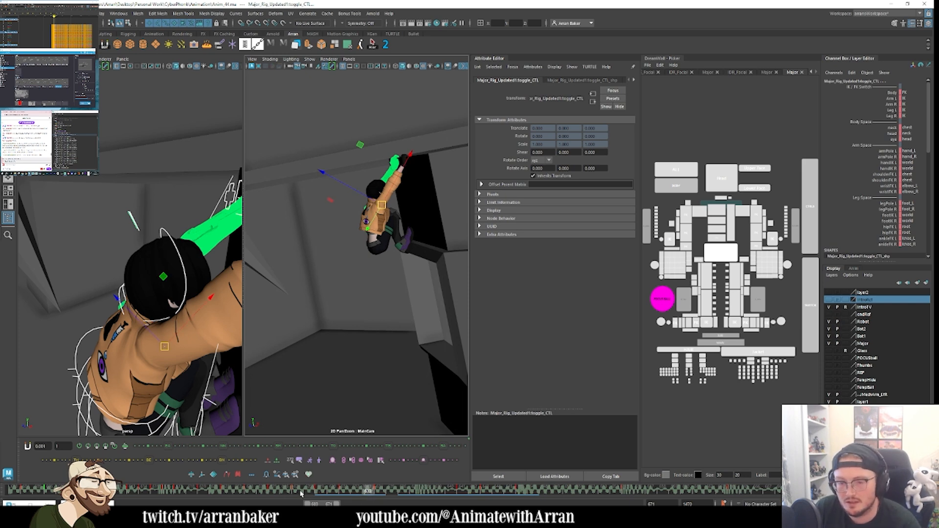
drag(253, 491, 430, 493)
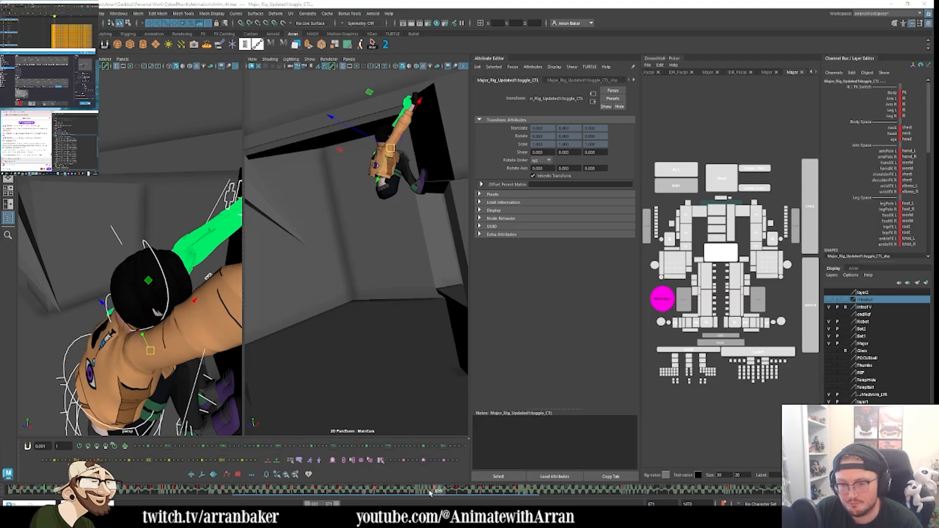
click(384, 495)
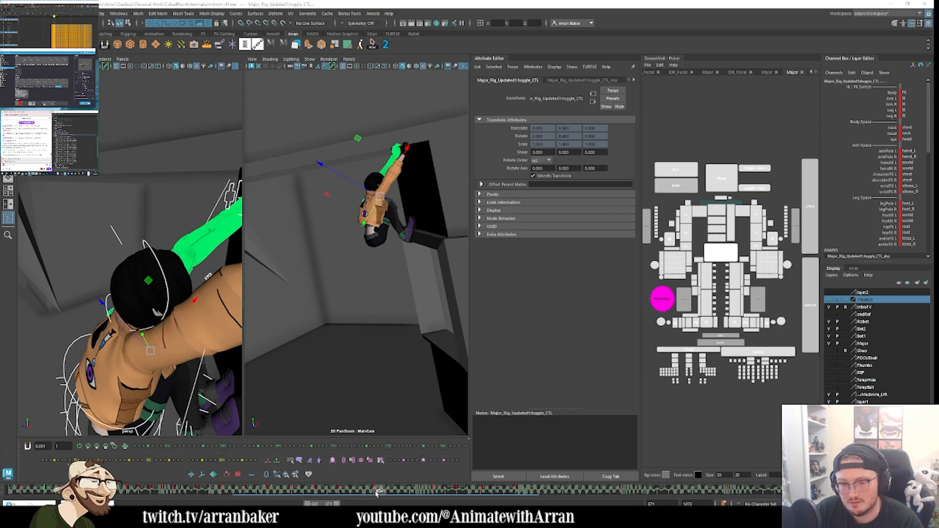
right_click(380, 494)
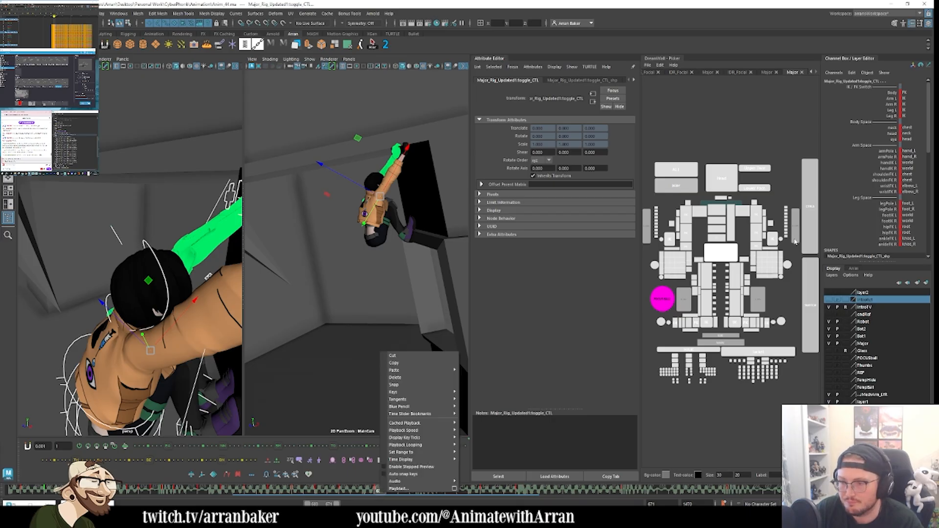
key(Escape)
Step: Rotate and reposition the root control to shift the hanging body on the frame after the crouched hanging pose
click(449, 251)
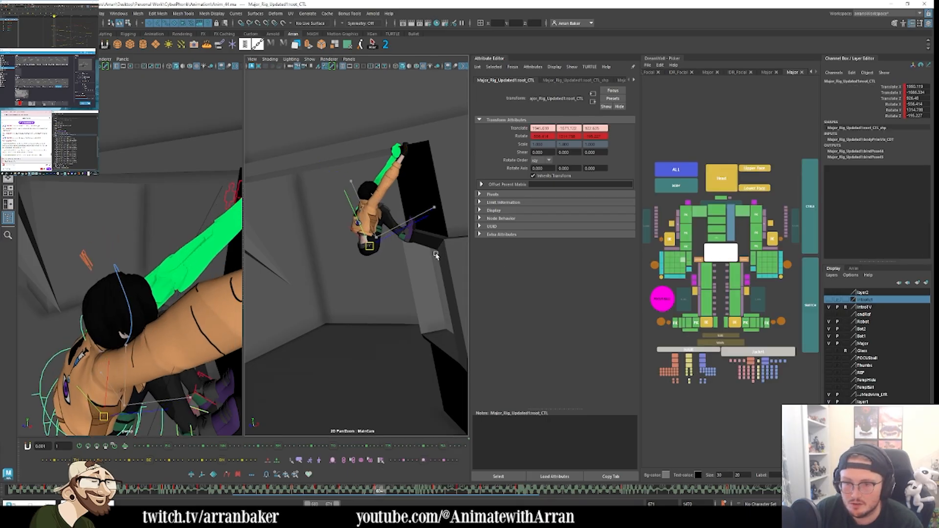
key(e)
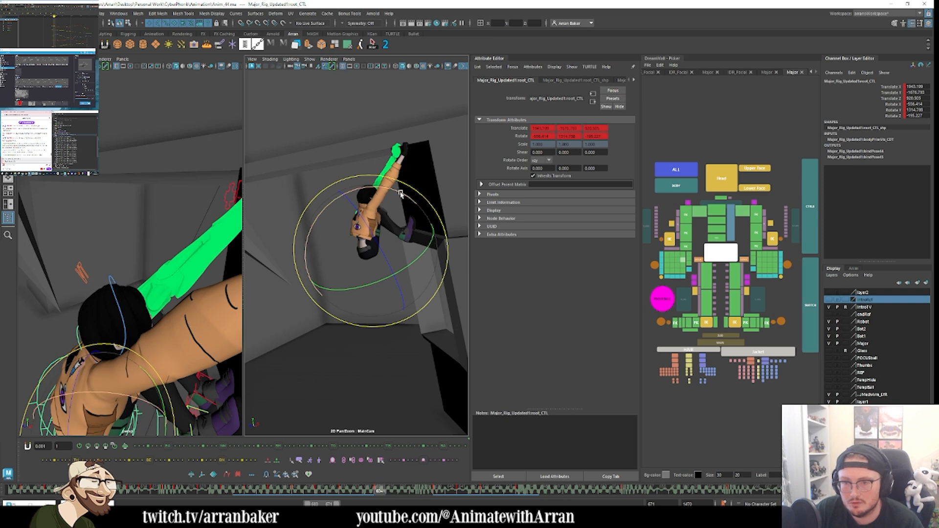
drag(401, 194, 430, 205)
key(w)
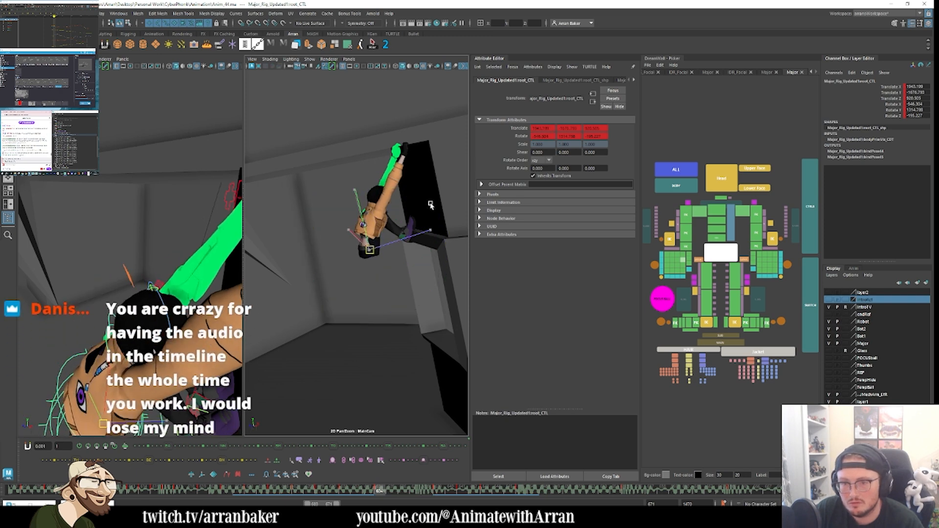
middle_drag(431, 205, 430, 205)
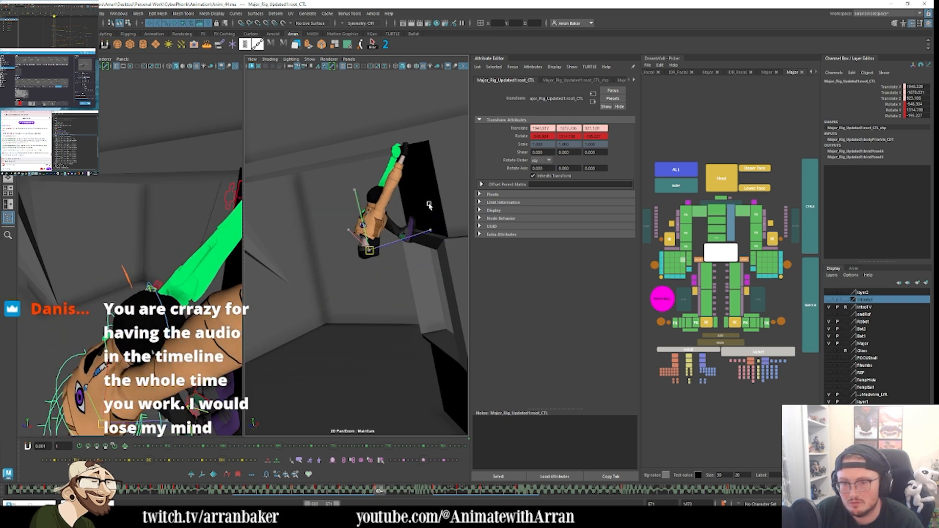
click(718, 327)
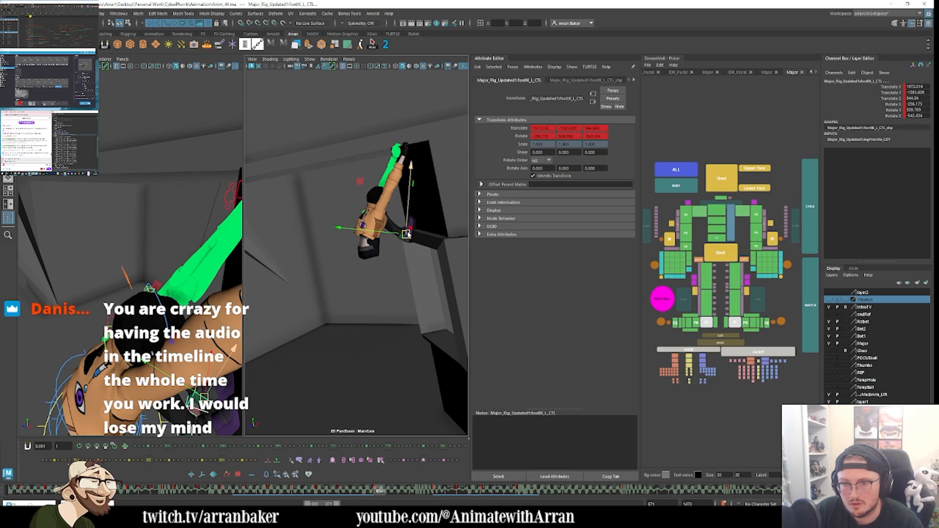
middle_drag(411, 241, 408, 260)
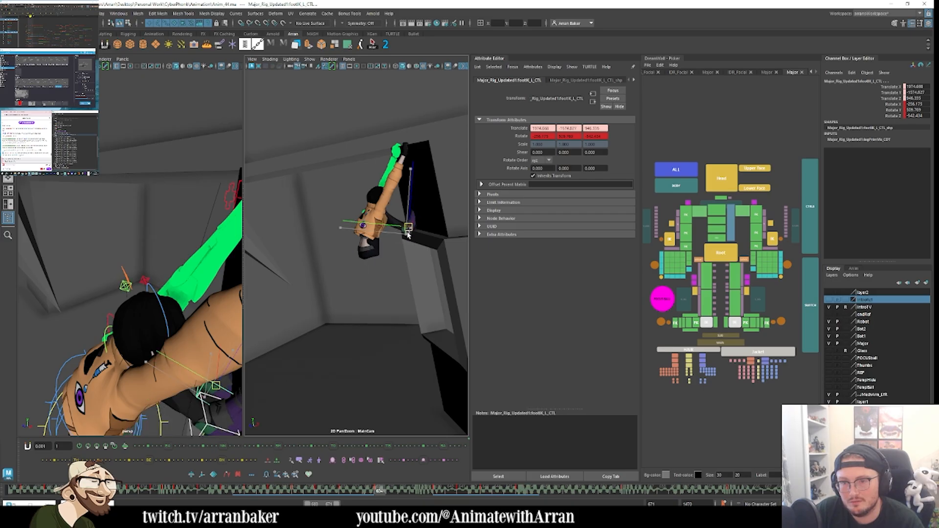
key(ctrl+z)
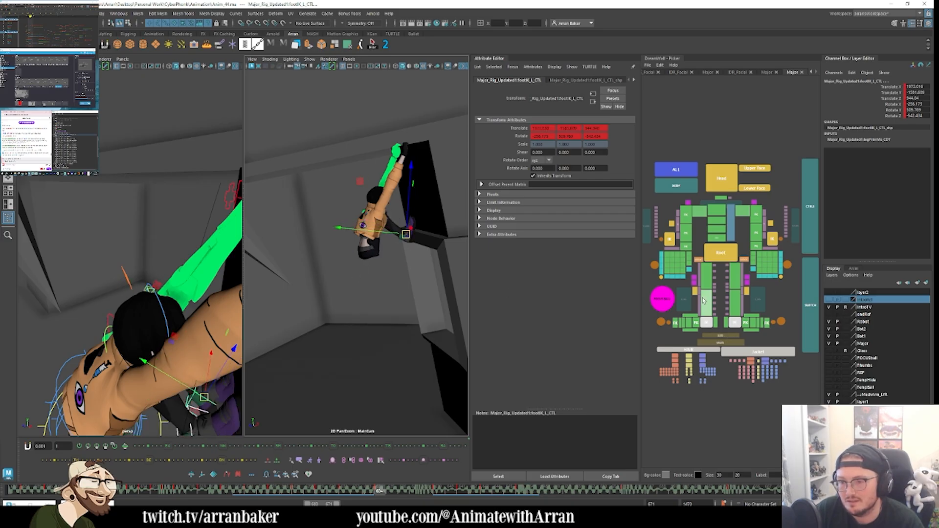
Step: Move the right knee ribbon control to reshape the bent leg on the current hanging frame and key it
click(703, 294)
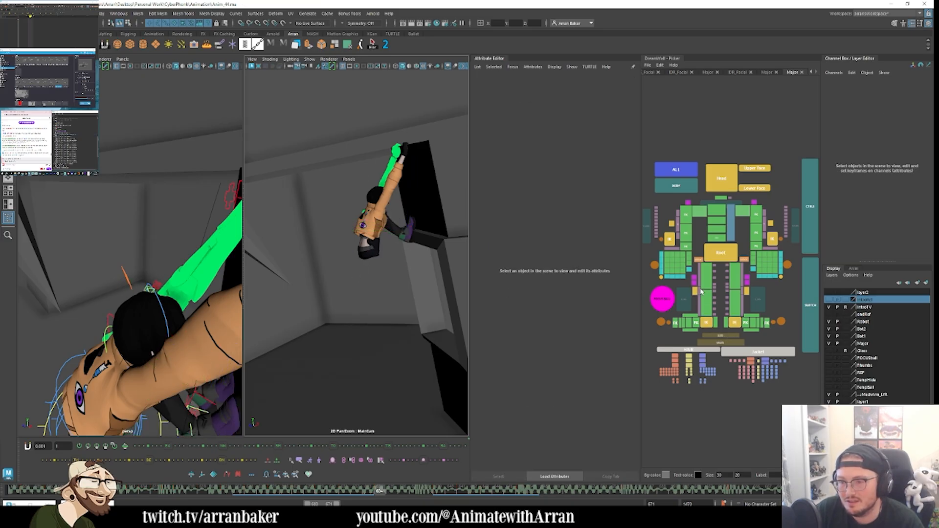
click(744, 292)
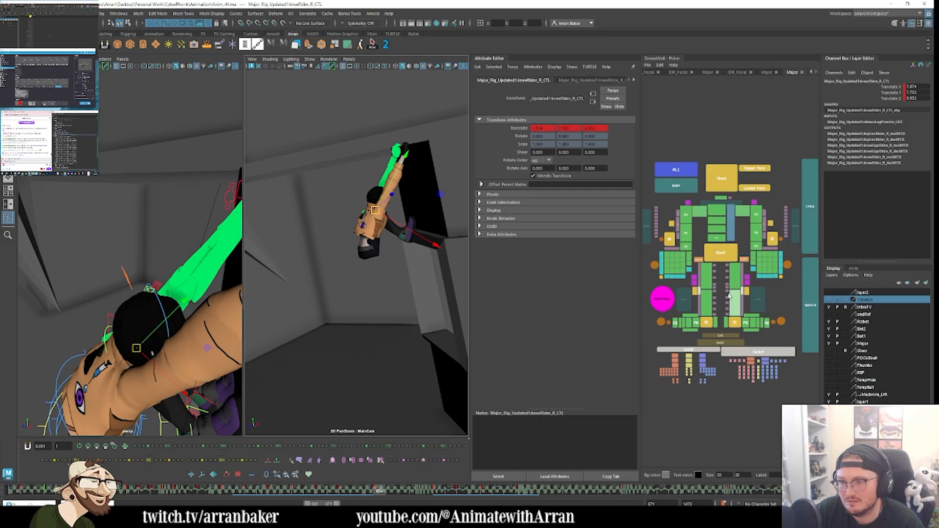
click(729, 295)
middle_drag(405, 272, 405, 293)
key(s)
Step: Rotate and reposition the root on the current hanging frame, comparing it against the previous key pose
click(721, 253)
key(e)
drag(343, 218, 328, 214)
key(comma)
key(period)
key(comma)
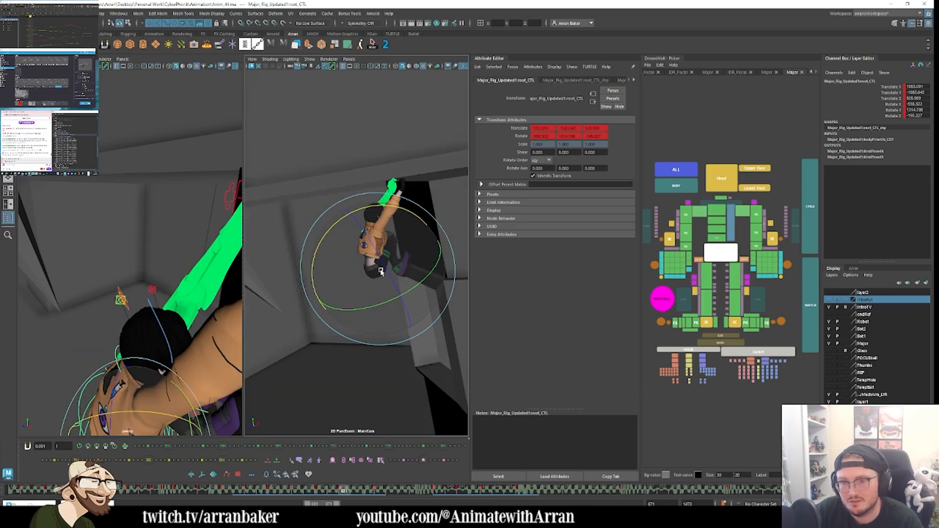
key(period)
key(w)
middle_drag(407, 317, 409, 311)
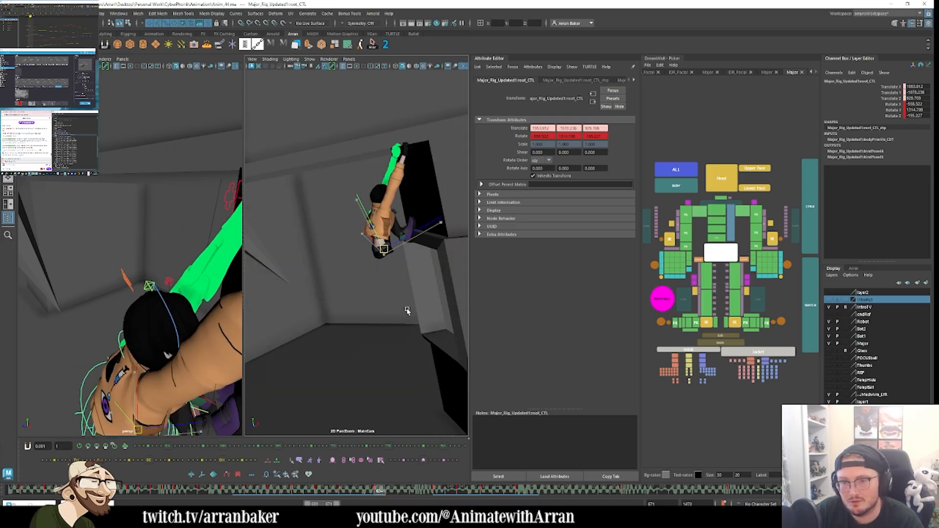
key(comma)
key(period)
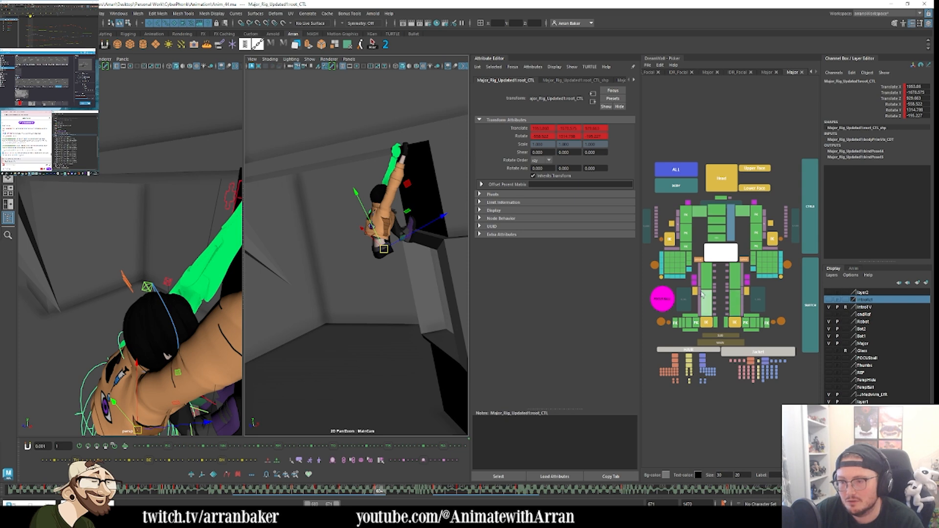
Step: Move the left and right knee ribbon controls together on the current hanging frame and key them
click(747, 293)
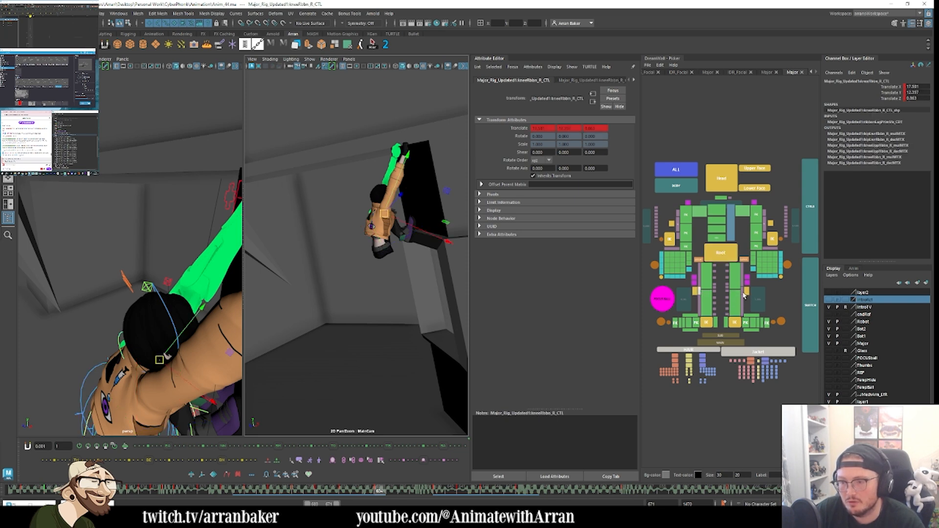
shift+click(744, 294)
middle_drag(398, 294, 407, 292)
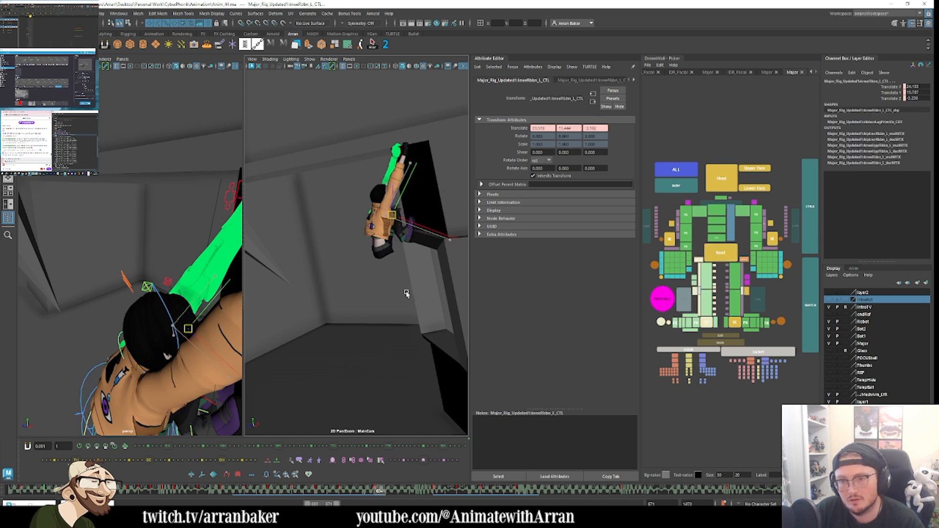
key(s)
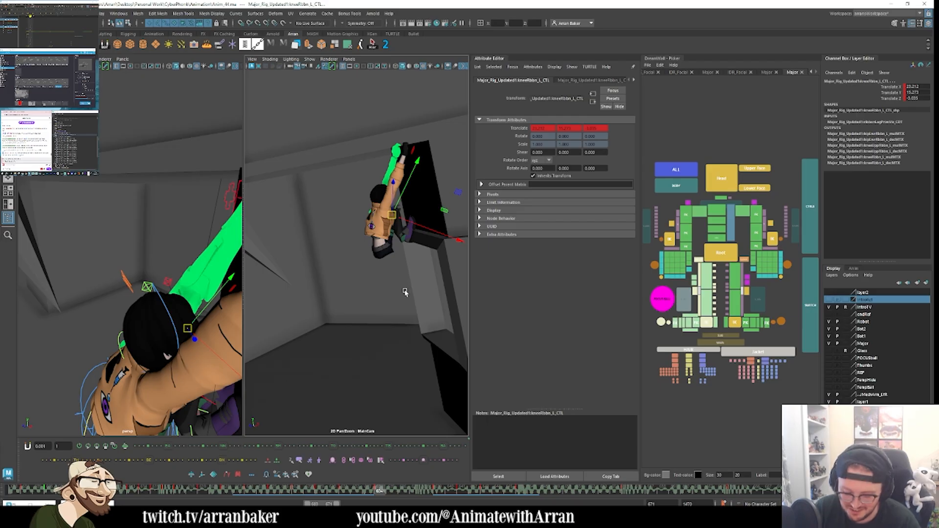
Step: Flip from the current hanging pose back to the mid-air pose and forward again to examine the landing motion
key(comma)
key(comma)
key(comma)
key(comma)
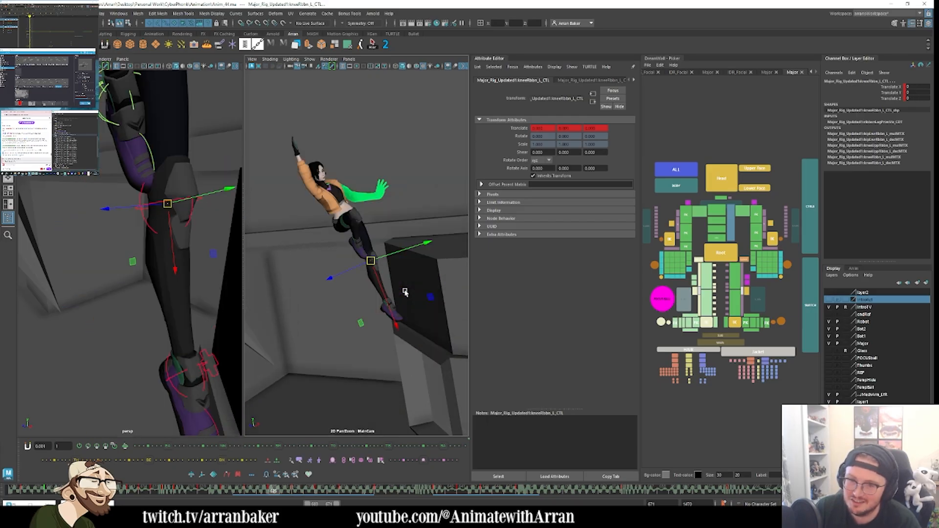
key(period)
key(period)
key(period)
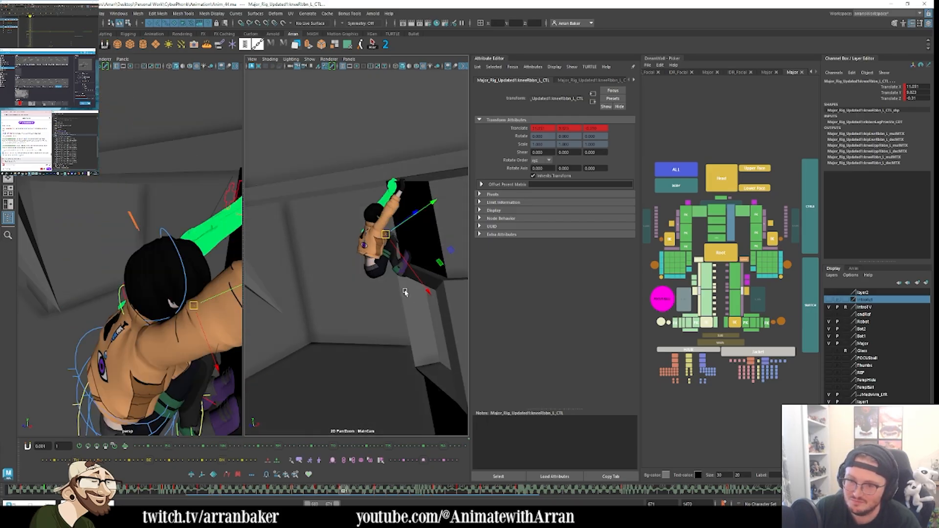
key(period)
key(comma)
key(period)
key(comma)
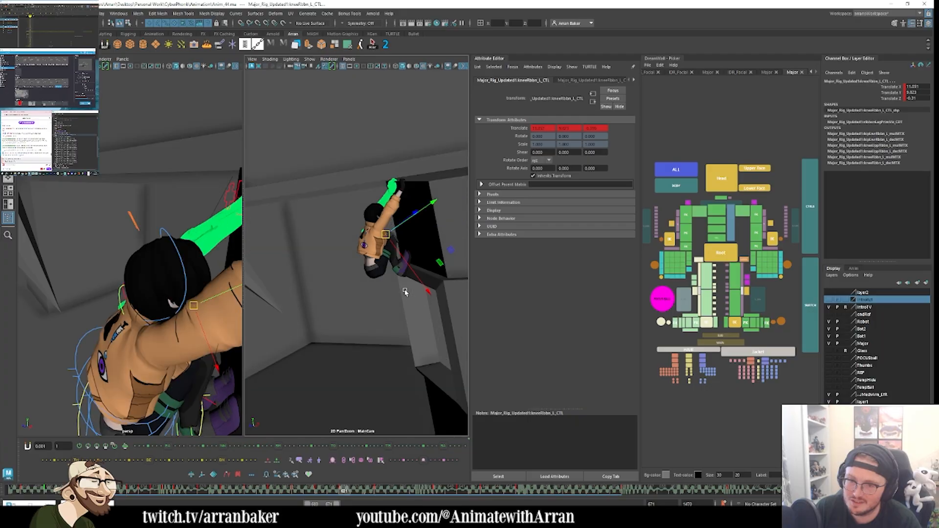
key(period)
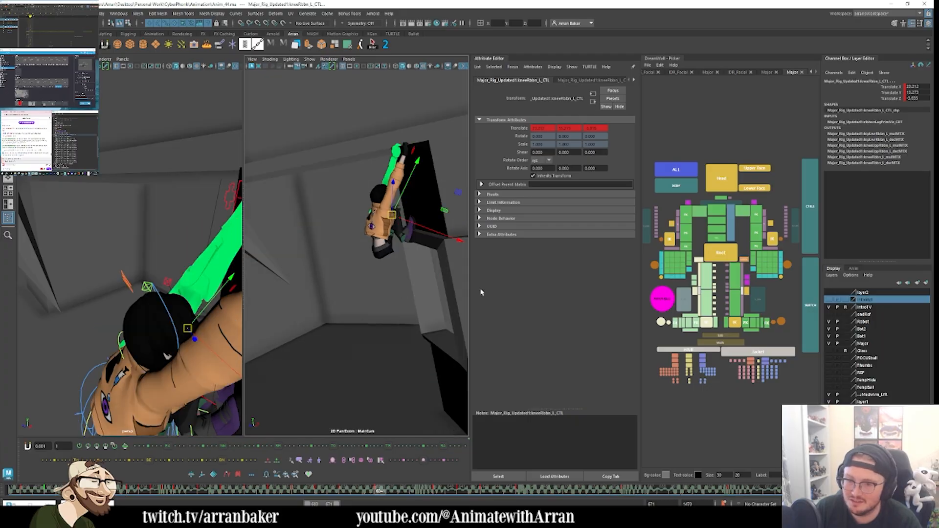
click(721, 329)
shift+click(735, 323)
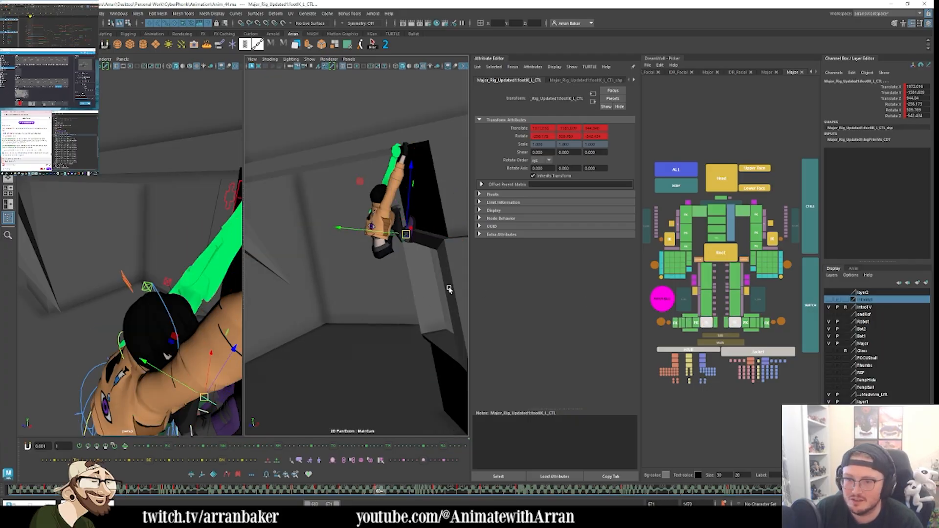
middle_drag(447, 287, 423, 363)
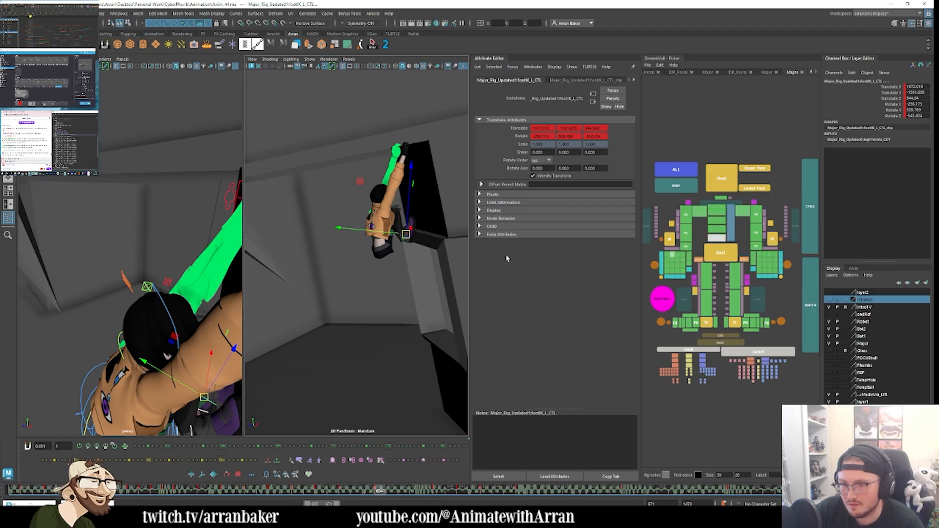
Step: Rotate the pelvis FK control on the current hanging frame and compare it with the previous key pose
key(e)
drag(337, 186, 327, 239)
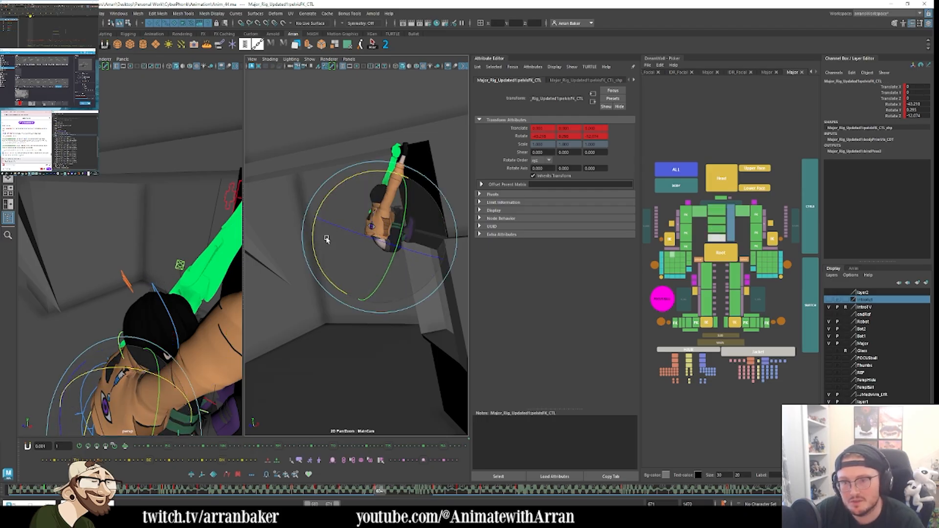
key(comma)
key(period)
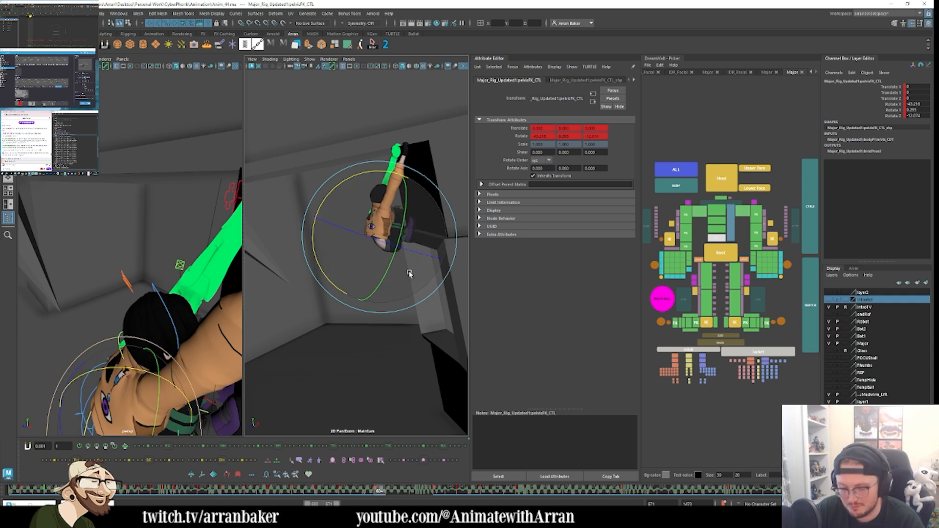
Step: Move the root control slightly to refine the body position on the current hanging frame
right_drag(392, 262, 377, 304)
middle_drag(377, 304, 313, 331)
right_drag(313, 330, 550, 304)
click(734, 261)
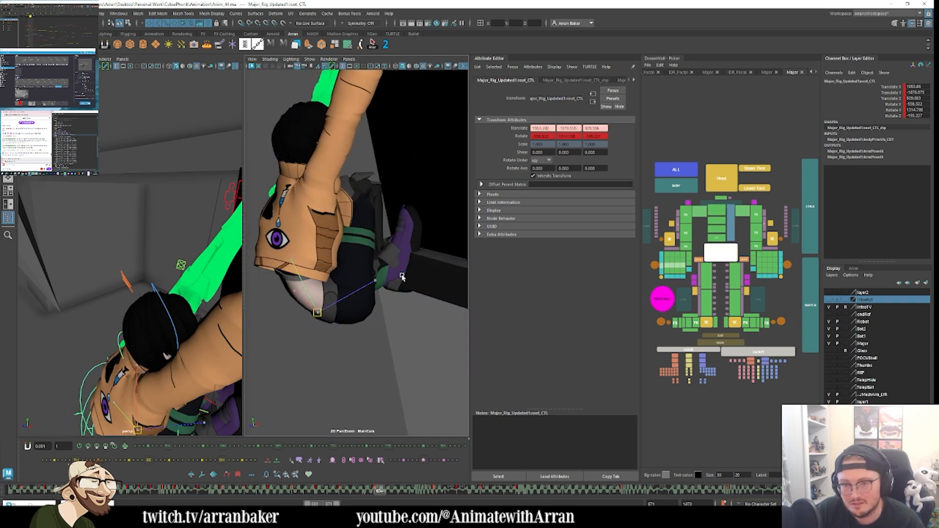
Step: Move the right leg's pole control to redirect the right knee on the current hanging frame
click(700, 294)
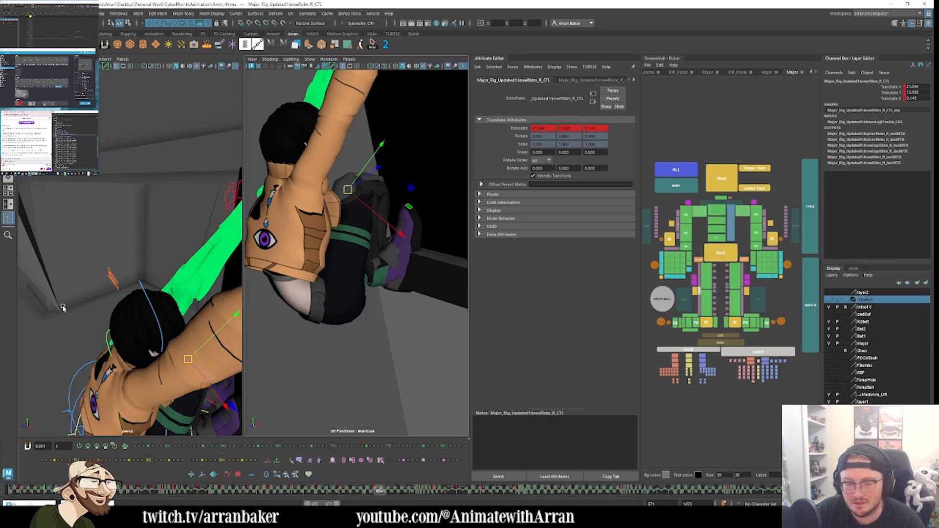
key(f)
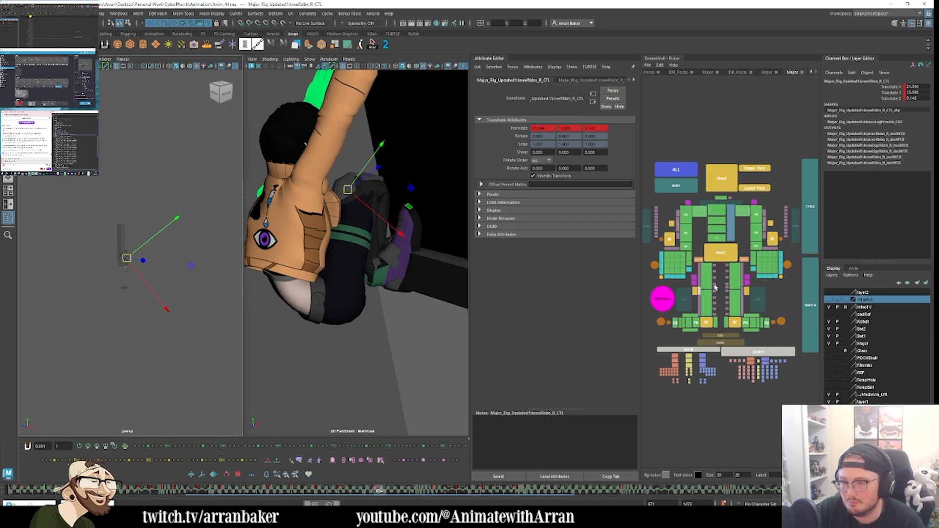
click(695, 291)
key(f)
alt+drag(125, 300, 153, 321)
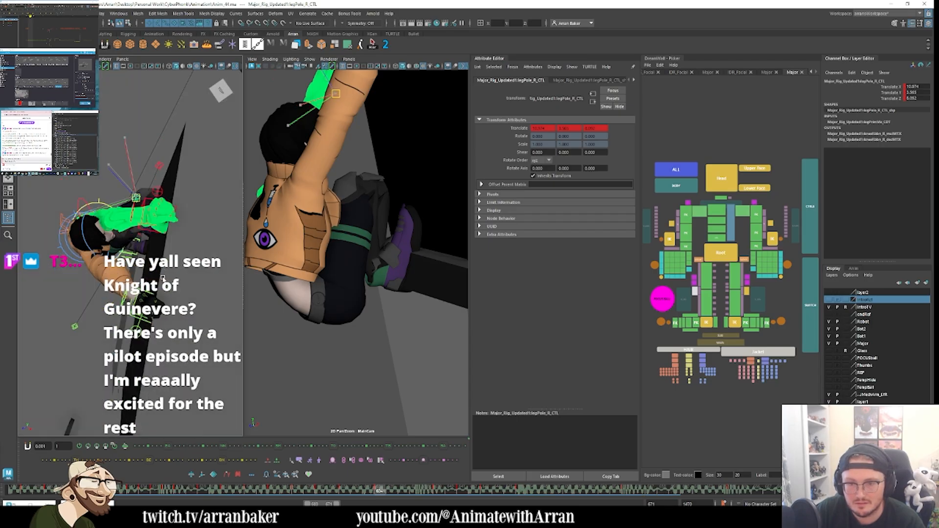
middle_drag(163, 278, 153, 317)
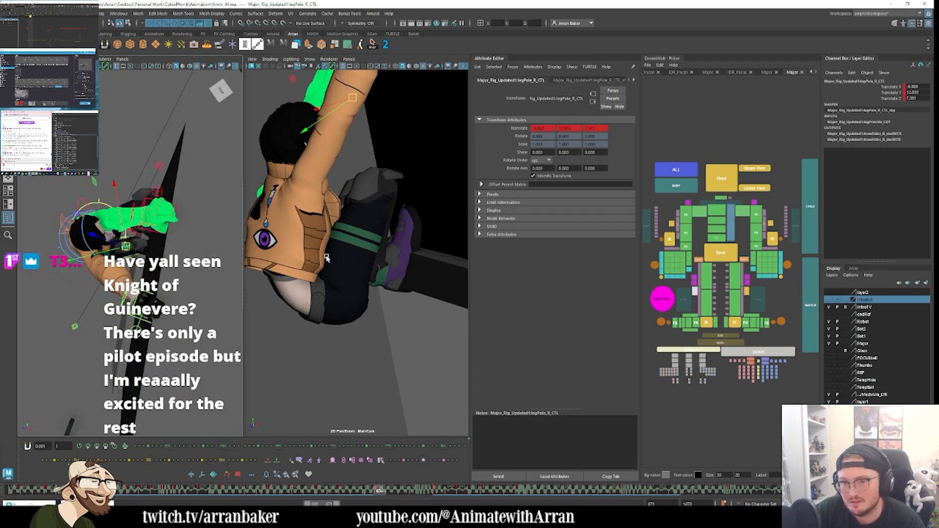
middle_drag(327, 258, 333, 290)
middle_drag(165, 235, 113, 229)
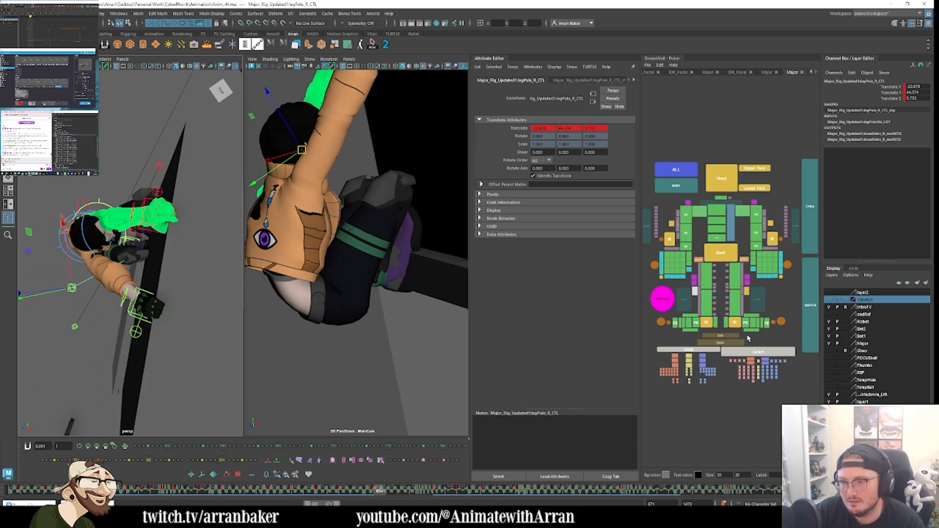
Step: Rotate and reposition the right foot IK control against the ledge wall on the current hanging frame
click(708, 323)
key(e)
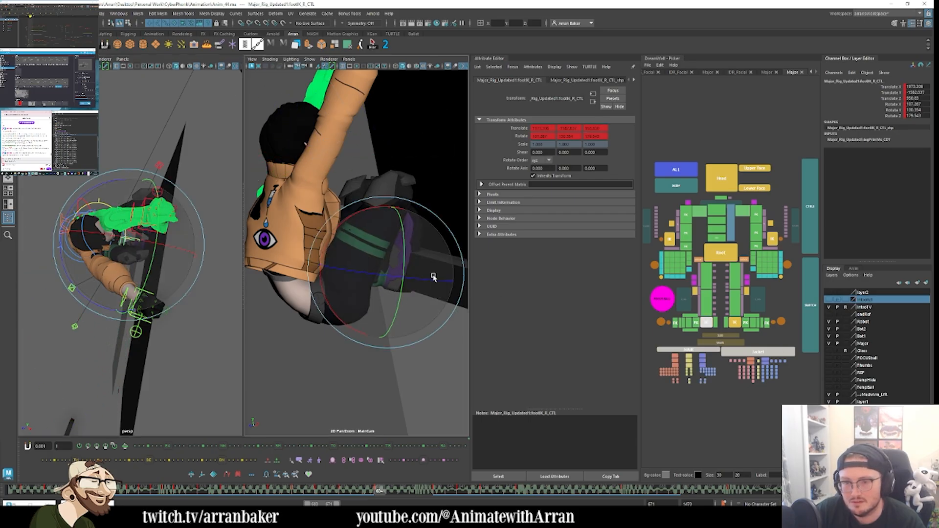
drag(433, 286, 358, 271)
key(w)
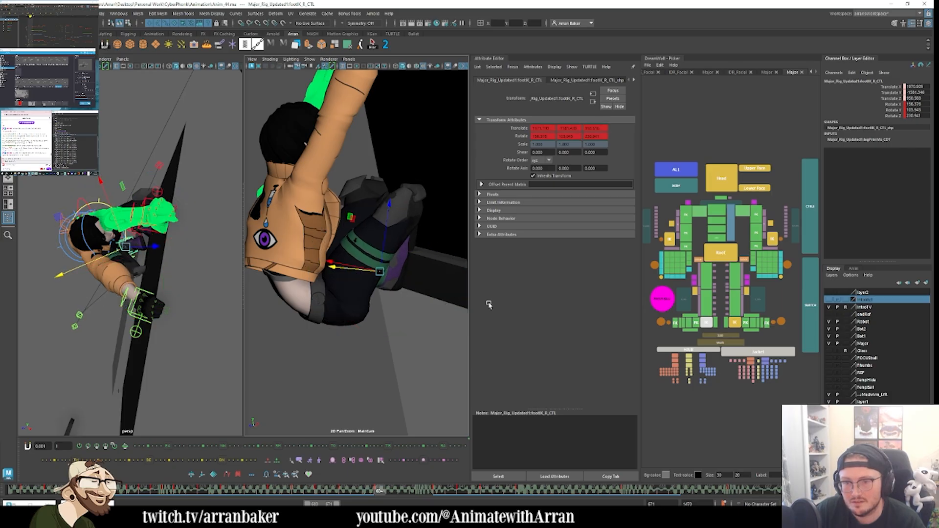
Step: Reposition the right leg's pole control and shift the left knee's bend control on the current hanging frame
click(697, 291)
click(695, 292)
middle_drag(144, 286, 147, 267)
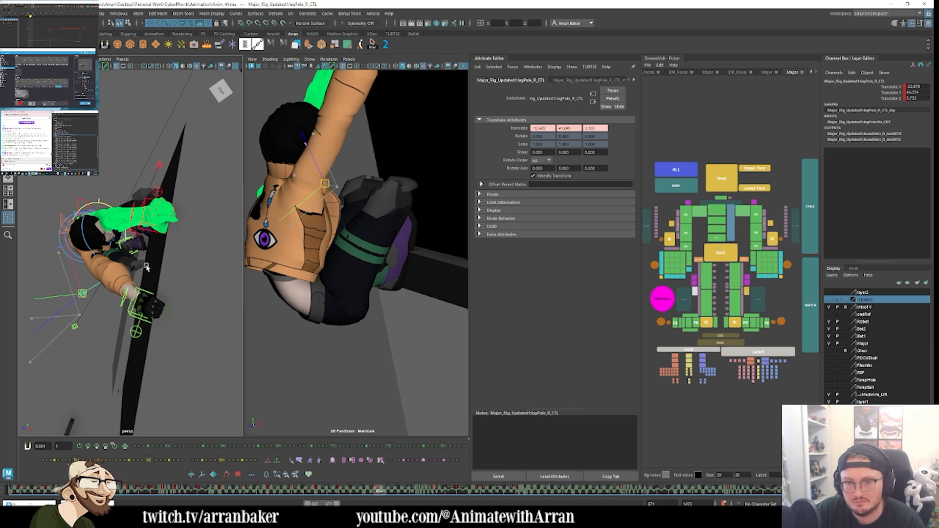
click(747, 292)
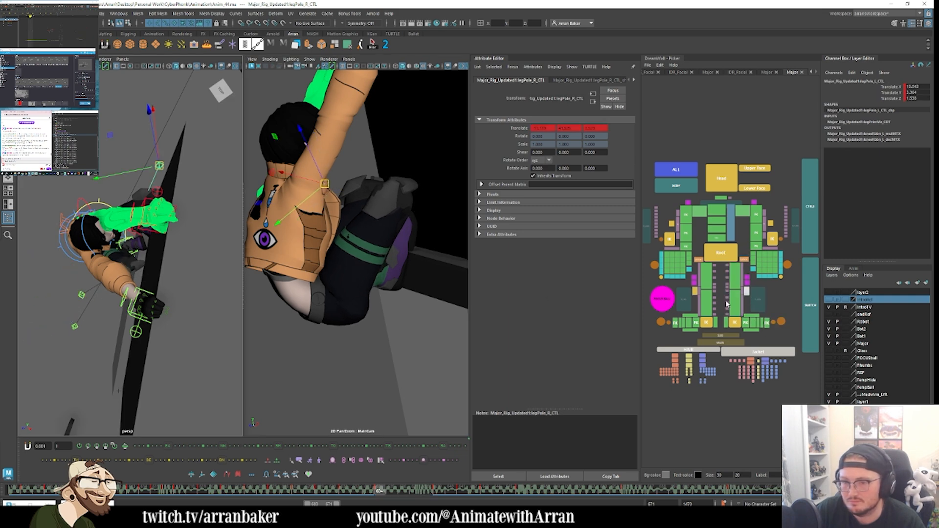
middle_drag(144, 220, 127, 263)
click(742, 291)
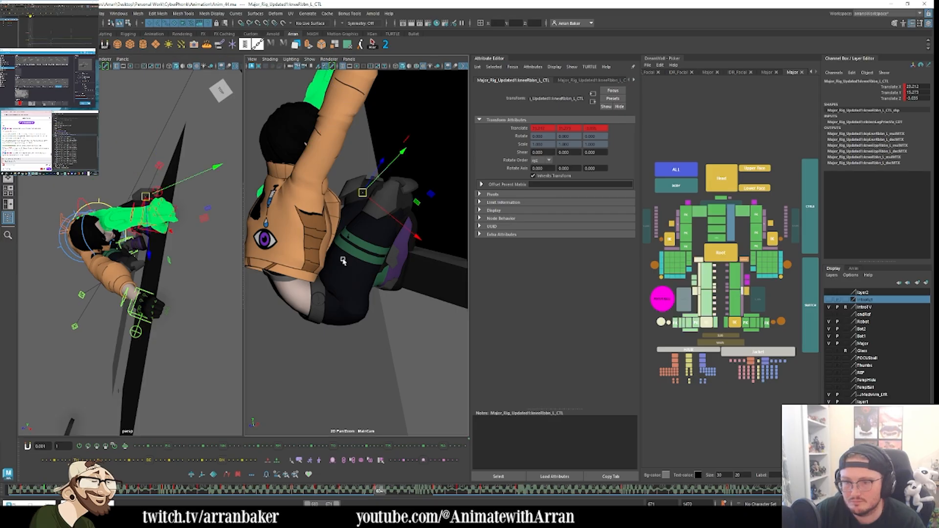
middle_drag(385, 258, 364, 257)
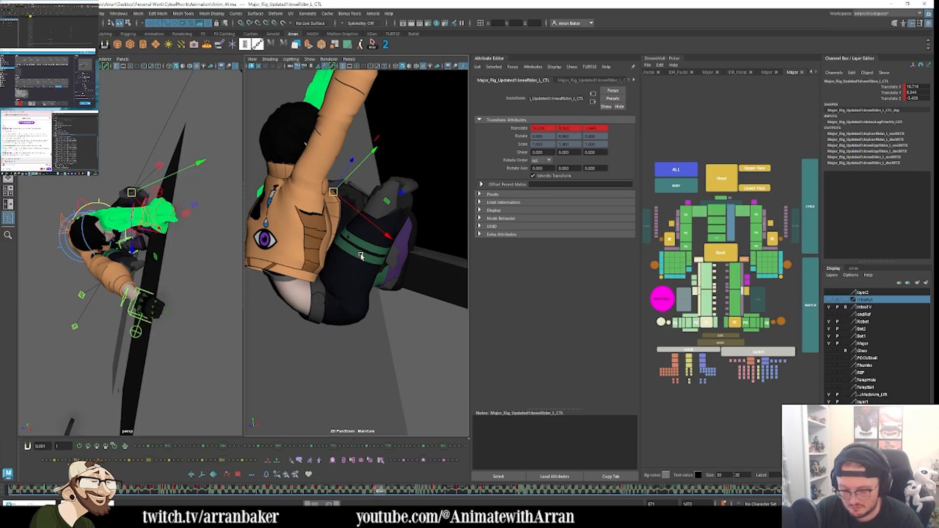
Step: Select all rig controls and compare the whole hanging pose with the previous key in the camera view
click(678, 184)
click(682, 176)
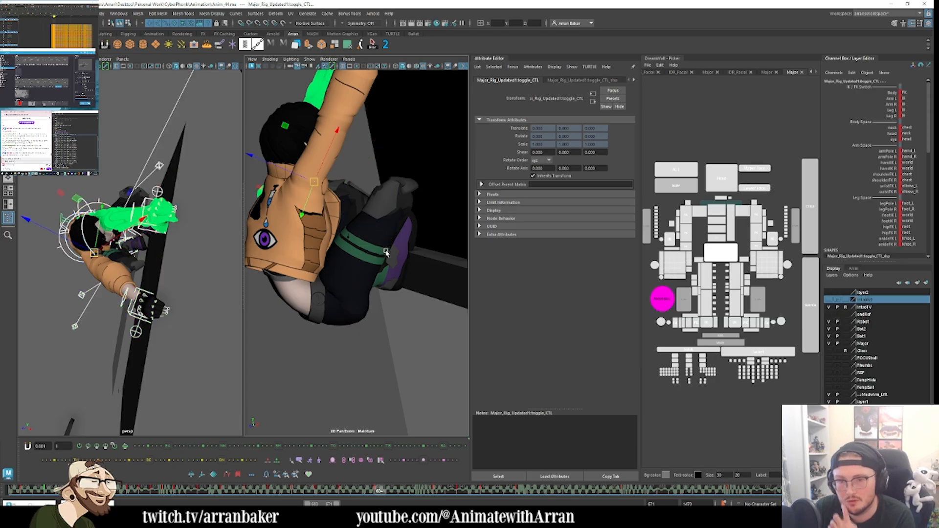
key(backslash)
key(backslash)
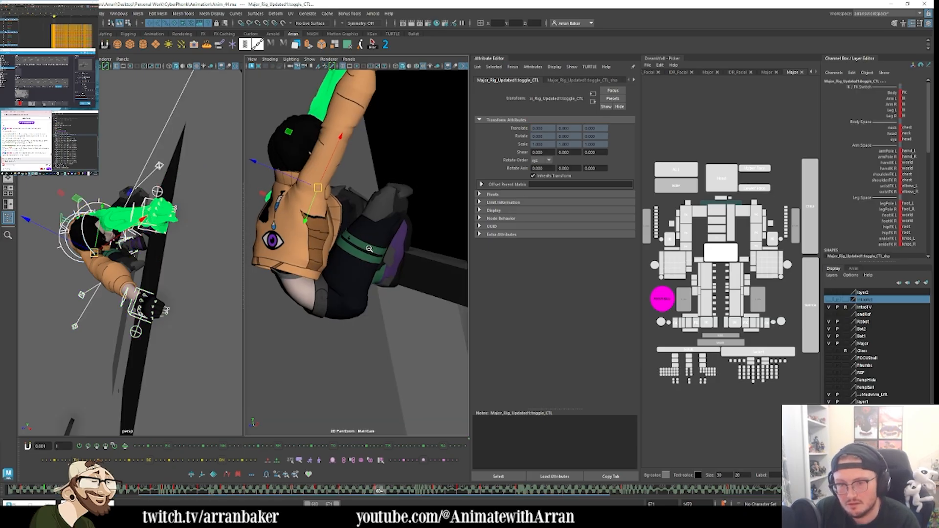
right_drag(385, 252, 347, 225)
middle_drag(347, 225, 371, 237)
key(comma)
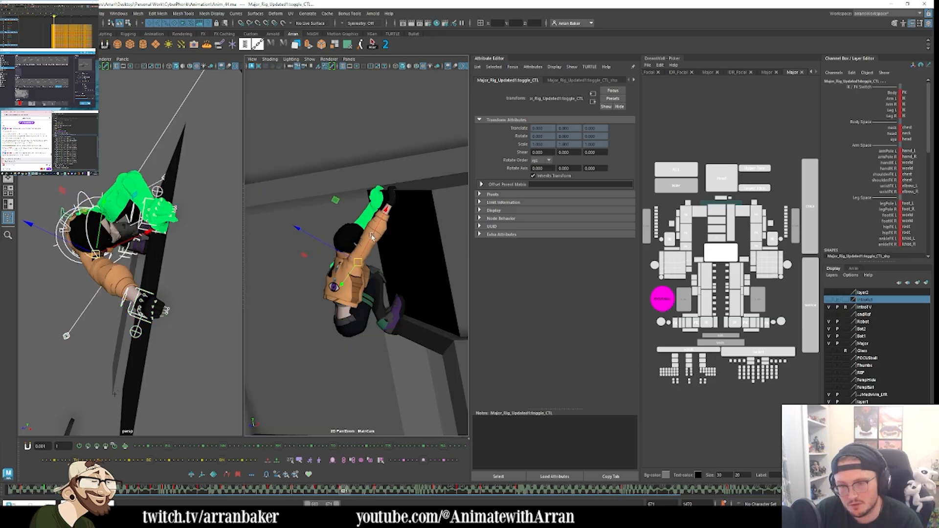
key(period)
key(period)
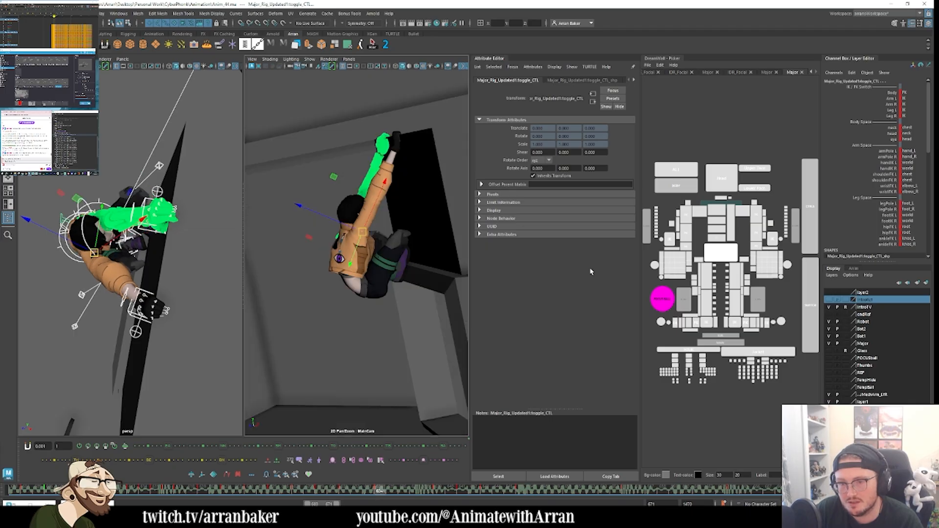
Step: Move the right leg's pole control again on the hanging frame and compare the knee direction with the previous key
click(704, 295)
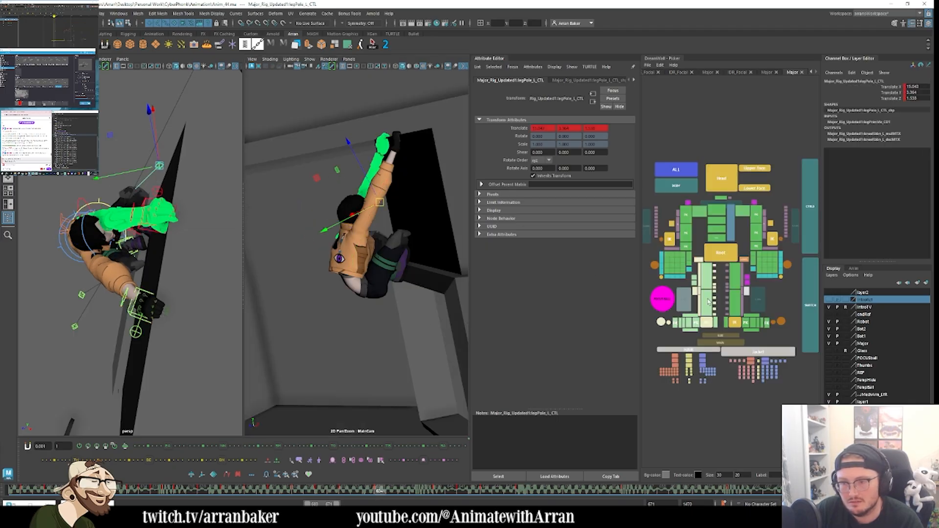
middle_drag(405, 293, 357, 252)
key(comma)
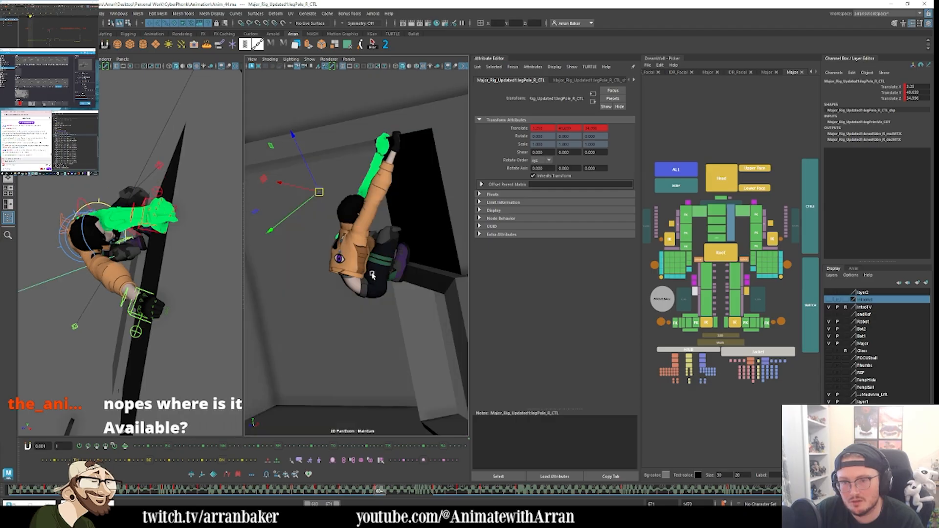
key(period)
key(comma)
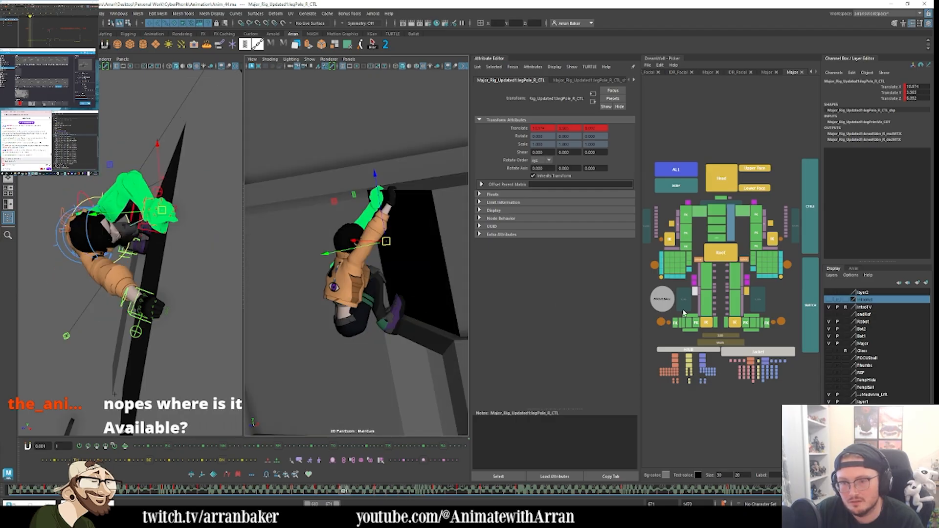
Step: Adjust the pelvis FK control's X rotation to about -10 on the crouched key before the hanging frame, checking it against neighbouring keys
click(716, 240)
key(period)
key(period)
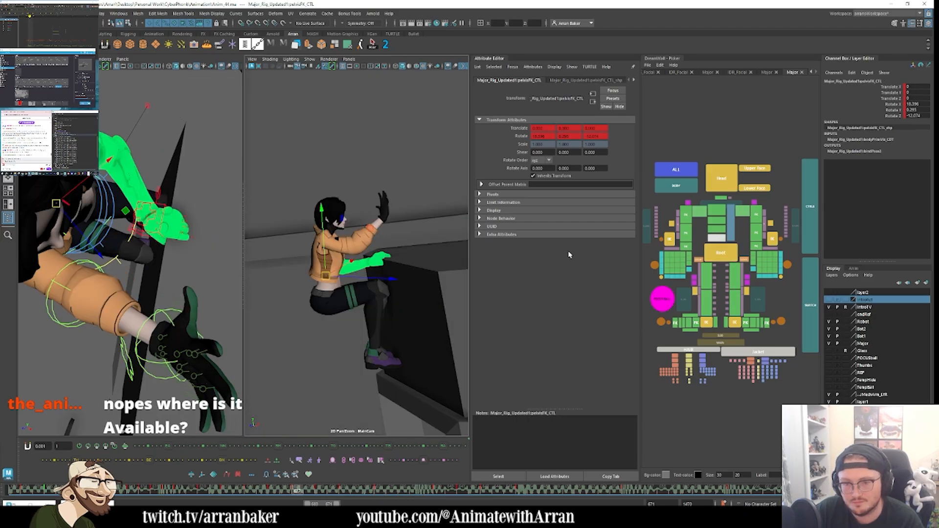
key(comma)
key(comma)
key(ctrl+z)
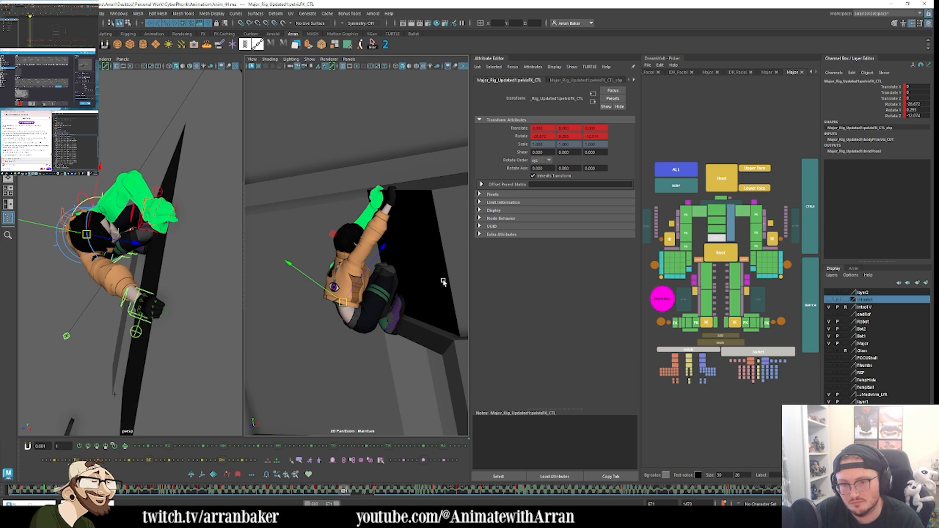
key(ctrl+z)
key(ctrl+z)
key(comma)
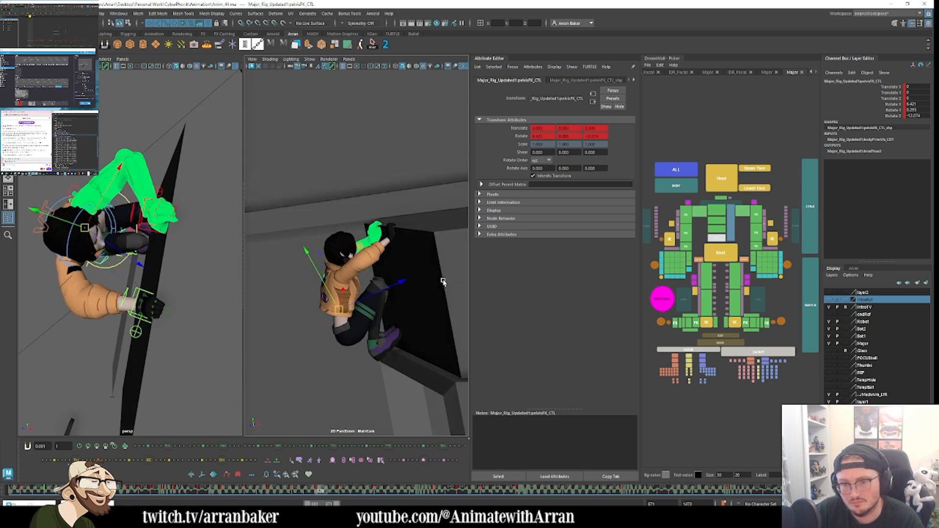
key(period)
key(period)
key(comma)
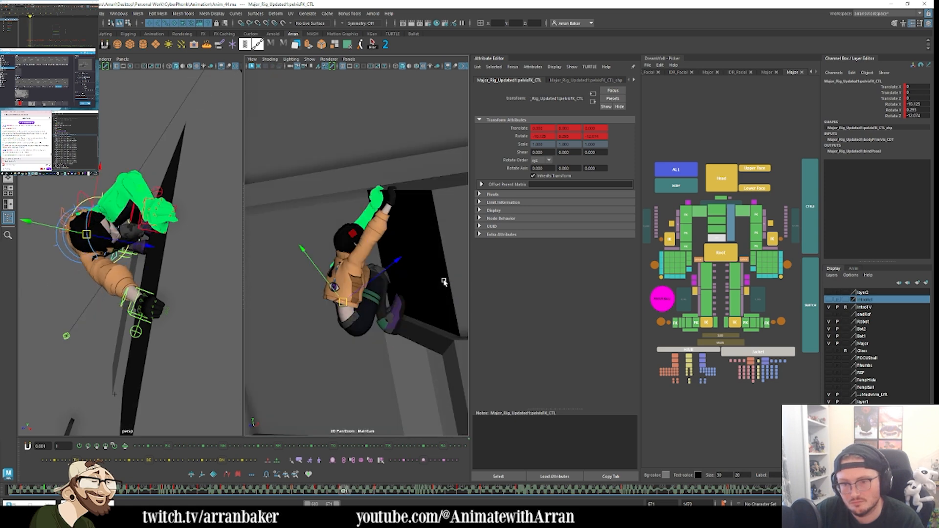
Step: Rotate the pelvis FK control to about -33 in X on the hanging frame, key it and compare with the previous key
key(period)
key(e)
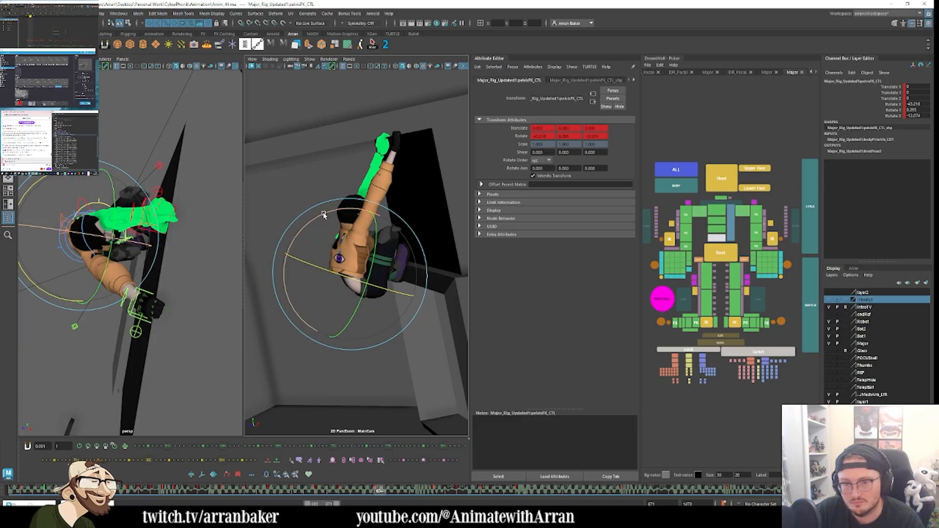
drag(324, 215, 335, 211)
key(s)
key(comma)
key(period)
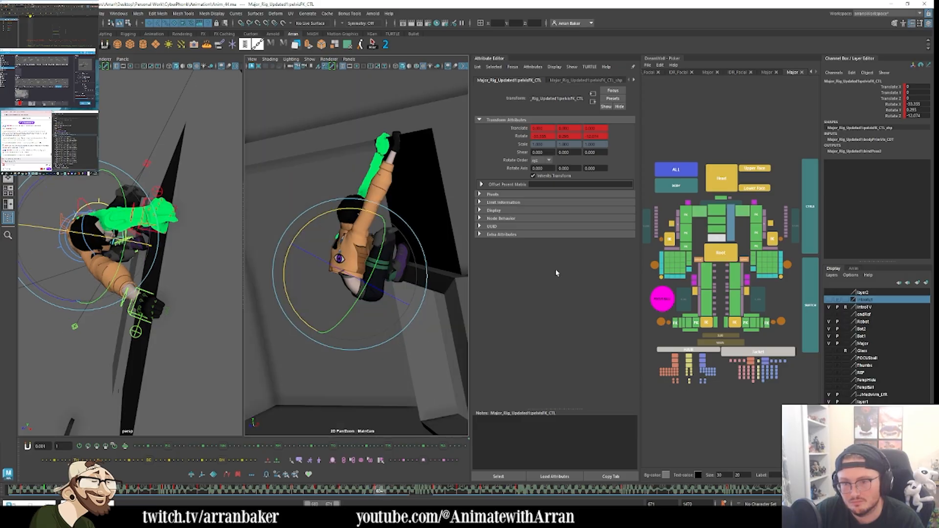
Step: Rotate and key the right clavicle control on the hanging frame, comparing the shoulder with the previous key
click(705, 209)
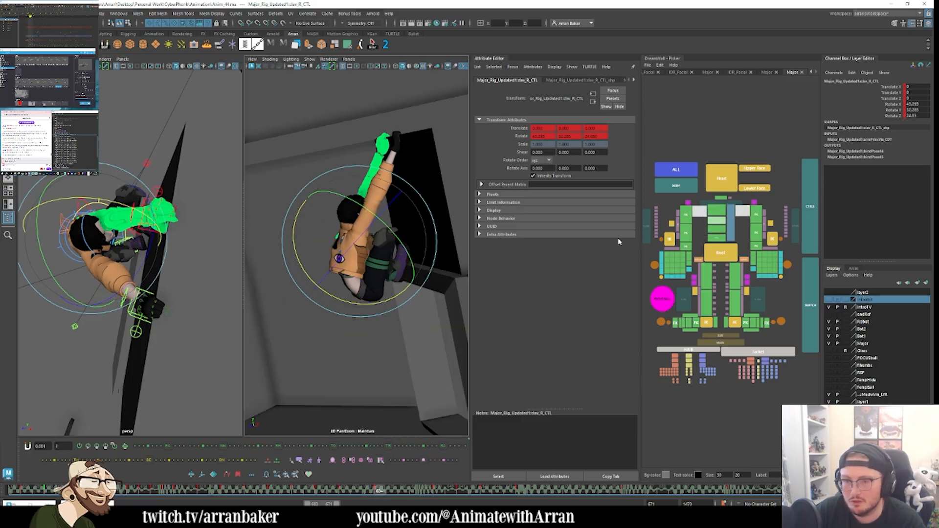
mouse_move(396, 235)
mouse_down()
mouse_move(404, 206)
mouse_move(405, 228)
mouse_up()
key(s)
key(comma)
key(period)
drag(318, 203, 316, 239)
Step: Rotate, key and translate the left clavicle control to refine the left shoulder on the hanging frame
click(745, 213)
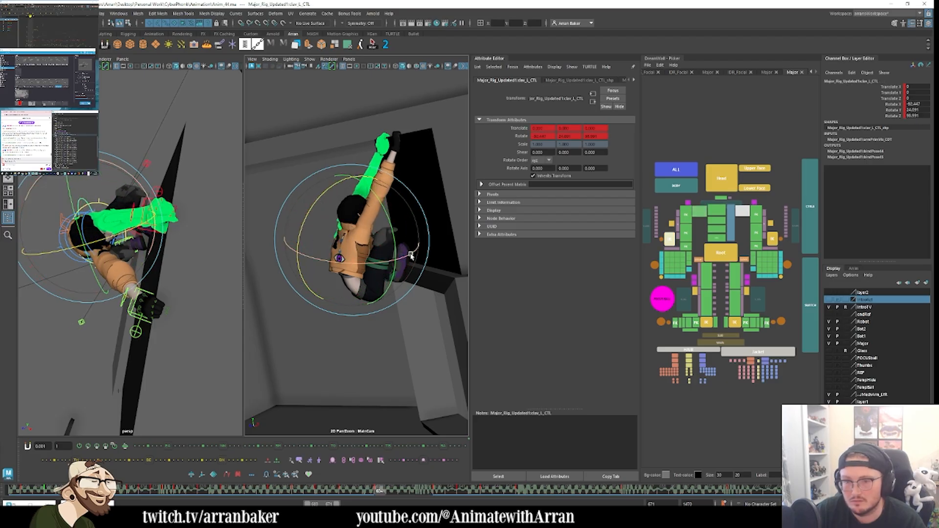
mouse_move(376, 254)
mouse_down()
mouse_move(357, 257)
mouse_move(362, 245)
mouse_up()
key(s)
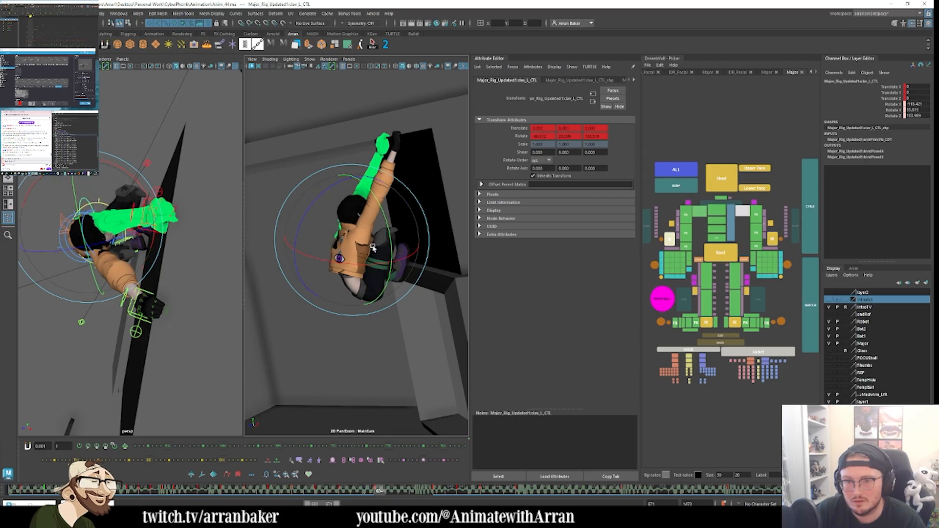
key(w)
middle_drag(395, 206, 396, 197)
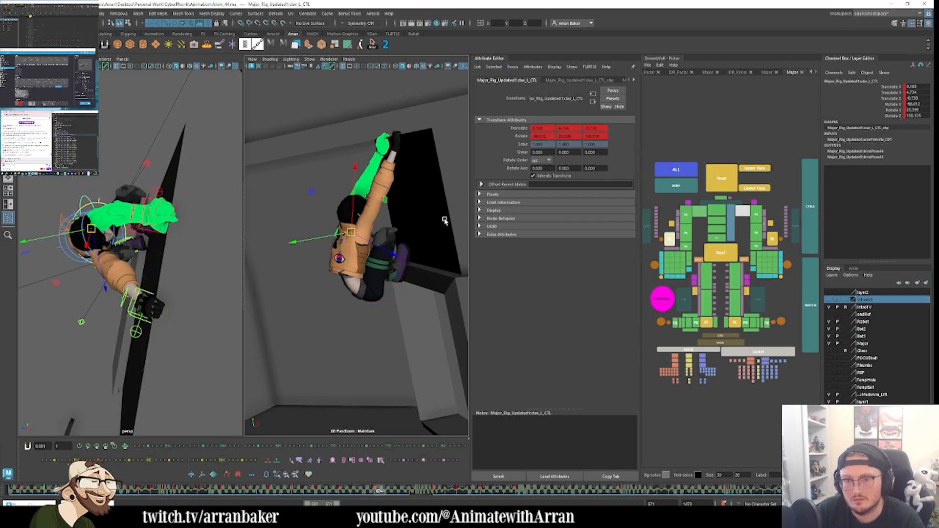
Step: Tween all controls of both legs on the crouched key between its neighbouring keys
click(683, 169)
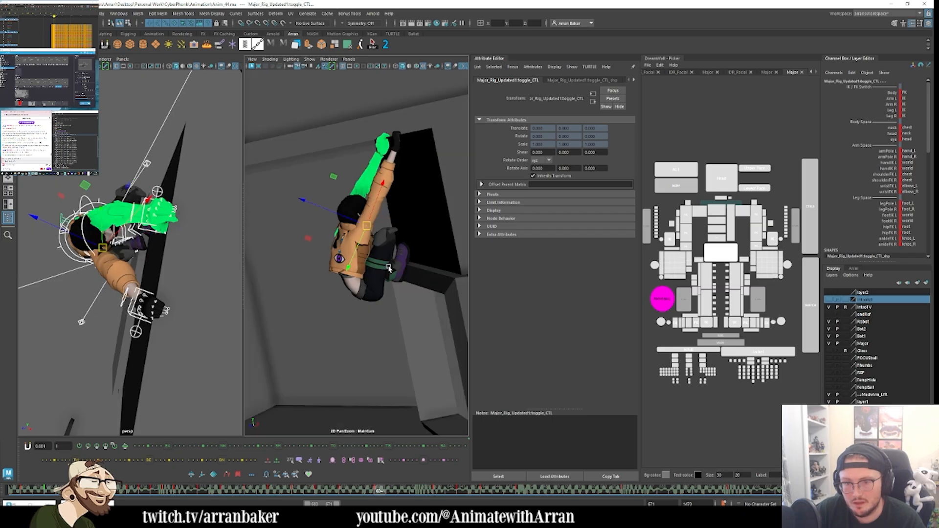
click(723, 259)
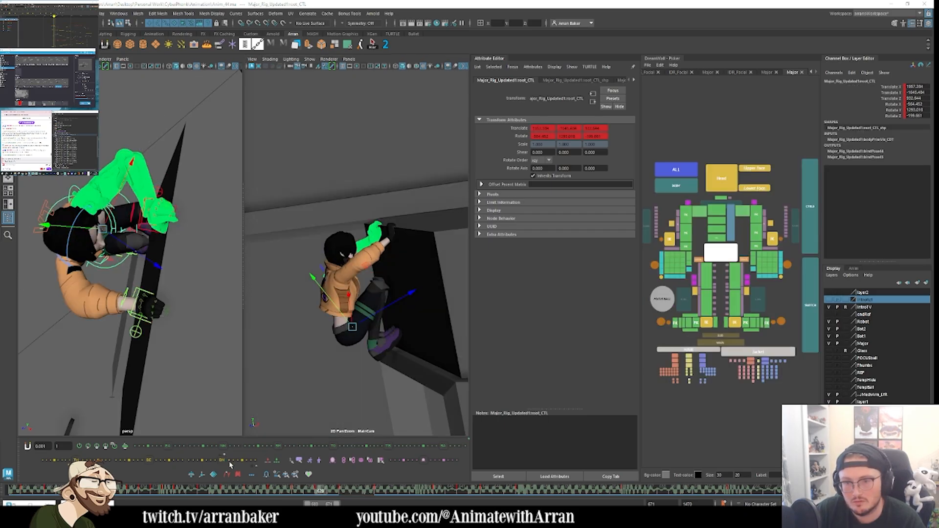
drag(767, 300, 682, 299)
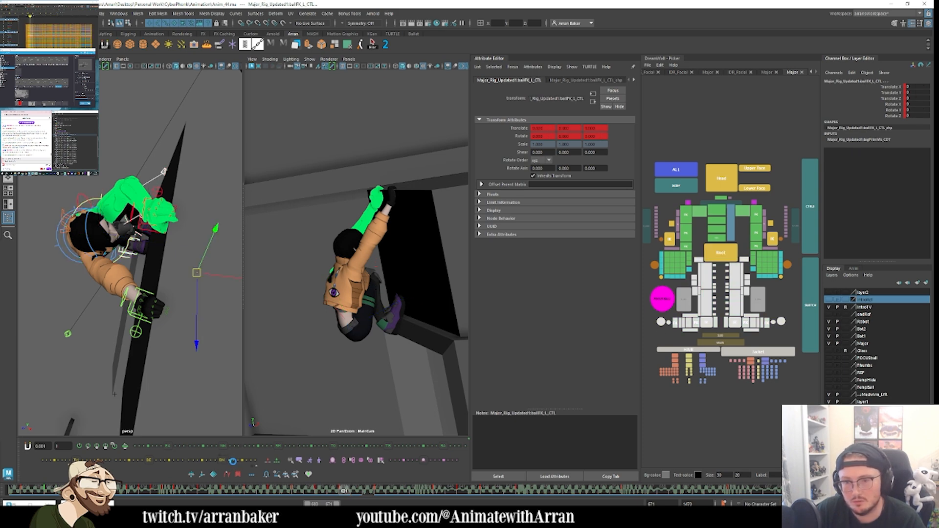
click(233, 460)
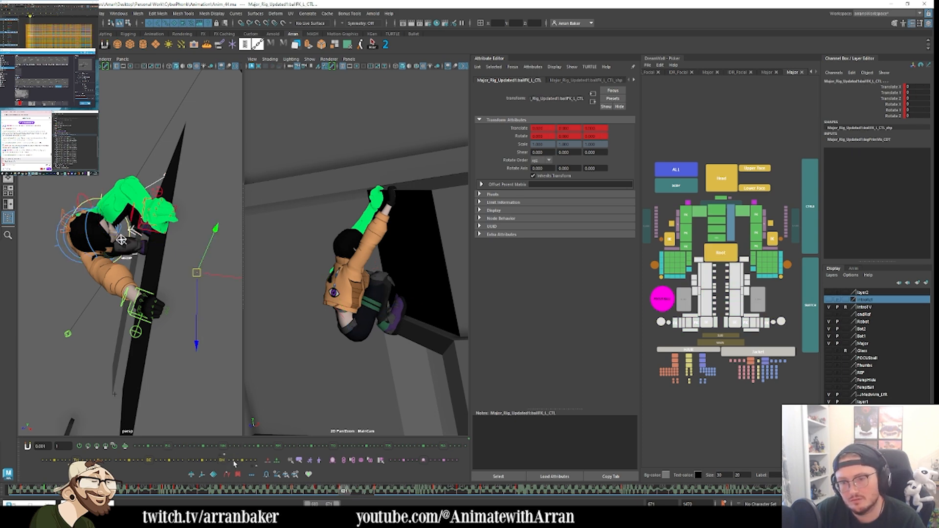
Step: Step back and forth through the surrounding keys to examine how the legs move into and out of the hanging pose
key(comma)
key(comma)
key(period)
key(period)
key(period)
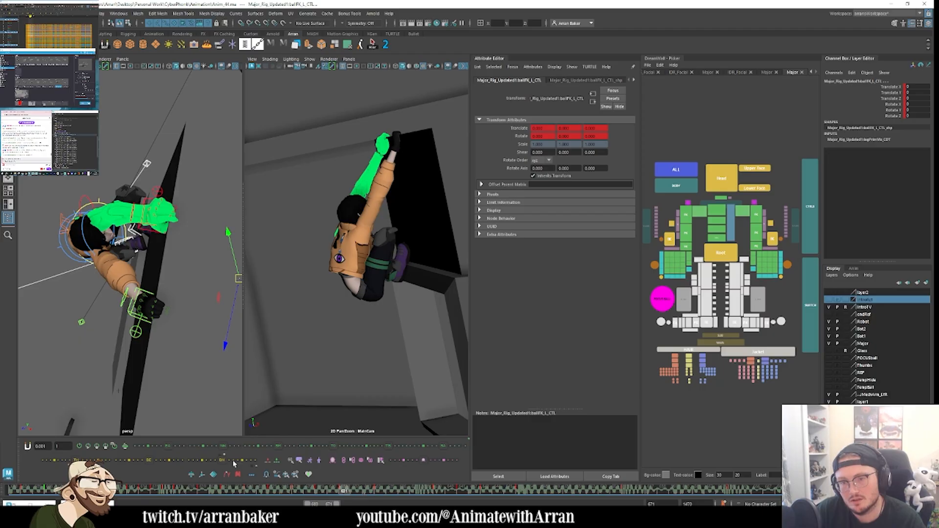
key(comma)
key(comma)
key(period)
key(period)
key(period)
key(period)
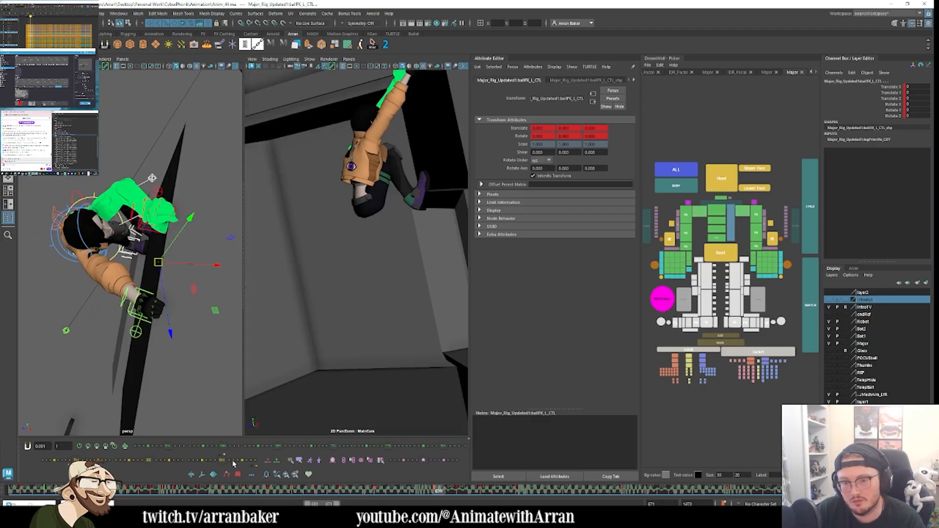
key(comma)
Step: Create a breakdown pose for all rig controls on a frame between the hanging key and the key that follows it
click(661, 300)
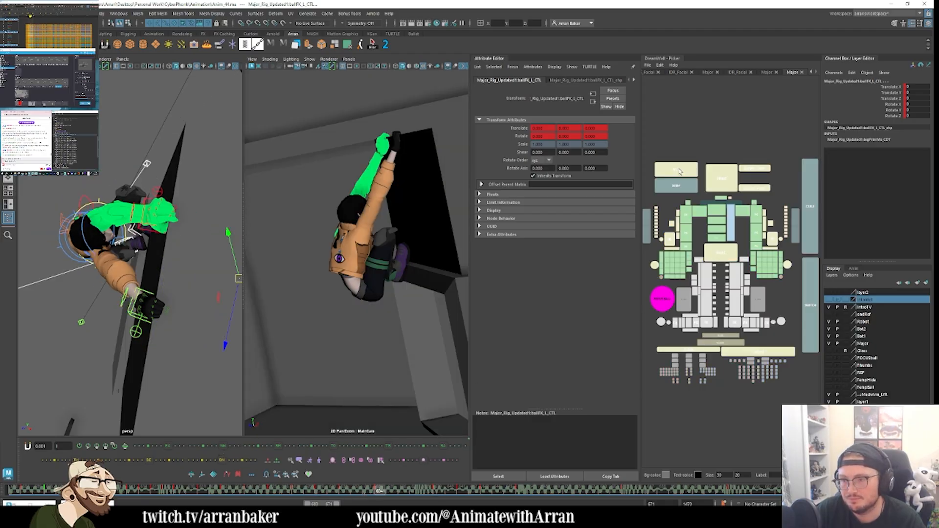
click(400, 490)
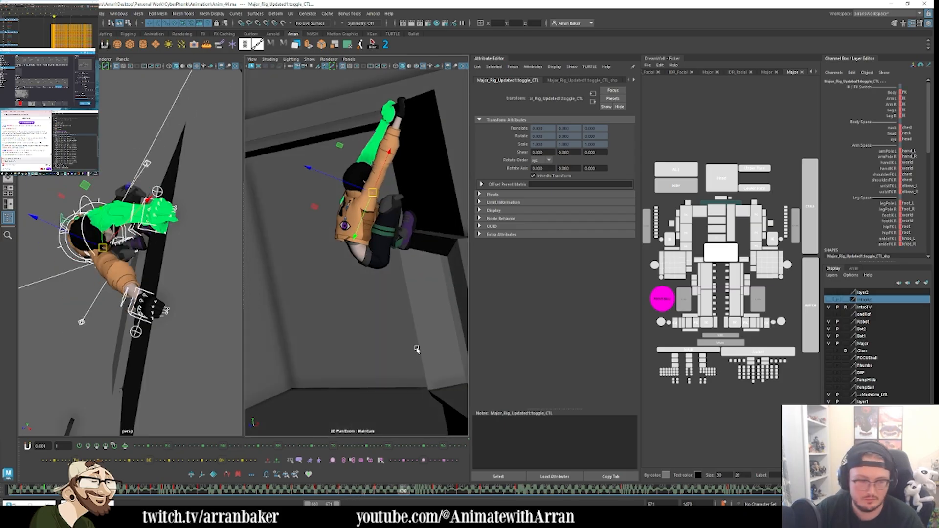
key(ctrl+v)
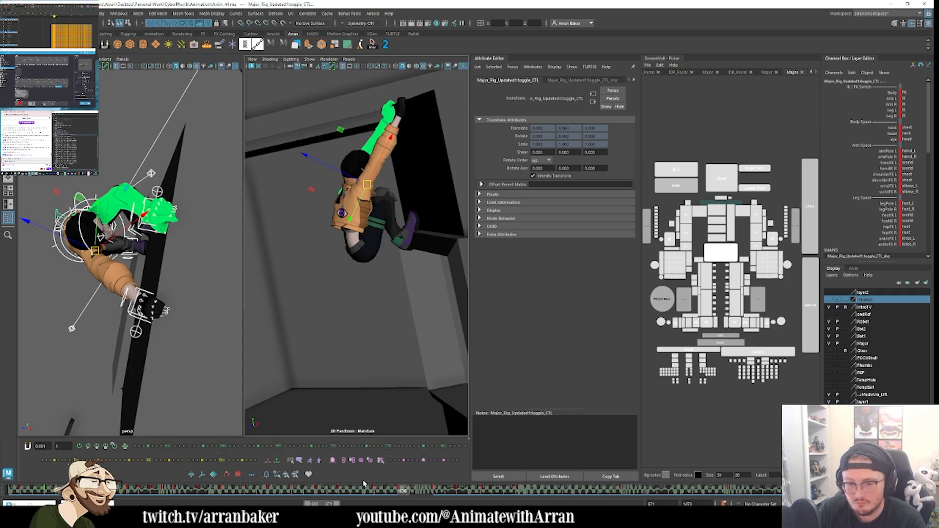
Step: Step through the keys around the breakdown to examine the timing and flow of the hanging motion
click(369, 490)
key(period)
key(period)
key(period)
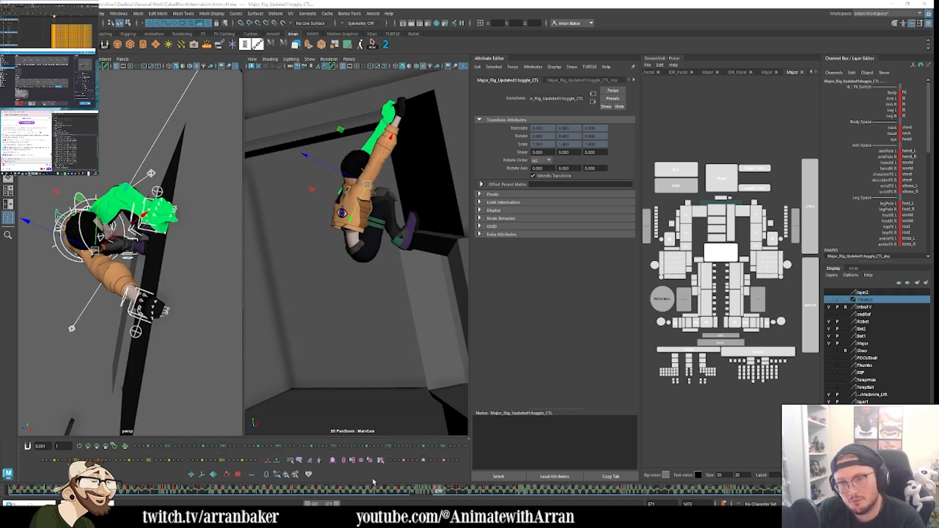
key(comma)
key(comma)
key(comma)
key(comma)
key(period)
key(period)
key(period)
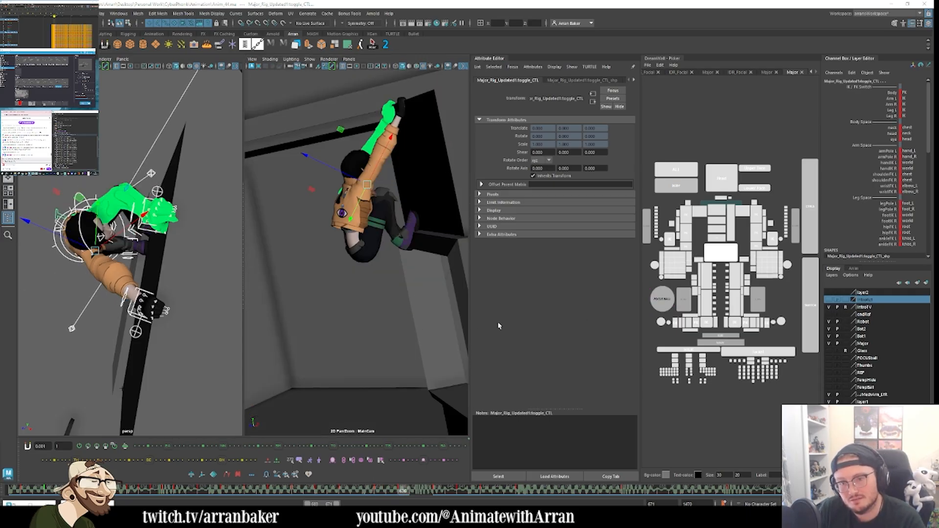
Step: Select the spine FK controls and scrub from the crouched key past the following keys to review the torso motion
click(733, 225)
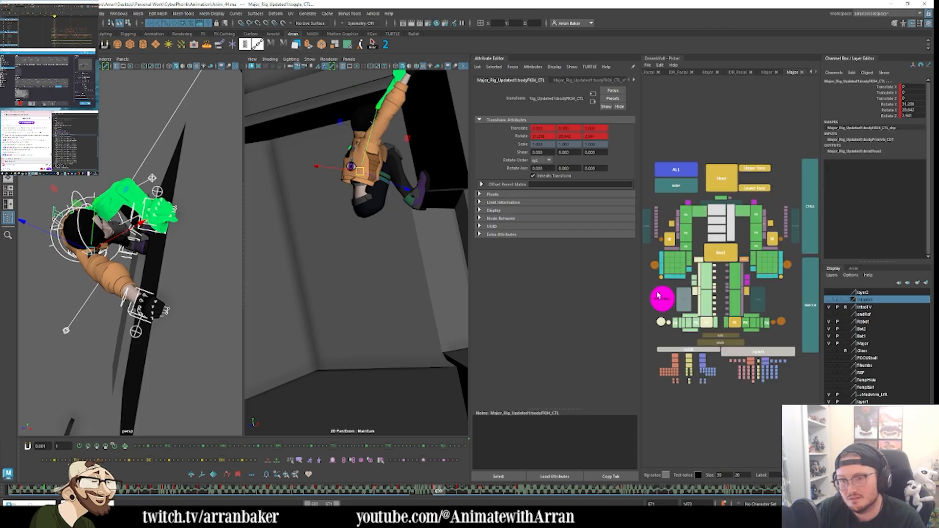
key(comma)
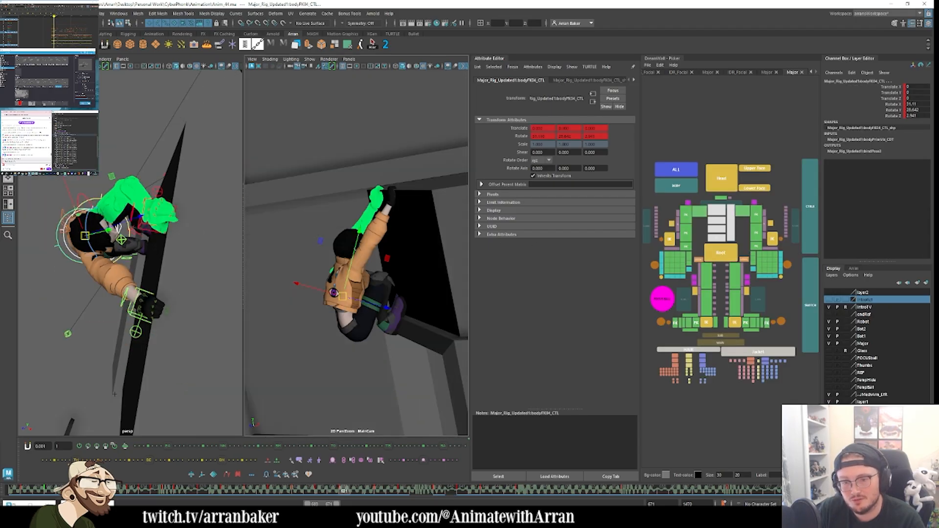
mouse_move(386, 495)
mouse_down()
mouse_move(534, 486)
mouse_move(472, 494)
mouse_move(488, 495)
mouse_up()
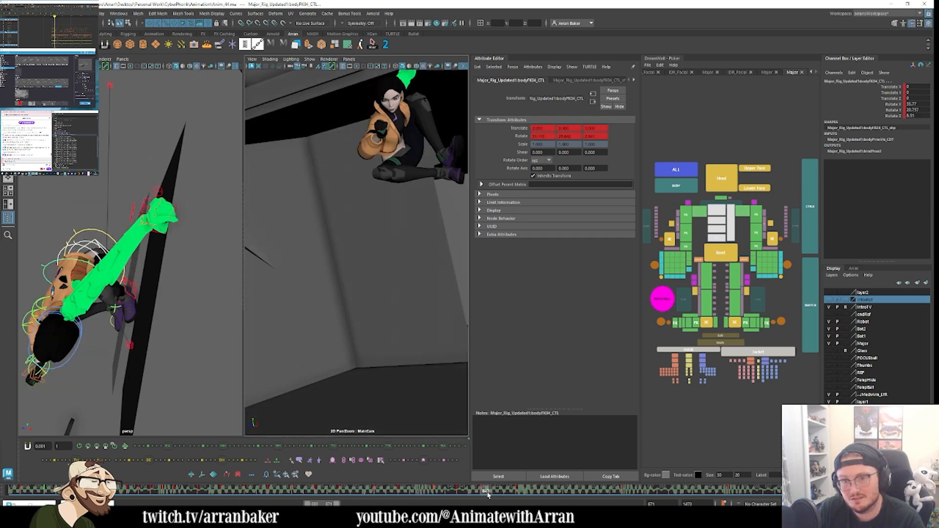
Step: Select all rig controls and mark the timeline range covering the hanging keys
click(676, 169)
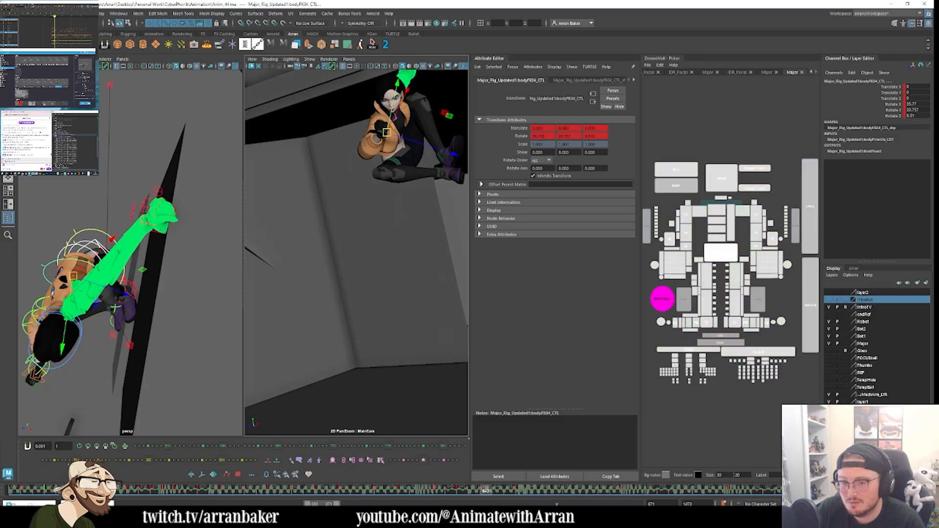
shift+drag(424, 490, 509, 496)
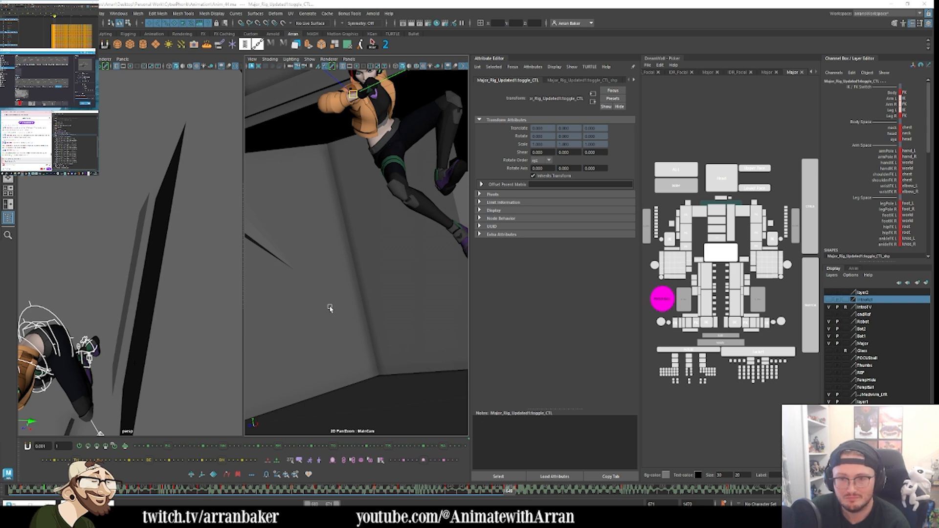
Step: Close the attribute editor and move the root control slightly down on the key following the crouched hanging pose
click(713, 263)
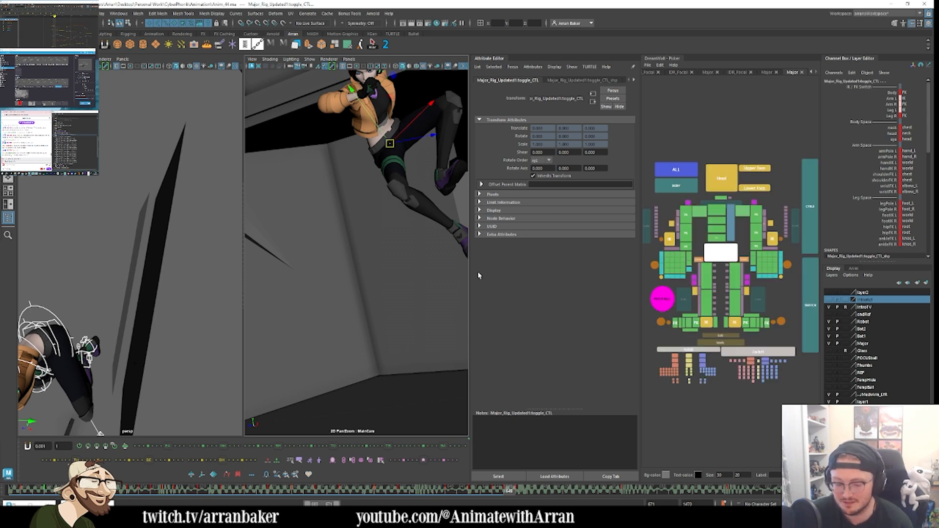
click(904, 24)
alt+drag(586, 215, 487, 283)
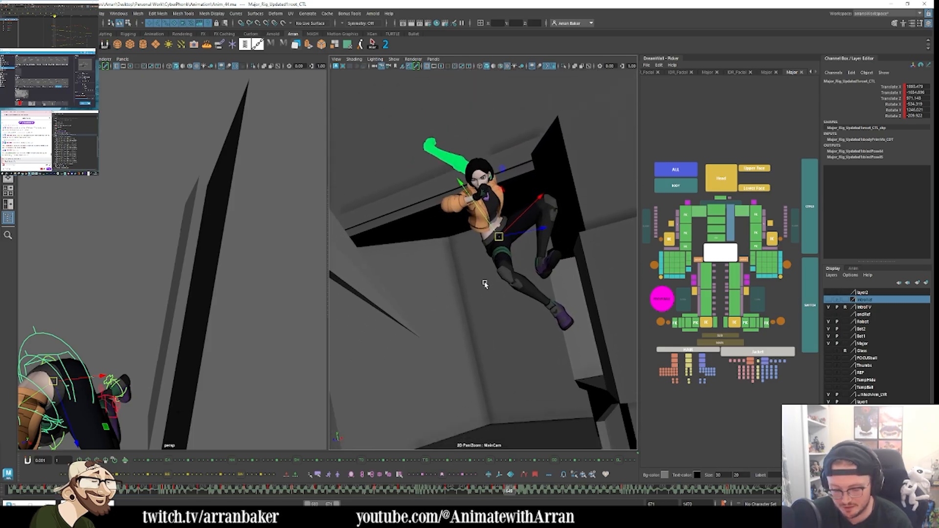
key(comma)
key(comma)
key(period)
key(period)
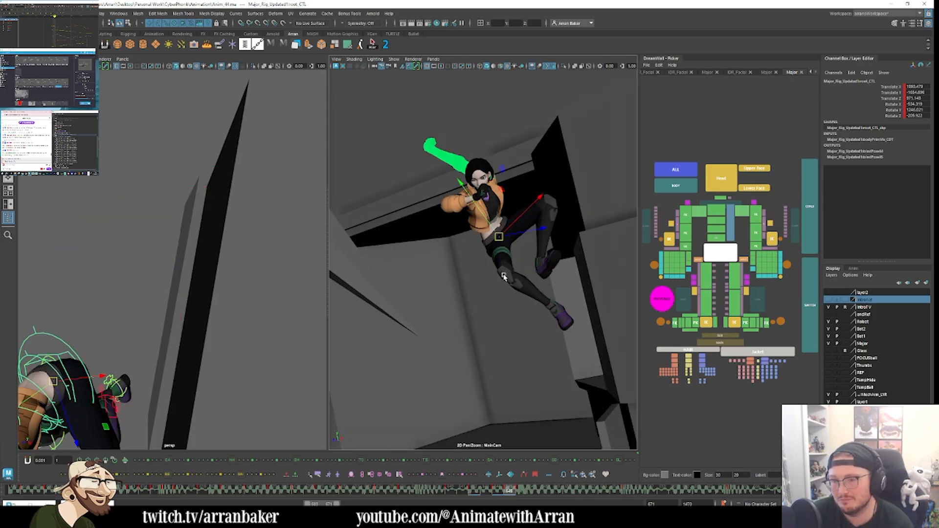
key(period)
key(comma)
middle_drag(516, 273, 514, 279)
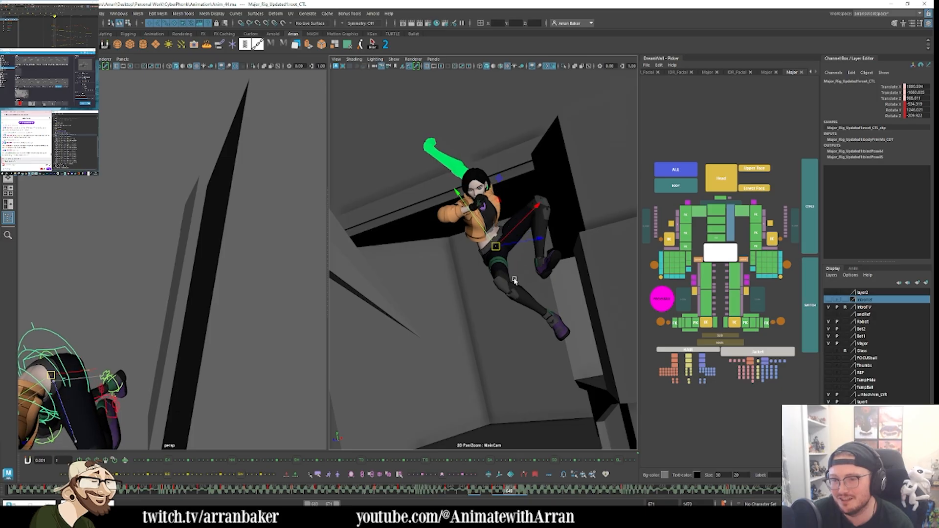
Step: Lower the root control on the crouched hanging key, checking it against the neighbouring keys
key(comma)
key(comma)
key(comma)
key(period)
key(period)
key(comma)
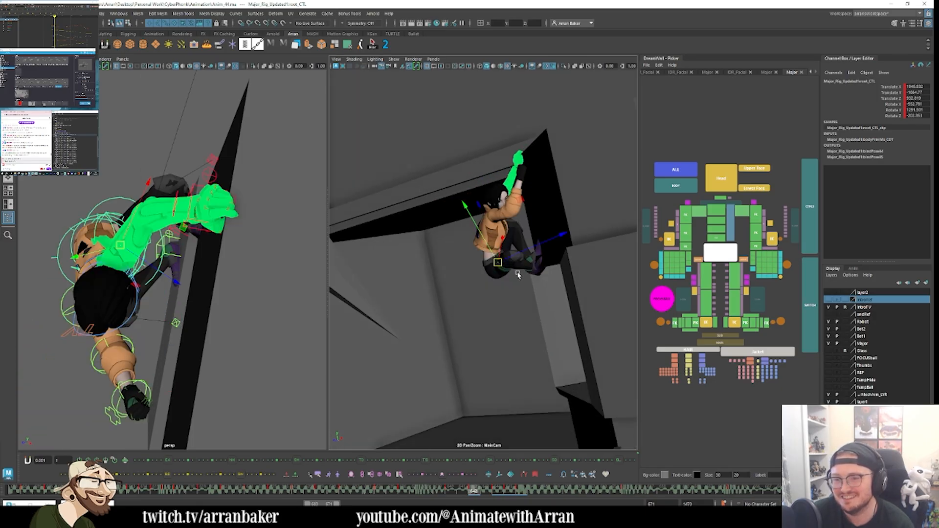
key(period)
middle_drag(516, 276, 518, 290)
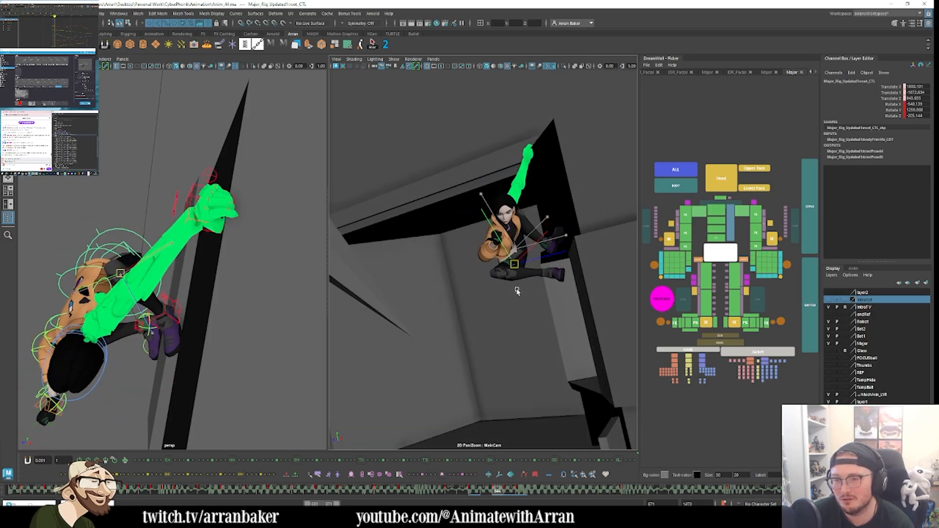
key(comma)
key(period)
key(period)
key(period)
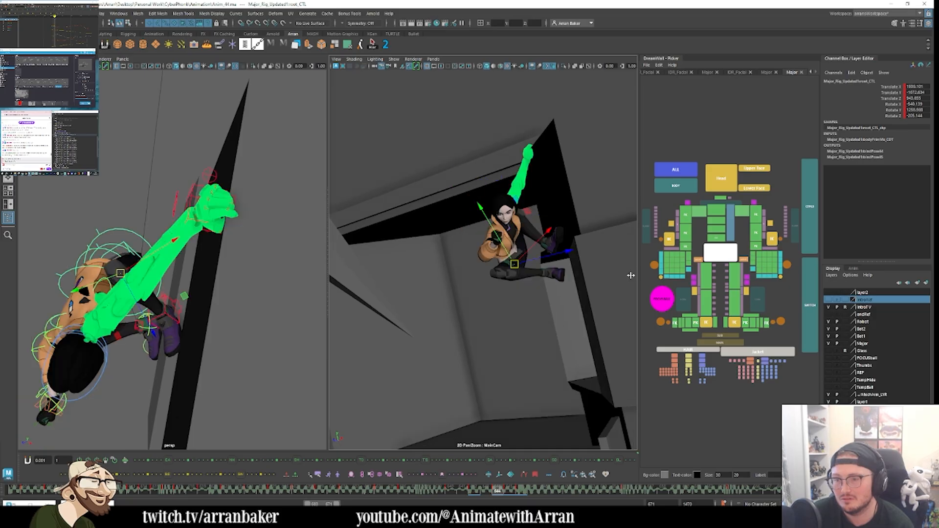
Step: Rotate the right hip FK control on the crouched hanging key and compare it with the surrounding keys
click(706, 275)
key(e)
mouse_move(516, 311)
middle_down()
mouse_move(568, 292)
mouse_move(520, 327)
middle_up()
key(comma)
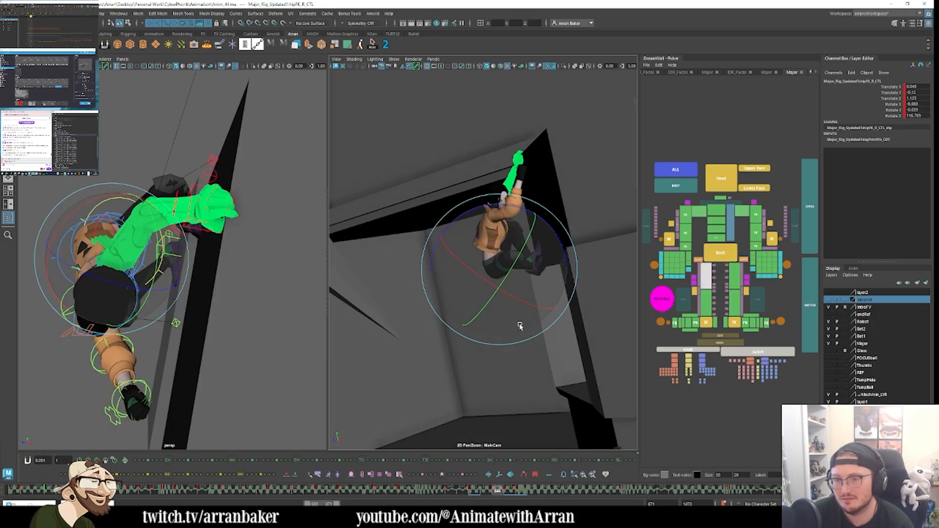
key(period)
key(period)
Step: Raise the root control slightly on the key that follows the crouched hanging pose
click(720, 258)
key(comma)
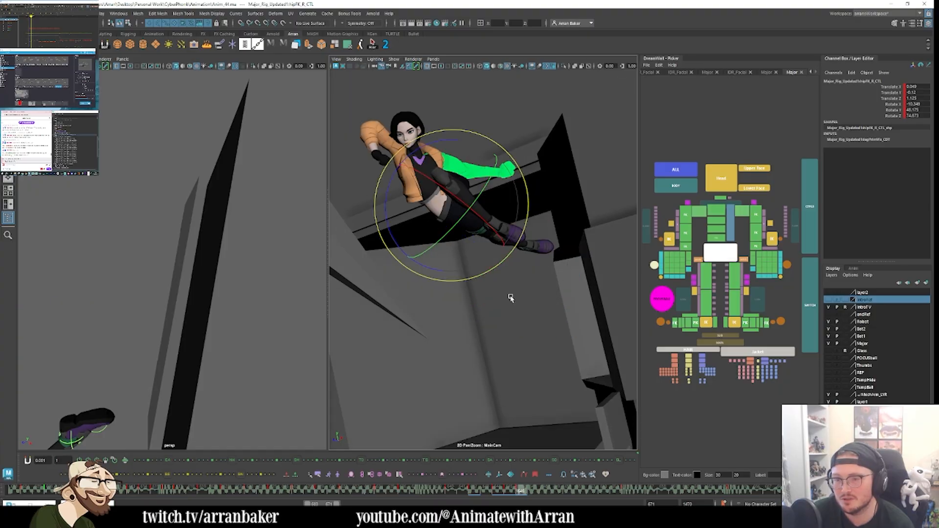
key(period)
key(w)
middle_drag(533, 315, 533, 306)
key(period)
key(period)
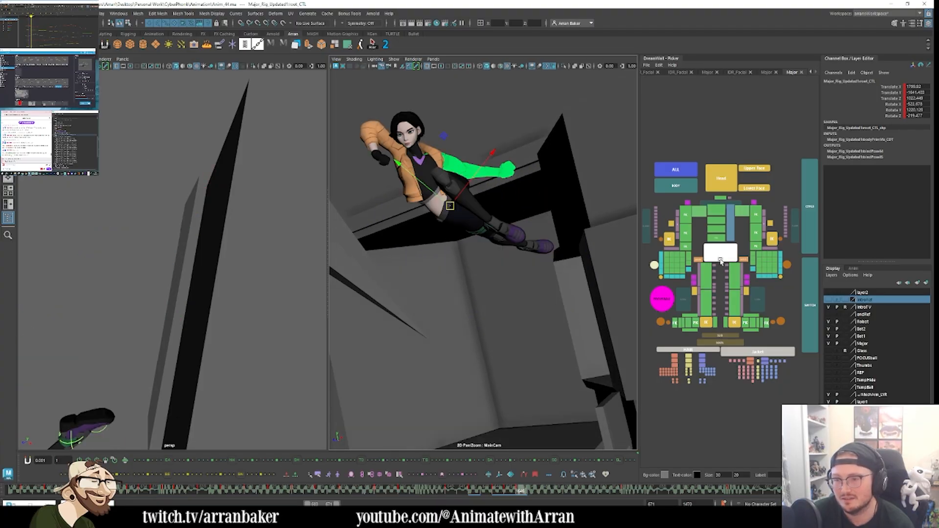
Step: Select the right shoulder FK control and step through the keys to examine the arm's motion out of the hang
key(comma)
key(comma)
click(683, 218)
key(comma)
key(period)
key(period)
key(period)
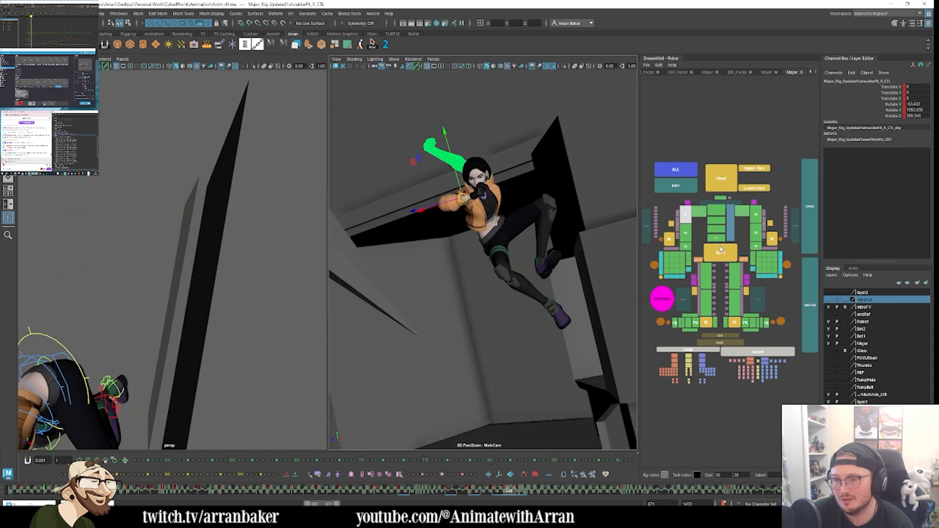
Step: Switch the right leg from IK to FK on the key following the crouched pose
click(685, 299)
click(744, 279)
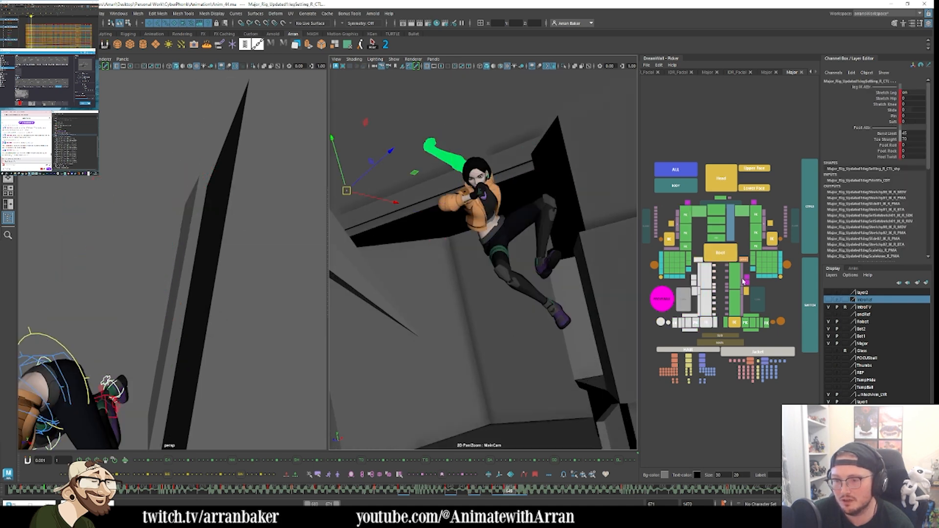
click(808, 308)
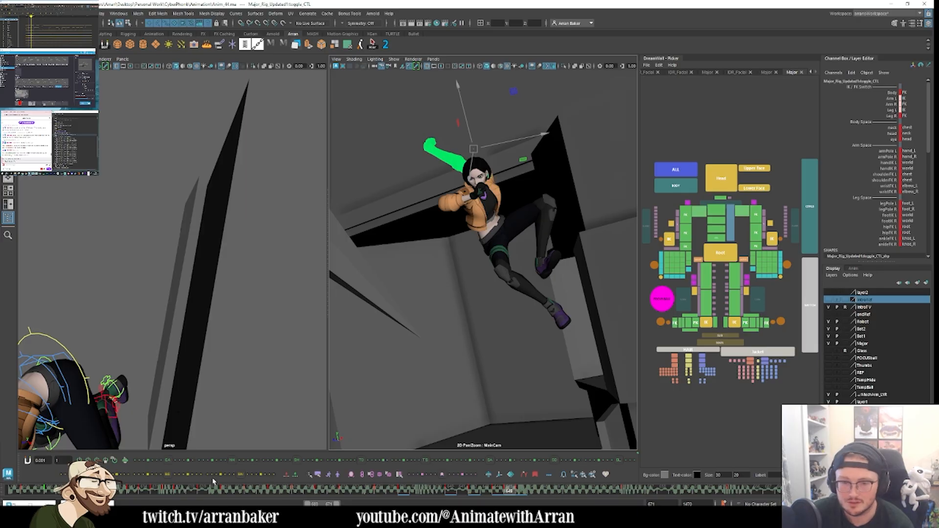
click(740, 411)
click(686, 300)
click(749, 402)
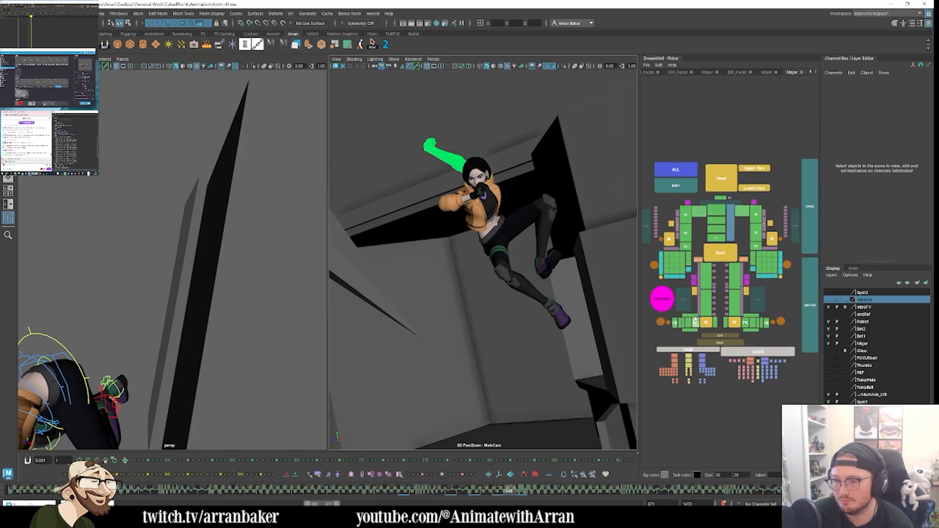
click(686, 302)
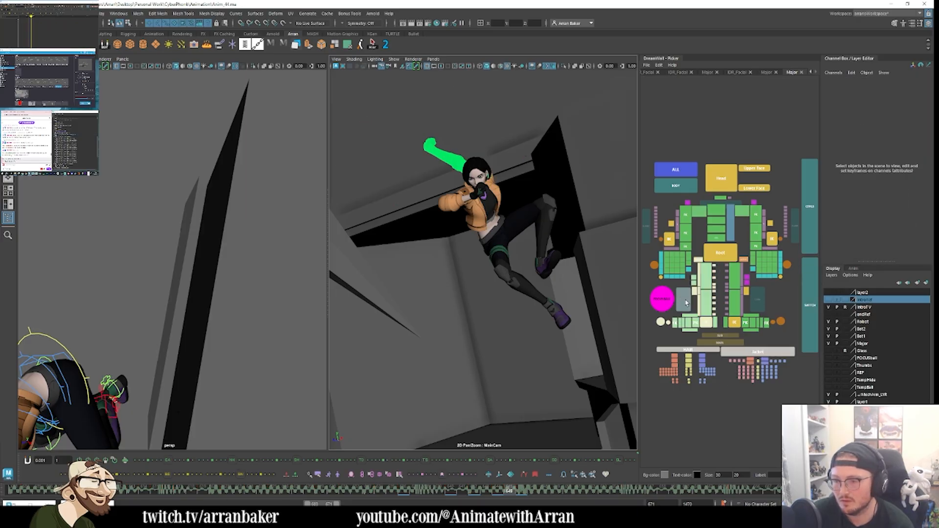
Step: Rotate the right hip and knee FK controls to lift the thigh and fold the right leg toward the wall
click(706, 282)
key(e)
drag(514, 264, 491, 279)
key(period)
key(comma)
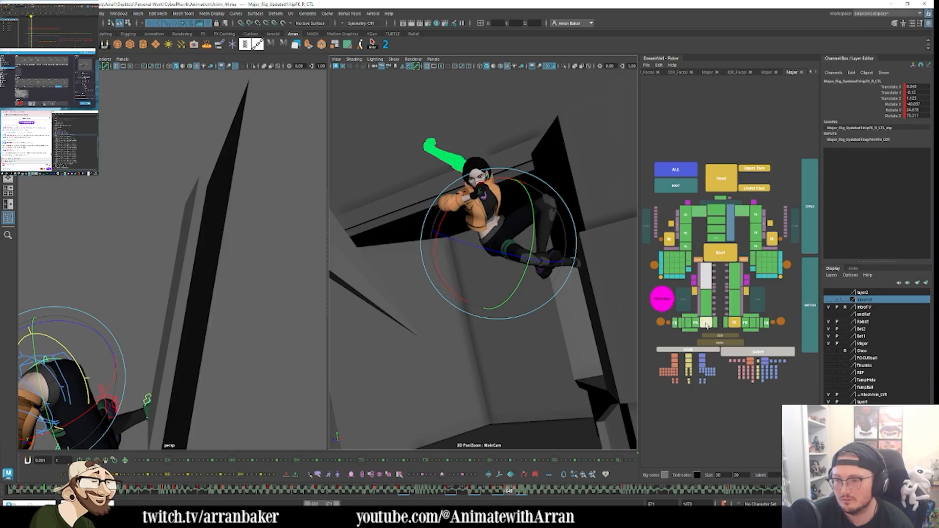
click(706, 301)
mouse_move(567, 269)
mouse_down()
mouse_move(576, 272)
mouse_move(568, 256)
mouse_up()
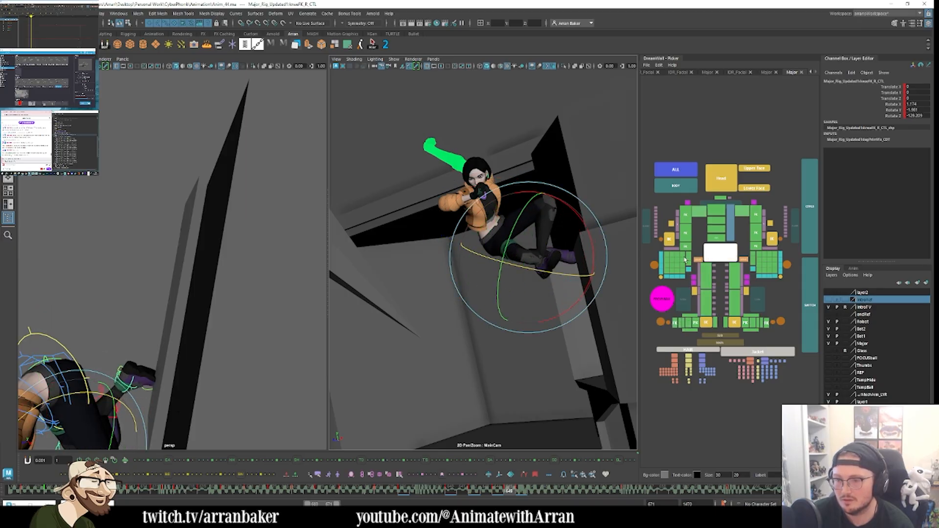
Step: Step back and forth through the neighbouring keys to examine how the right leg and root flow through the new pose
key(period)
key(comma)
key(comma)
key(period)
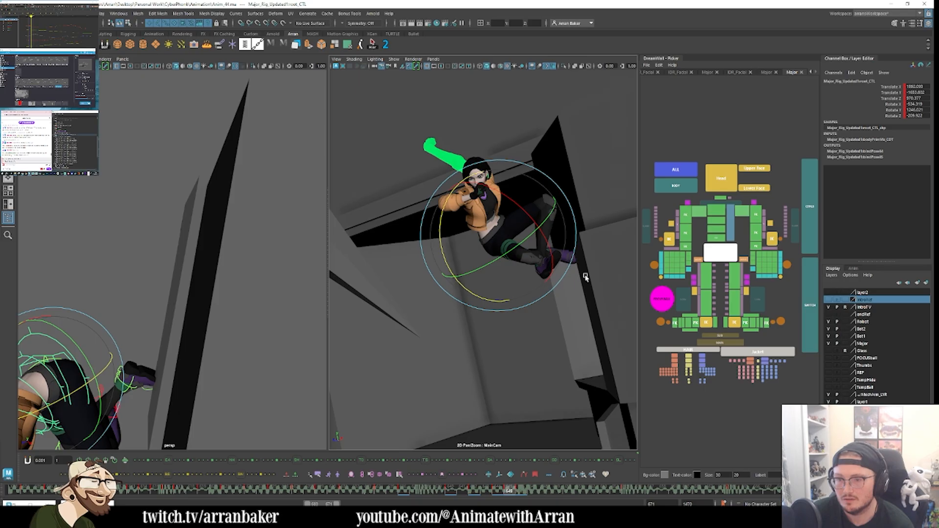
key(period)
key(comma)
key(comma)
key(period)
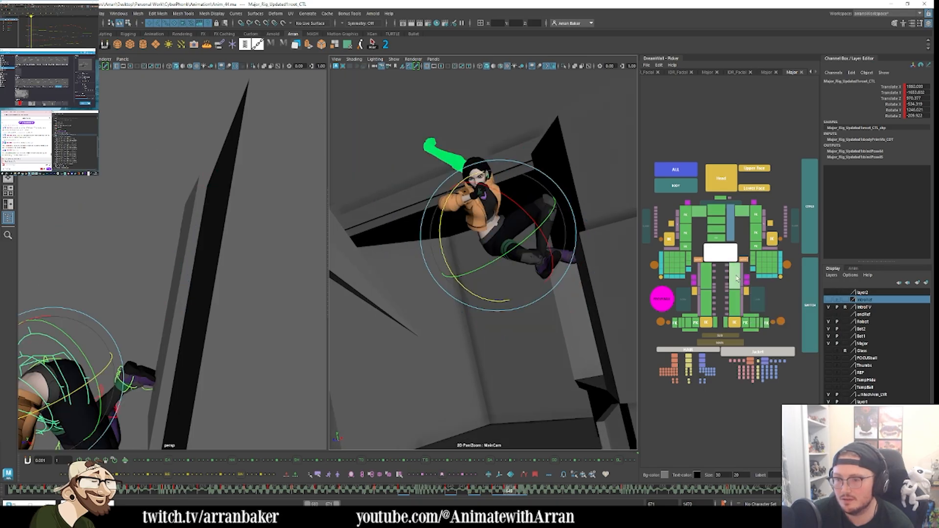
key(period)
key(comma)
key(comma)
key(period)
Step: Switch the left leg from IK to FK with the rig's Leg L setting on the same key
click(735, 277)
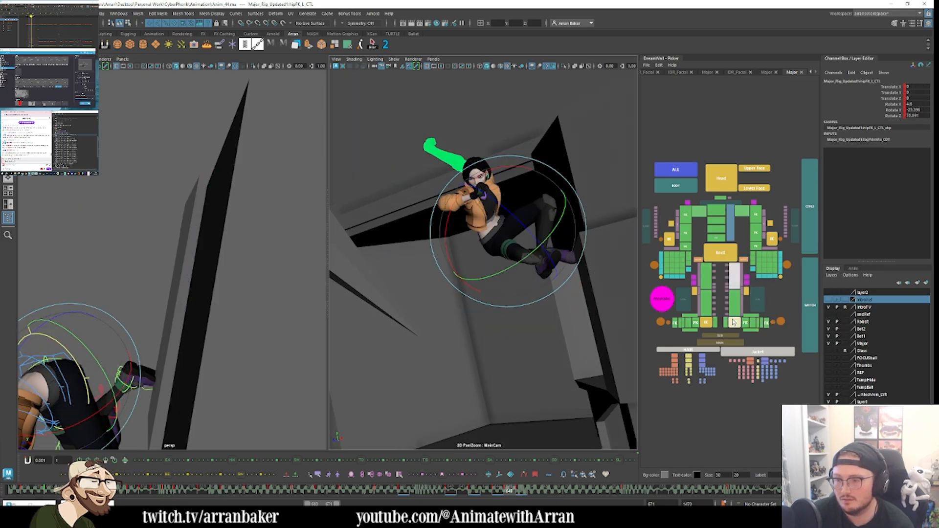
click(734, 322)
click(810, 306)
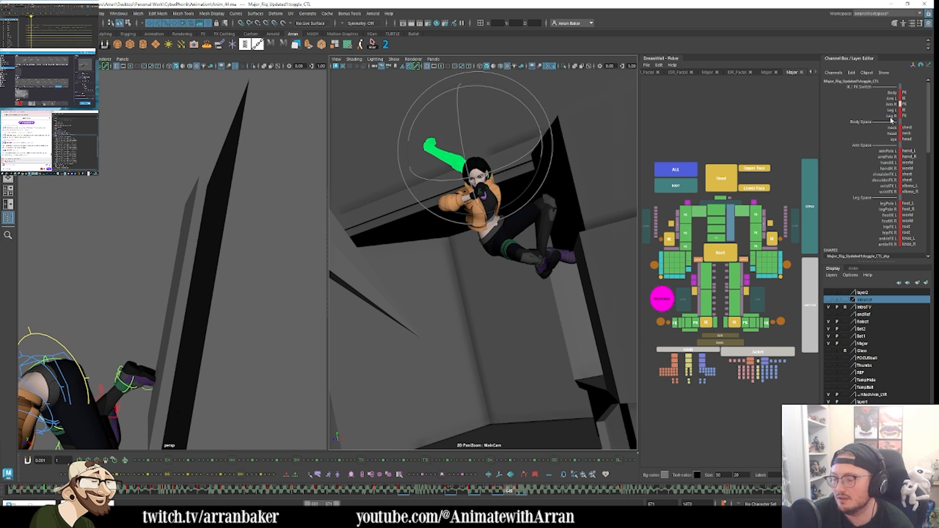
click(889, 104)
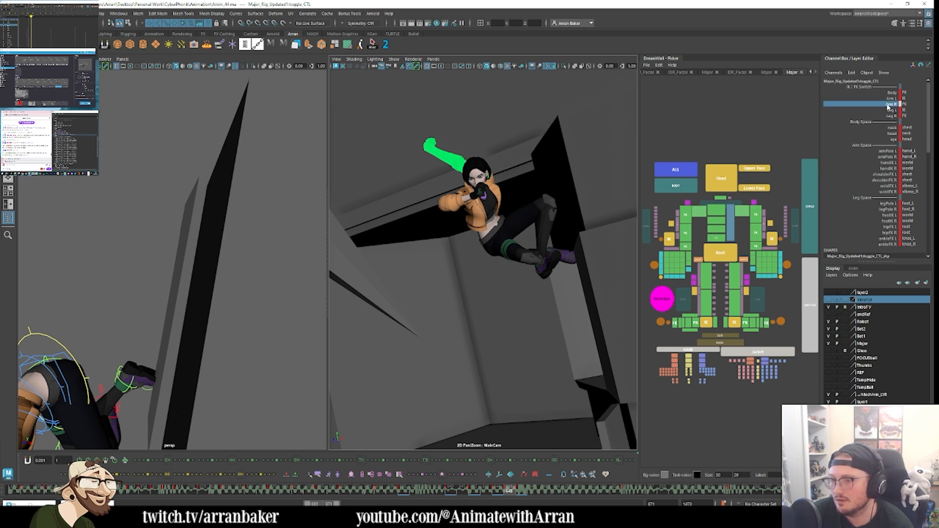
click(886, 111)
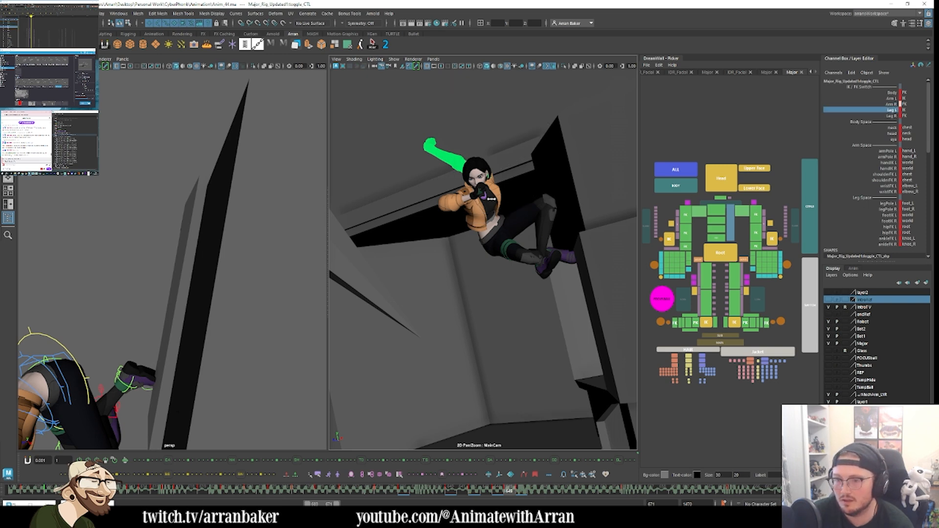
middle_drag(301, 209, 321, 209)
Step: Rotate the left hip and knee FK controls to bend the left leg and tuck it beside the right leg
click(737, 275)
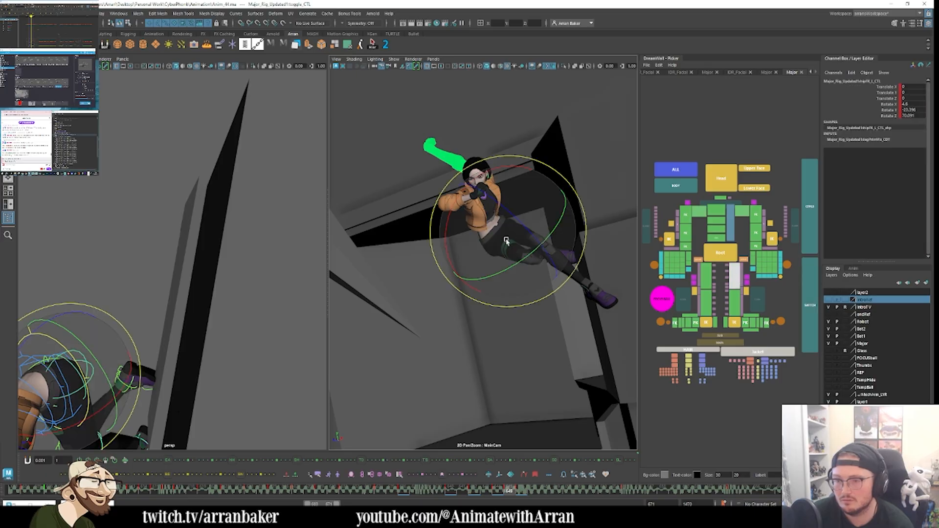
drag(514, 196, 494, 199)
drag(526, 255, 521, 261)
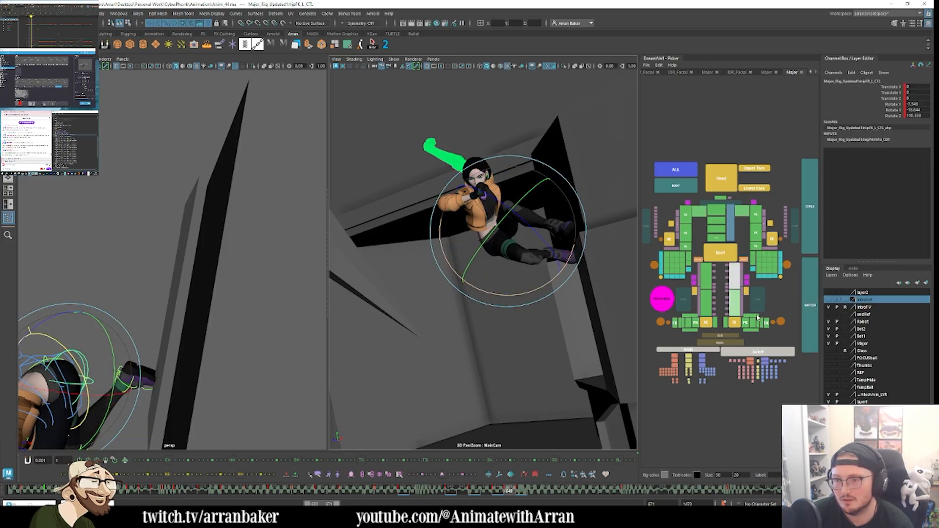
click(730, 307)
drag(580, 230, 592, 315)
drag(523, 191, 542, 245)
key(Up)
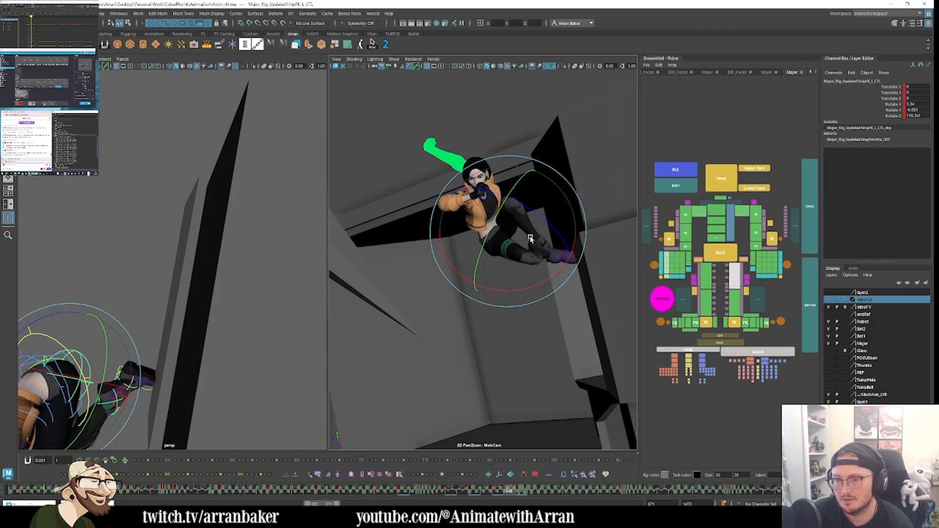
Step: Check the left ankle FK control and refine the left hip's rotation to adjust the tucked leg's angle
click(745, 323)
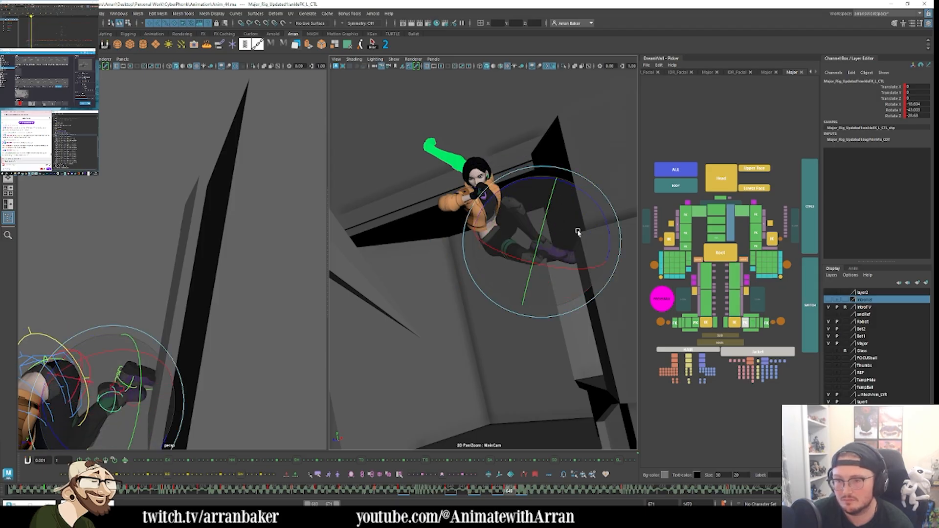
key(Up)
key(Up)
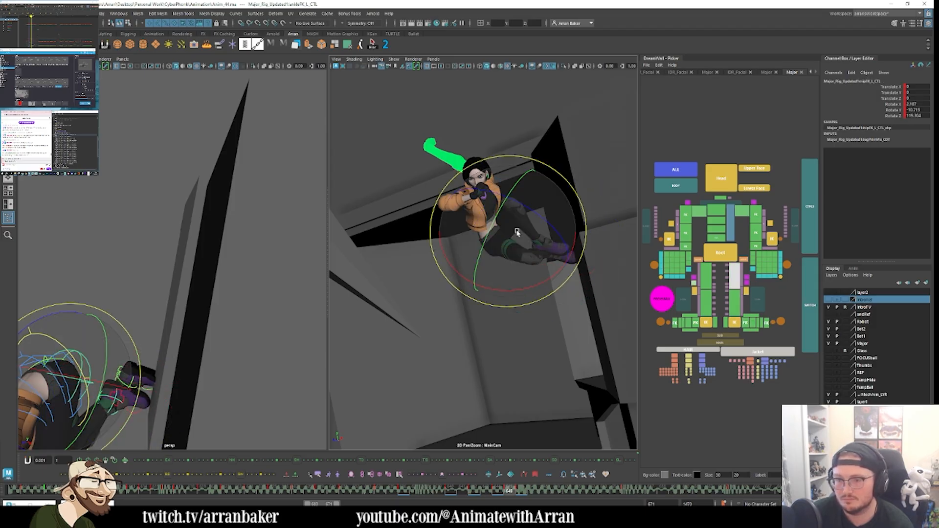
drag(492, 273, 531, 260)
Step: Step through the crouched, tucked and following keys to review the leg motion out of the hang
key(comma)
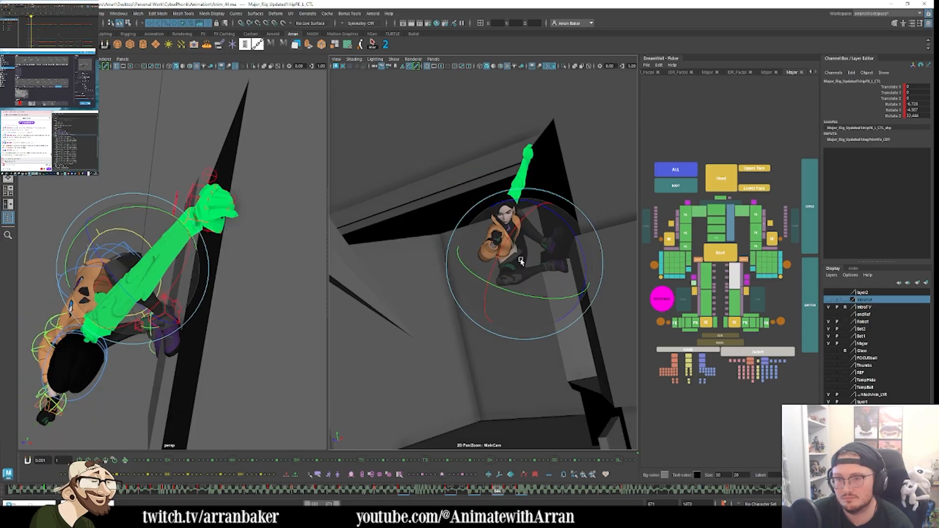
key(period)
key(period)
key(comma)
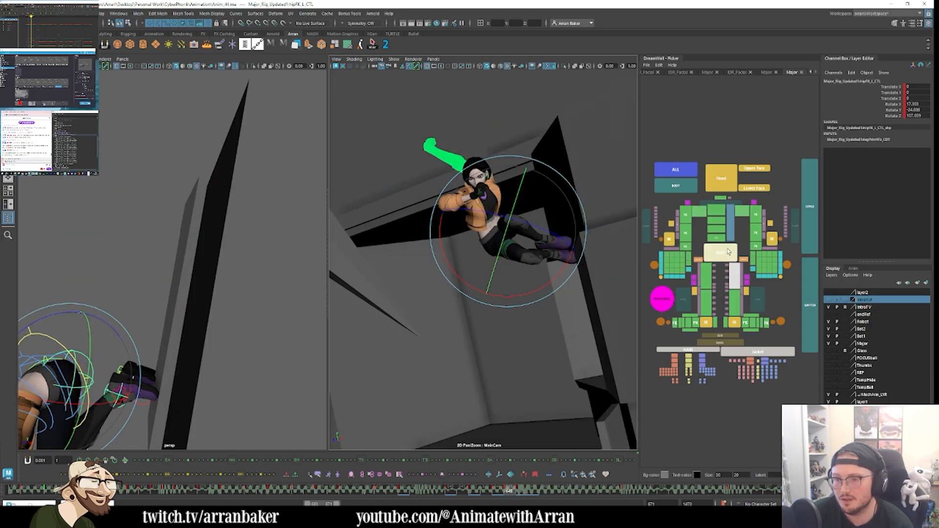
key(comma)
key(period)
key(period)
key(comma)
key(comma)
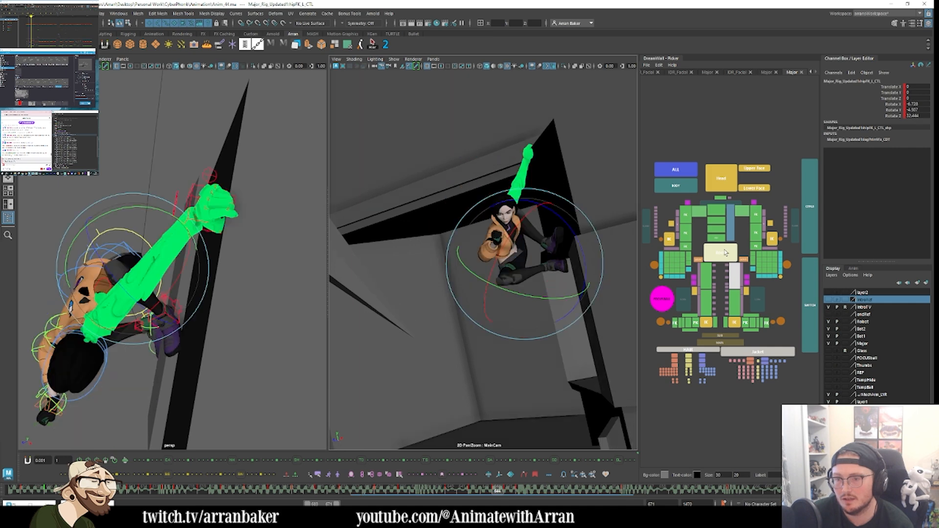
key(period)
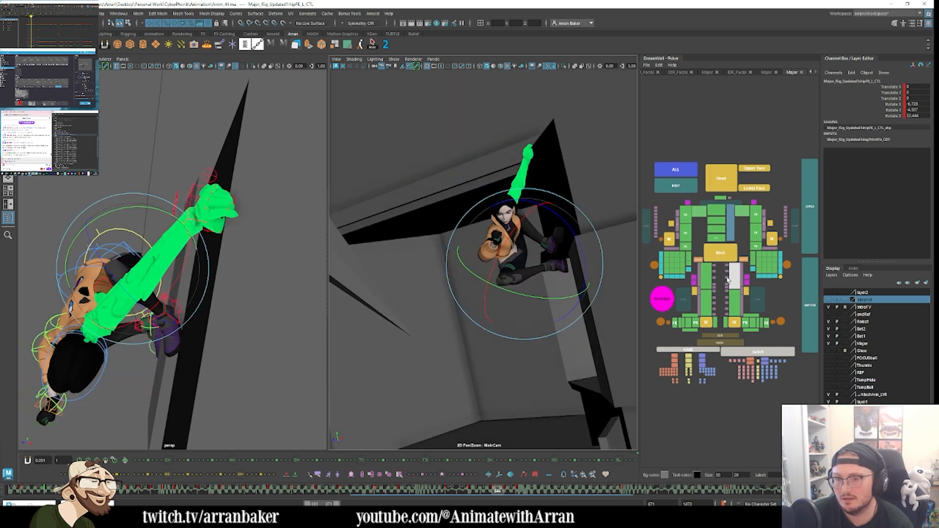
key(.)
key(.)
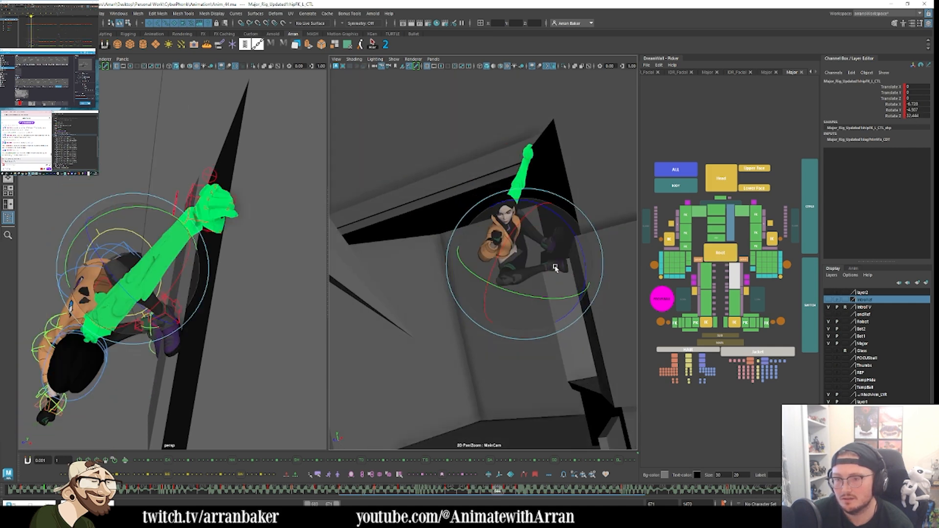
Step: Move the left knee's ribbon control on the key following the crouched pose to reshape the bent leg
key(.)
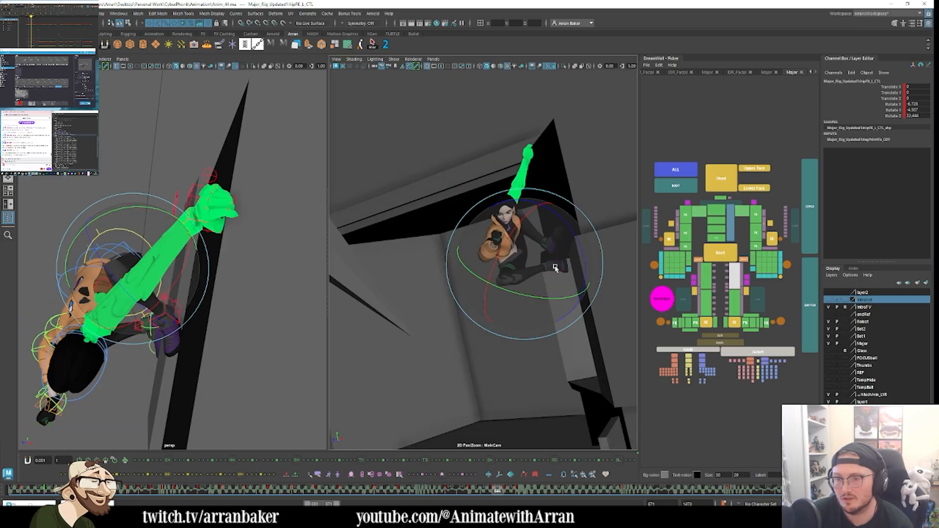
key(.)
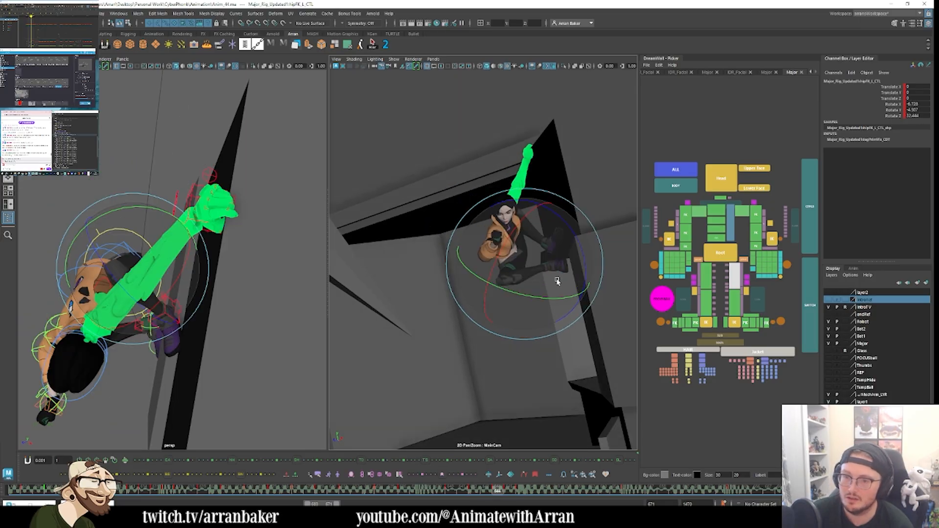
click(743, 294)
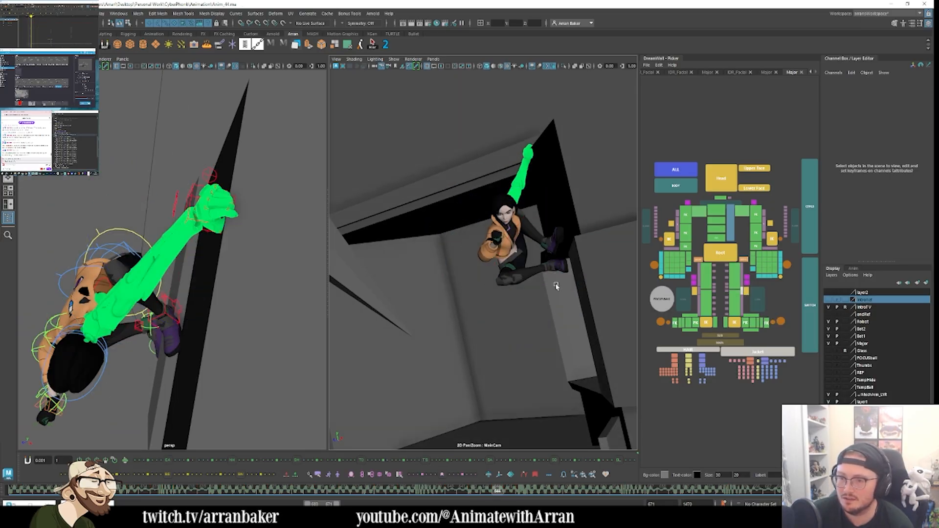
click(556, 287)
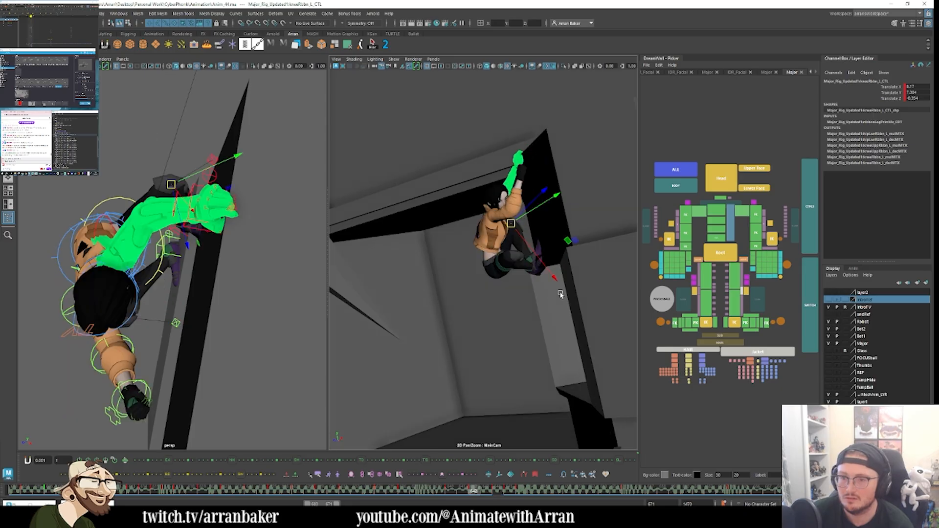
key(.)
key(.)
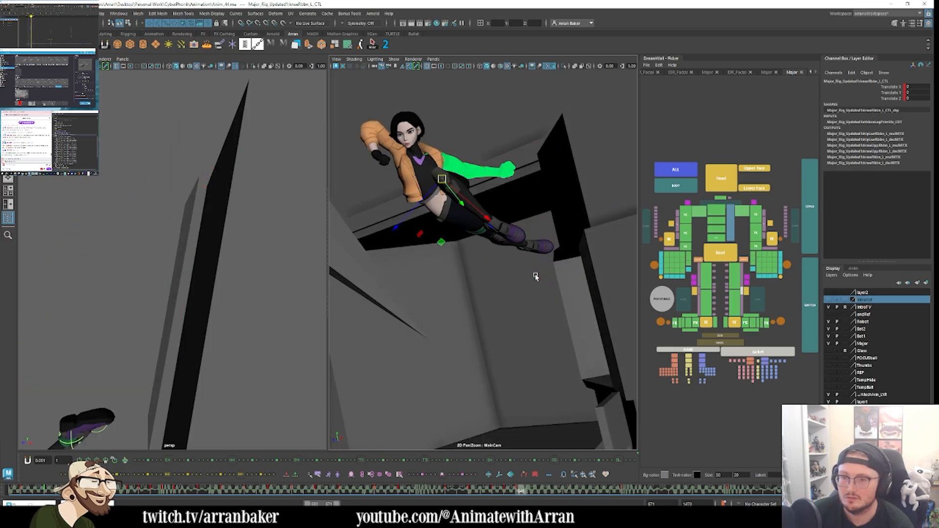
key(.)
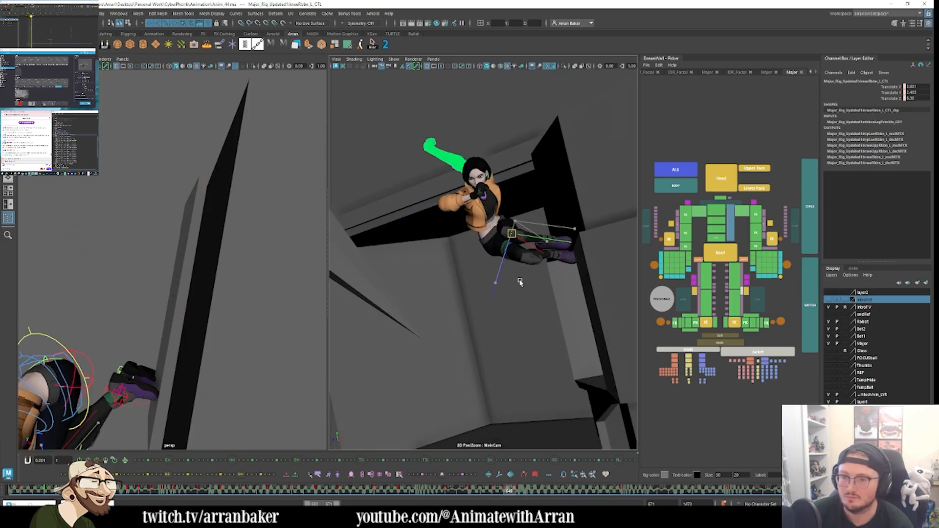
key(.)
key(.)
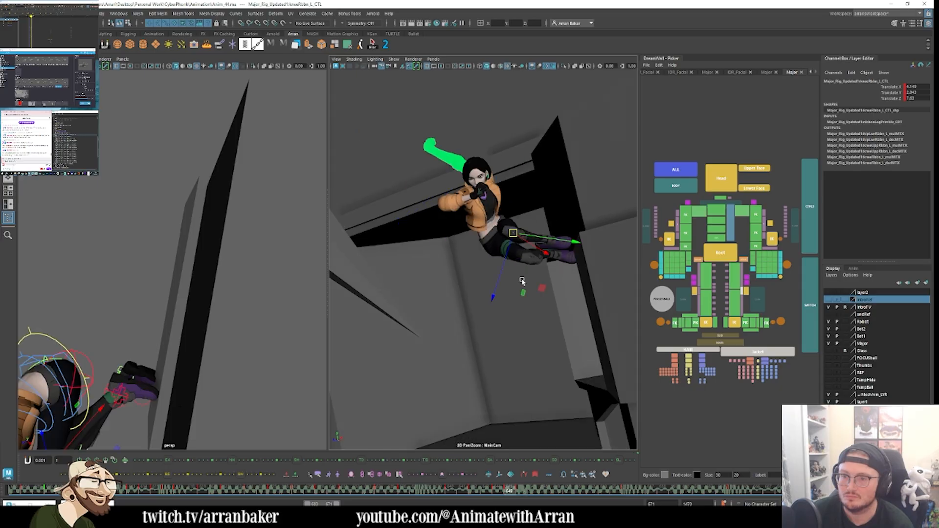
Step: Offset the left knee's main ribbon control on the same key and compare it with the crouched key
click(742, 304)
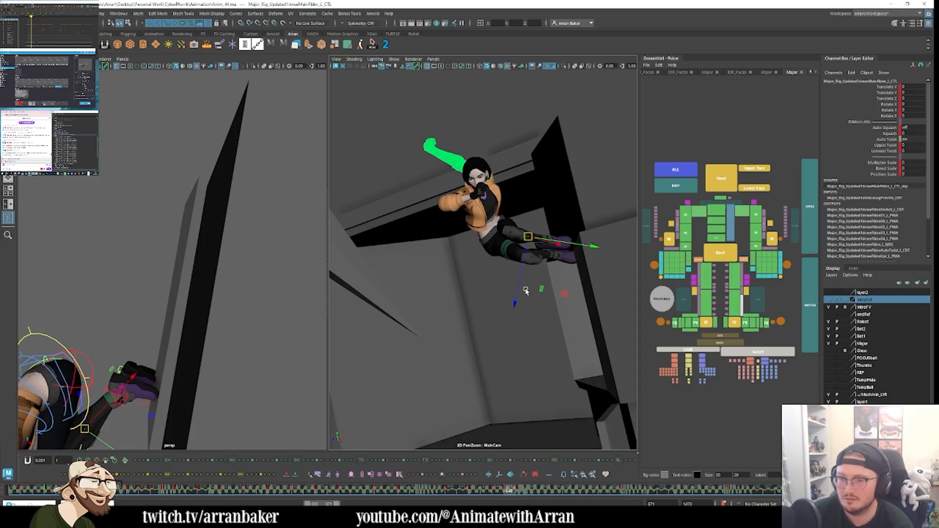
middle_drag(527, 297, 533, 296)
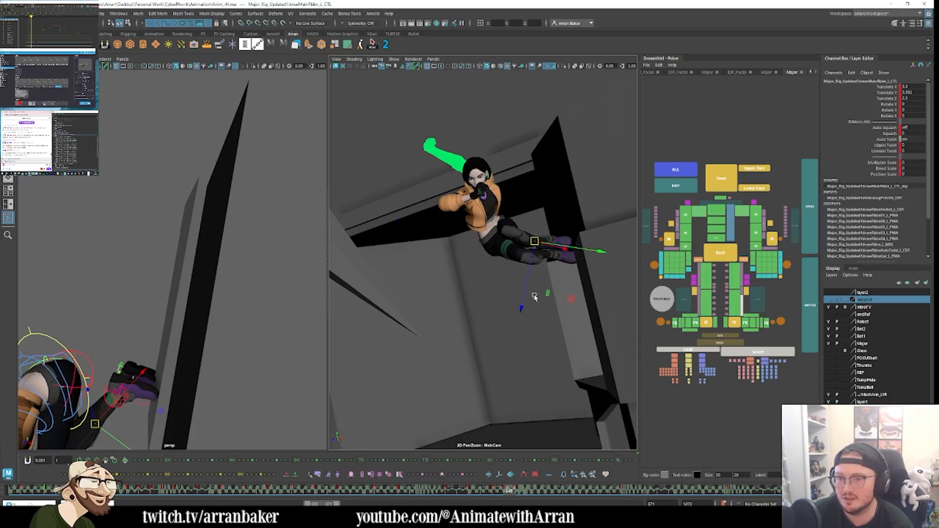
key(.)
key(.)
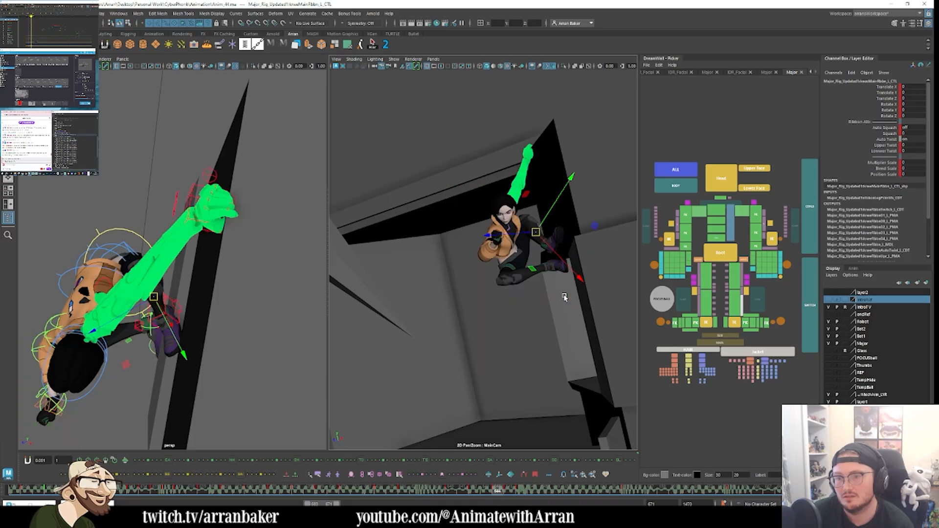
key(.)
key(.)
key(.)
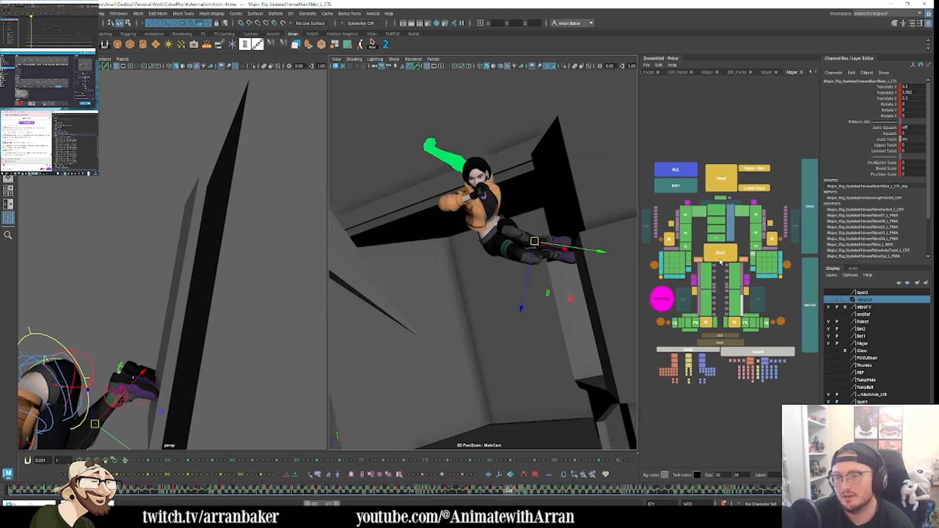
Step: Select all right arm controls and then all left arm controls, blending each toward the neighbouring key so the left hand reaches the ledge
click(665, 238)
key(.)
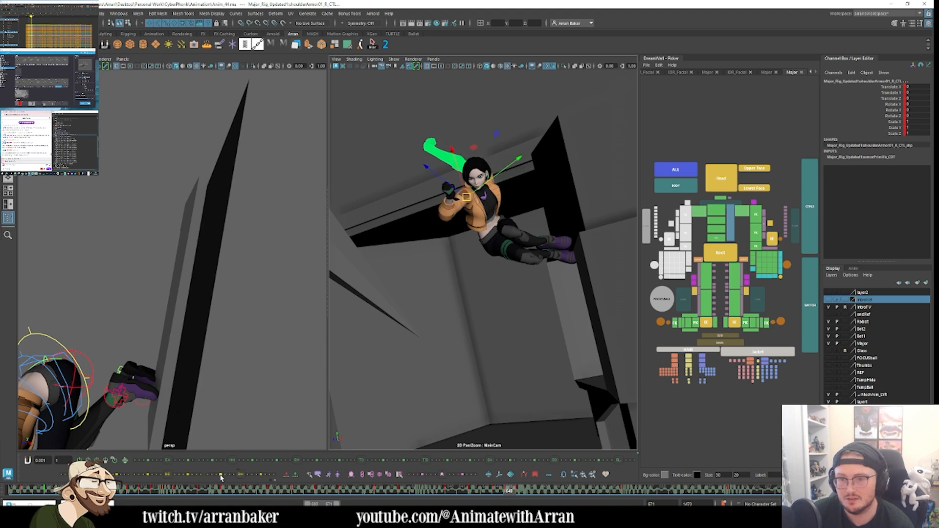
click(782, 224)
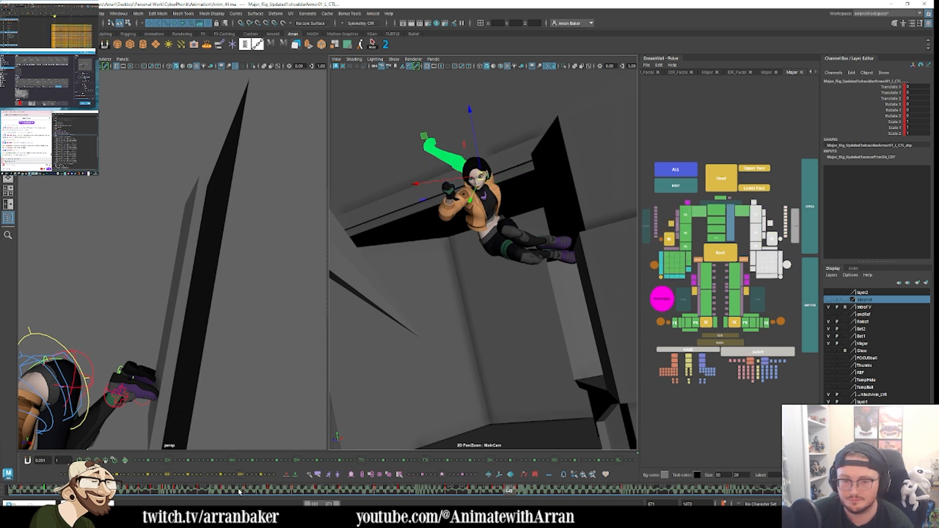
key(.)
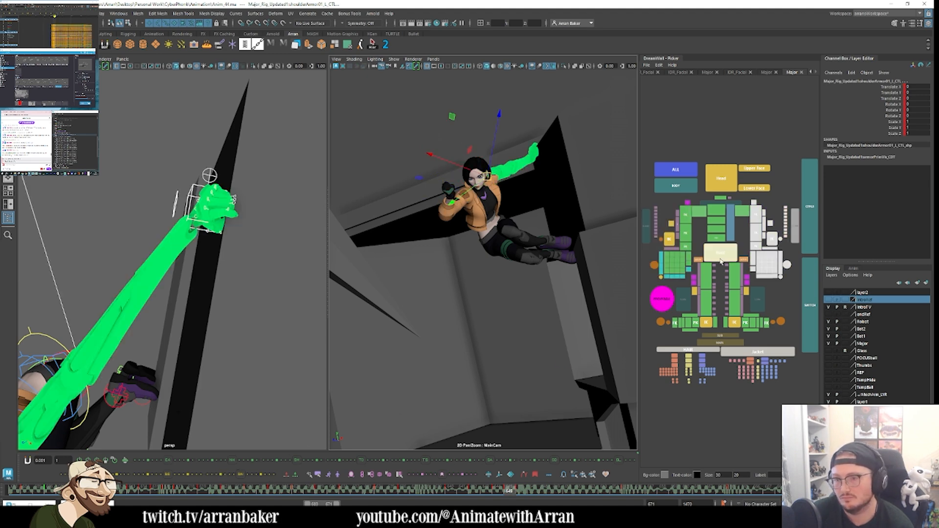
Step: Rotate the left clavicle to adjust the shoulder of the ledge-holding arm and compare it with the crouched key
click(746, 212)
key(e)
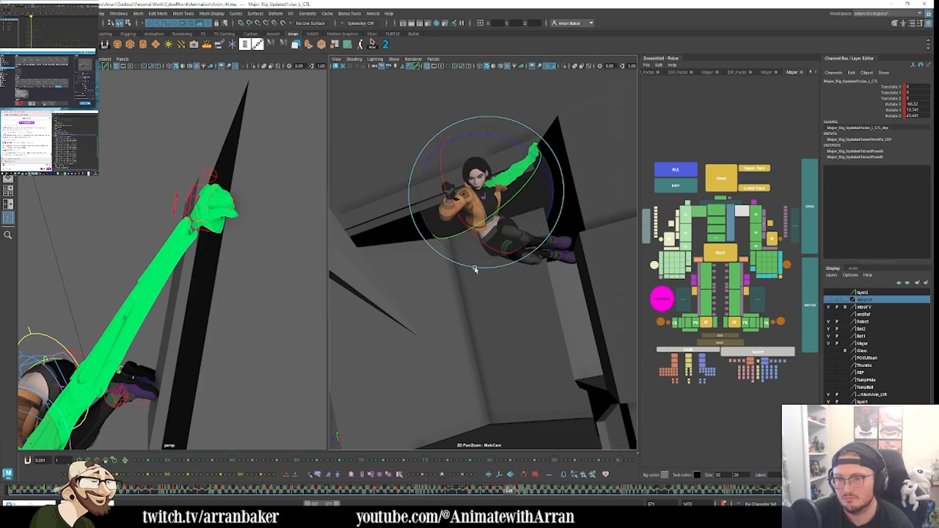
mouse_move(500, 238)
mouse_down()
mouse_move(482, 252)
mouse_move(484, 233)
mouse_up()
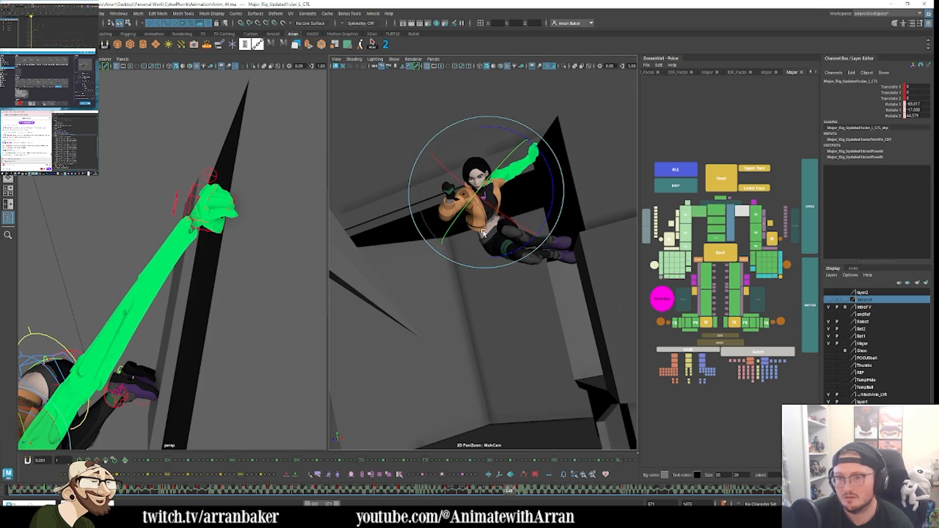
key(.)
key(.)
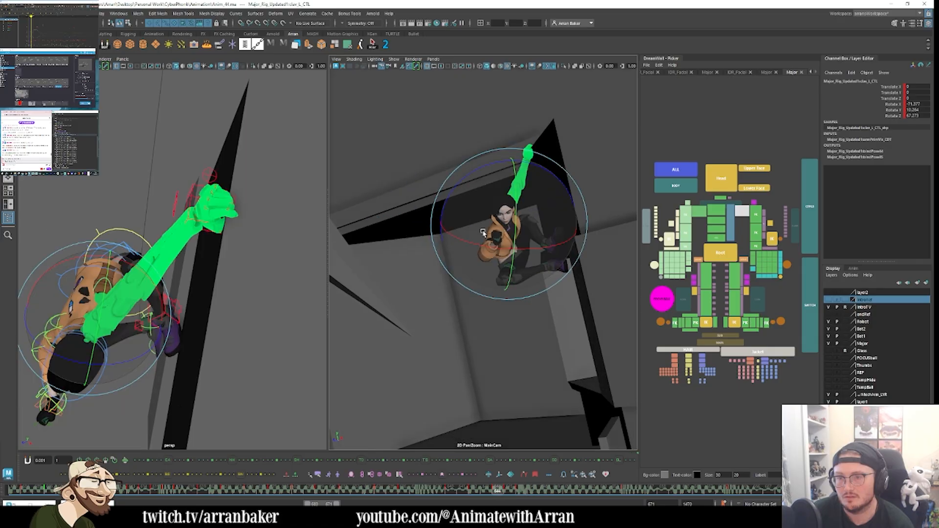
key(.)
key(.)
key(.)
key(.)
key(.)
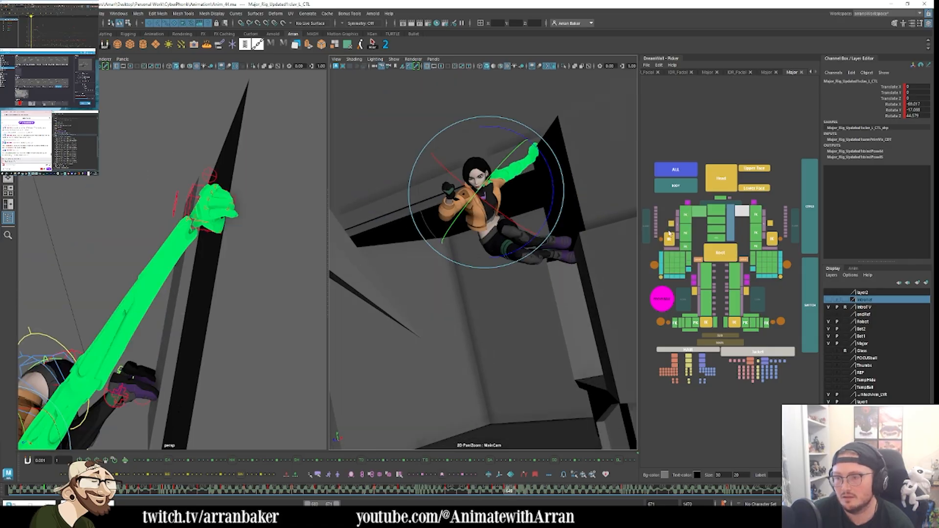
Step: Blend the right arm toward the neighbouring key and rotate its clavicle and shoulder FK controls to reposition the free arm
click(648, 232)
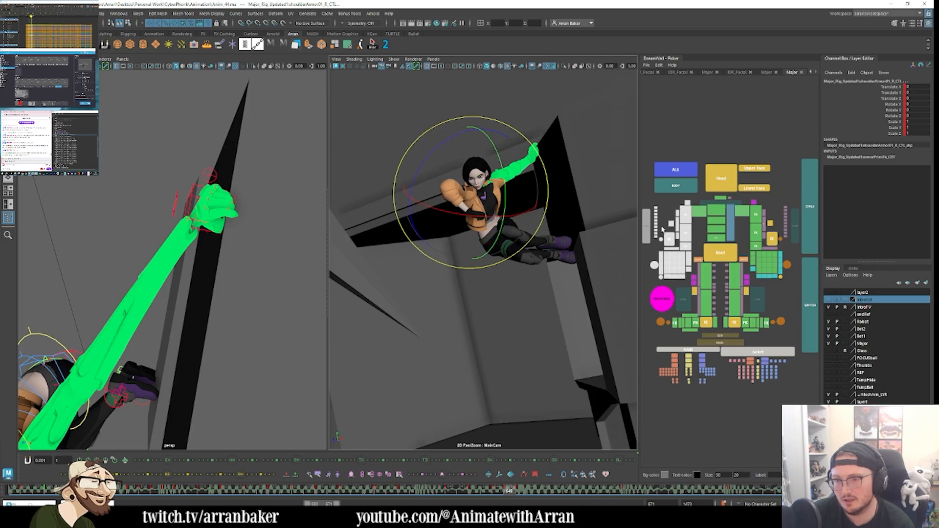
click(698, 212)
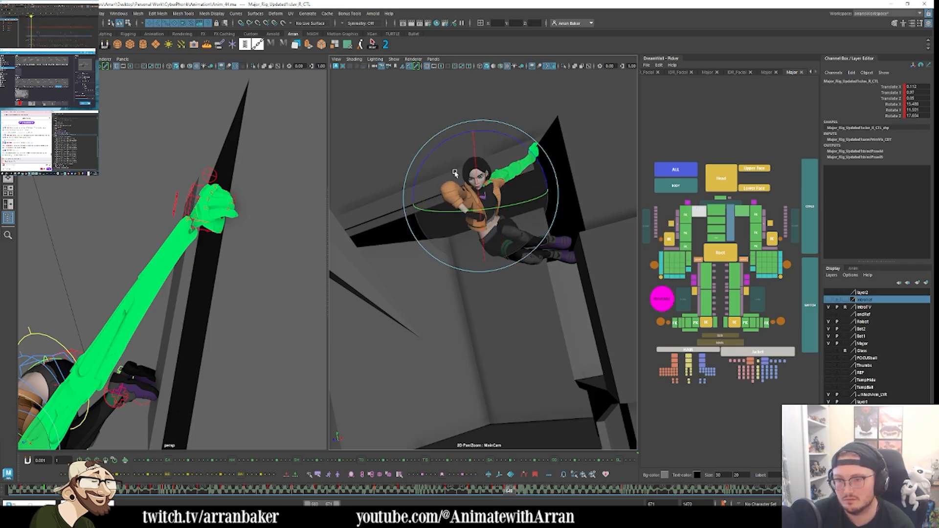
click(685, 212)
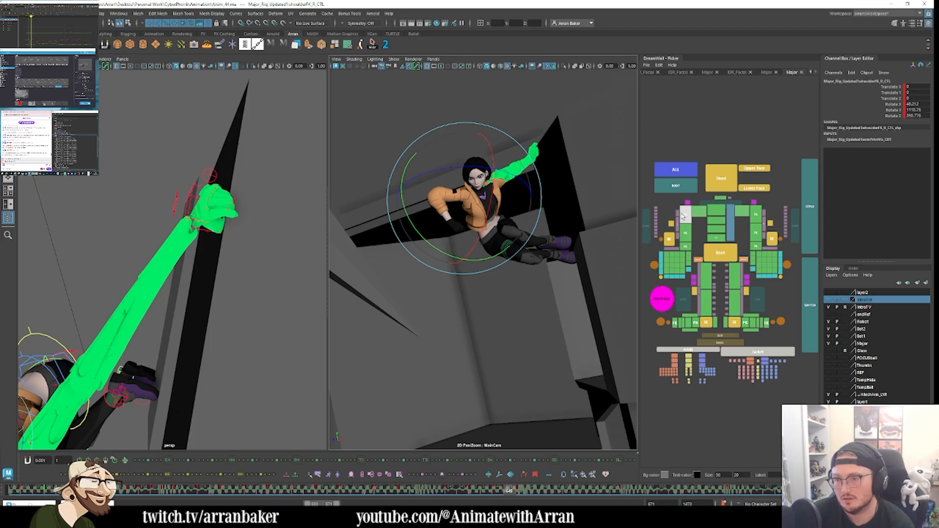
click(452, 186)
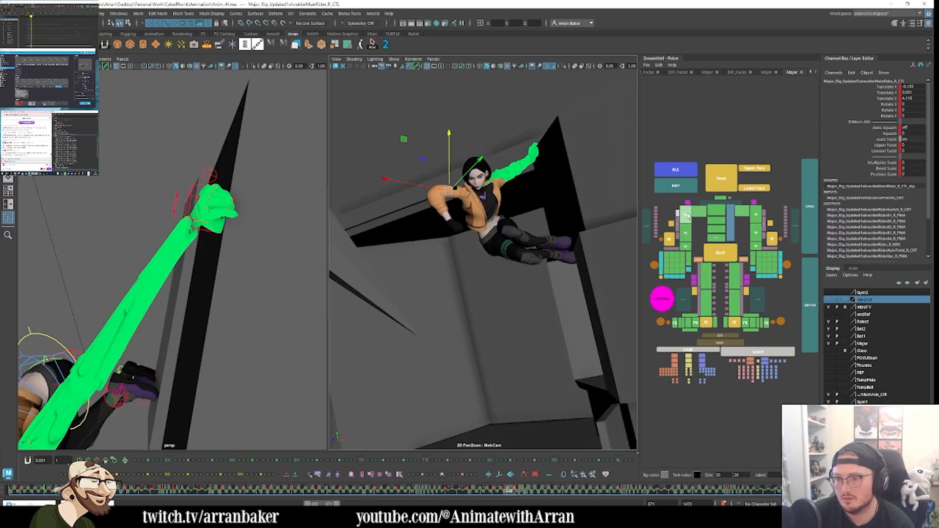
click(686, 213)
drag(477, 198, 551, 240)
Step: On the crouched key, rotate the right shoulder and wrist FK controls to bring the arm in front of the body
key(comma)
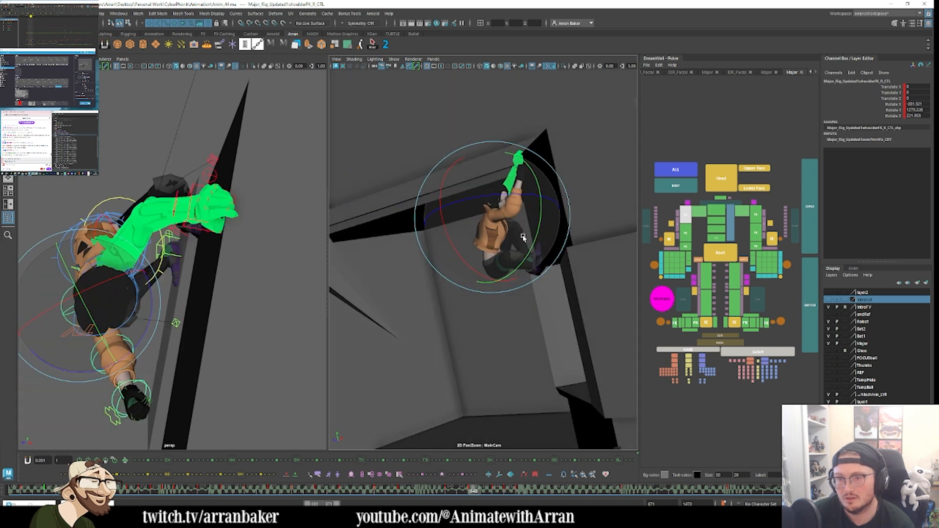
key(period)
drag(465, 217, 505, 213)
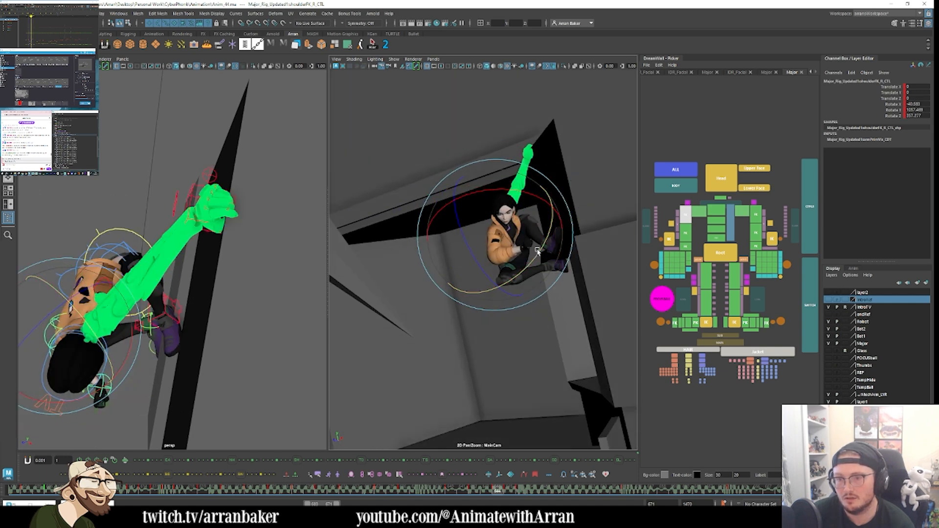
click(684, 246)
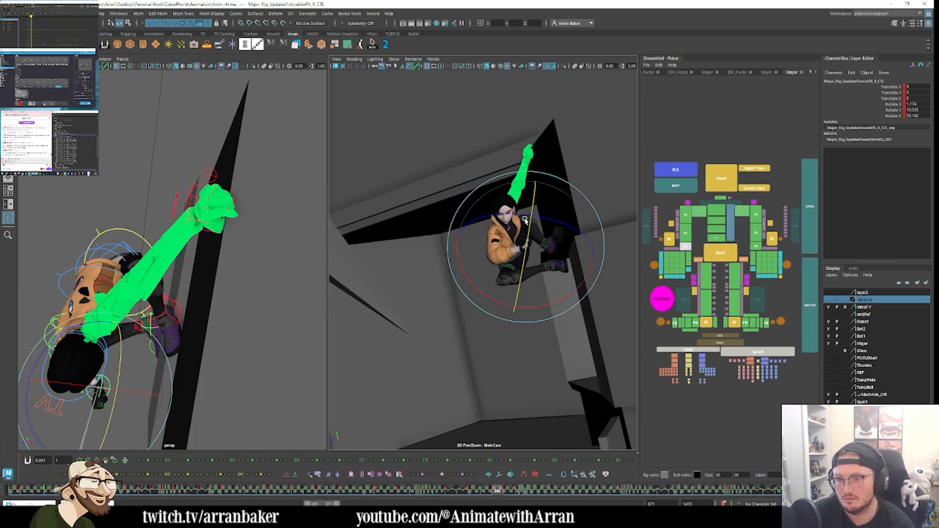
Step: On the following key, rotate the right shoulder FK and clavicle controls to lower the free arm beside the torso
key(period)
key(period)
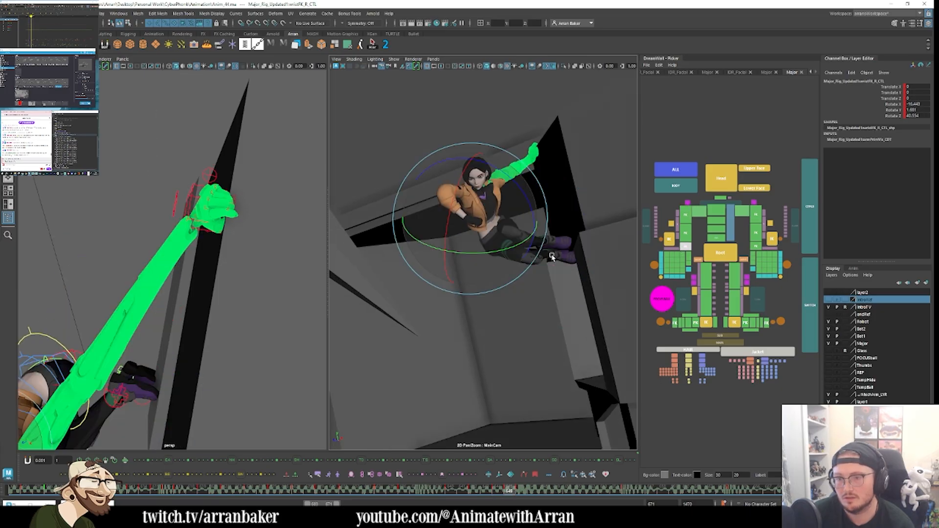
key(comma)
key(period)
click(686, 215)
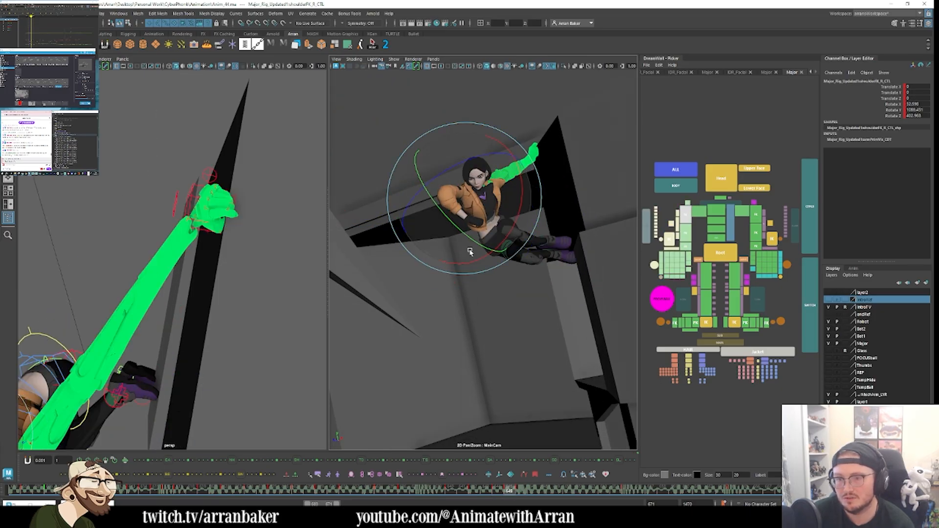
drag(460, 223, 477, 215)
click(699, 211)
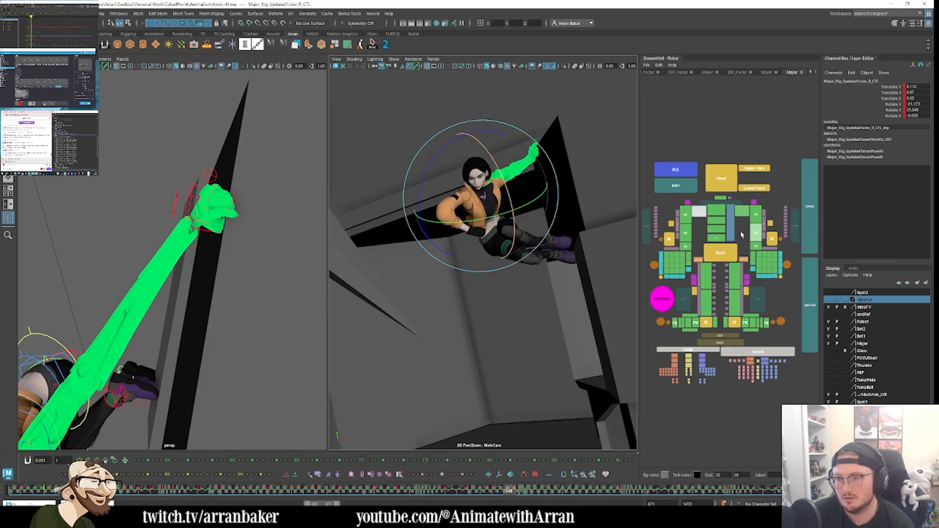
Step: Refine the right shoulder and elbow FK rotations to bend the arm with the hand near the hip
click(687, 215)
mouse_move(480, 219)
mouse_down()
mouse_move(477, 211)
mouse_move(481, 226)
mouse_up()
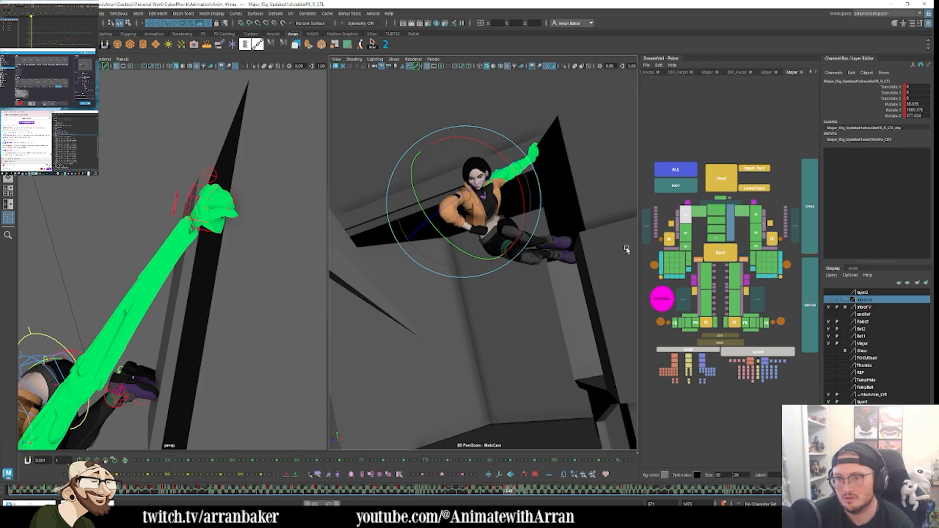
click(686, 234)
drag(478, 245, 504, 253)
key(comma)
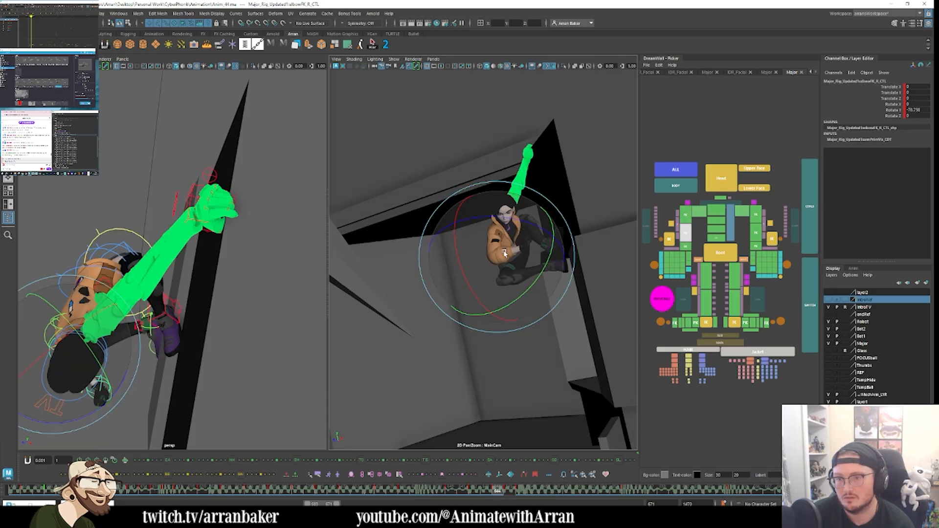
Step: Step through the keys and individual frames around the crouched pose to review the right arm's motion
key(period)
key(period)
key(comma)
key(comma)
key(period)
key(alt+period)
key(alt+period)
key(alt+comma)
key(alt+comma)
key(alt+comma)
key(alt+comma)
key(alt+comma)
key(alt+comma)
key(alt+comma)
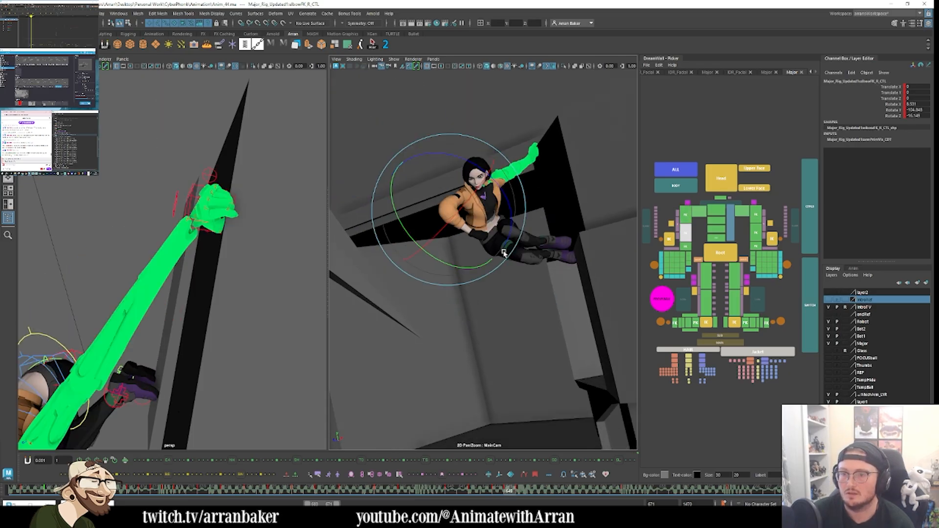
key(alt+period)
key(alt+period)
key(alt+period)
key(alt+period)
key(alt+period)
key(alt+period)
key(period)
key(comma)
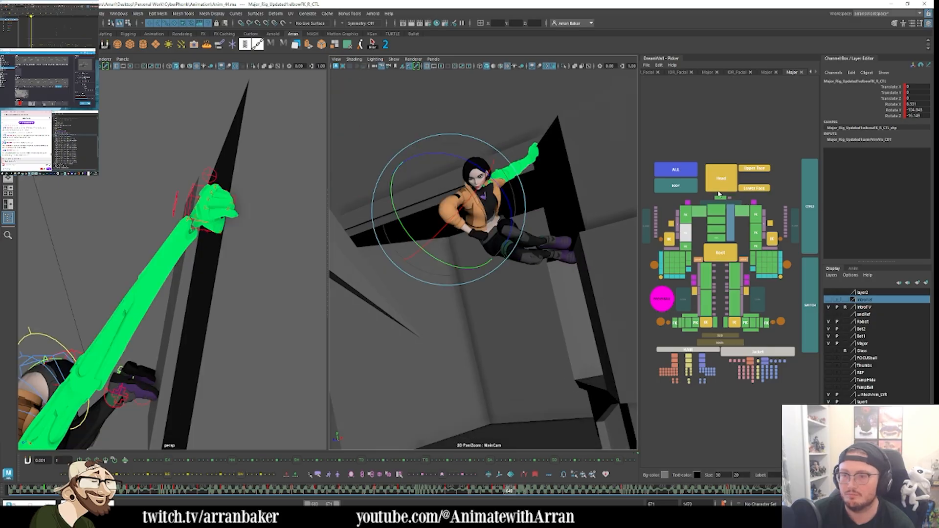
Step: Select the character's head control and rotate the head in the pose where she swings around the ledge by one arm
click(721, 179)
key(comma)
key(comma)
key(period)
key(period)
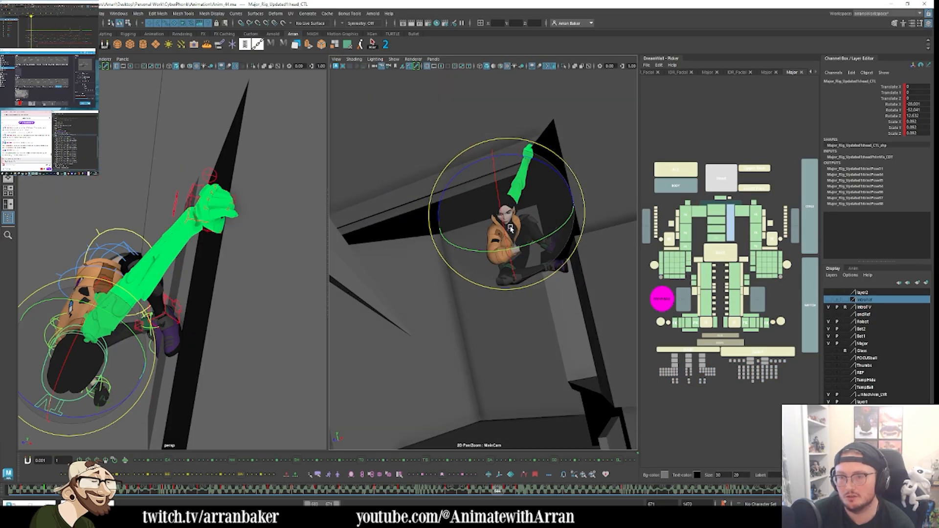
drag(495, 222, 435, 166)
key(period)
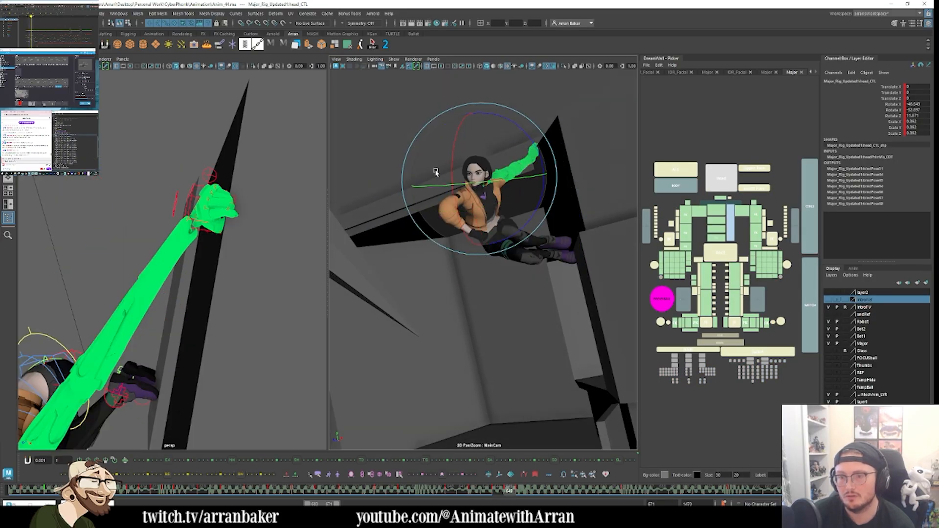
Step: Step back and forth through the neighbouring keys to examine the head rotation during the ledge swing and release
key(period)
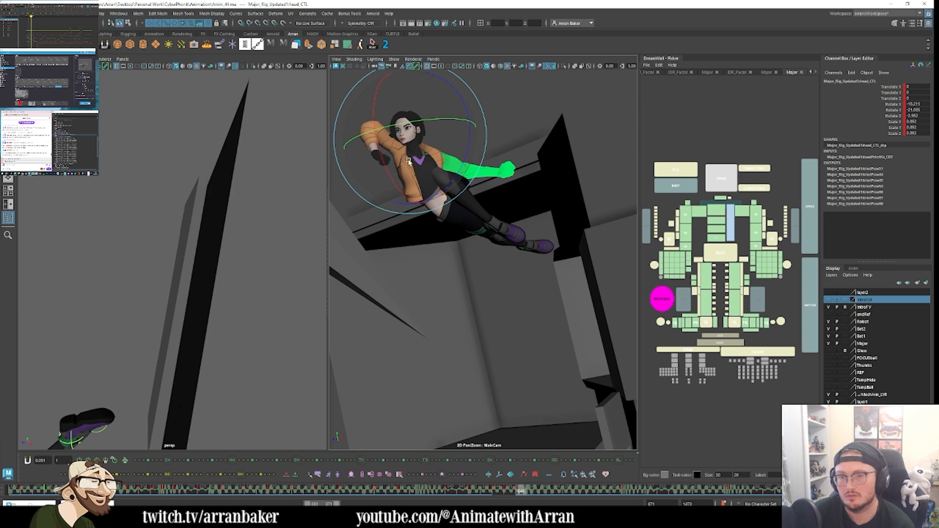
key(comma)
key(comma)
key(period)
key(period)
key(comma)
key(comma)
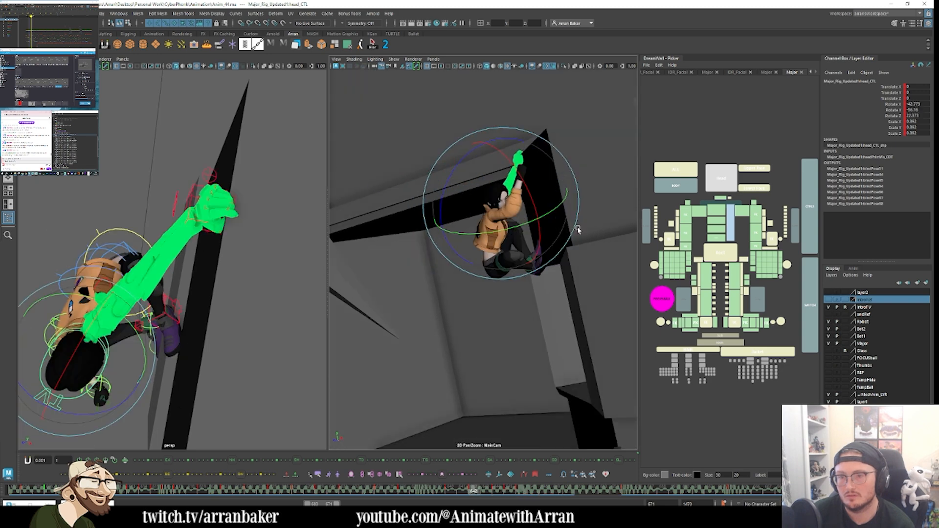
key(period)
key(period)
key(period)
key(period)
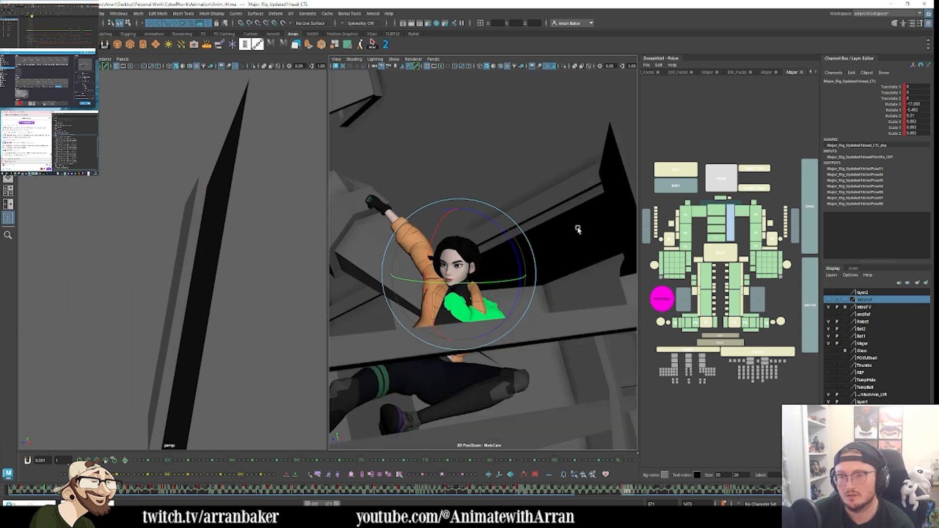
key(comma)
key(comma)
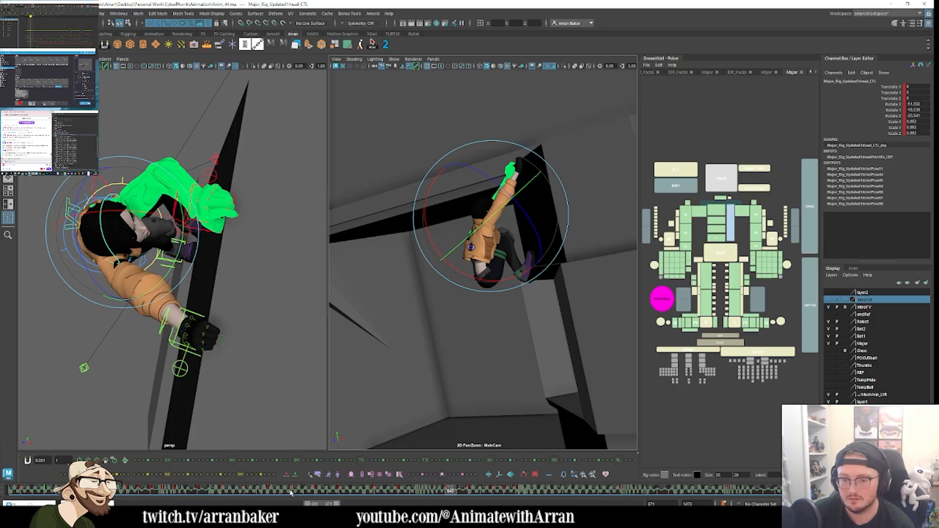
Step: Select all of the character's rig controls and inspect their keys around the pose where both hands grip the ledge
drag(291, 492, 439, 489)
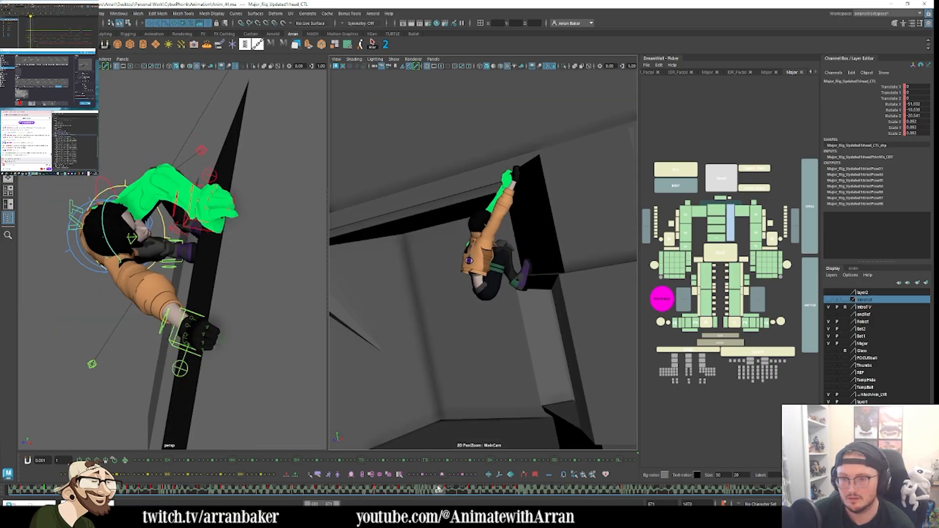
click(683, 170)
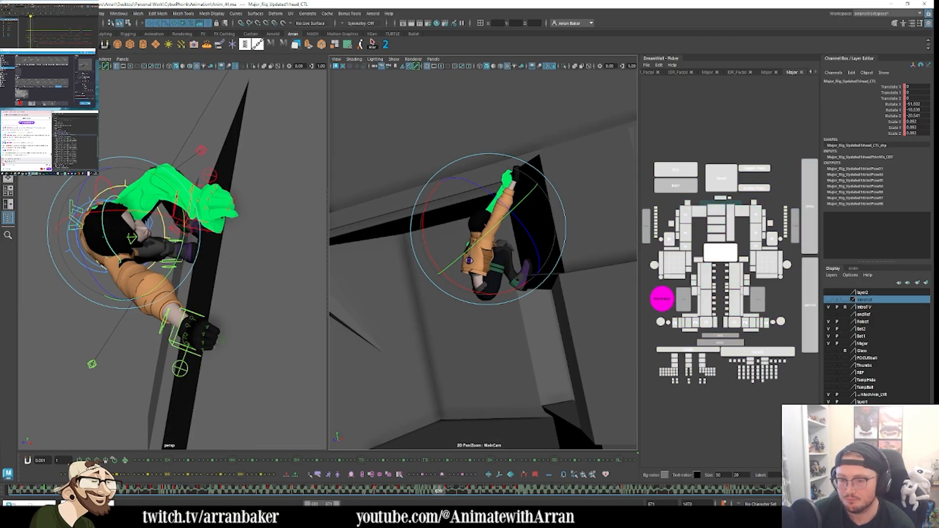
middle_click(401, 491)
middle_drag(401, 492, 431, 490)
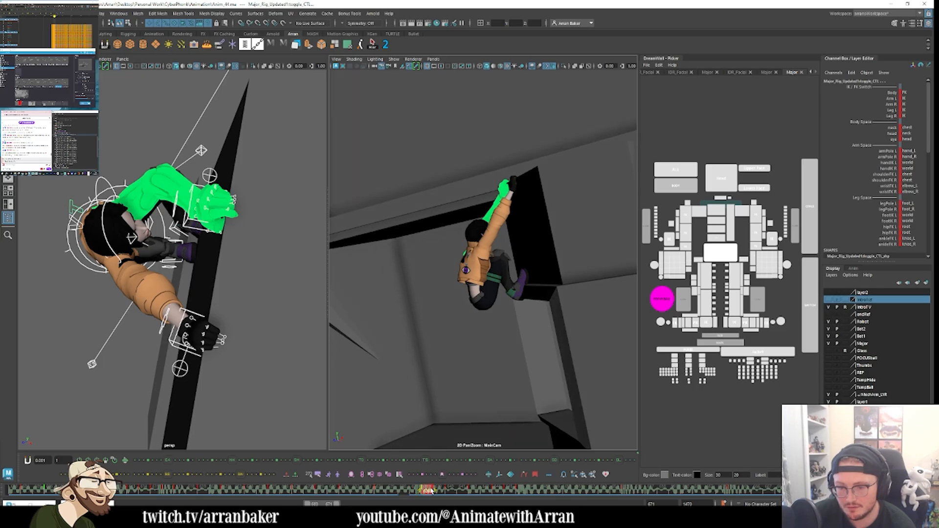
mouse_move(430, 491)
mouse_down()
mouse_move(345, 493)
mouse_move(452, 492)
mouse_move(422, 492)
mouse_up()
double_click(421, 492)
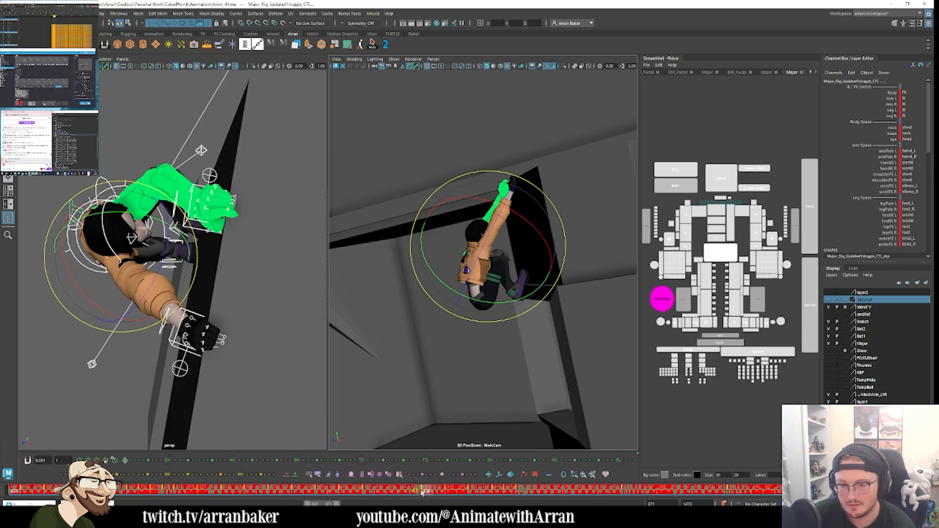
click(426, 493)
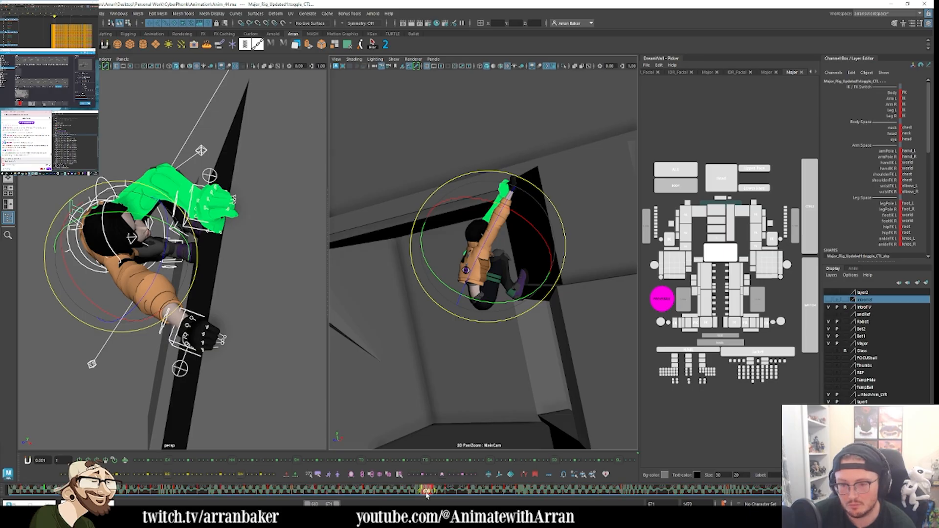
click(419, 493)
drag(416, 494, 390, 492)
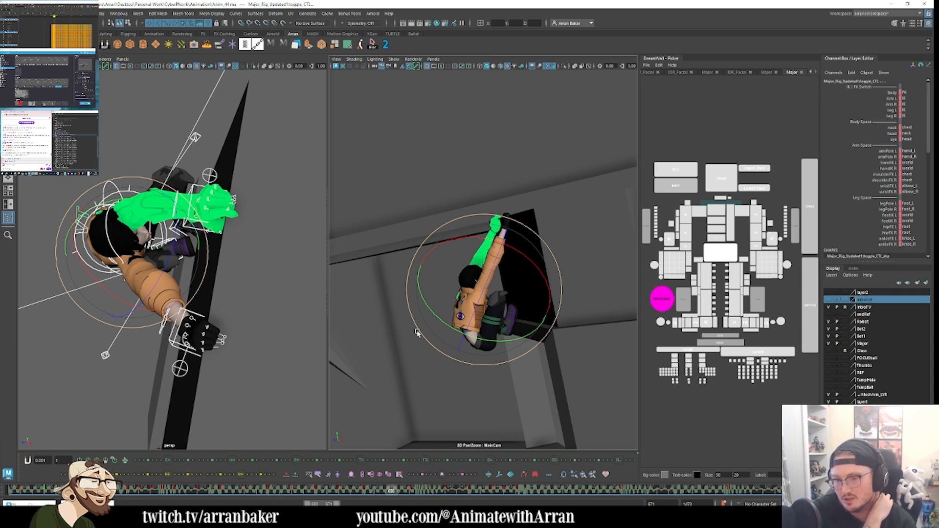
Step: Enlarge the MainCam view, scrub through the shot, and move the start of the playback range earlier
key(space)
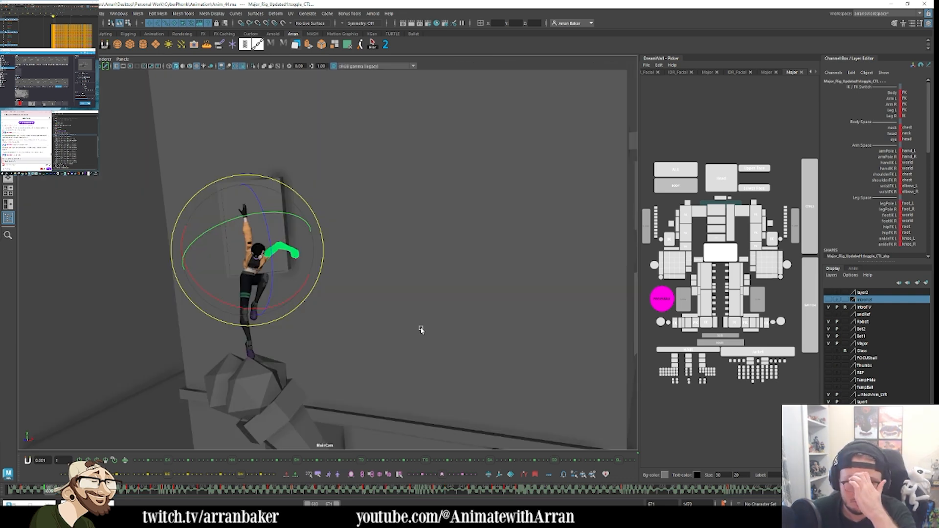
click(27, 490)
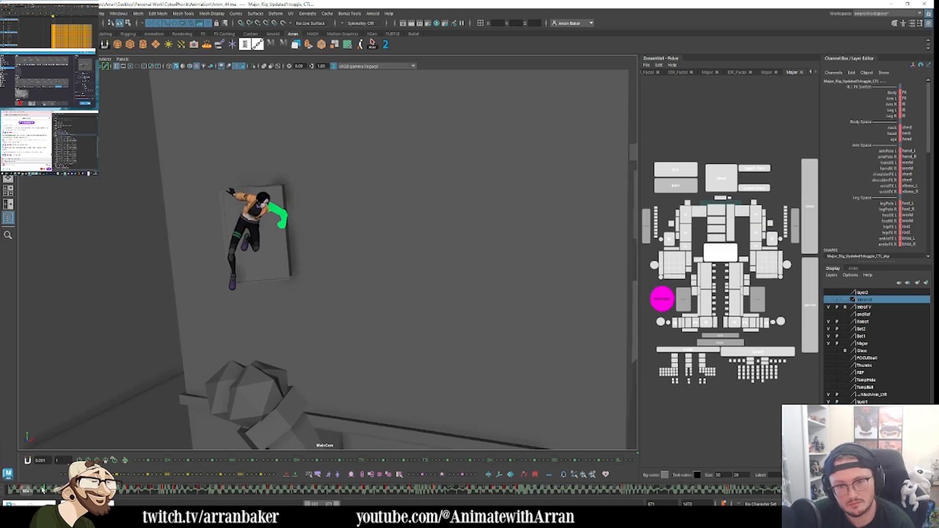
drag(42, 490, 558, 452)
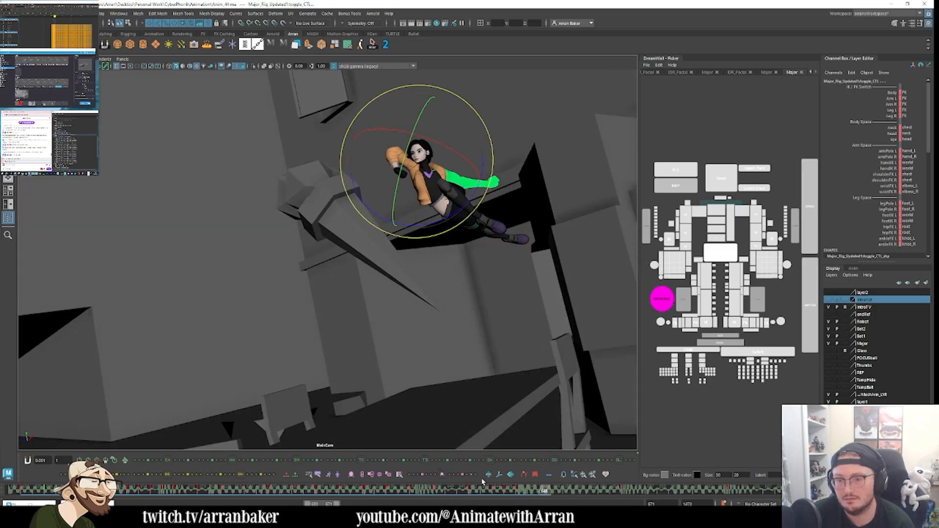
drag(353, 493, 13, 492)
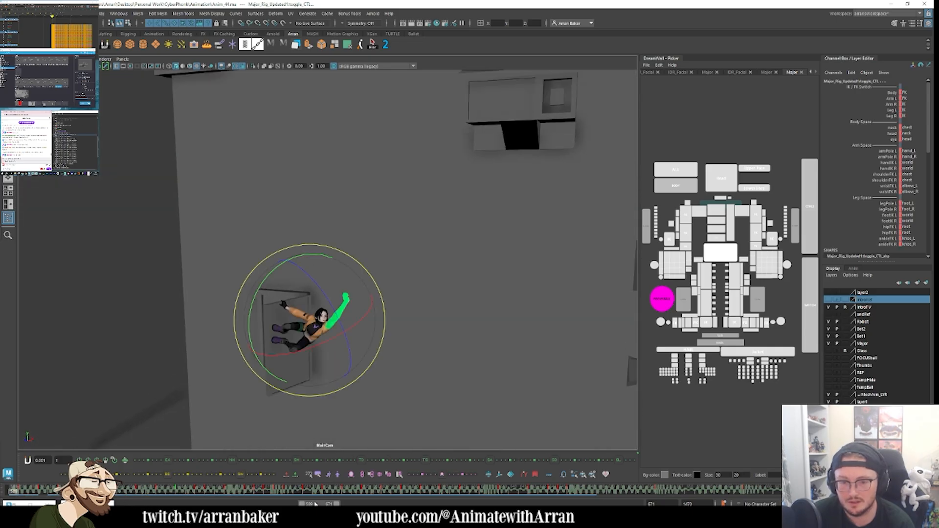
drag(301, 504, 261, 502)
drag(328, 489, 299, 504)
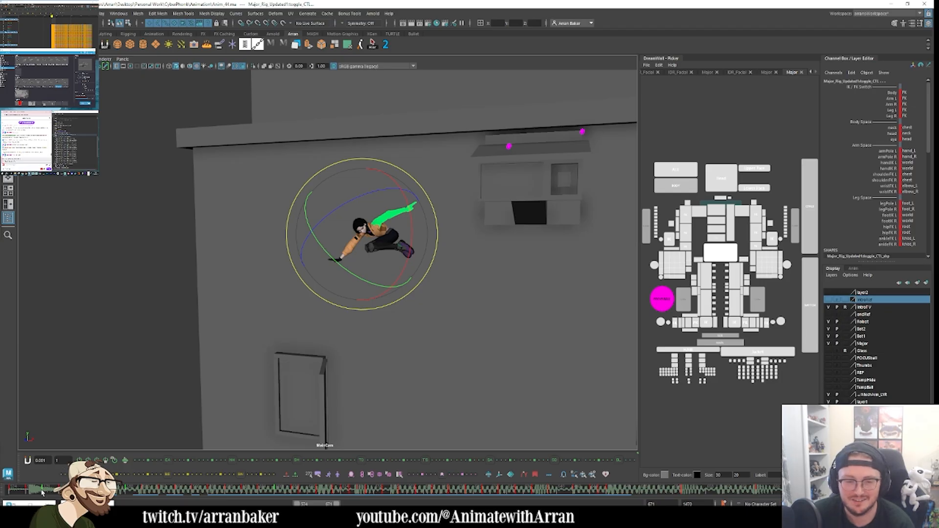
Step: Clear the control selection and review the MainCam playblast in the player, replaying it from an early frame
click(367, 139)
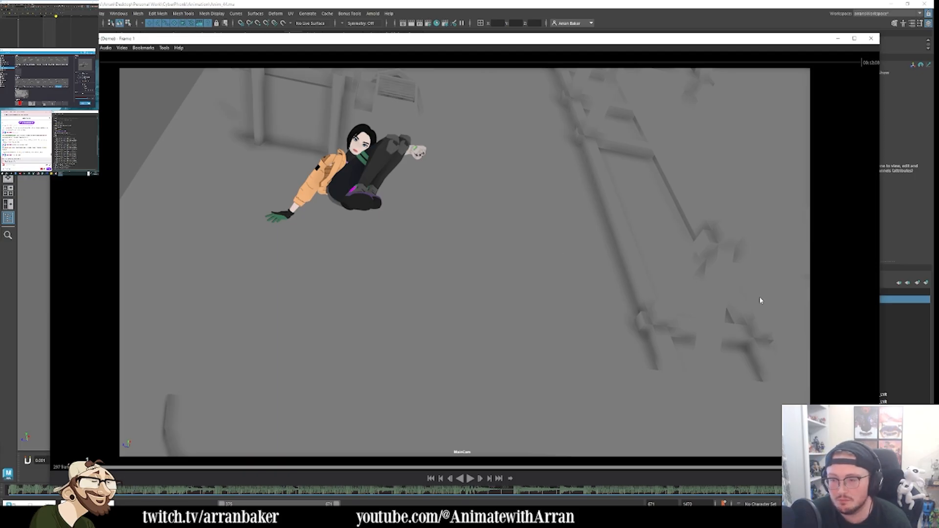
key(space)
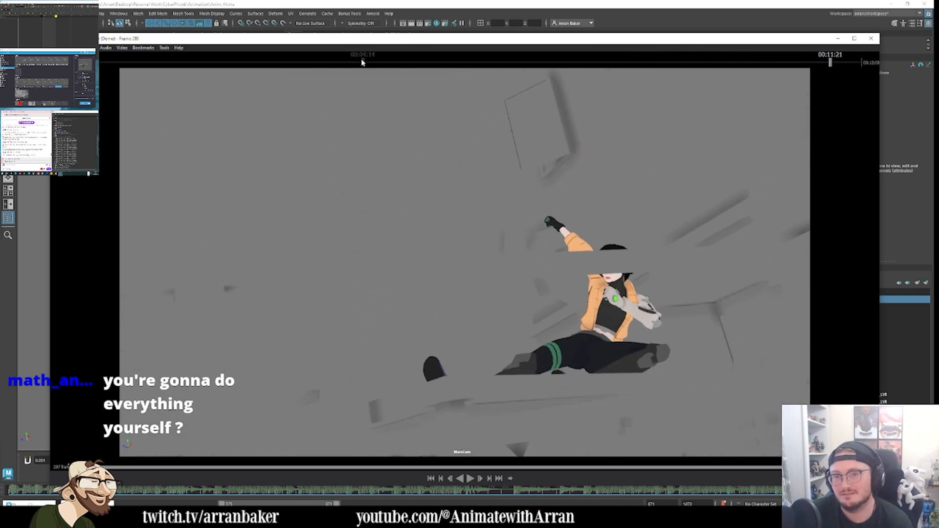
mouse_move(362, 63)
mouse_down()
mouse_move(204, 58)
mouse_move(253, 57)
mouse_up()
key(space)
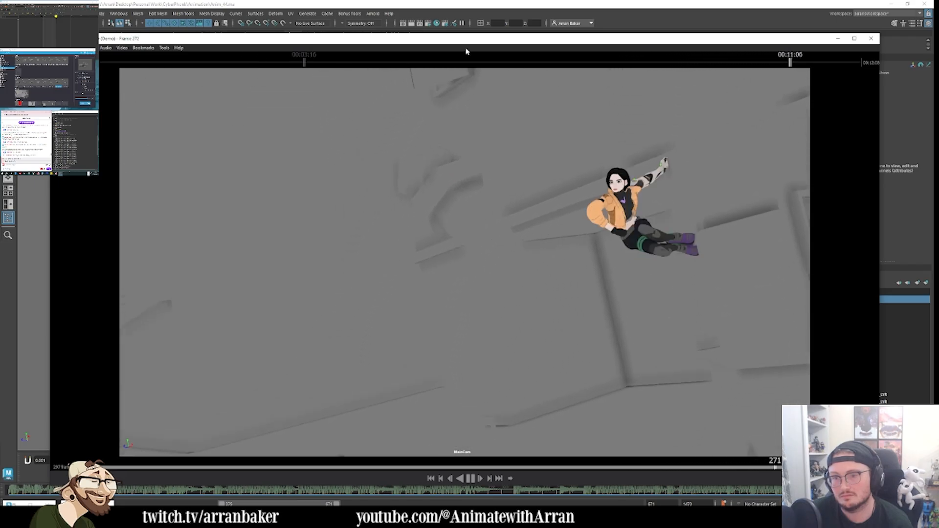
Step: Scrub the playblast between about frames 195 and 211 to examine the drop from the cable to the door panel
click(566, 63)
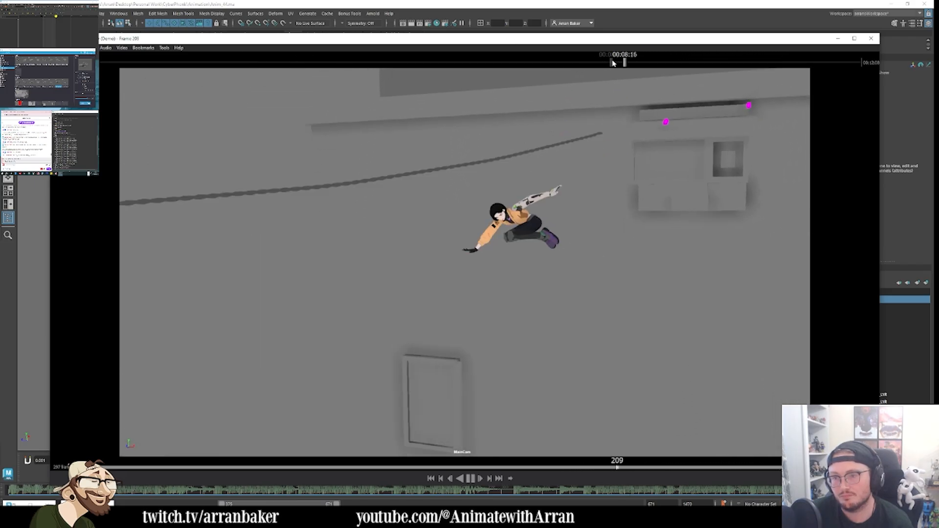
click(639, 63)
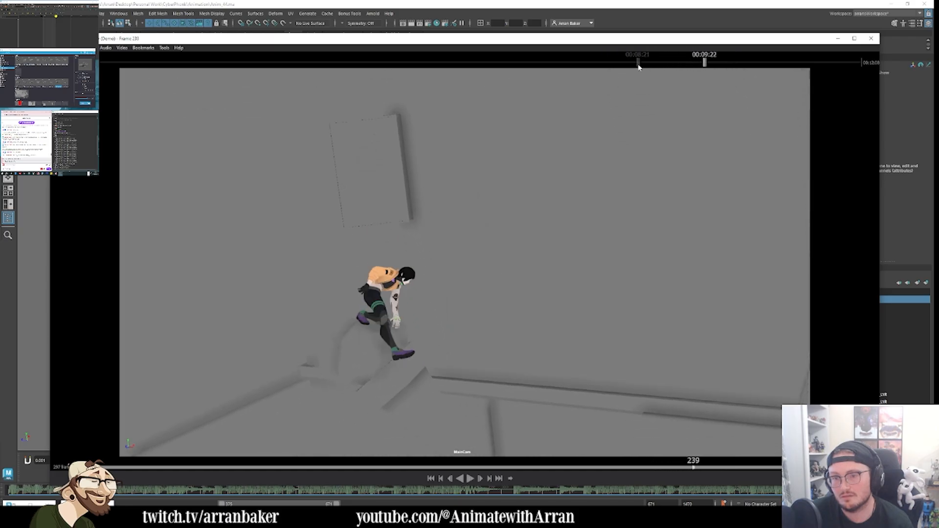
click(633, 62)
drag(634, 66, 611, 64)
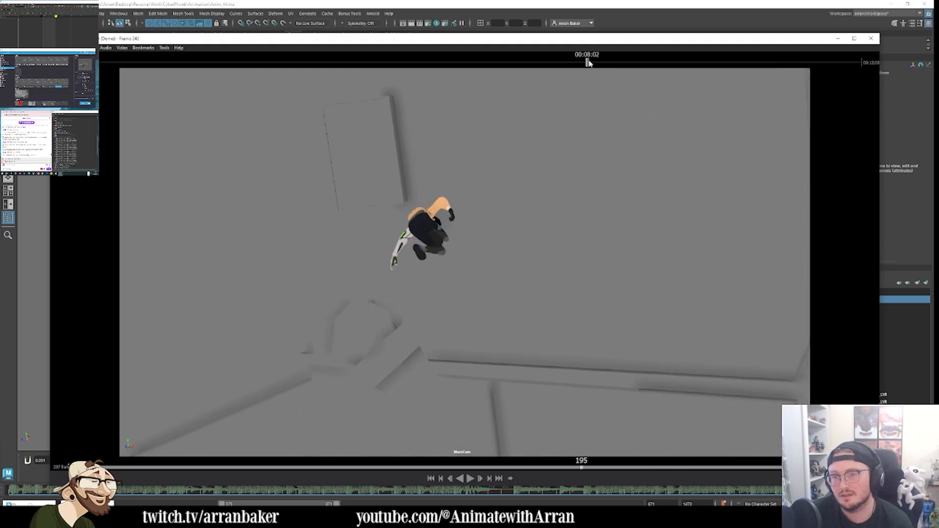
drag(588, 63, 635, 65)
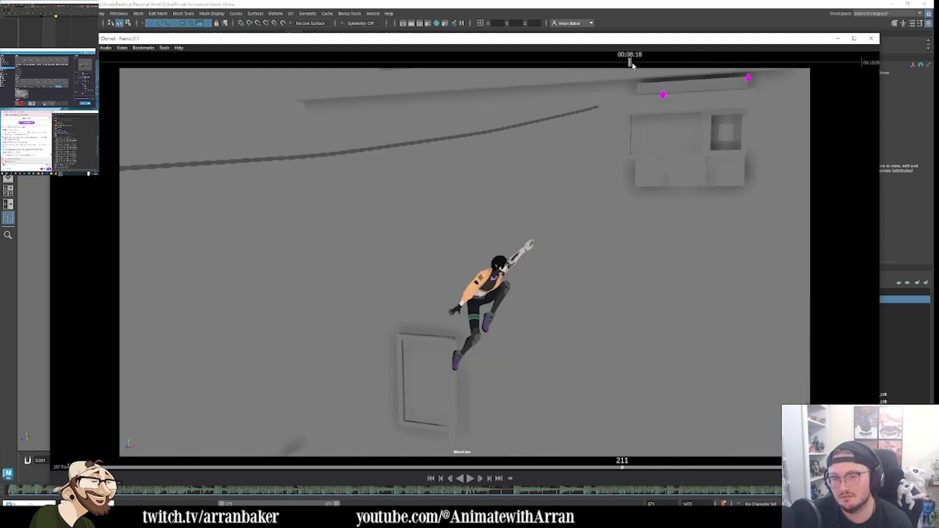
Step: Replay the playblast repeatedly from around frame 211 to examine the landing on the door panel and the following leap
click(632, 63)
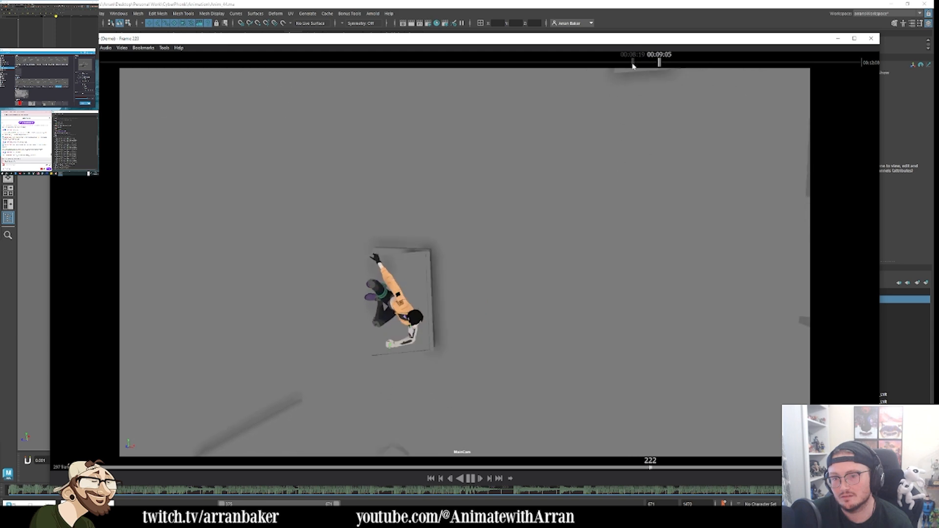
click(632, 64)
click(632, 64)
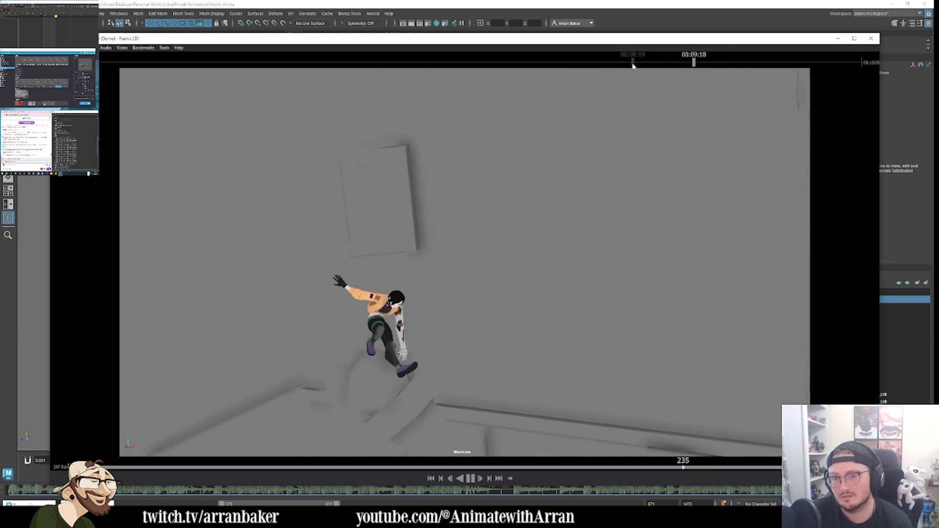
click(633, 64)
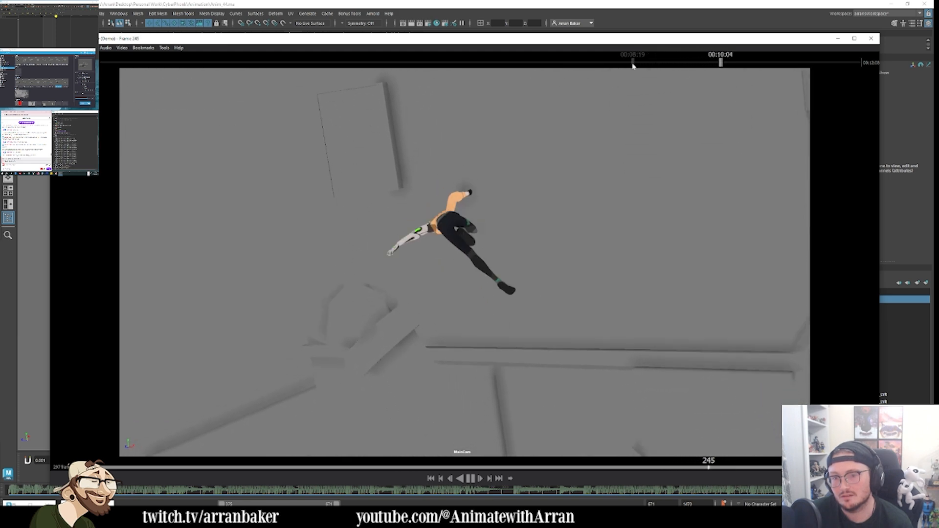
click(631, 64)
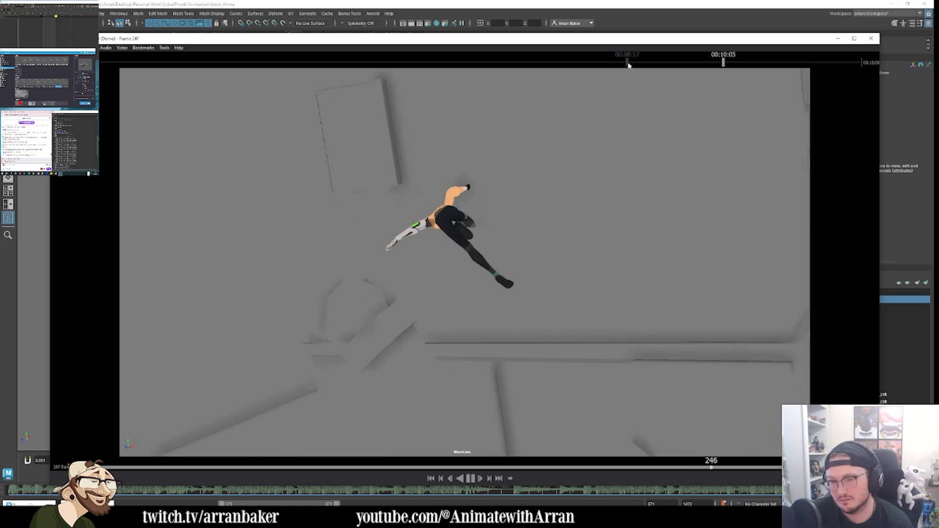
key(space)
click(630, 64)
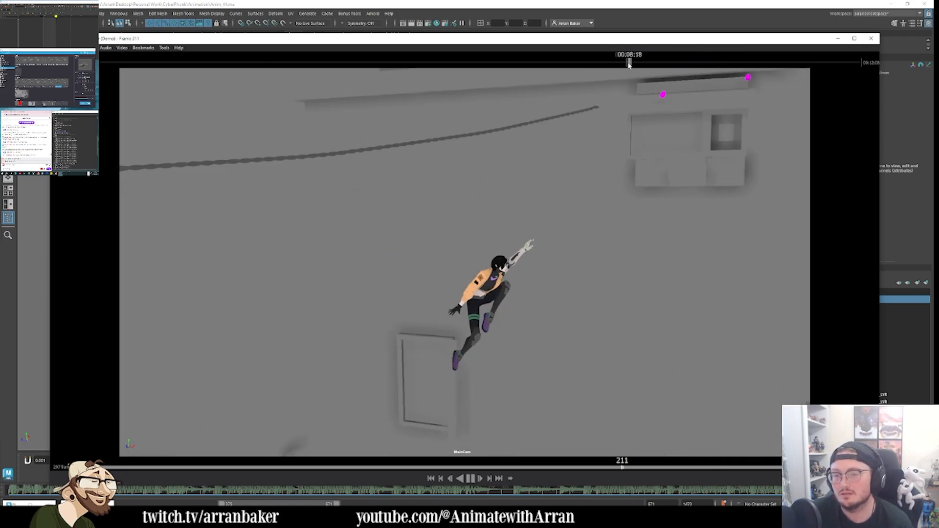
key(space)
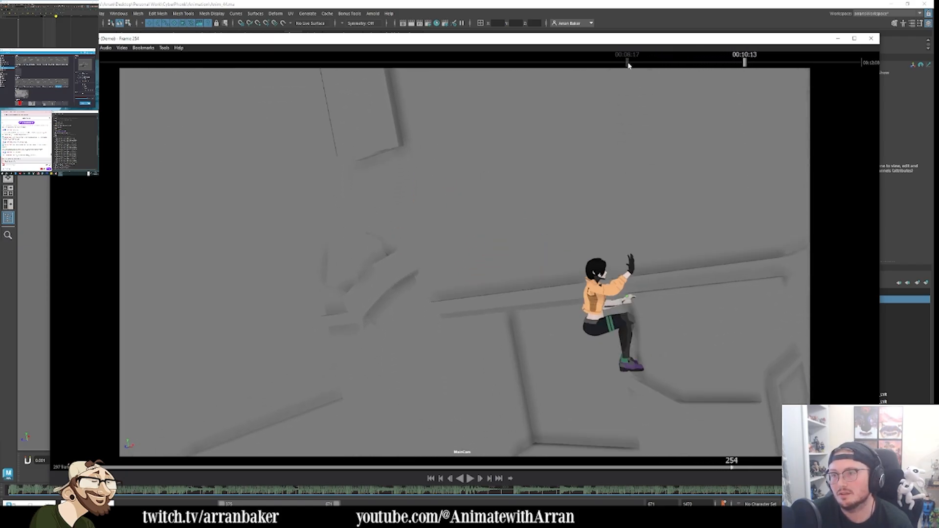
click(630, 64)
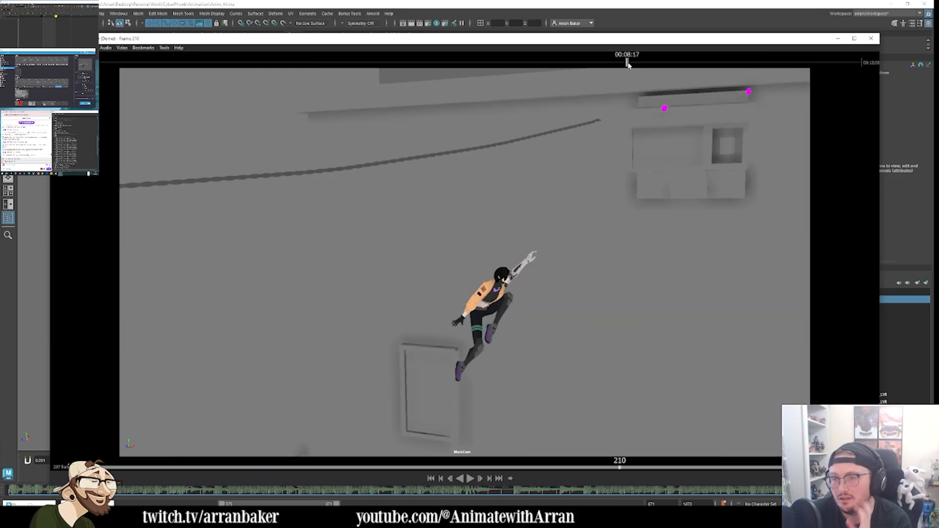
key(space)
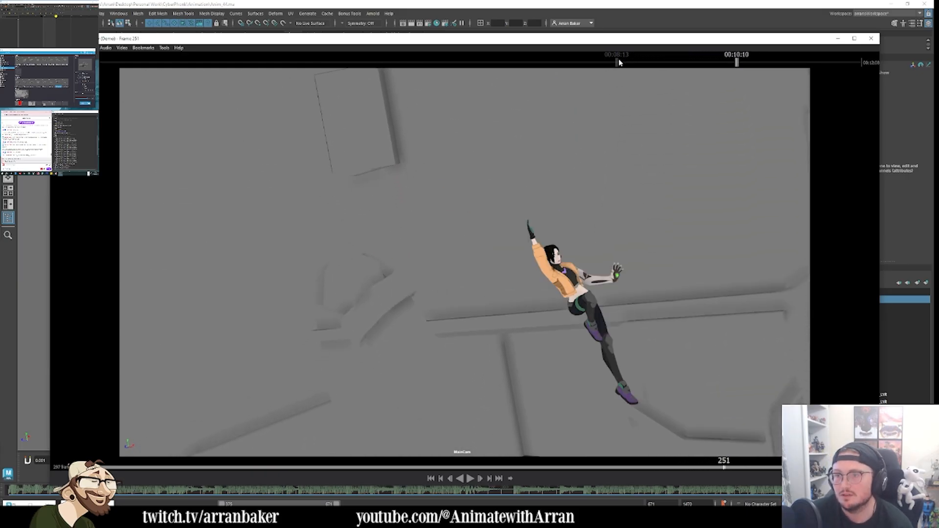
Step: Rewind the playblast to around frame 197 and replay the fall from the cable through the leap off the rocks
click(639, 59)
click(654, 63)
drag(655, 63, 592, 65)
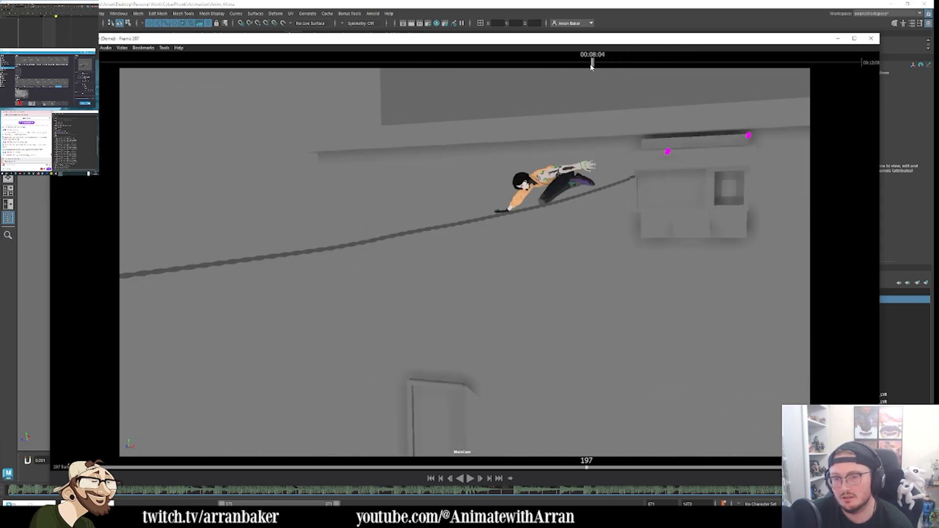
key(space)
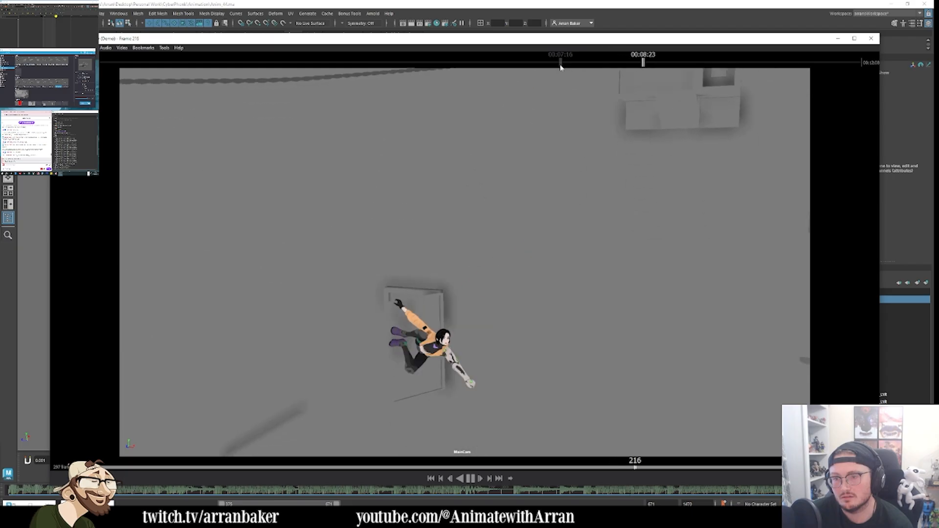
key(space)
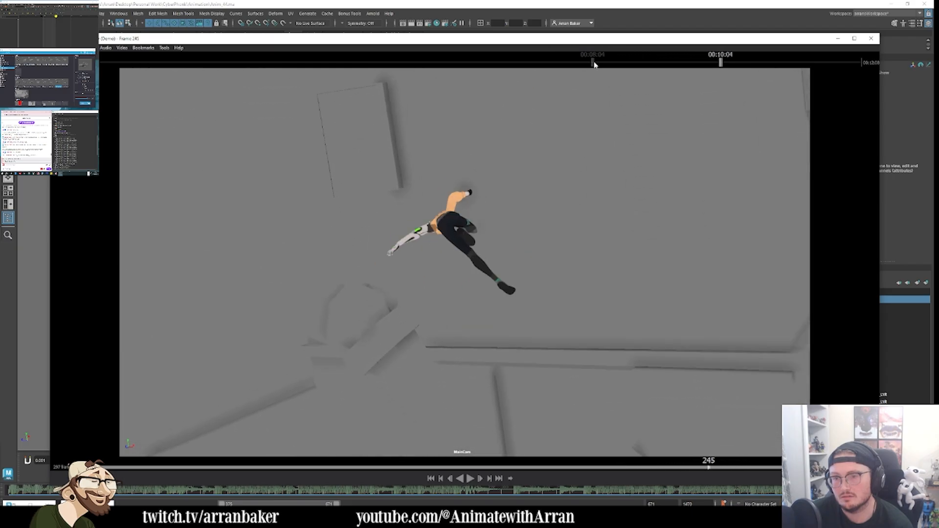
Step: Replay the playblast between about frames 226 and 259 to examine the panel landing and leap, and close the player
key(space)
click(667, 62)
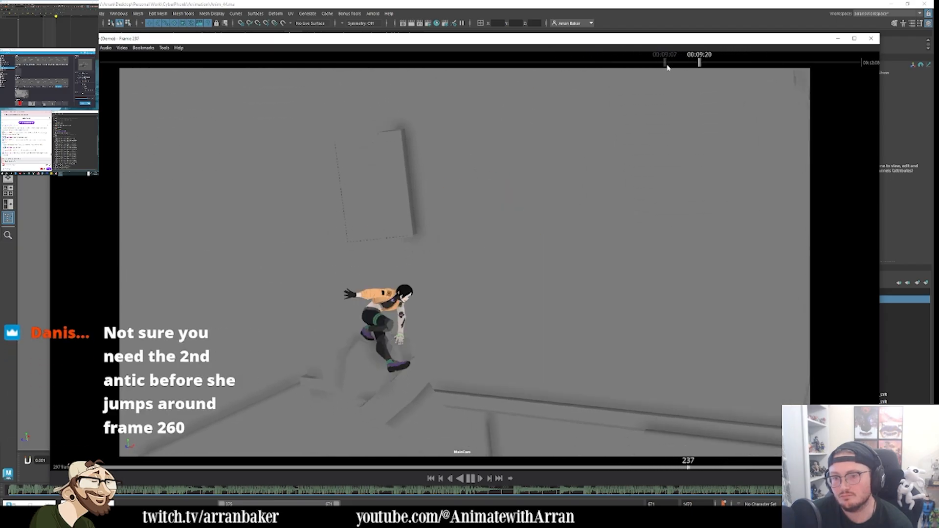
key(space)
click(689, 63)
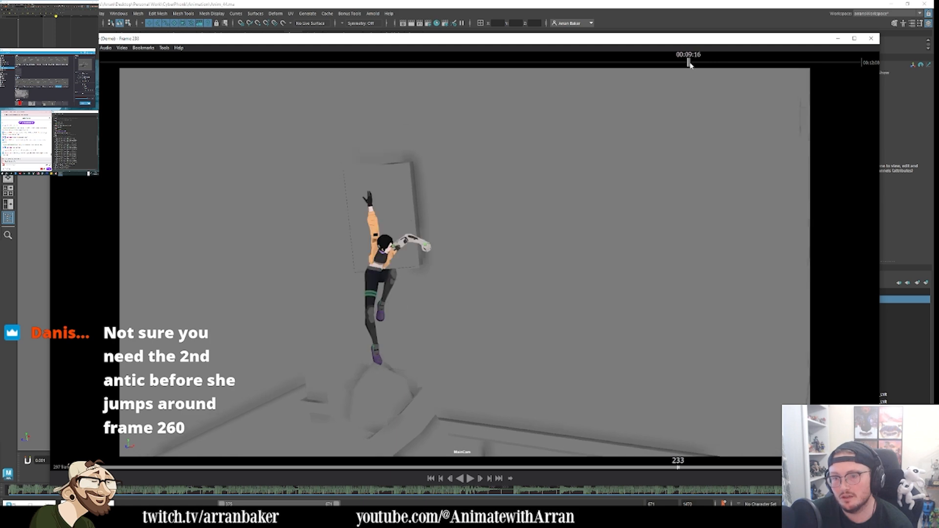
mouse_move(690, 64)
mouse_down()
mouse_move(738, 64)
mouse_move(677, 66)
mouse_move(684, 75)
mouse_up()
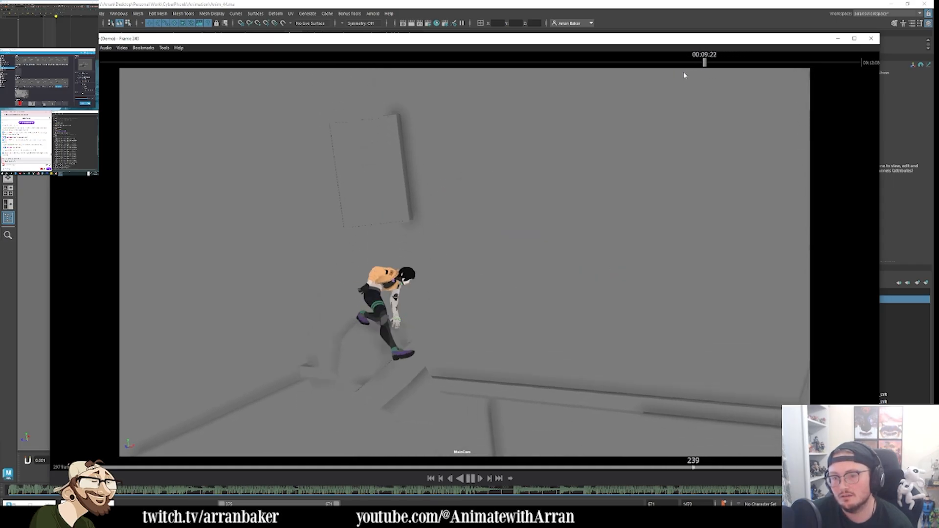
key(space)
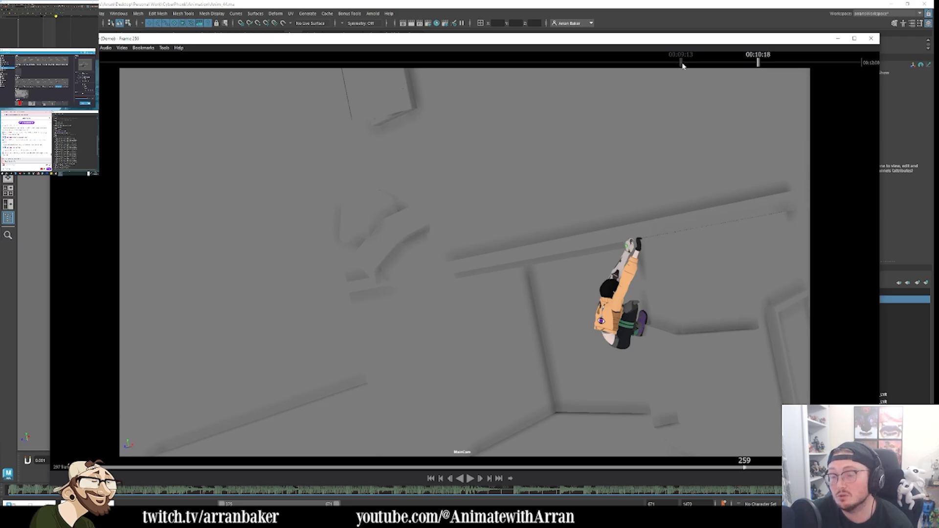
click(671, 58)
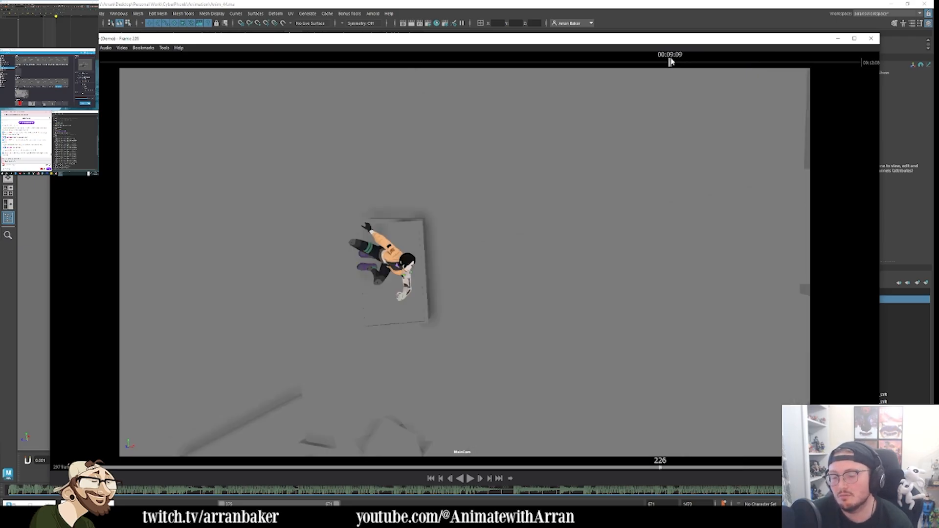
click(871, 40)
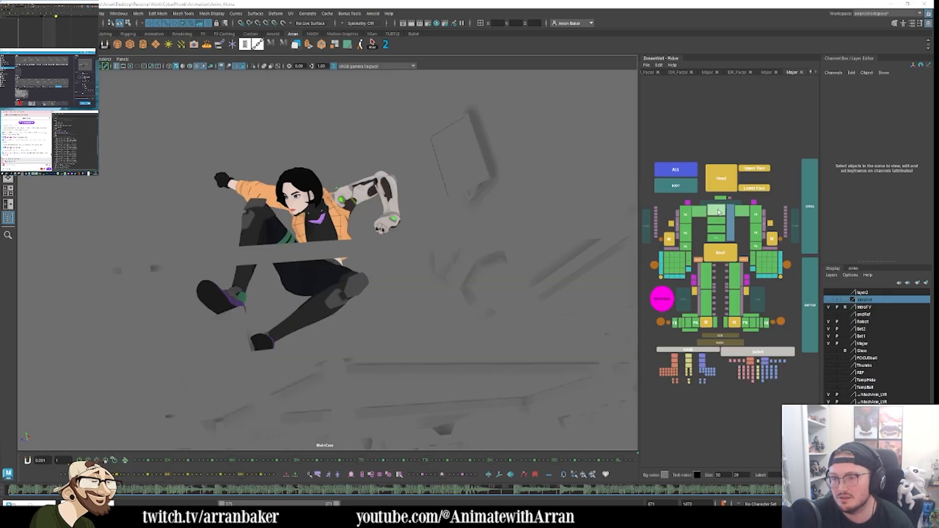
Step: With the character's controls selected, shift the visible timeline range around the door panel landing and play the motion in the viewport
click(612, 490)
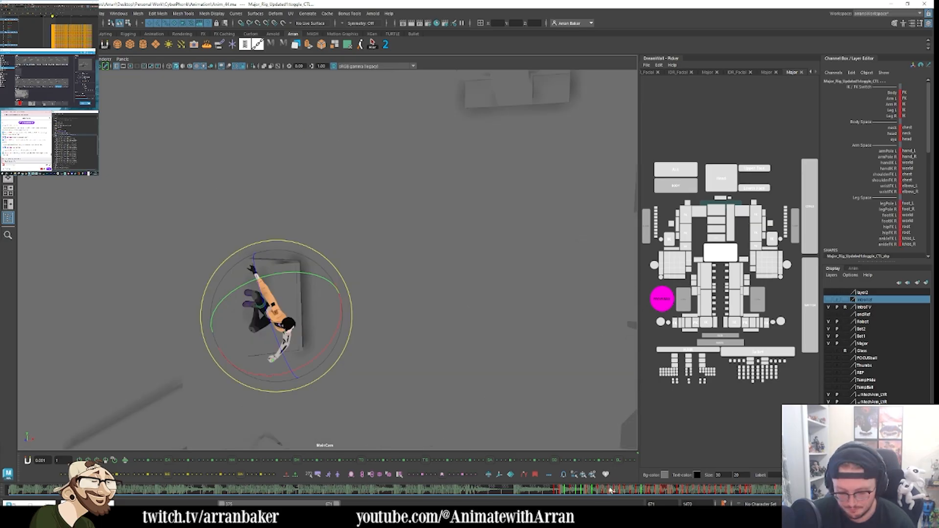
drag(611, 491, 622, 490)
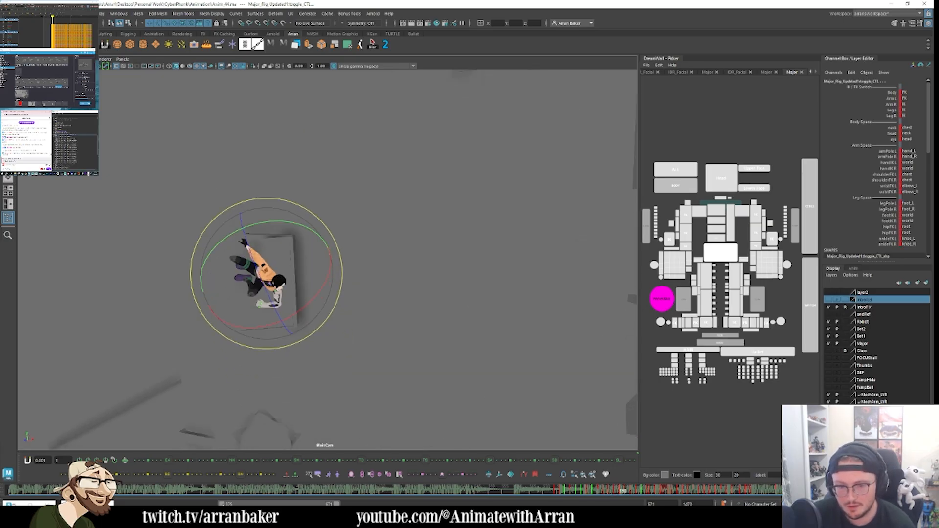
drag(222, 504, 283, 504)
key(alt+v)
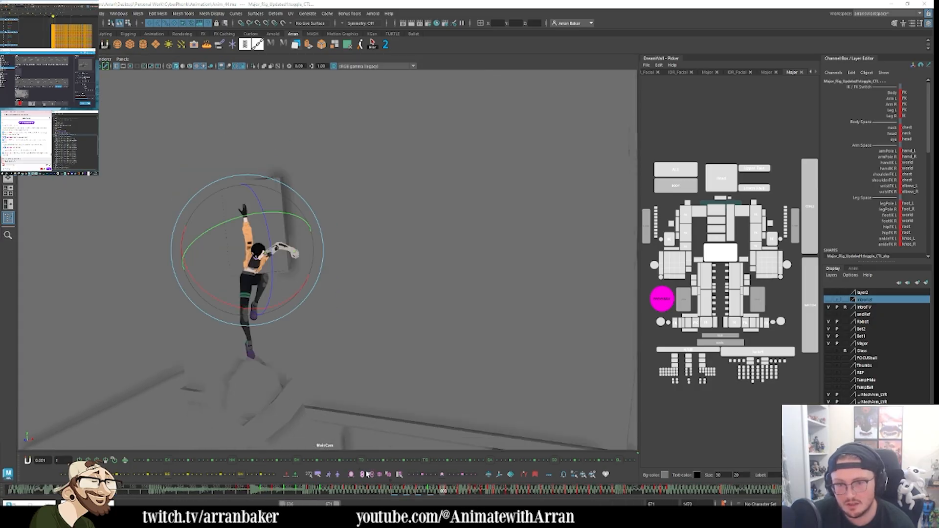
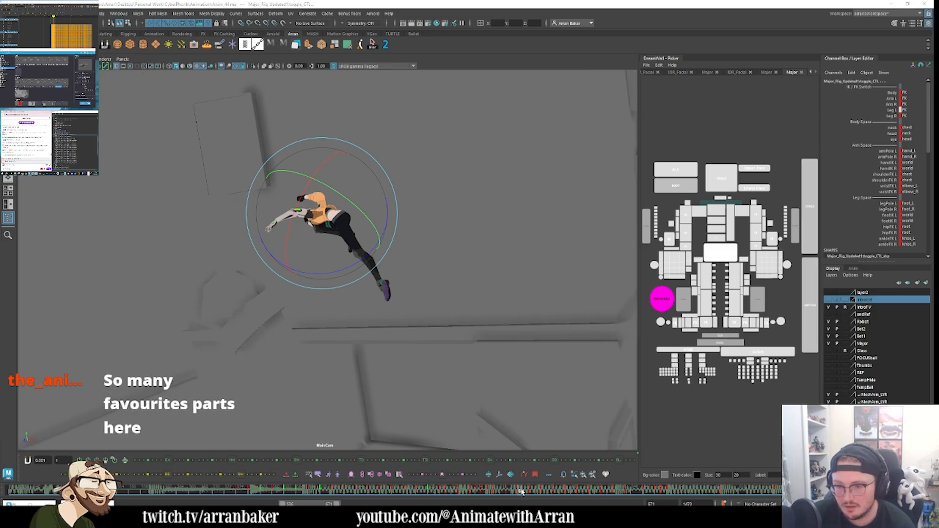
Step: Scrub the timeline between the door panel landing and the drop onto the rocks to examine the character's poses
drag(522, 494, 404, 494)
click(494, 493)
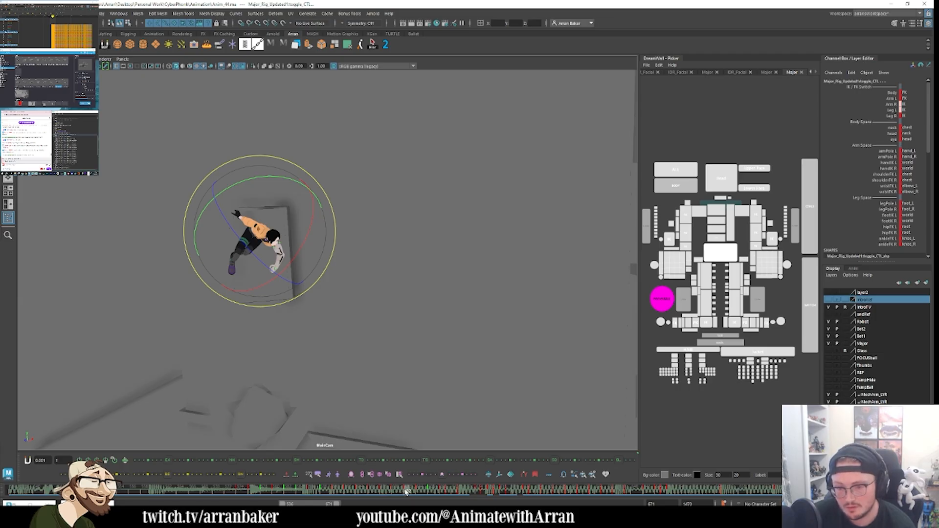
drag(405, 493, 432, 494)
double_click(426, 493)
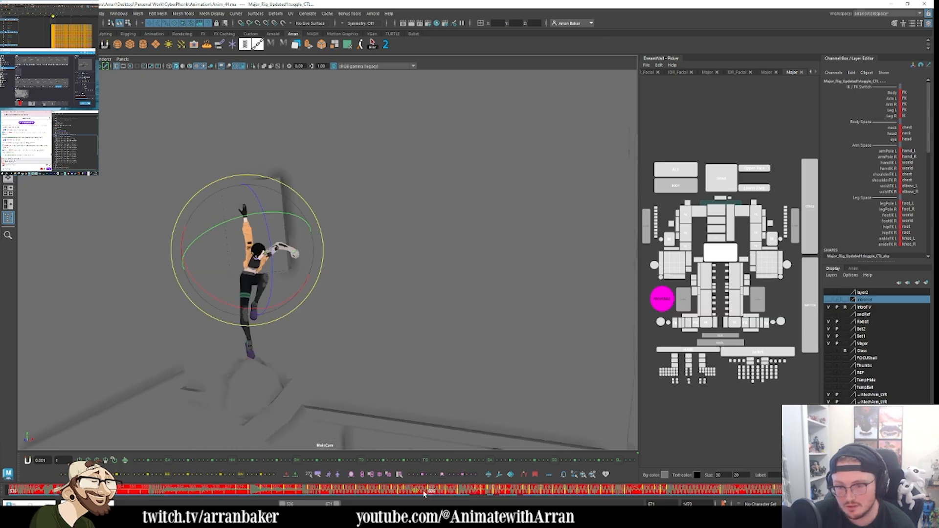
click(387, 491)
drag(427, 491, 448, 493)
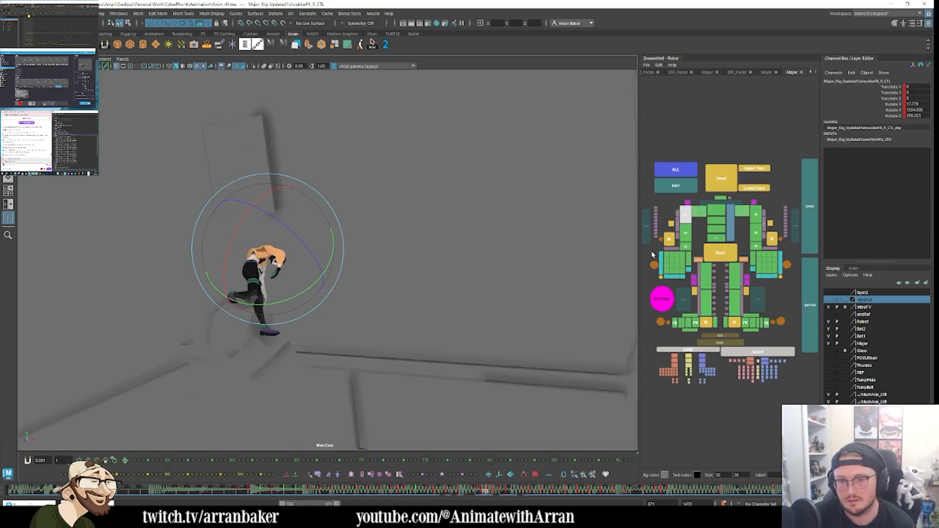
Step: Offset the right elbow ribbon control slightly along its Z axis in the crouch on the rocks
click(677, 236)
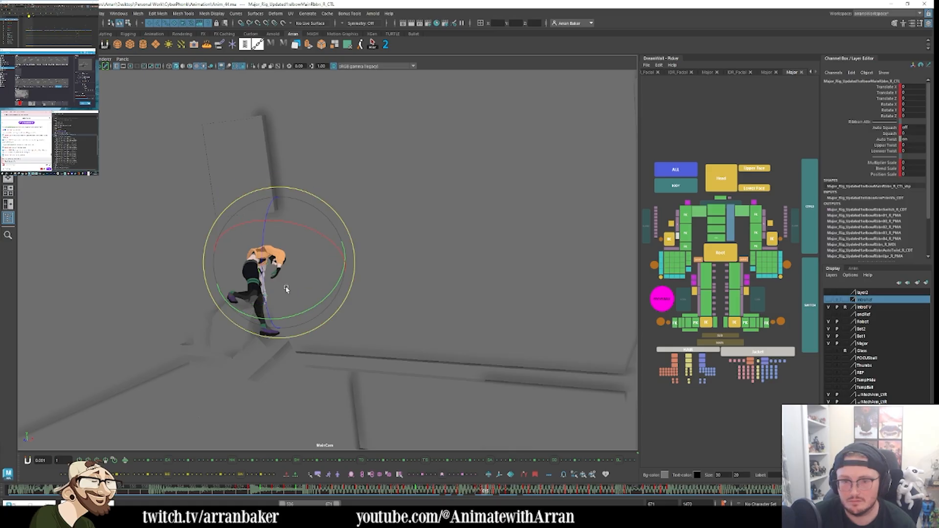
key(w)
drag(300, 263, 301, 263)
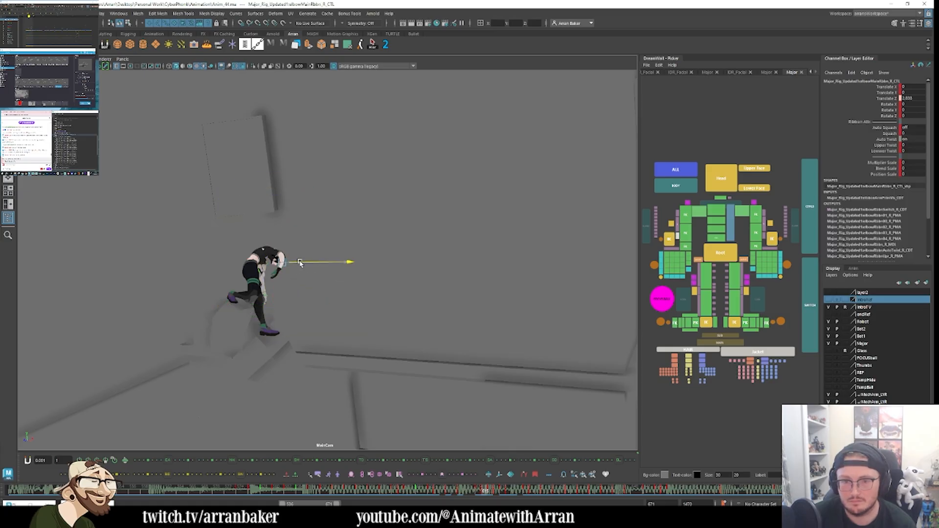
Step: Step through the frames of the leap off the rocks to examine the arms and body in flight
key(alt+comma)
key(alt+period)
key(alt+period)
key(alt+period)
key(alt+period)
key(alt+period)
key(alt+period)
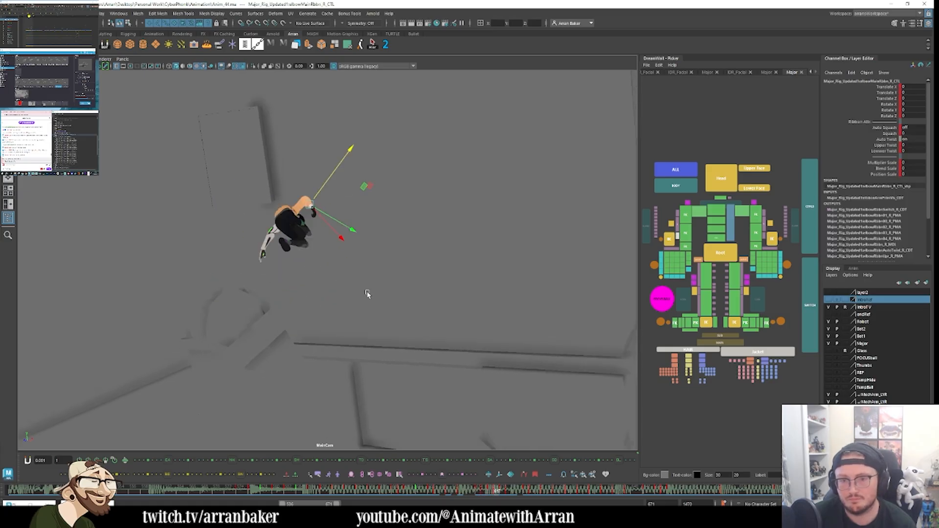
key(alt+period)
key(alt+period)
key(alt+period)
key(alt+period)
key(alt+period)
key(alt+period)
Step: Select the root control and step back and forth around the beam grab to examine the body's path
click(720, 253)
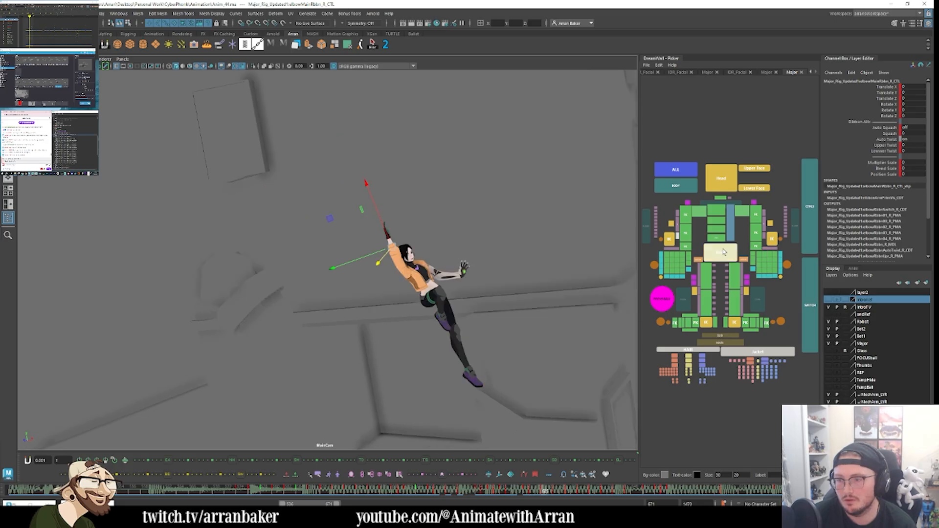
key(alt+period)
key(alt+period)
key(alt+period)
key(alt+period)
key(alt+period)
key(alt+period)
key(alt+period)
key(alt+period)
key(alt+period)
key(alt+period)
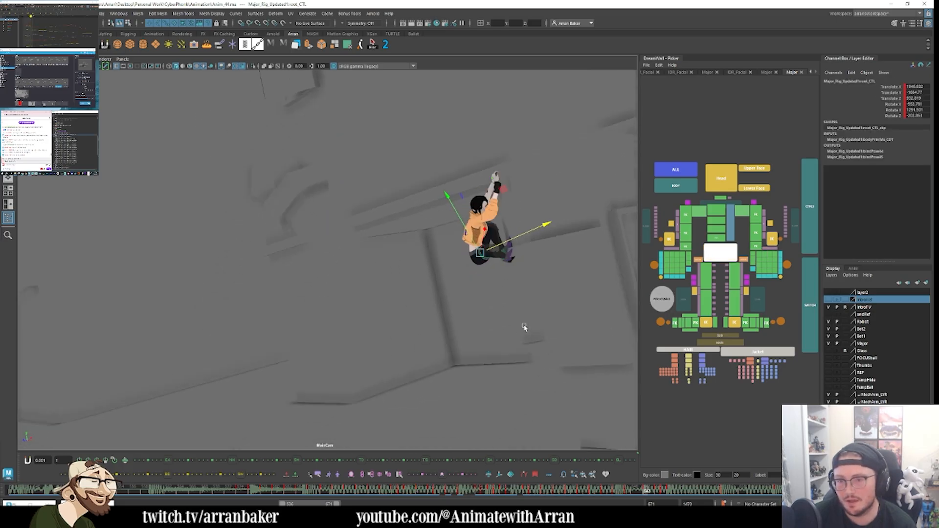
key(alt+period)
key(alt+period)
key(alt+comma)
key(alt+comma)
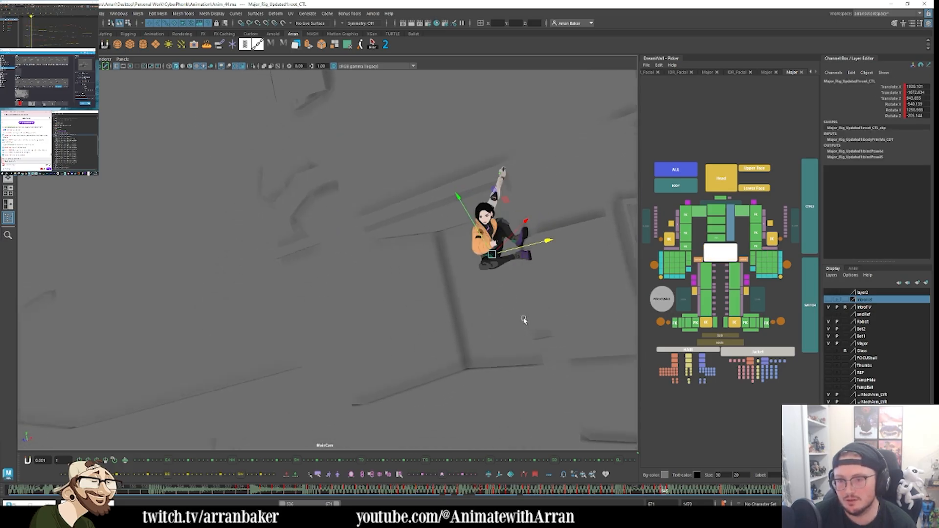
key(alt+comma)
key(alt+period)
key(alt+comma)
key(alt+comma)
key(alt+comma)
key(alt+comma)
key(alt+comma)
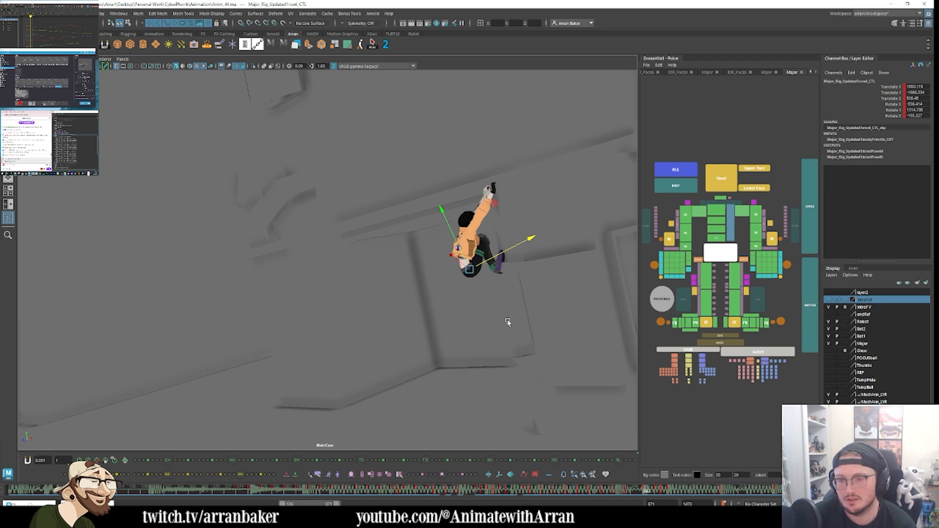
key(alt+period)
key(alt+comma)
key(alt+comma)
key(alt+period)
key(alt+period)
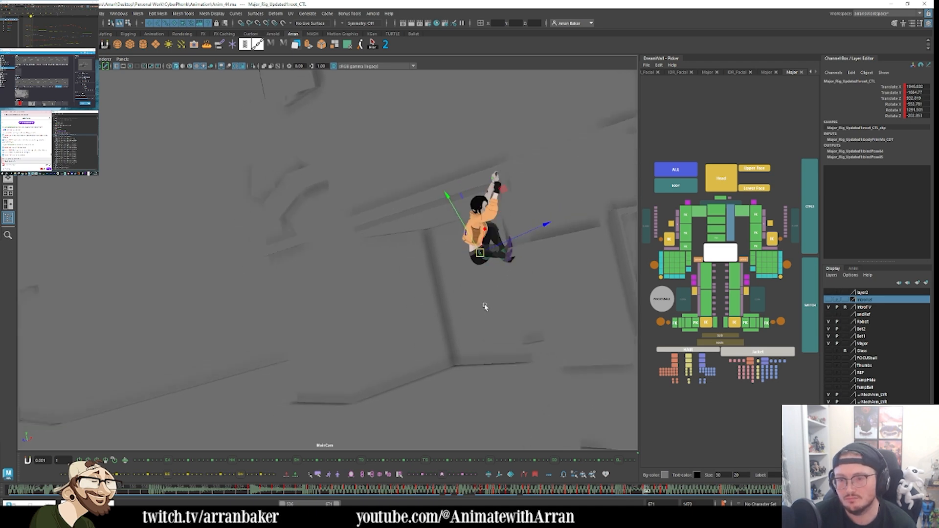
Step: Nudge the root control slightly upward in the hanging poses on the beam to smooth the swing's arc
middle_drag(484, 305, 491, 302)
key(alt+period)
key(alt+period)
key(alt+comma)
key(alt+period)
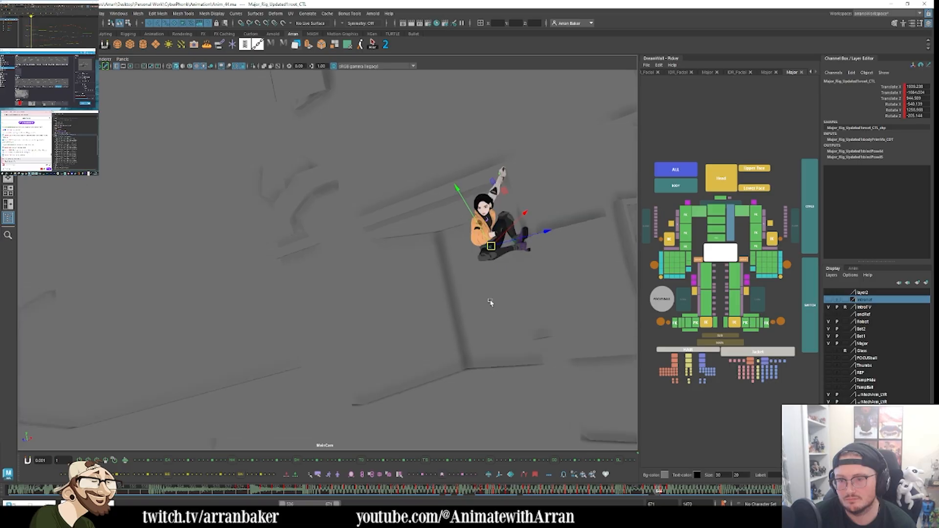
Step: Step repeatedly through the hang and release from the beam to check the adjusted path of the root
key(alt+period)
key(alt+comma)
key(alt+comma)
key(alt+comma)
key(alt+comma)
key(alt+period)
key(alt+period)
key(alt+comma)
key(alt+comma)
key(alt+comma)
key(alt+period)
key(alt+period)
key(alt+period)
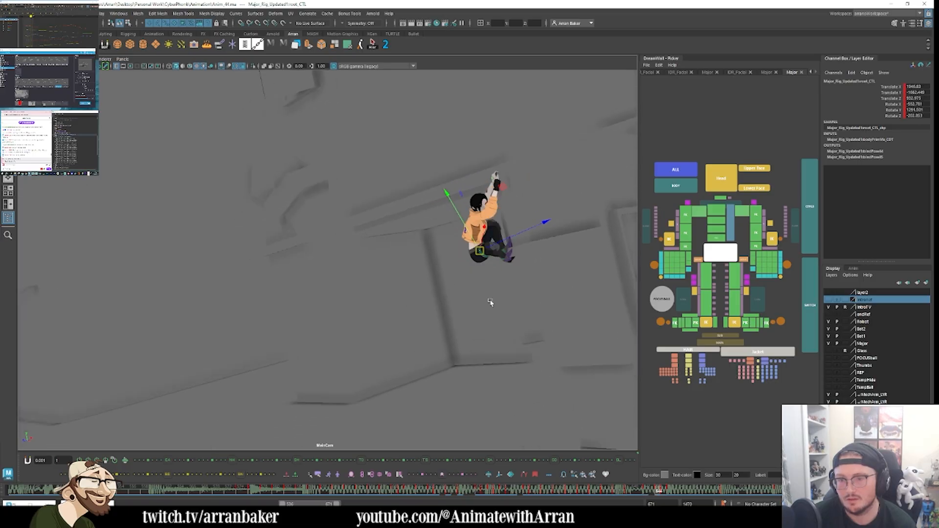
key(alt+period)
key(alt+period)
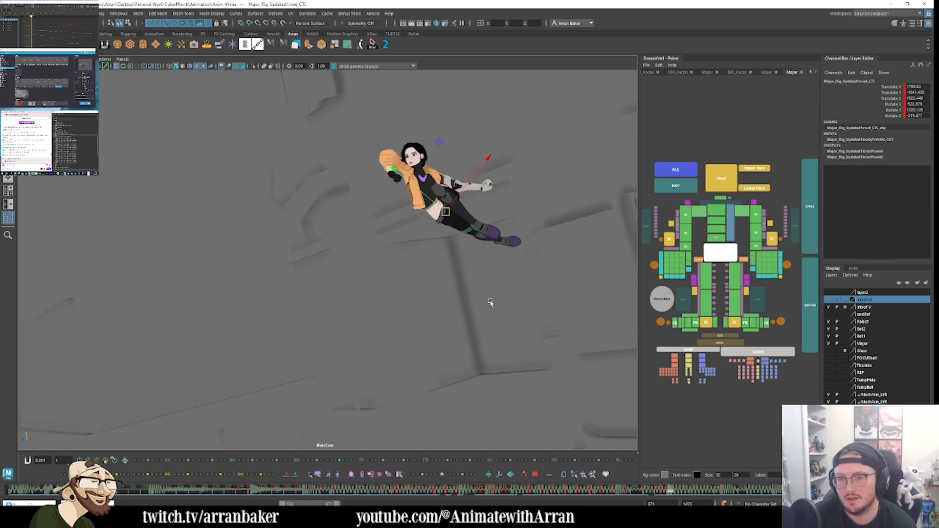
key(alt+comma)
key(alt+comma)
key(alt+comma)
key(alt+comma)
key(alt+comma)
key(alt+comma)
key(alt+comma)
key(alt+period)
key(alt+period)
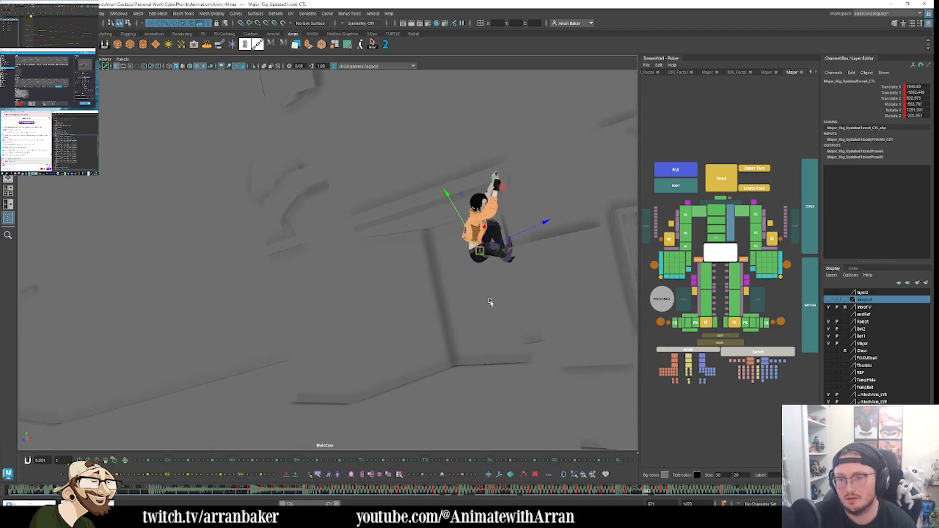
key(alt+period)
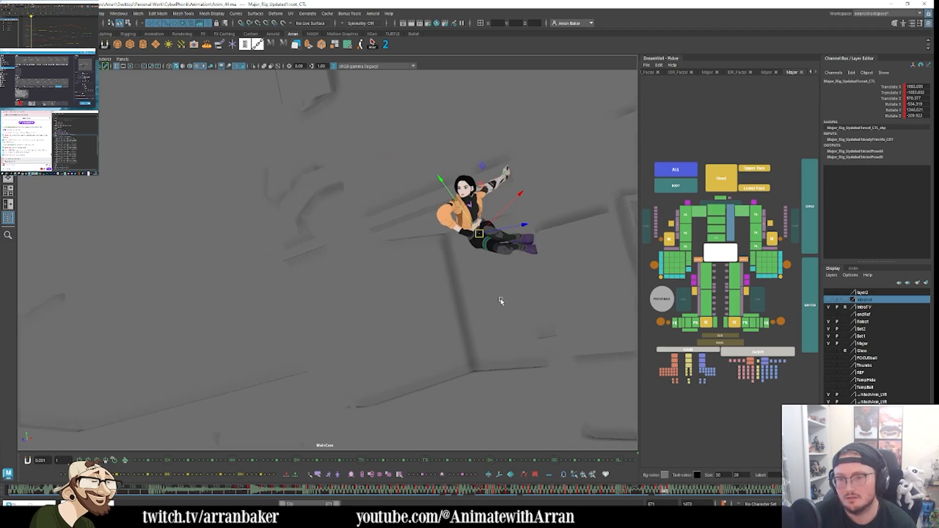
Step: Move the root control slightly further up in the tucked one-handed hanging pose on the beam
key(alt+comma)
key(alt+comma)
key(alt+comma)
key(alt+period)
key(alt+period)
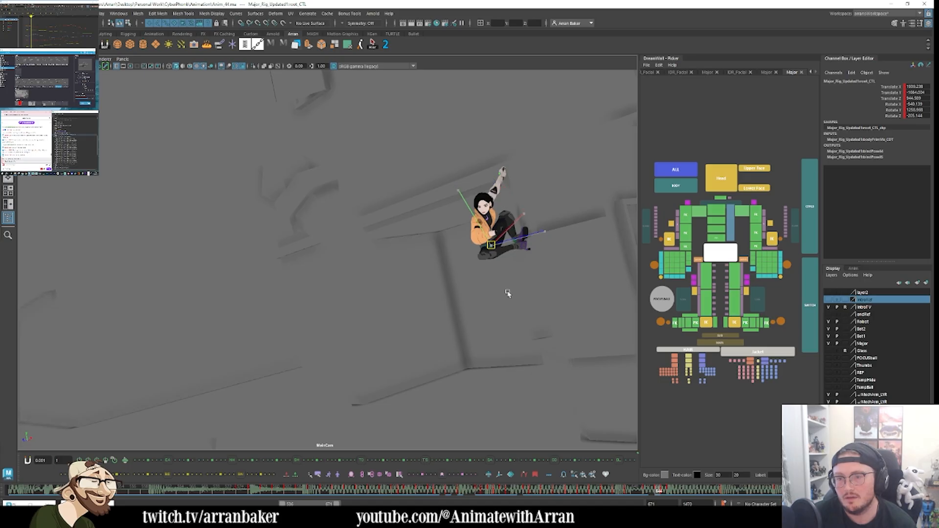
middle_drag(506, 289, 506, 290)
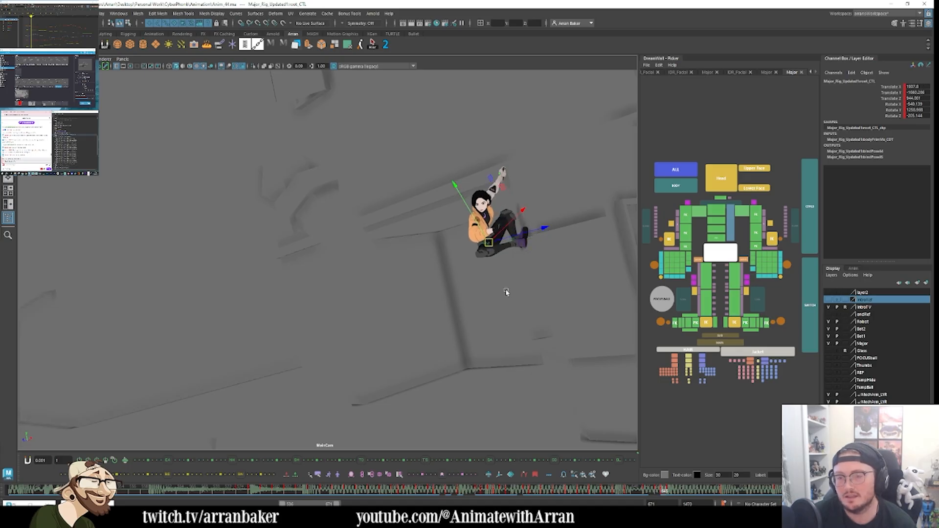
Step: Step back and forth from the beam grab to the swing outward to check the body's spacing
key(alt+period)
key(alt+comma)
key(alt+comma)
key(alt+comma)
key(alt+comma)
key(alt+comma)
key(alt+comma)
key(alt+comma)
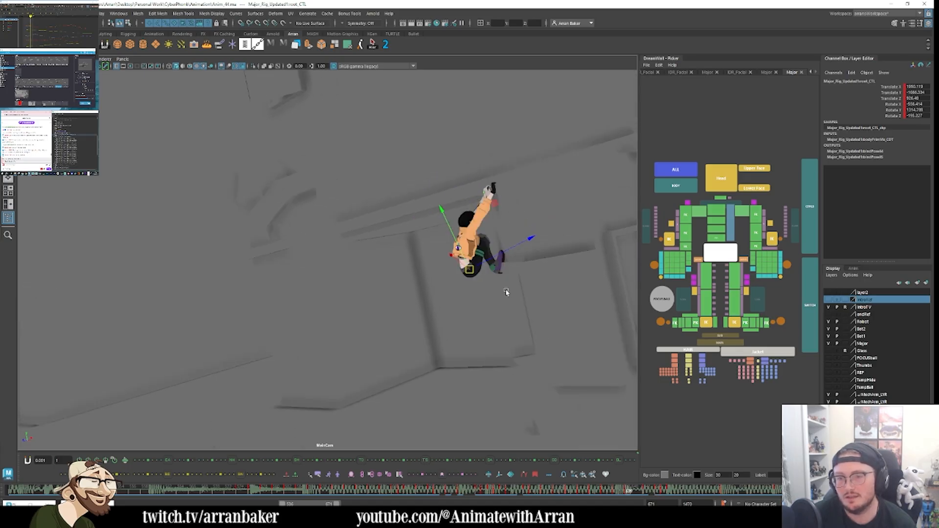
key(period)
key(period)
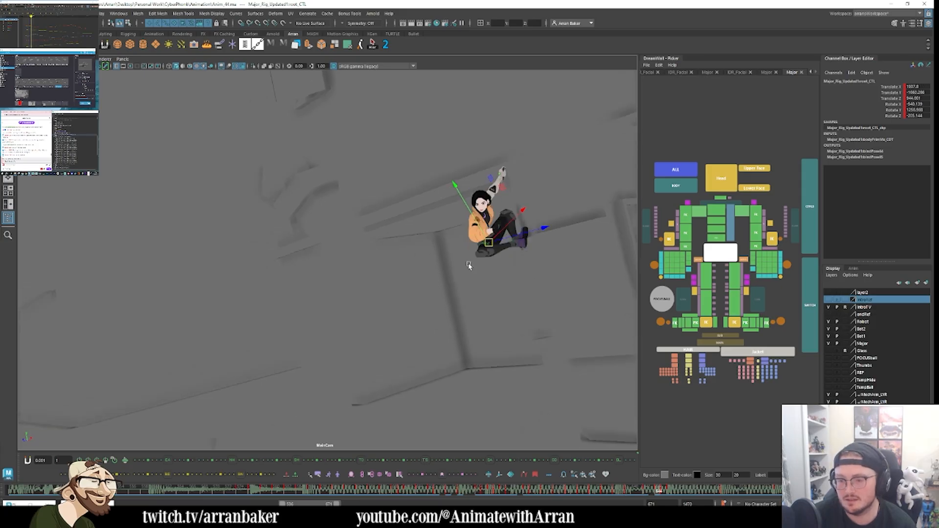
key(comma)
key(comma)
key(period)
key(period)
key(period)
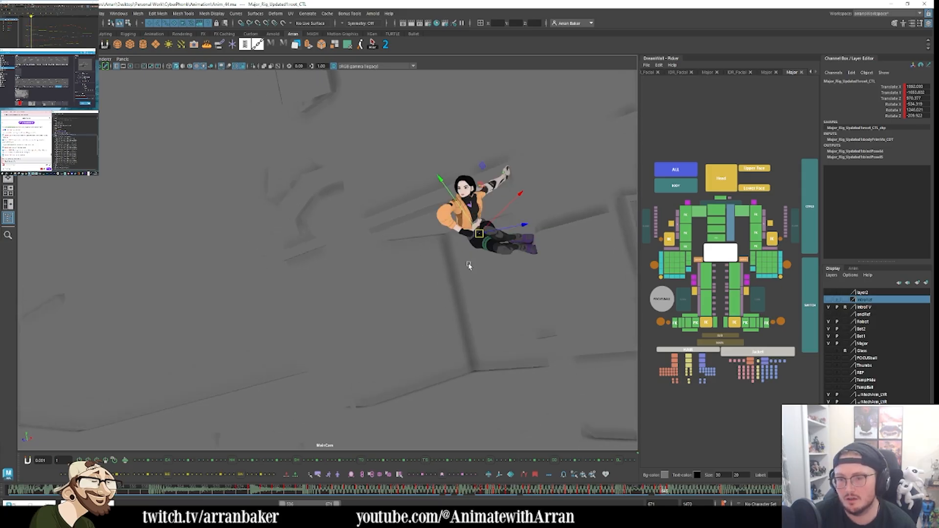
Step: Rotate the right shoulder FK control to bring the arm in front of the chest in the outward swing pose
click(686, 213)
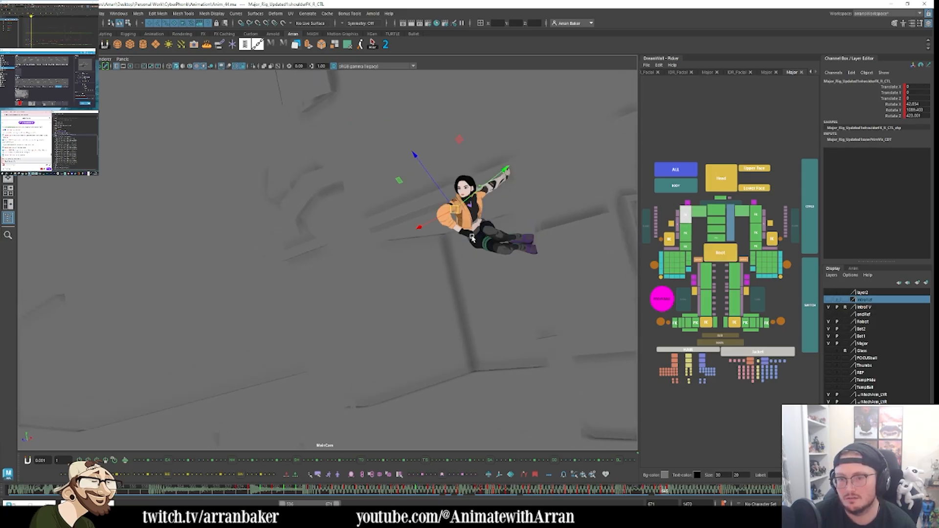
key(e)
drag(464, 186, 484, 199)
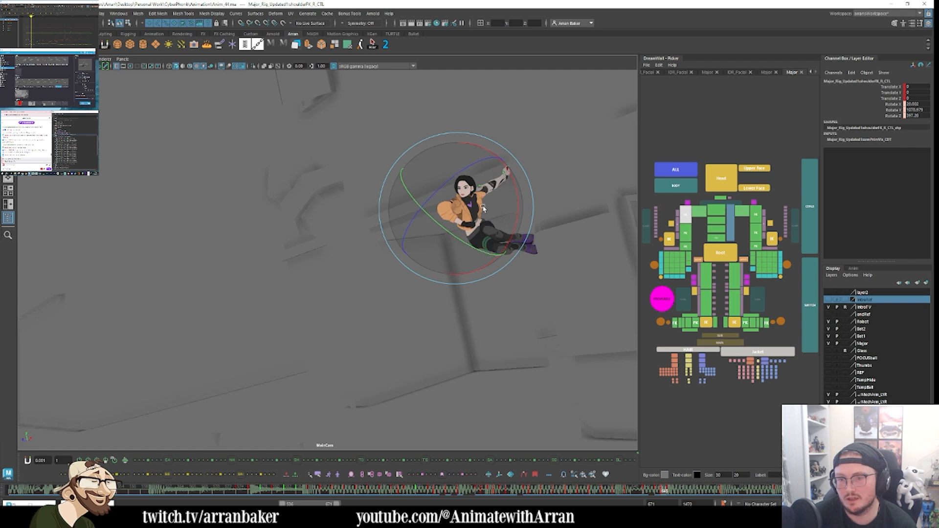
Step: Rotate the right clavicle control in the outward swing pose and step through the surrounding frames to check the arm's motion
click(699, 211)
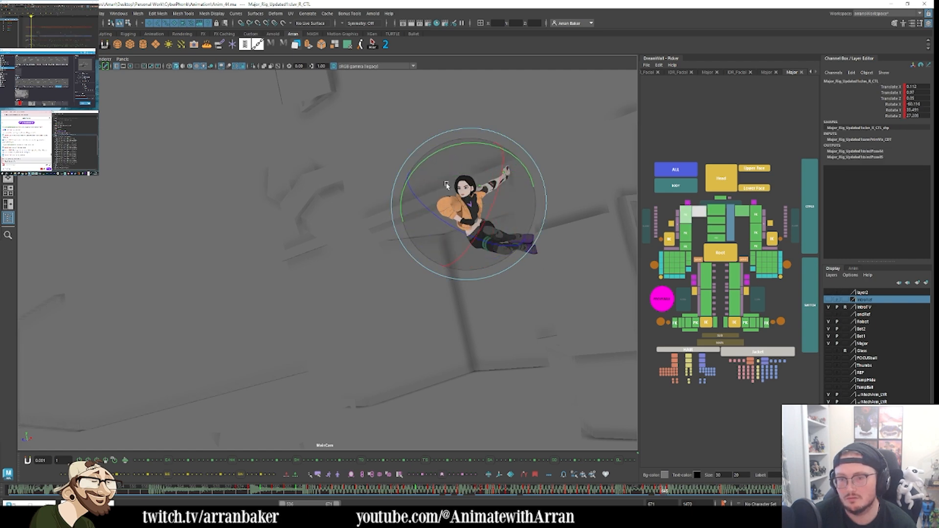
drag(447, 185, 443, 195)
key(alt+comma)
key(alt+comma)
key(alt+comma)
key(alt+comma)
key(alt+period)
key(alt+period)
key(alt+period)
key(alt+period)
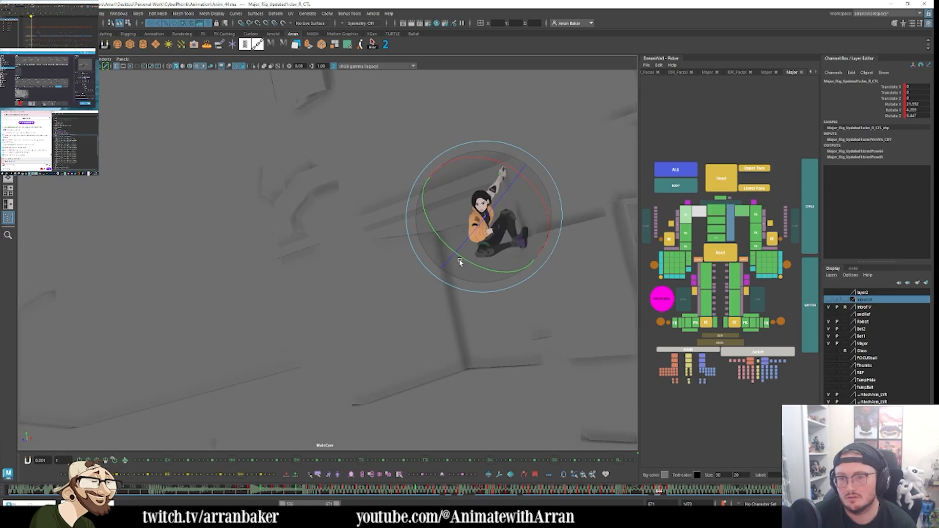
Step: Rotate the right shoulder FK control slightly in the outward swing pose and compare it with the neighbouring poses
click(687, 219)
key(alt+comma)
key(alt+comma)
key(alt+comma)
key(alt+period)
key(alt+period)
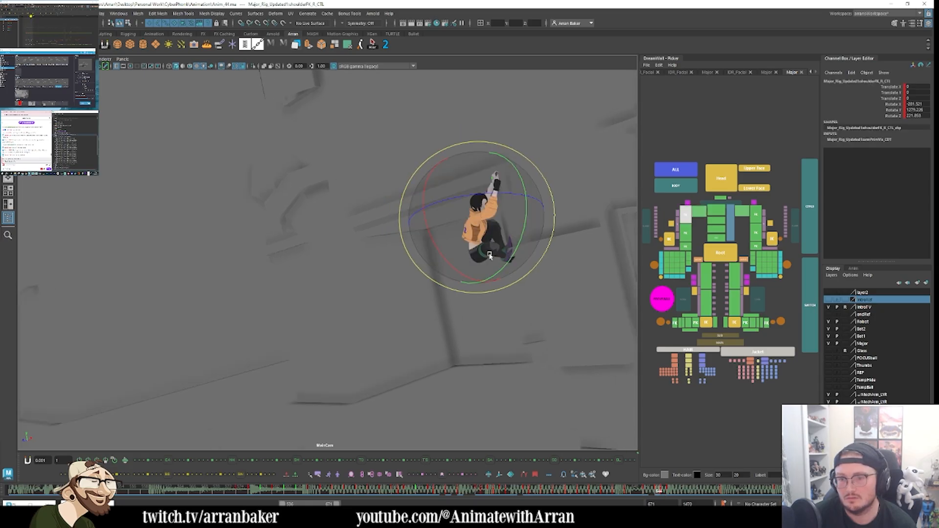
key(alt+comma)
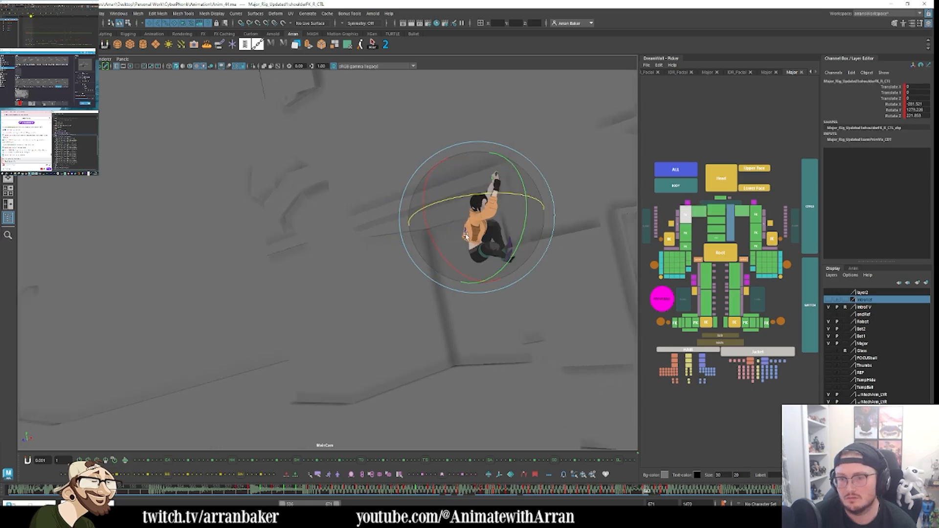
key(alt+period)
key(alt+period)
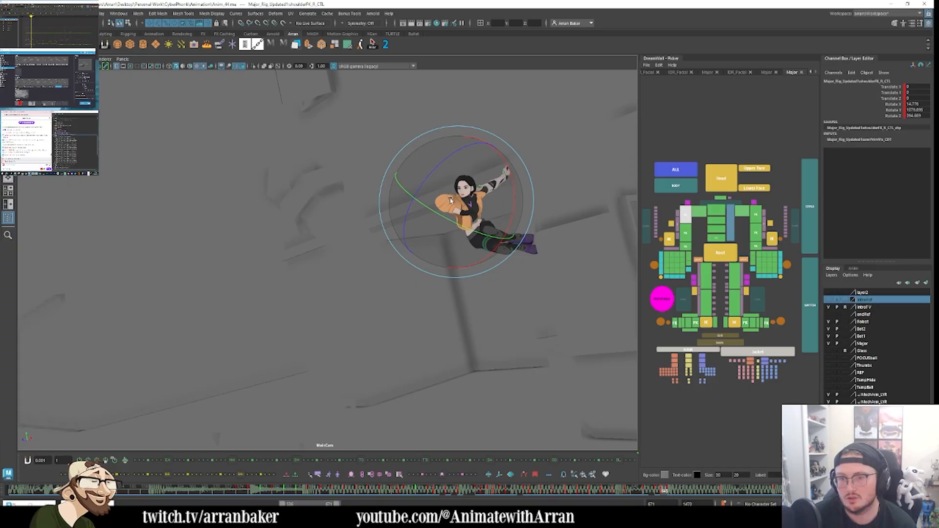
drag(410, 189, 413, 174)
key(comma)
key(period)
key(period)
key(comma)
key(comma)
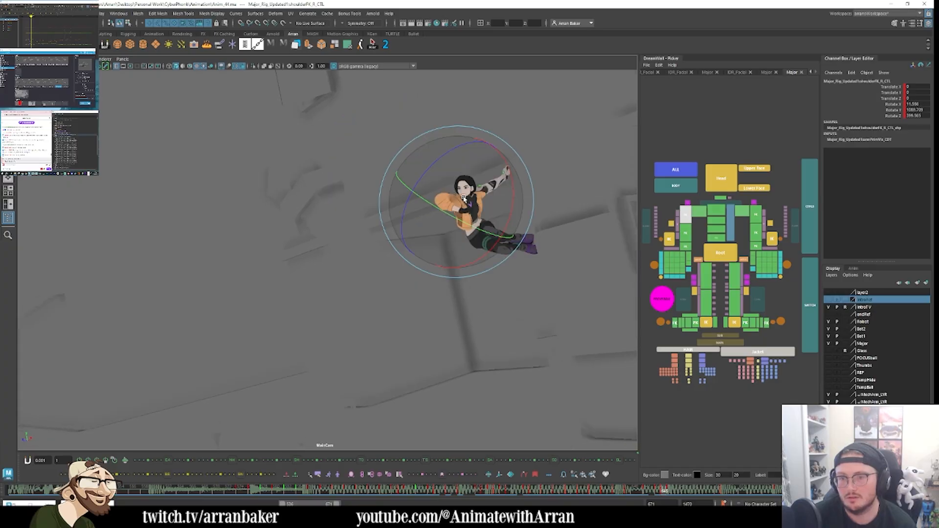
Step: Step back and forth between the beam grab, tucked hang and outward swing poses to check the right arm's motion
key(period)
key(period)
key(comma)
key(comma)
key(comma)
key(comma)
key(period)
key(period)
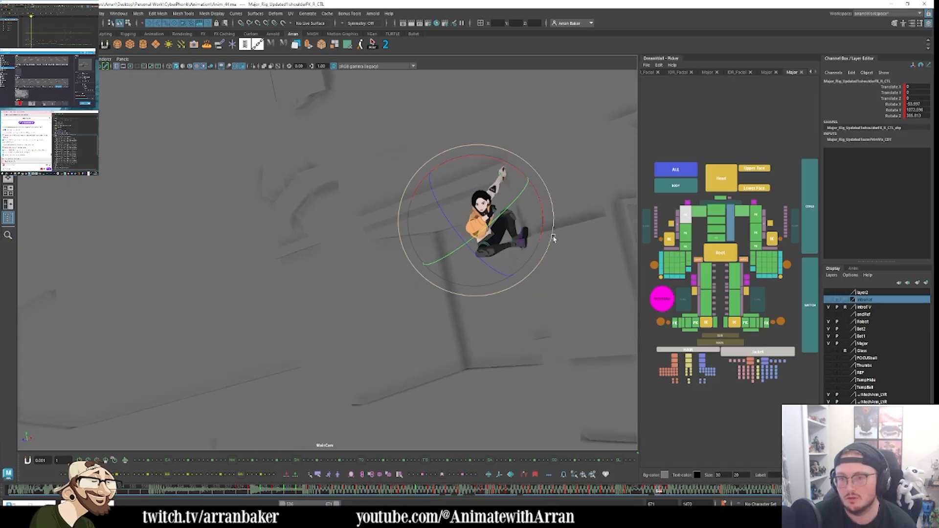
key(comma)
key(comma)
key(period)
key(period)
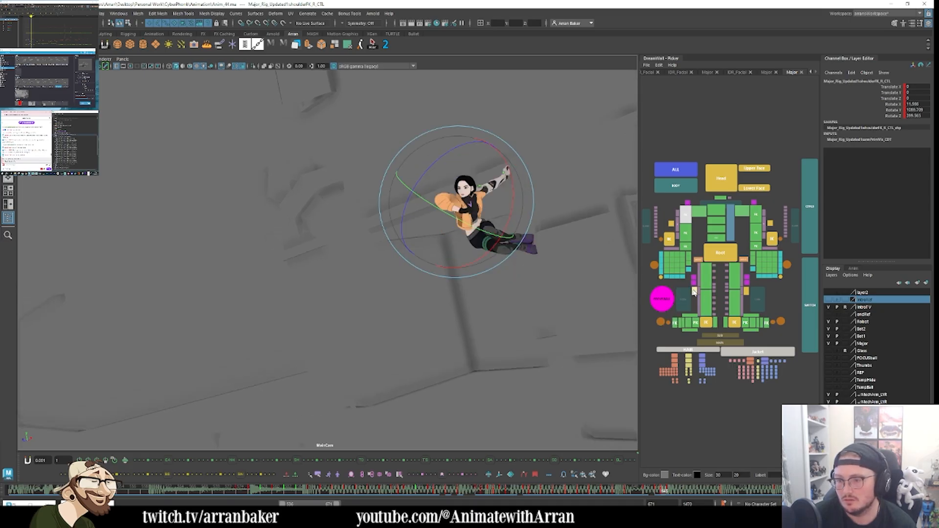
Step: Move the right knee control slightly in the outward swing pose to refine the leg's shape
click(695, 292)
click(699, 292)
key(comma)
key(comma)
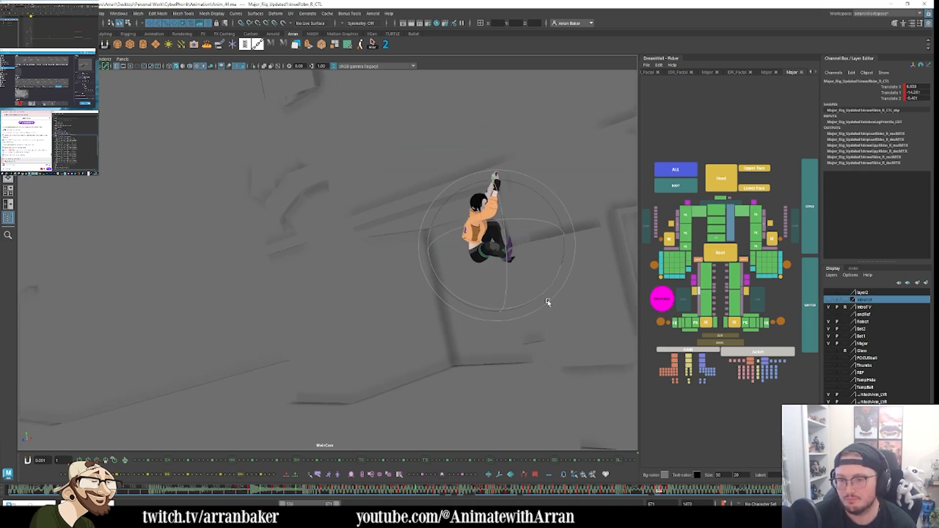
key(period)
key(period)
key(comma)
key(w)
middle_drag(569, 223, 576, 221)
key(period)
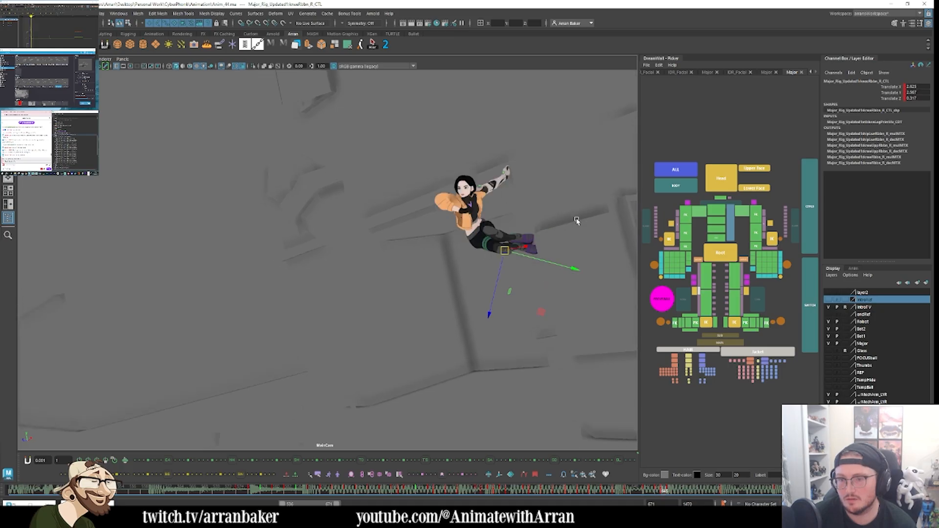
key(period)
key(comma)
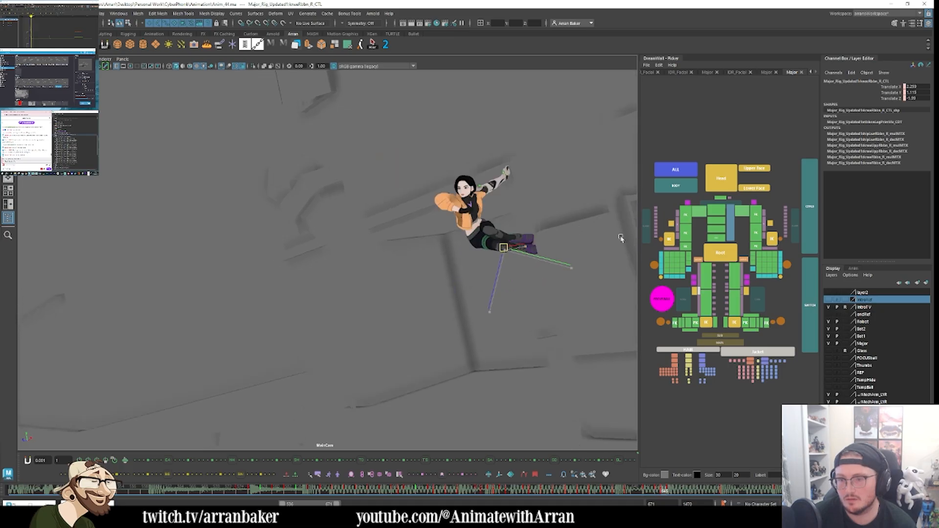
Step: Move the root control slightly up in the outward swing pose and check the body's arc through the surrounding poses
click(720, 253)
middle_drag(545, 185, 543, 180)
key(comma)
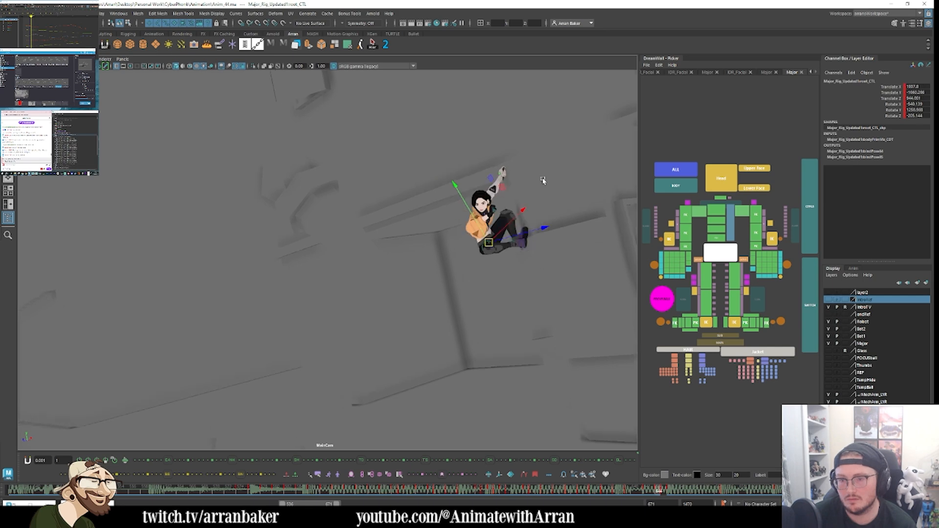
key(period)
key(comma)
key(comma)
key(period)
key(period)
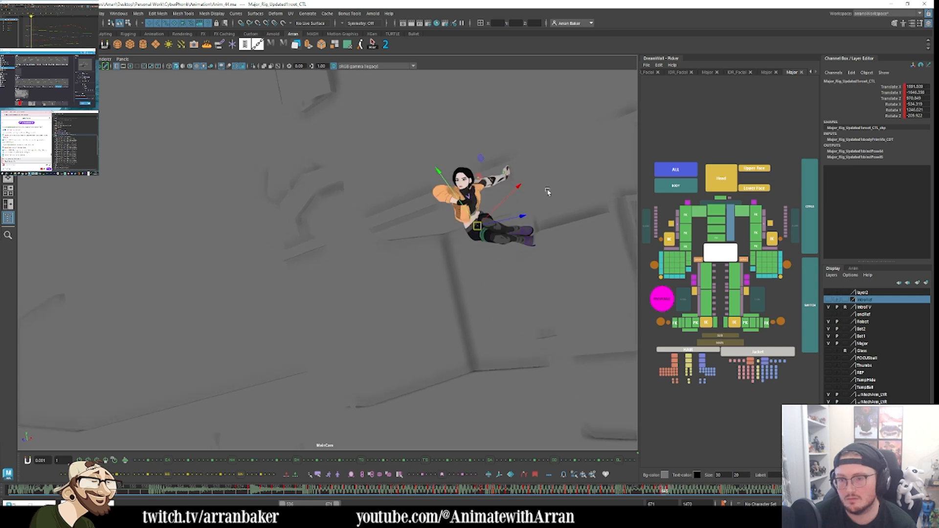
key(period)
key(comma)
key(comma)
key(comma)
key(period)
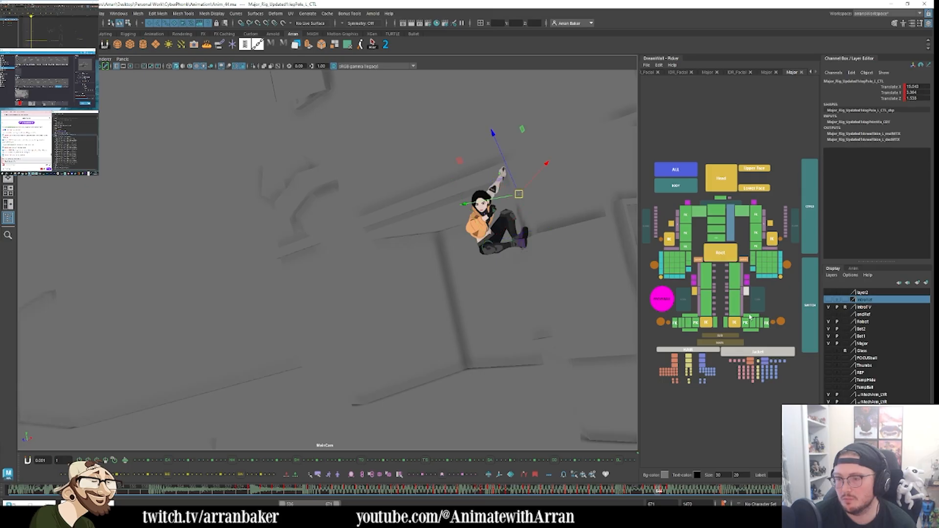
Step: Rotate the left foot control in the tucked hanging pose and adjust the left knee controls
click(734, 322)
key(e)
drag(526, 287, 501, 264)
key(r)
middle_drag(572, 243, 536, 275)
click(747, 292)
key(period)
key(period)
key(comma)
click(735, 302)
click(742, 292)
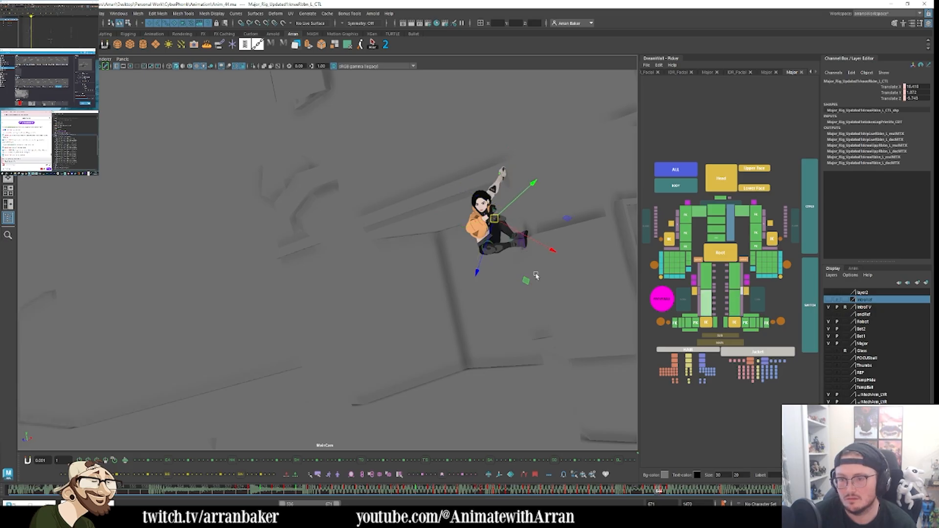
Step: Step repeatedly through the beam grab, tucked hang and outward swing to examine the left leg and overall body flow
key(comma)
key(period)
key(period)
key(period)
key(comma)
key(comma)
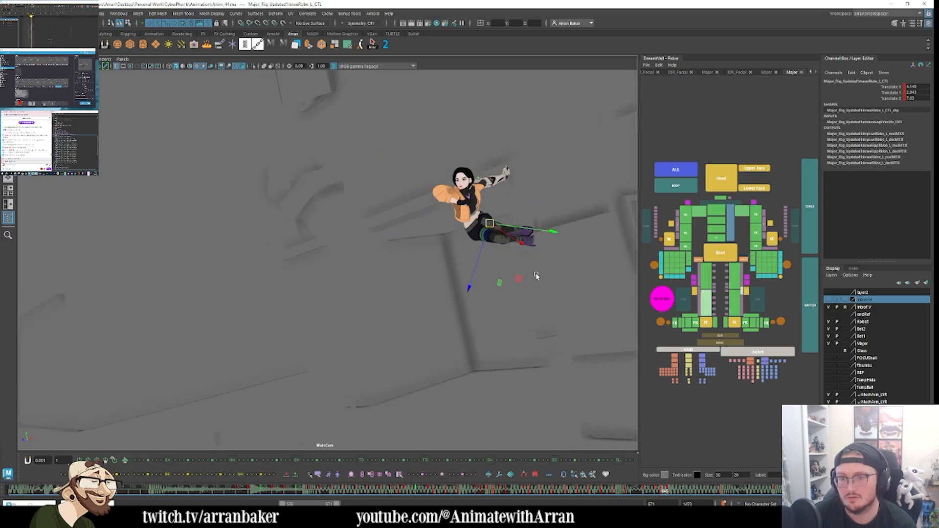
key(period)
key(period)
key(period)
key(comma)
key(comma)
key(comma)
key(comma)
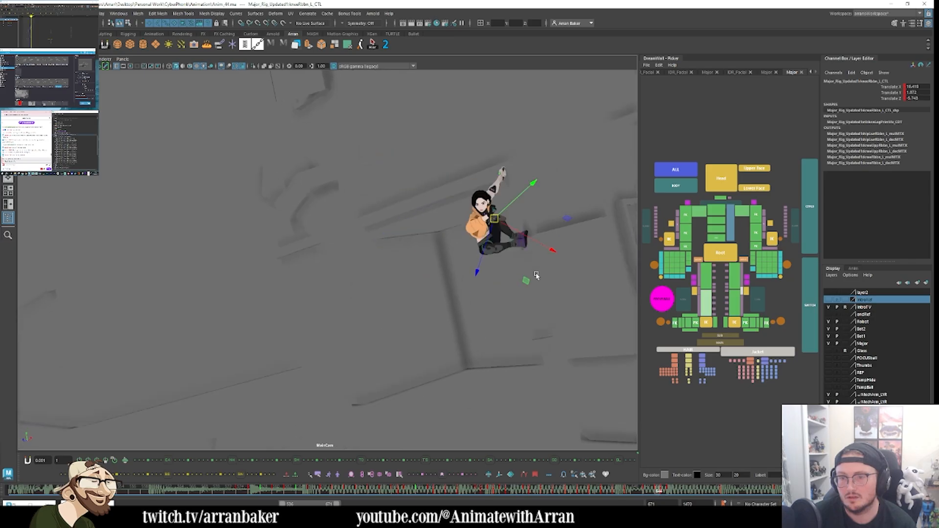
key(period)
key(period)
key(comma)
key(comma)
key(period)
key(period)
key(period)
key(period)
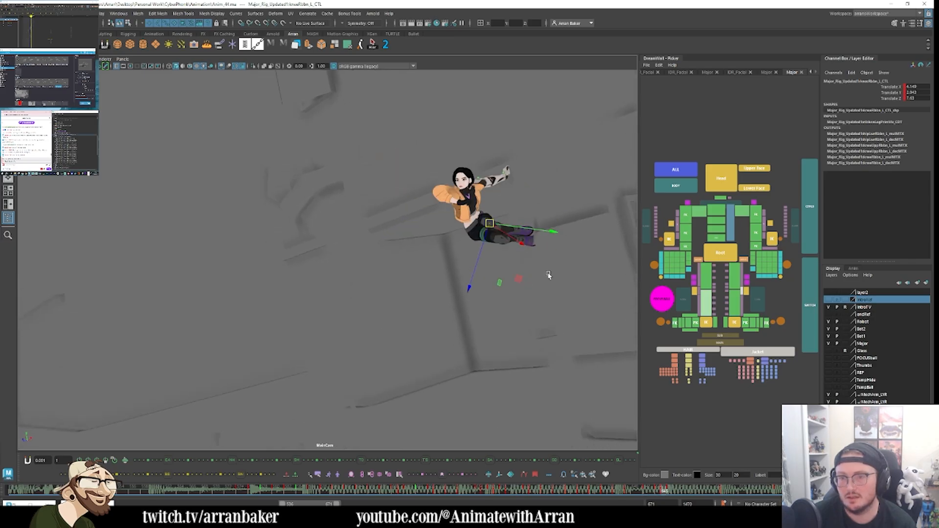
Step: Play the MainCam playblast from its first frame and replay the opening leap in the video player
drag(786, 299, 751, 247)
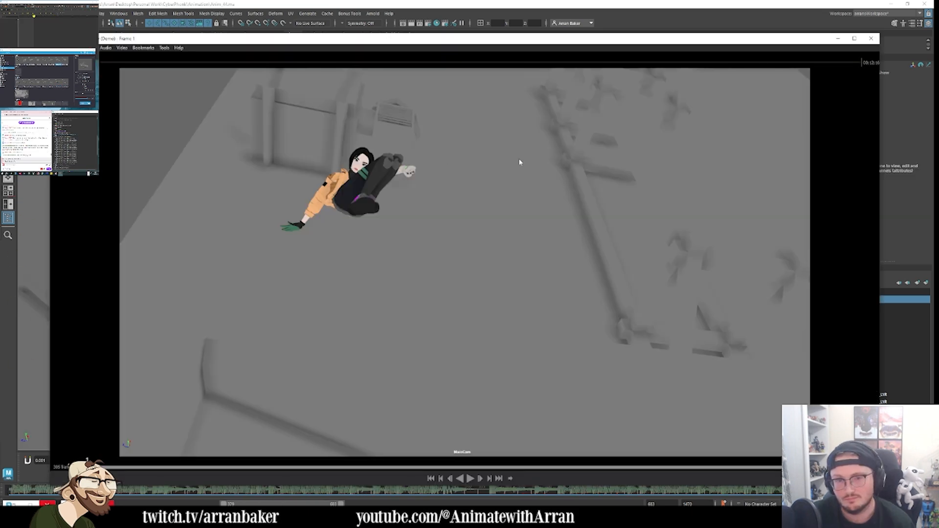
key(space)
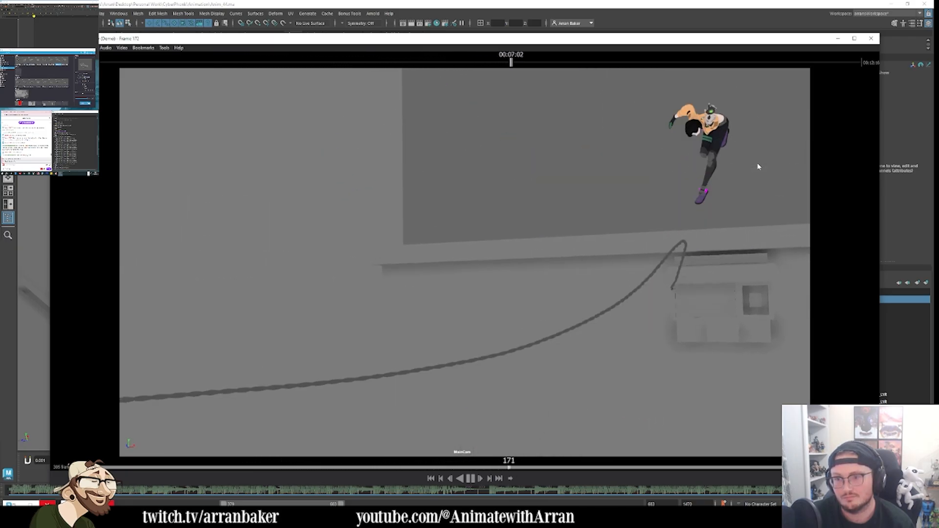
key(space)
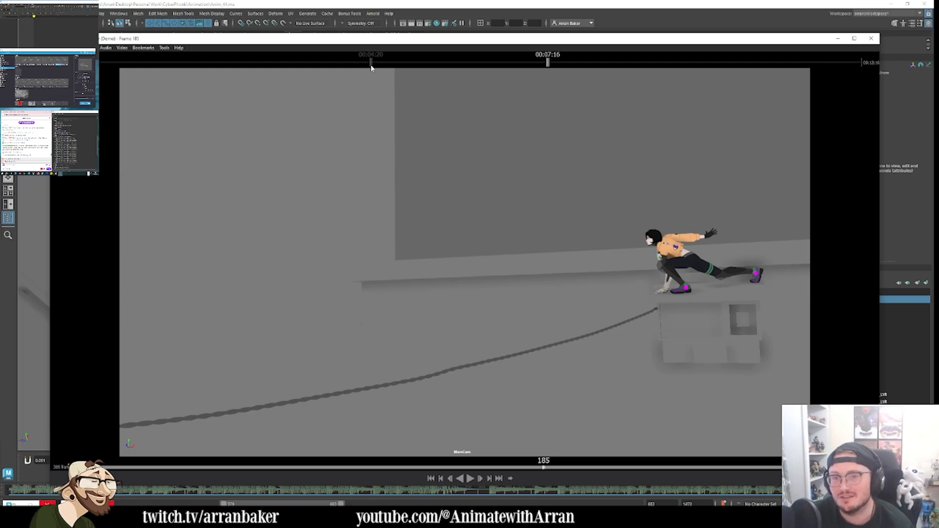
drag(201, 66, 71, 67)
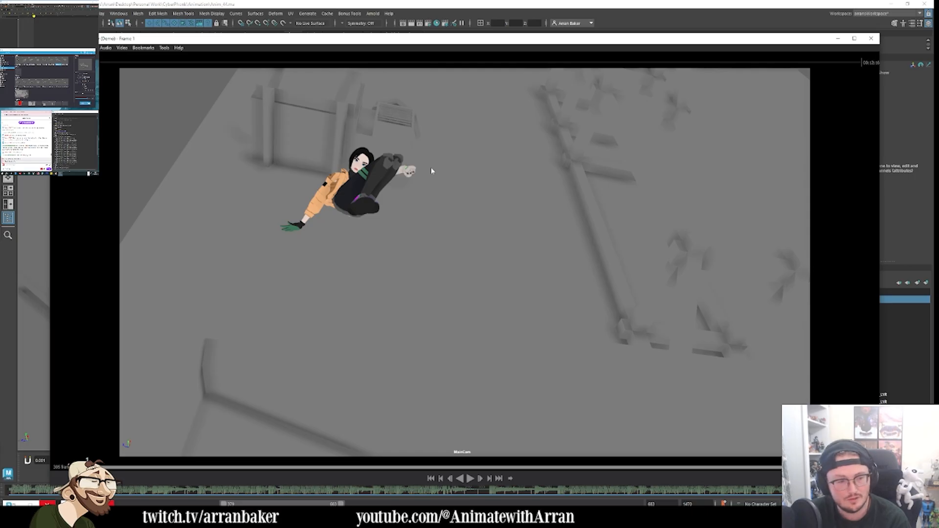
key(space)
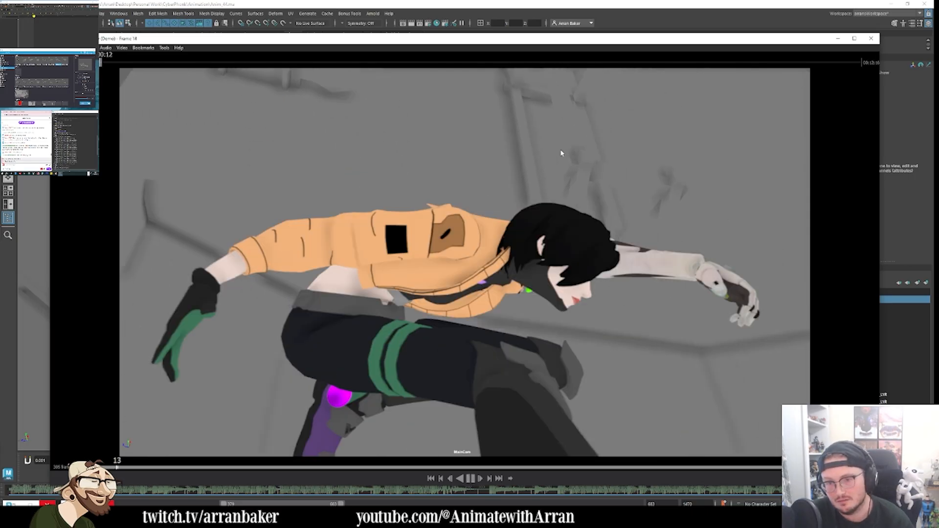
key(space)
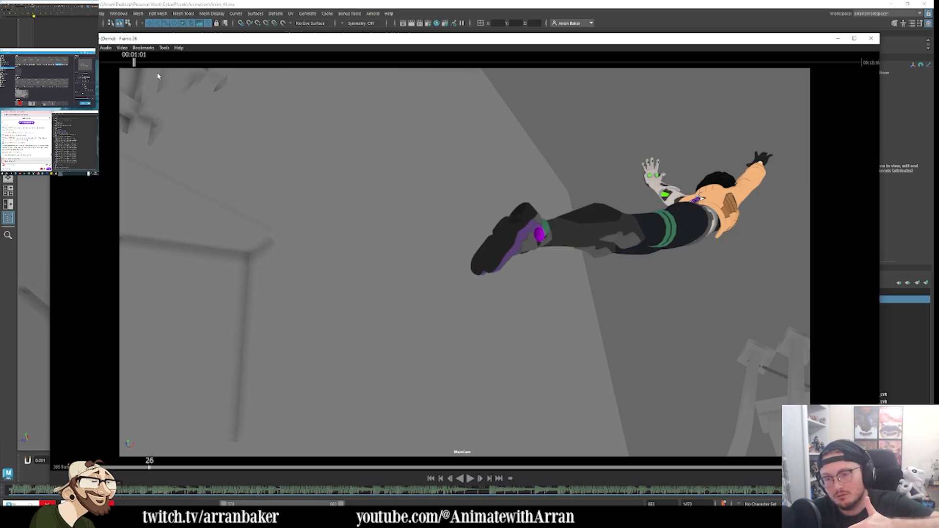
Step: Review the rope swing into the ledge landing from frame 166 and replay the shot from its start
drag(650, 64, 473, 71)
key(space)
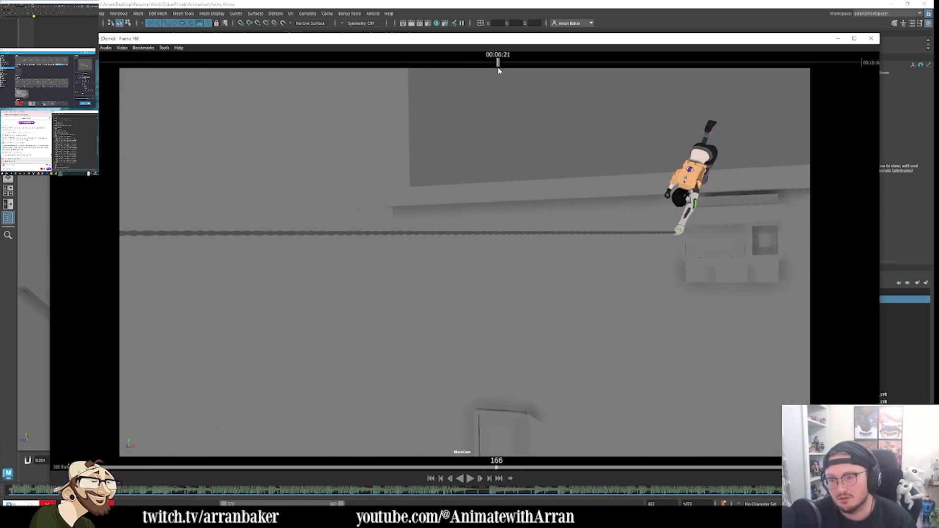
key(space)
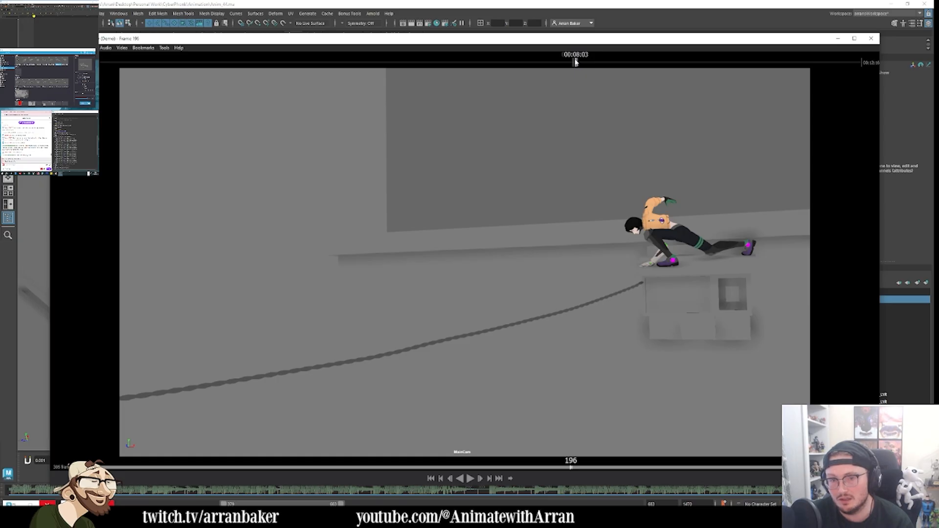
drag(575, 61, 106, 62)
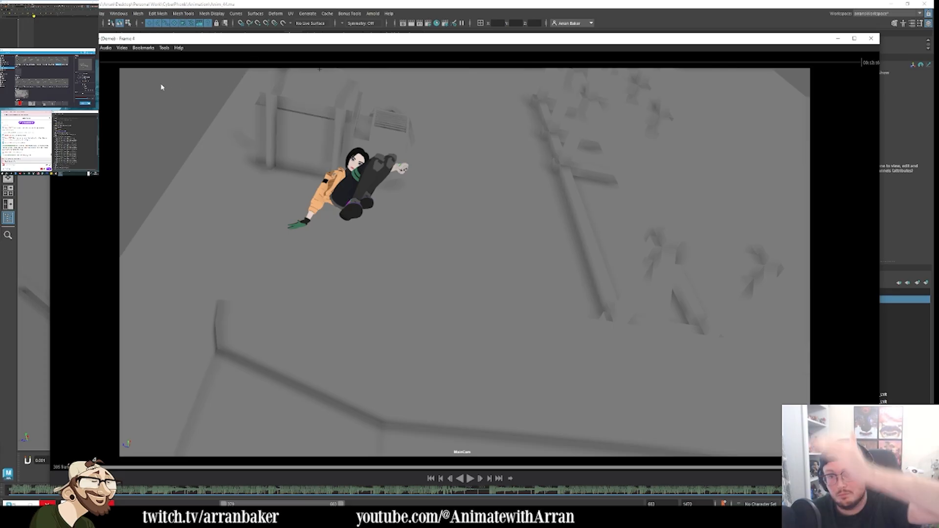
key(space)
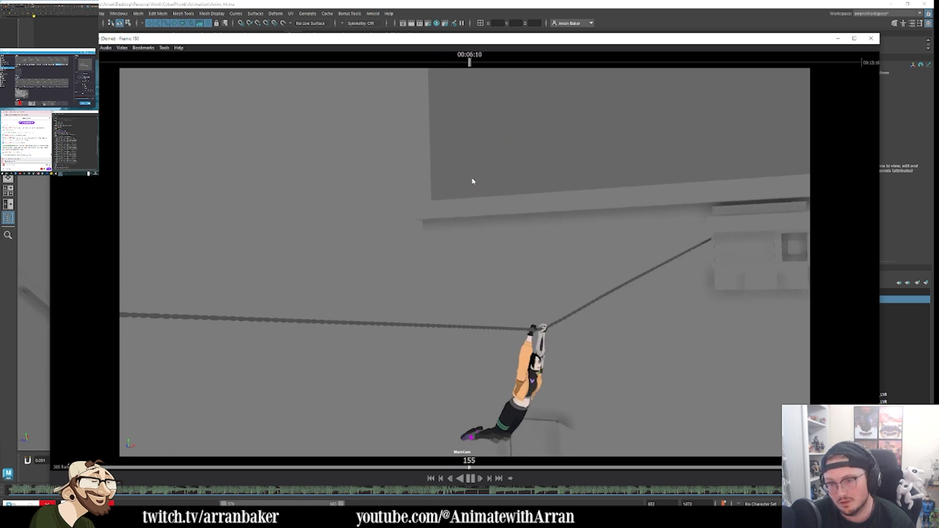
key(space)
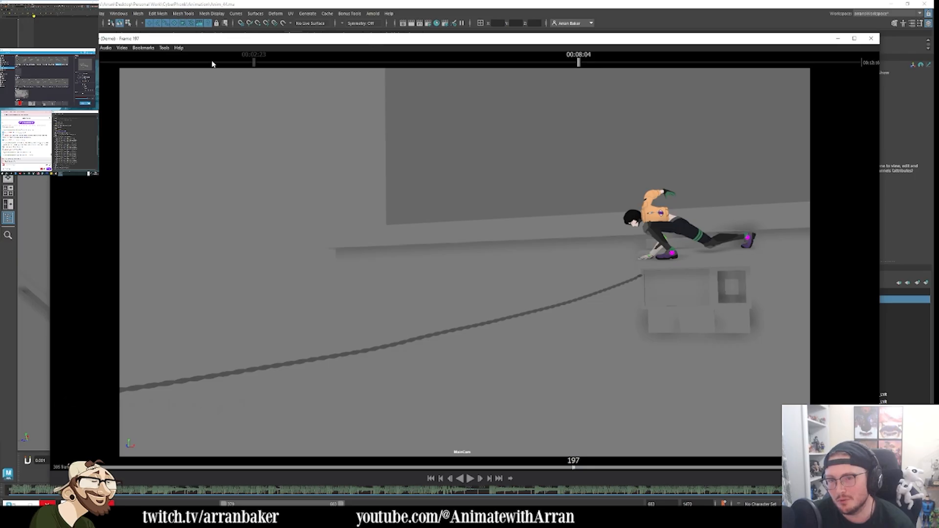
Step: Scrub between the dive at frame 33 and the rope grab at frame 48, and resume playback from frame 35
click(153, 62)
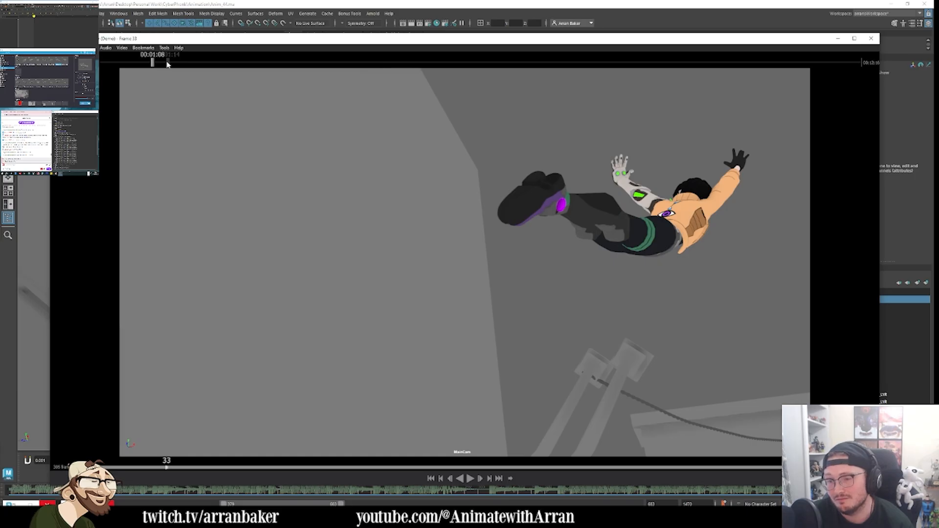
click(191, 63)
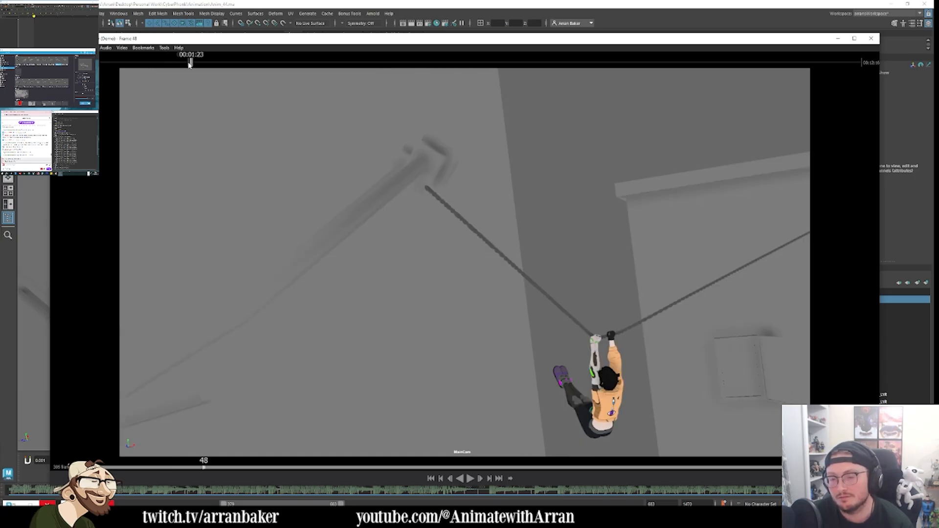
drag(190, 62, 157, 66)
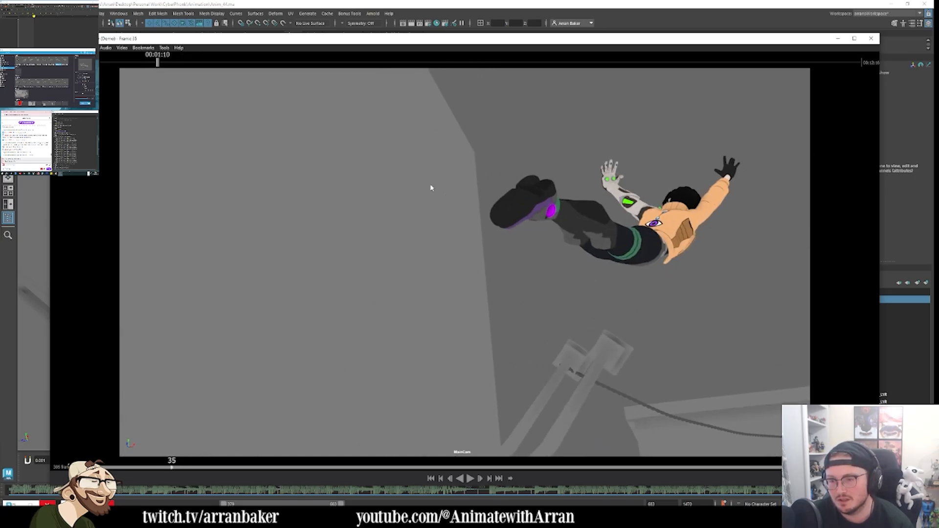
key(space)
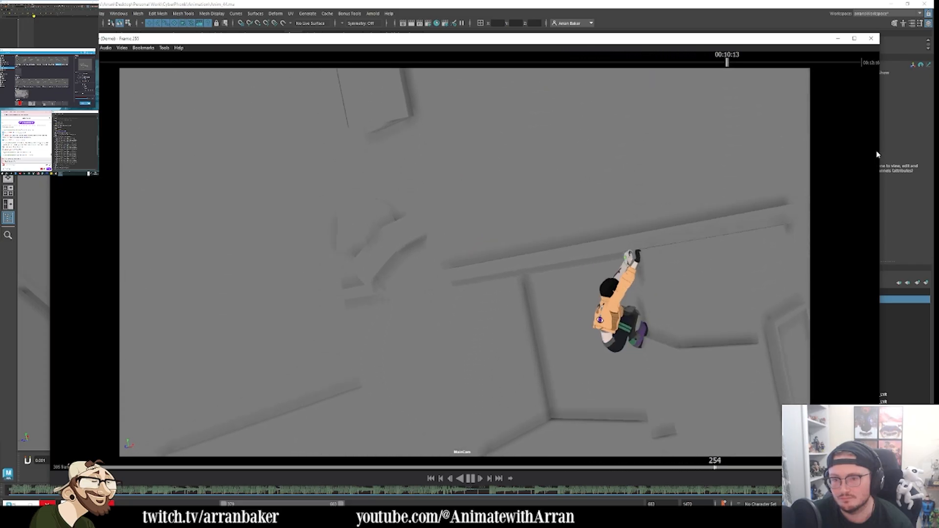
Step: Replay the section from the ledge landing at frame 178 and pause at the leap toward the beam at frame 242
click(547, 102)
click(530, 62)
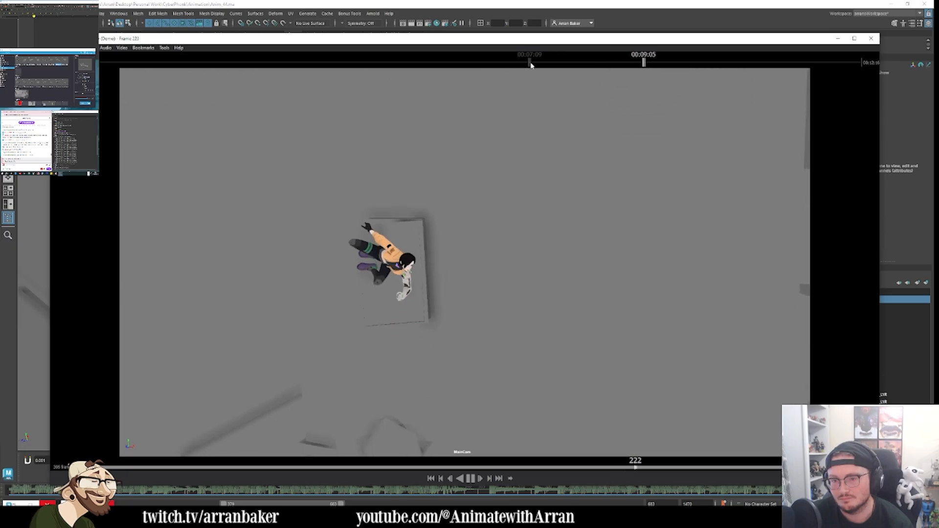
click(531, 62)
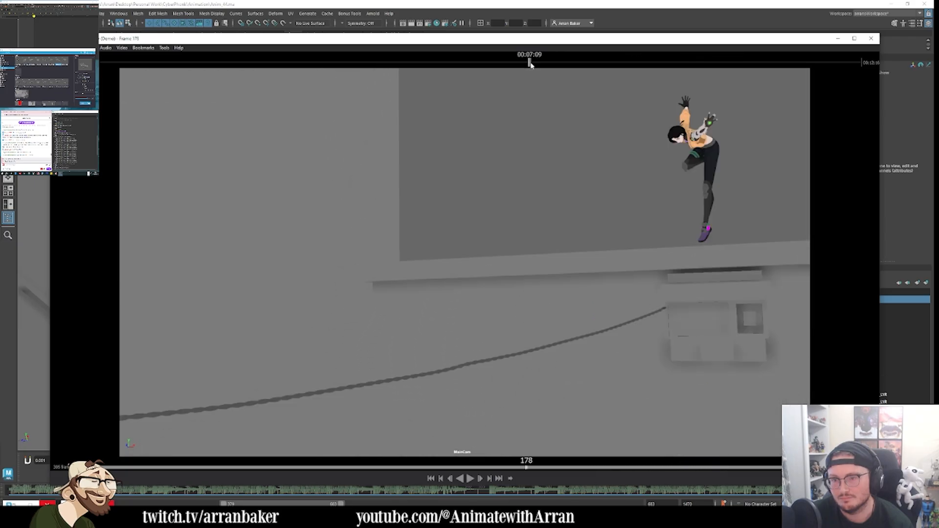
key(space)
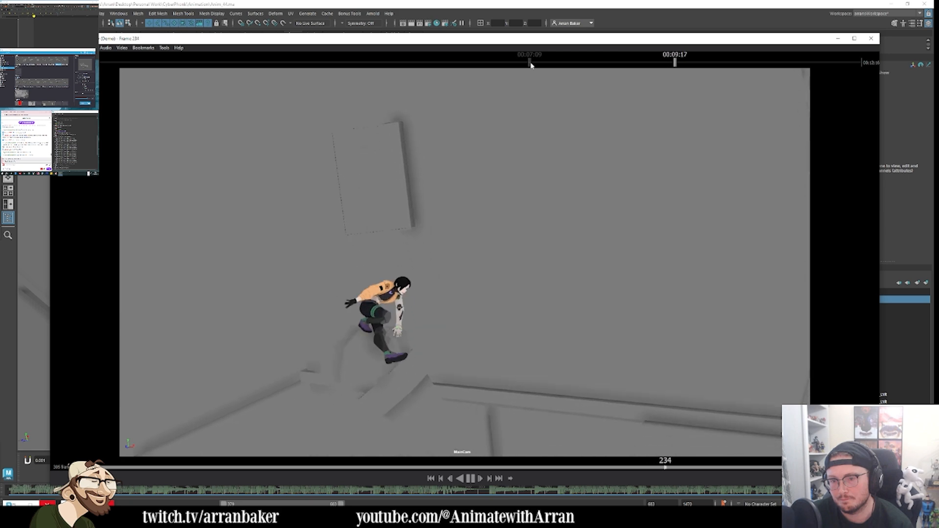
key(space)
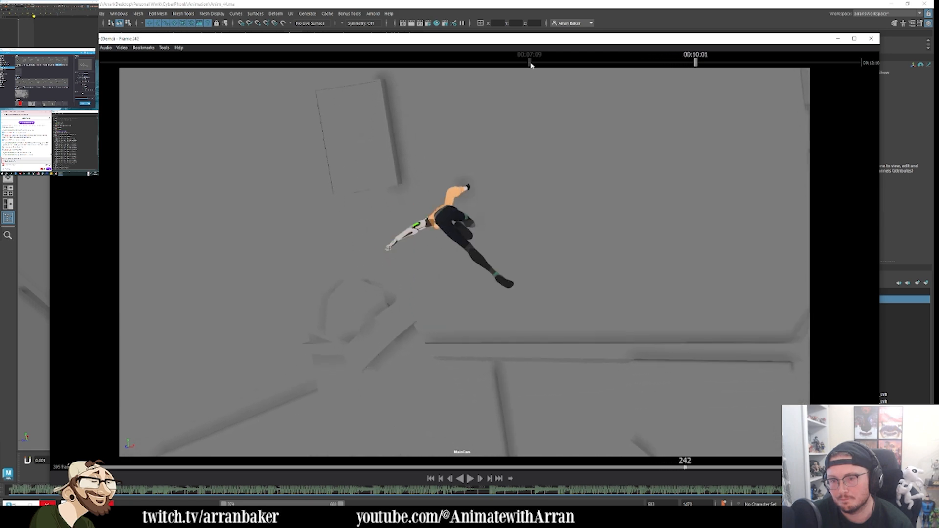
Step: Close the playblast, select all the character's controls and shorten the playback range around the drop from the platform and the landing
click(872, 41)
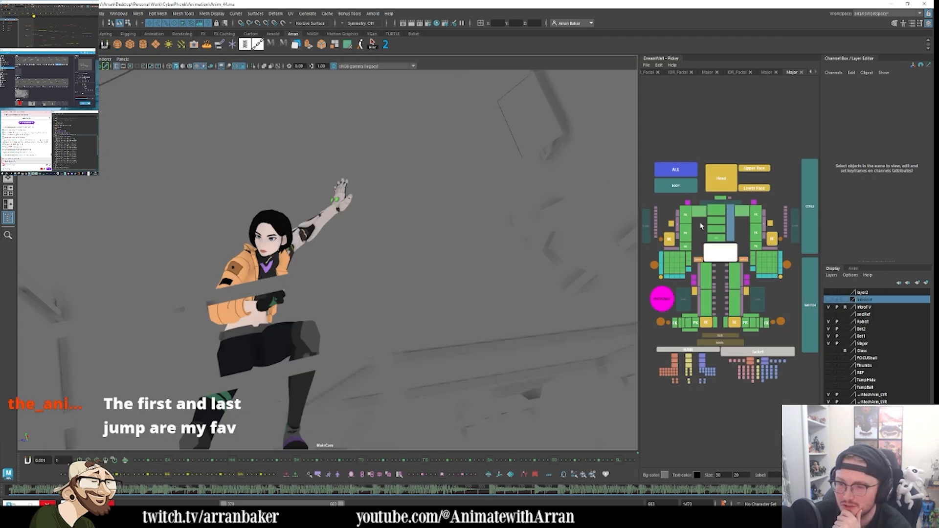
click(675, 169)
click(639, 490)
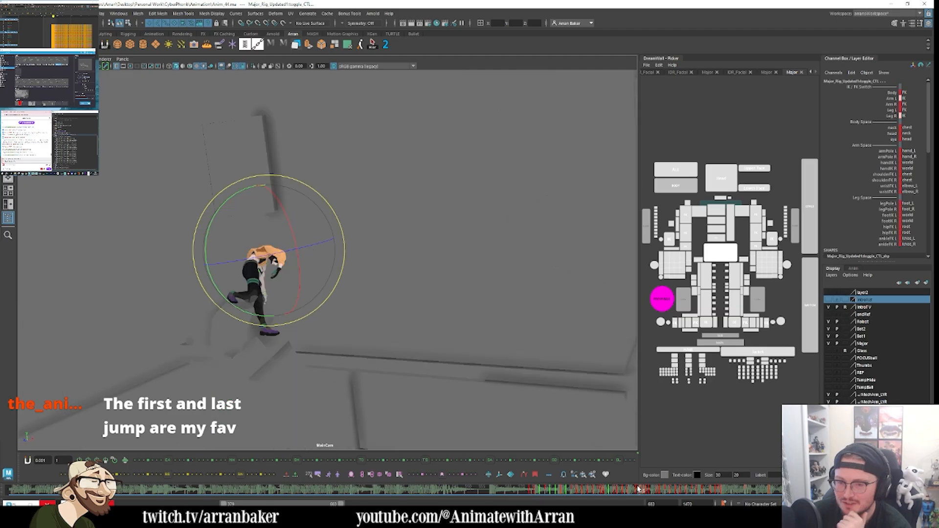
click(631, 494)
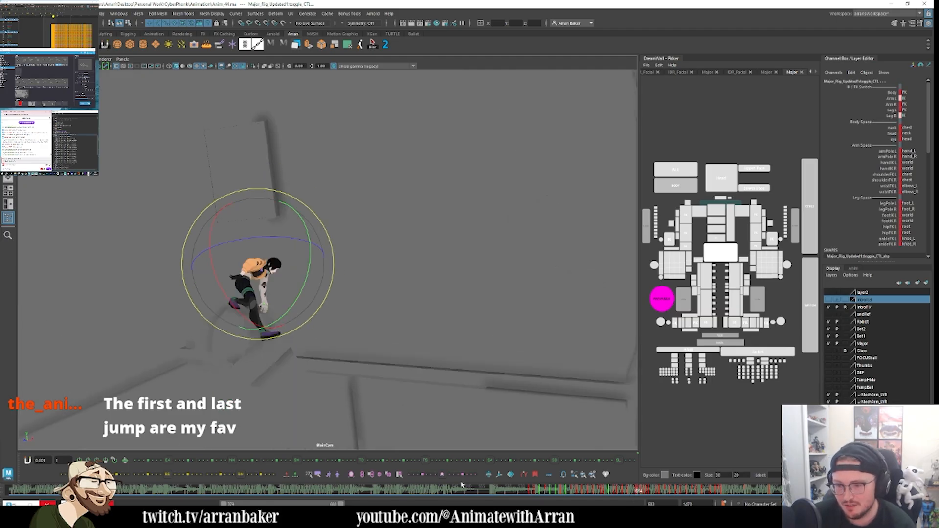
drag(224, 504, 274, 504)
mouse_move(496, 490)
mouse_down()
mouse_move(418, 494)
mouse_move(500, 495)
mouse_move(438, 492)
mouse_up()
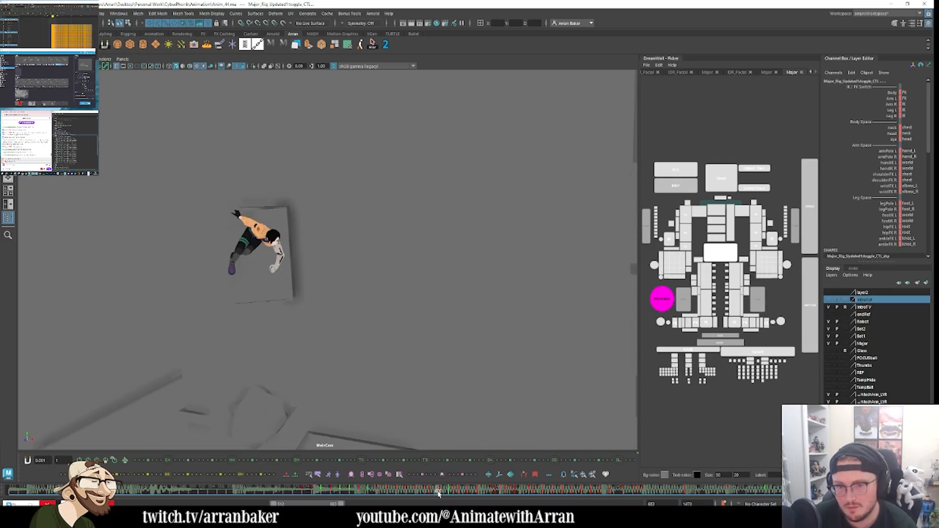
Step: Reposition the root control on the stretched arm-up pose just before the landing, using the Move tool
click(724, 252)
key(alt+period)
key(alt+period)
key(alt+period)
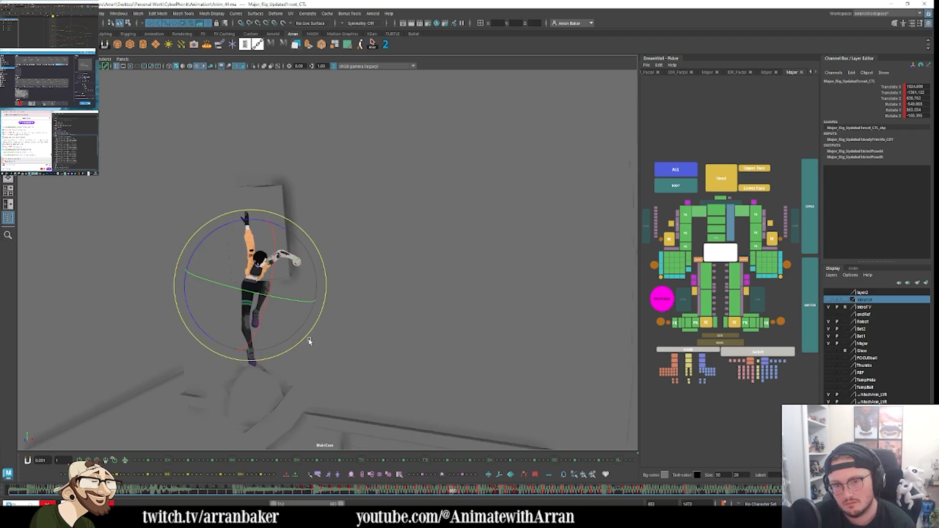
key(w)
key(alt+period)
key(alt+period)
key(alt+period)
key(alt+period)
key(alt+period)
key(alt+period)
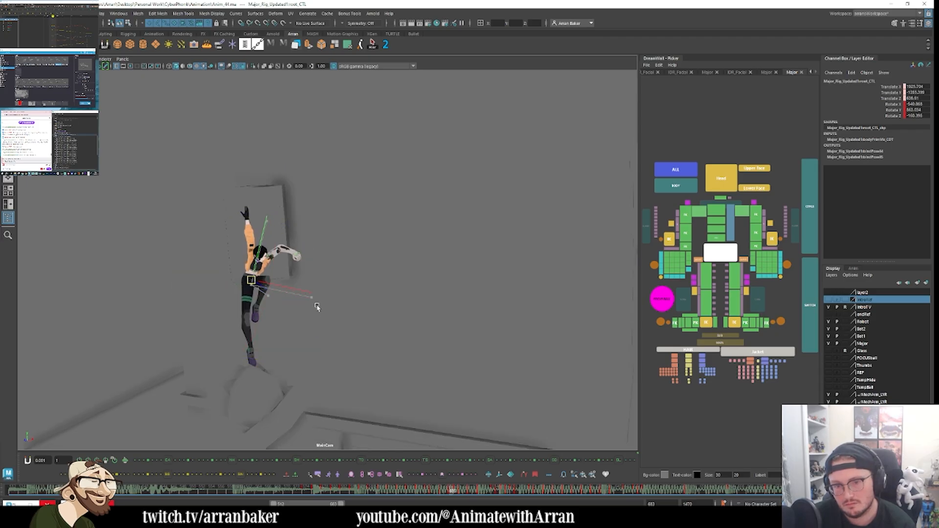
key(alt+comma)
middle_drag(332, 309, 331, 294)
Step: Adjust the root control's height on the landing pose and the stepping pose, comparing neighbouring keys
key(alt+period)
key(alt+period)
key(alt+period)
key(alt+period)
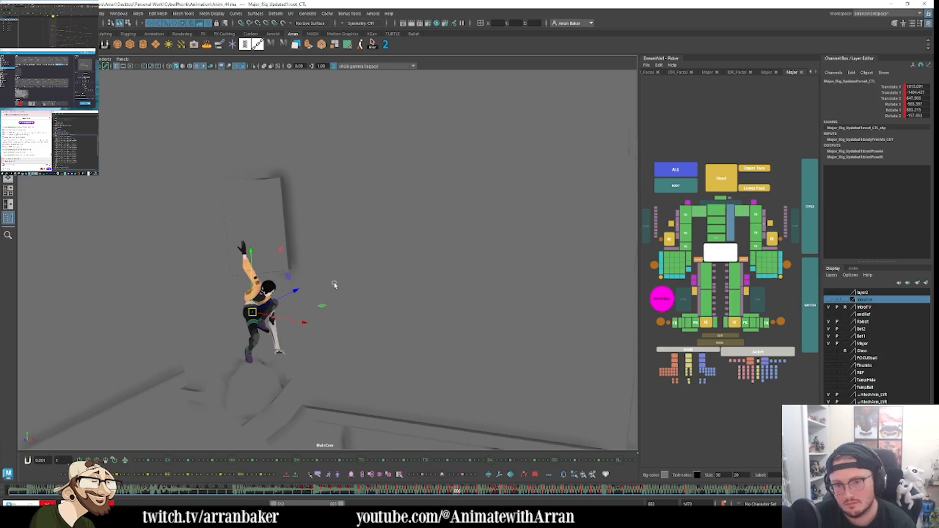
key(alt+comma)
middle_drag(335, 280, 336, 273)
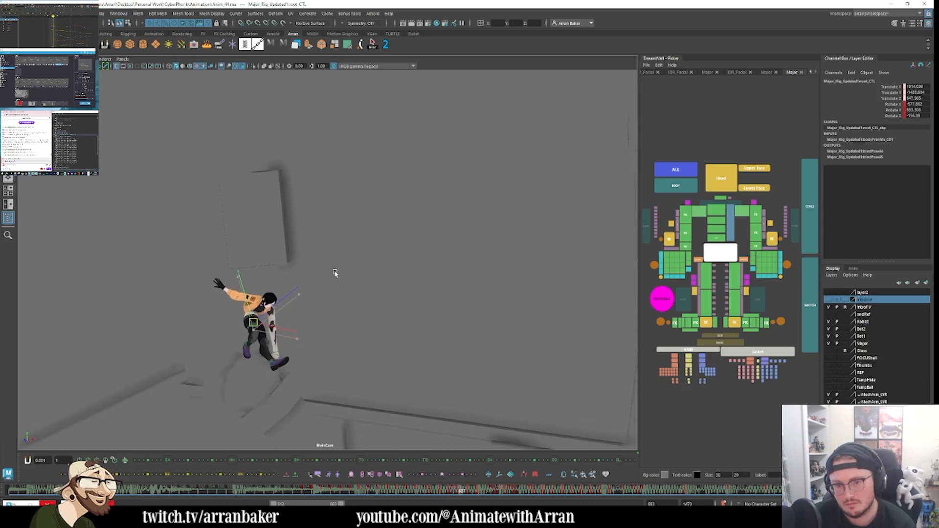
key(alt+period)
key(alt+comma)
key(alt+comma)
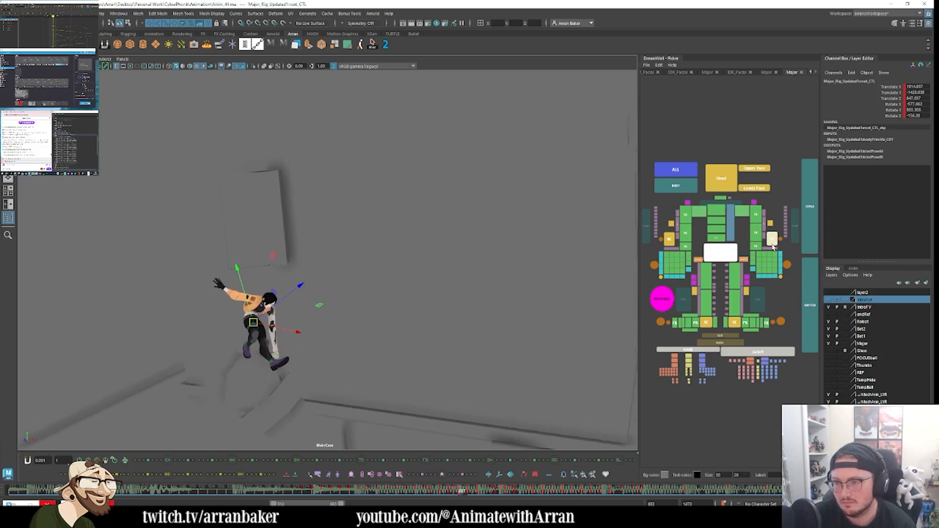
Step: Raise the left hand IK control on the bent-knee landing pose and compare it with the keys around it
click(773, 241)
key(alt+comma)
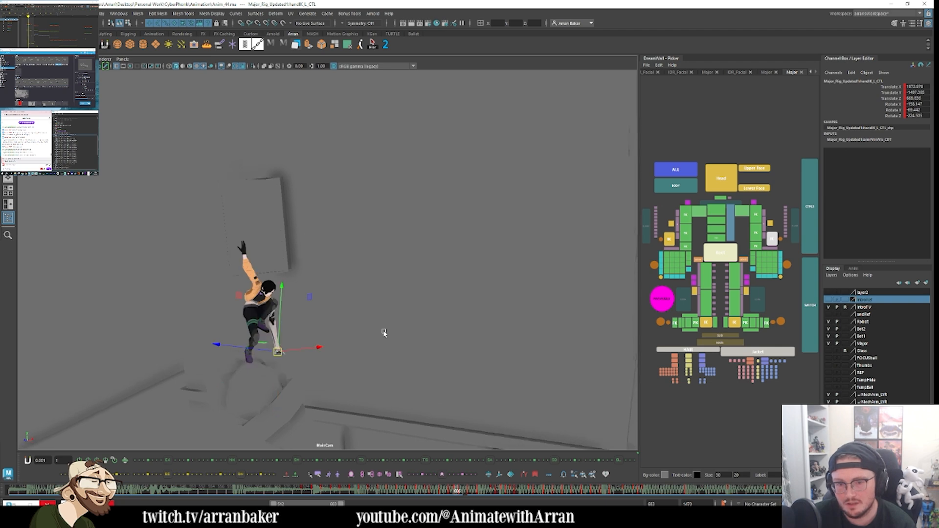
key(alt+period)
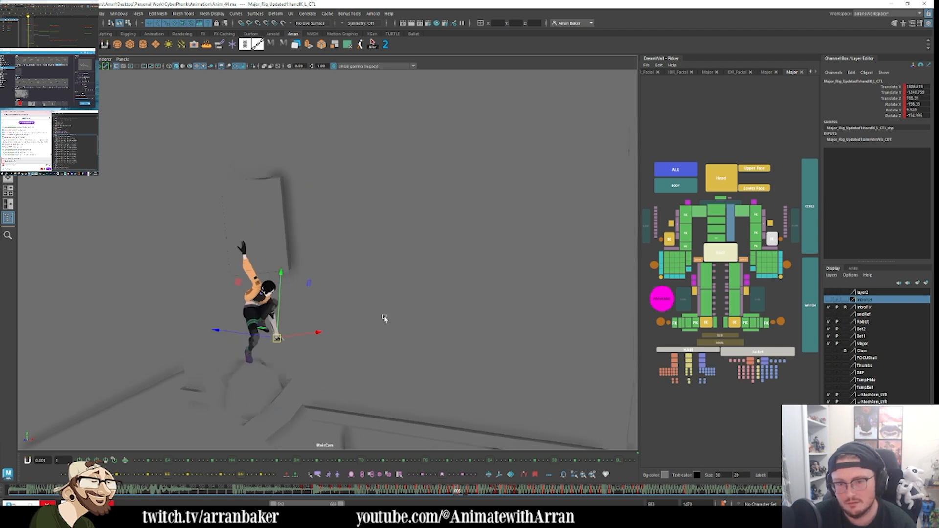
key(alt+comma)
key(alt+comma)
key(alt+period)
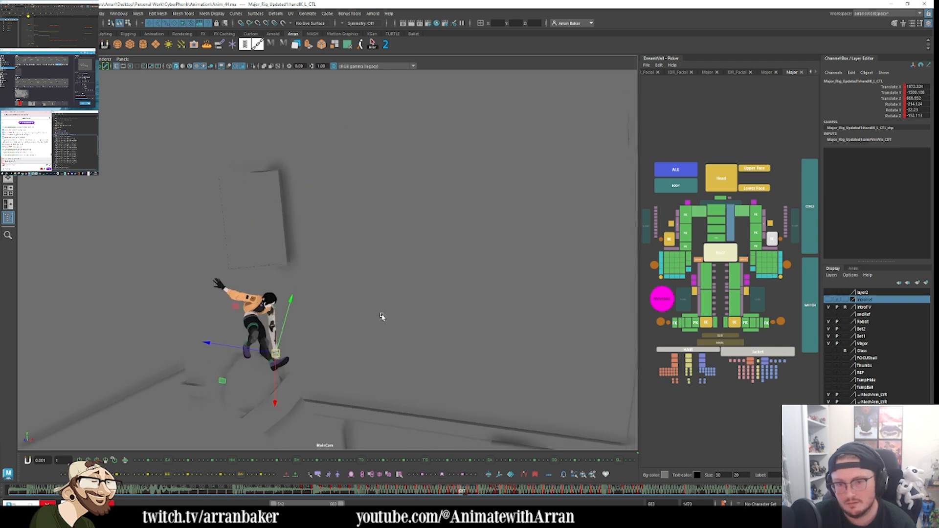
Step: Rotate the left clavicle and the upper chest on the stepping pose after the landing
click(742, 211)
key(e)
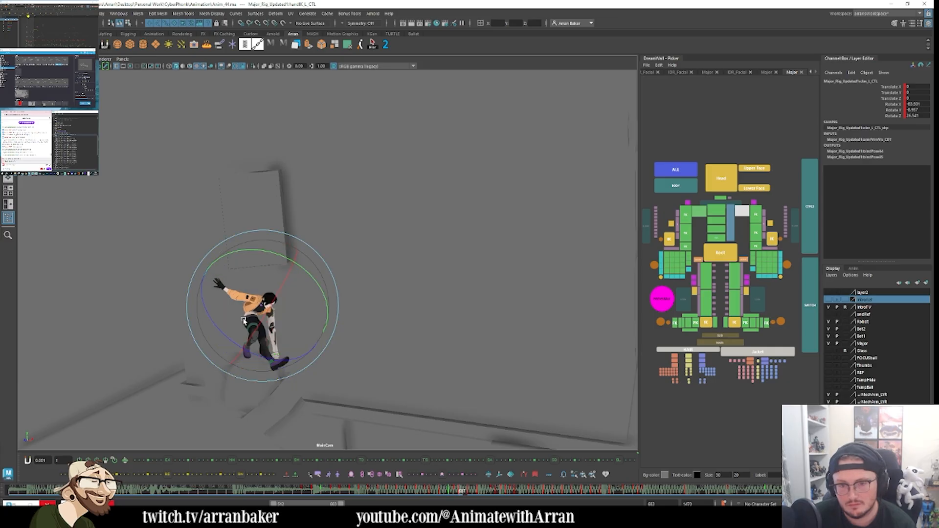
drag(295, 317, 332, 316)
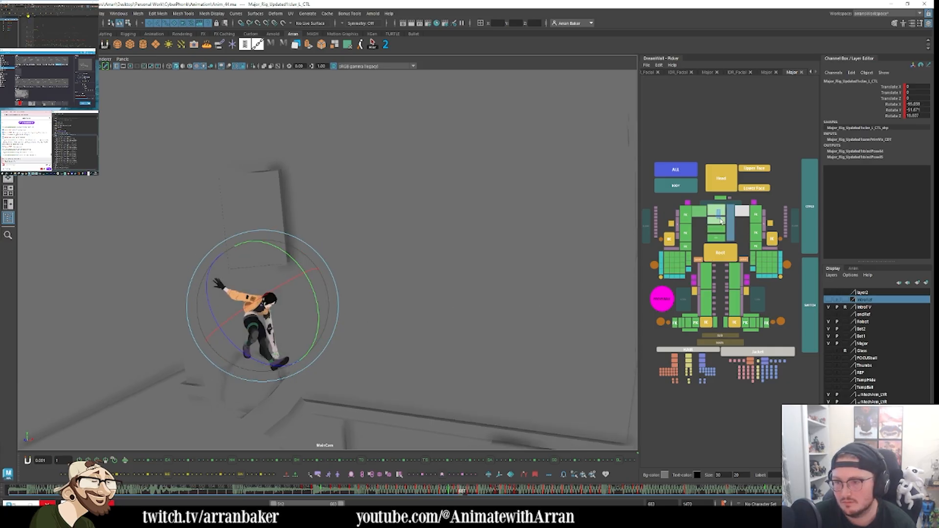
click(717, 212)
drag(284, 269, 242, 341)
Step: Rotate the right clavicle on the stepping pose and check the head against the neighbouring frames
click(686, 213)
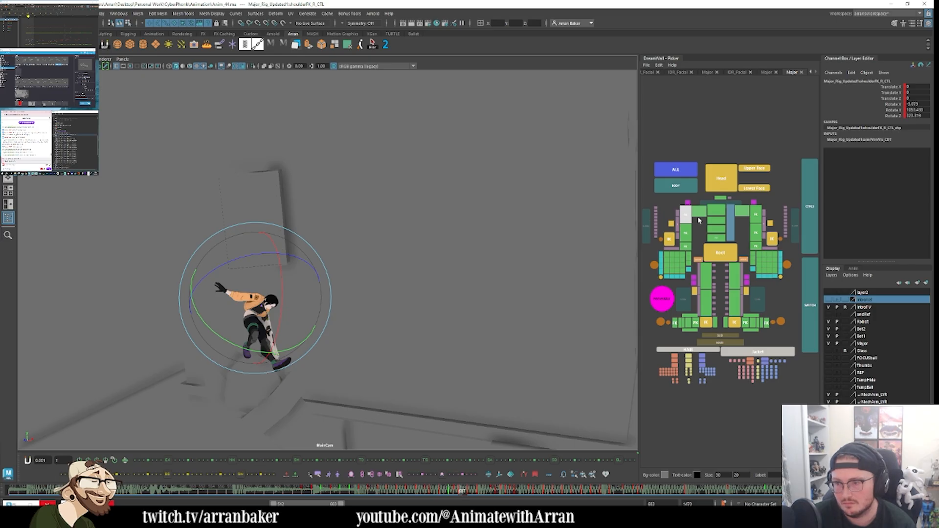
click(699, 213)
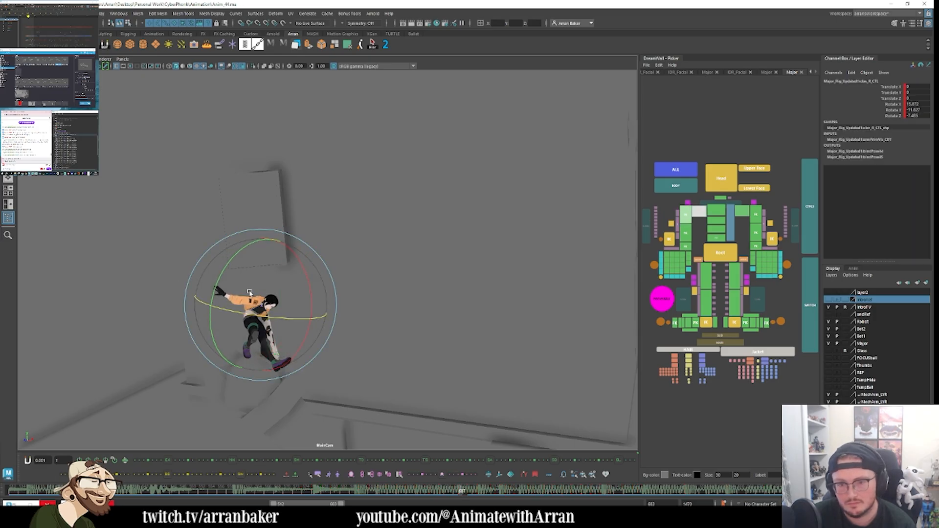
drag(250, 293, 237, 296)
click(716, 185)
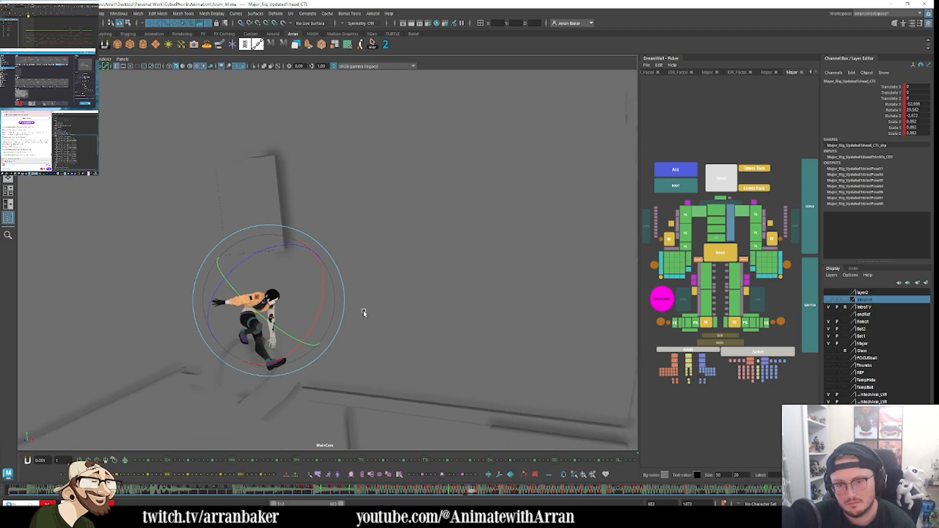
key(comma)
key(comma)
key(comma)
key(period)
key(period)
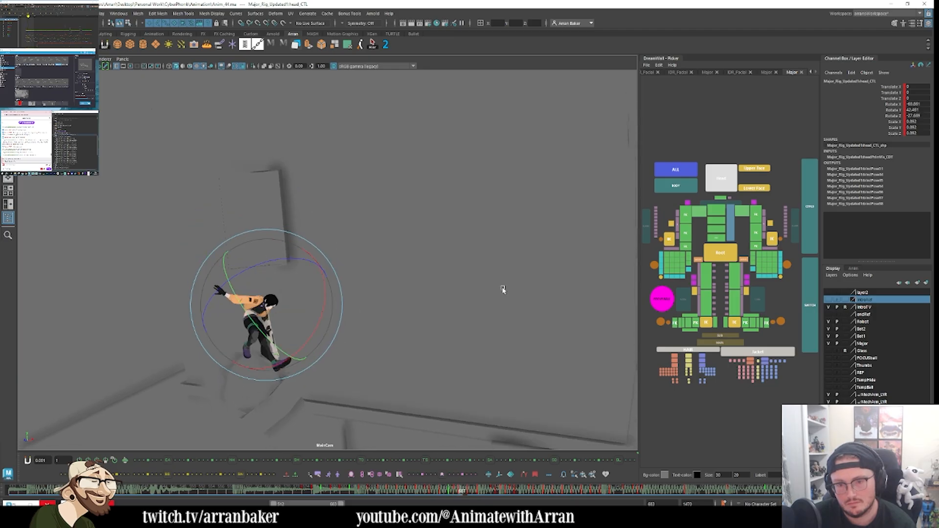
Step: Move and rotate the left hand IK control beside the thigh on the stepping pose
click(671, 241)
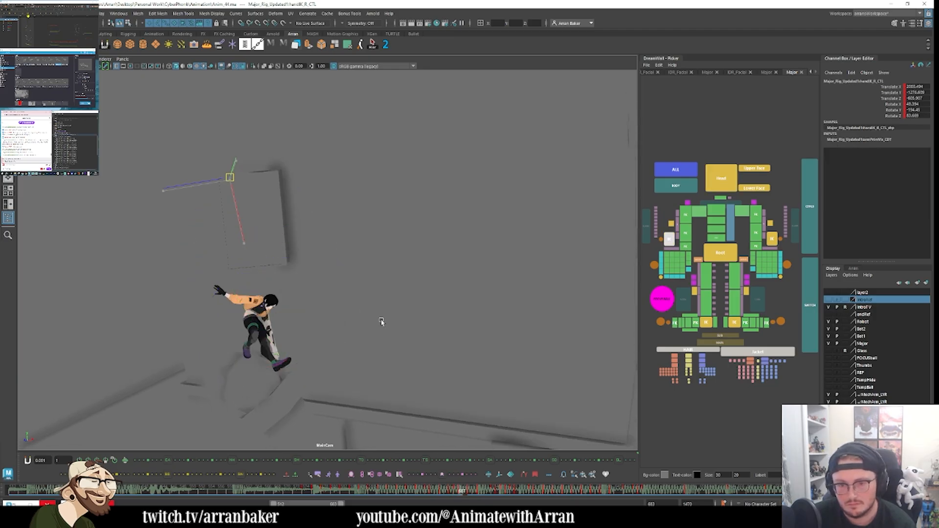
middle_drag(382, 322, 381, 321)
click(772, 240)
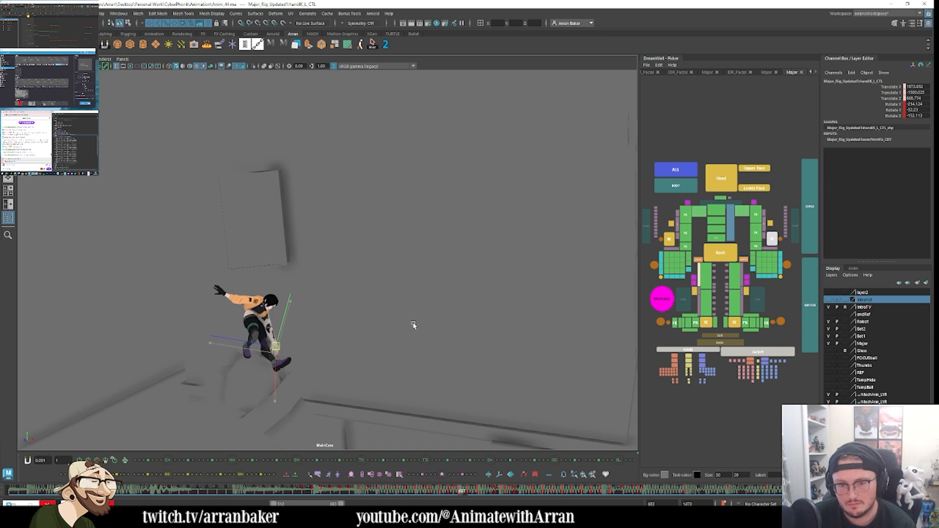
middle_drag(278, 376, 280, 374)
key(e)
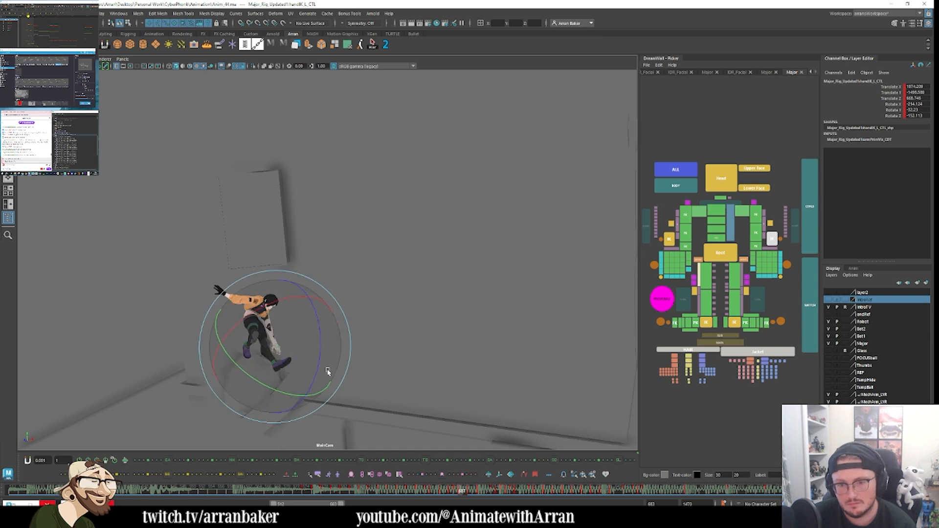
drag(319, 377, 319, 377)
key(comma)
key(period)
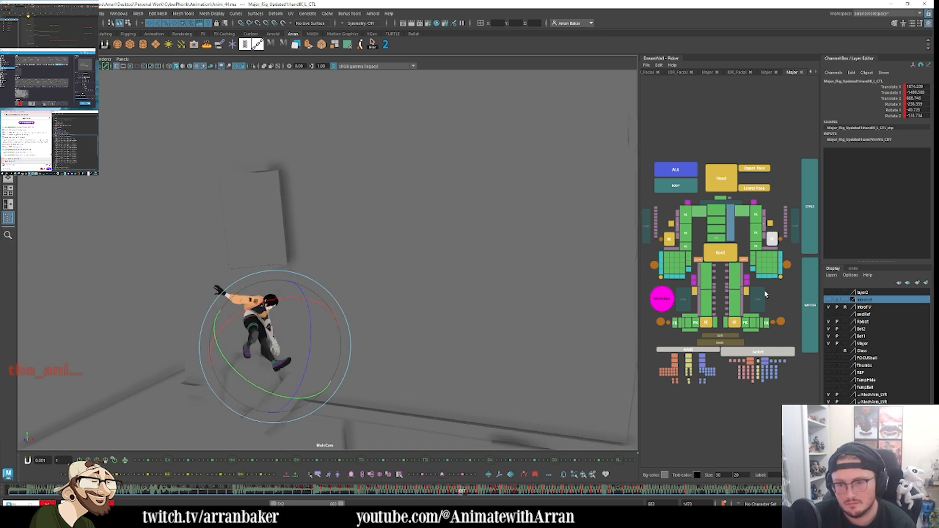
Step: Rotate the left clavicle again on the stepping pose and compare the shoulder across the following frames
click(771, 223)
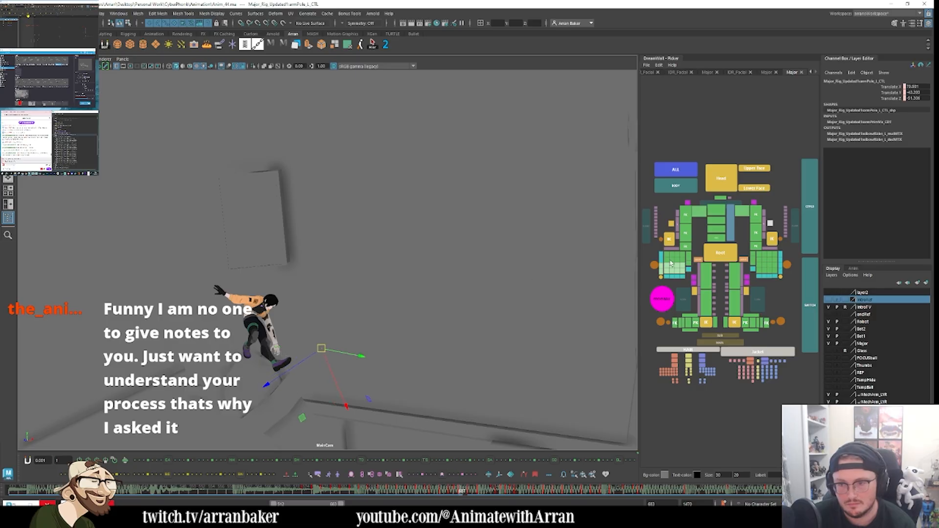
key(e)
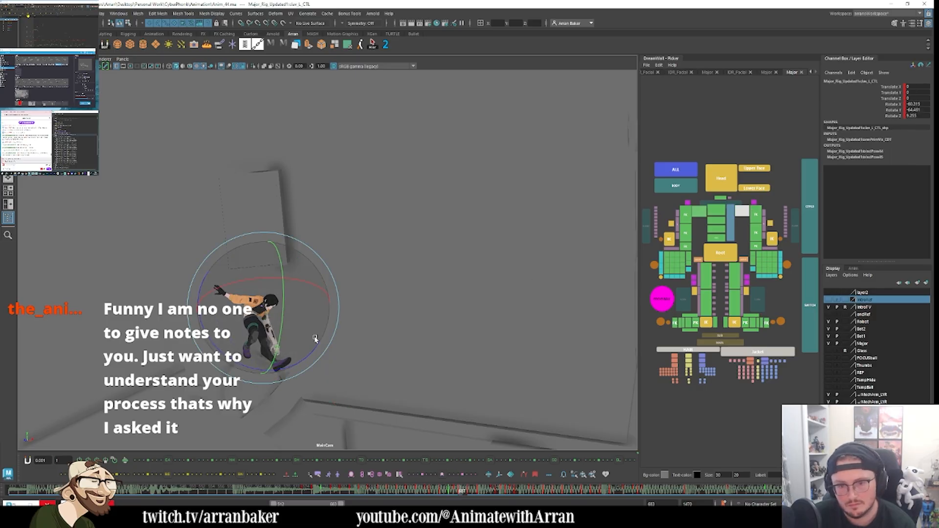
mouse_move(300, 309)
mouse_down()
mouse_move(288, 319)
mouse_move(298, 309)
mouse_move(300, 316)
mouse_up()
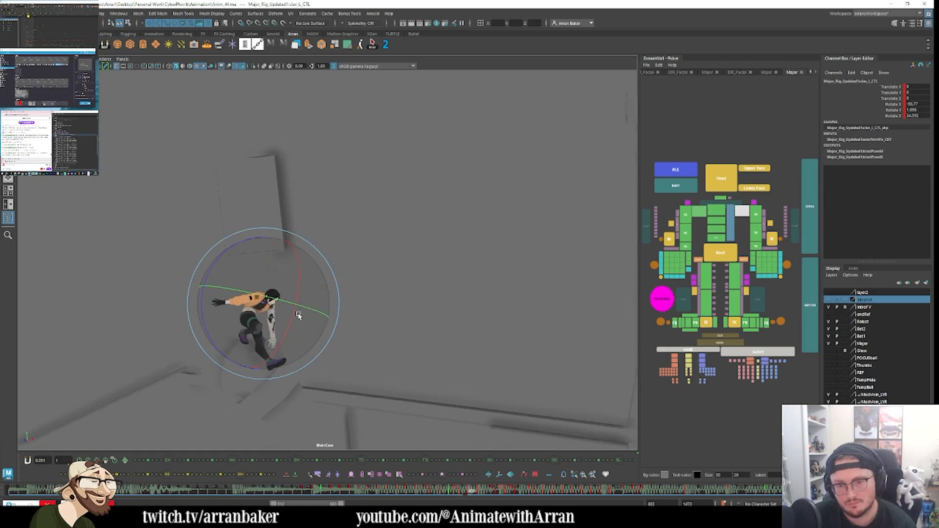
key(comma)
key(comma)
key(period)
key(period)
key(period)
key(period)
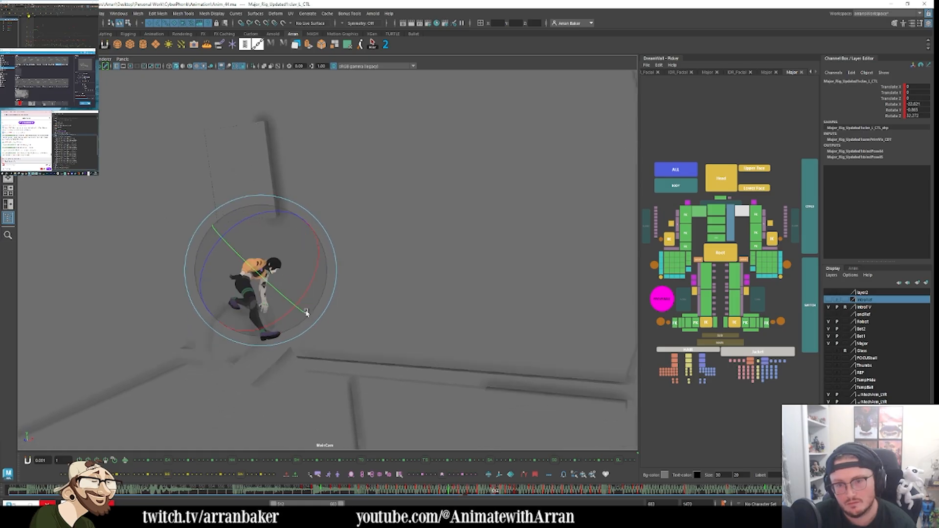
Step: Rotate the left hip FK control to pull the leading leg back on the frames of the landing step
click(736, 276)
key(comma)
key(comma)
key(comma)
key(comma)
key(comma)
key(comma)
key(comma)
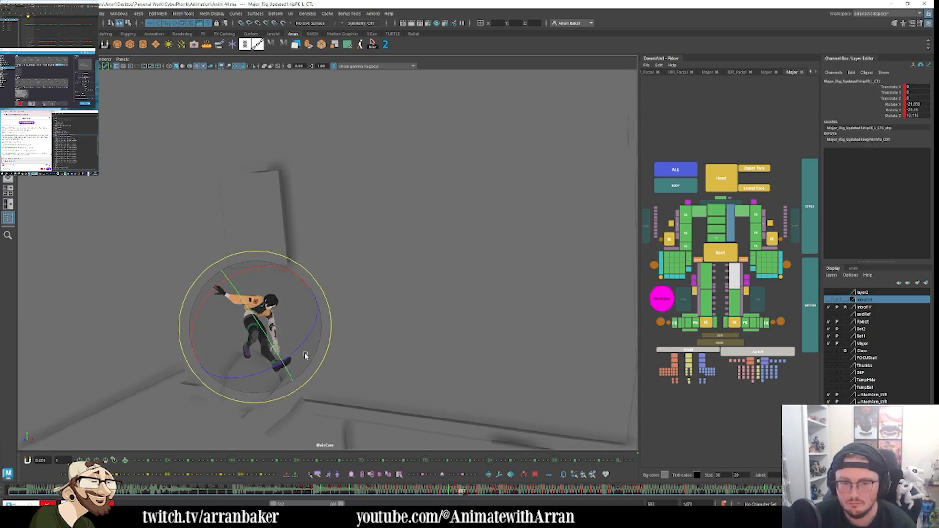
key(period)
key(period)
key(period)
key(period)
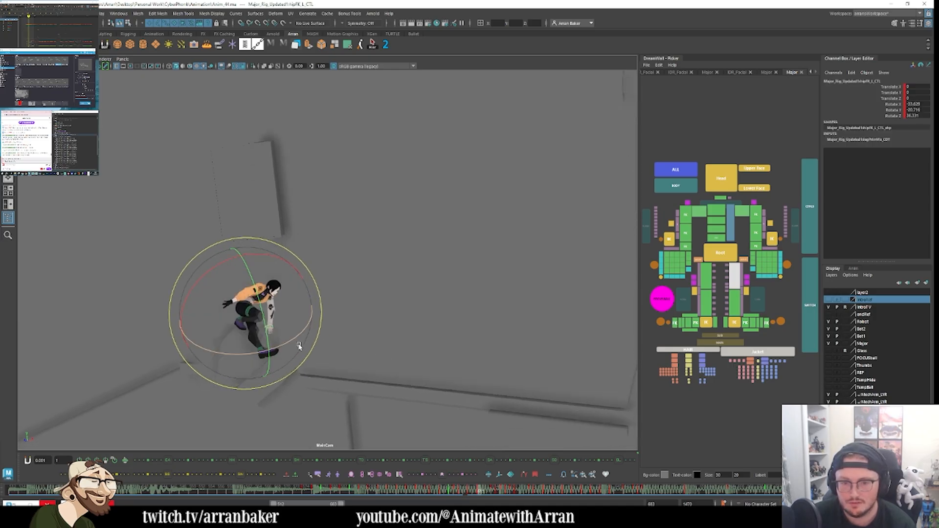
key(period)
key(period)
key(period)
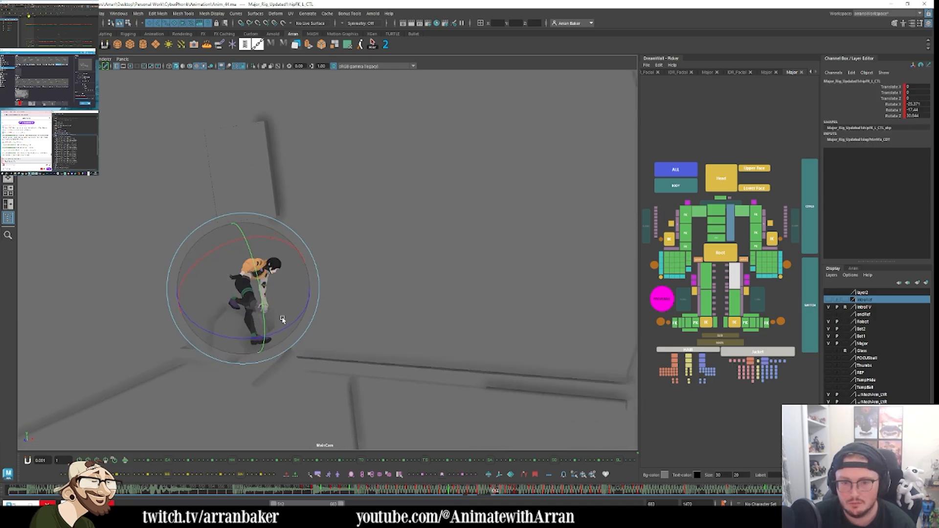
Step: Rotate the left hip FK control on the bent-over pose to bring the left foot back beneath the body
key(period)
key(period)
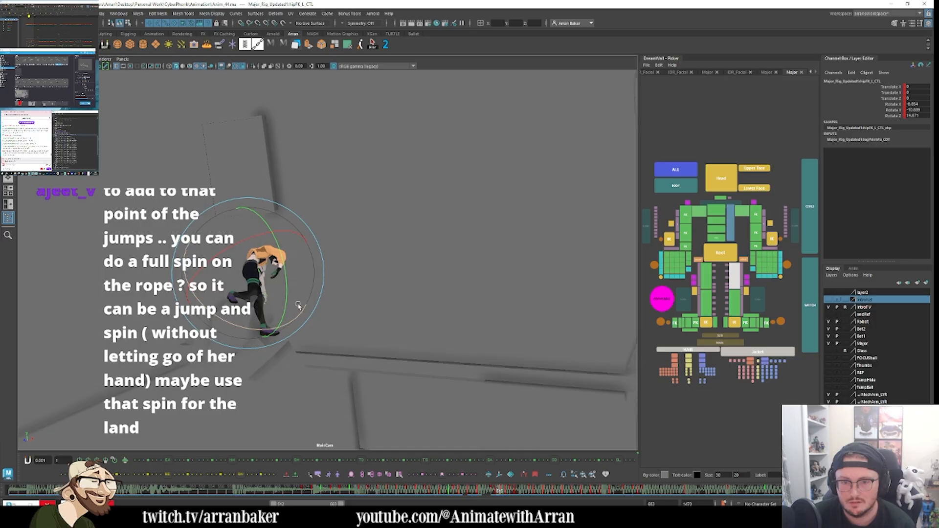
key(period)
key(period)
key(period)
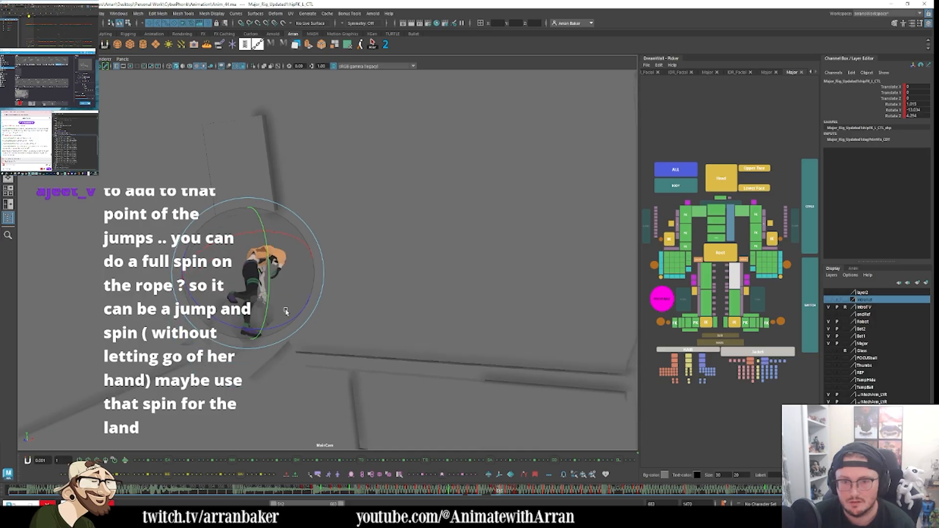
Step: Examine the left leg's motion frame by frame between the crouch and the bent-over pose
key(comma)
key(comma)
key(comma)
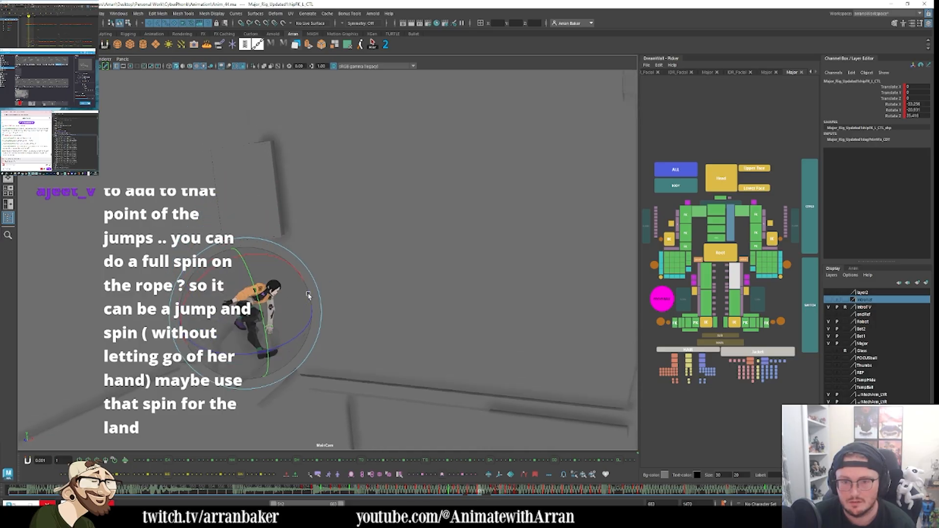
key(period)
key(period)
key(period)
key(comma)
key(comma)
key(comma)
key(comma)
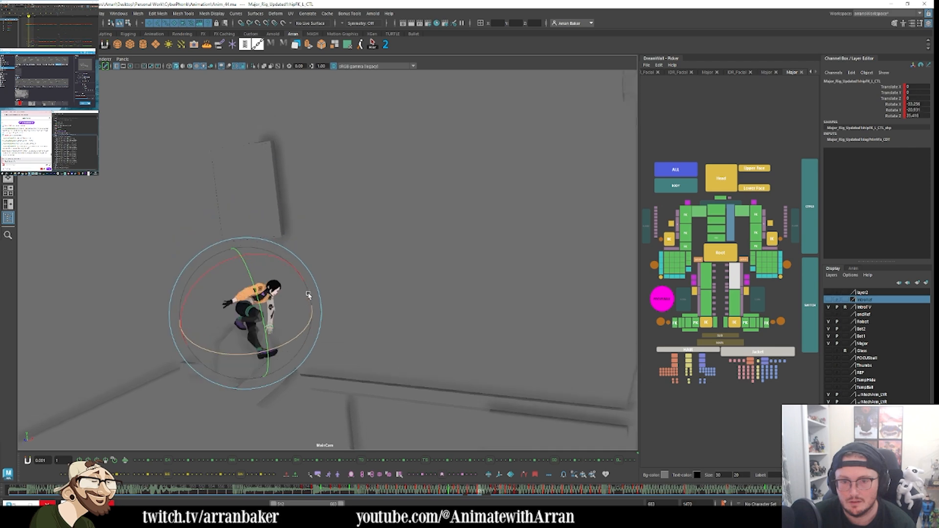
key(comma)
key(comma)
key(comma)
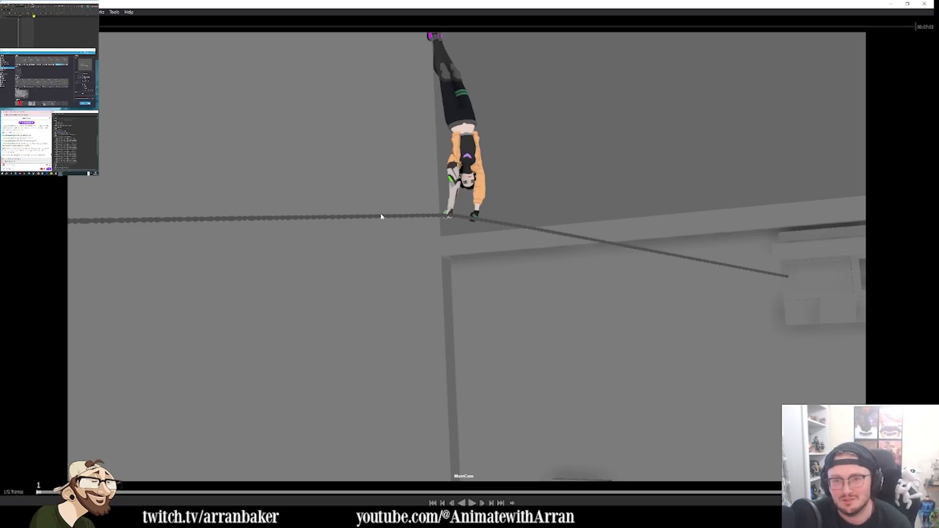
Step: Review the playblast, replay it from frame 76 to check the leap and landing, and close the viewer
key(space)
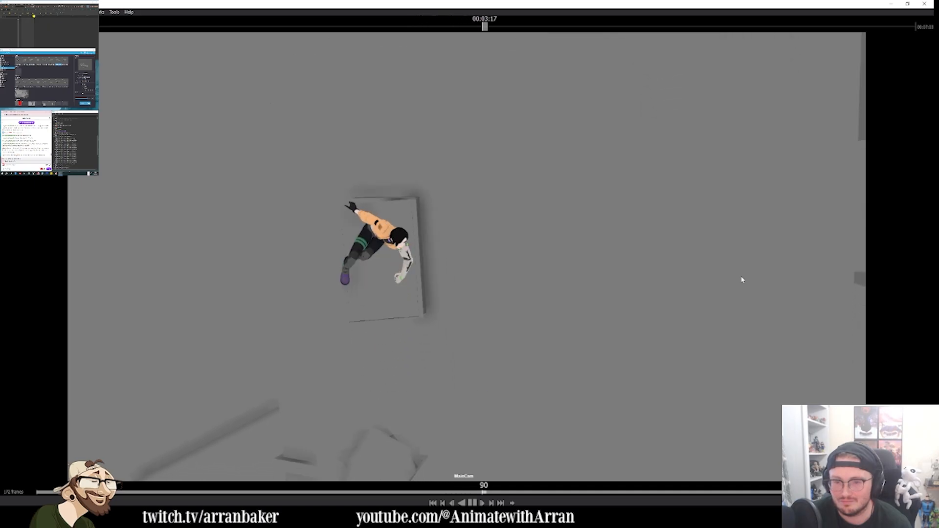
key(space)
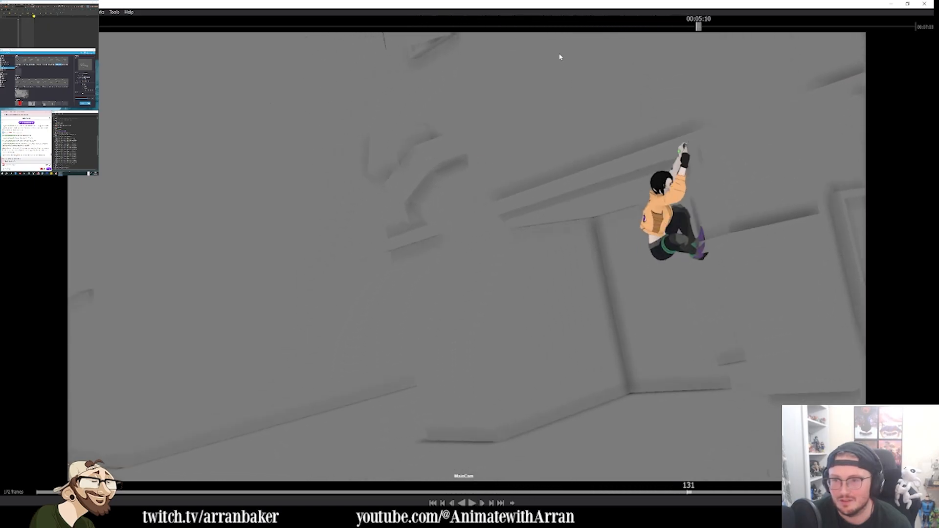
drag(509, 24, 411, 22)
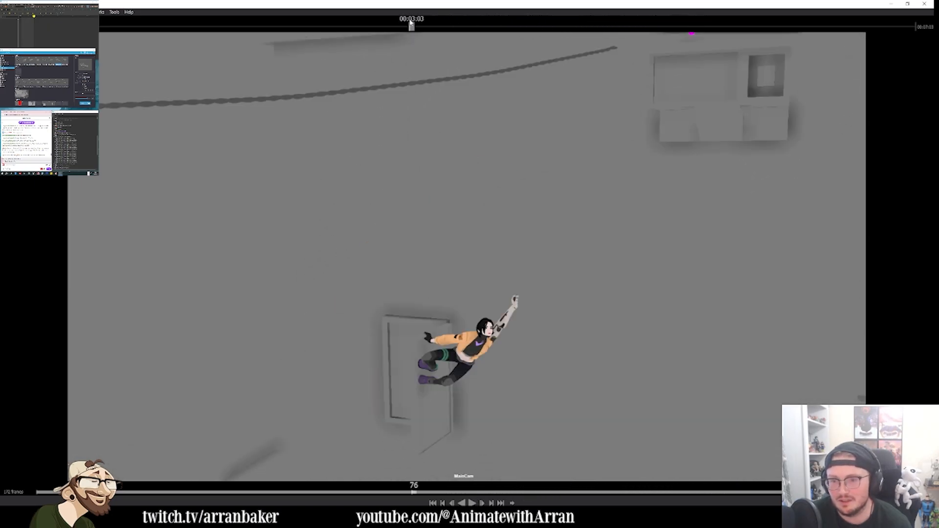
key(space)
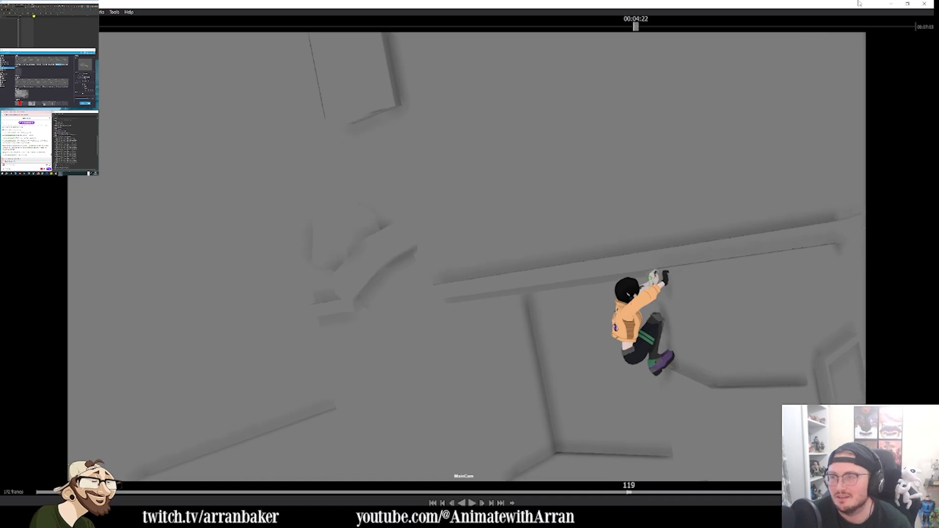
click(932, 5)
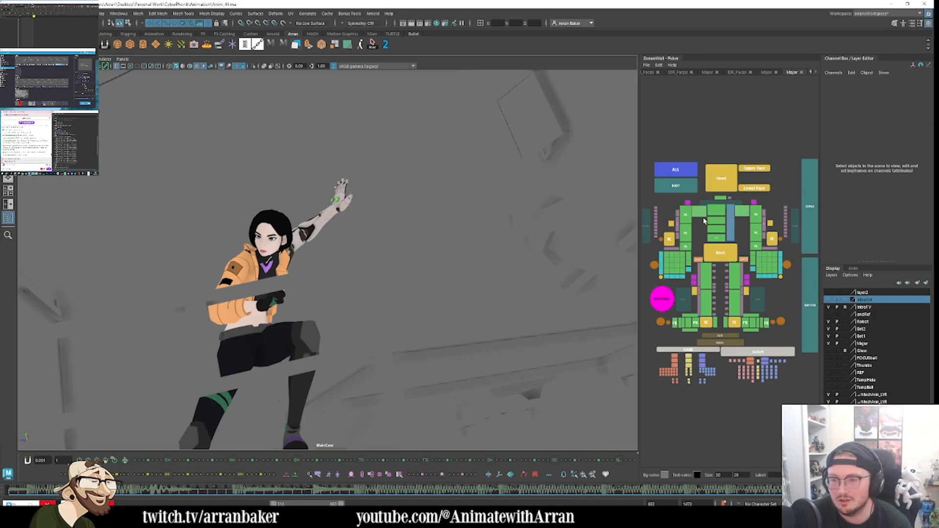
Step: Rotate the right shoulder FK control on the upright reaching pose to adjust the raised right arm
click(662, 242)
click(404, 492)
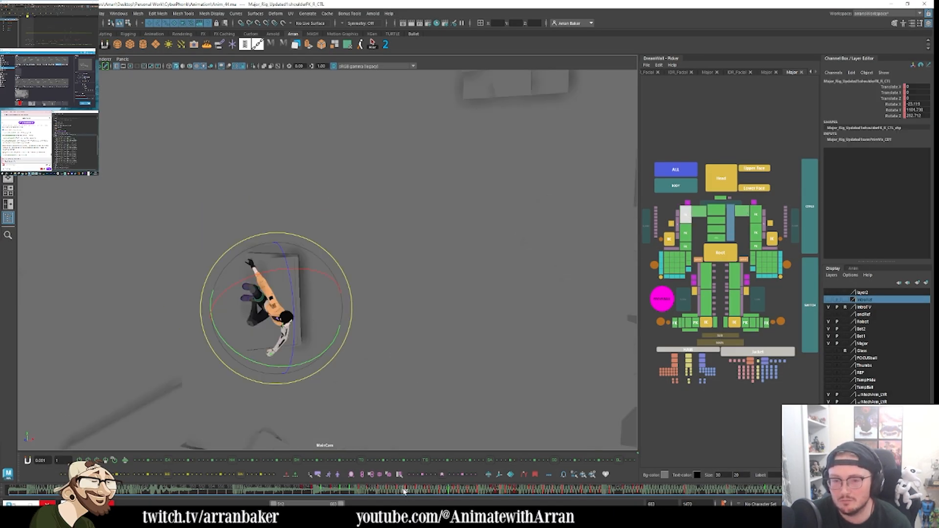
key(period)
key(period)
key(period)
key(period)
key(period)
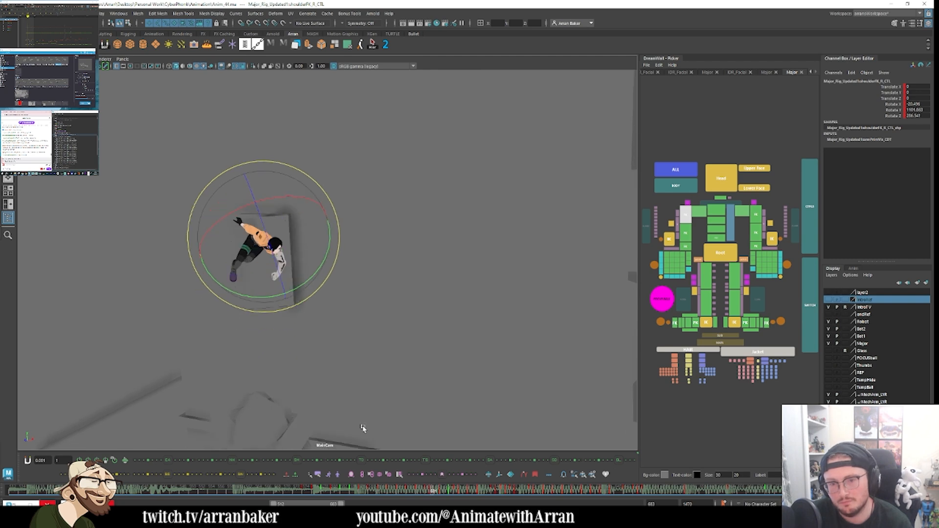
key(period)
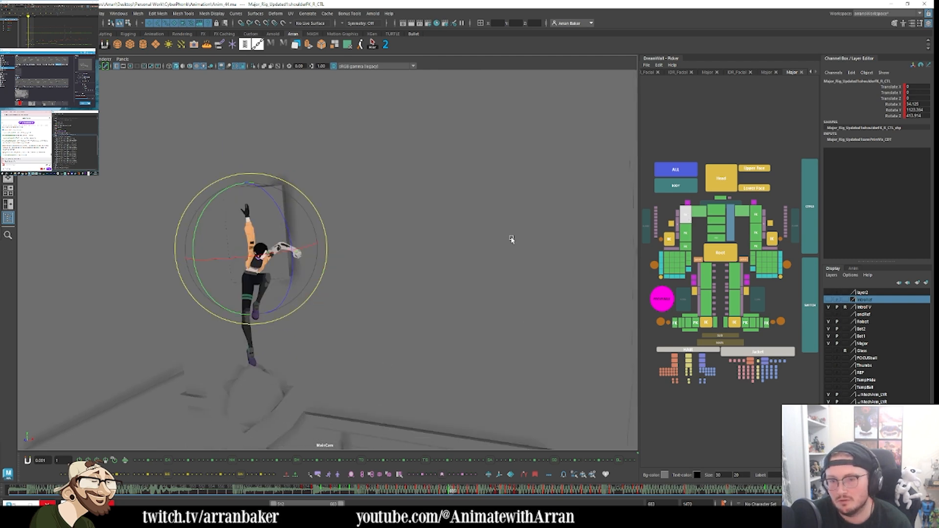
drag(289, 256, 284, 242)
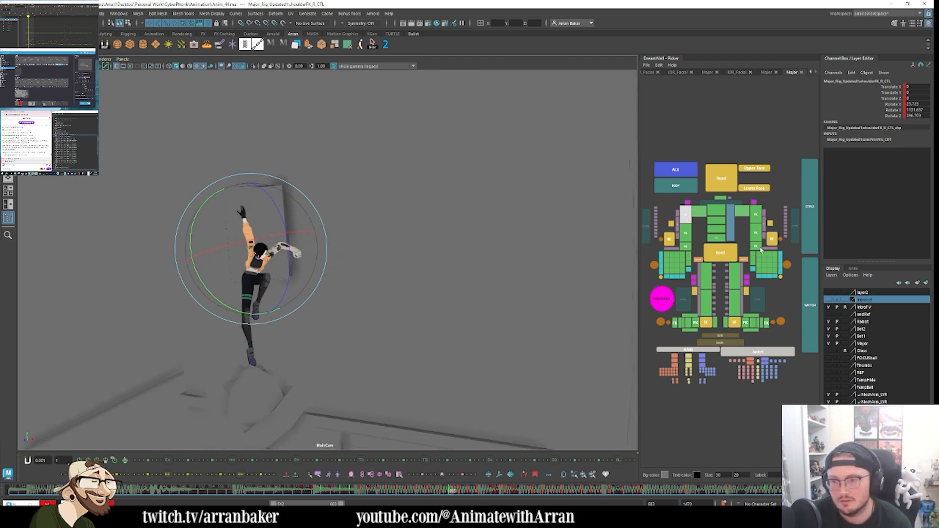
Step: Rotate the left shoulder FK control on the upright reaching pose to lift the left arm
click(760, 213)
key(period)
key(comma)
key(comma)
key(period)
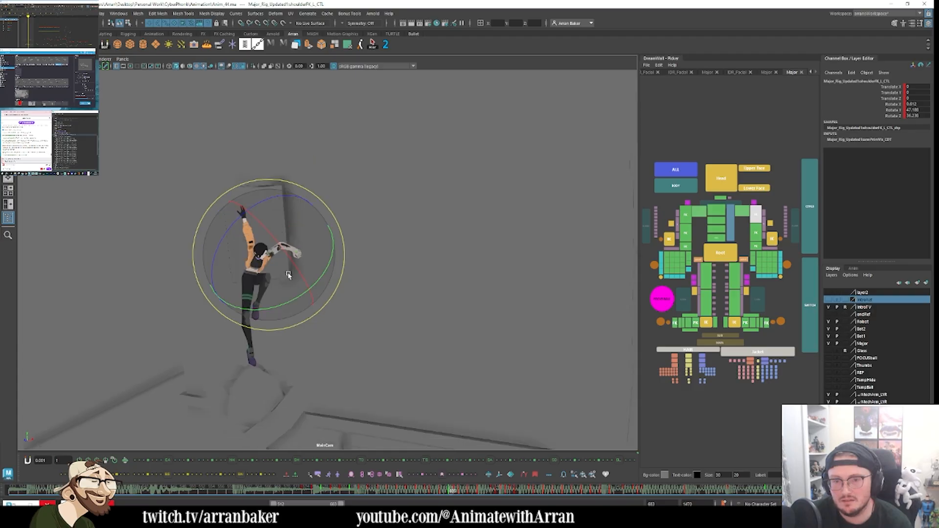
mouse_move(289, 275)
mouse_down()
mouse_move(288, 283)
mouse_move(281, 264)
mouse_move(279, 294)
mouse_move(273, 213)
mouse_move(272, 269)
mouse_move(293, 273)
mouse_move(282, 254)
mouse_move(279, 265)
mouse_up()
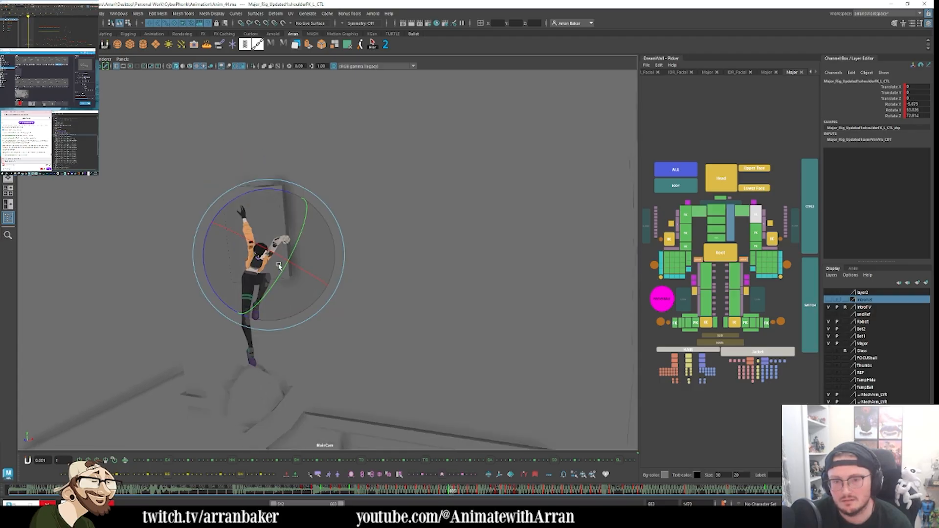
Step: Carry the left arm's raised pose over to the following bent landing pose and set Arm L to FK there
key(period)
key(period)
key(comma)
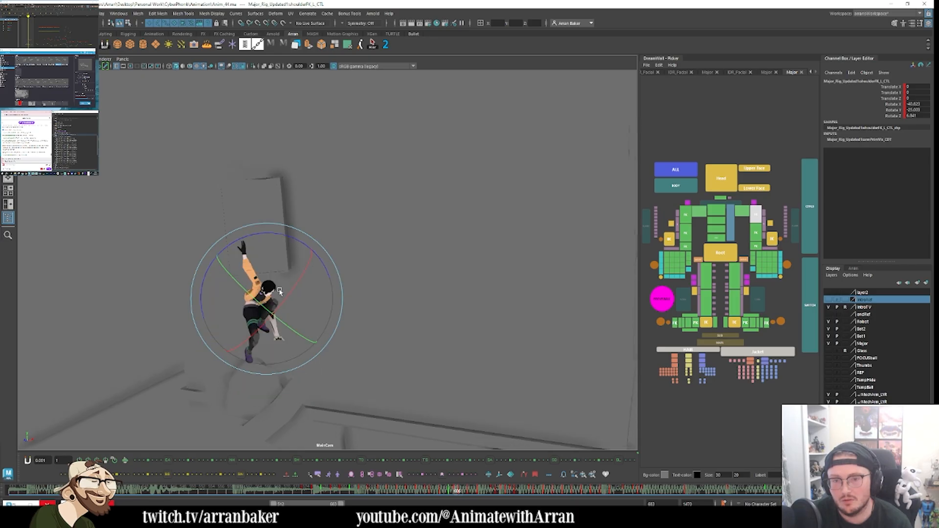
key(w)
key(comma)
key(period)
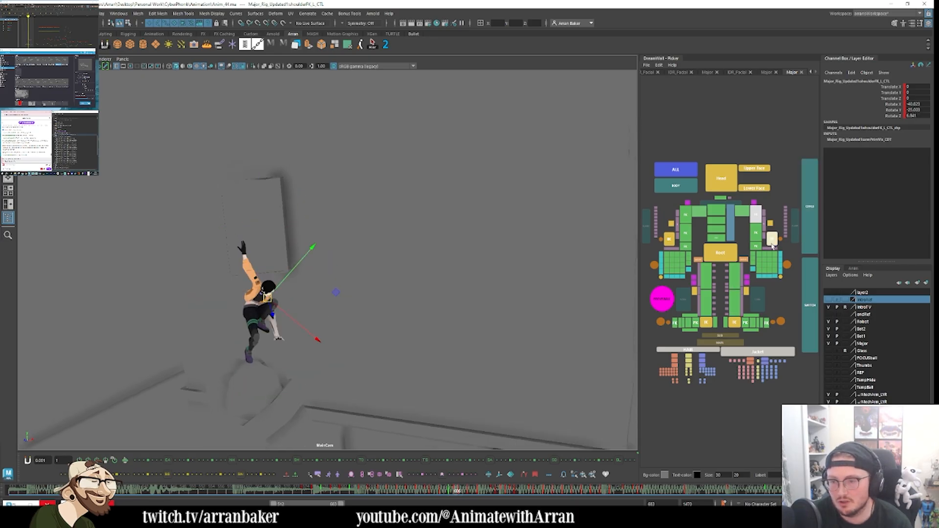
click(796, 232)
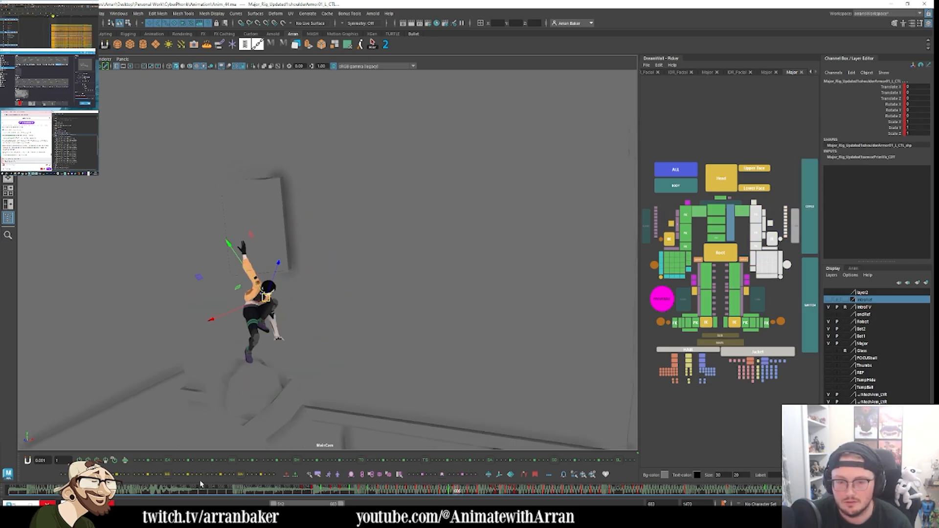
click(807, 303)
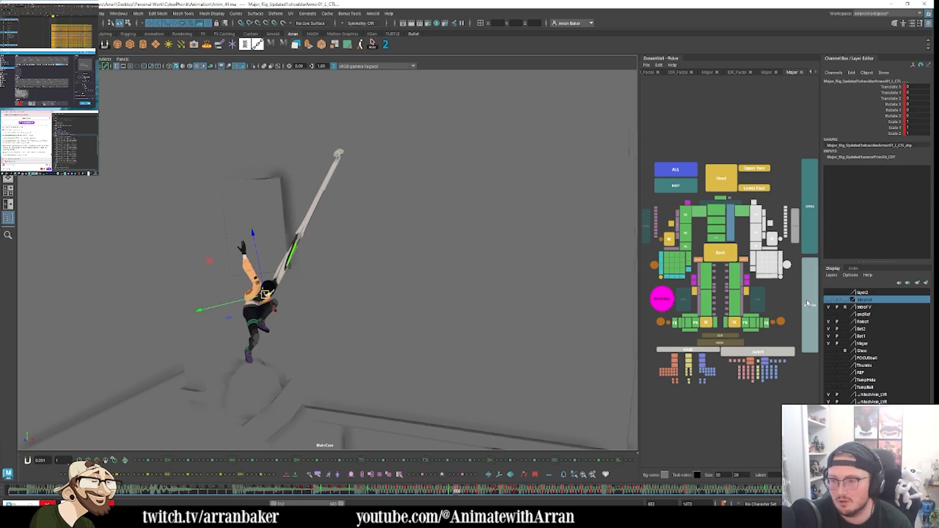
click(889, 98)
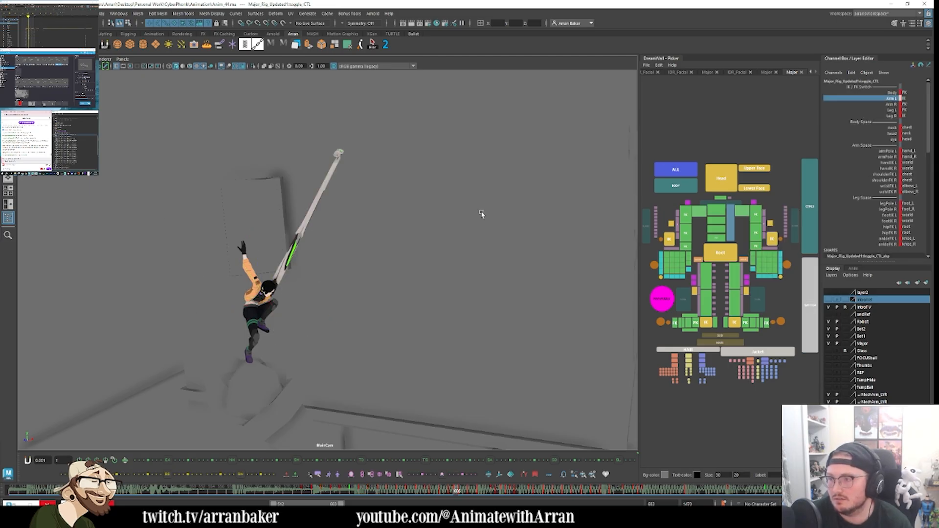
middle_drag(480, 212, 636, 194)
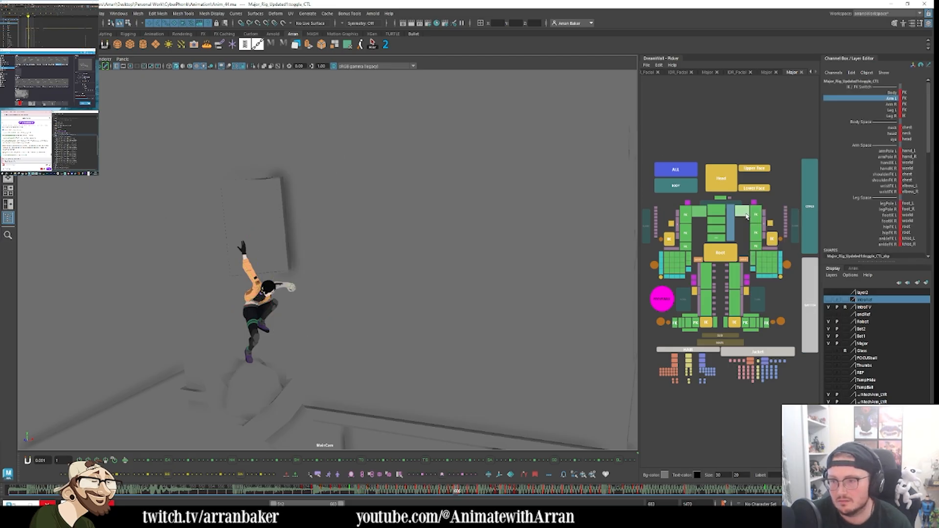
Step: Rotate the left shoulder FK control on the bent landing pose to reorient the outstretched arm
click(741, 213)
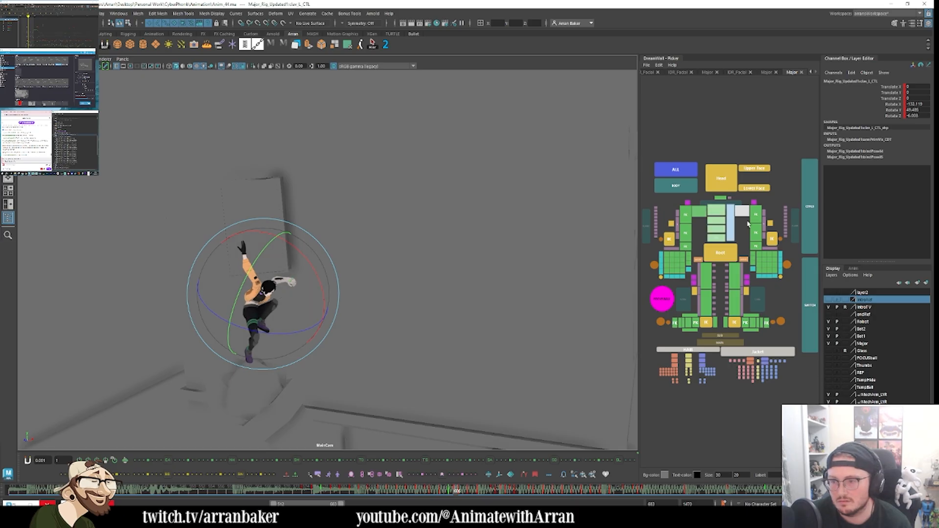
click(756, 214)
key(alt+comma)
key(alt+comma)
key(alt+period)
key(alt+period)
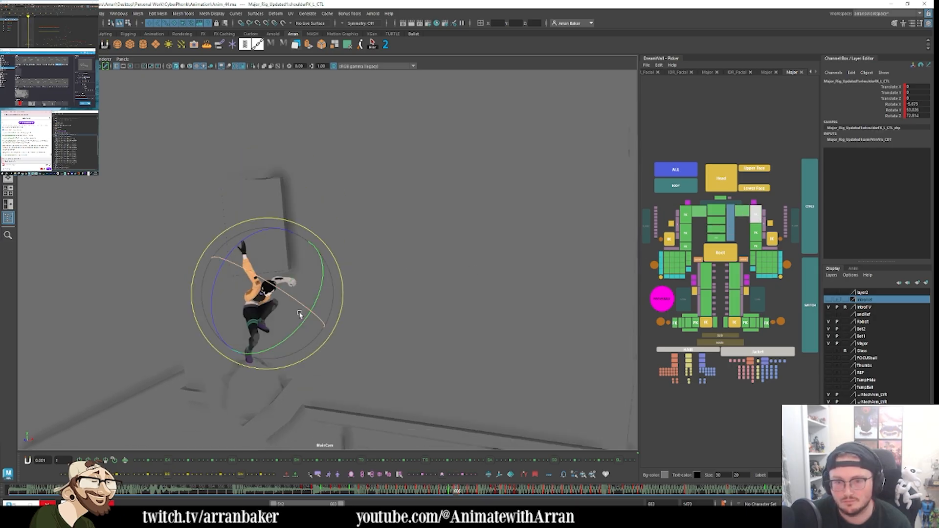
drag(303, 338, 239, 268)
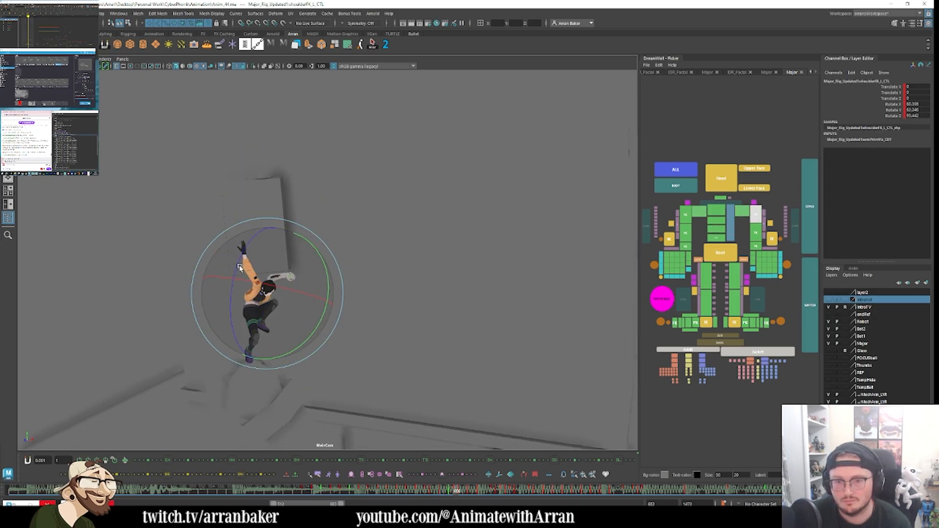
drag(235, 341, 278, 318)
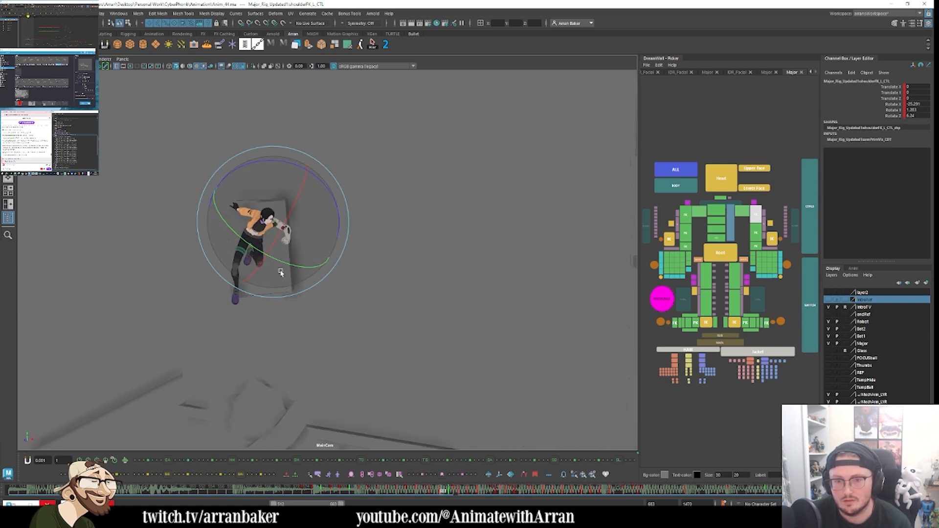
Step: Rotate the left shoulder and elbow FK controls on the upright reaching pose to extend the raised arm outward
key(.)
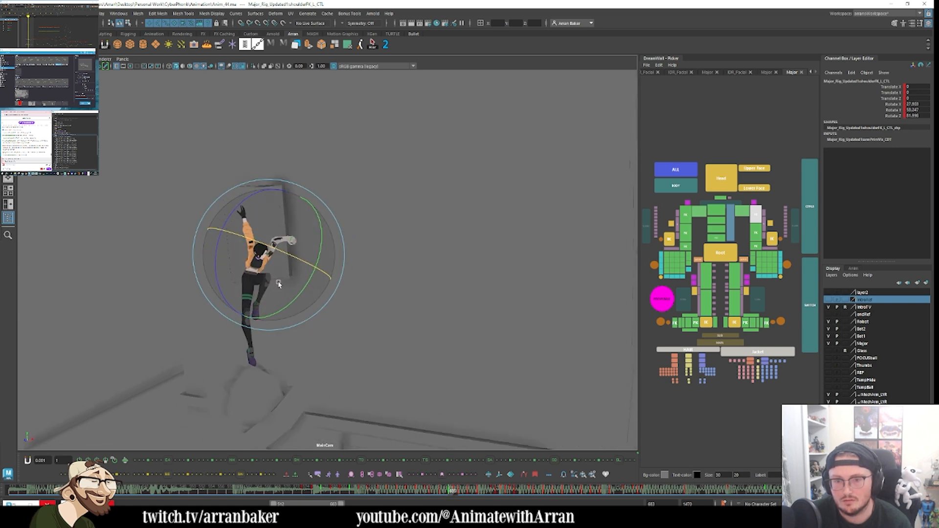
key(Down)
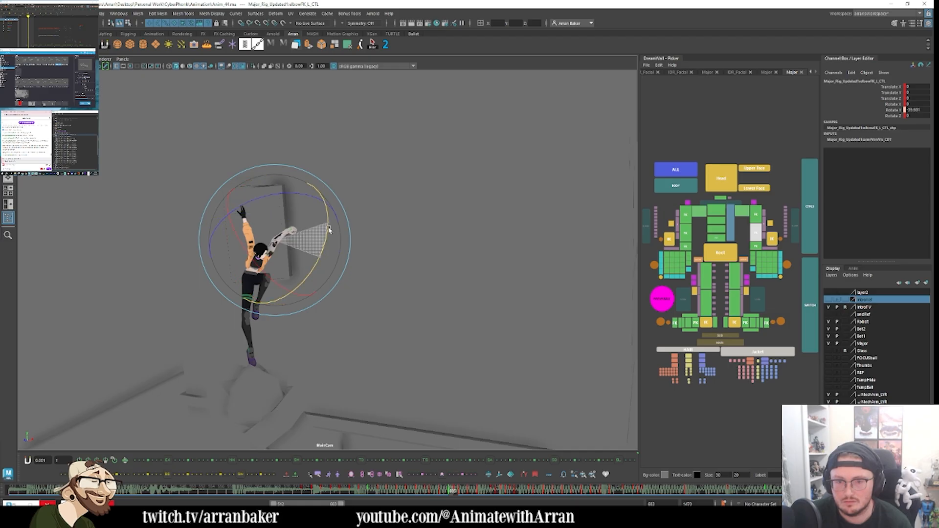
key(Up)
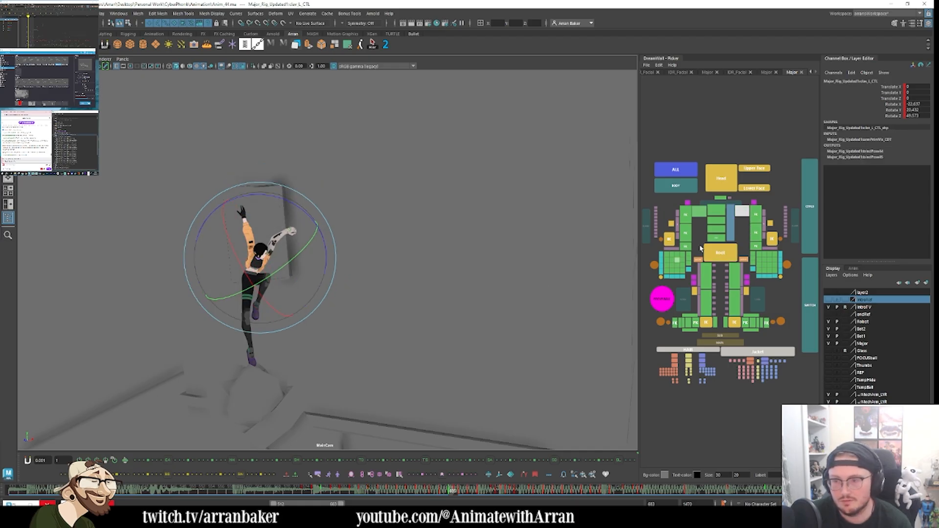
key(Down)
Step: Rotate the left shoulder FK control and clavicle on the upright reaching pose to bring the arm down beside the body
key(.)
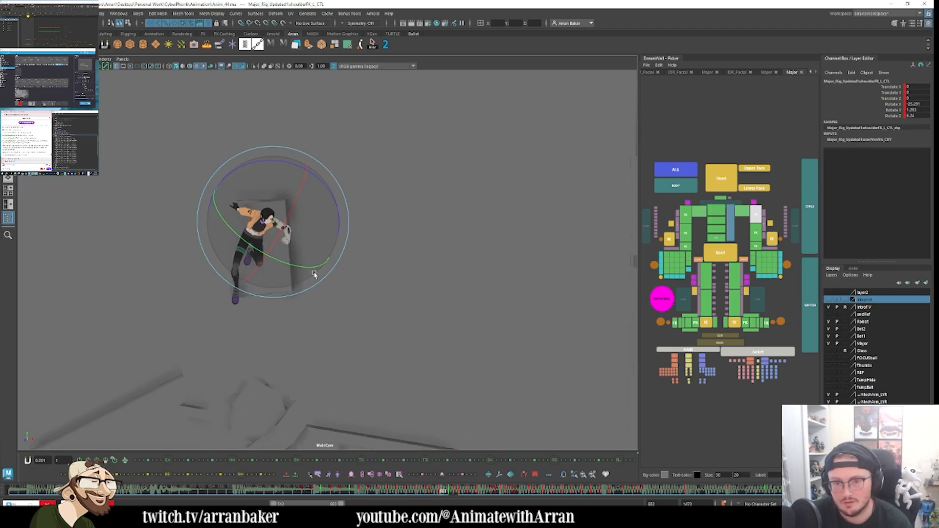
key(.)
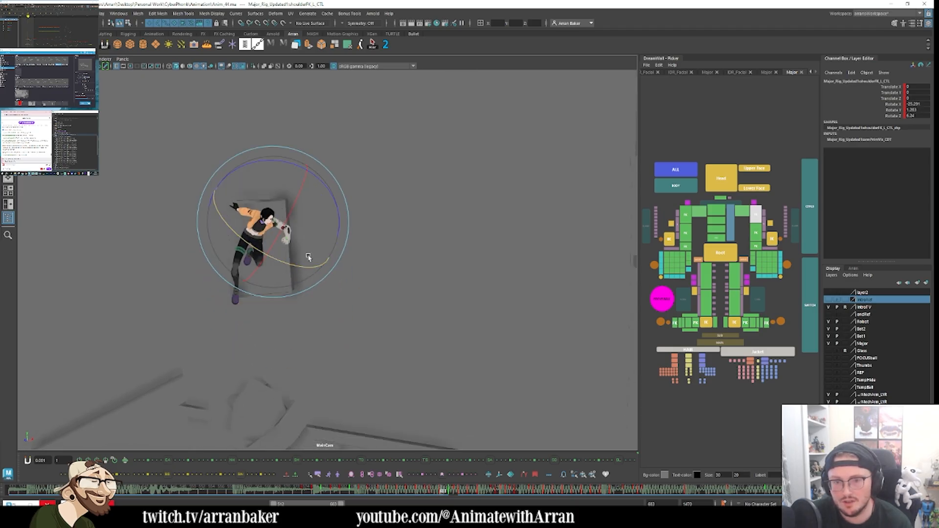
key(.)
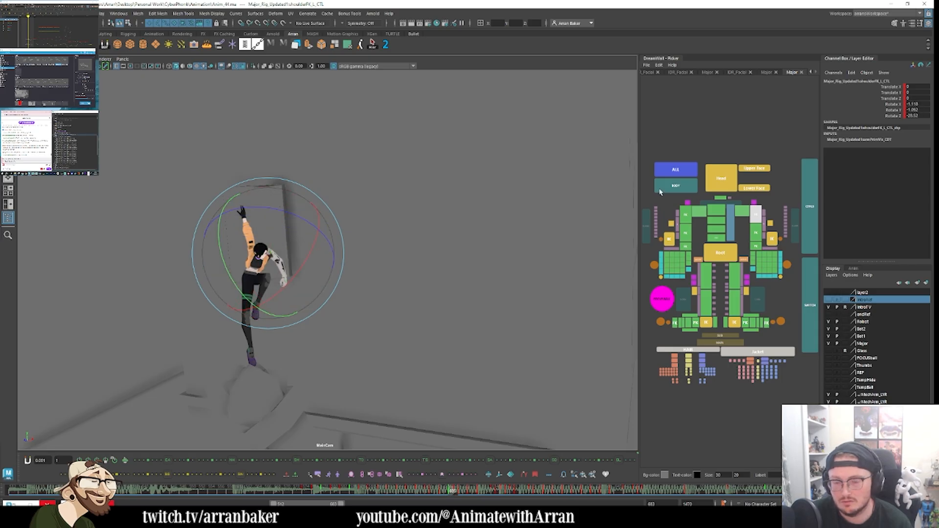
click(742, 211)
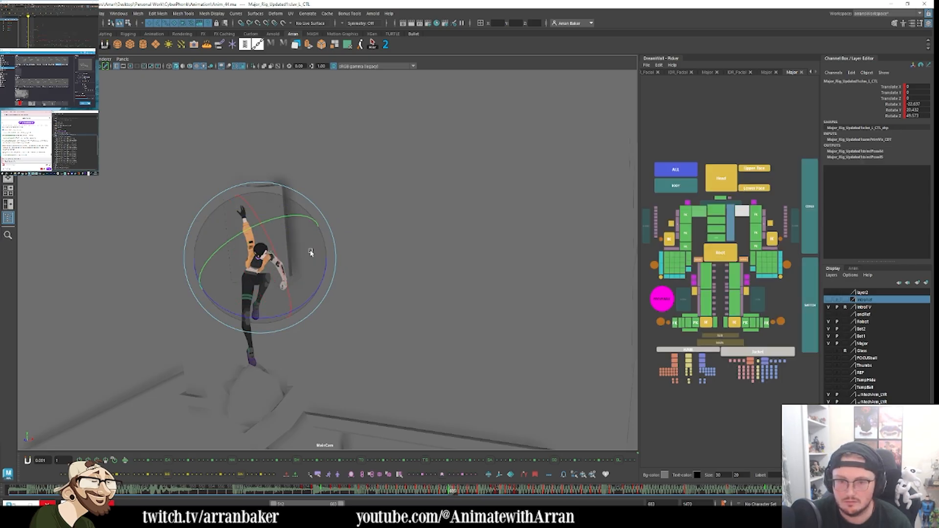
Step: Rotate the left clavicle and shoulder FK control on the preceding crouched pose to lower the arm towards the body
key(.)
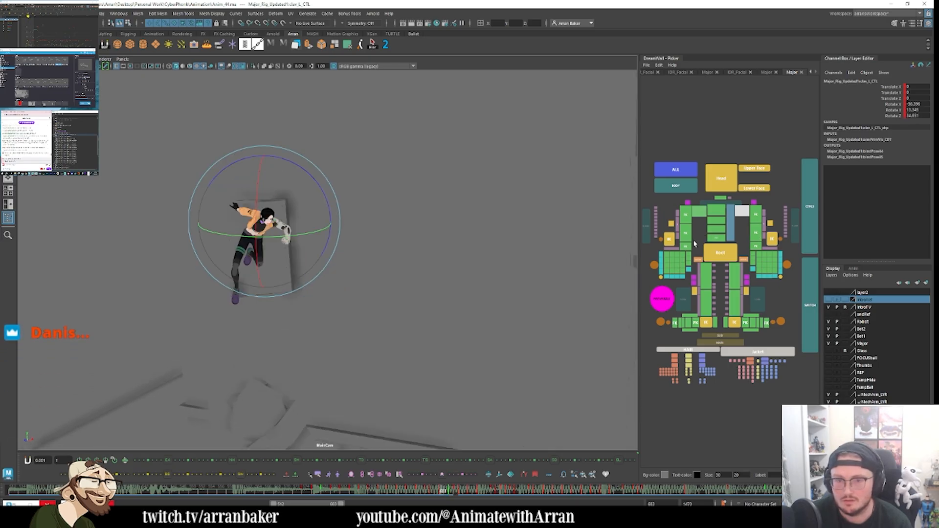
click(281, 256)
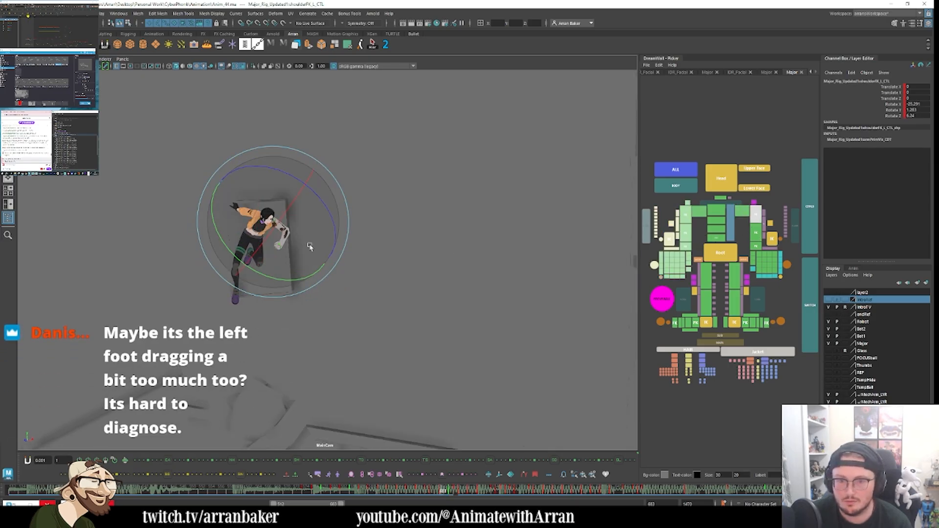
click(737, 210)
click(743, 213)
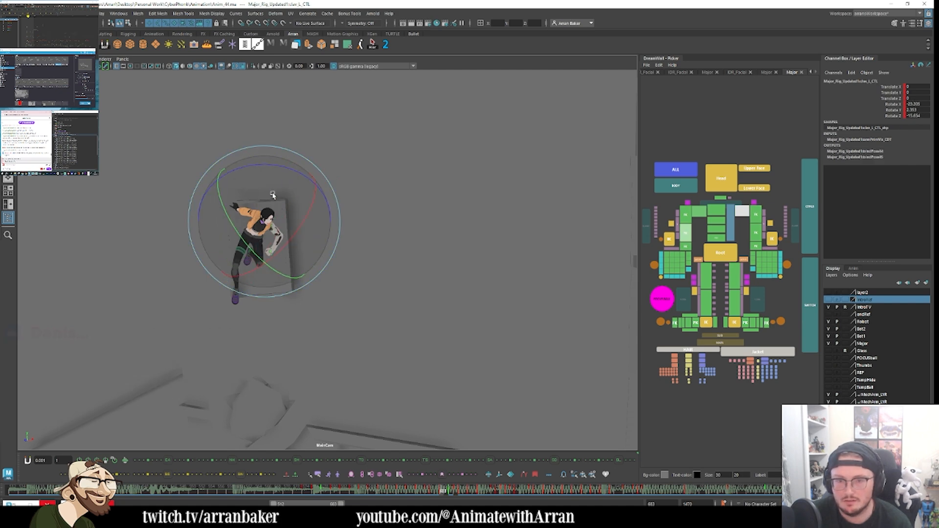
click(740, 219)
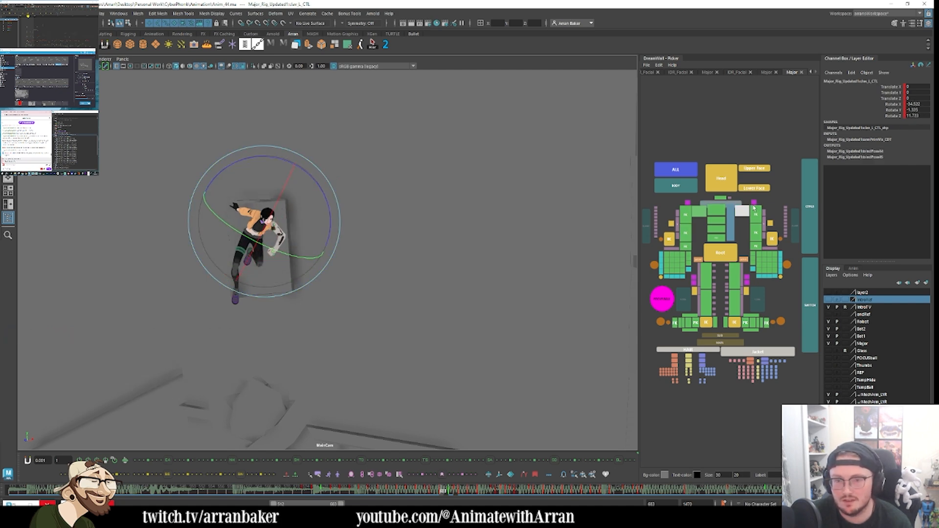
click(756, 214)
key(comma)
key(period)
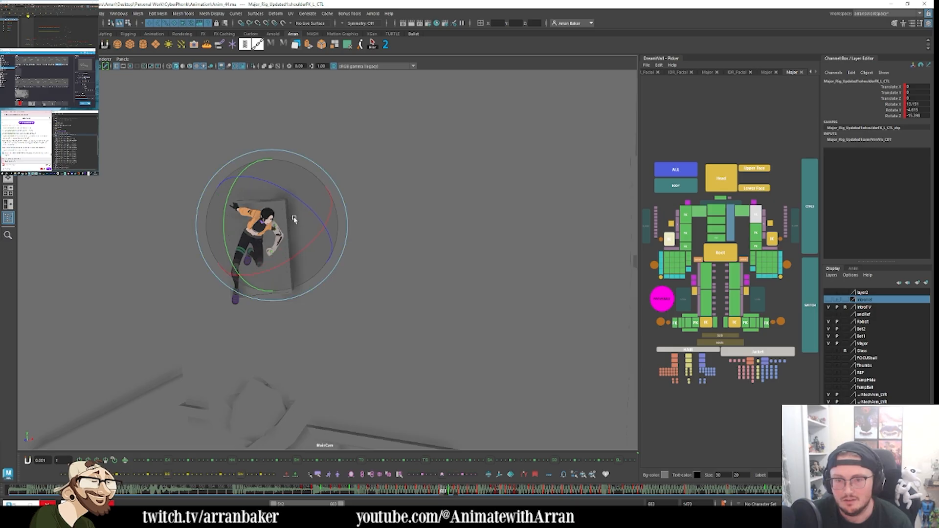
Step: Rotate the left shoulder FK control on the upright reaching pose to tuck the lowered arm in, comparing the neighbouring frames
key(period)
key(period)
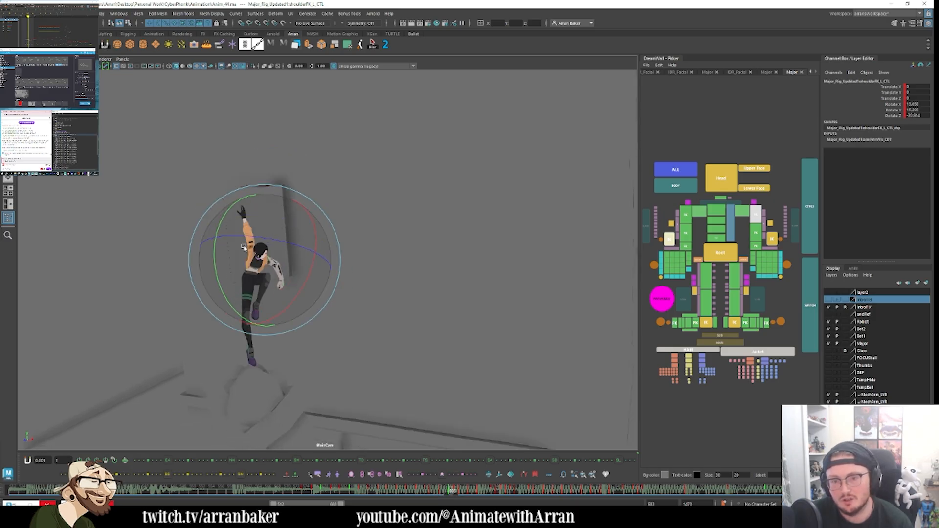
drag(243, 248, 252, 230)
key(period)
key(comma)
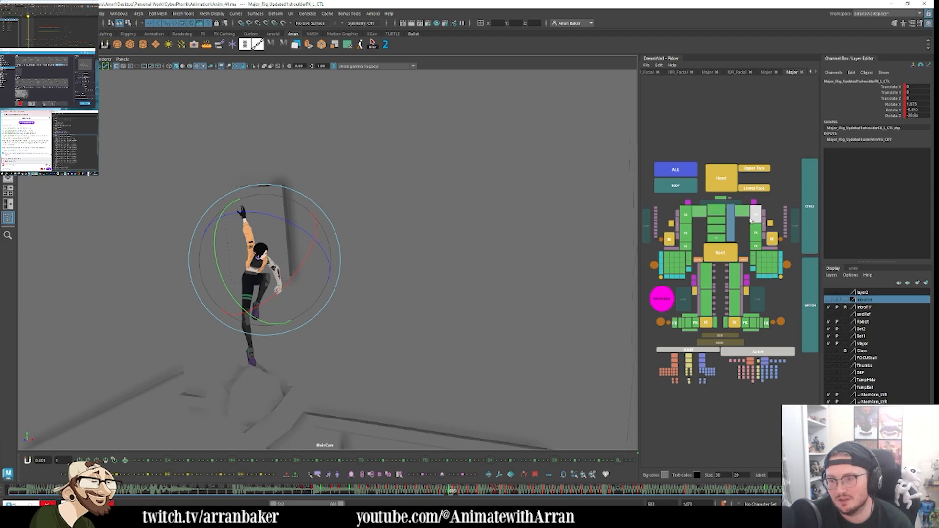
Step: Rotate the left clavicle control on the upright reaching pose to adjust the lowered arm's shoulder, comparing it with the preceding crouched pose
click(742, 211)
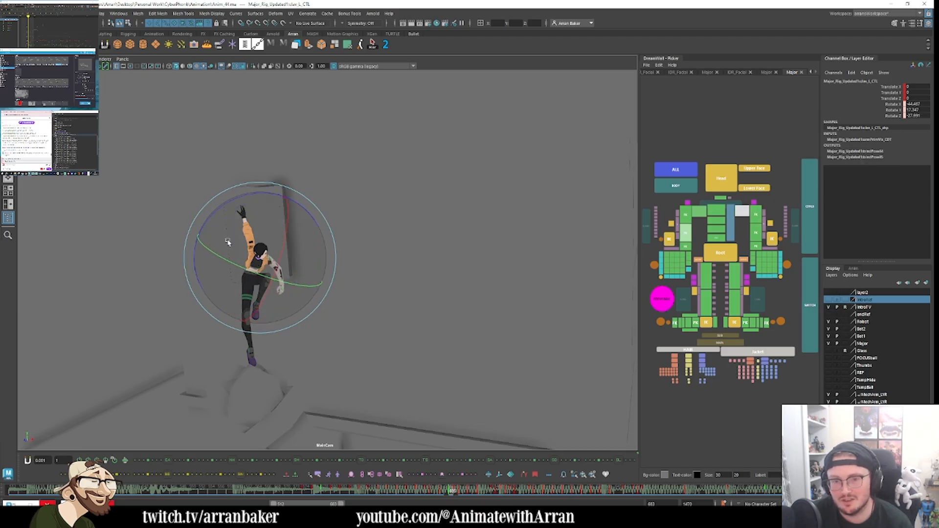
click(762, 219)
key(comma)
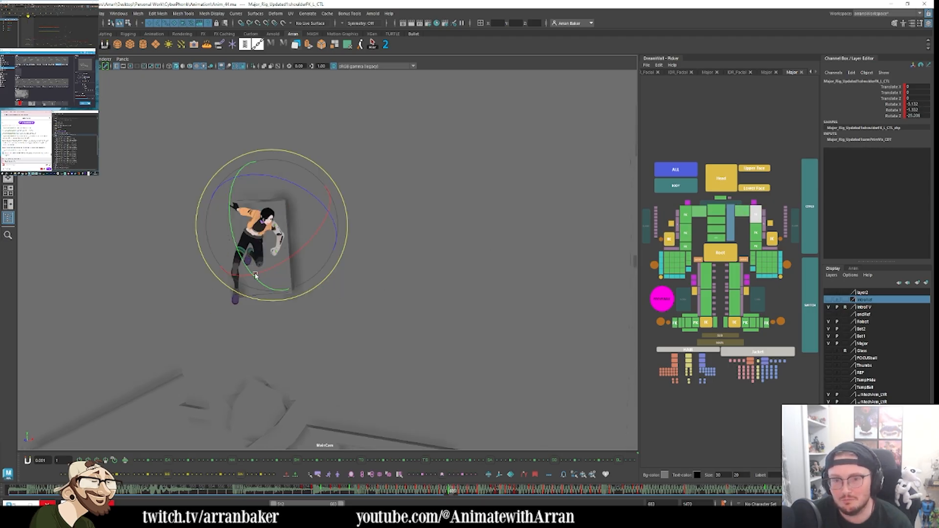
key(period)
key(comma)
key(period)
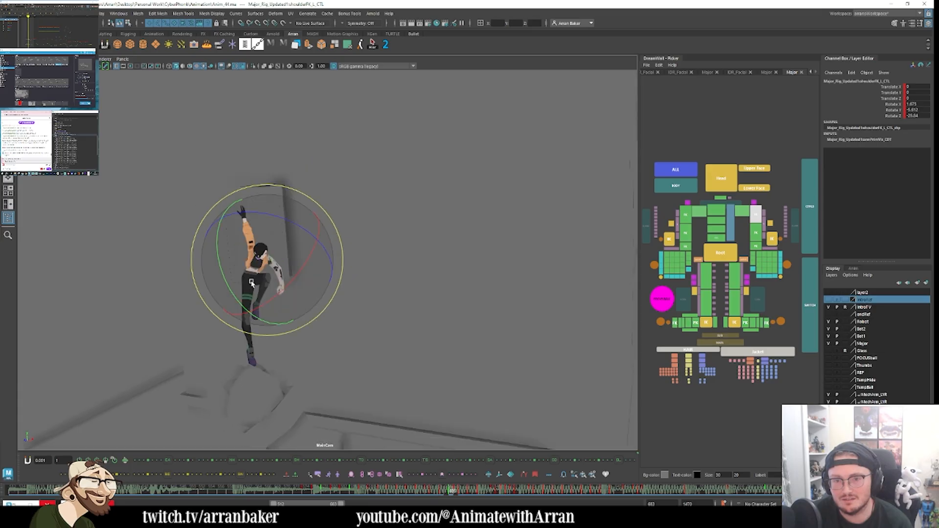
Step: Rotate the left shoulder FK control and clavicle on the following one-legged crouch to bring the arm down from overhead beside the body
key(period)
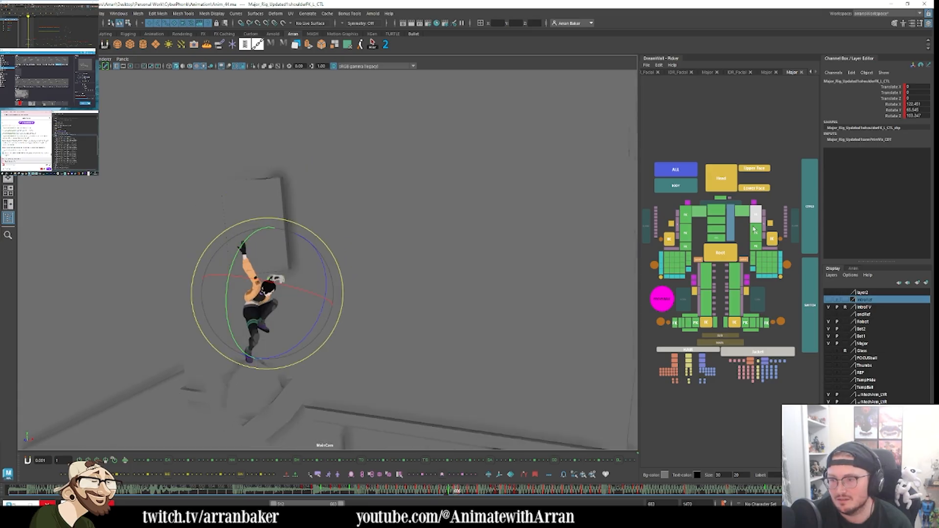
drag(218, 276, 256, 317)
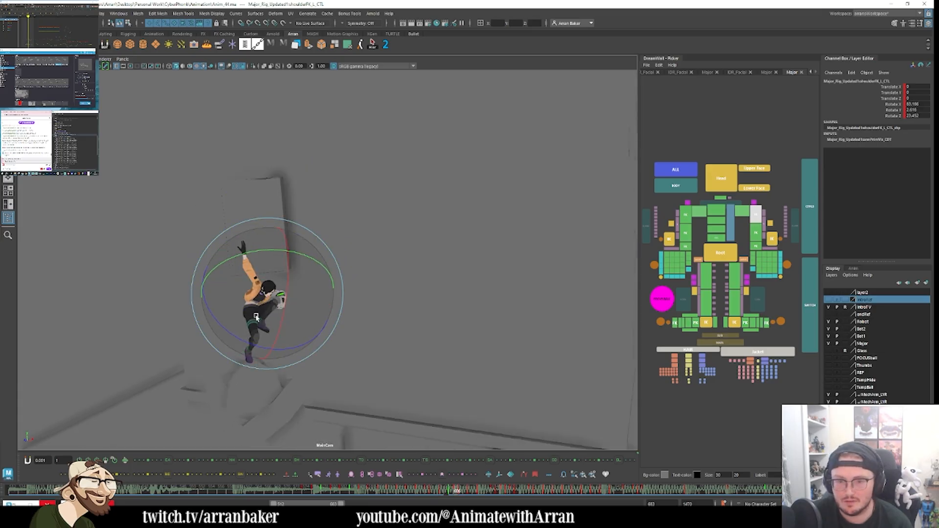
mouse_move(297, 279)
mouse_down()
mouse_move(316, 310)
mouse_move(294, 284)
mouse_up()
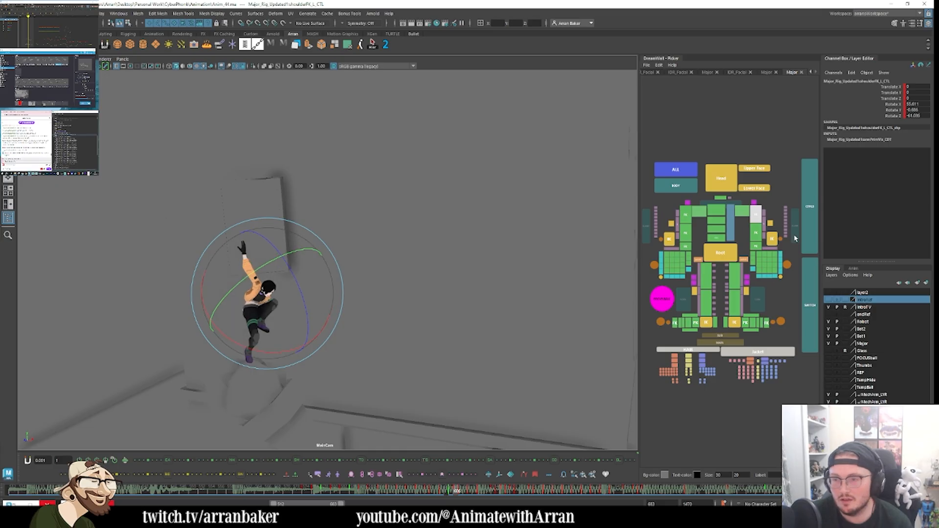
click(742, 212)
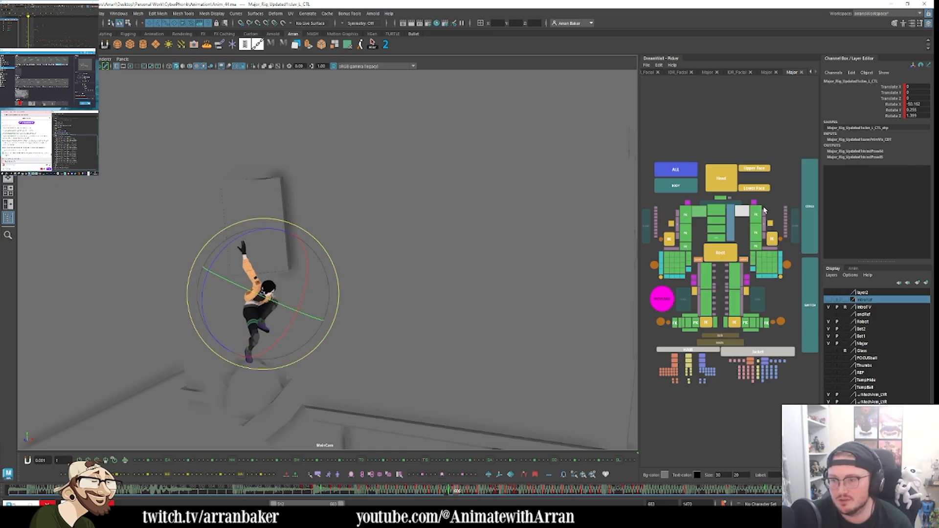
click(756, 213)
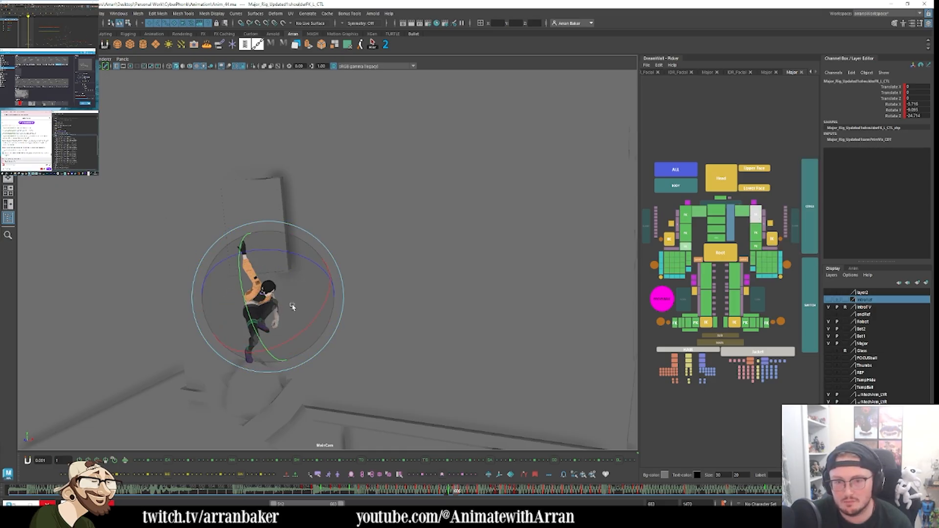
drag(300, 282, 316, 305)
Step: Rotate the left ankle FK control on the one-legged crouch to adjust the raised foot, checking against the upright reaching pose
click(746, 323)
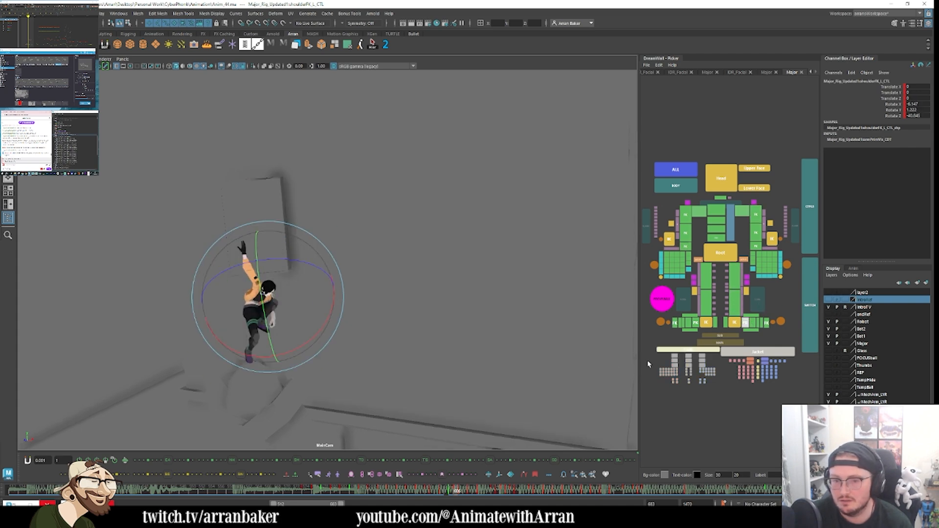
drag(324, 344, 294, 344)
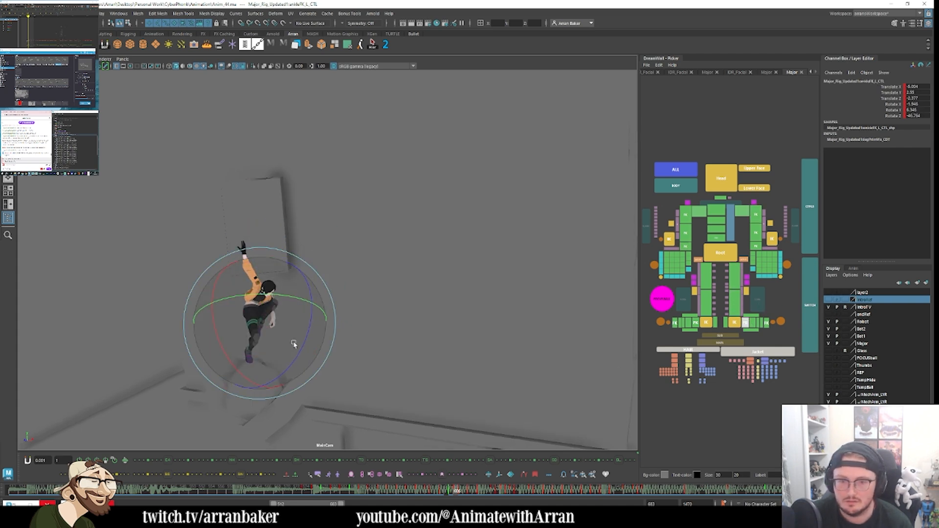
key(comma)
key(period)
Step: Rotate the left clavicle control further on the upright reaching pose to draw the lowered arm closer to the torso
key(comma)
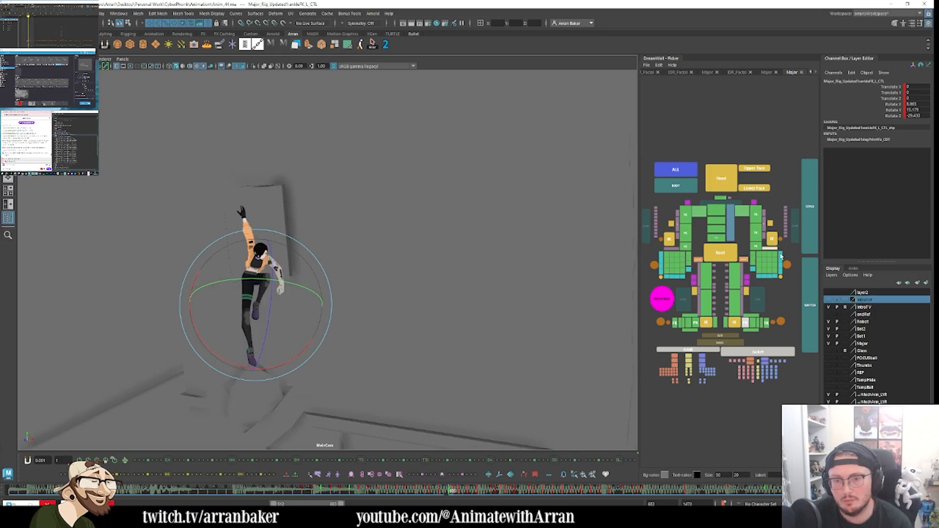
click(754, 215)
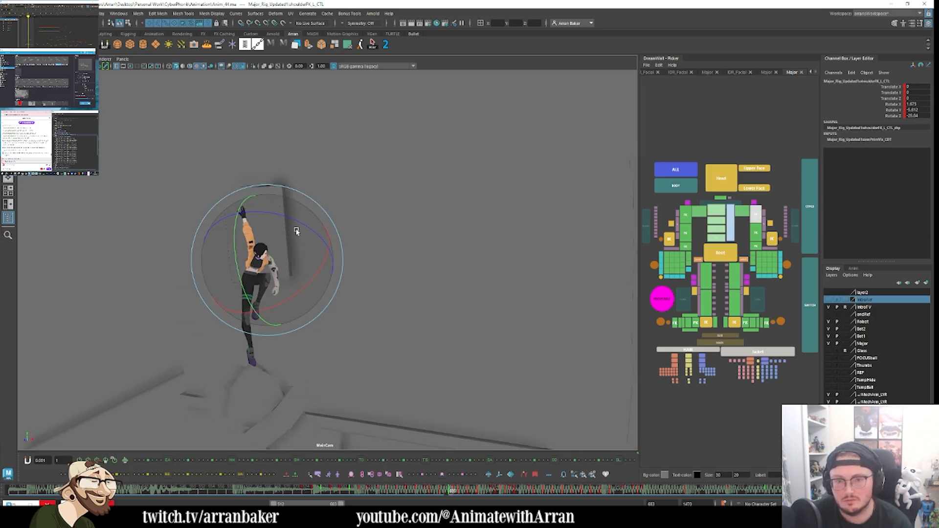
click(742, 211)
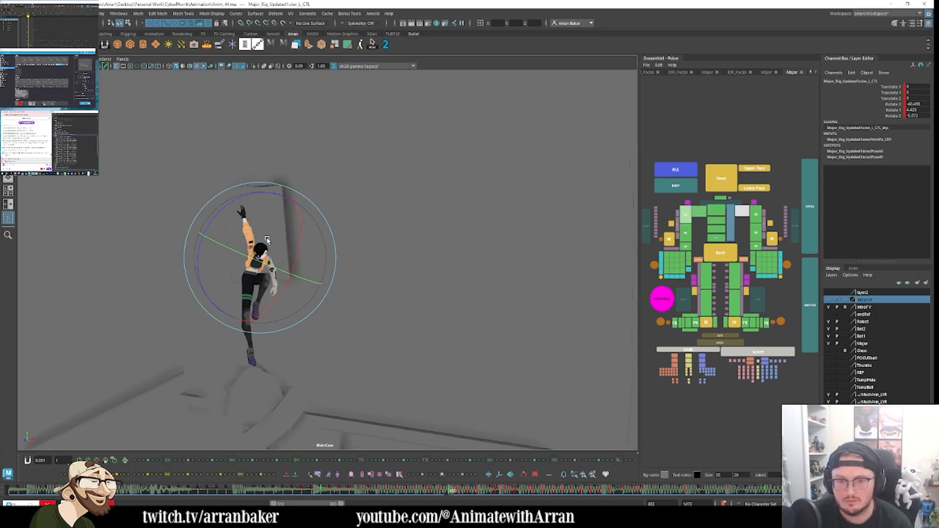
key(period)
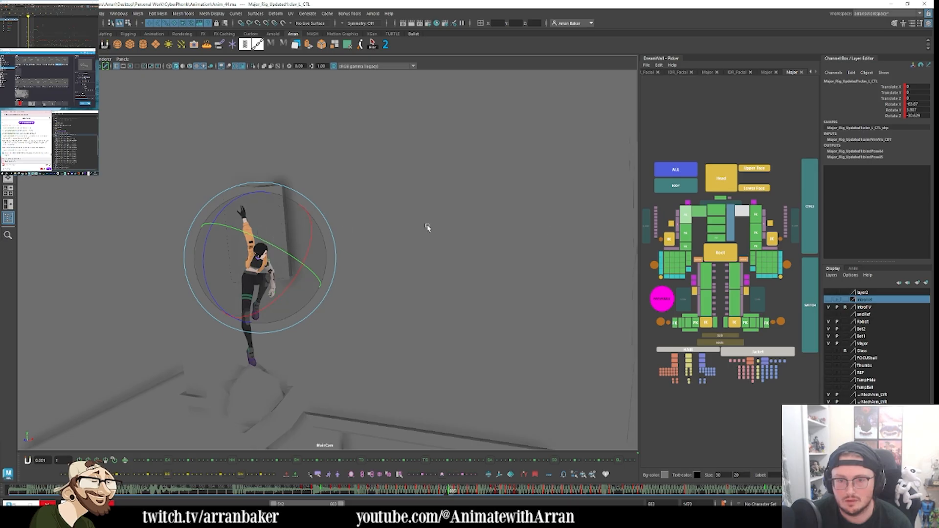
Step: Step back and forth through the poses from the crouch to the landing to examine the left arm's motion
key(period)
key(period)
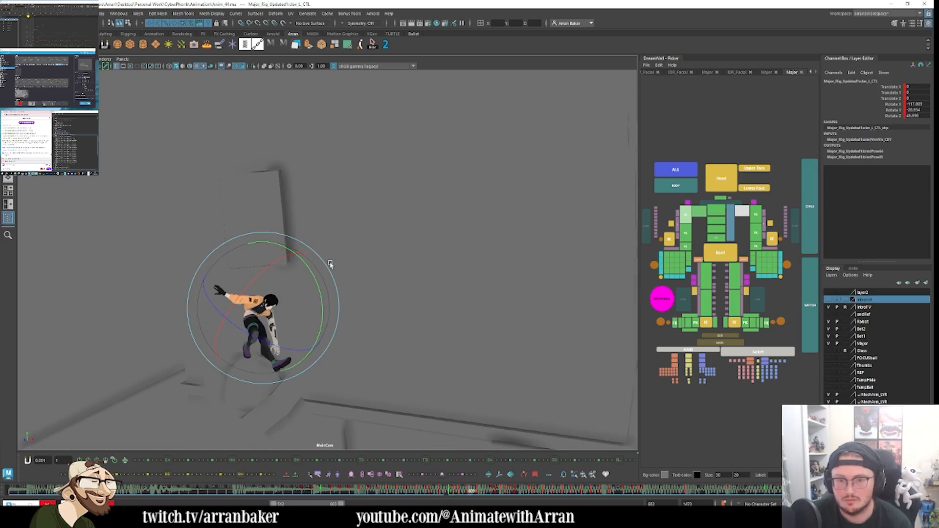
key(period)
key(comma)
key(comma)
key(period)
key(comma)
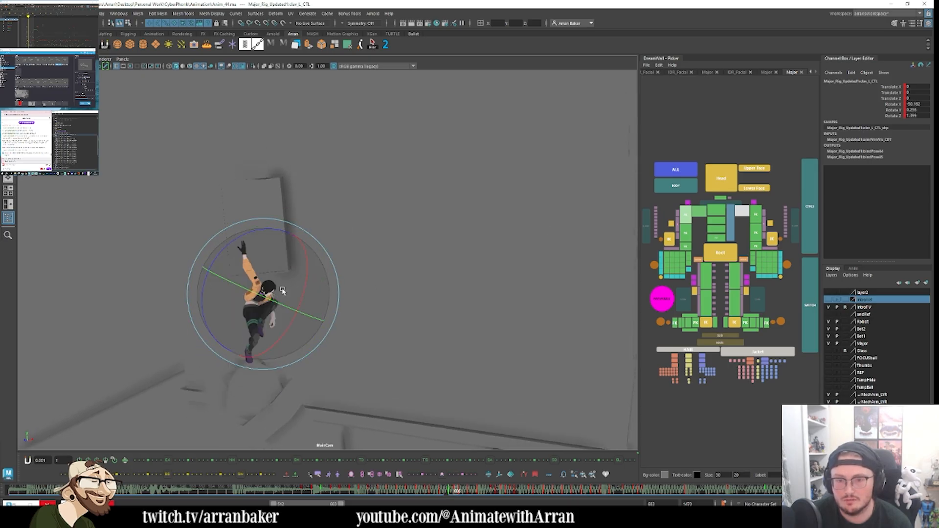
key(comma)
key(comma)
key(comma)
key(period)
key(period)
key(period)
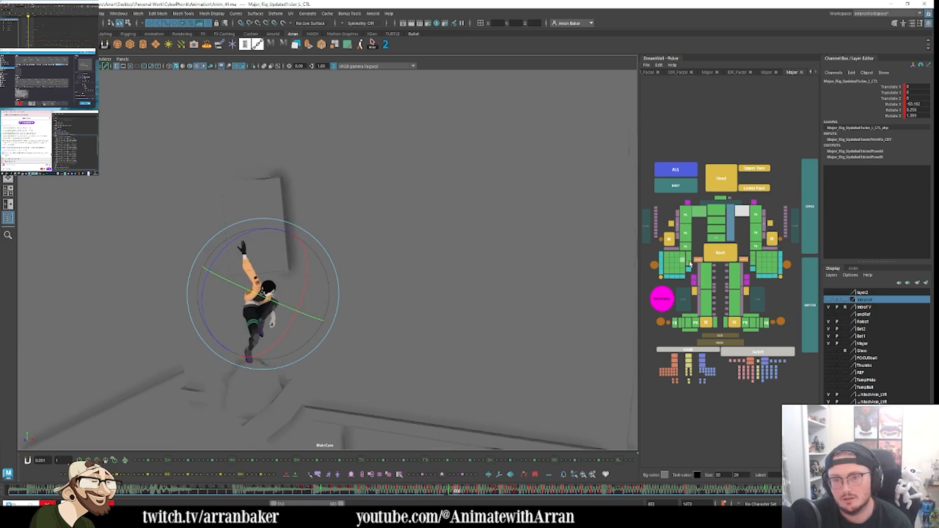
Step: Rotate the root control on the crouched pose before the upright reach to change the body's lean, reviewing the earlier swing poses
click(721, 253)
key(comma)
key(comma)
key(comma)
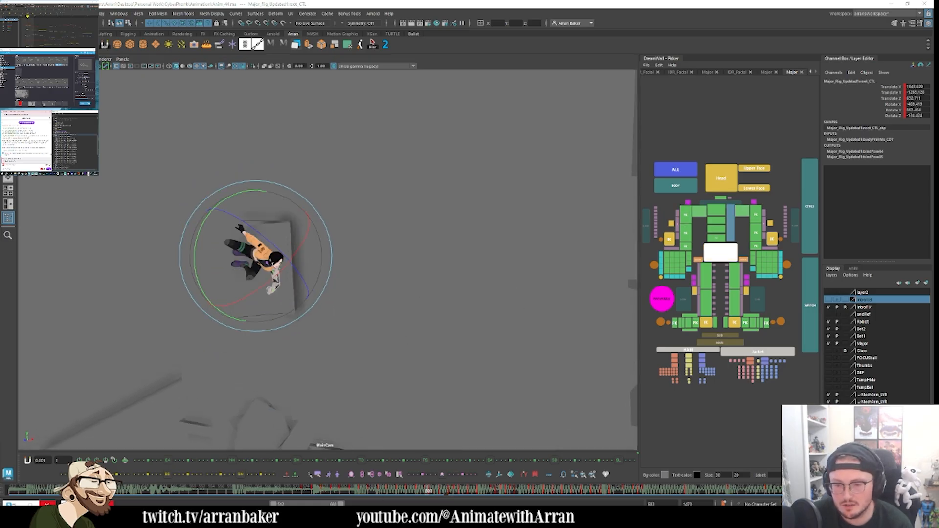
drag(425, 493, 439, 495)
key(comma)
key(comma)
key(comma)
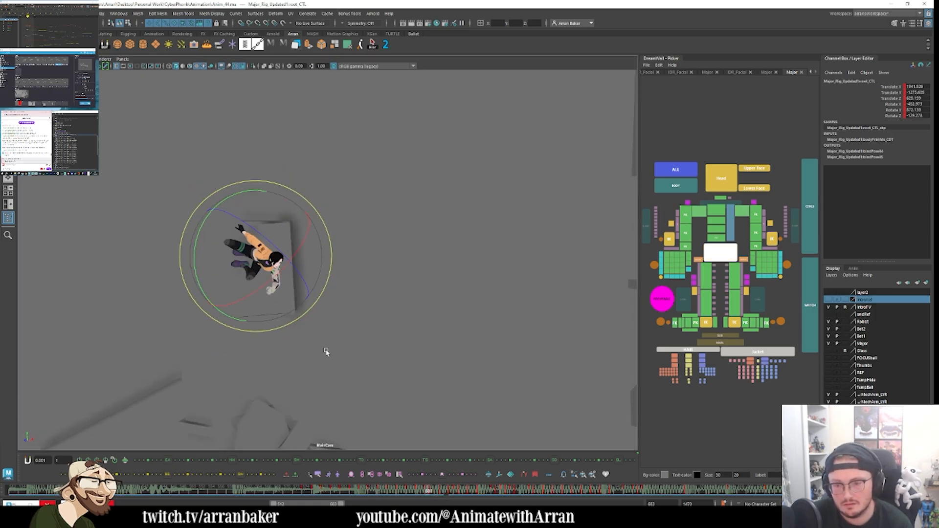
key(period)
key(period)
key(period)
key(period)
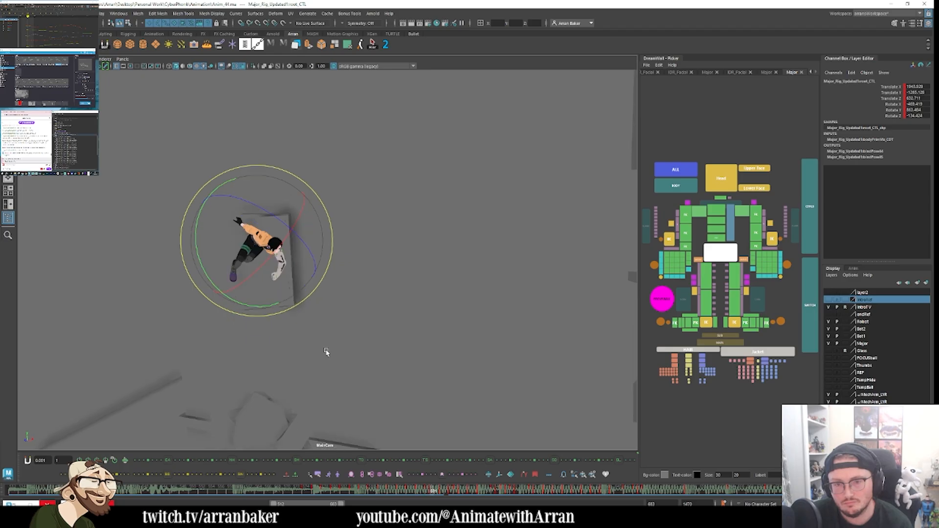
key(period)
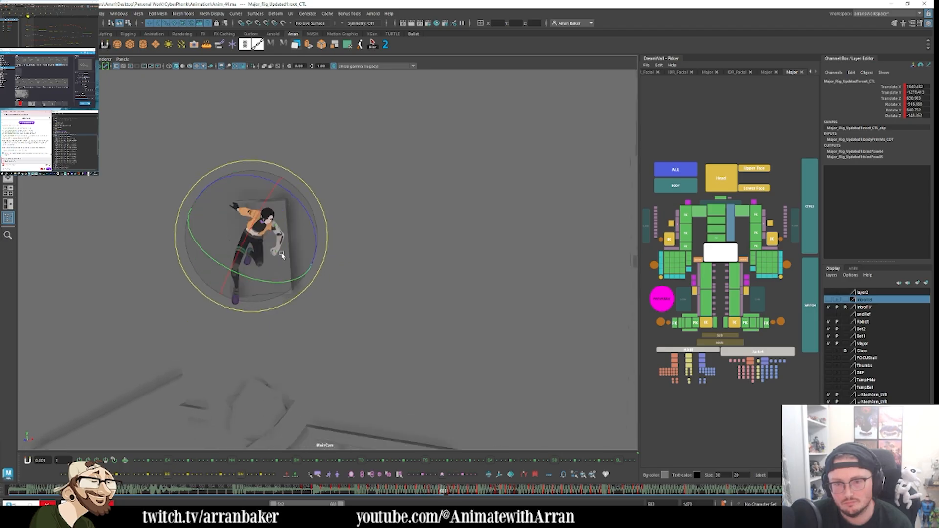
key(period)
key(period)
key(period)
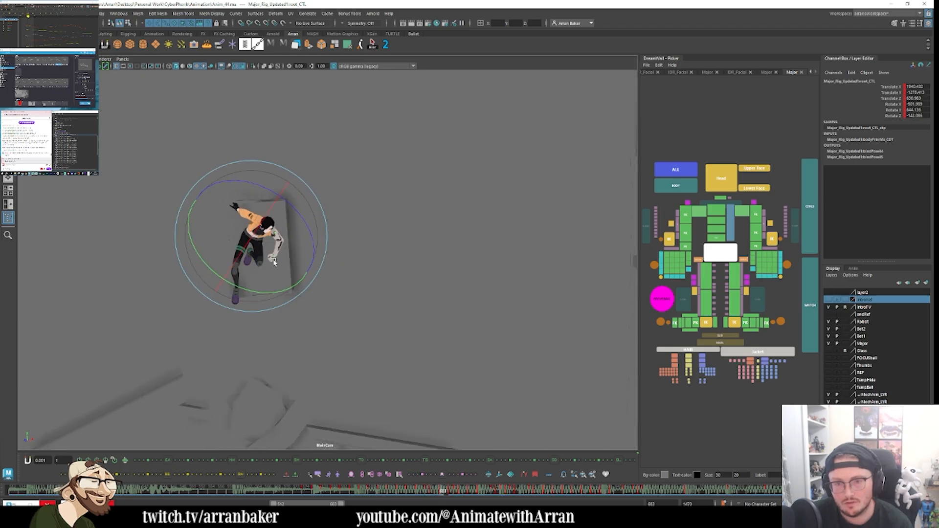
Step: Move the upper spine FK controls on the upright reaching pose to shift the chest and shoulders, comparing with the preceding pose
key(w)
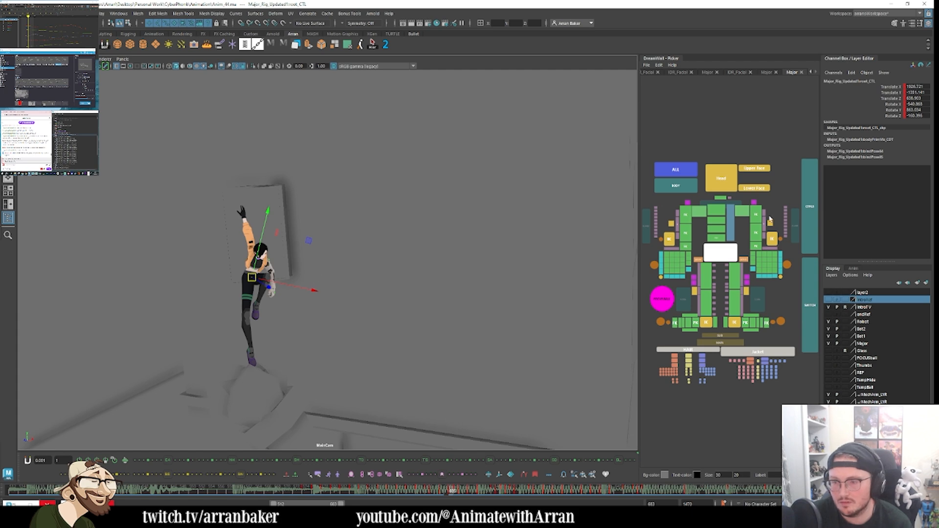
click(719, 224)
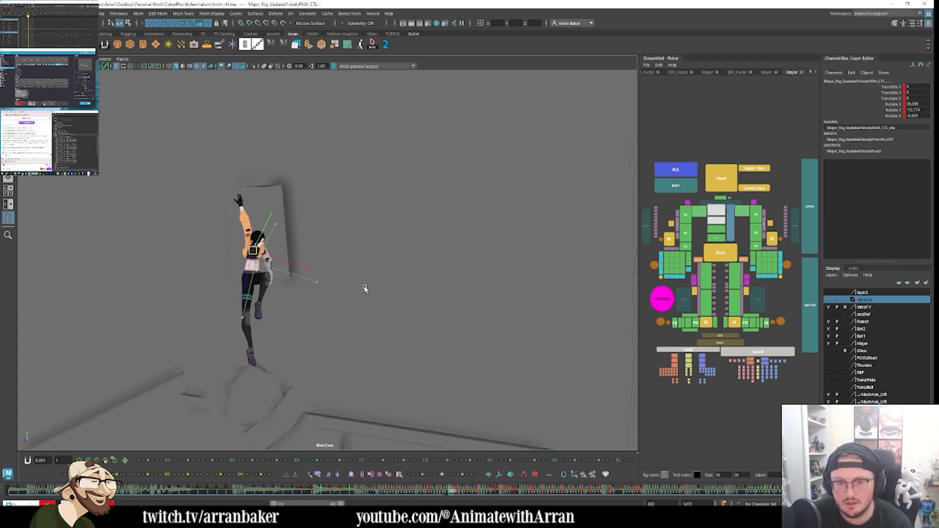
middle_drag(364, 293, 363, 291)
key(comma)
key(period)
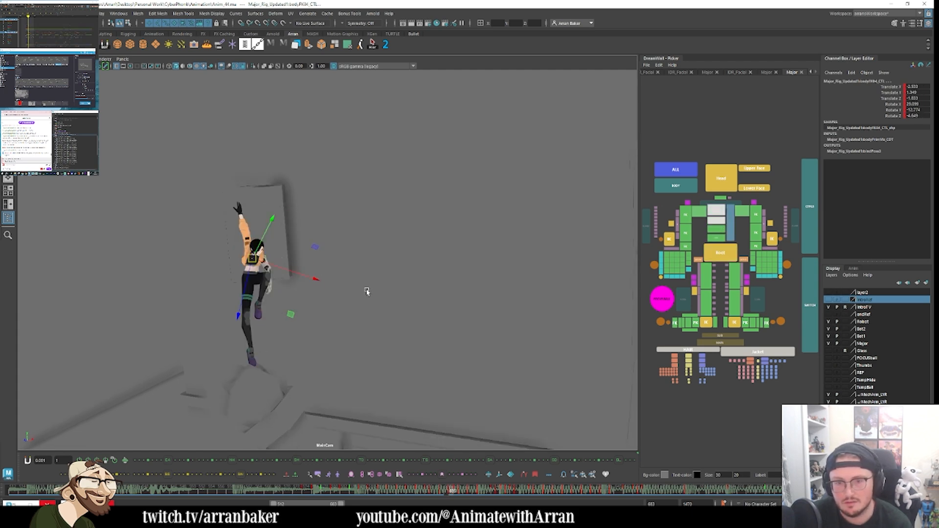
Step: Rotate the neck control on the upright reaching pose and the following one-legged crouch to turn the face towards the camera
click(720, 198)
key(comma)
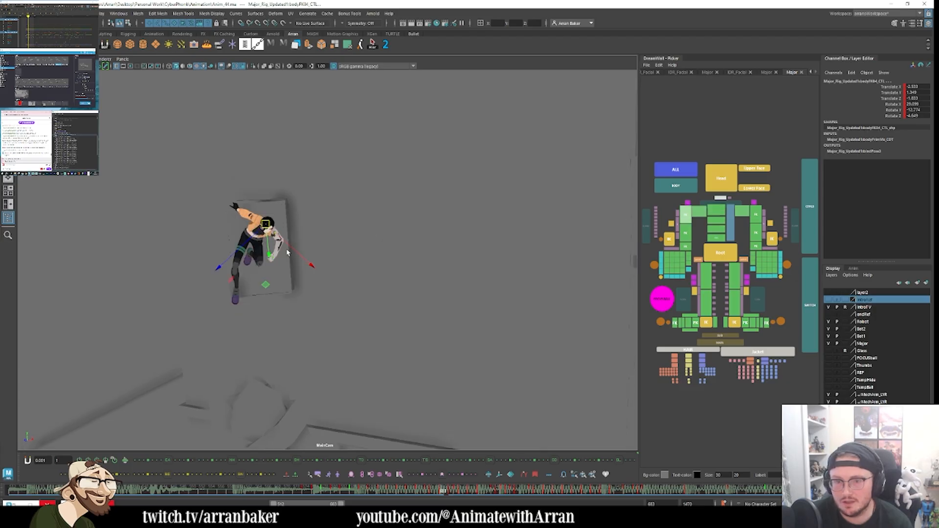
key(period)
key(e)
middle_drag(223, 252, 231, 248)
key(period)
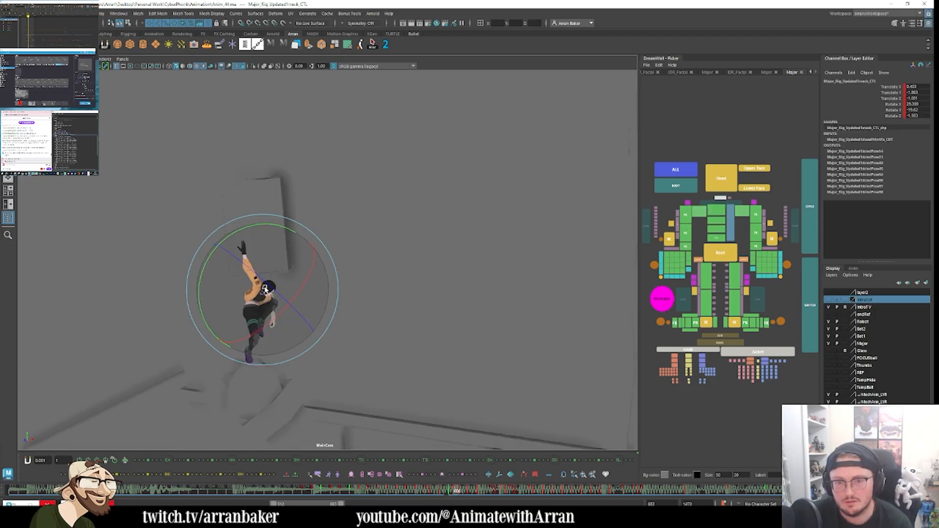
middle_drag(265, 289, 286, 263)
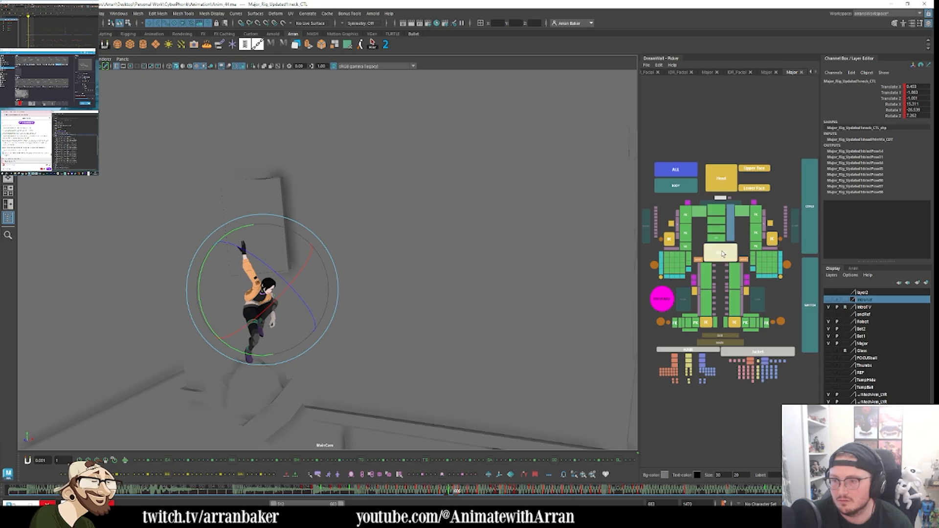
Step: Rotate the upper spine FK controls on the one-legged crouch to twist the chest, comparing with the landing pose
click(716, 211)
middle_drag(283, 285, 262, 311)
key(period)
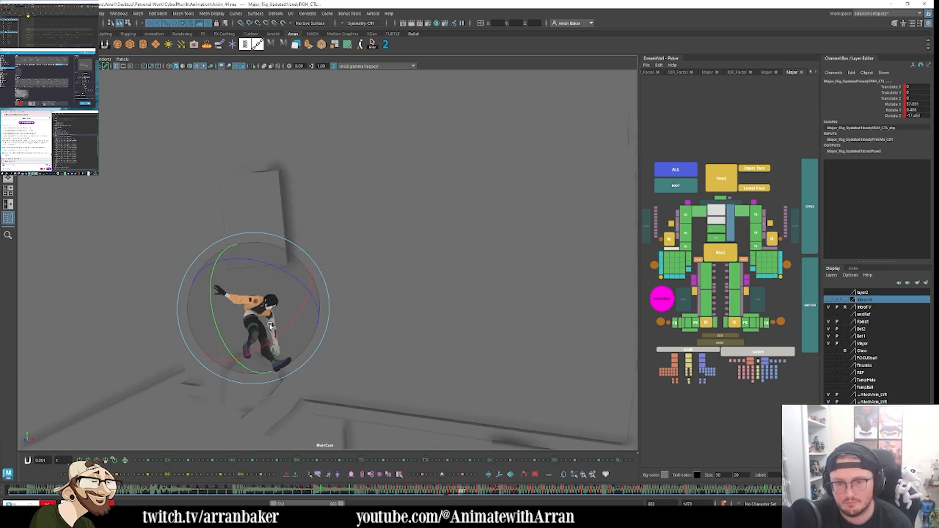
key(comma)
Step: Rotate the root control on the one-legged crouch to turn the whole body, checking it against the neighbouring pose
click(730, 255)
key(period)
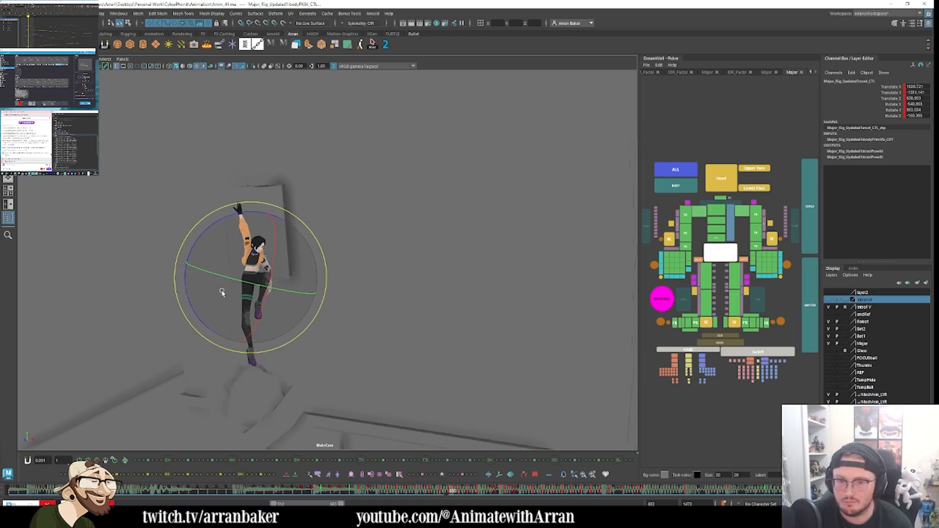
key(comma)
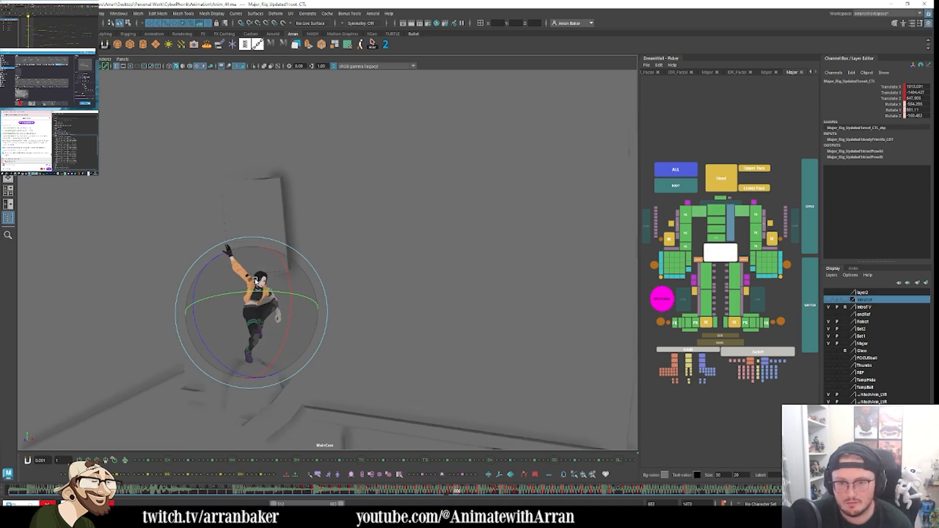
click(690, 184)
Step: Rotate the head control on the one-legged crouch and the upright reaching pose to refine where the face points
click(721, 177)
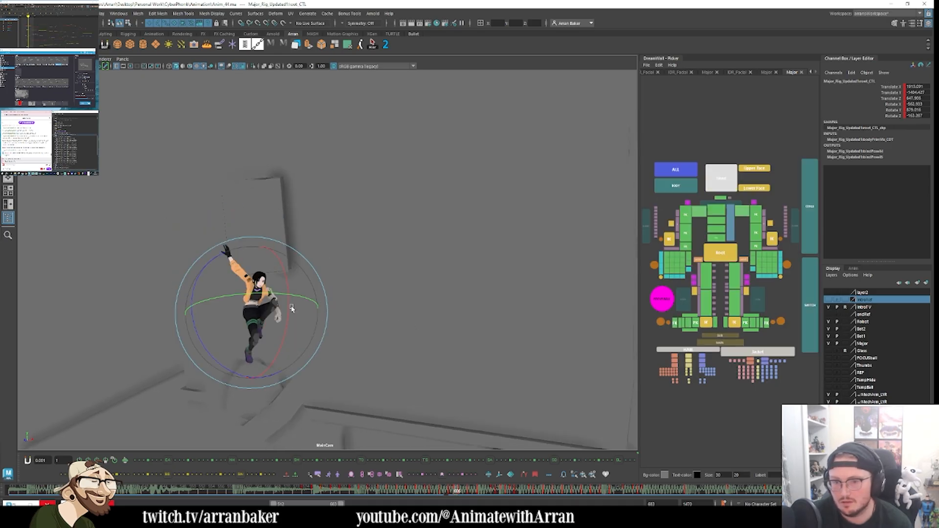
click(721, 198)
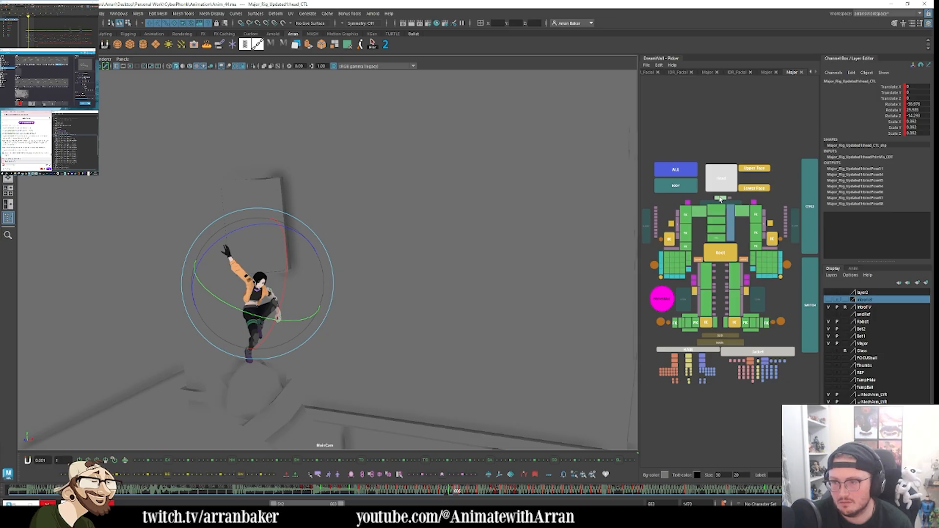
key(period)
key(comma)
key(comma)
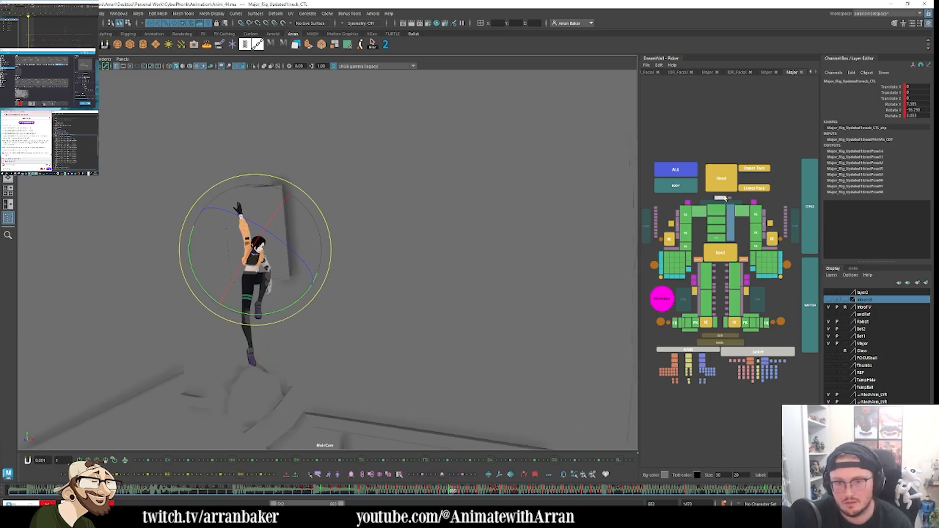
click(722, 177)
drag(239, 273, 238, 272)
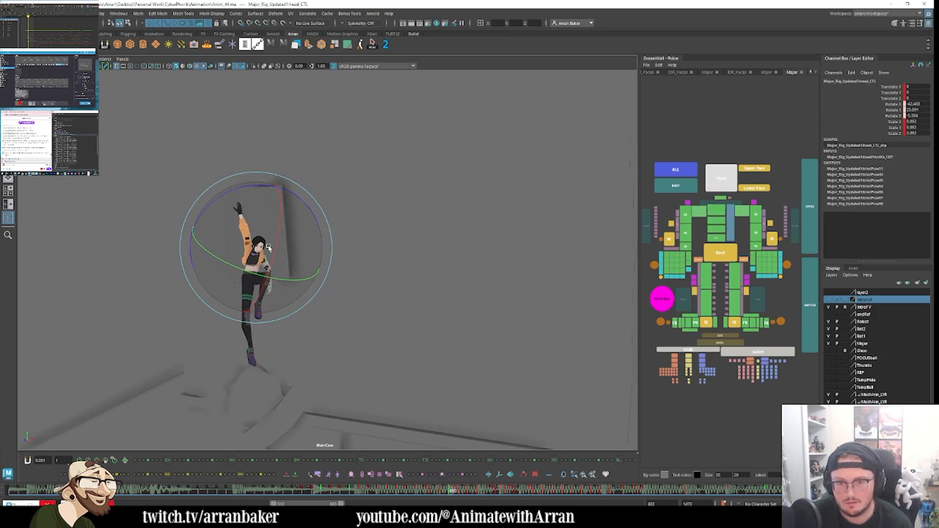
Step: Compare where the head points on the upright reaching pose with the one-legged crouch and the landing pose
key(comma)
key(period)
key(period)
key(period)
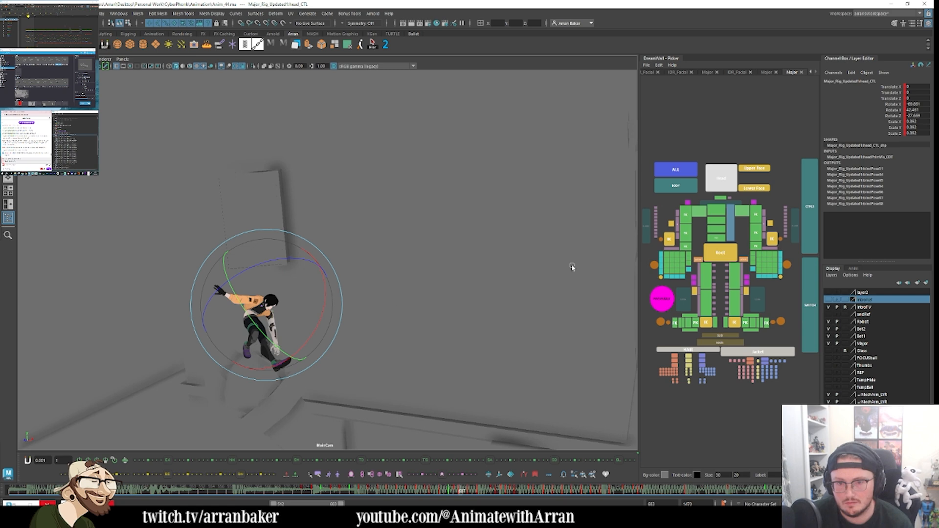
key(comma)
key(period)
click(716, 210)
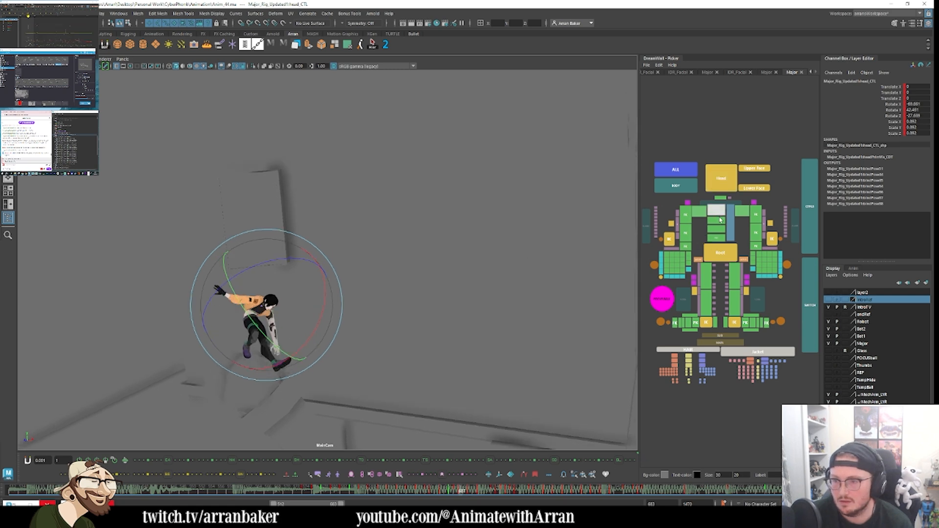
Step: Move the root control slightly on the one-legged crouch, comparing the body's height with the neighbouring upright and landing poses
click(721, 256)
key(comma)
key(period)
key(w)
key(comma)
key(comma)
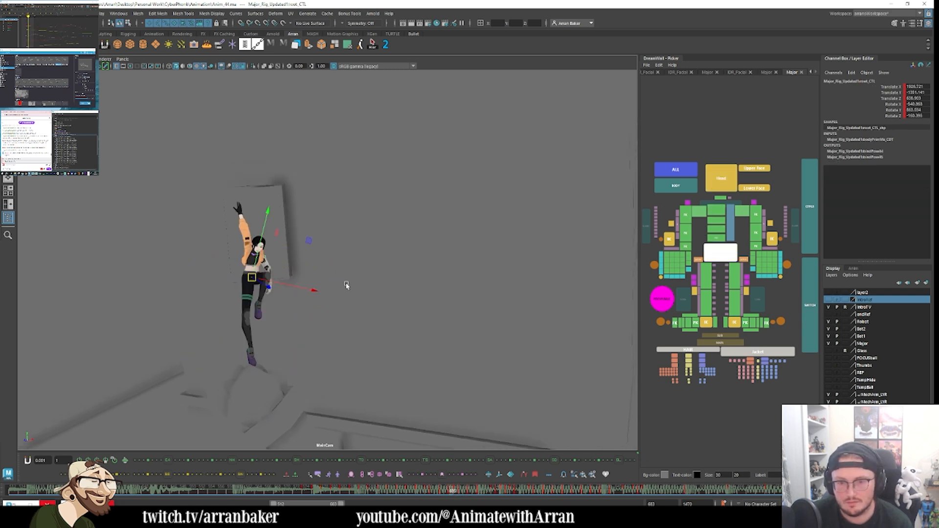
key(period)
middle_drag(346, 272, 346, 265)
key(comma)
key(comma)
key(comma)
key(period)
key(period)
key(period)
key(period)
key(comma)
key(period)
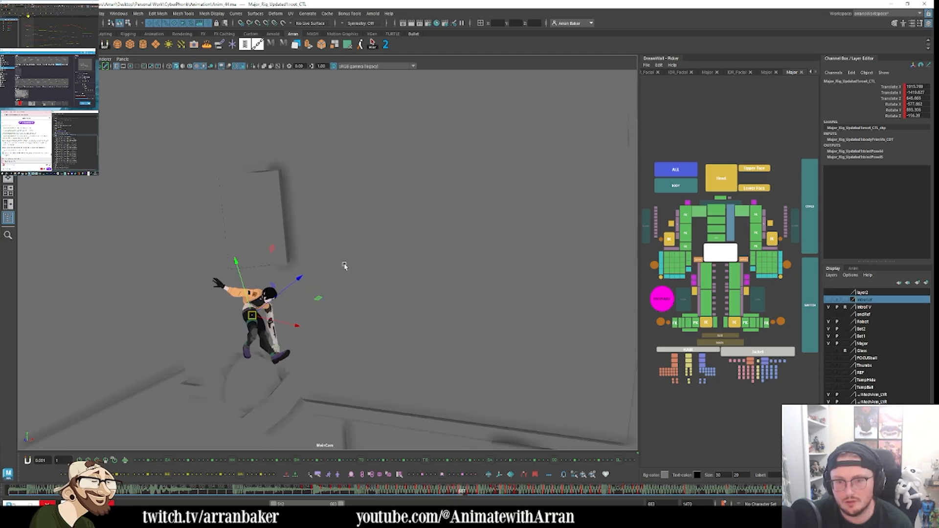
Step: Move the root control on the low landing crouch to smooth the body's path out of the landing
key(comma)
key(comma)
key(period)
key(period)
key(period)
key(period)
key(period)
key(period)
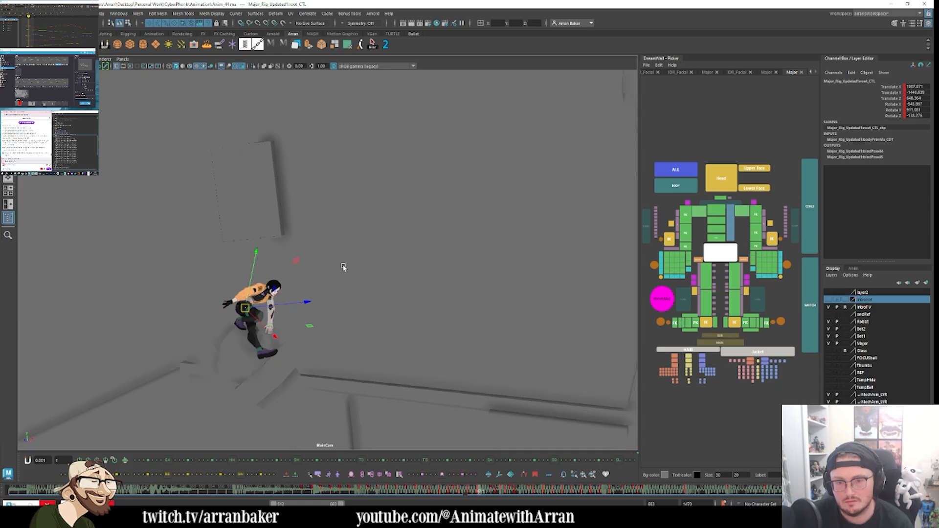
key(comma)
middle_drag(344, 262, 345, 259)
key(period)
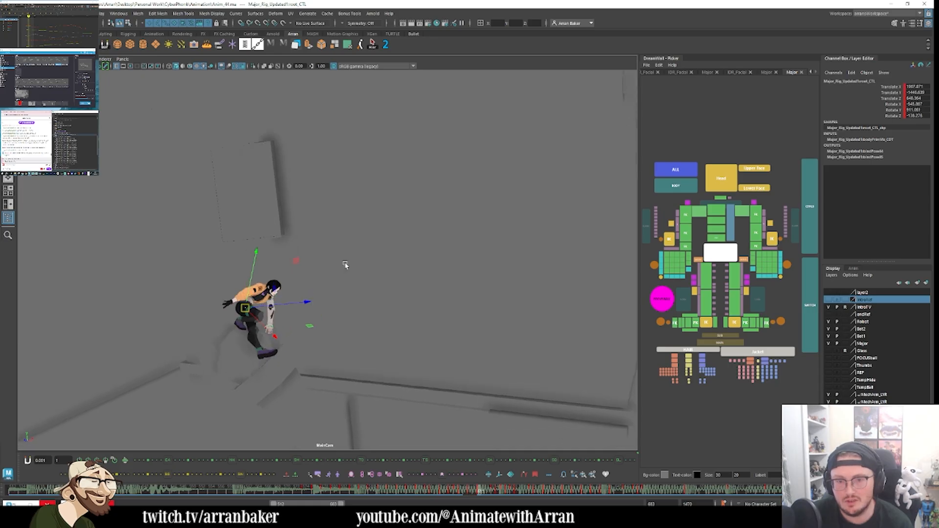
key(comma)
key(period)
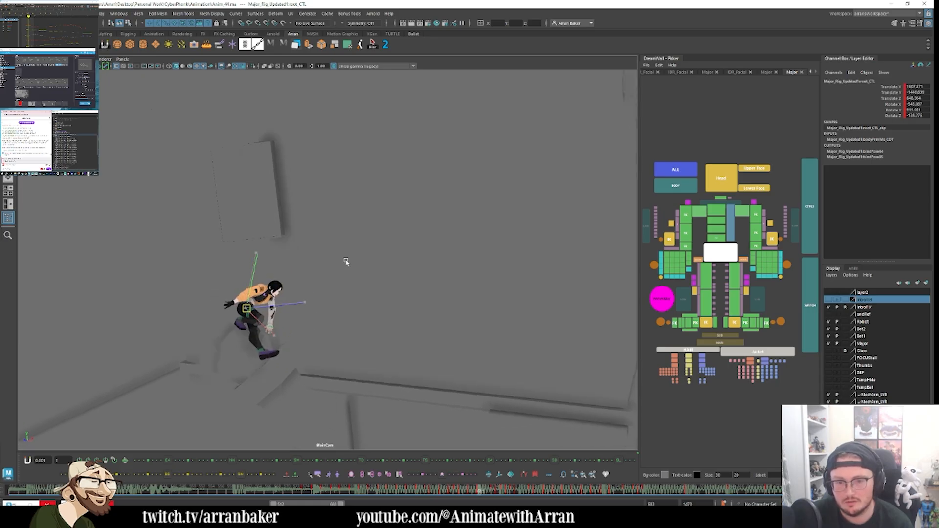
Step: Nudge the root control on the one-footed crouch before the push-off, checking the motion from the upright reaching pose
key(comma)
key(comma)
key(comma)
key(comma)
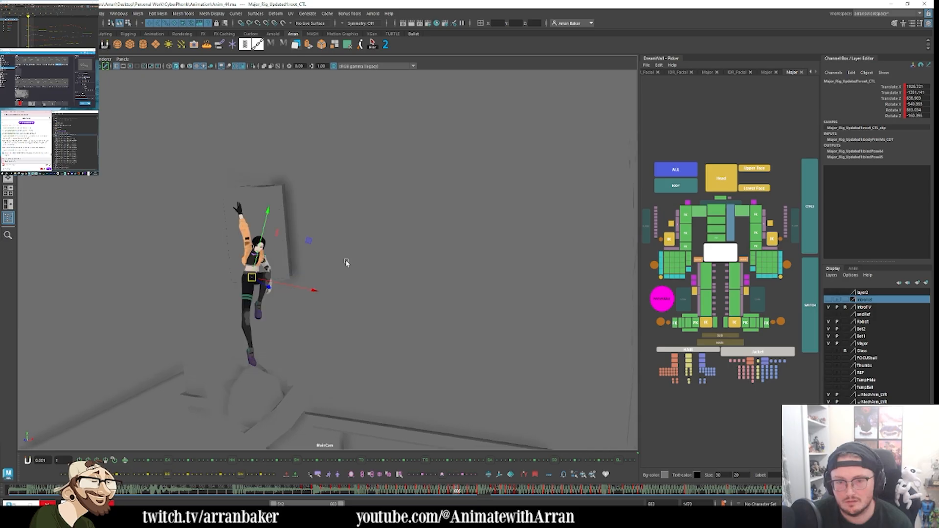
key(period)
key(period)
key(period)
key(period)
key(period)
key(period)
key(period)
key(period)
key(period)
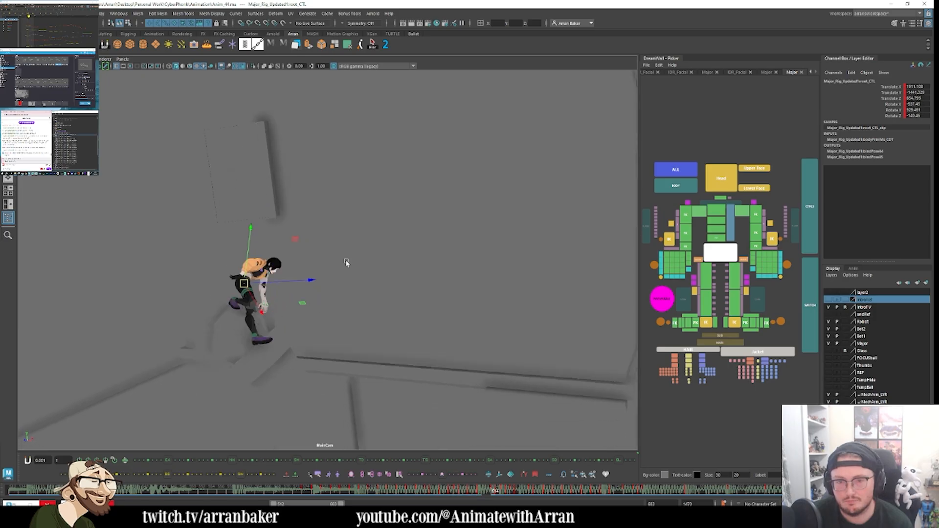
key(period)
key(comma)
Step: Move the root control on the bent-over push-off pose, comparing it with the forward leap that follows
key(r)
key(period)
key(period)
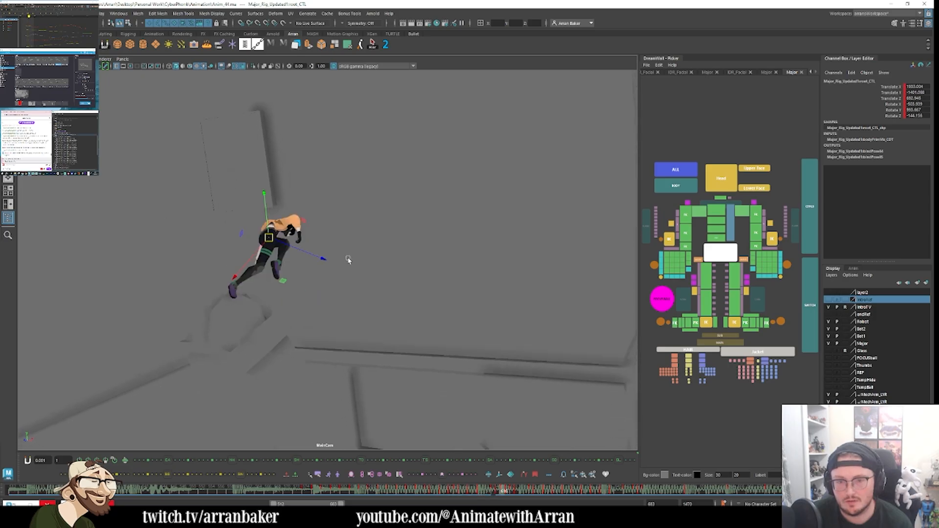
key(period)
key(period)
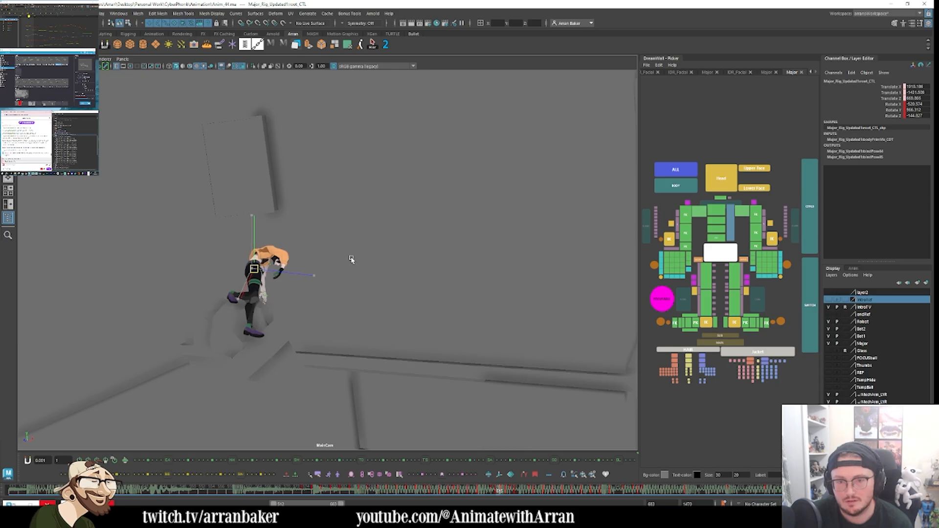
key(period)
key(period)
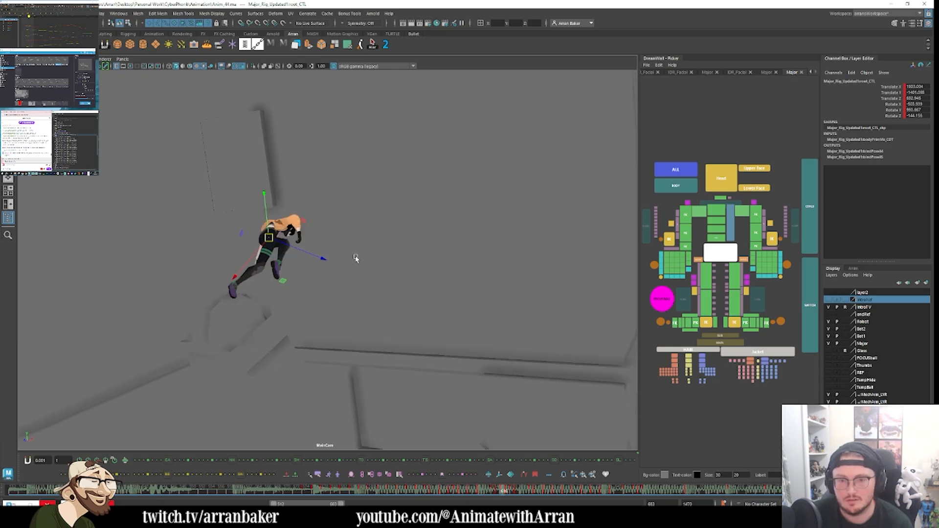
key(comma)
key(w)
key(comma)
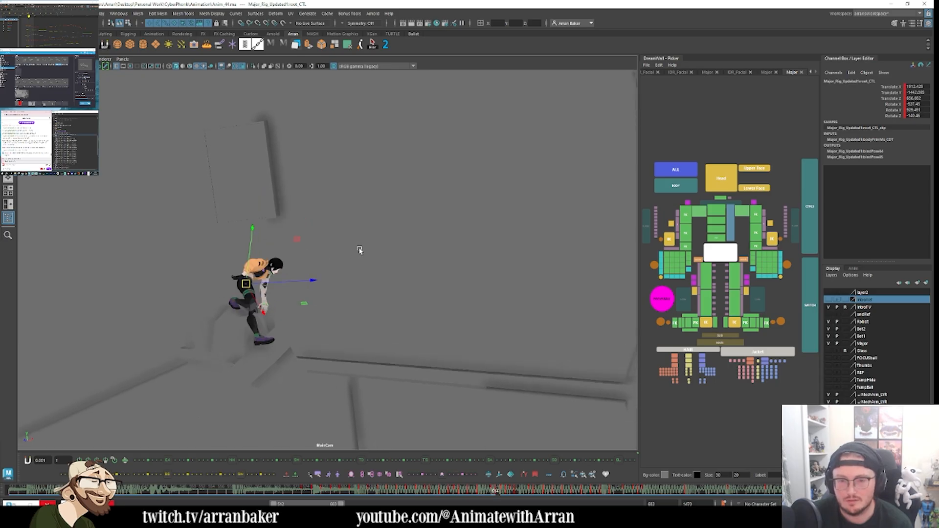
Step: Step back and forth through the crouch and push-off poses to examine the root's path
key(comma)
key(period)
key(period)
key(comma)
key(comma)
key(comma)
key(period)
key(period)
key(period)
key(period)
key(period)
key(period)
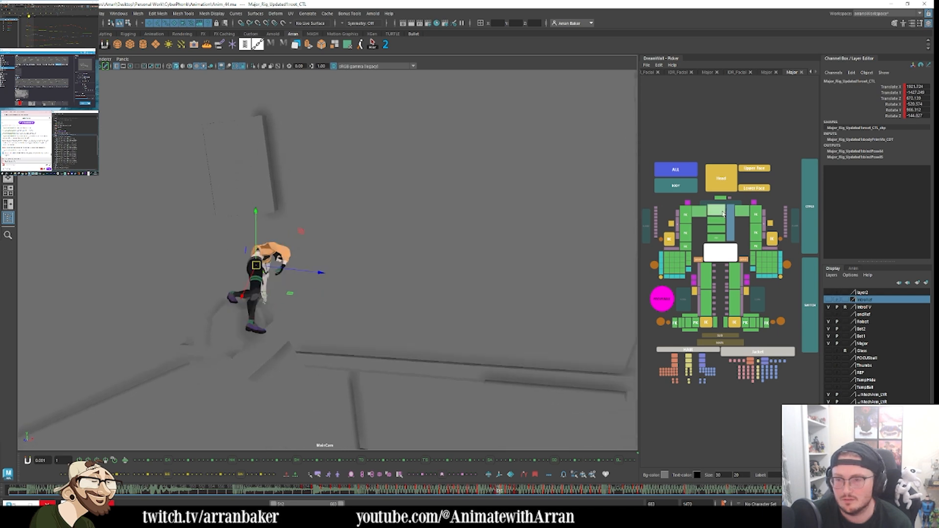
Step: Rotate the head control on the low landing crouch to lift and turn the face
key(comma)
key(comma)
key(comma)
key(comma)
click(722, 183)
key(comma)
key(comma)
key(period)
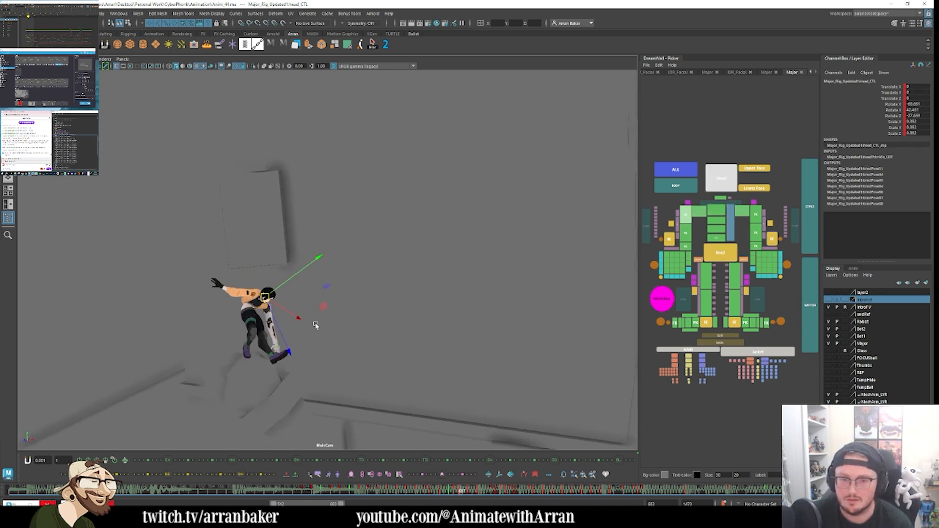
key(period)
key(e)
drag(305, 326, 312, 297)
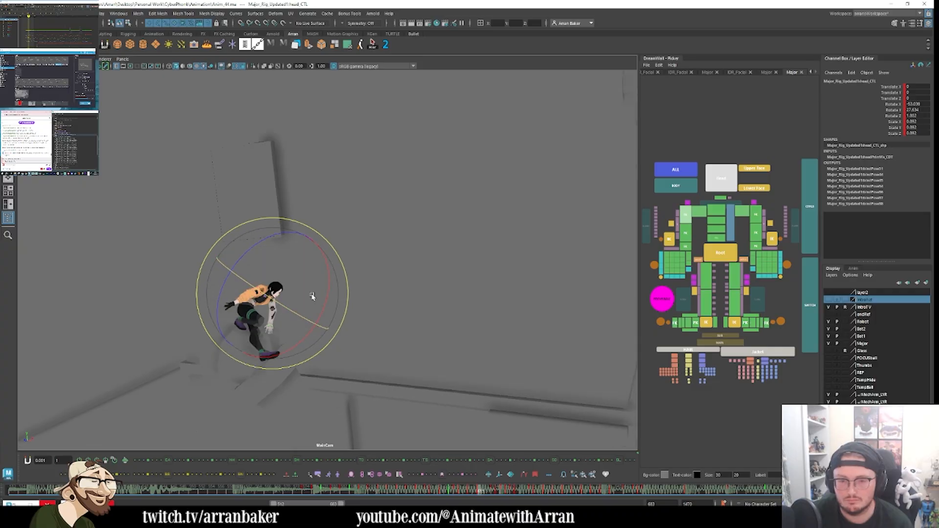
Step: Rotate the neck and head controls together on the low landing crouch, checking against the following one-footed crouch
click(721, 198)
shift+click(722, 181)
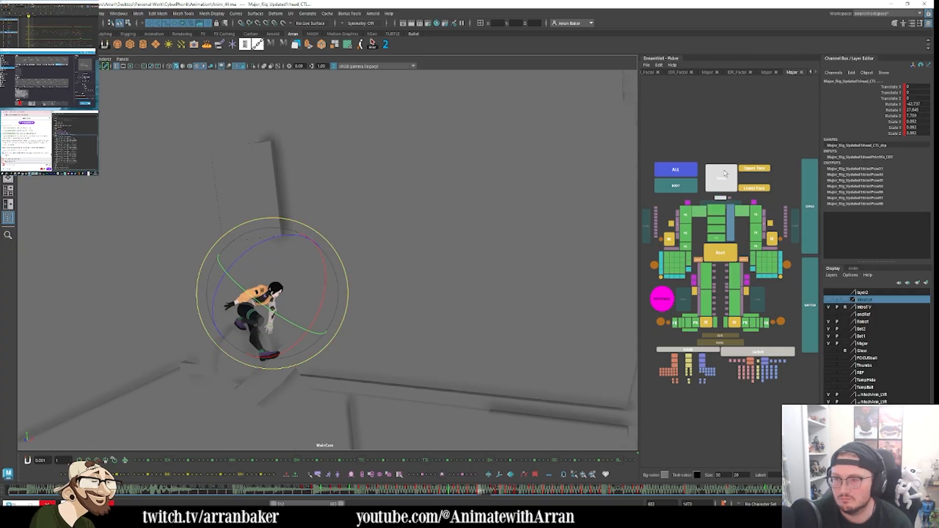
key(period)
key(period)
key(period)
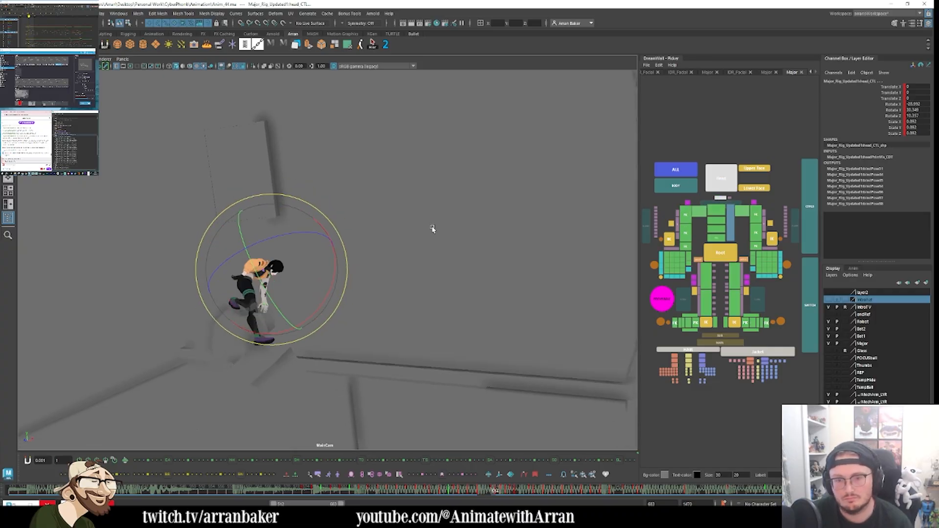
key(comma)
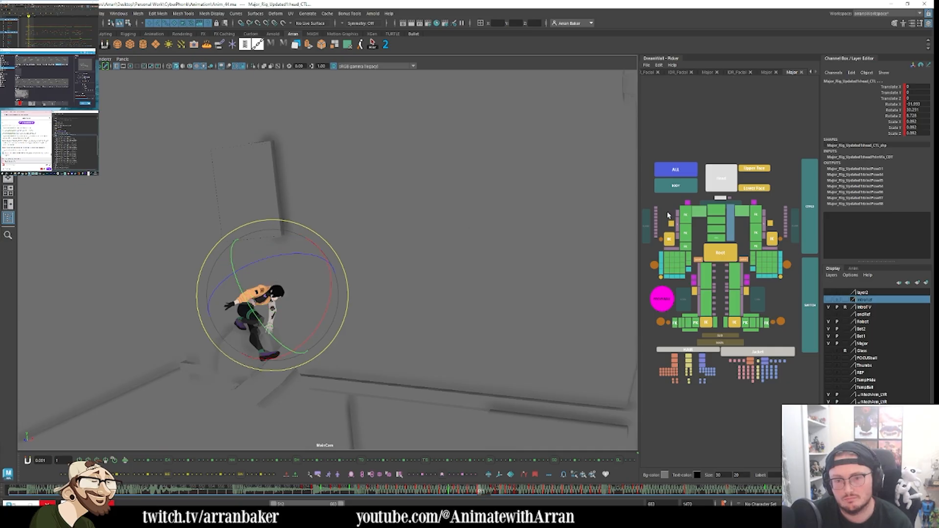
Step: Rotate the head control further on the low landing crouch, comparing it with the preceding landing poses
key(comma)
key(period)
key(period)
key(period)
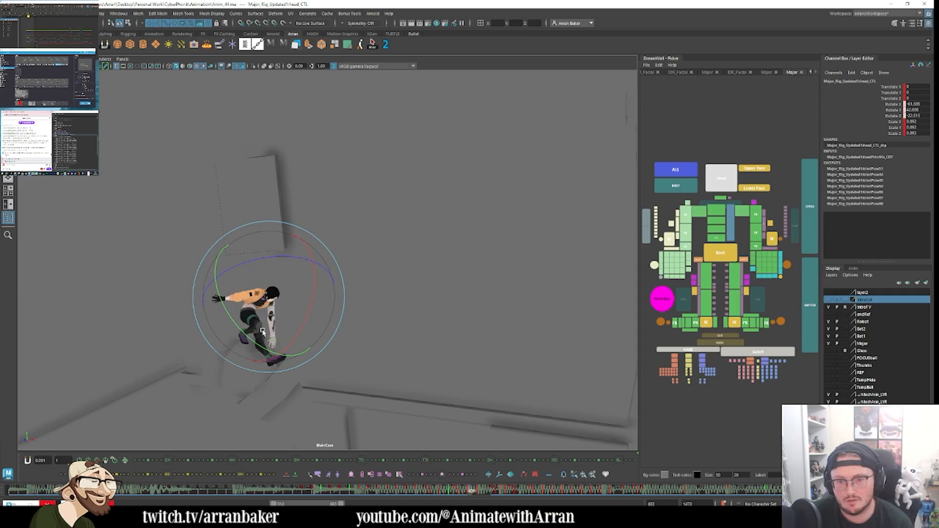
key(period)
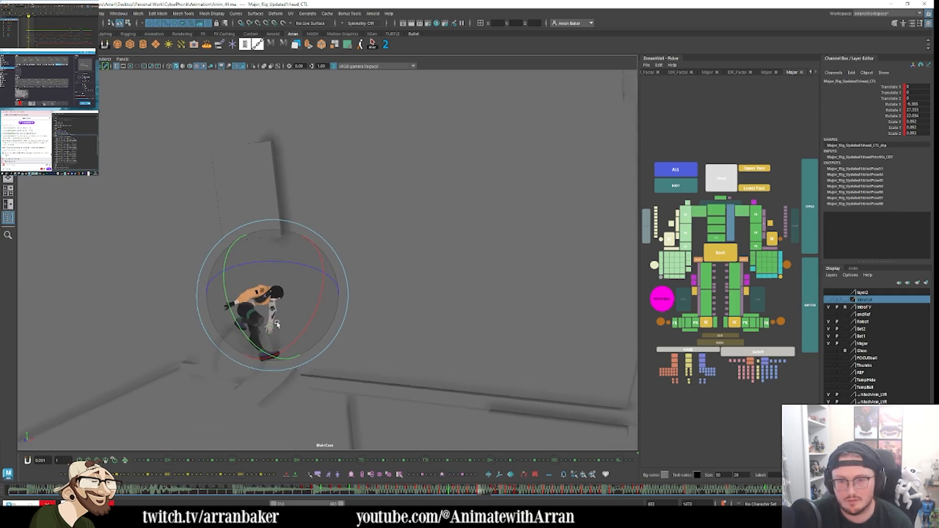
Step: Step repeatedly through the airborne, upright reaching, landing and crouch poses to examine the head and body motion
key(period)
key(period)
key(period)
key(period)
key(period)
key(period)
key(period)
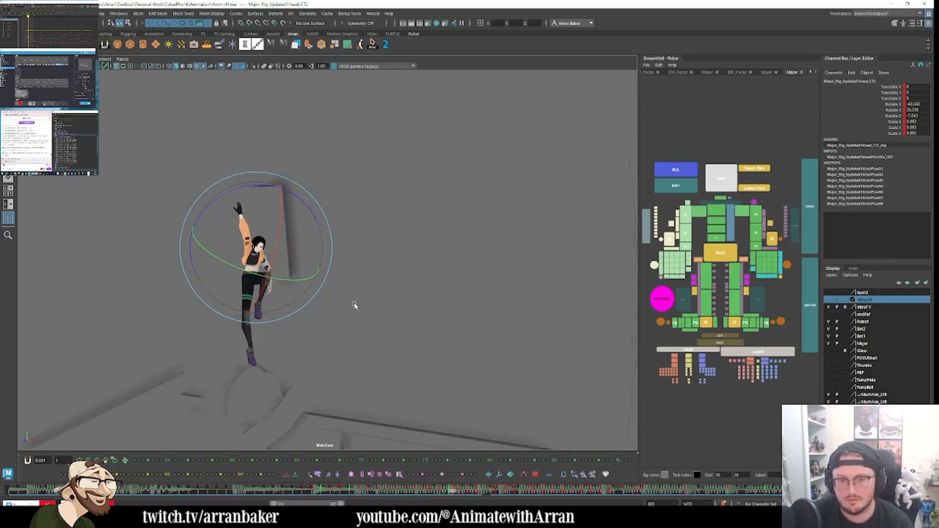
key(comma)
key(comma)
key(comma)
key(comma)
key(comma)
key(comma)
key(comma)
key(comma)
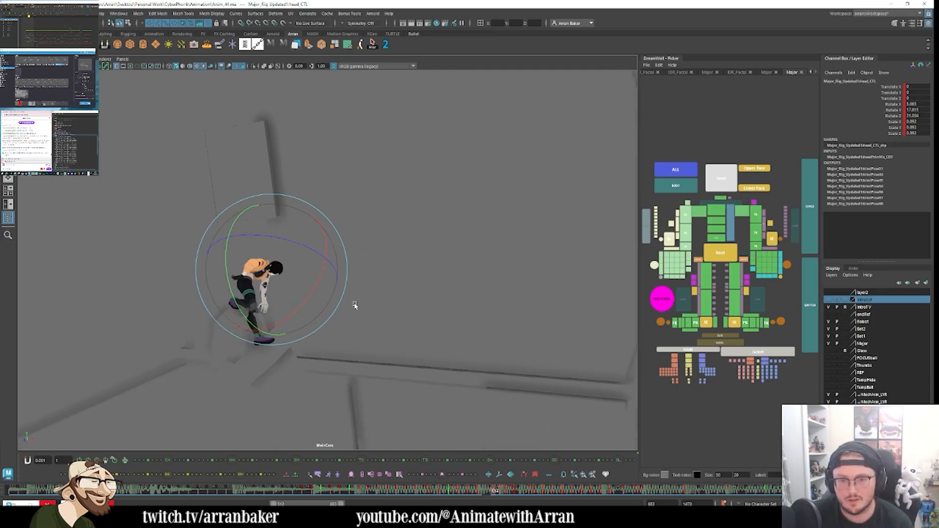
key(comma)
key(comma)
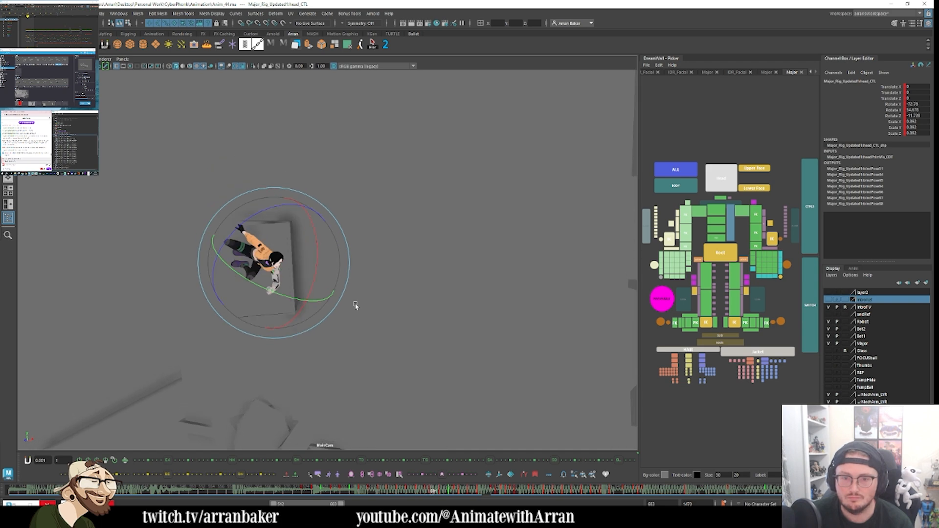
key(period)
key(period)
key(period)
key(period)
key(comma)
key(comma)
key(comma)
key(comma)
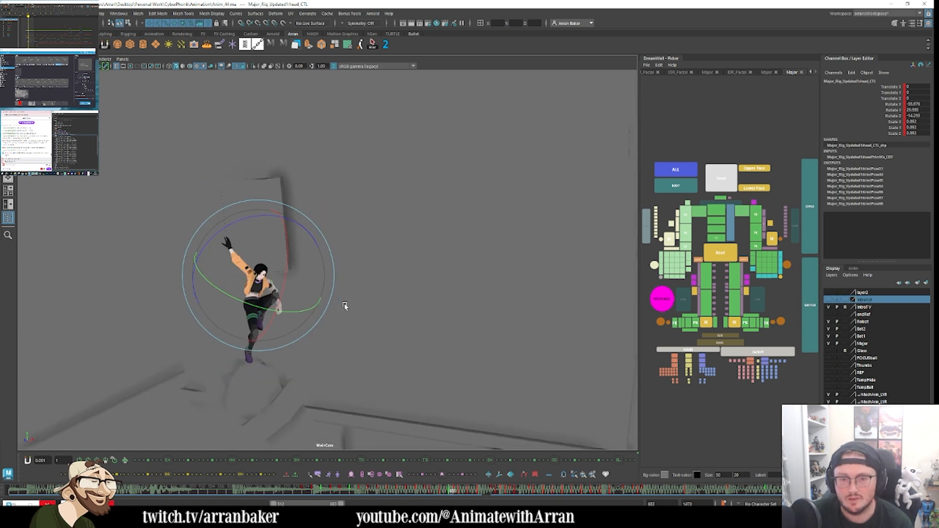
key(period)
key(period)
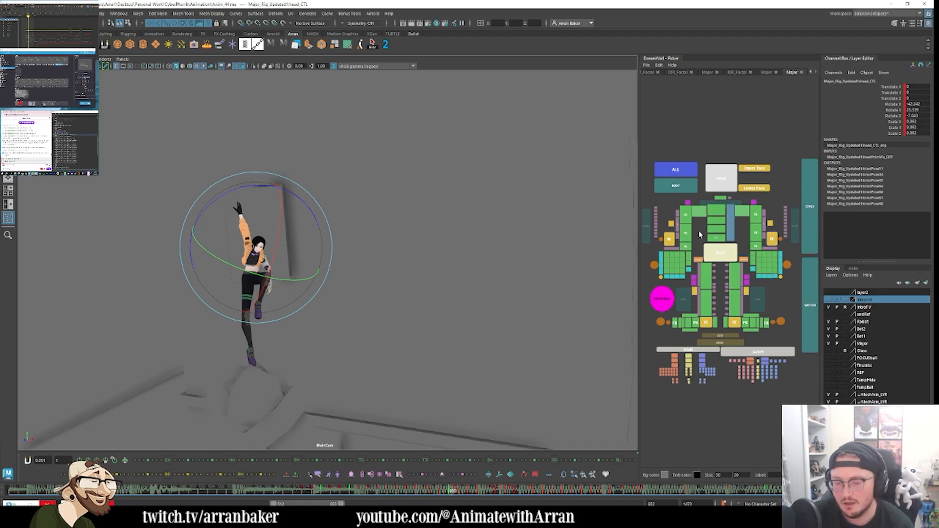
Step: Select all the character's controls over a narrower playback range and shift the keys from the upright reach onward later on the timeline
click(721, 252)
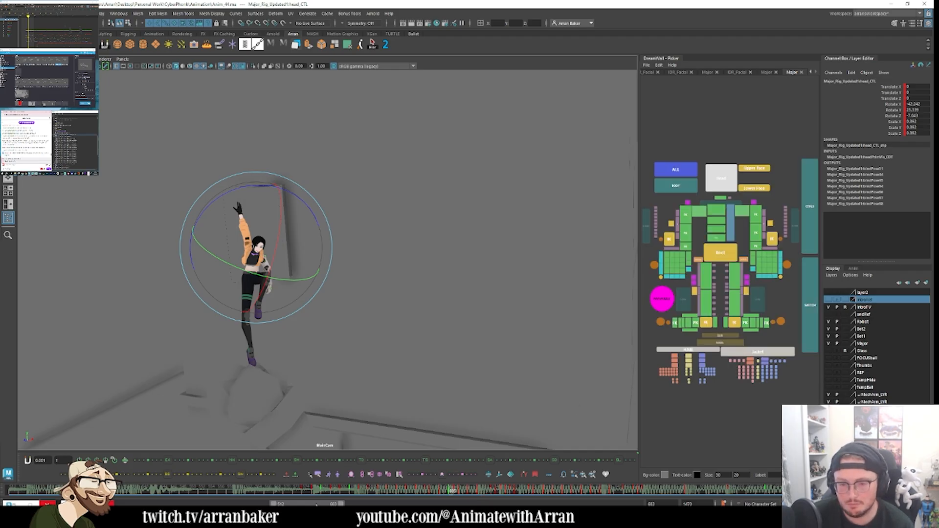
drag(273, 504, 299, 504)
key(ctrl+a)
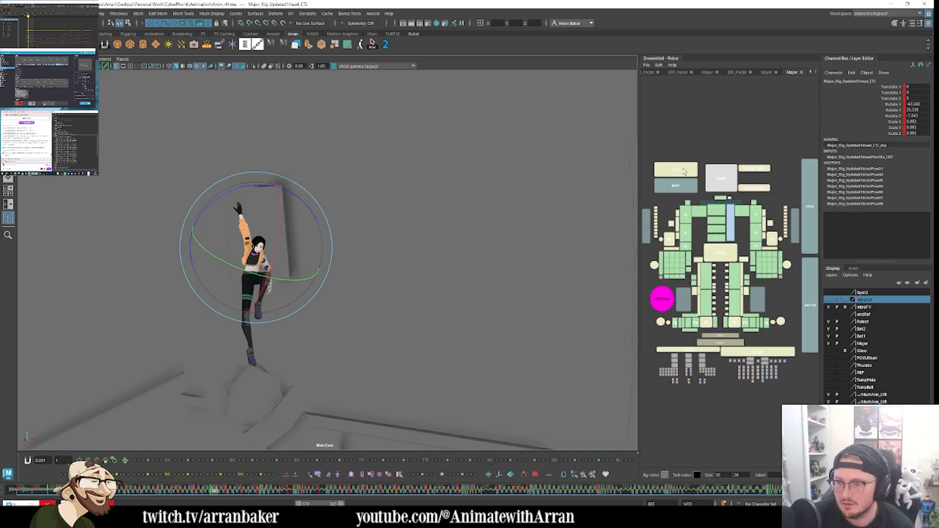
click(179, 493)
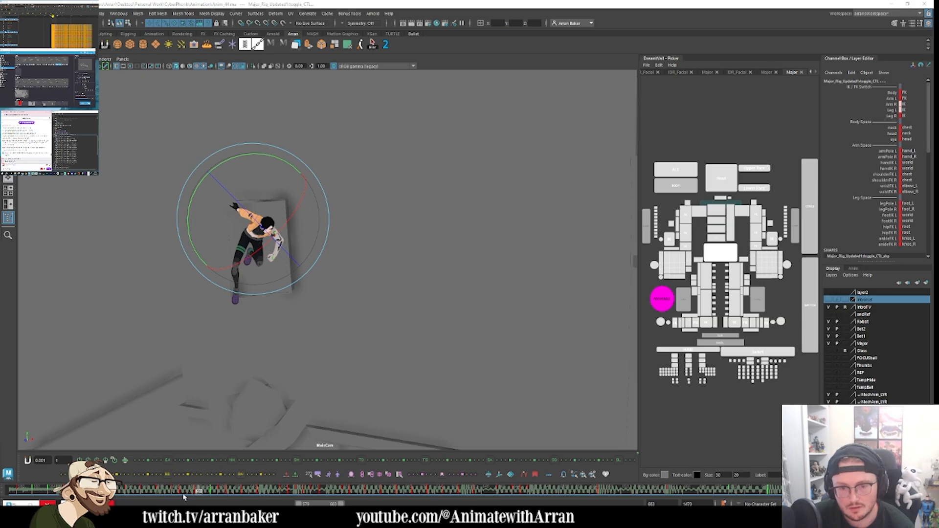
click(166, 495)
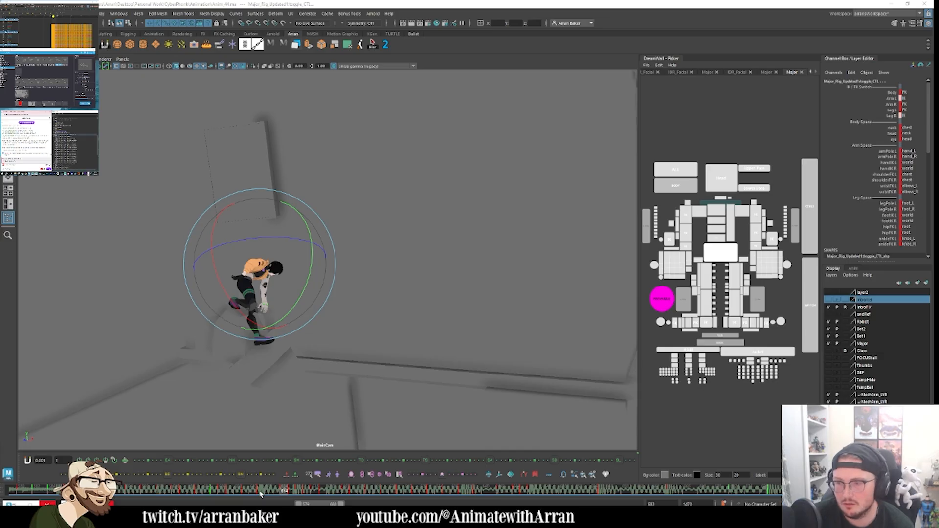
mouse_move(261, 494)
shift+mouse_down()
mouse_move(195, 493)
mouse_move(330, 492)
mouse_move(255, 495)
shift+mouse_up()
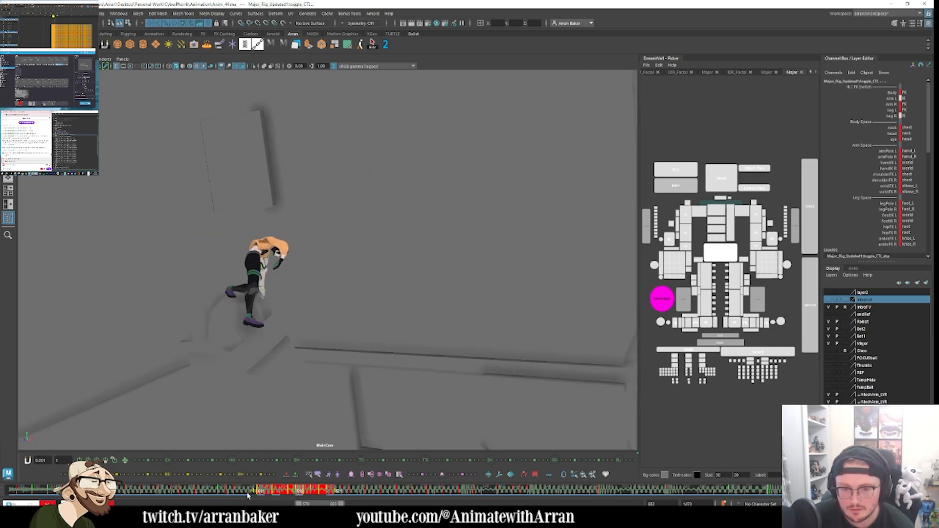
mouse_move(215, 494)
mouse_down()
mouse_move(254, 494)
mouse_move(191, 495)
mouse_move(215, 494)
mouse_up()
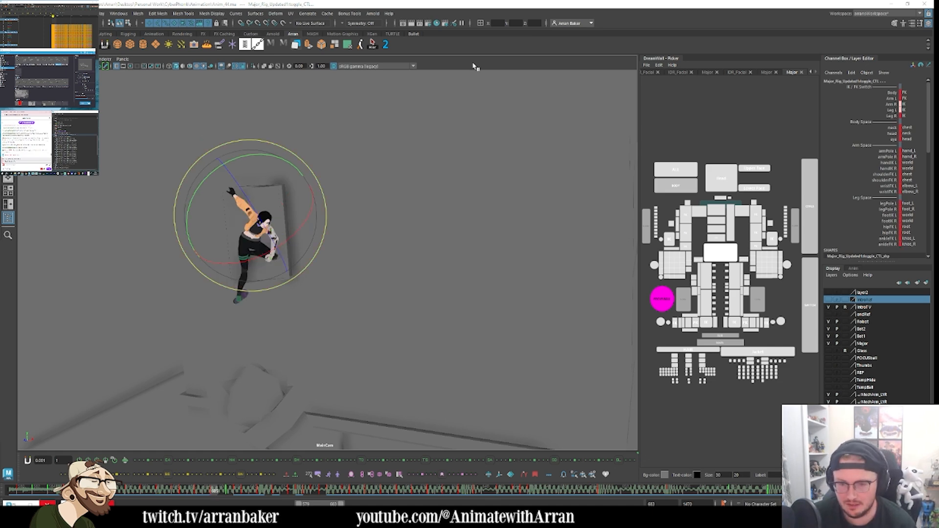
Step: Compare the root across neighbouring poses and lower the right foot IK control on the airborne raised-knee pose
click(707, 252)
key(comma)
key(comma)
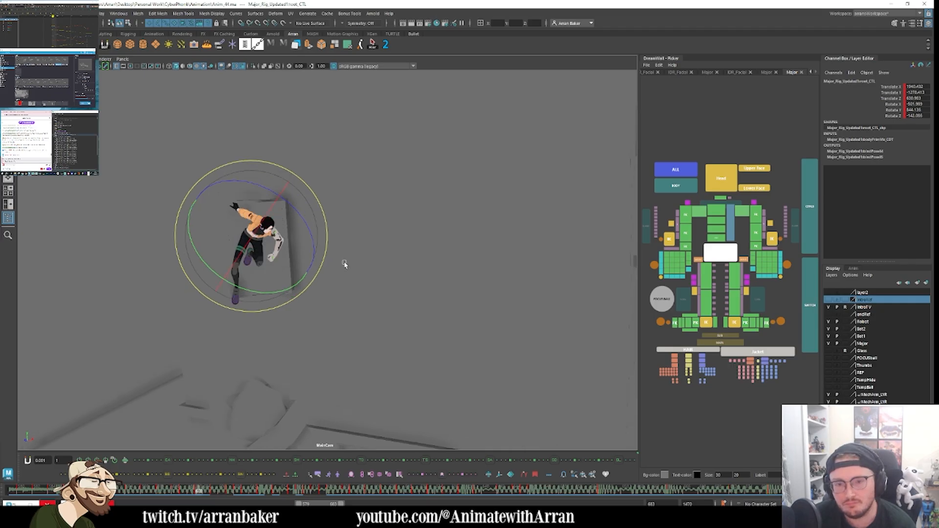
key(period)
key(period)
key(comma)
key(period)
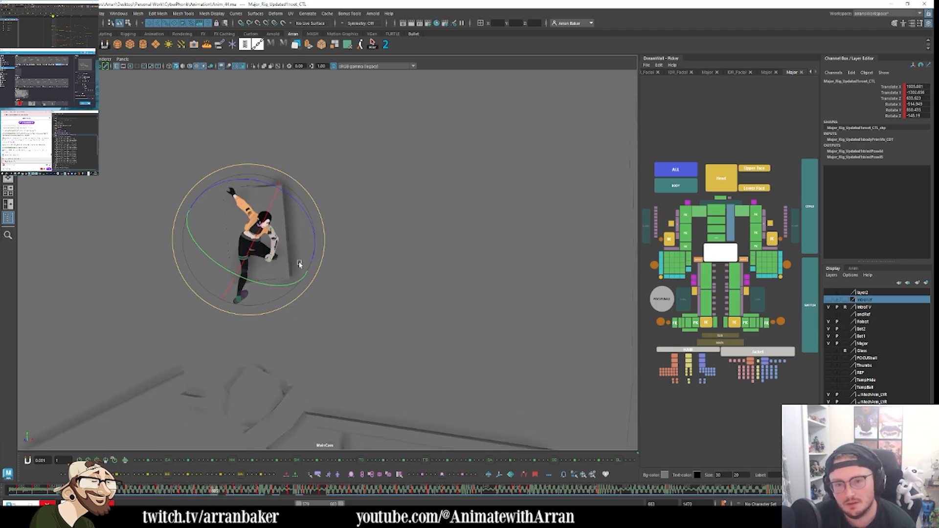
key(w)
click(706, 324)
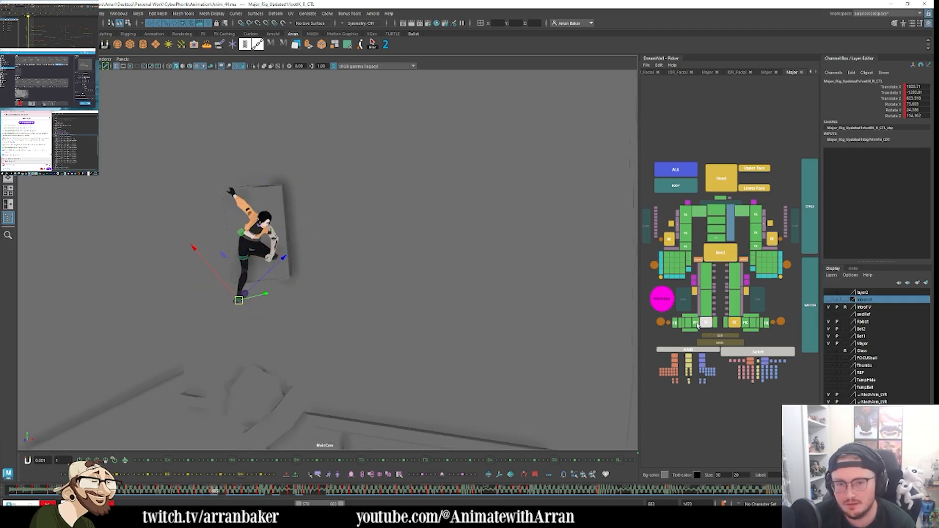
key(comma)
middle_drag(333, 269, 331, 241)
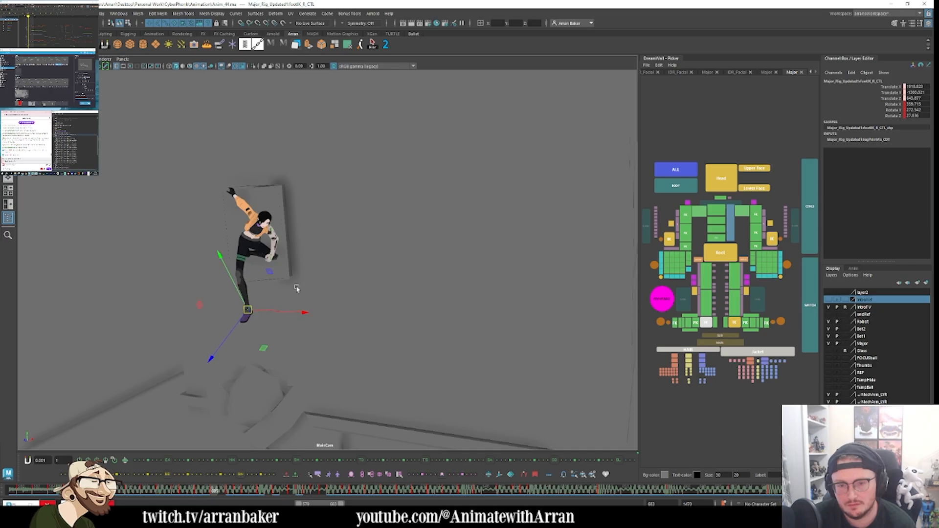
Step: Rotate the right foot IK control on the airborne raised-knee pose, checking it against the adjacent poses
key(e)
key(comma)
key(period)
key(period)
key(comma)
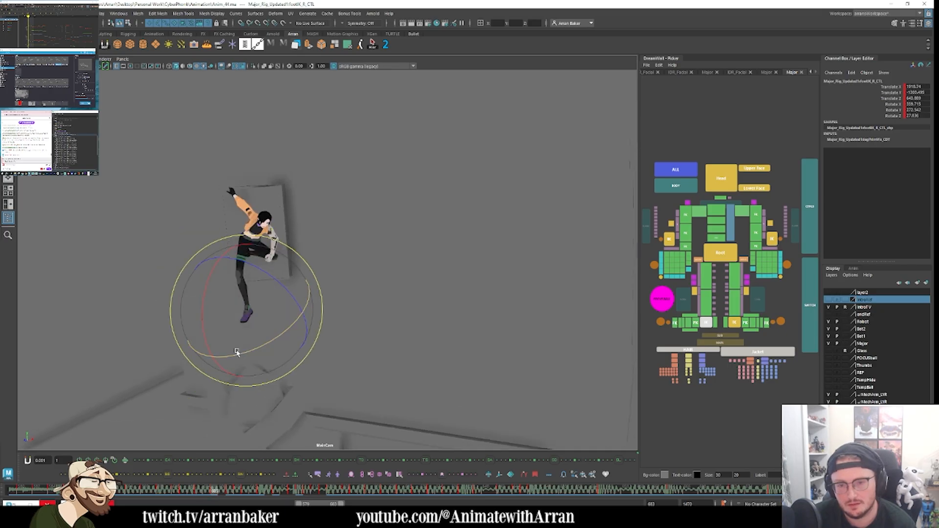
click(237, 355)
mouse_move(256, 309)
middle_down()
mouse_move(264, 299)
mouse_move(265, 318)
mouse_move(251, 301)
middle_up()
key(comma)
key(comma)
key(period)
key(period)
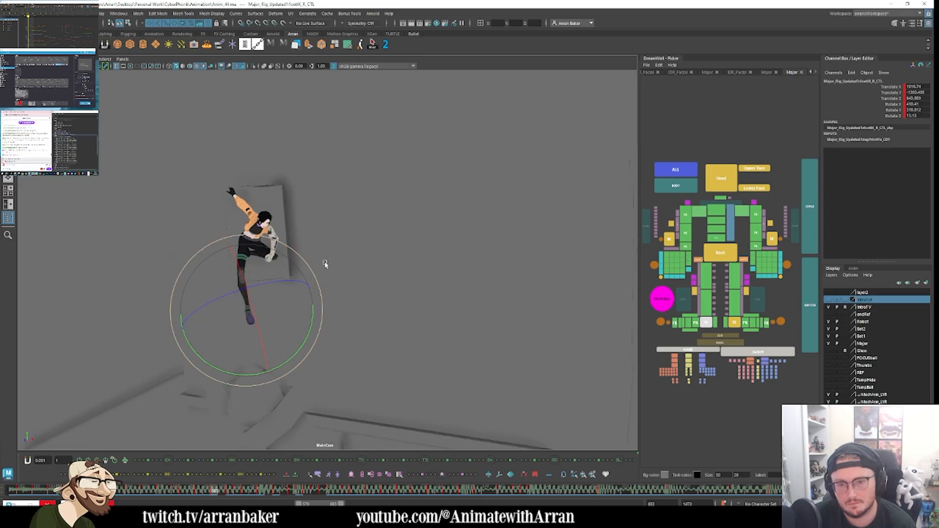
Step: Nudge the right foot IK control's position slightly on the airborne raised-knee pose, comparing it with the preceding poses
key(w)
middle_drag(321, 262, 320, 265)
key(comma)
key(comma)
key(period)
key(period)
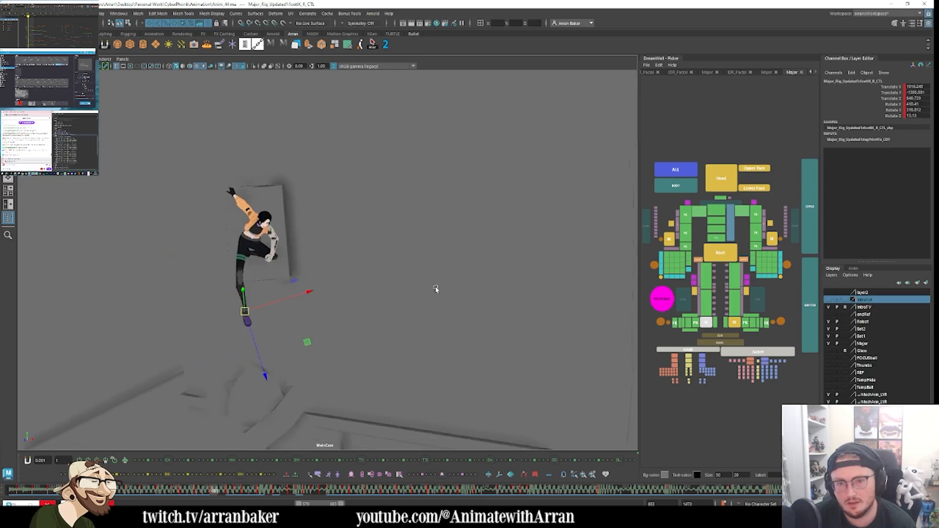
Step: Step back and forth around the airborne raised-knee pose to examine the leg and arm motion
key(period)
key(comma)
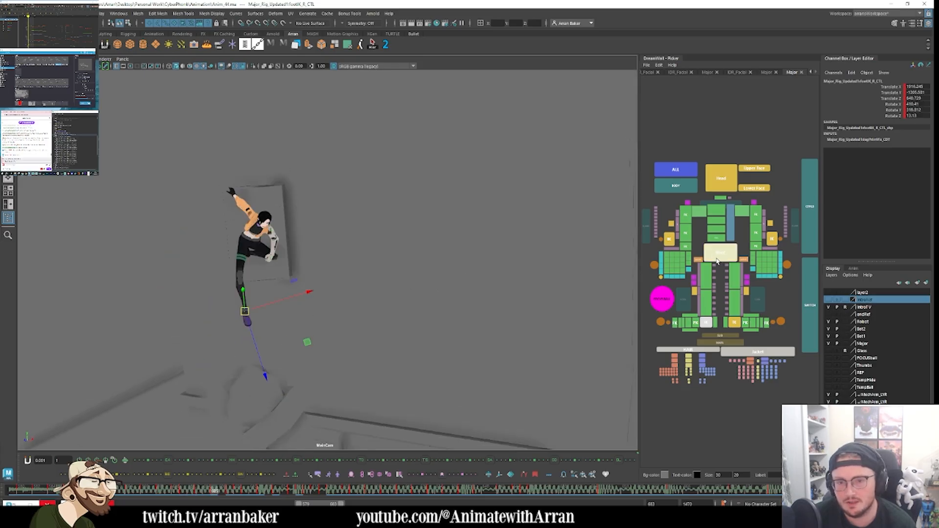
key(period)
key(comma)
key(comma)
key(comma)
key(period)
key(period)
key(period)
key(comma)
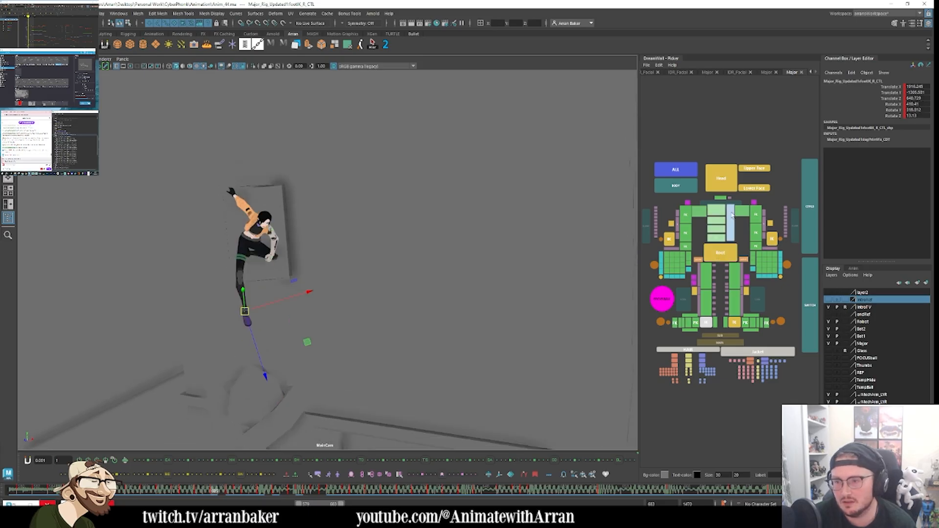
Step: Rotate the left elbow FK control to open the forearm on the airborne raised-knee pose
click(756, 214)
key(e)
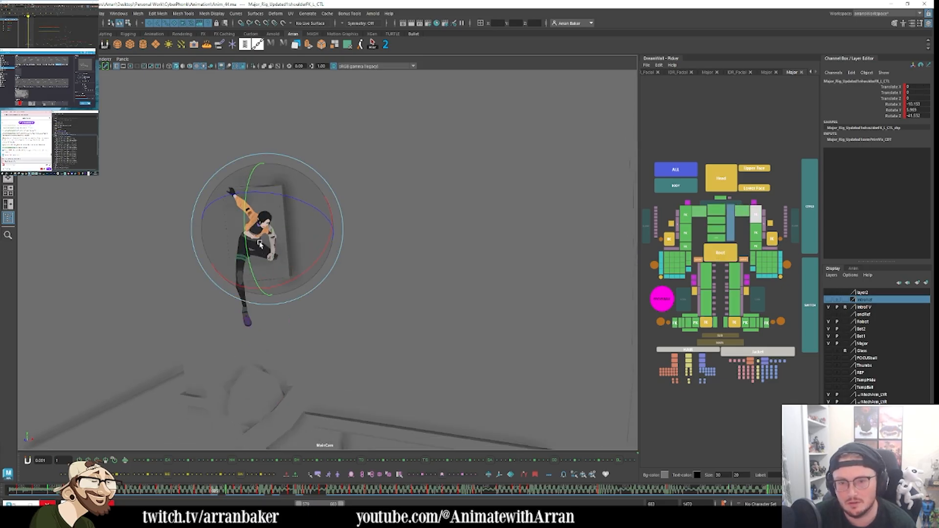
click(756, 232)
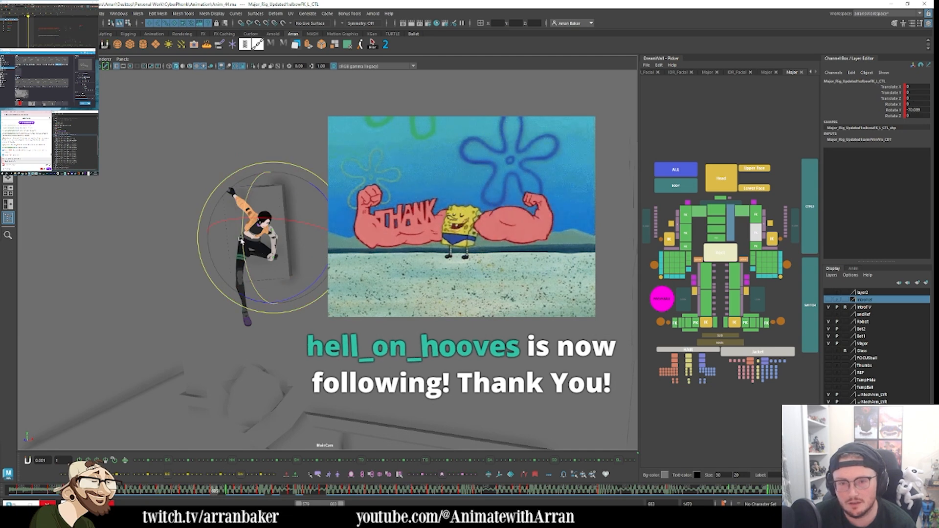
drag(247, 262, 225, 250)
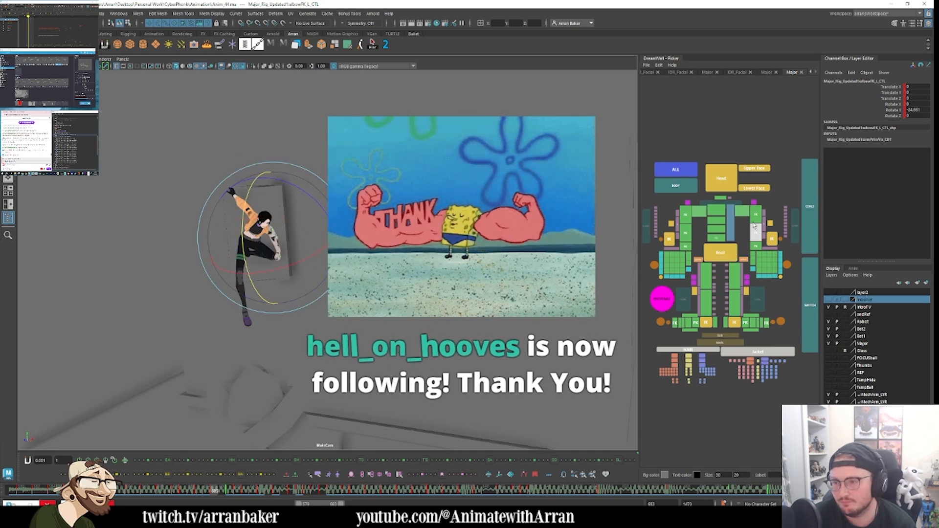
Step: Rotate the left shoulder FK control around the airborne raised-knee pose, comparing it with the poses before and after
key(Up)
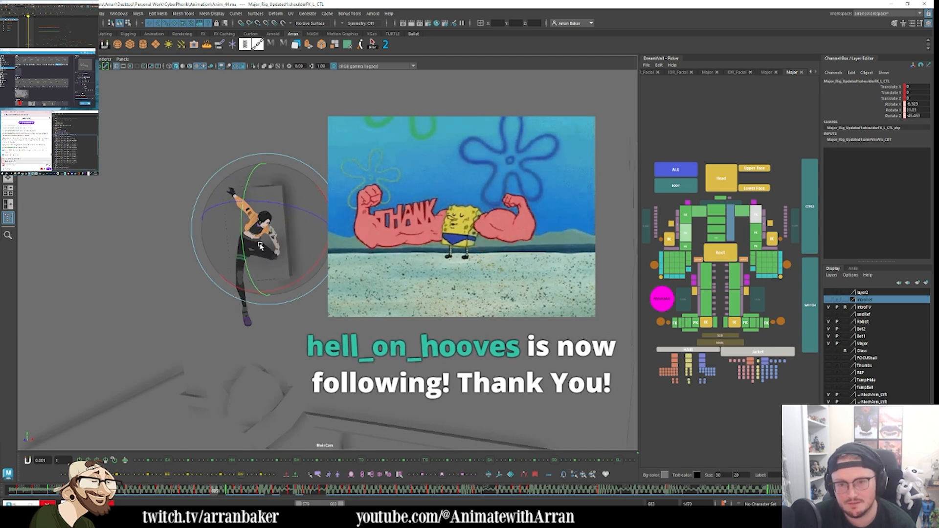
key(comma)
drag(258, 247, 275, 208)
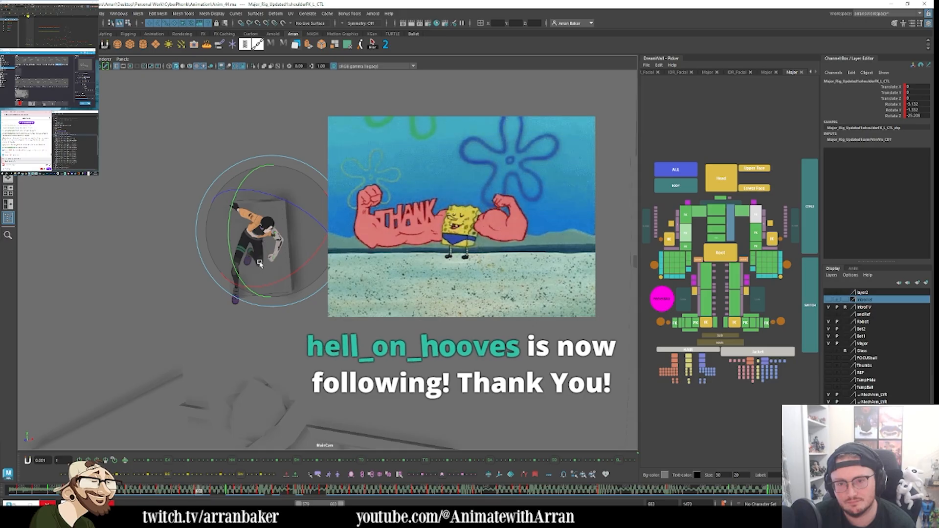
key(comma)
key(period)
key(period)
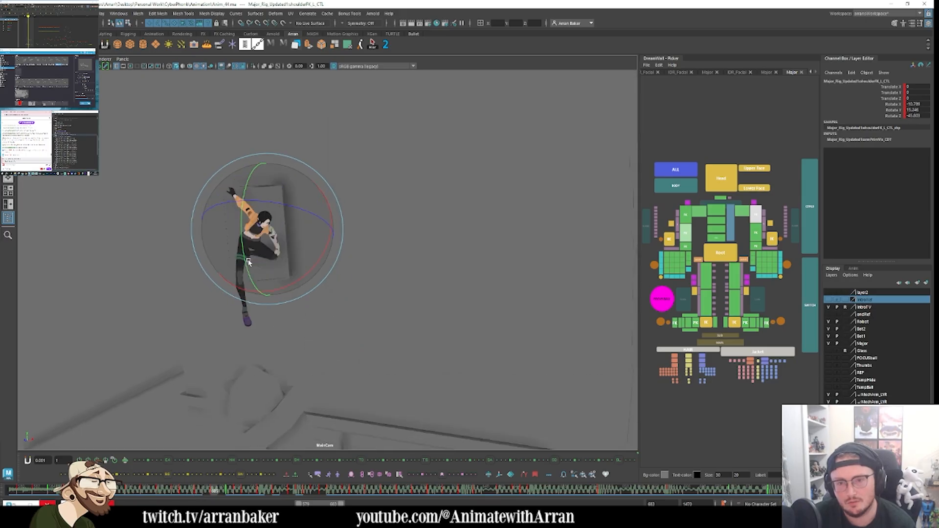
key(period)
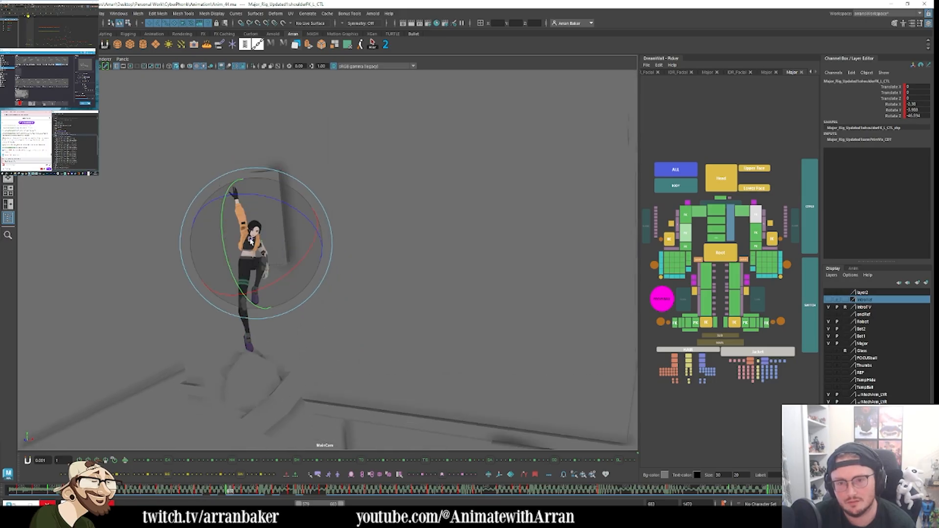
Step: Rotate the left shoulder FK control on the upright reaching pose, checking it against the adjacent poses
mouse_move(251, 241)
mouse_down()
mouse_move(259, 238)
mouse_move(240, 238)
mouse_up()
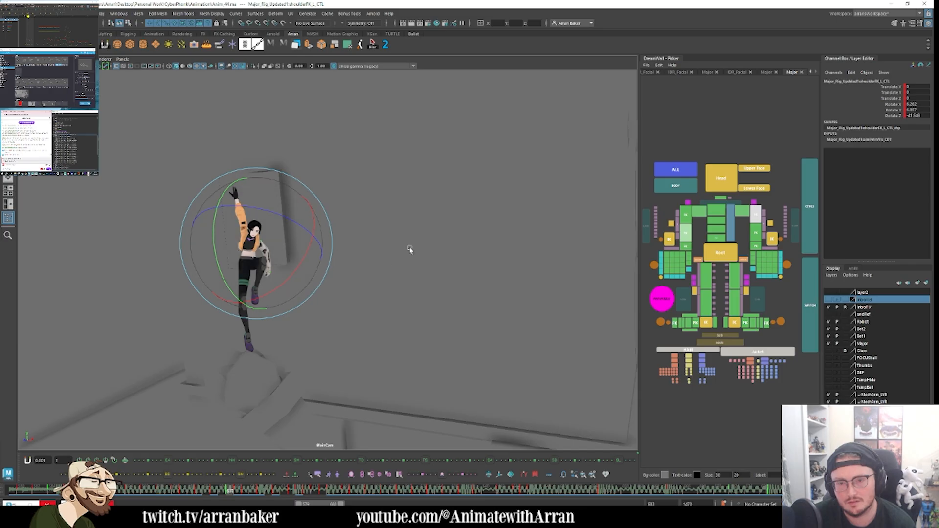
key(comma)
key(period)
key(period)
key(comma)
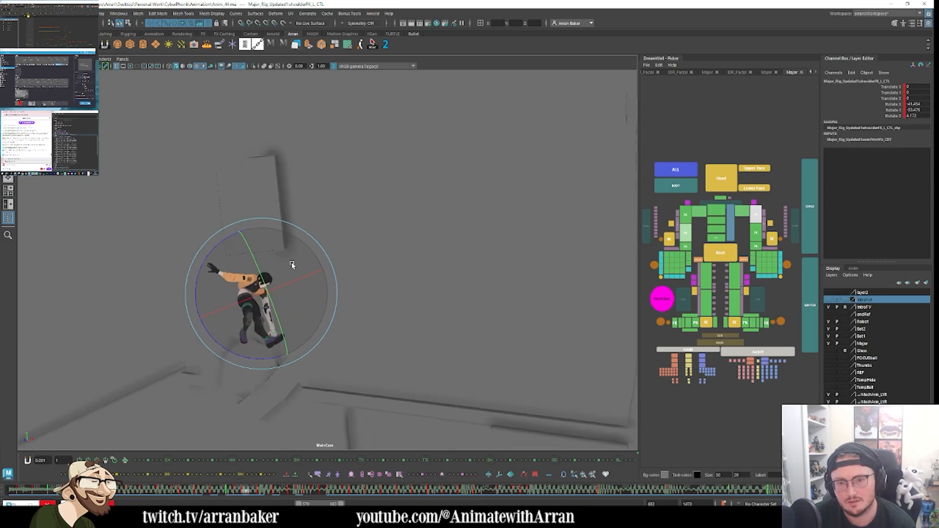
Step: Try adjusting the left shoulder FK rotation around the landing pose while stepping through its neighbouring poses
key(period)
drag(289, 243, 295, 267)
key(comma)
key(comma)
key(period)
key(period)
key(period)
key(period)
key(comma)
Step: Open the rig's toggle settings and change the left arm's IK/FK switch on the landing pose
key(w)
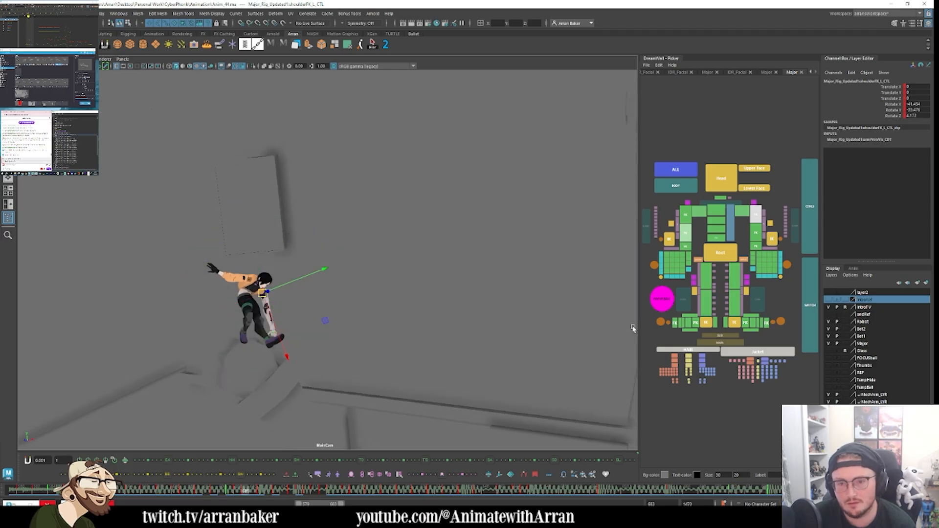
key(Down)
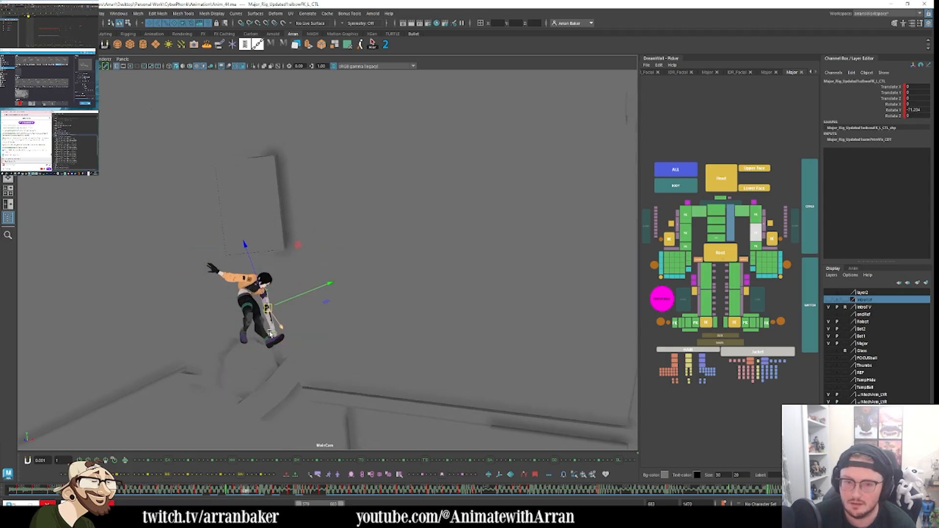
click(810, 241)
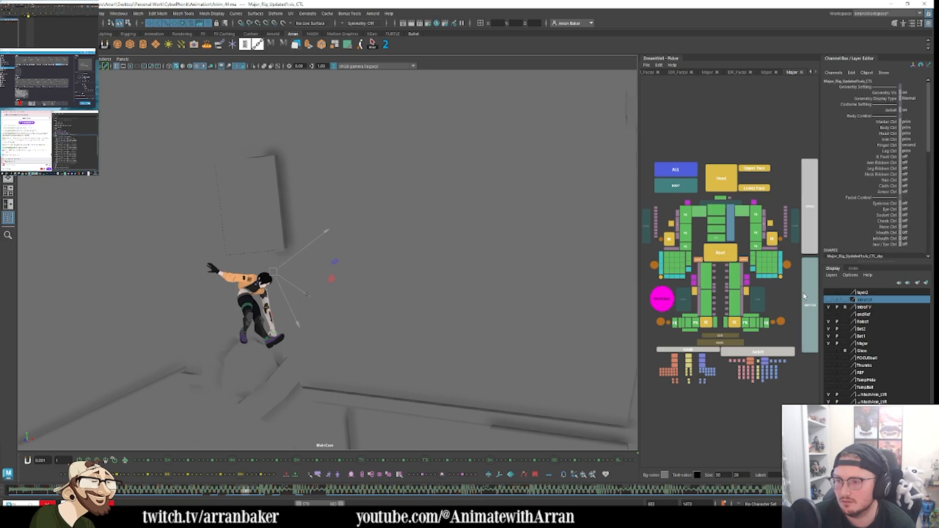
click(891, 98)
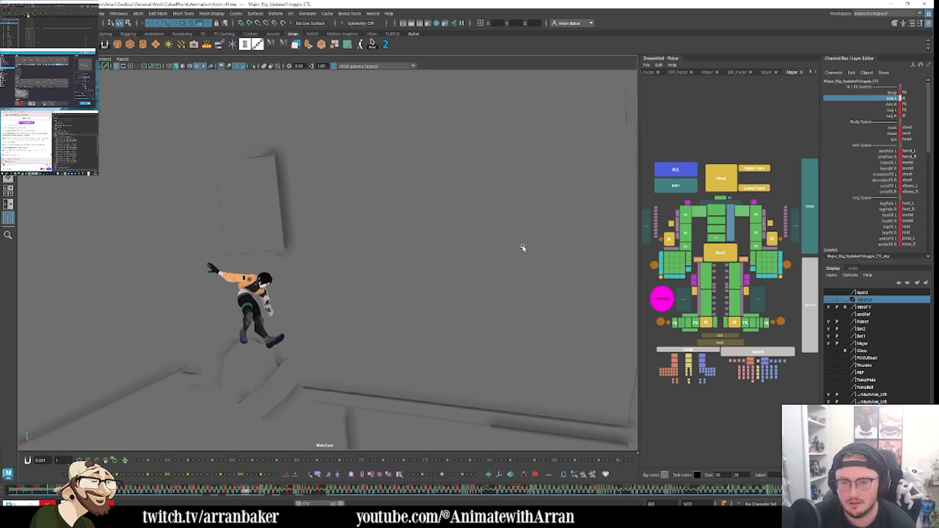
Step: Select the left arm's controls and rotate the left shoulder FK control to lower the arm on the landing pose
click(794, 229)
click(794, 229)
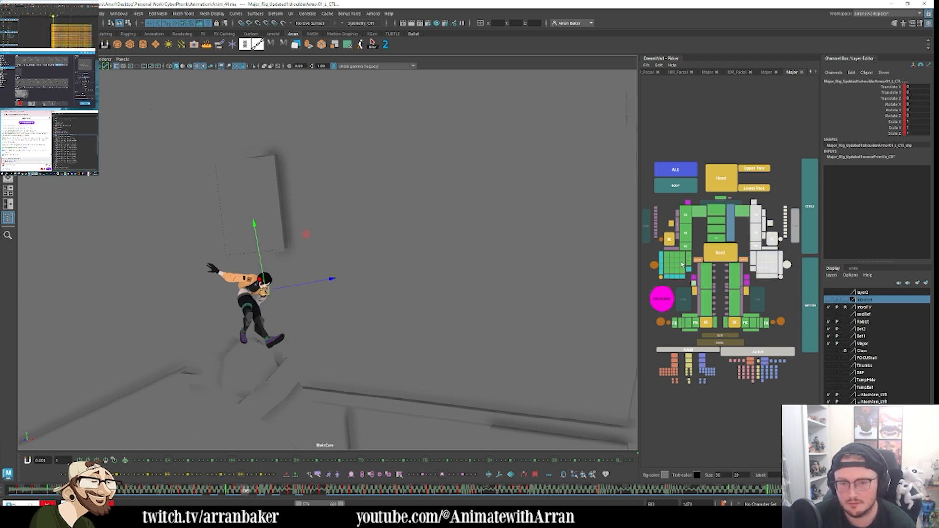
click(756, 215)
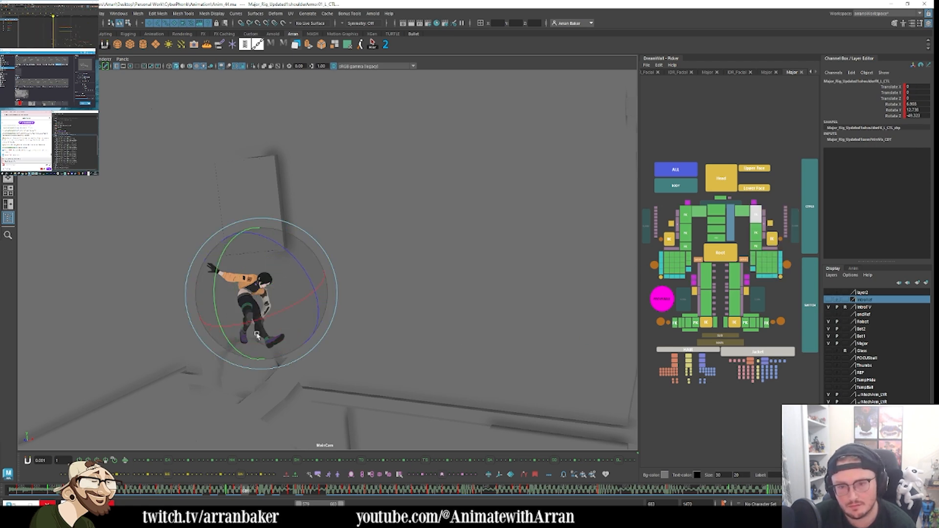
drag(279, 338, 285, 283)
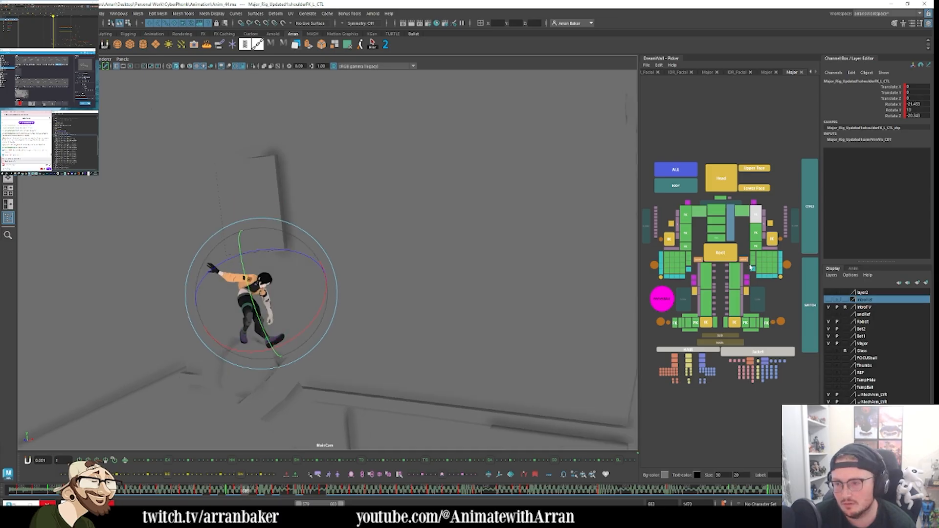
Step: Rotate the left wrist FK control on the landing pose and check the hand frame by frame
click(754, 247)
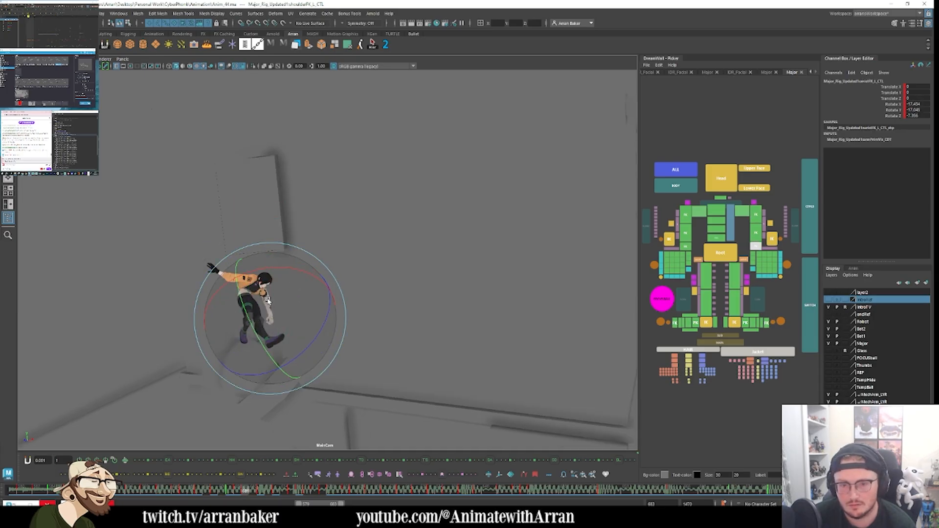
drag(249, 338, 253, 331)
key(alt+comma)
key(alt+comma)
key(alt+period)
key(alt+period)
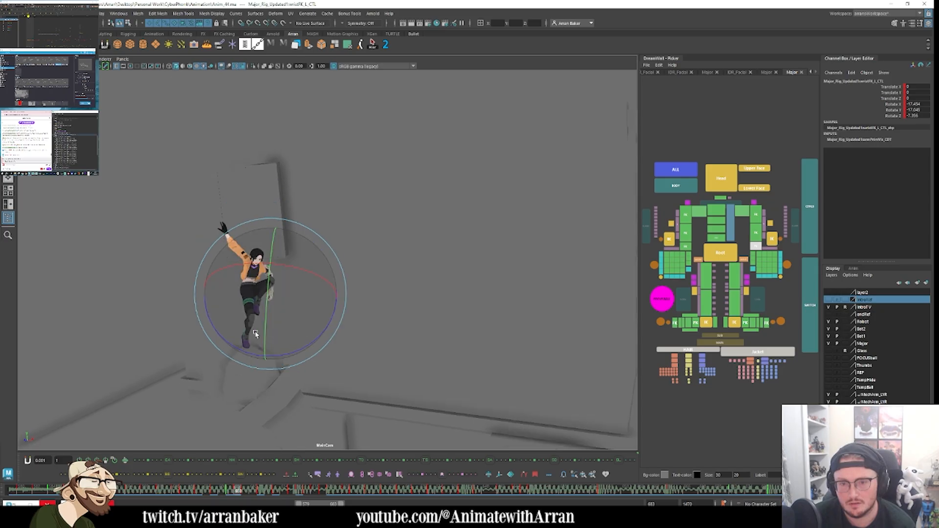
key(alt+period)
key(alt+period)
key(alt+comma)
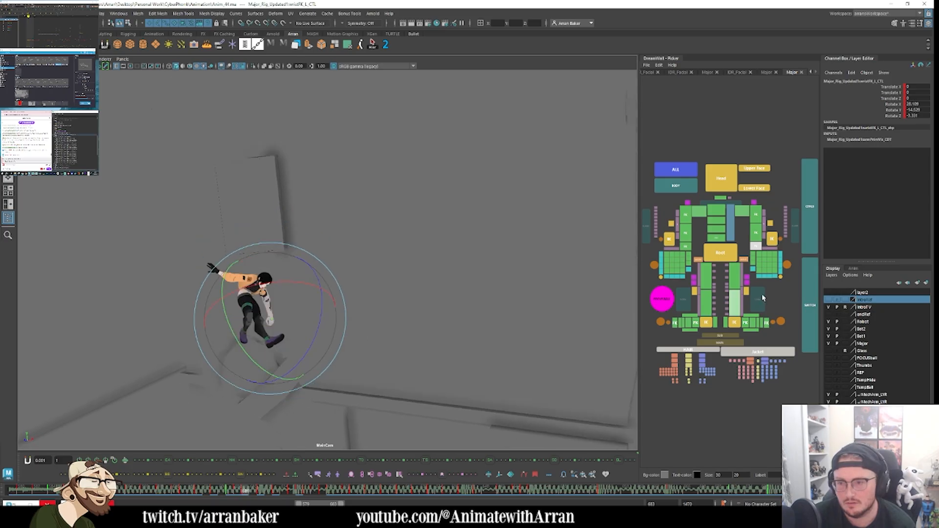
Step: Select the left hand's finger controls and compare the hand across the landing and crouch poses
click(773, 271)
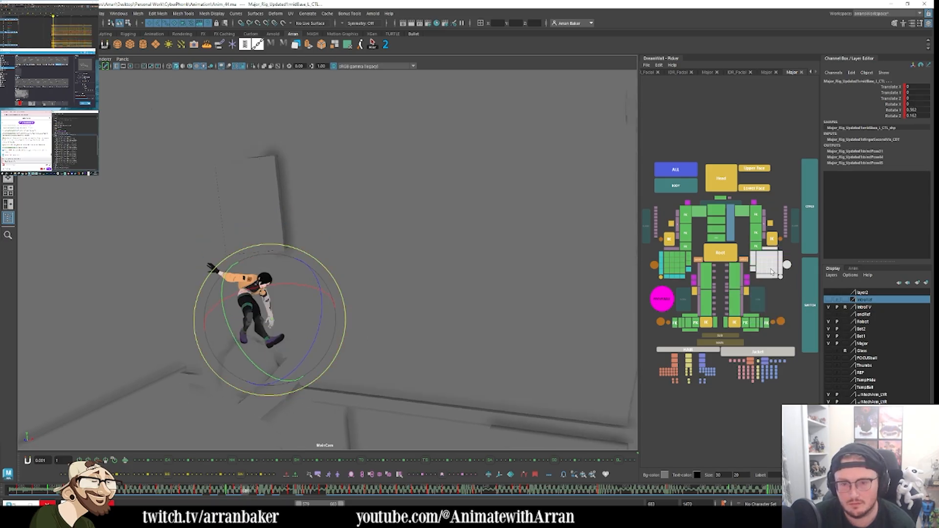
key(comma)
key(period)
key(period)
key(period)
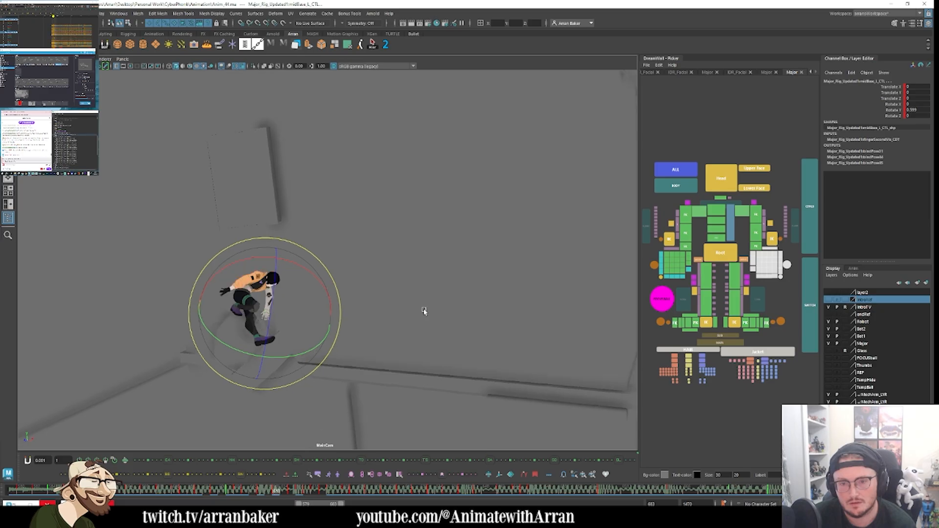
key(comma)
Step: Rotate the left clavicle control on the low landing crouch, comparing it with the preceding and following poses
click(744, 214)
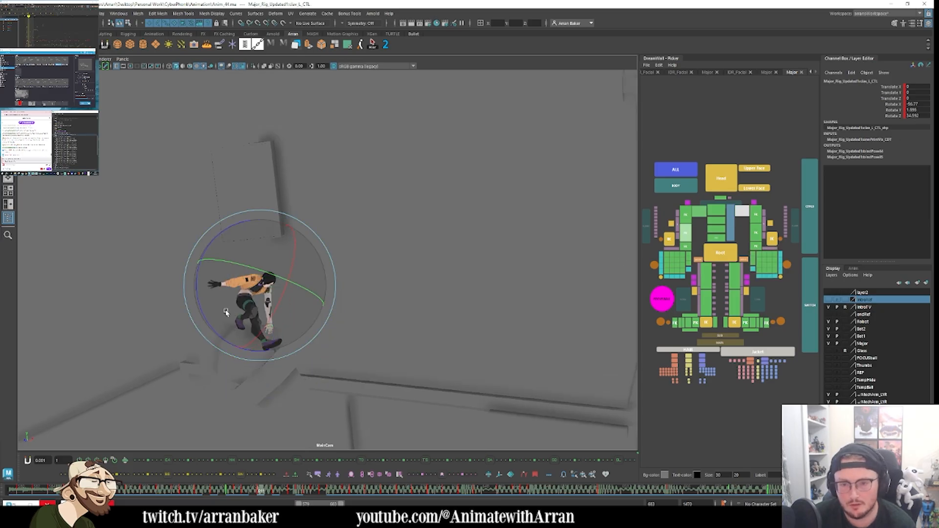
key(comma)
key(comma)
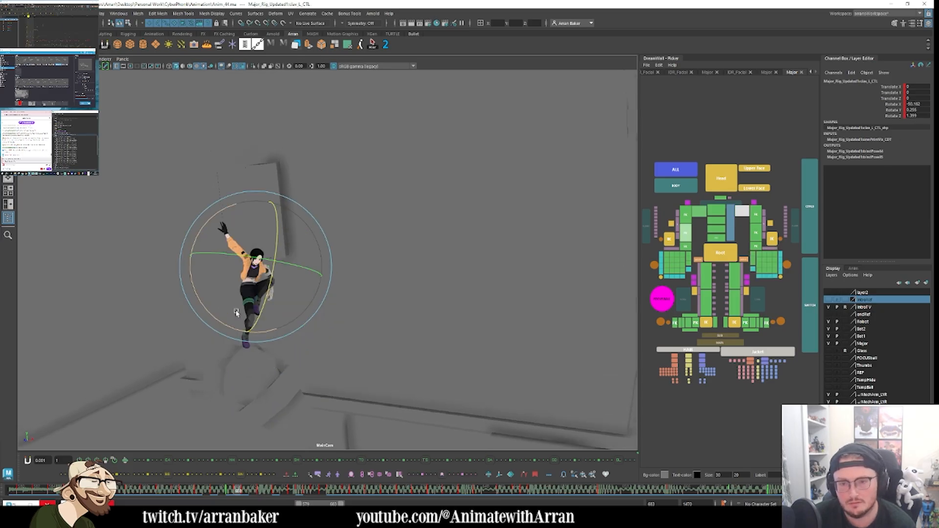
key(period)
key(period)
key(period)
key(comma)
drag(236, 313, 269, 318)
Step: Rotate the upper spine FK controls on the low landing crouch and key the left clavicle there
drag(716, 212, 720, 224)
drag(250, 316, 223, 309)
click(746, 213)
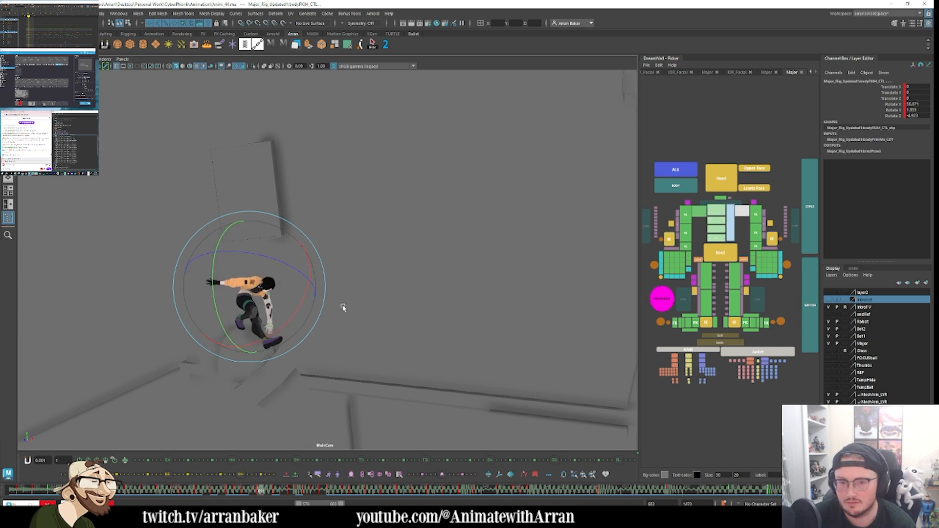
key(s)
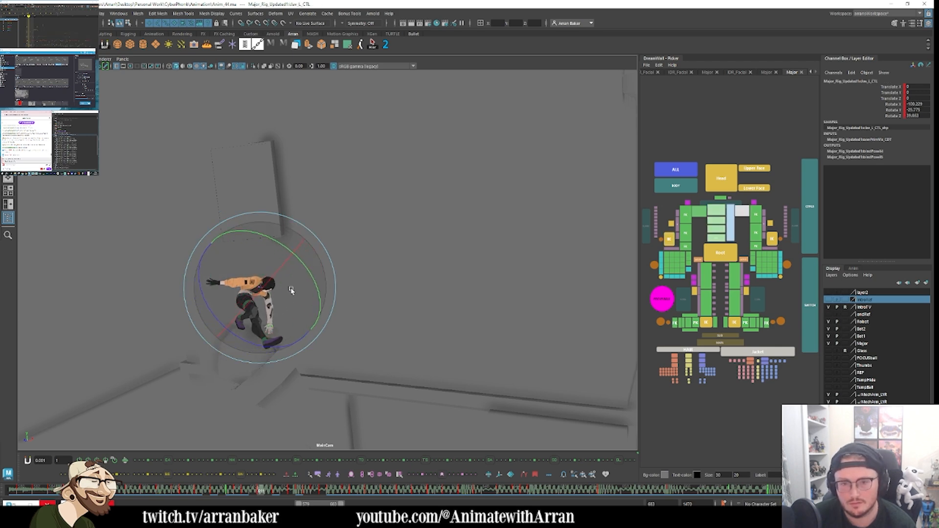
Step: Step repeatedly through the poses around the low landing crouch to examine the left shoulder and torso motion
key(comma)
key(comma)
key(period)
key(period)
key(period)
key(period)
key(comma)
key(comma)
key(comma)
key(comma)
key(comma)
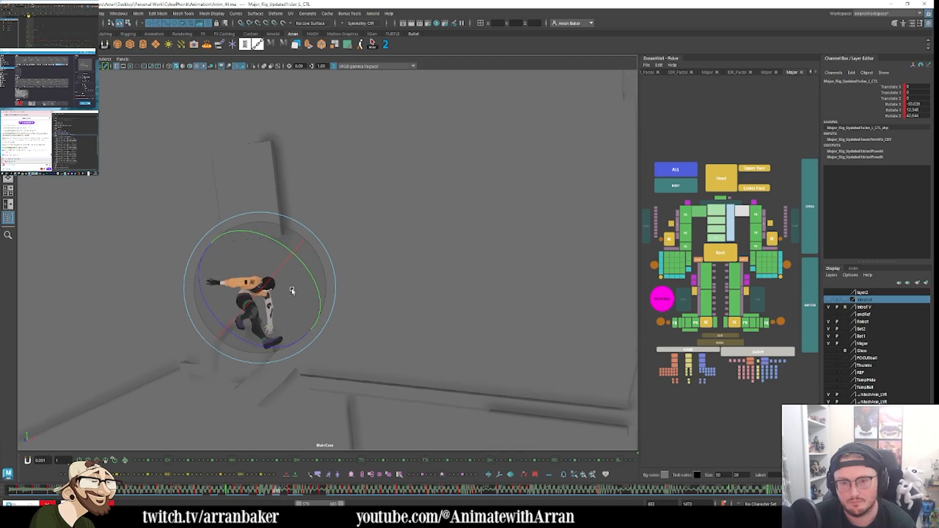
Step: Compare the left clavicle between the leap pose and the landing crouch poses
key(period)
key(period)
key(comma)
key(comma)
key(comma)
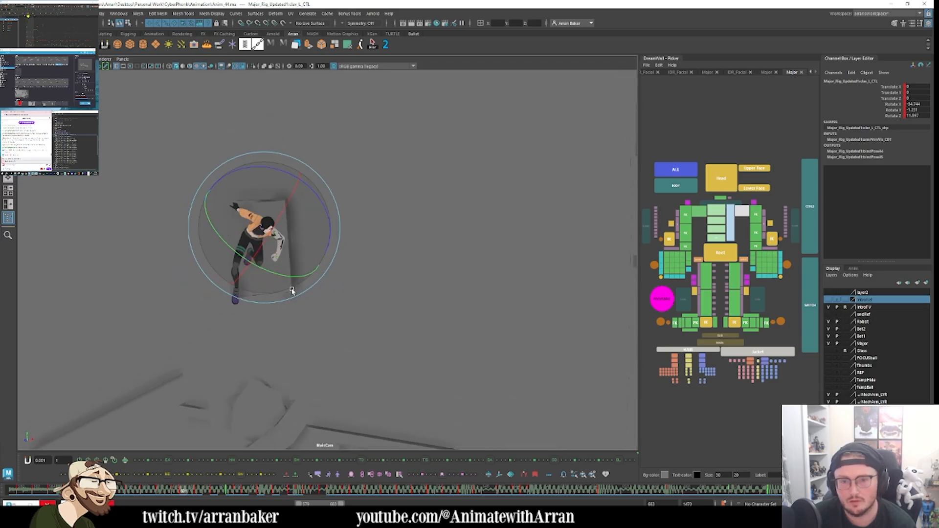
key(period)
key(period)
key(period)
key(period)
key(period)
key(period)
key(period)
key(period)
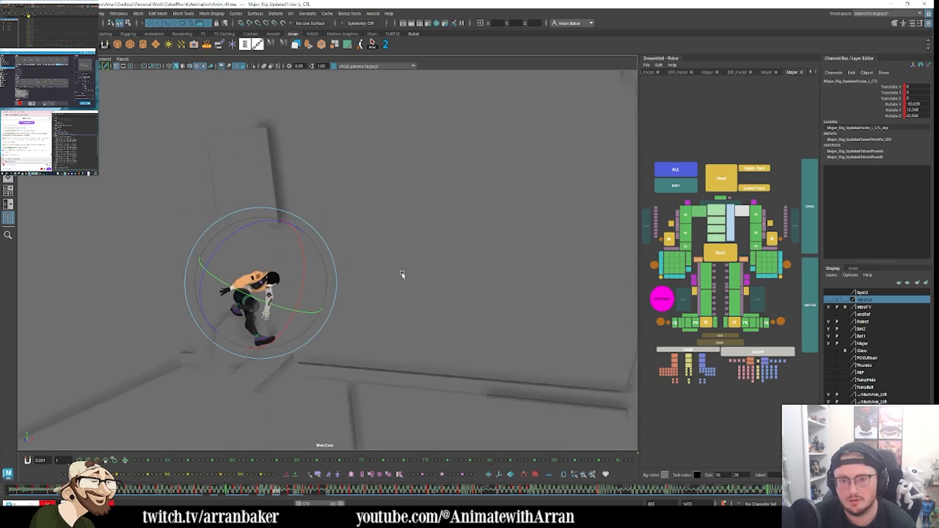
Step: Clear the selection and open a playblast of the MainCam shot in Keyframe MP, dismissing the demo notice
click(402, 274)
click(263, 279)
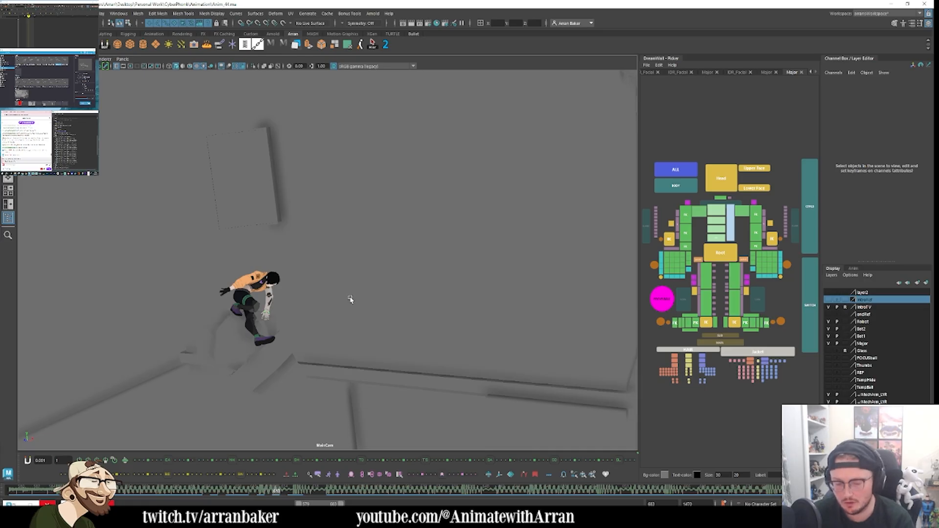
scroll(350, 299, up, 3)
key(backslash)
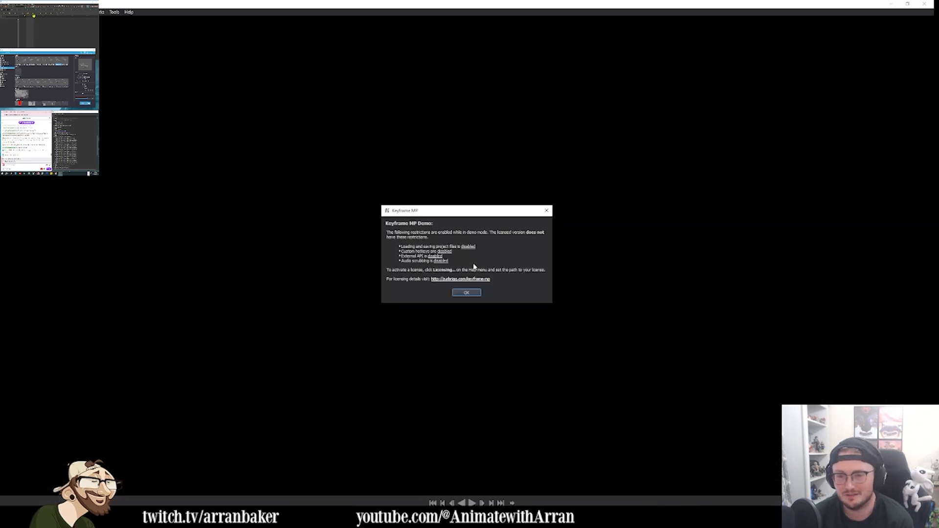
key(Return)
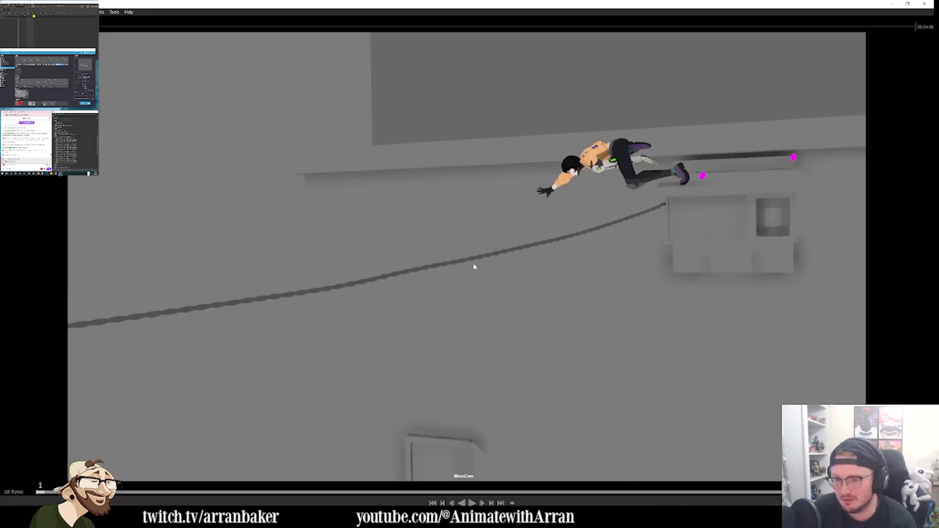
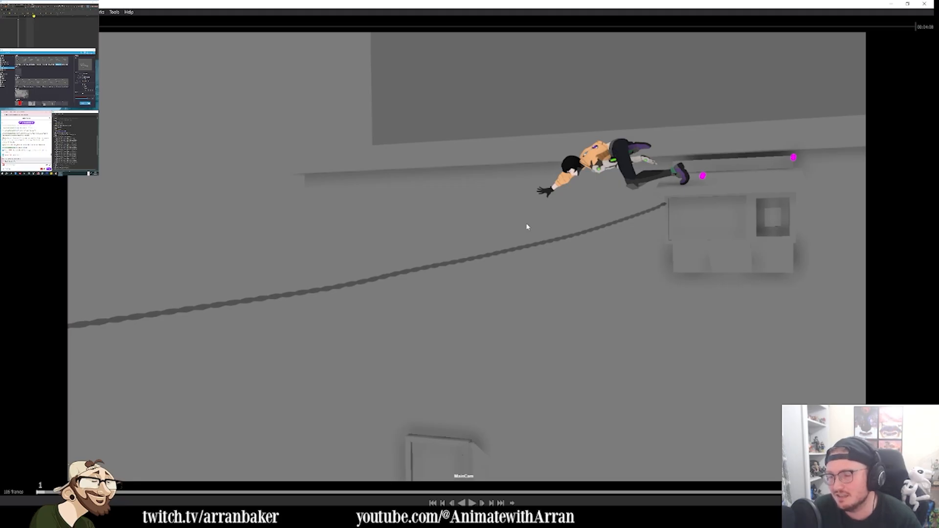
Step: Review the playblast's swing and leap, limit the playback range to end at frame 70, and close the player
key(space)
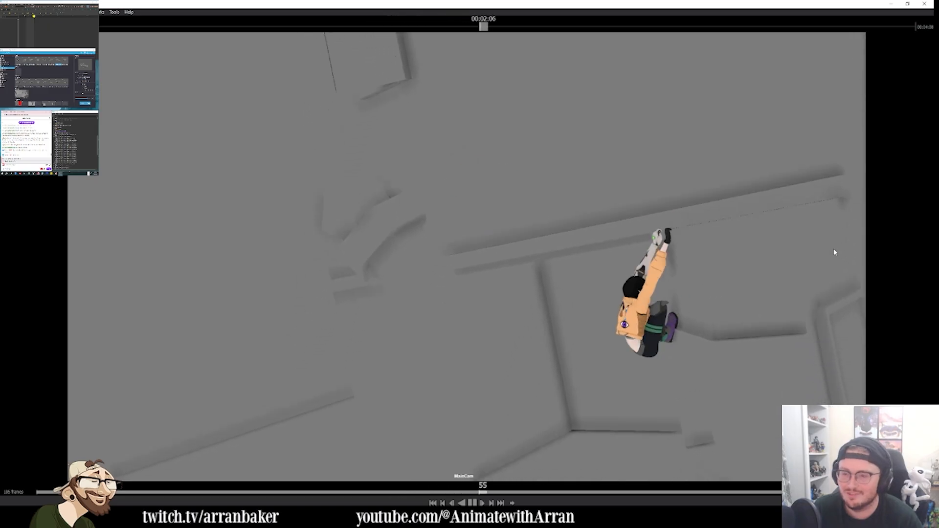
key(space)
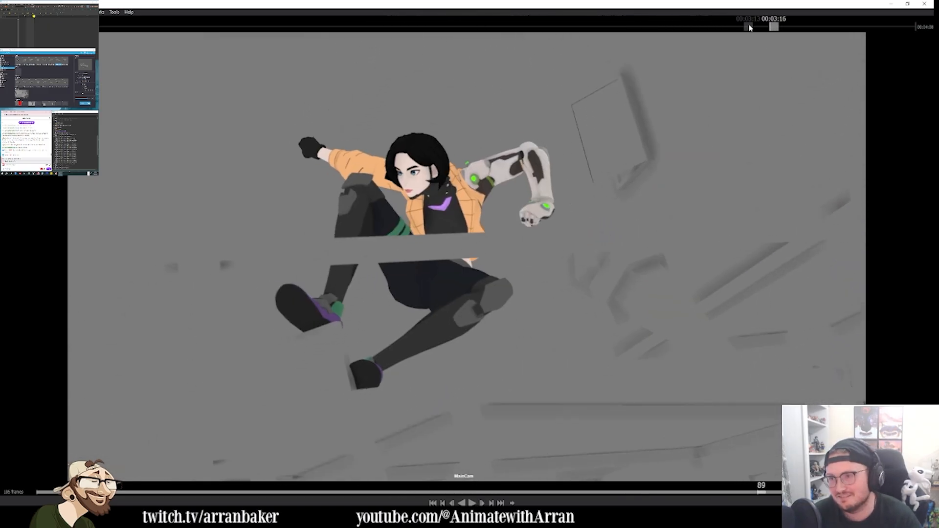
drag(750, 28, 617, 29)
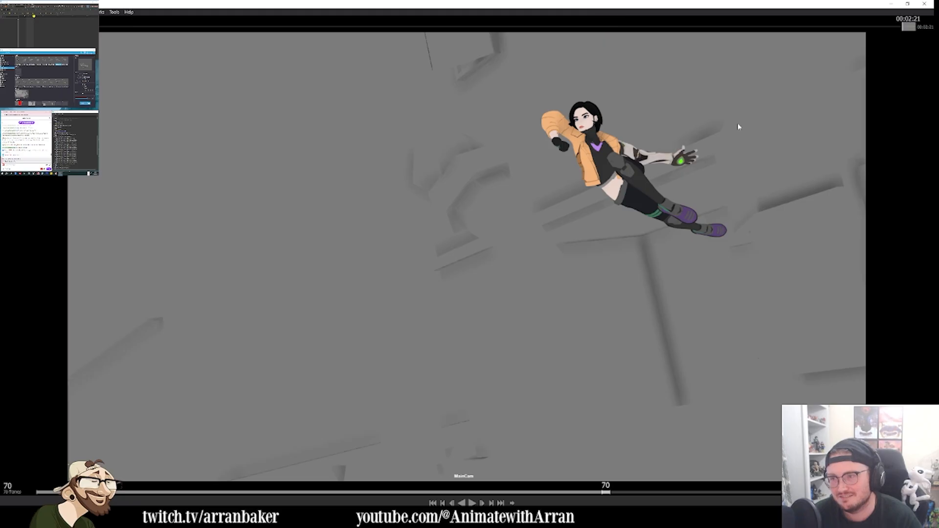
key(space)
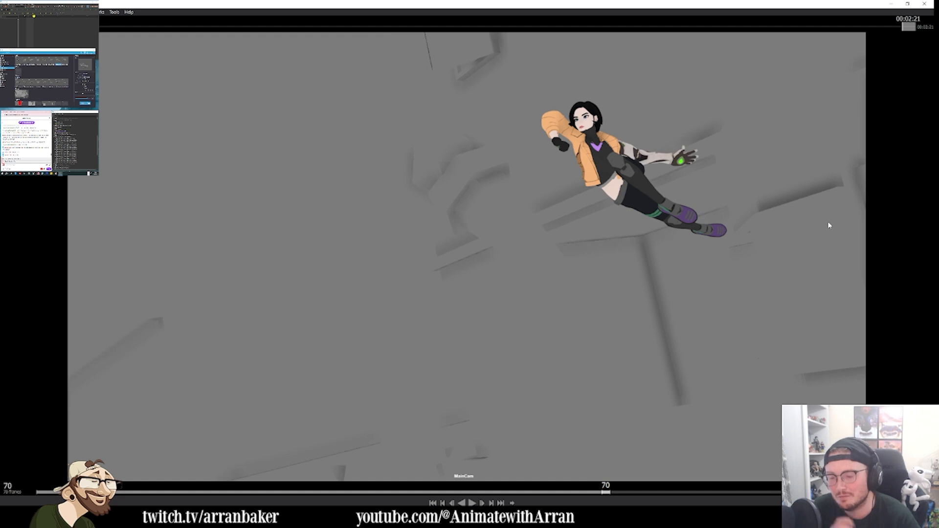
key(space)
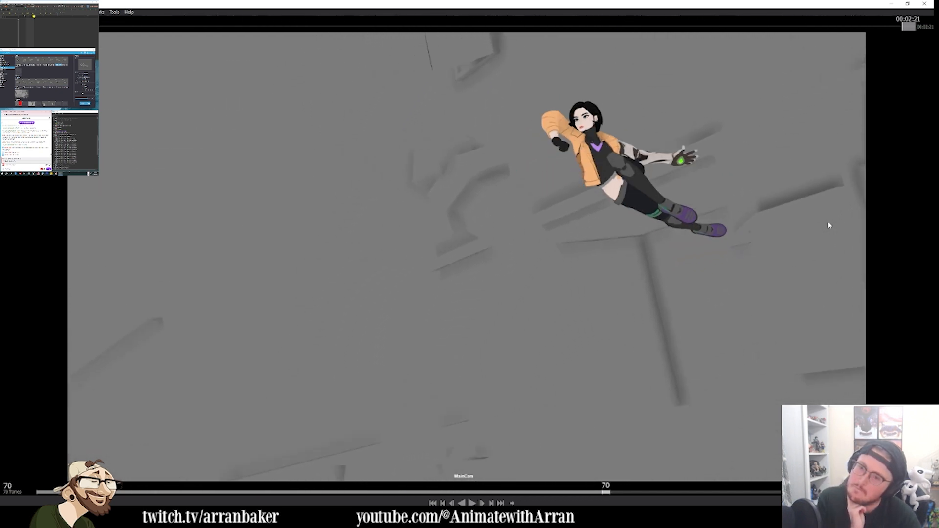
mouse_move(865, 27)
mouse_down()
mouse_move(843, 28)
mouse_move(878, 28)
mouse_move(809, 33)
mouse_move(884, 32)
mouse_move(794, 29)
mouse_move(868, 30)
mouse_move(795, 30)
mouse_move(868, 32)
mouse_move(805, 38)
mouse_move(869, 33)
mouse_up()
click(925, 4)
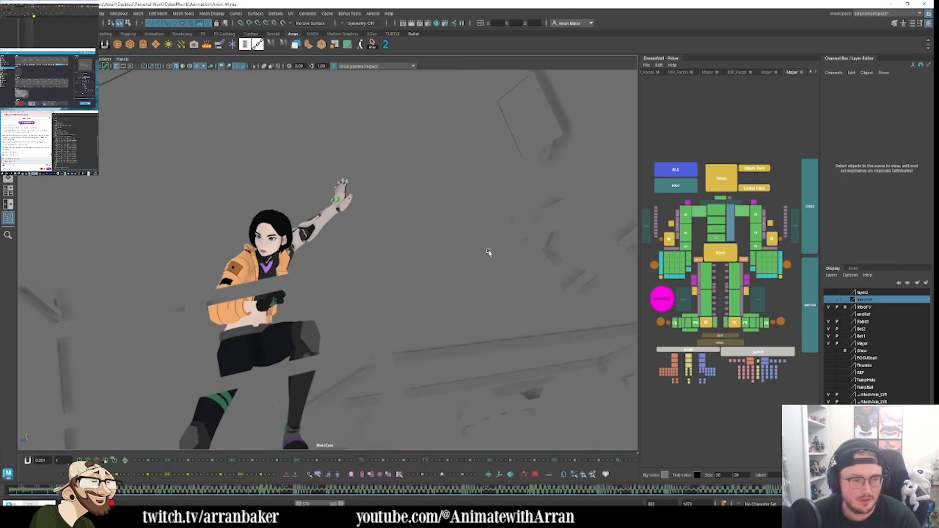
Step: Rotate the left ankle FK control on the airborne pose with the legs extended
click(735, 324)
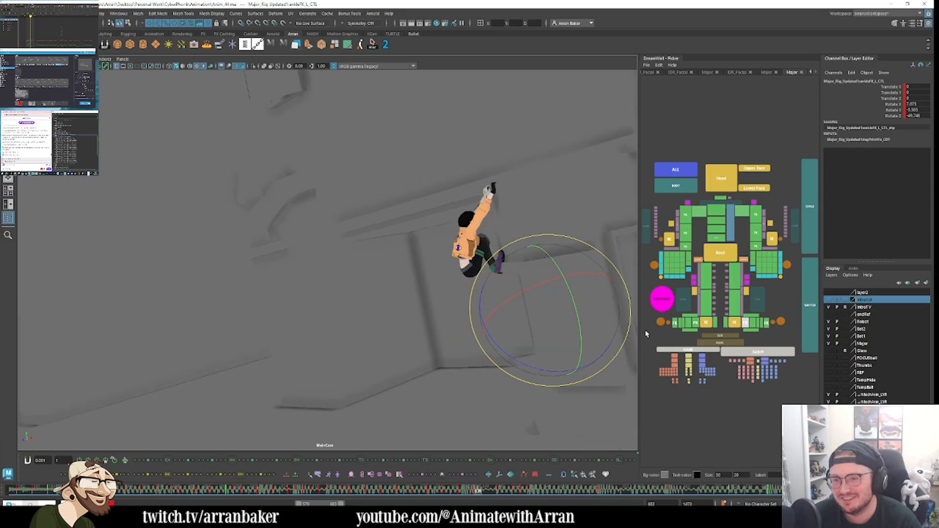
key(w)
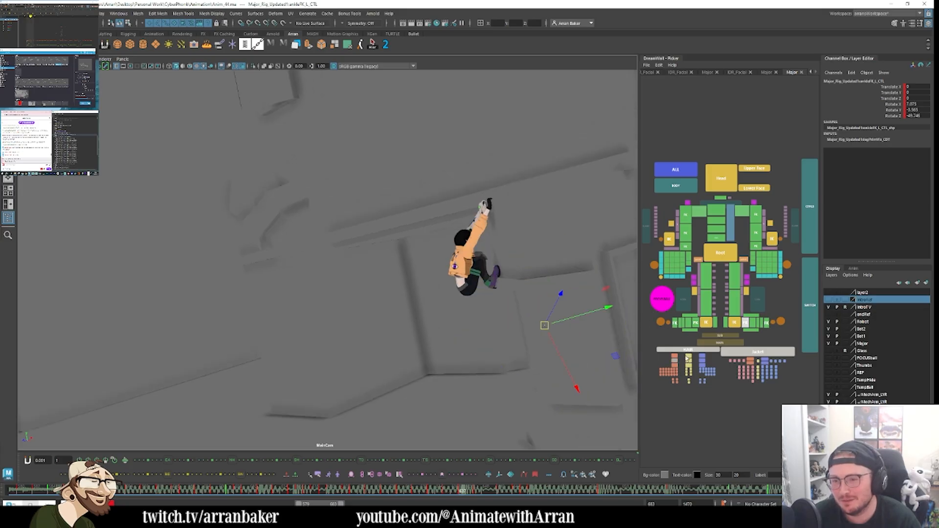
click(707, 322)
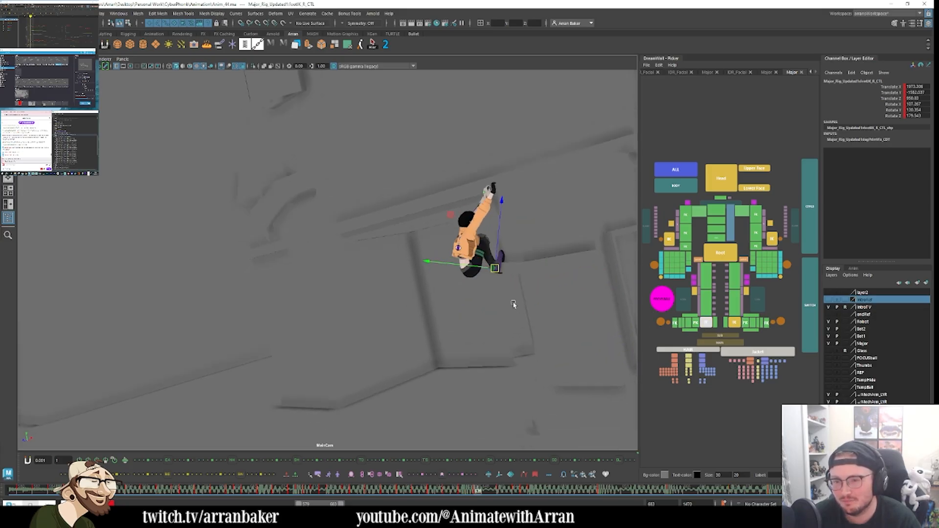
key(backslash)
right_drag(520, 300, 793, 315)
middle_drag(343, 358, 303, 342)
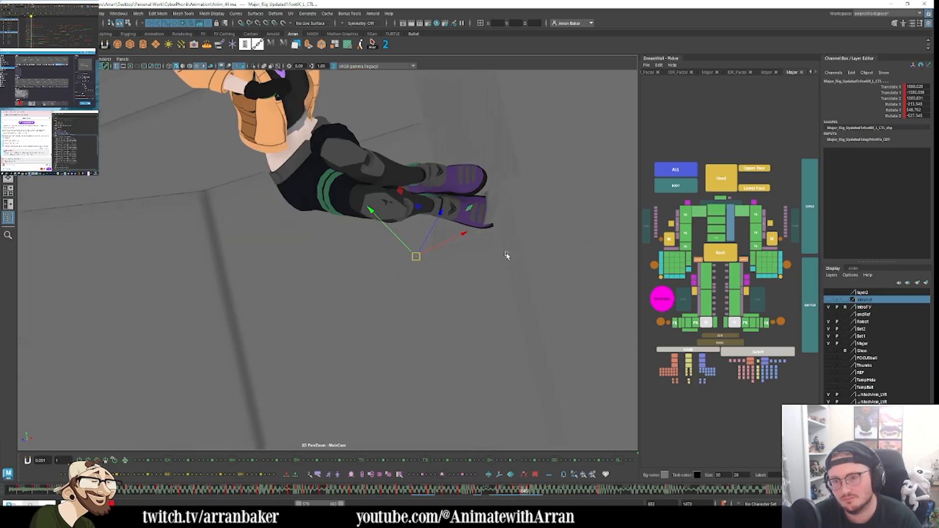
click(703, 322)
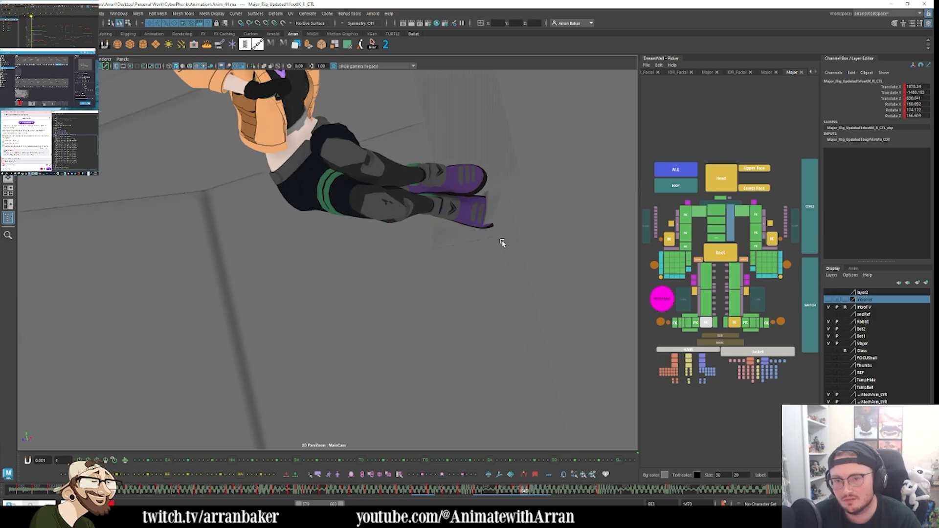
shift+click(733, 325)
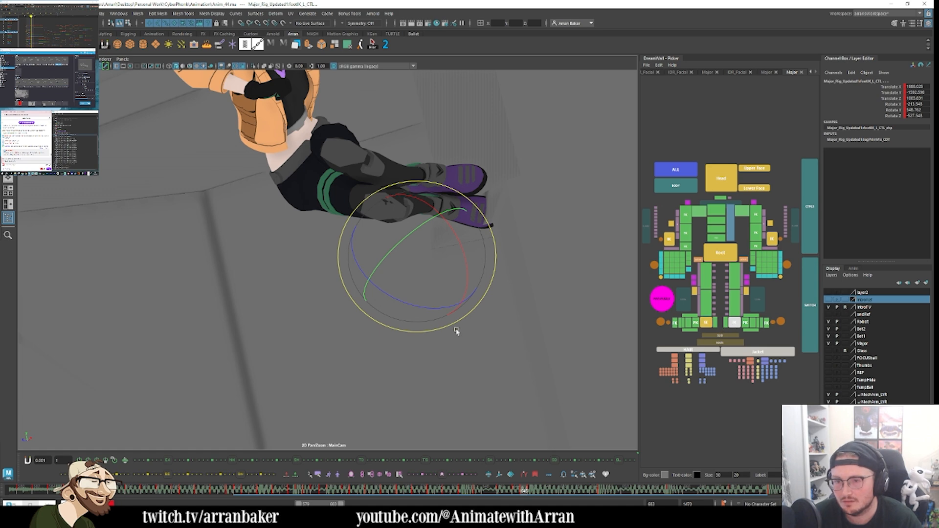
key(w)
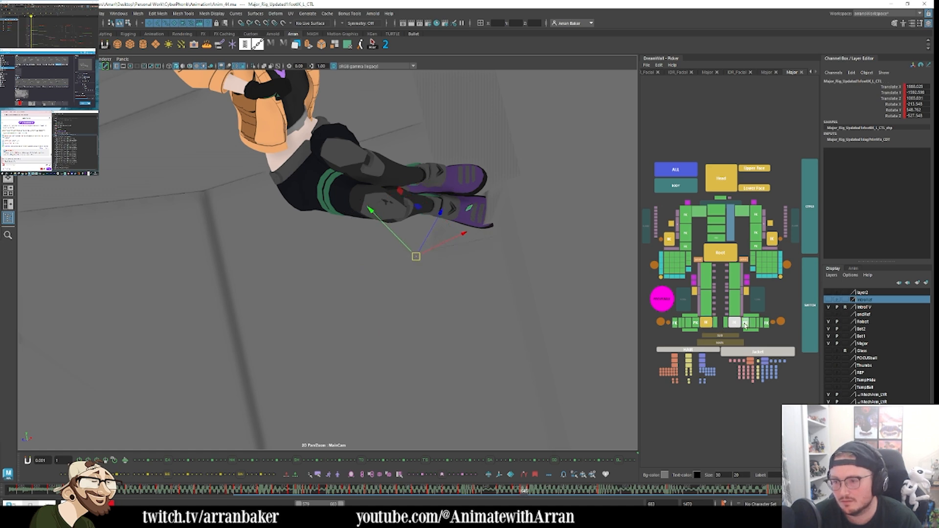
click(745, 324)
key(e)
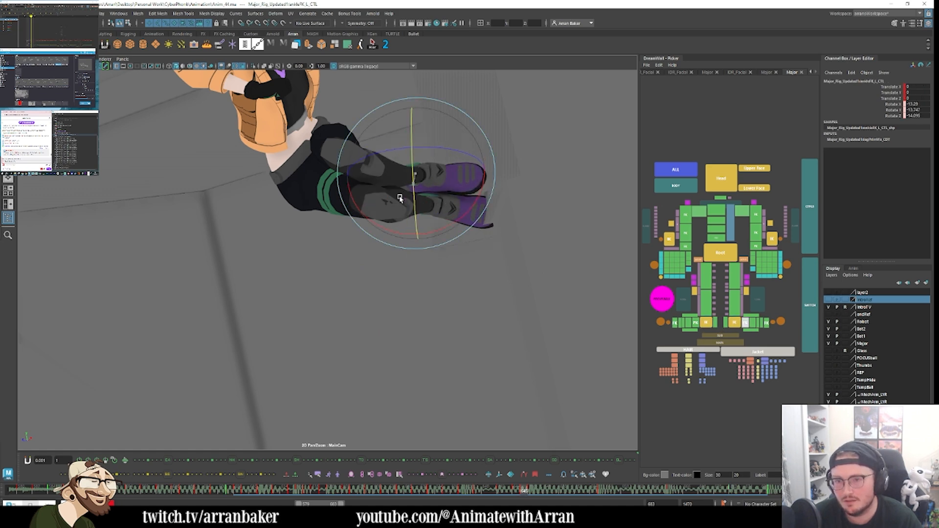
drag(399, 199, 378, 206)
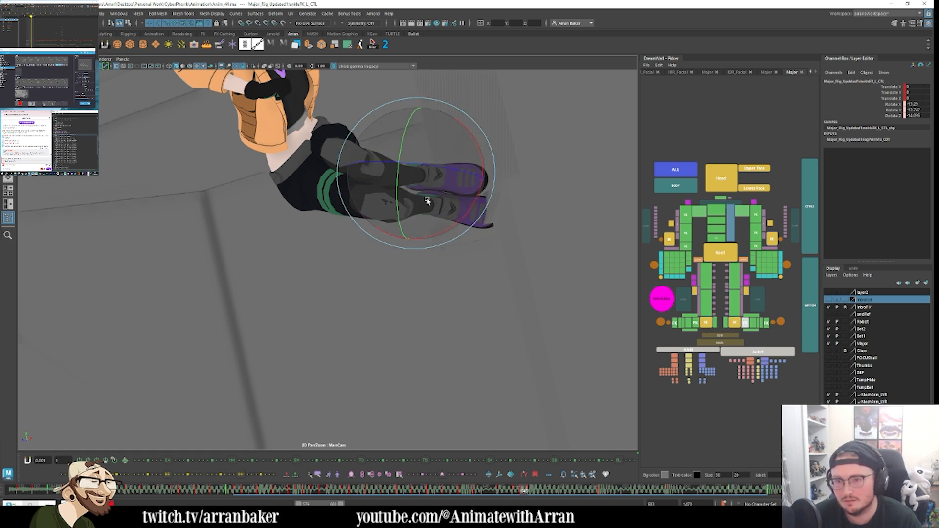
Step: Check the ankle, ball, toe and IK foot controls of both feet on the extended-leg pose
click(695, 323)
click(684, 325)
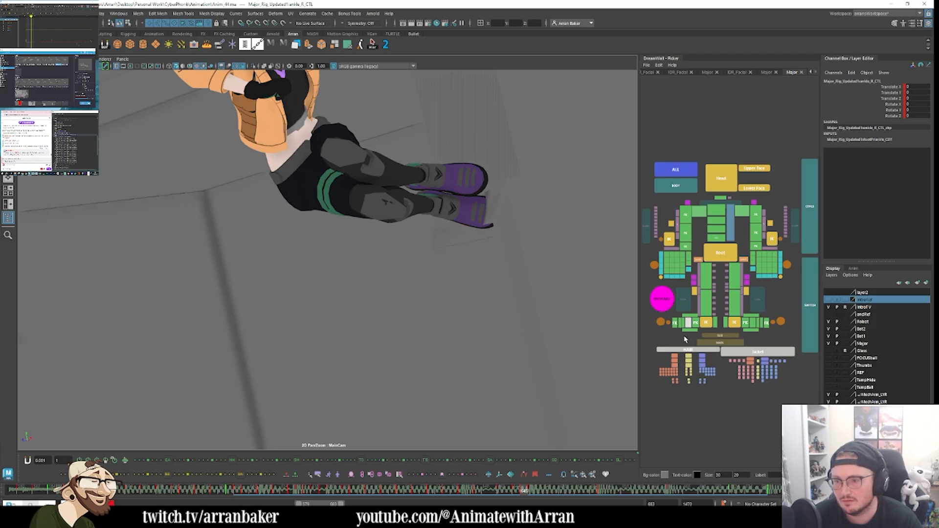
click(676, 324)
click(705, 327)
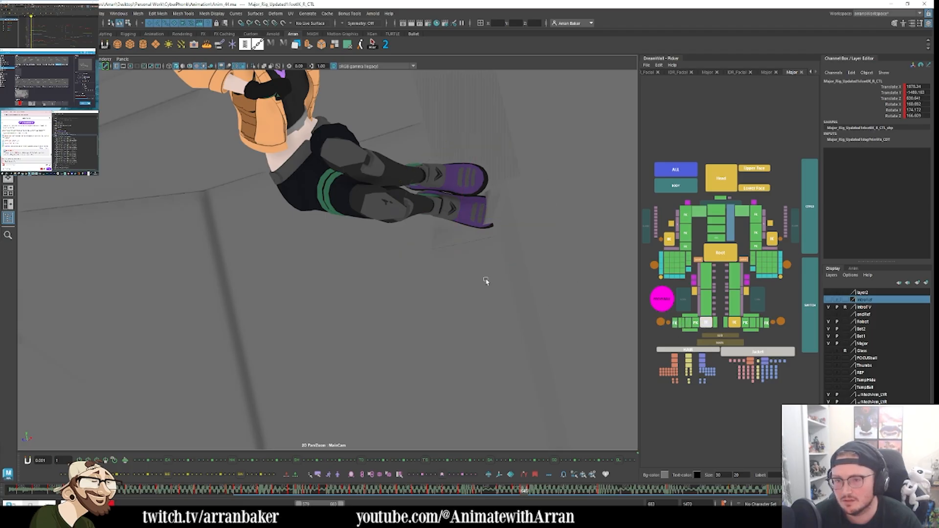
click(736, 327)
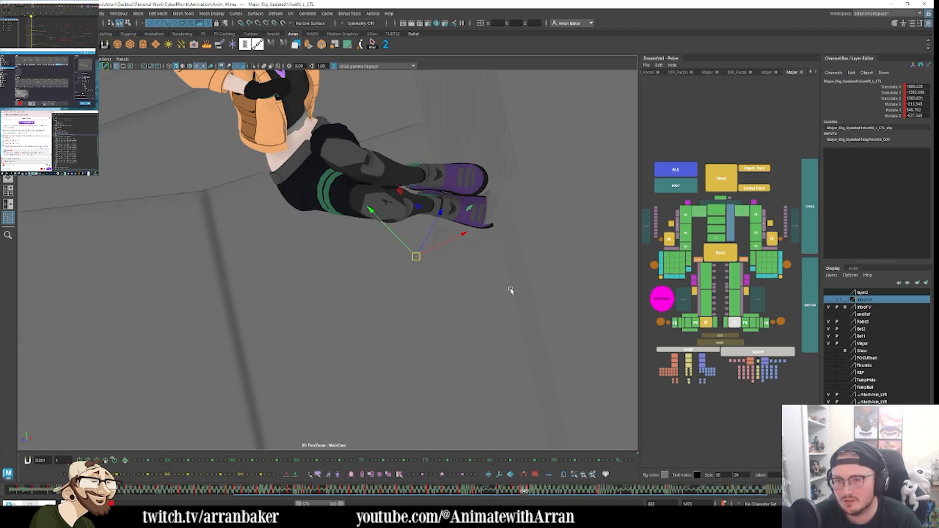
key(ctrl+z)
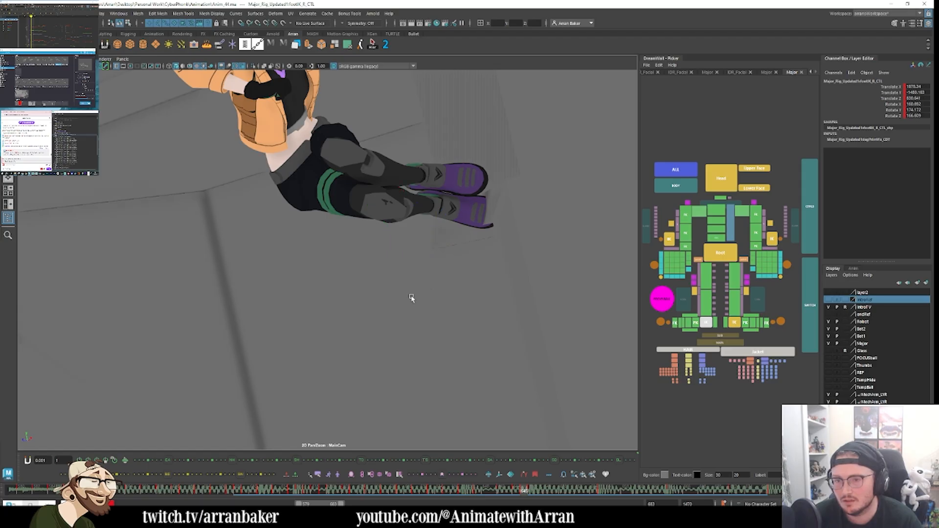
click(754, 325)
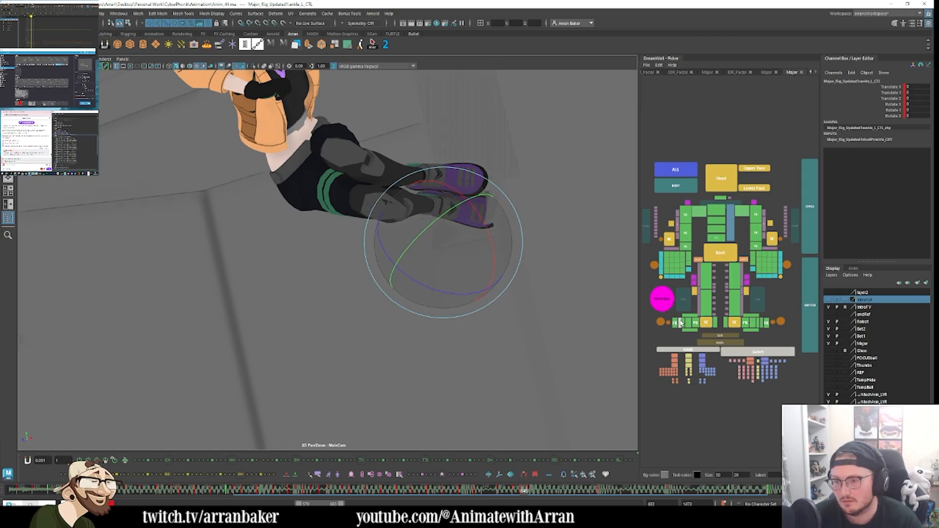
click(464, 223)
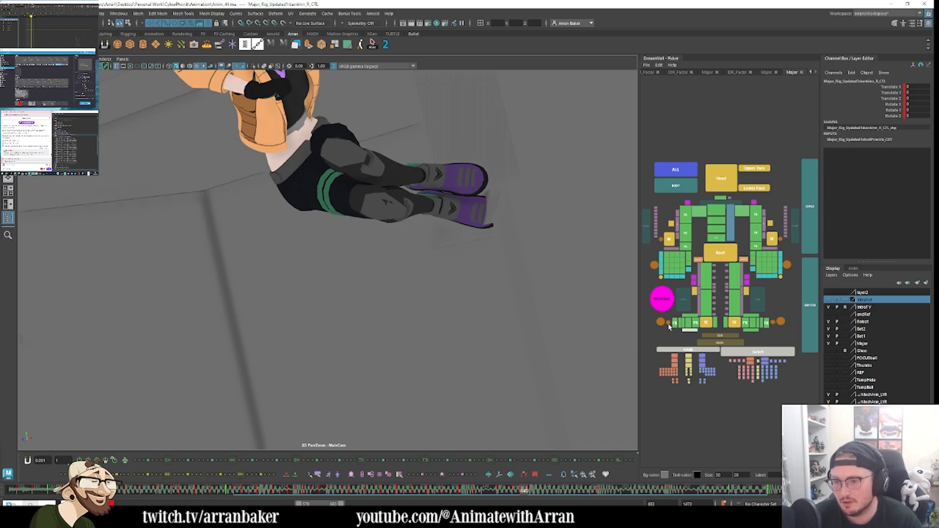
Step: Rotate the right foot's ball FK control on the extended-leg pose and on the preceding tucked pose
click(675, 327)
mouse_move(503, 225)
mouse_down()
mouse_move(447, 221)
mouse_move(492, 231)
mouse_move(492, 215)
mouse_up()
key(backslash)
key(backslash)
key(comma)
key(period)
key(comma)
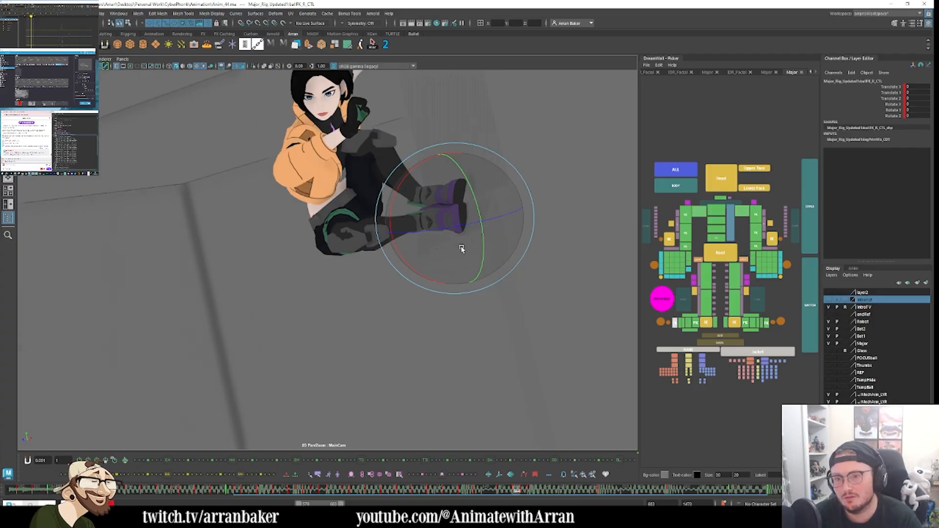
drag(432, 198, 435, 193)
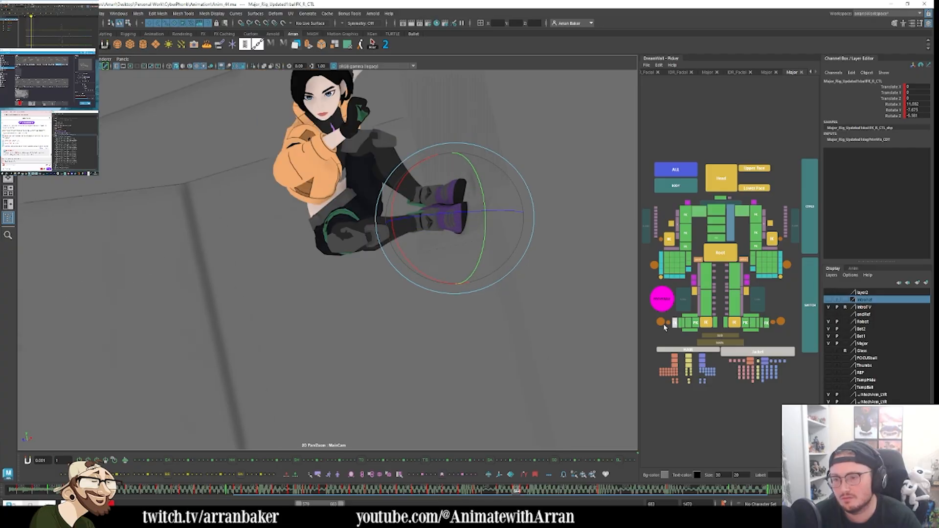
Step: Rotate the right ankle FK control on the tucked pose and compare it with the adjacent frame
click(704, 324)
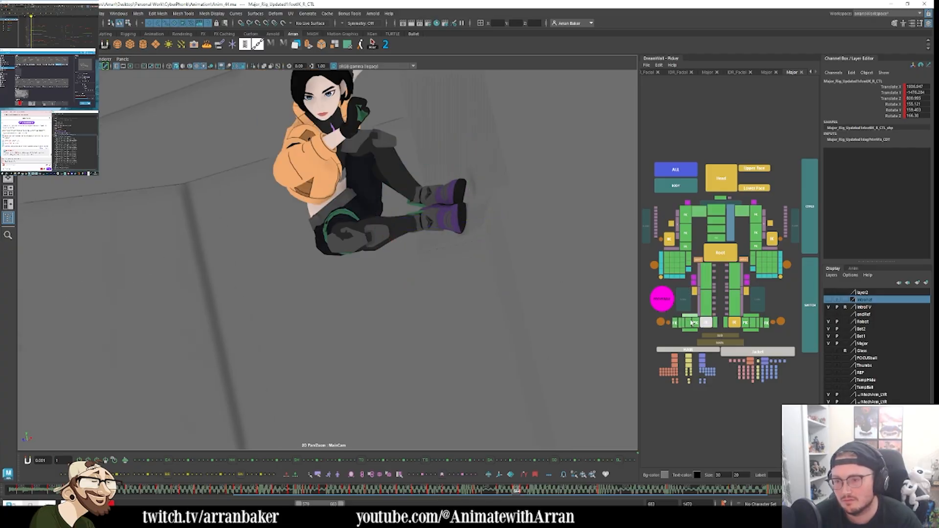
drag(392, 241, 389, 230)
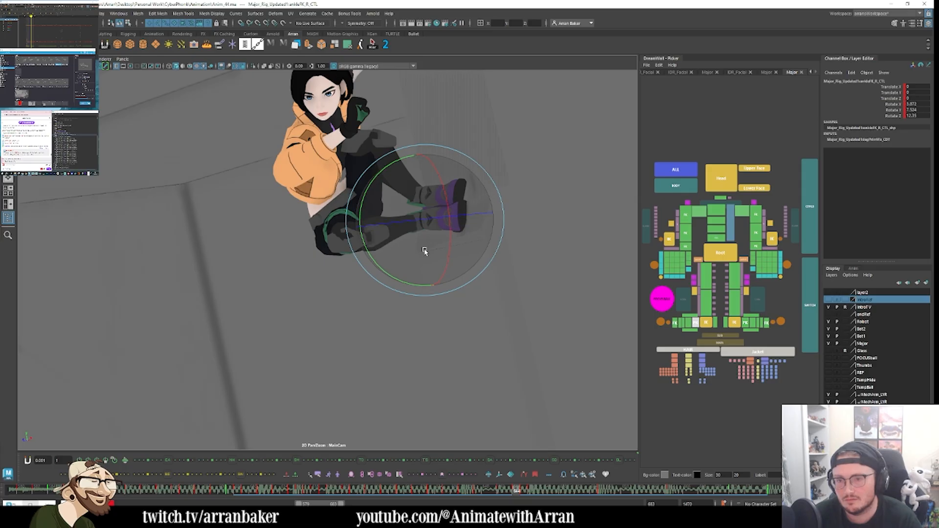
key(comma)
key(period)
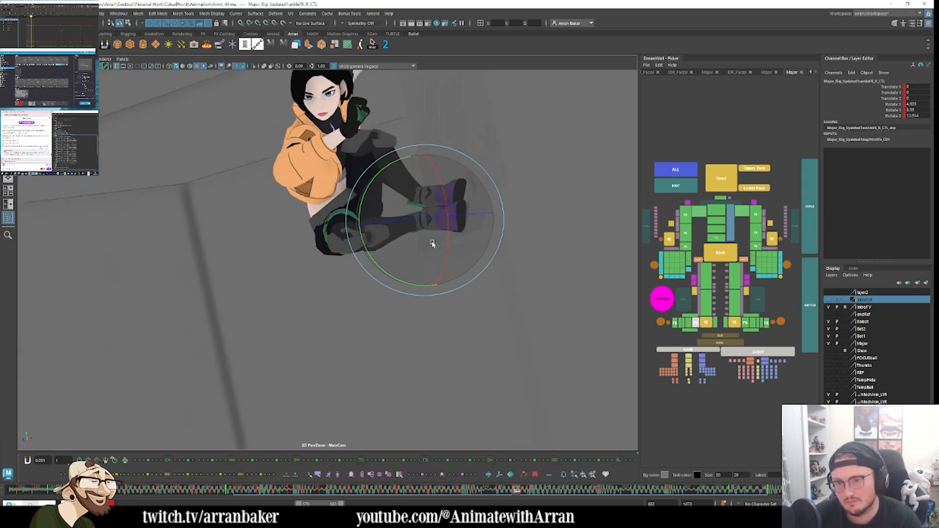
Step: Step between the tucked and extended-leg poses to examine the right foot's motion
key(period)
key(comma)
key(comma)
key(comma)
key(comma)
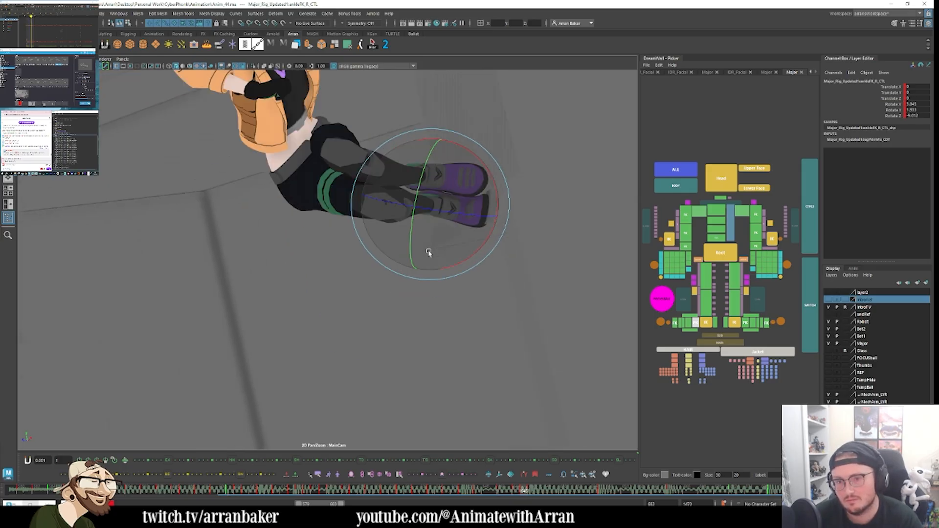
key(period)
key(period)
key(period)
key(period)
Step: Rotate the left knee FK control on the pose with both legs bent sideways
key(w)
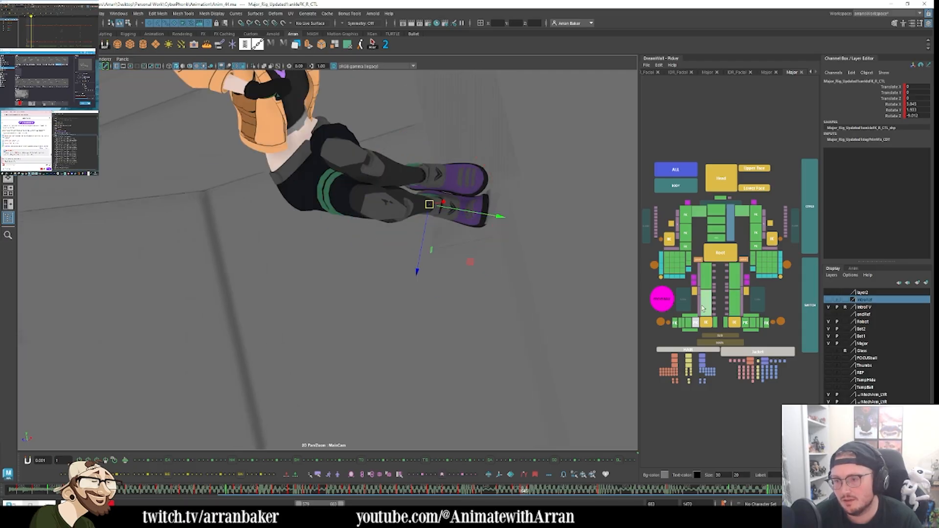
click(700, 309)
key(e)
click(738, 305)
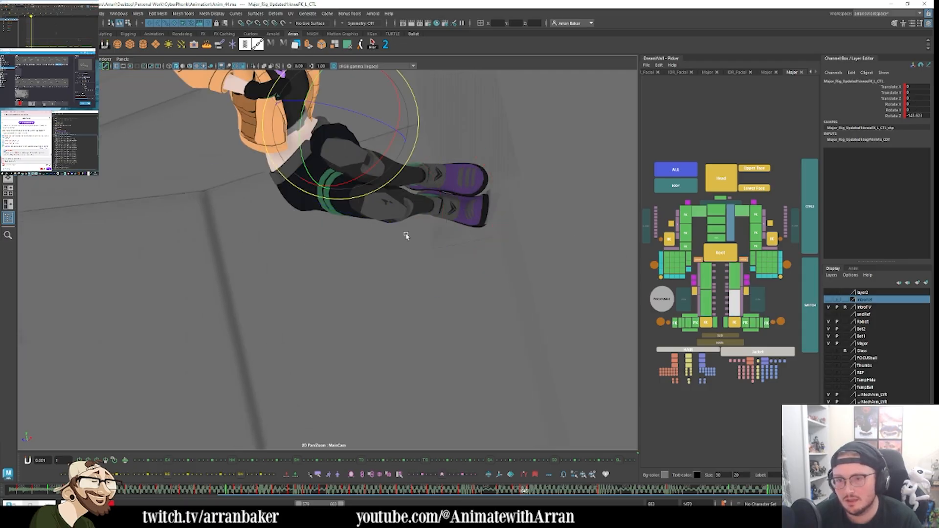
drag(347, 170, 353, 172)
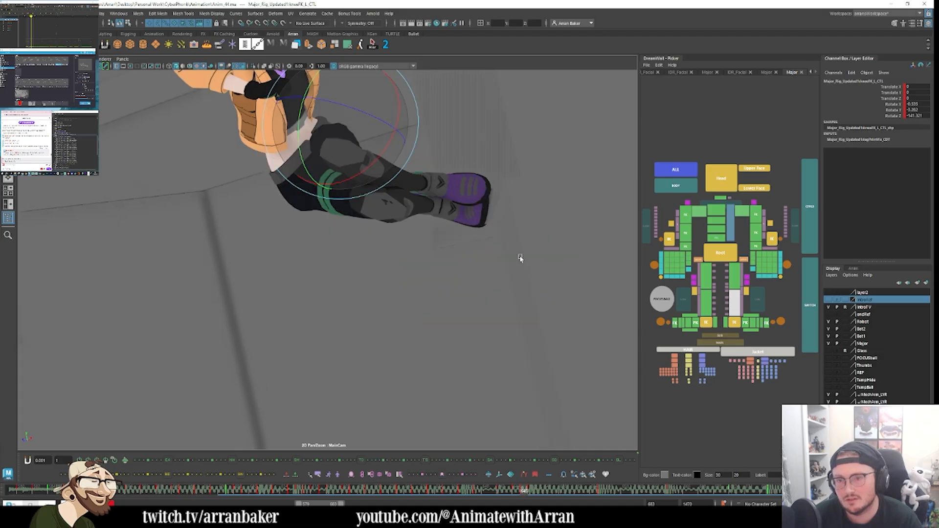
Step: Examine the left ankle and legs across the neighbouring poses in both the zoomed-in and full MainCam framing
click(745, 325)
key(alt+comma)
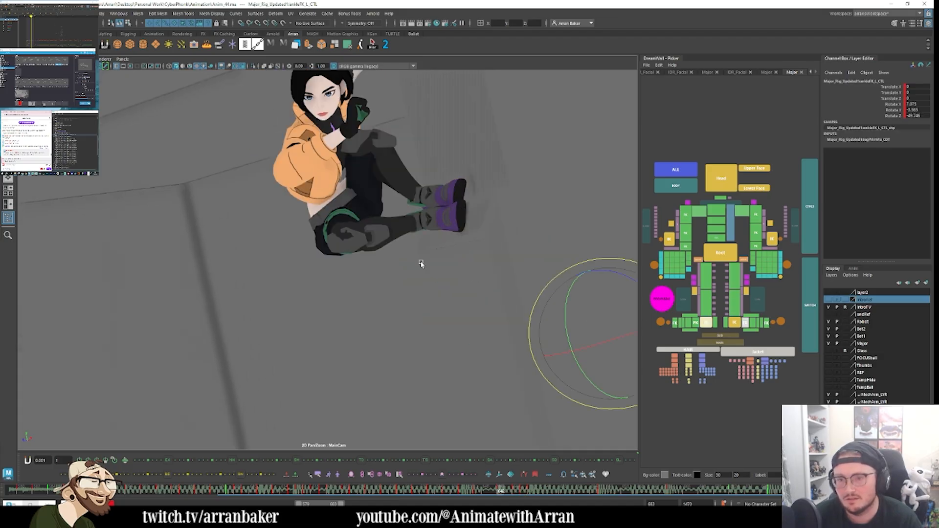
key(alt+comma)
key(alt+period)
key(alt+period)
key(alt+period)
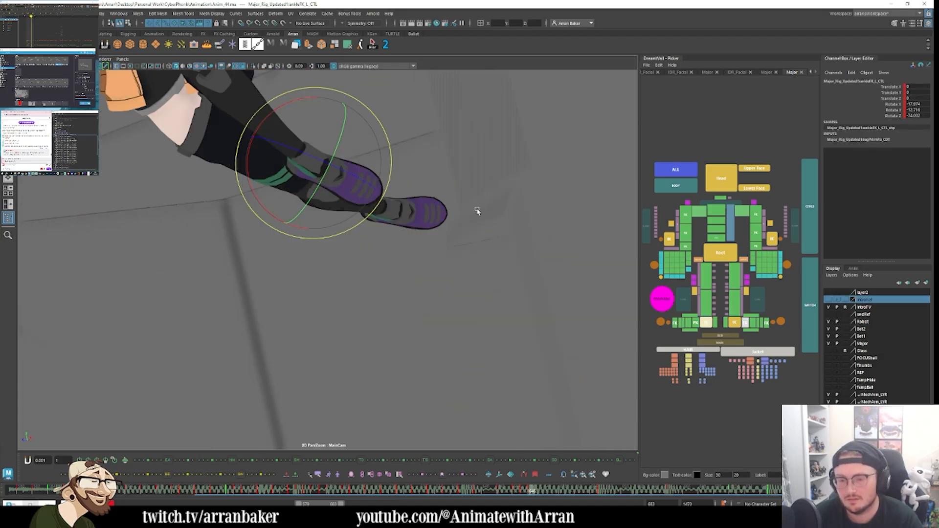
key(backslash)
key(comma)
key(comma)
key(comma)
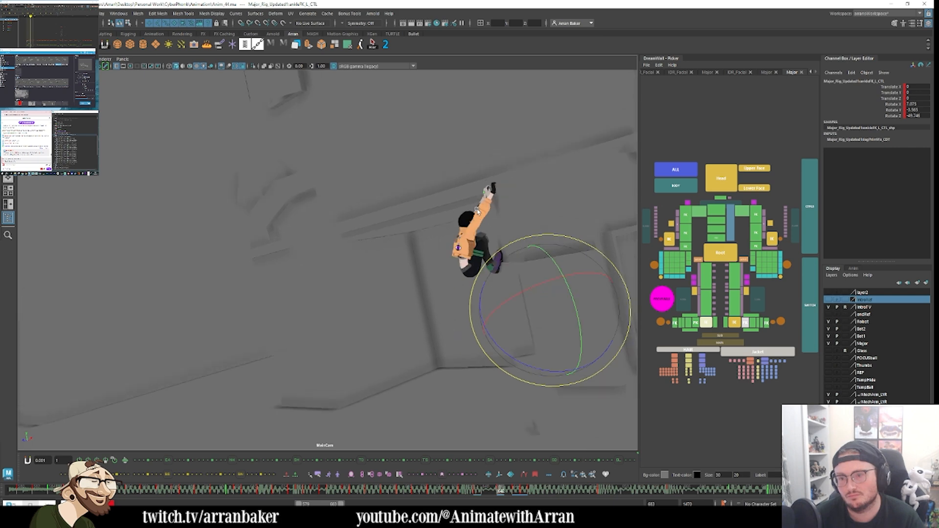
key(period)
key(period)
key(alt+period)
key(alt+comma)
Step: Move the right knee control on the tucked pose, key it, and compare the pose with the adjacent frames
key(w)
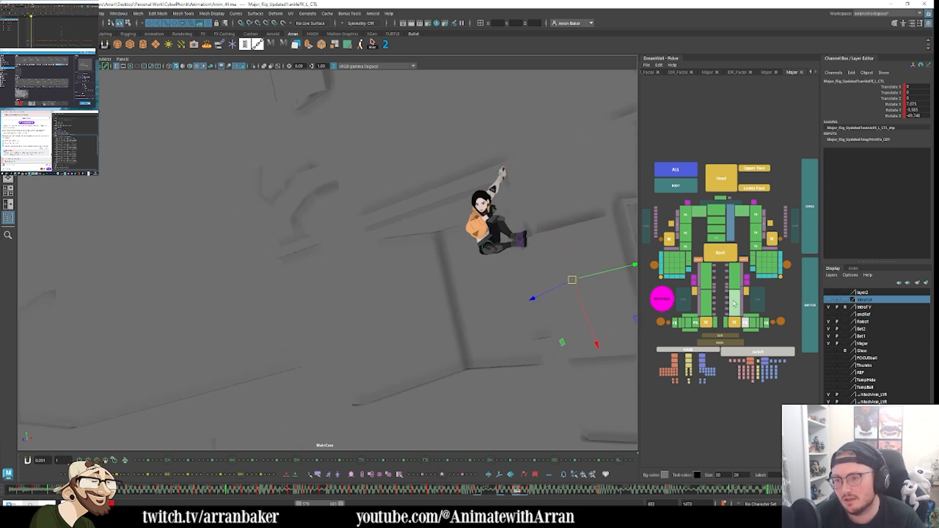
click(695, 292)
click(684, 299)
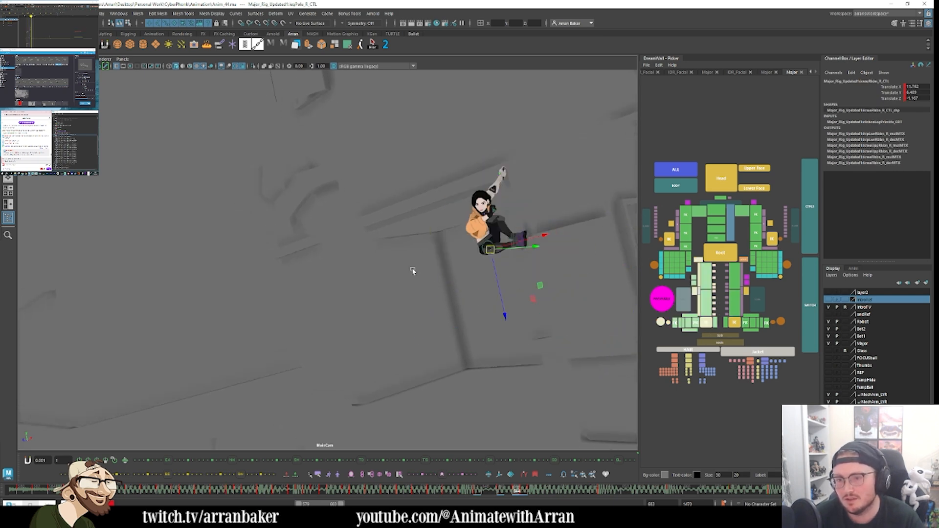
middle_drag(524, 298, 532, 293)
key(s)
key(comma)
key(period)
key(period)
key(comma)
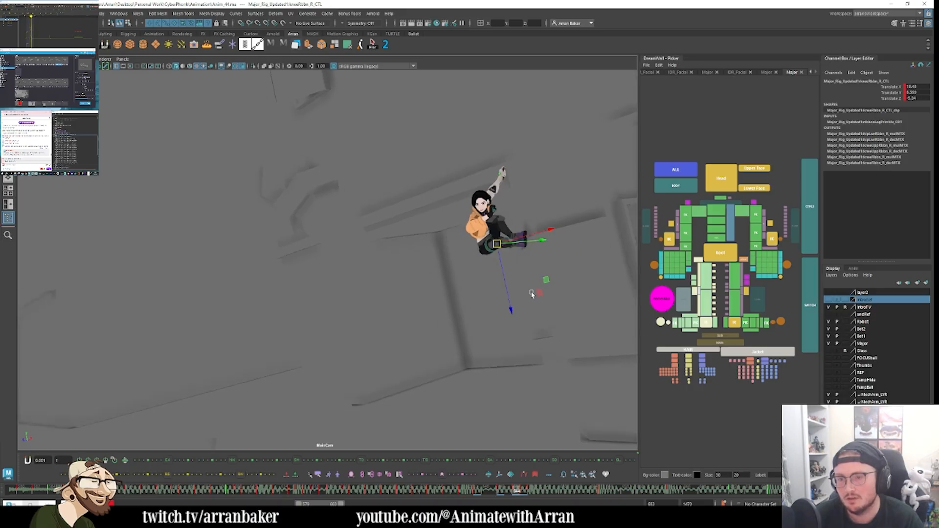
Step: Raise the root control slightly on the tucked pose
click(731, 290)
click(720, 254)
key(comma)
key(period)
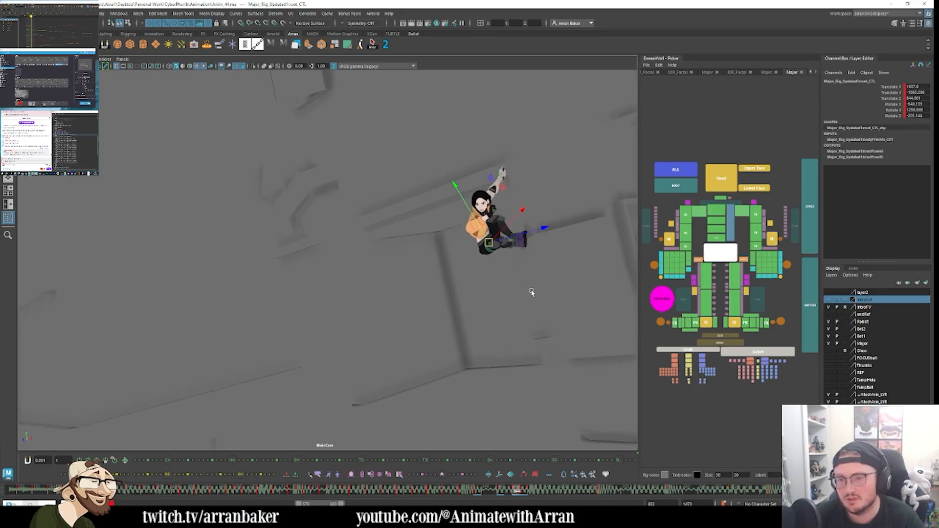
middle_drag(531, 291, 530, 283)
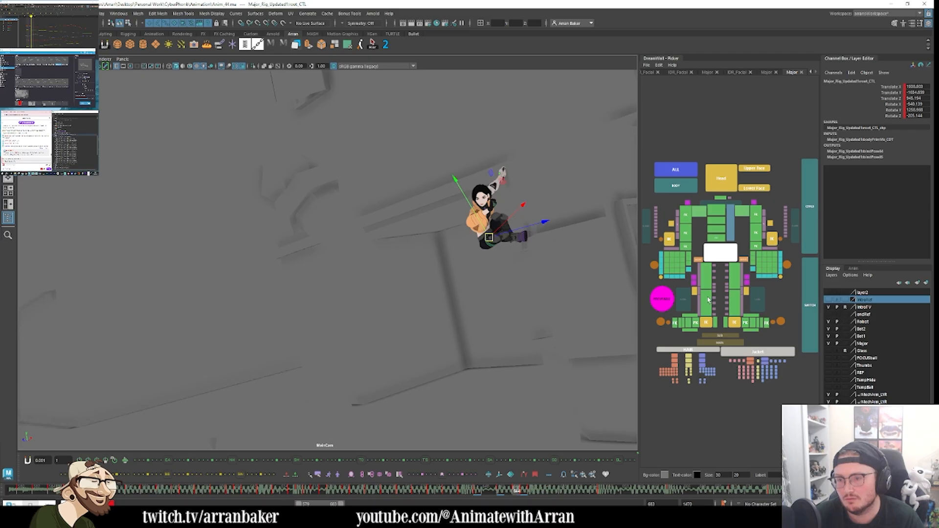
Step: Rotate the right hip FK control on the tucked pose and check it against the previous frame
click(509, 260)
key(e)
drag(565, 245, 508, 269)
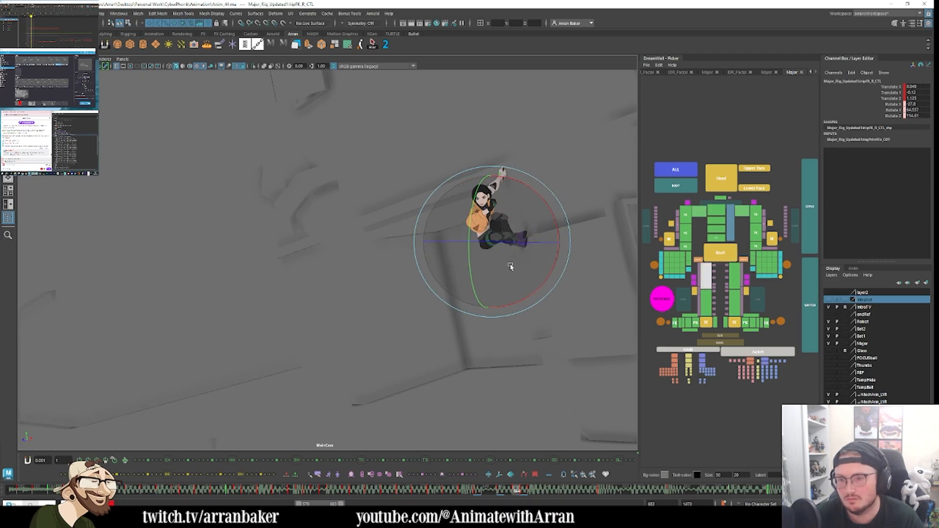
key(comma)
key(period)
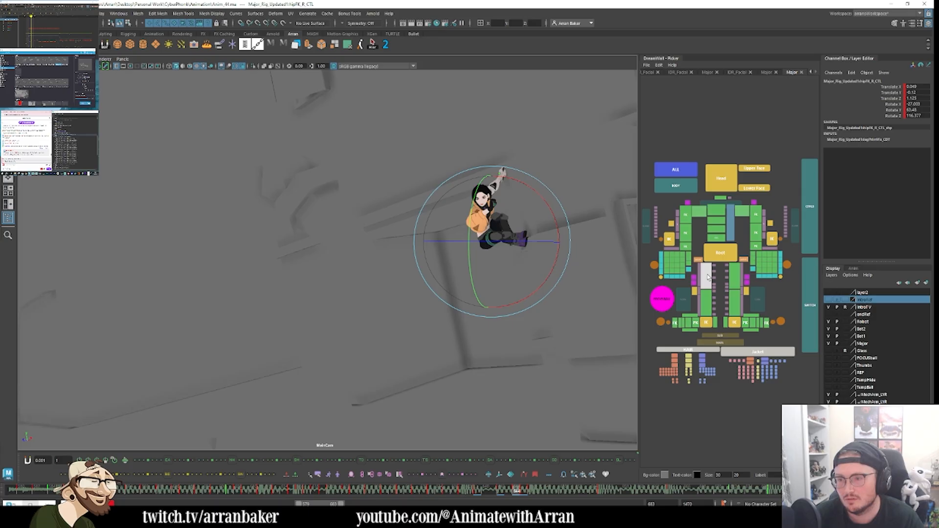
Step: Rotate the pelvis FK control on the tucked pose to reangle the hips and legs
click(717, 238)
drag(455, 260, 467, 271)
drag(499, 238, 529, 233)
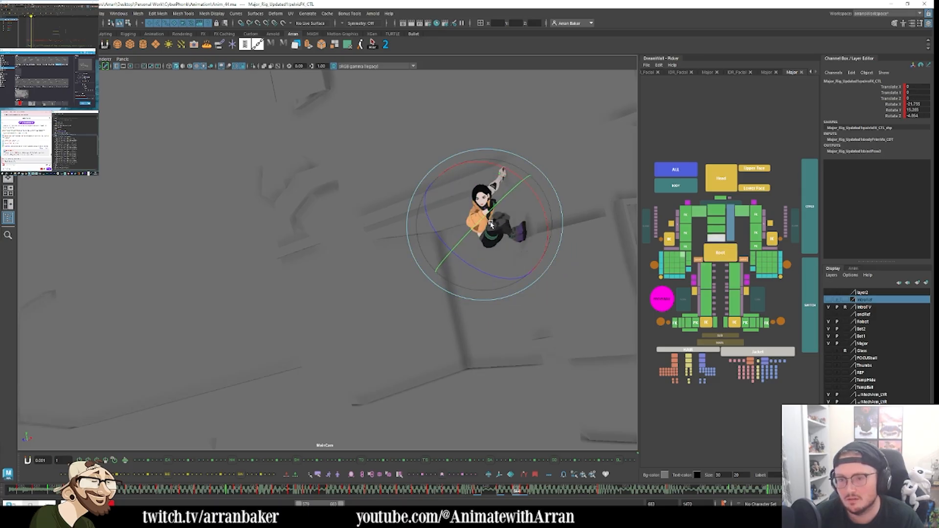
Step: Readjust the right hip FK rotation to suit the new pelvis angle and compare the tucked pose with its neighbouring keys
click(707, 276)
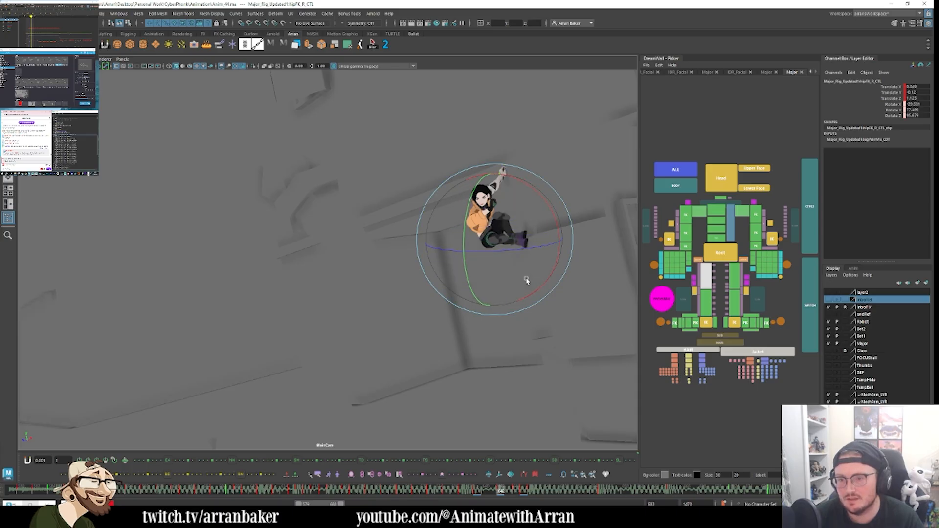
key(alt+comma)
key(alt+period)
key(alt+period)
key(alt+comma)
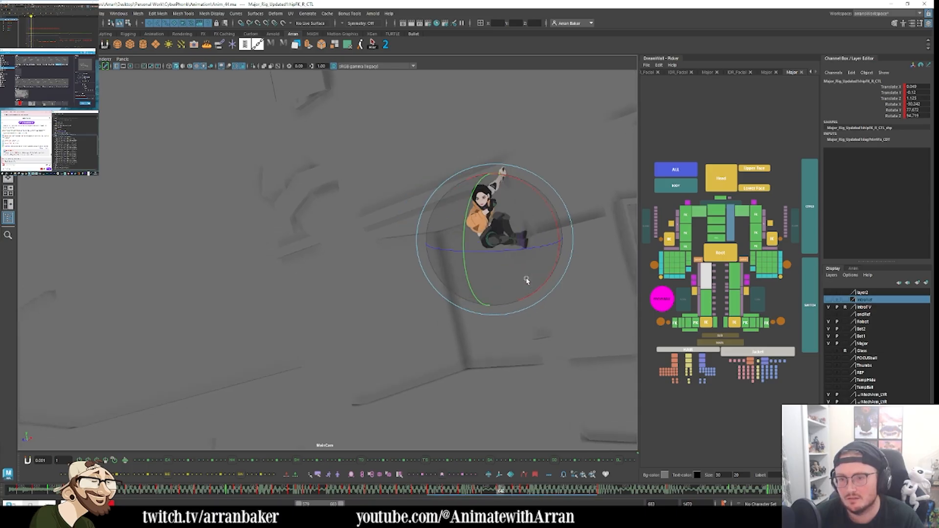
key(alt+comma)
key(alt+period)
key(alt+period)
key(alt+comma)
key(alt+comma)
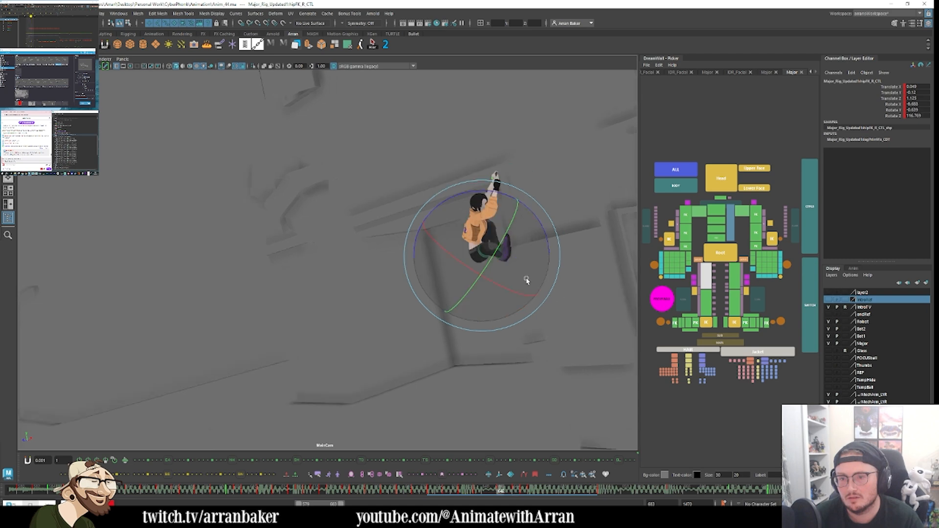
key(alt+period)
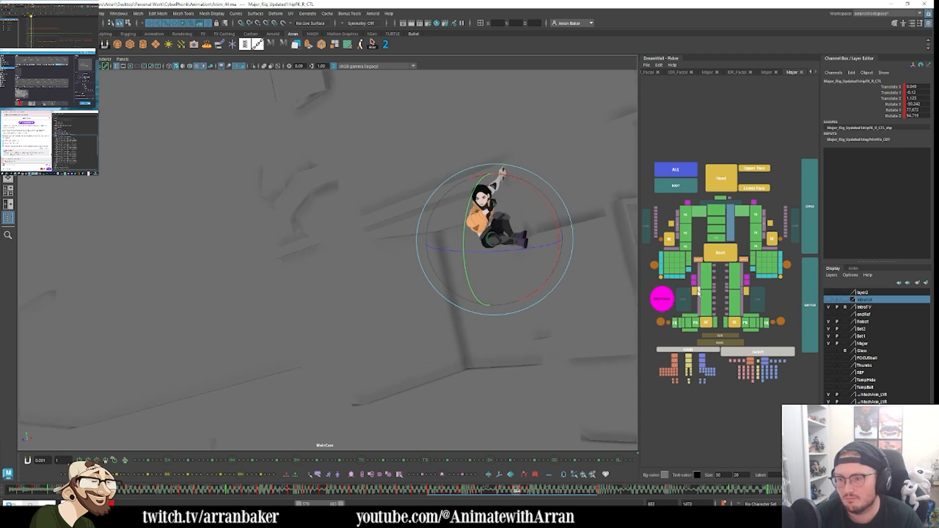
Step: Reposition the right knee control on the tucked pose, checking the knee against the frames before and after
click(698, 294)
key(w)
key(comma)
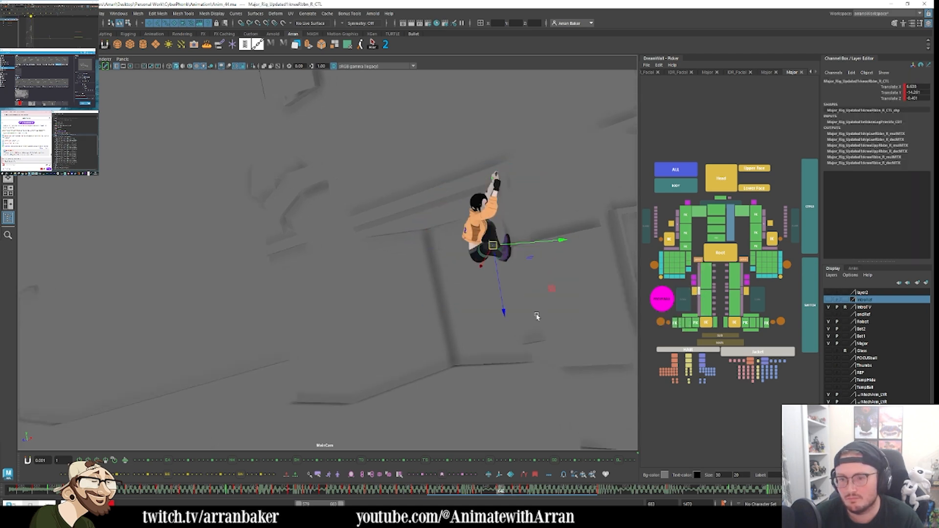
key(comma)
key(period)
key(period)
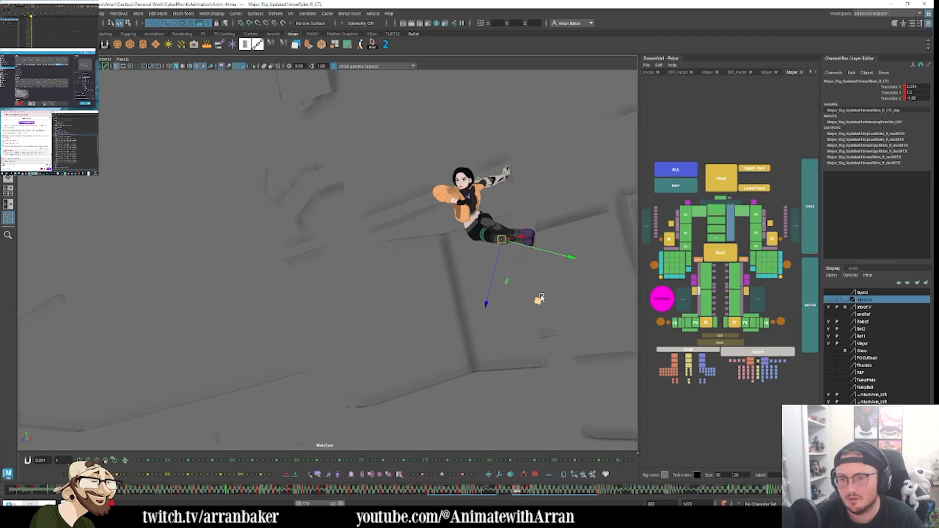
key(period)
middle_drag(542, 296, 546, 288)
key(comma)
key(period)
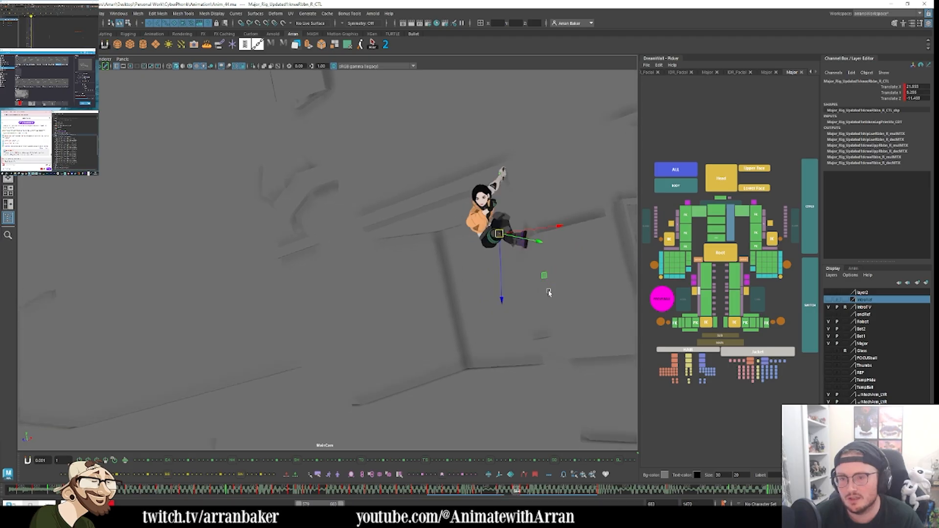
Step: Nudge the right knee control on the pose following the tuck and examine the knee's motion through to the extended-leg pose
key(period)
key(period)
key(comma)
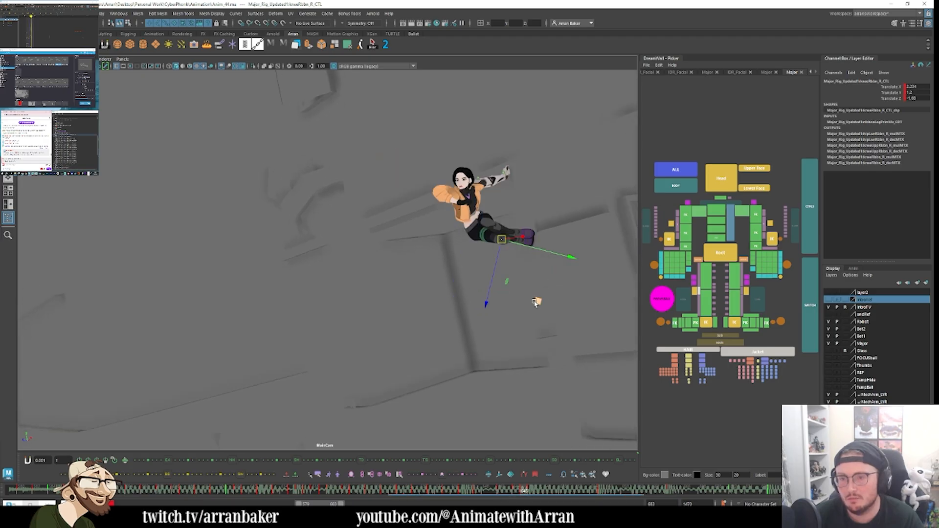
middle_drag(536, 301, 532, 298)
drag(532, 299, 532, 299)
key(comma)
key(period)
key(period)
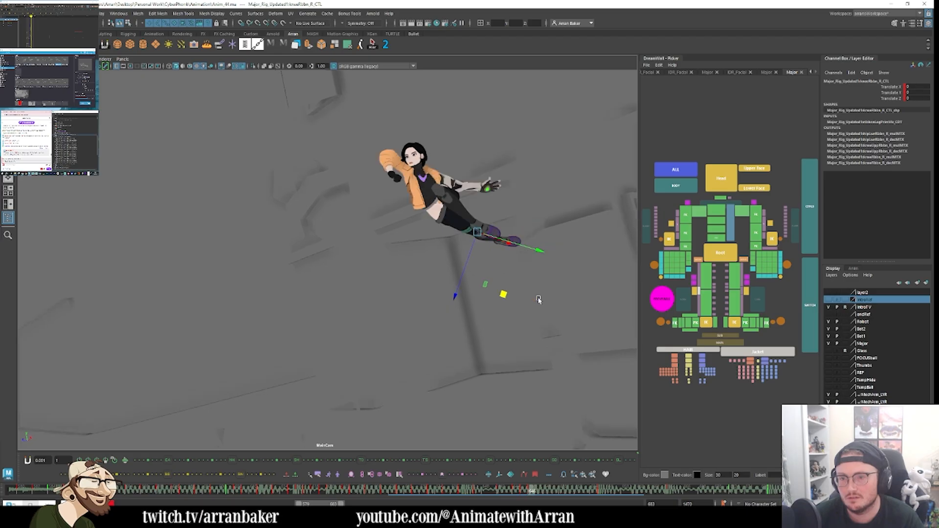
key(comma)
key(comma)
key(comma)
key(period)
key(period)
key(period)
Step: Deselect all controls and playblast the MainCam shot, overwriting the existing Anim_Block_44.mov
click(522, 348)
click(470, 391)
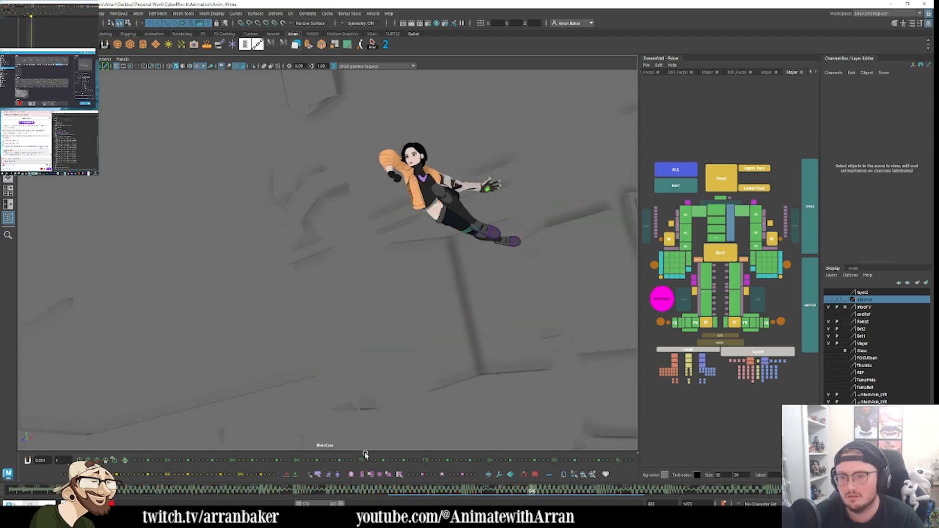
right_click(326, 490)
click(345, 486)
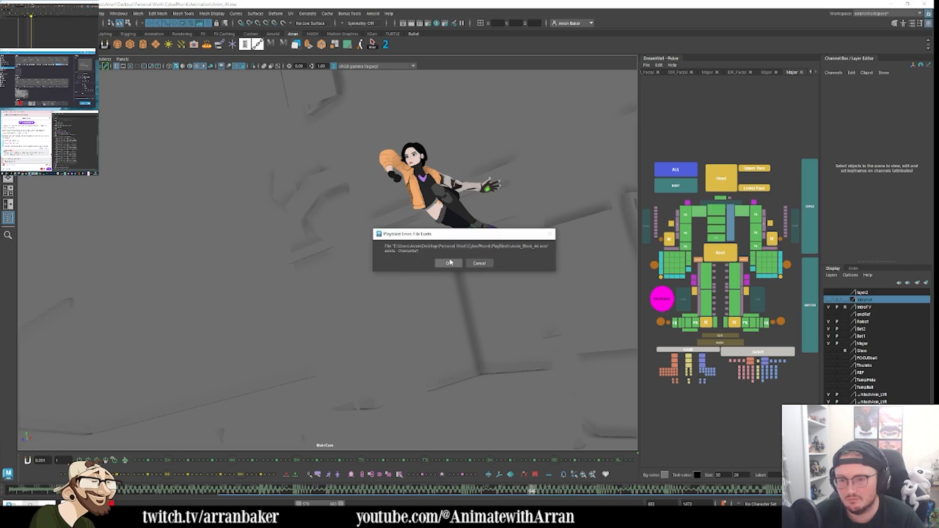
click(450, 263)
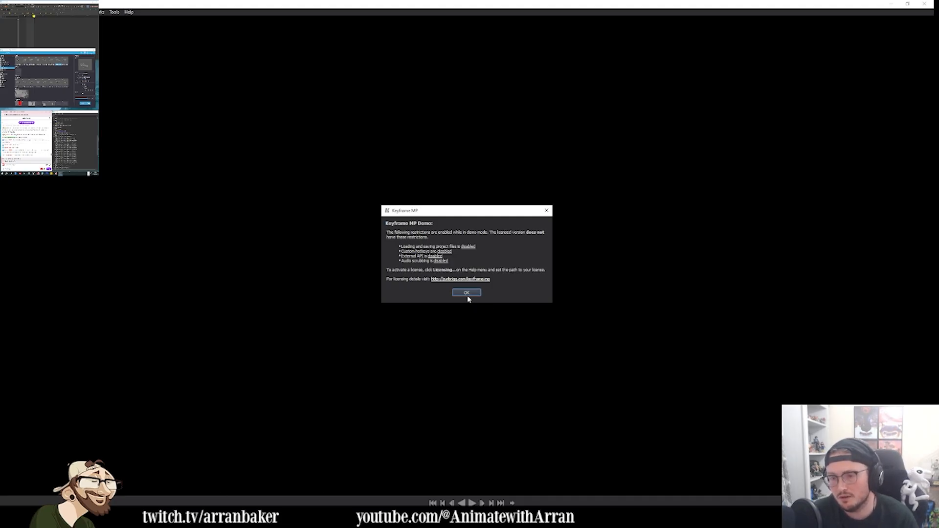
Step: Play and scrub the playblast in Keyframe MP to review the swing, leap and landing, and close the player
click(467, 294)
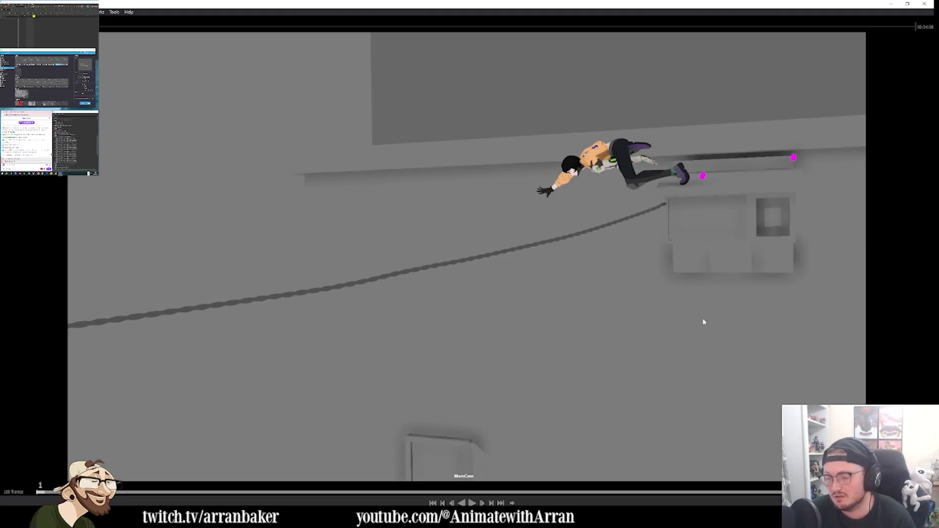
key(space)
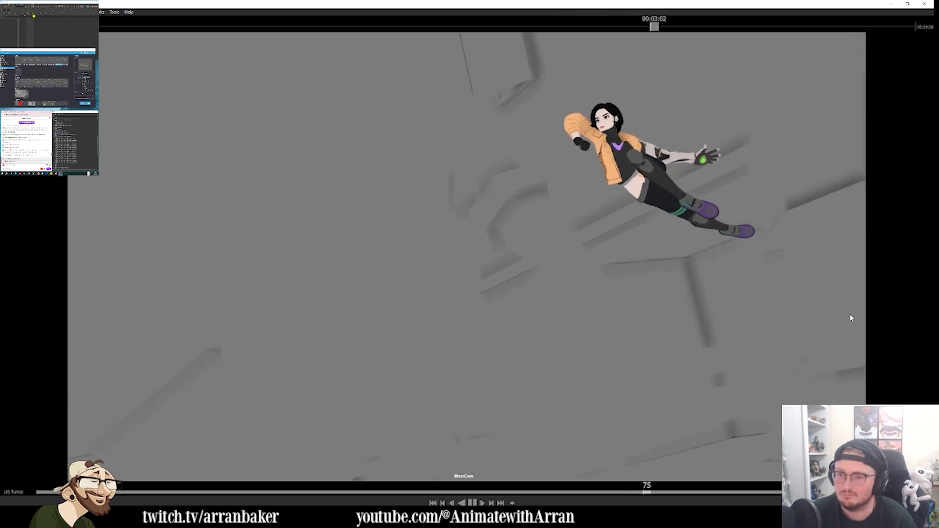
key(space)
drag(740, 28, 307, 27)
key(space)
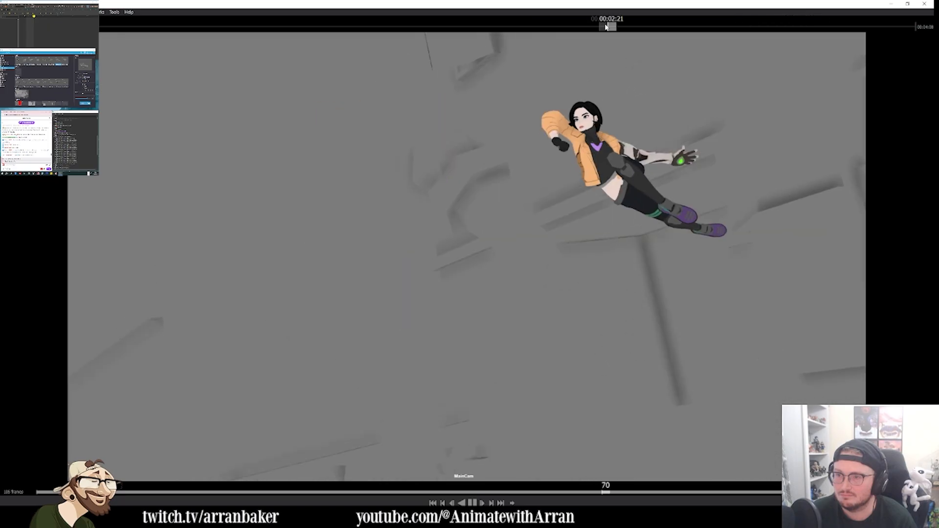
drag(605, 26, 511, 22)
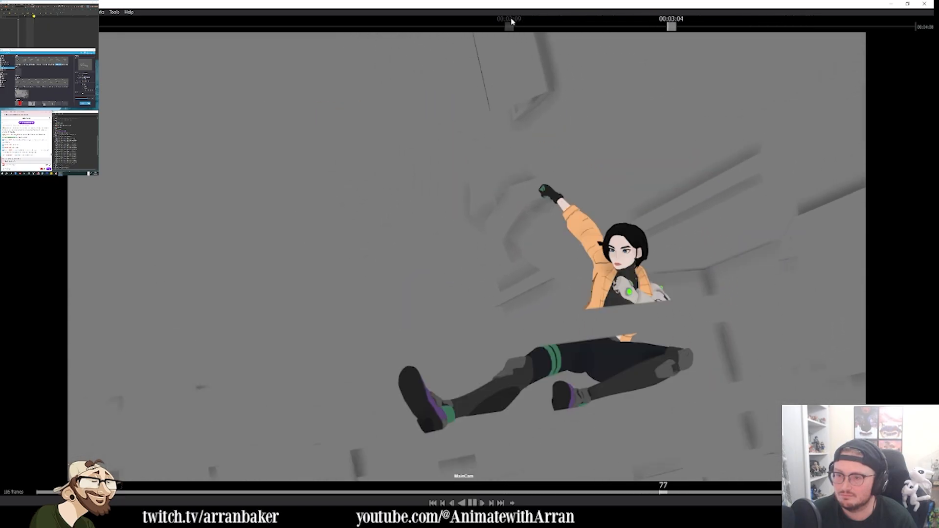
click(511, 22)
key(space)
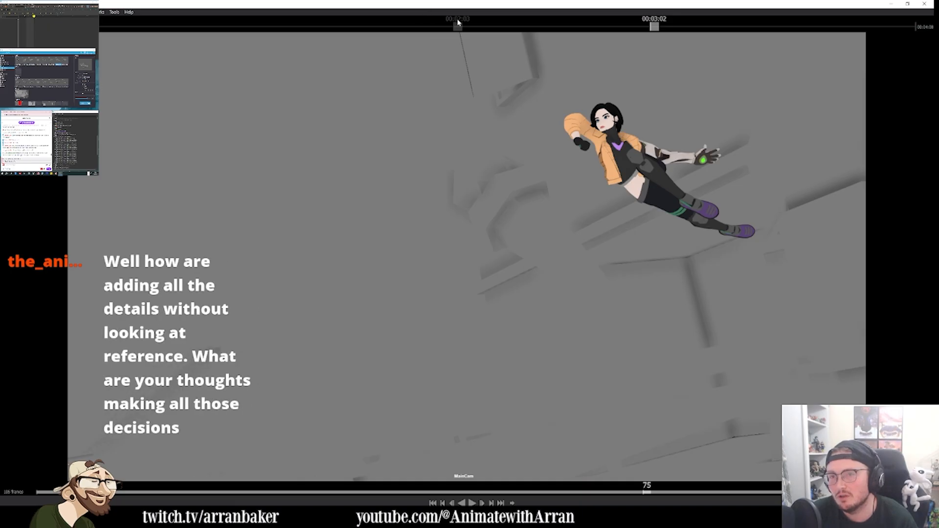
click(406, 27)
drag(406, 28, 591, 74)
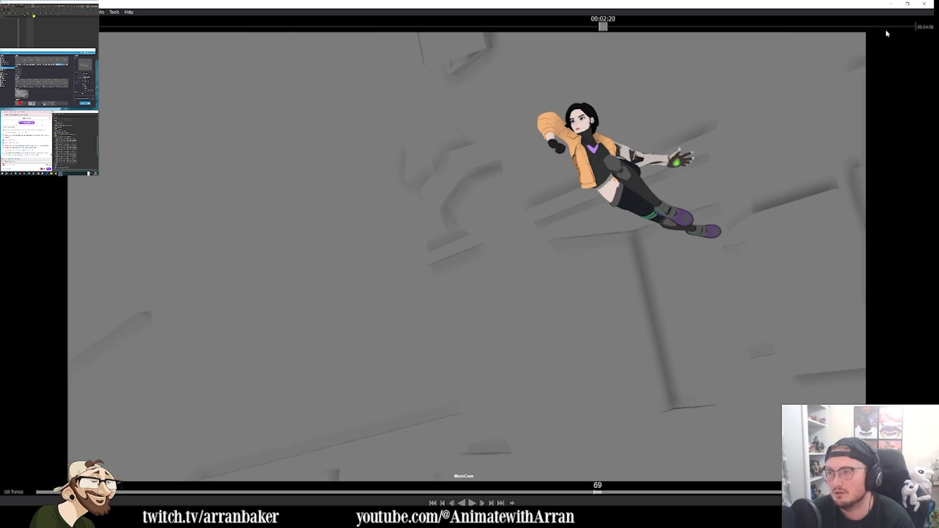
click(925, 3)
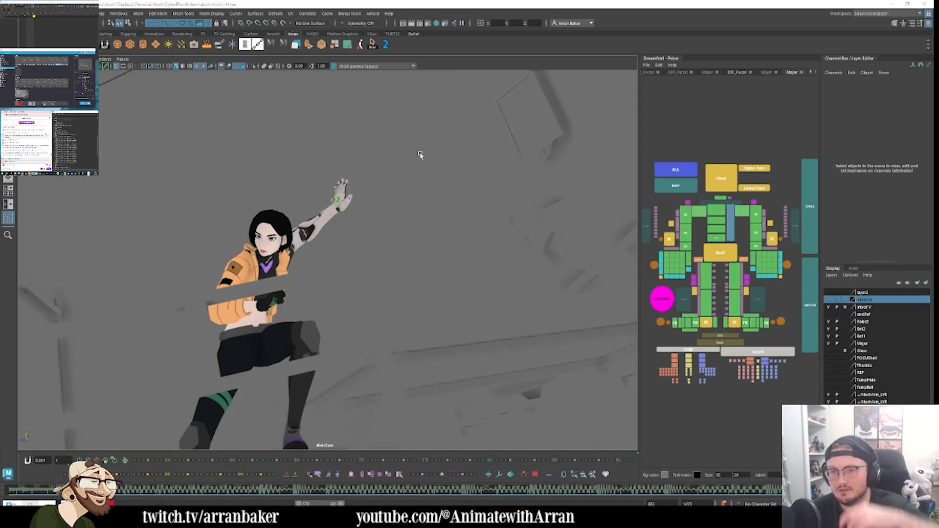